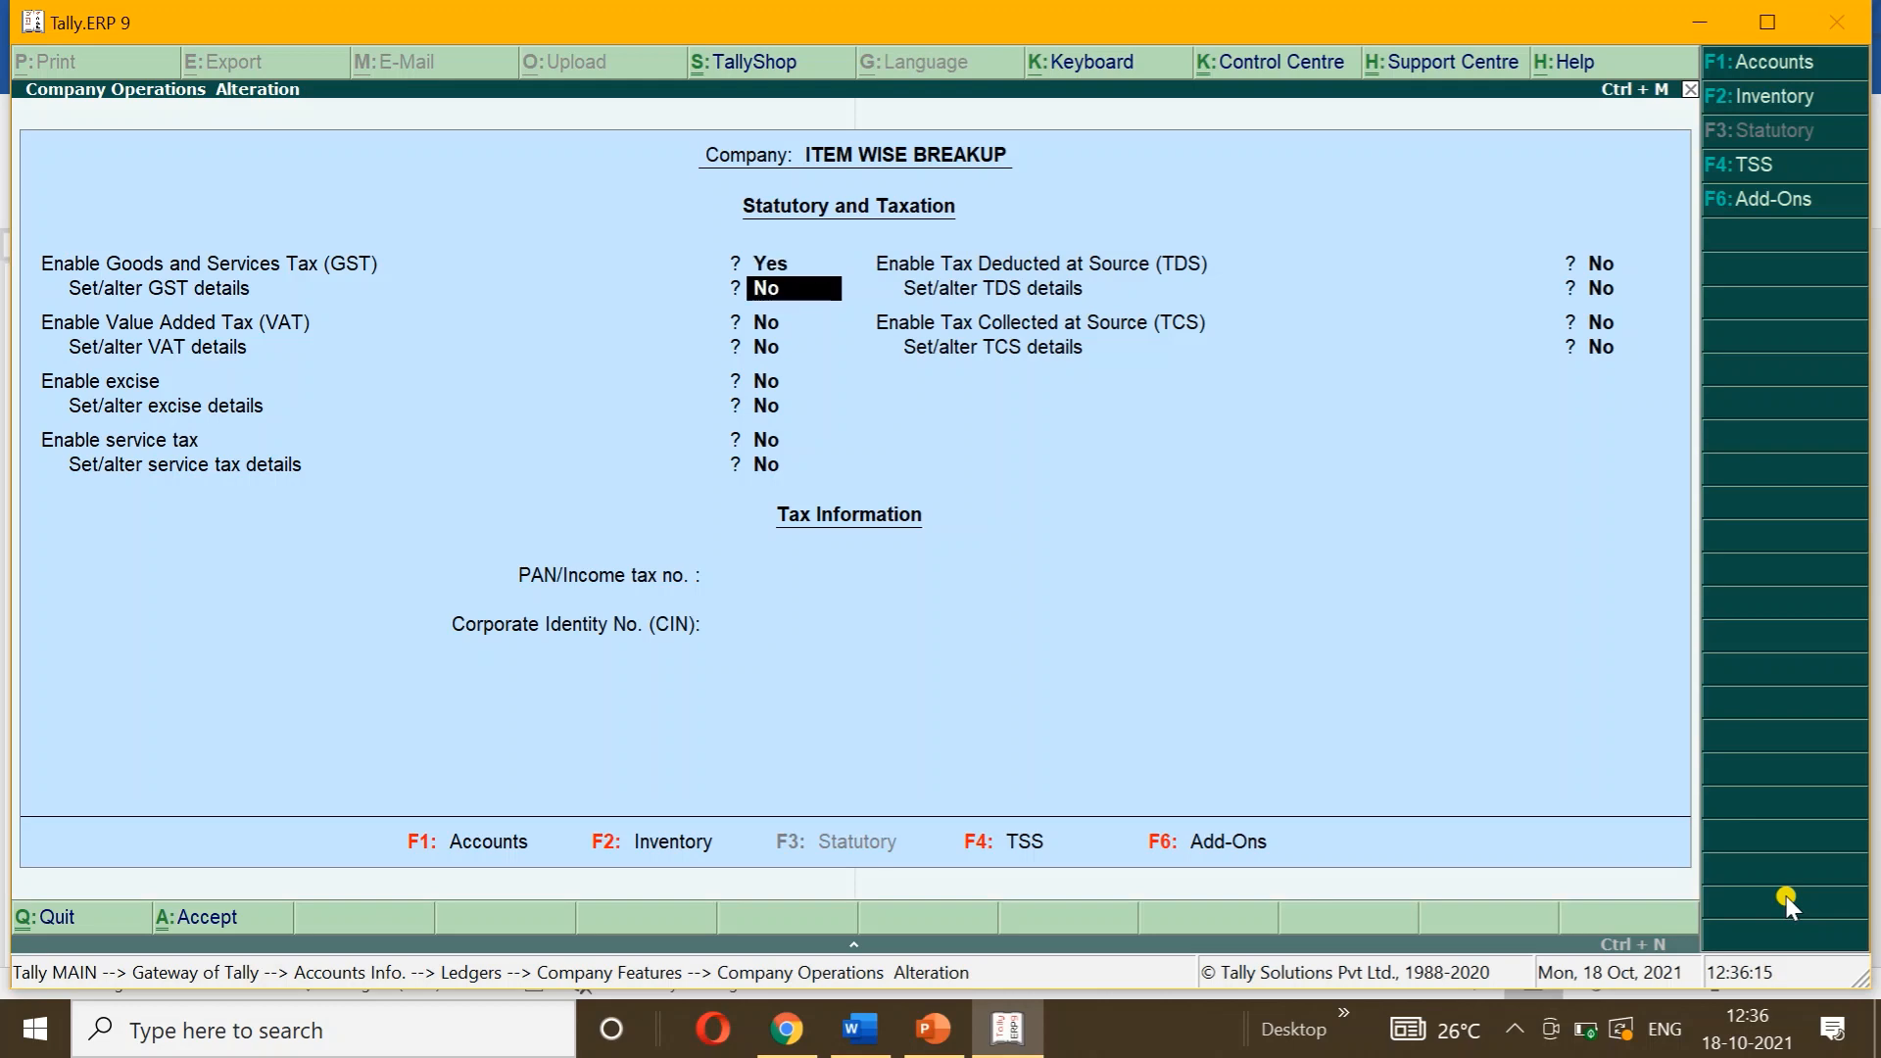
Step: Review the company's GST details in the statutory features and return to the Ledgers menu
{"action": "key", "text": "Return"}
{"action": "key", "text": "Return"}
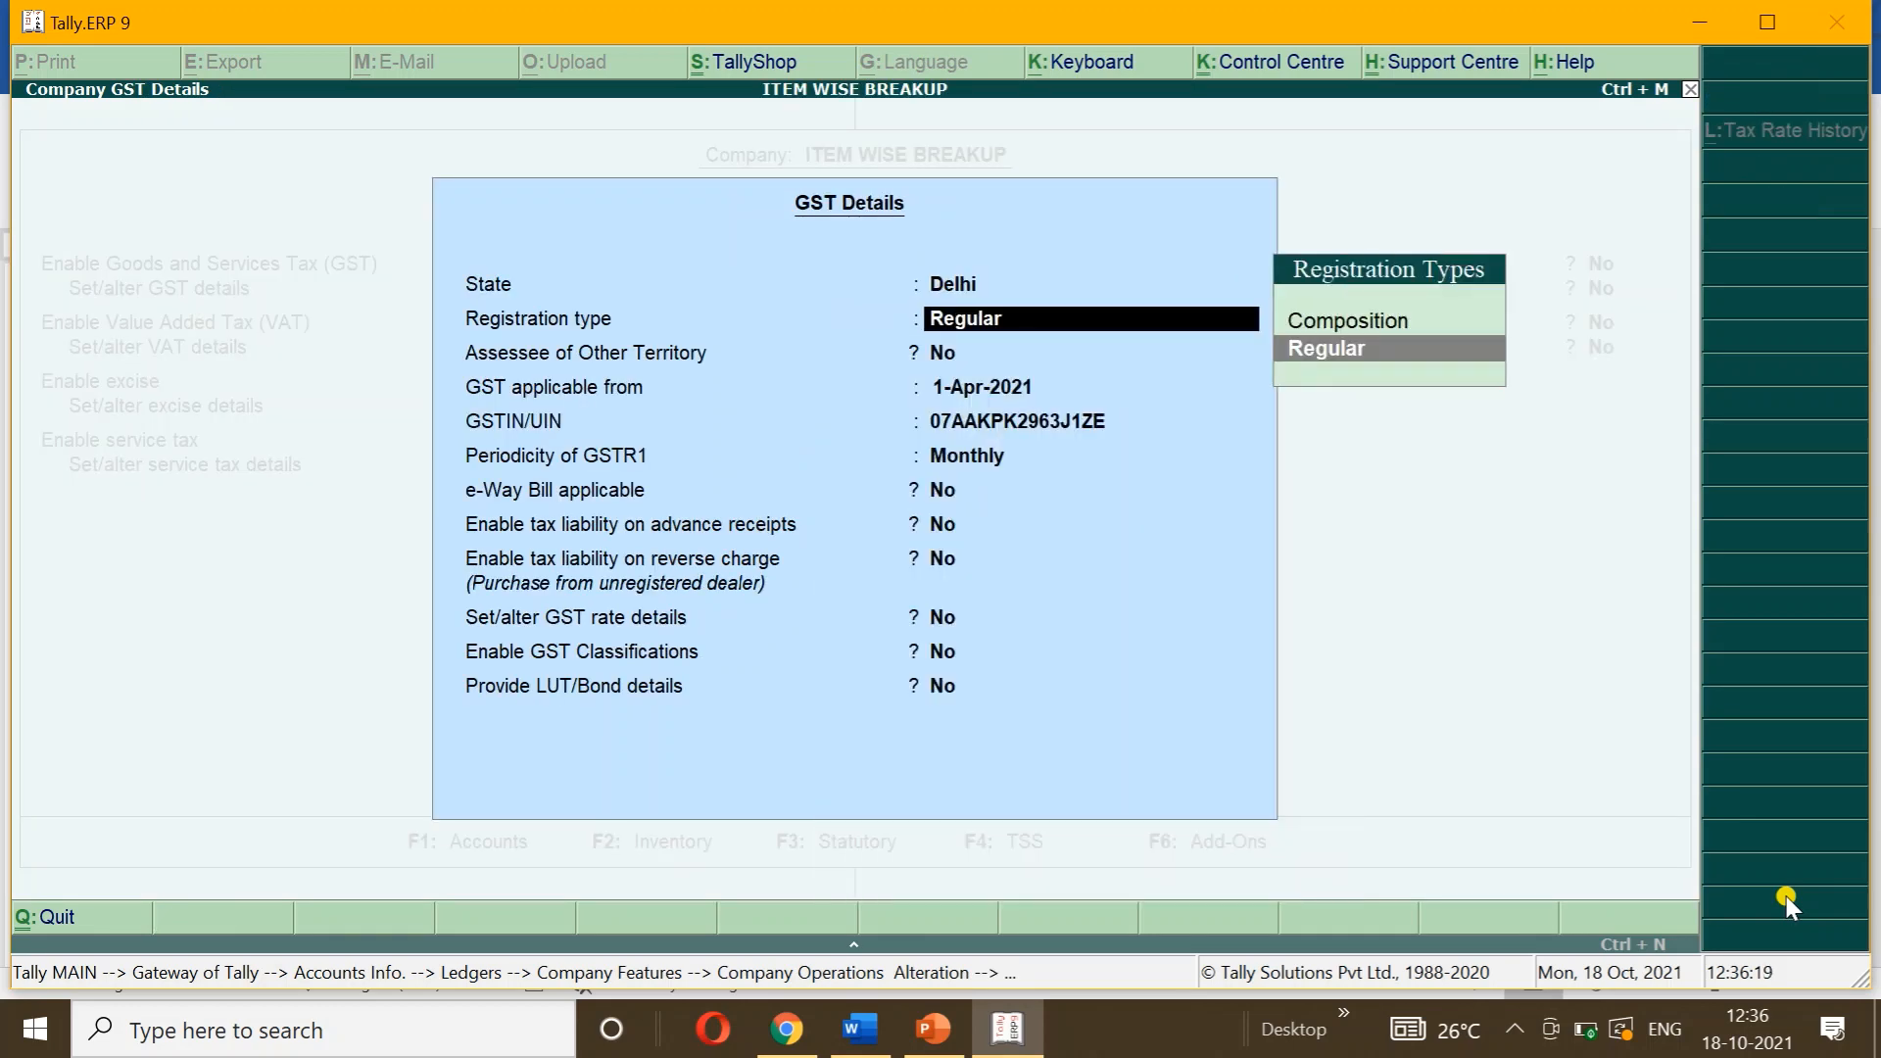
{"action": "key", "text": "ctrl+a"}
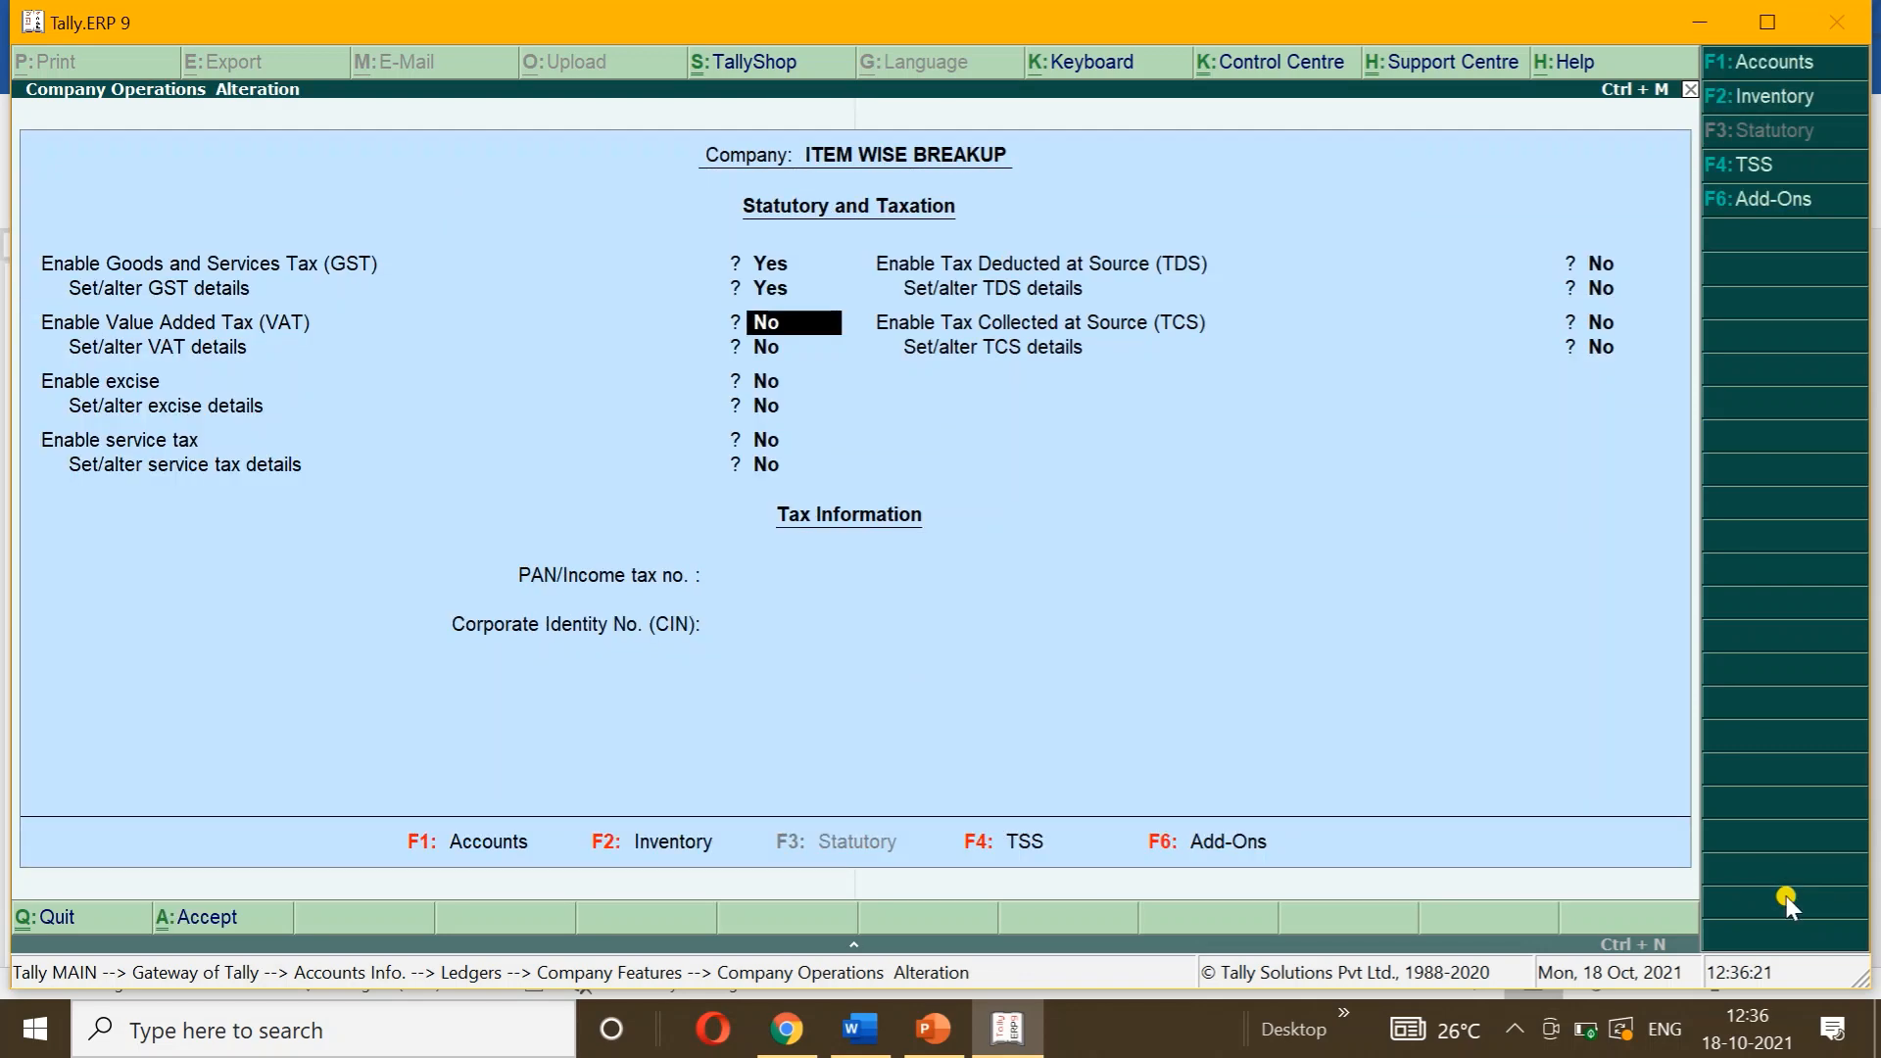
{"action": "key", "text": "Escape"}
{"action": "key", "text": "y"}
{"action": "key", "text": "Escape"}
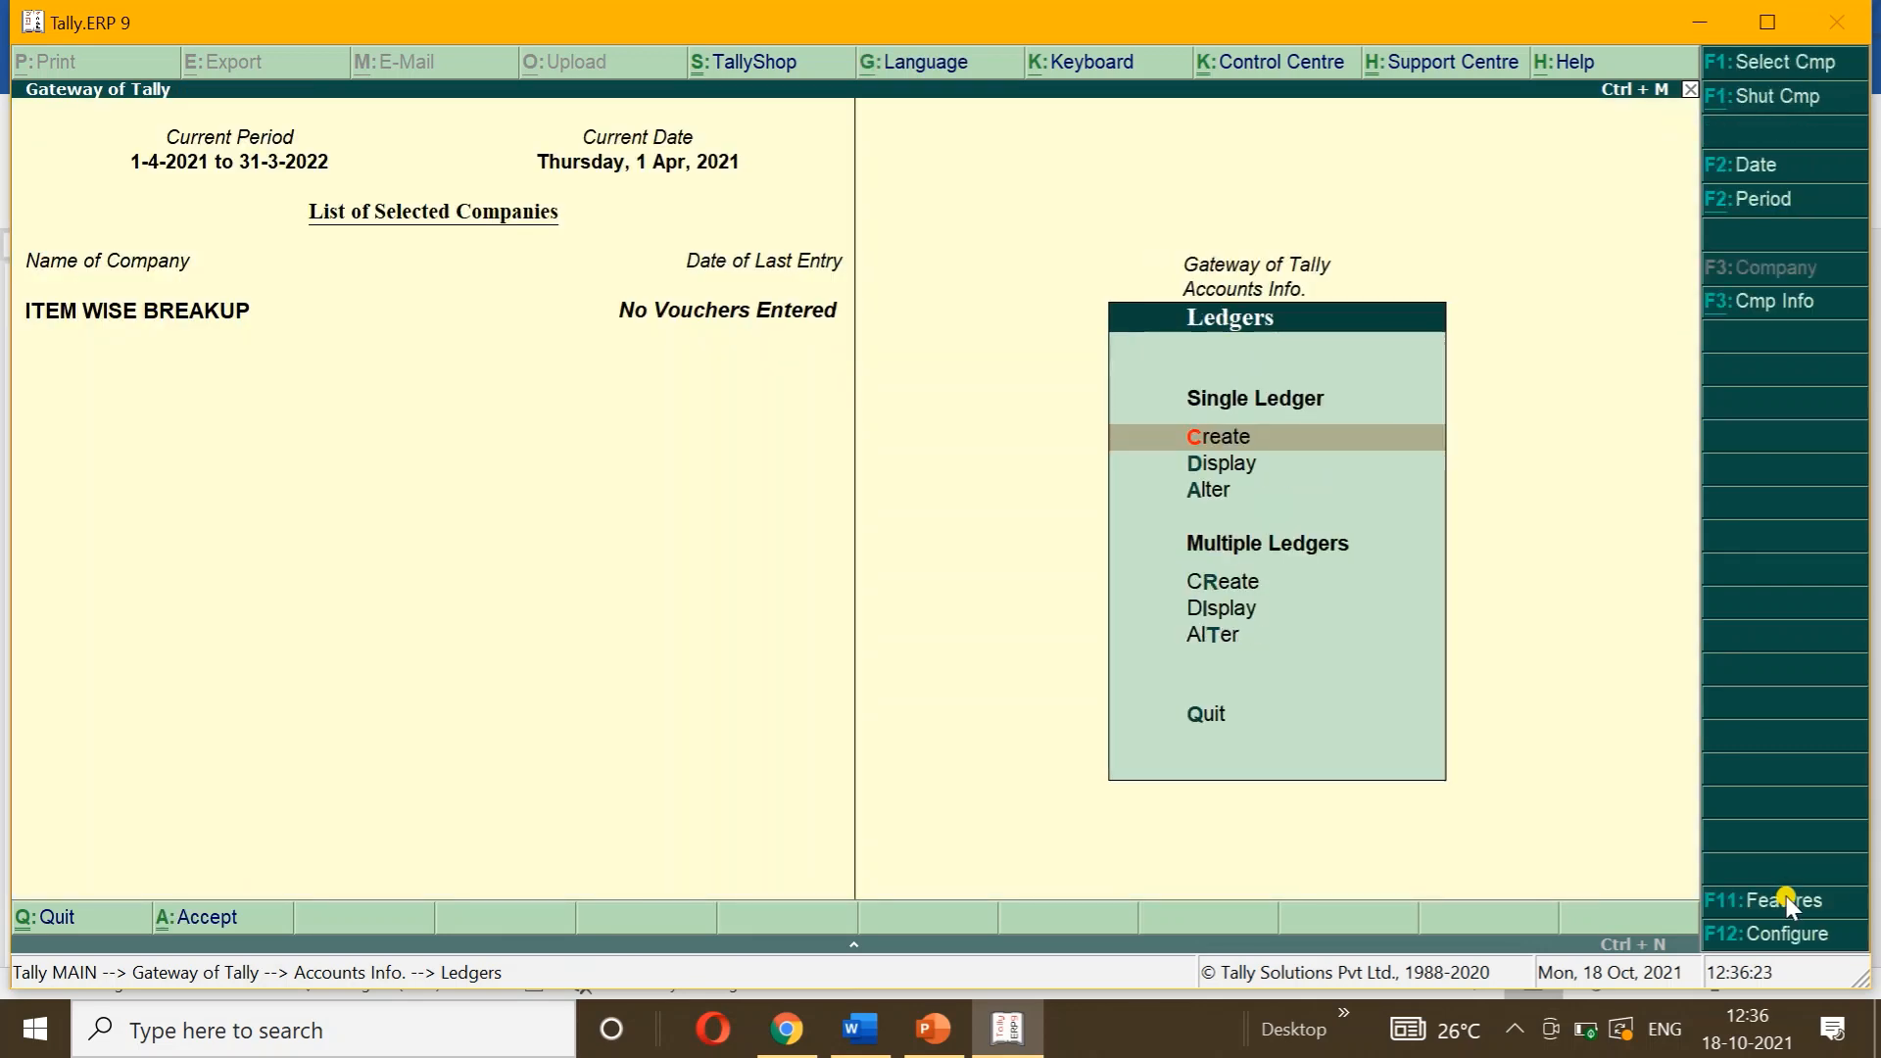
Step: Open the list of ledgers for single-ledger alteration under Accounts Info
{"action": "key", "text": "Escape"}
{"action": "key", "text": "Escape"}
{"action": "key", "text": "Return"}
{"action": "key", "text": "Down"}
{"action": "key", "text": "Return"}
{"action": "key", "text": "Down"}
{"action": "key", "text": "Down"}
{"action": "key", "text": "Return"}
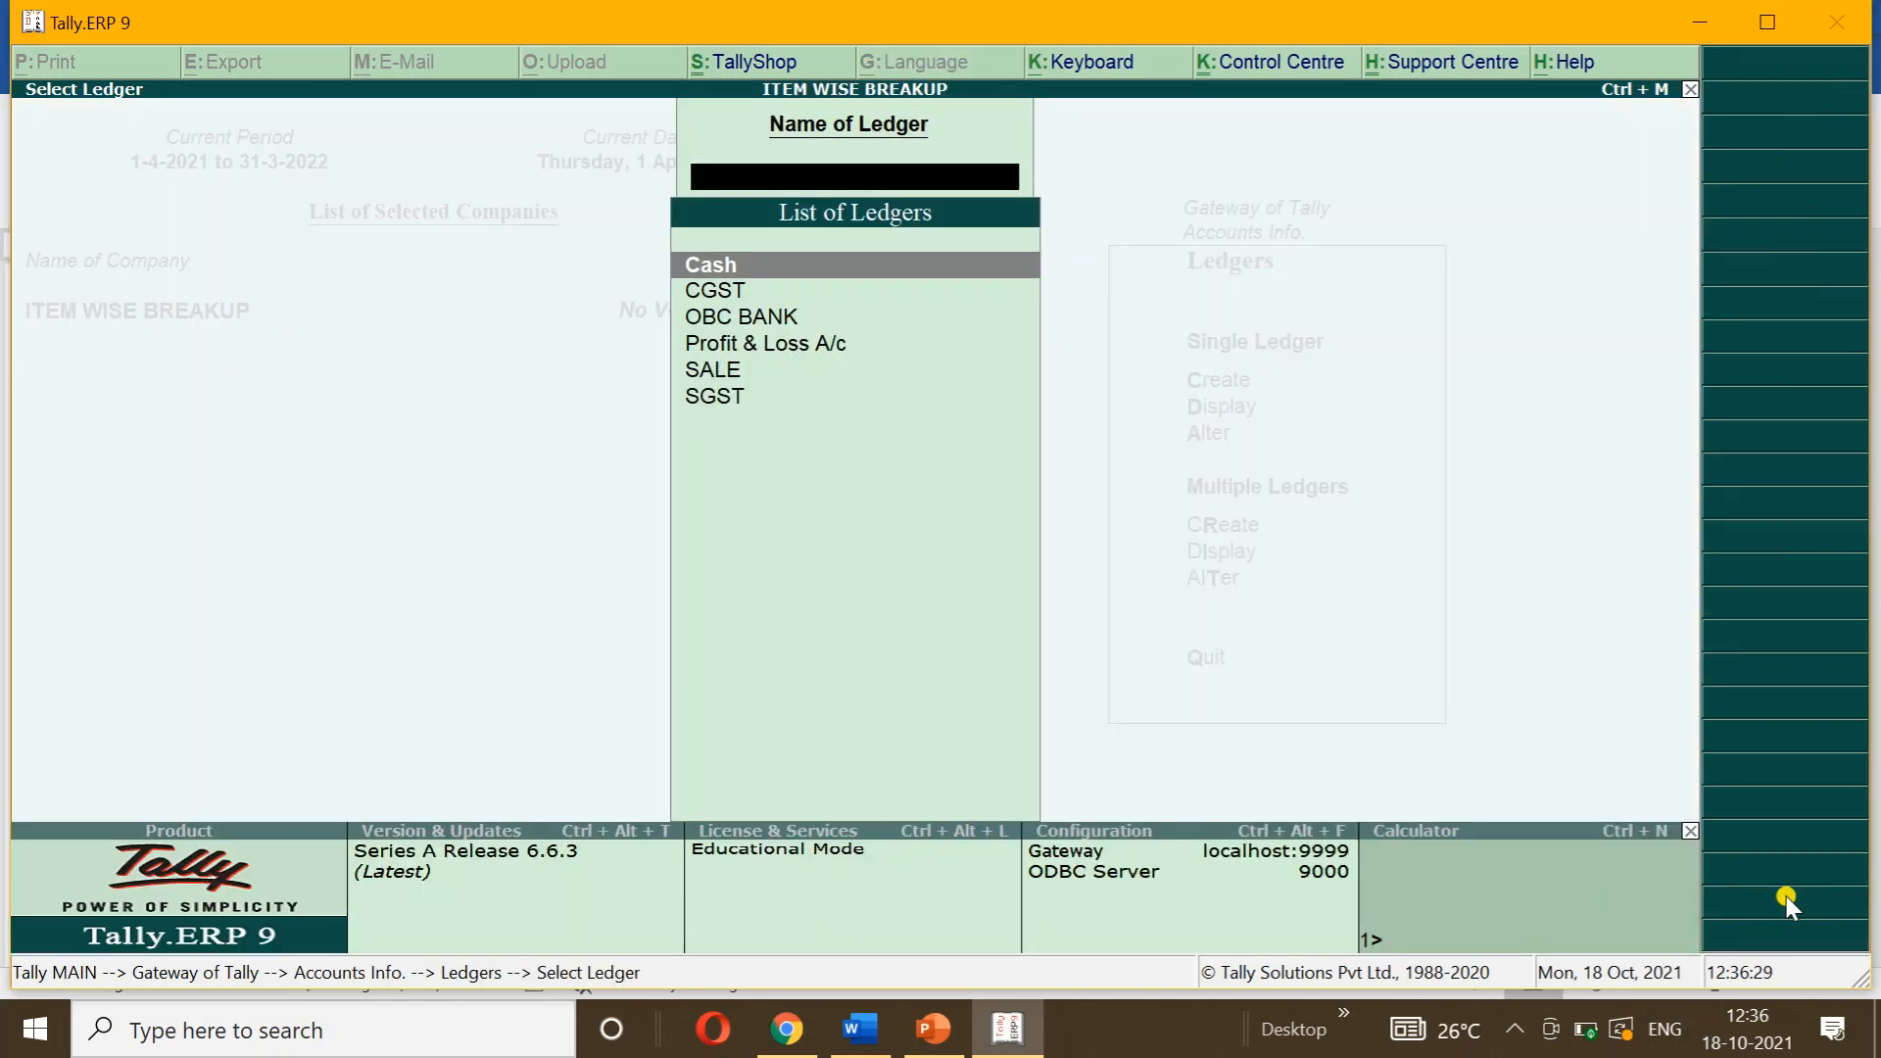
{"action": "key", "text": "Down"}
{"action": "key", "text": "Up"}
Step: Check the opening balances in the Word document, and review the Cash ledger in Tally against them
{"action": "left_click", "coordinate": [930, 1035]}
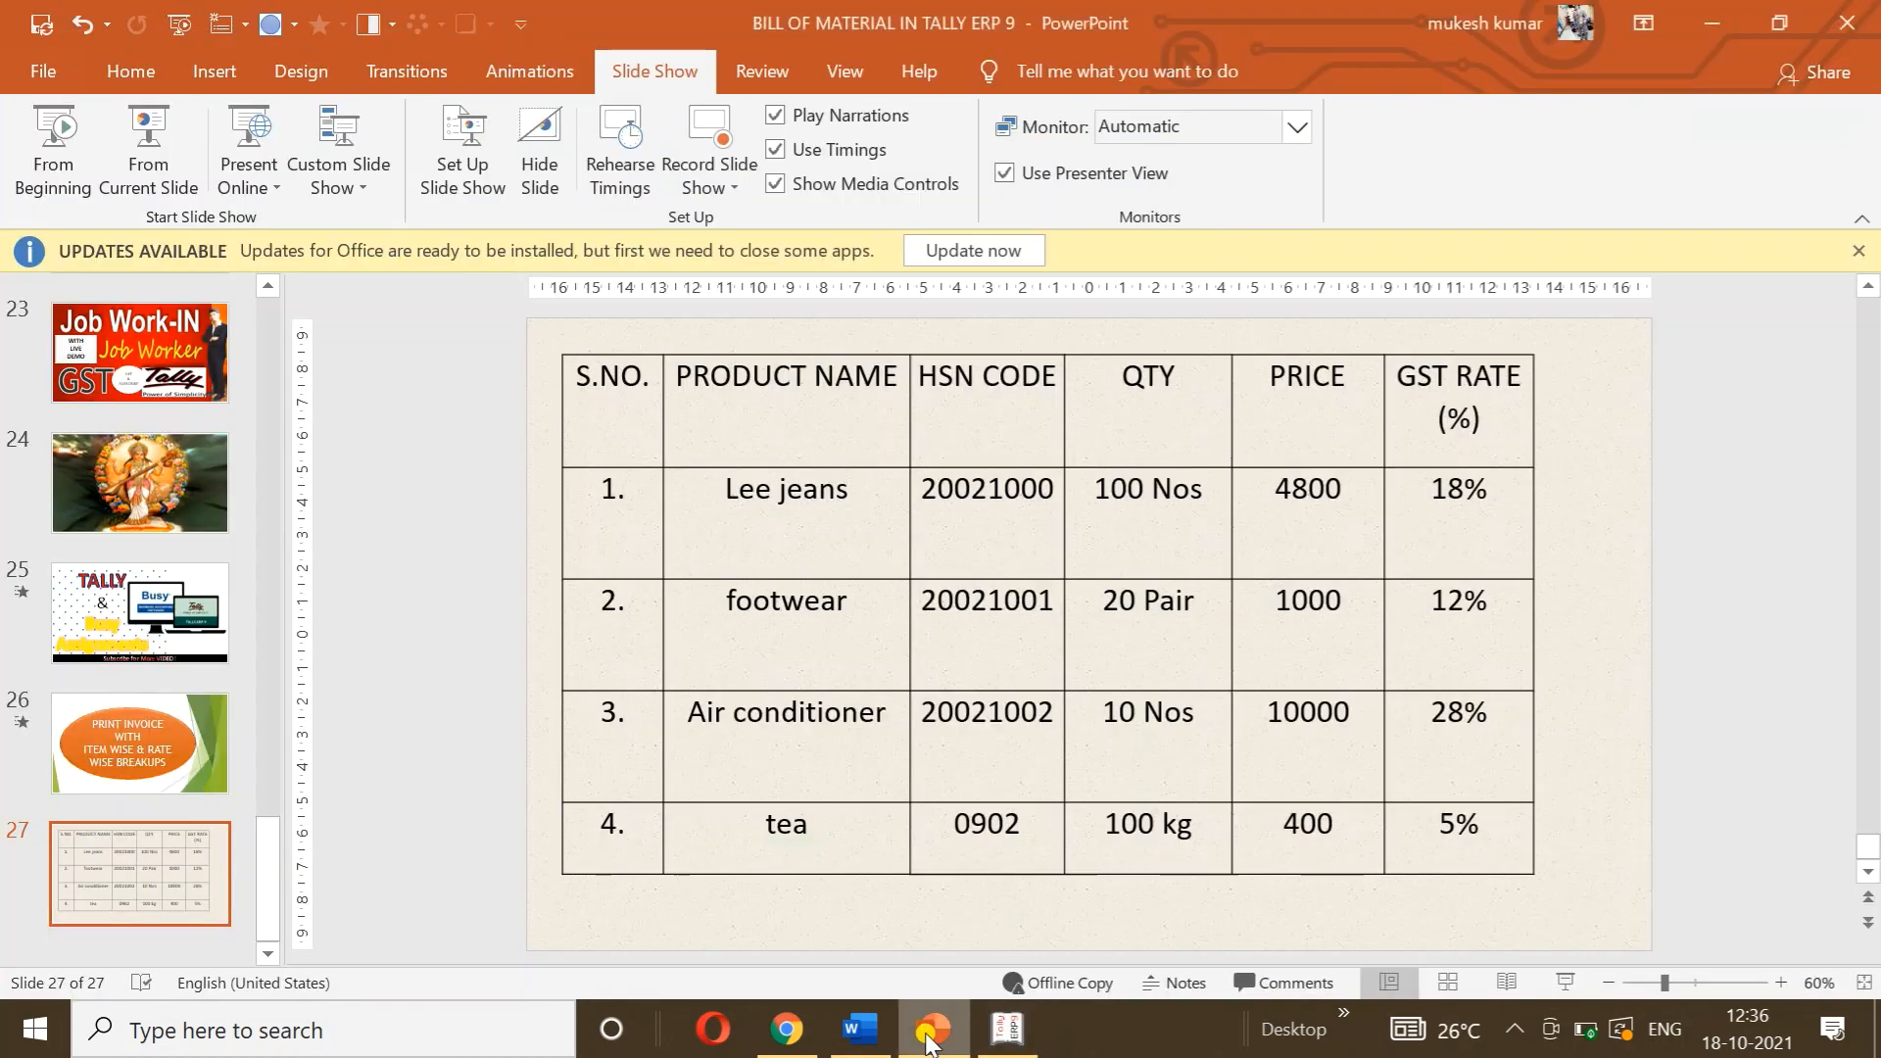
{"action": "left_click", "coordinate": [860, 1029]}
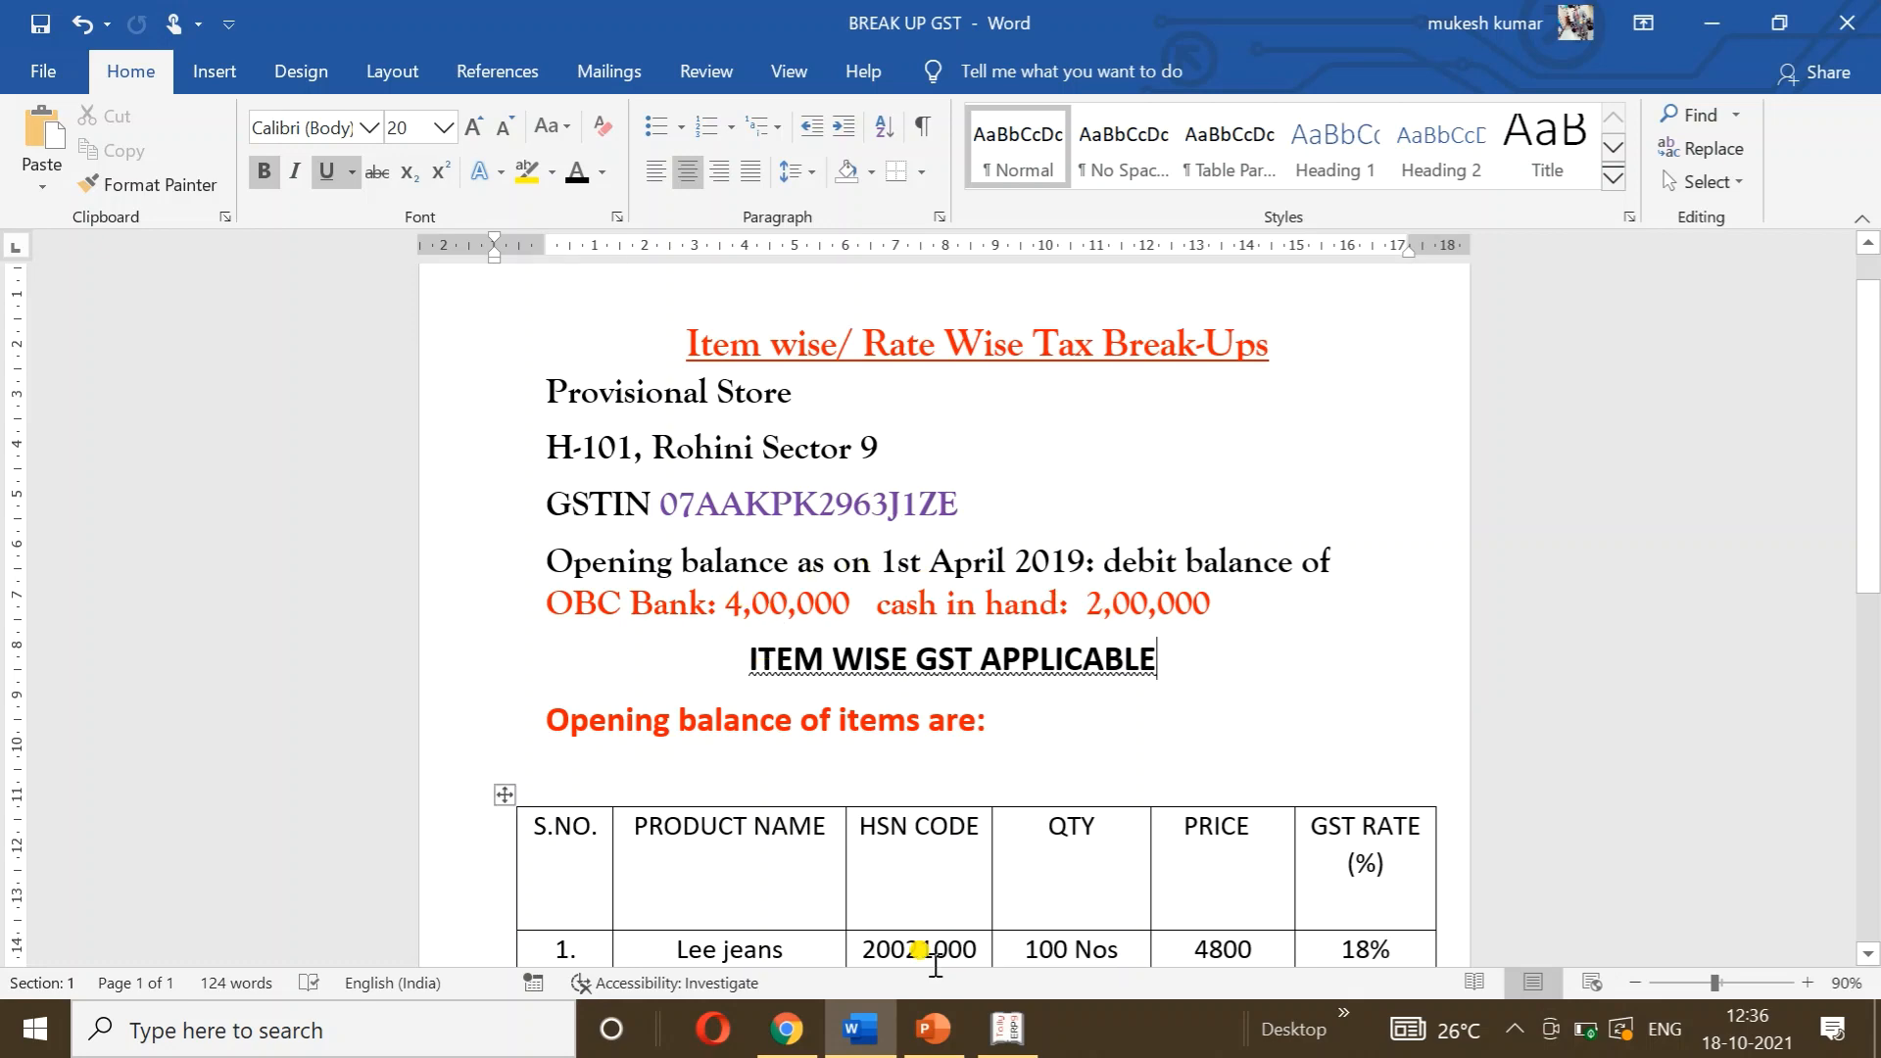
{"action": "left_click", "coordinate": [993, 1043]}
{"action": "key", "text": "Return"}
{"action": "key", "text": "Escape"}
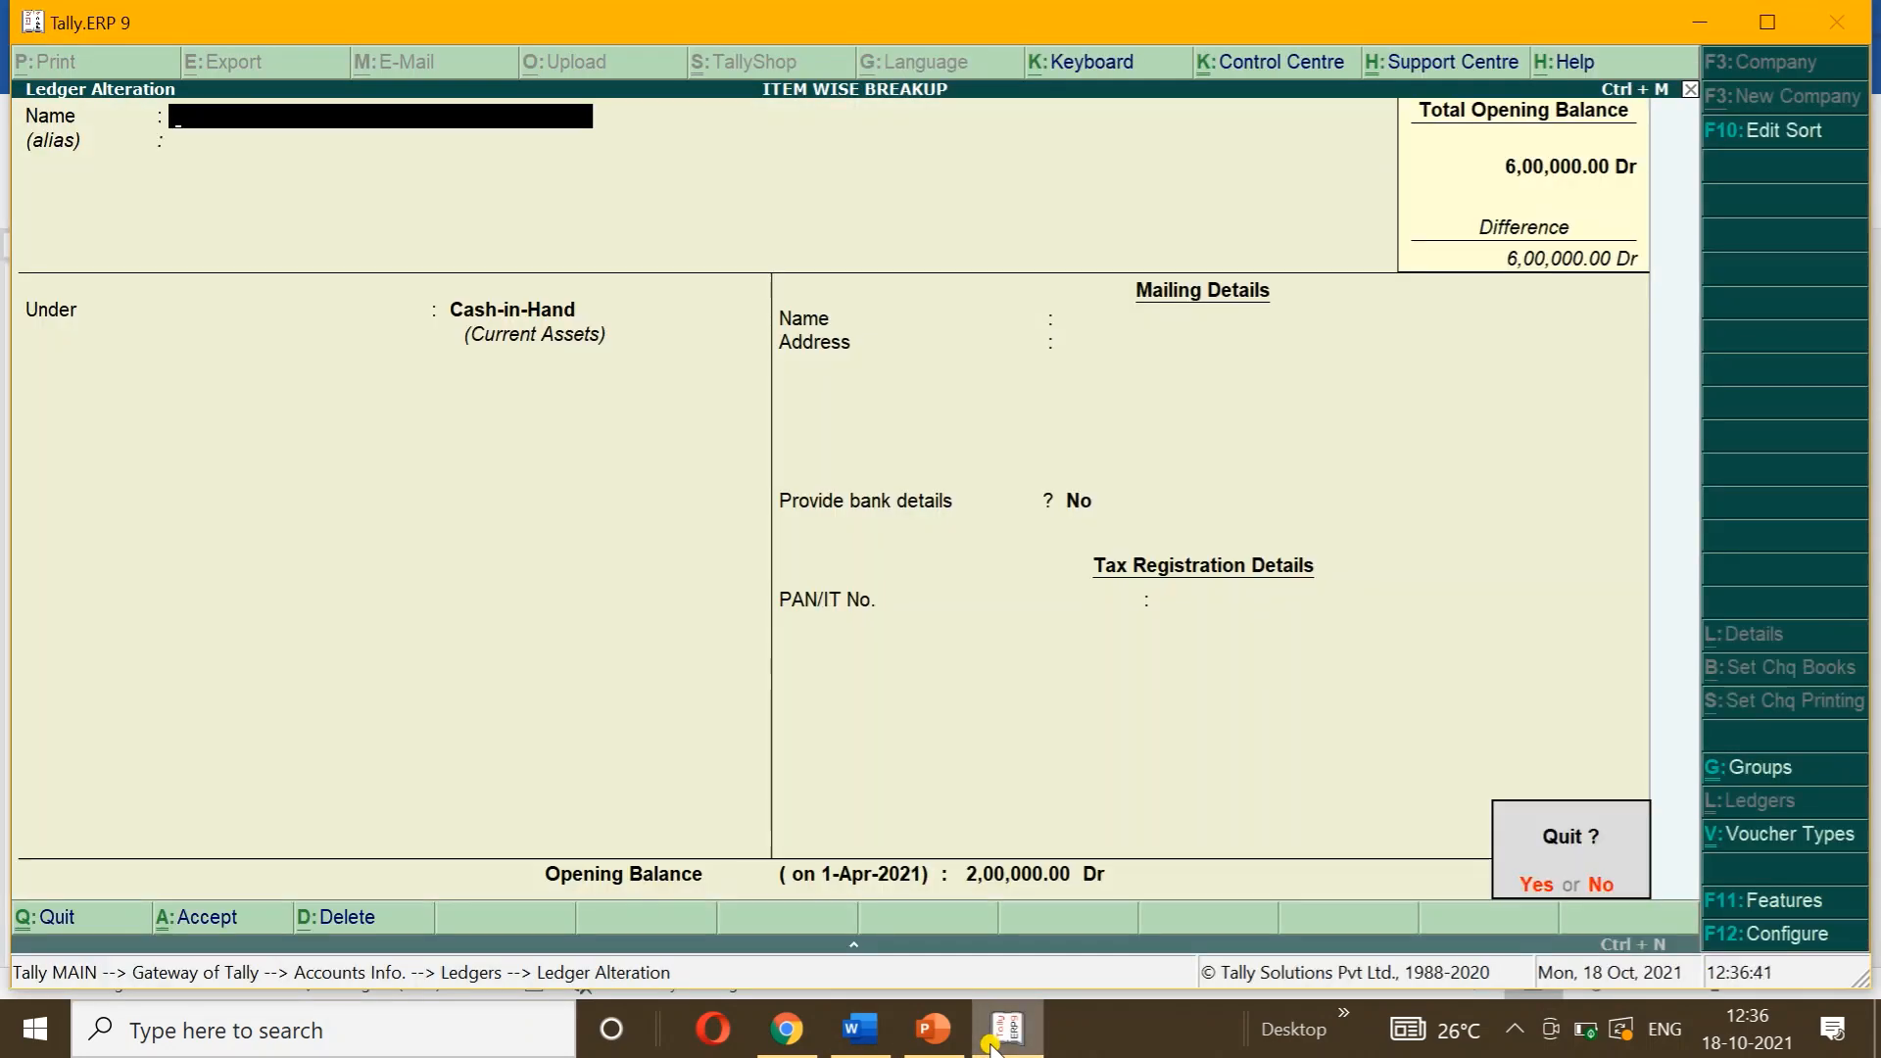
{"action": "key", "text": "y"}
Step: Review the OBC BANK ledger's opening balance and close it without altering anything
{"action": "key", "text": "Down"}
{"action": "key", "text": "Down"}
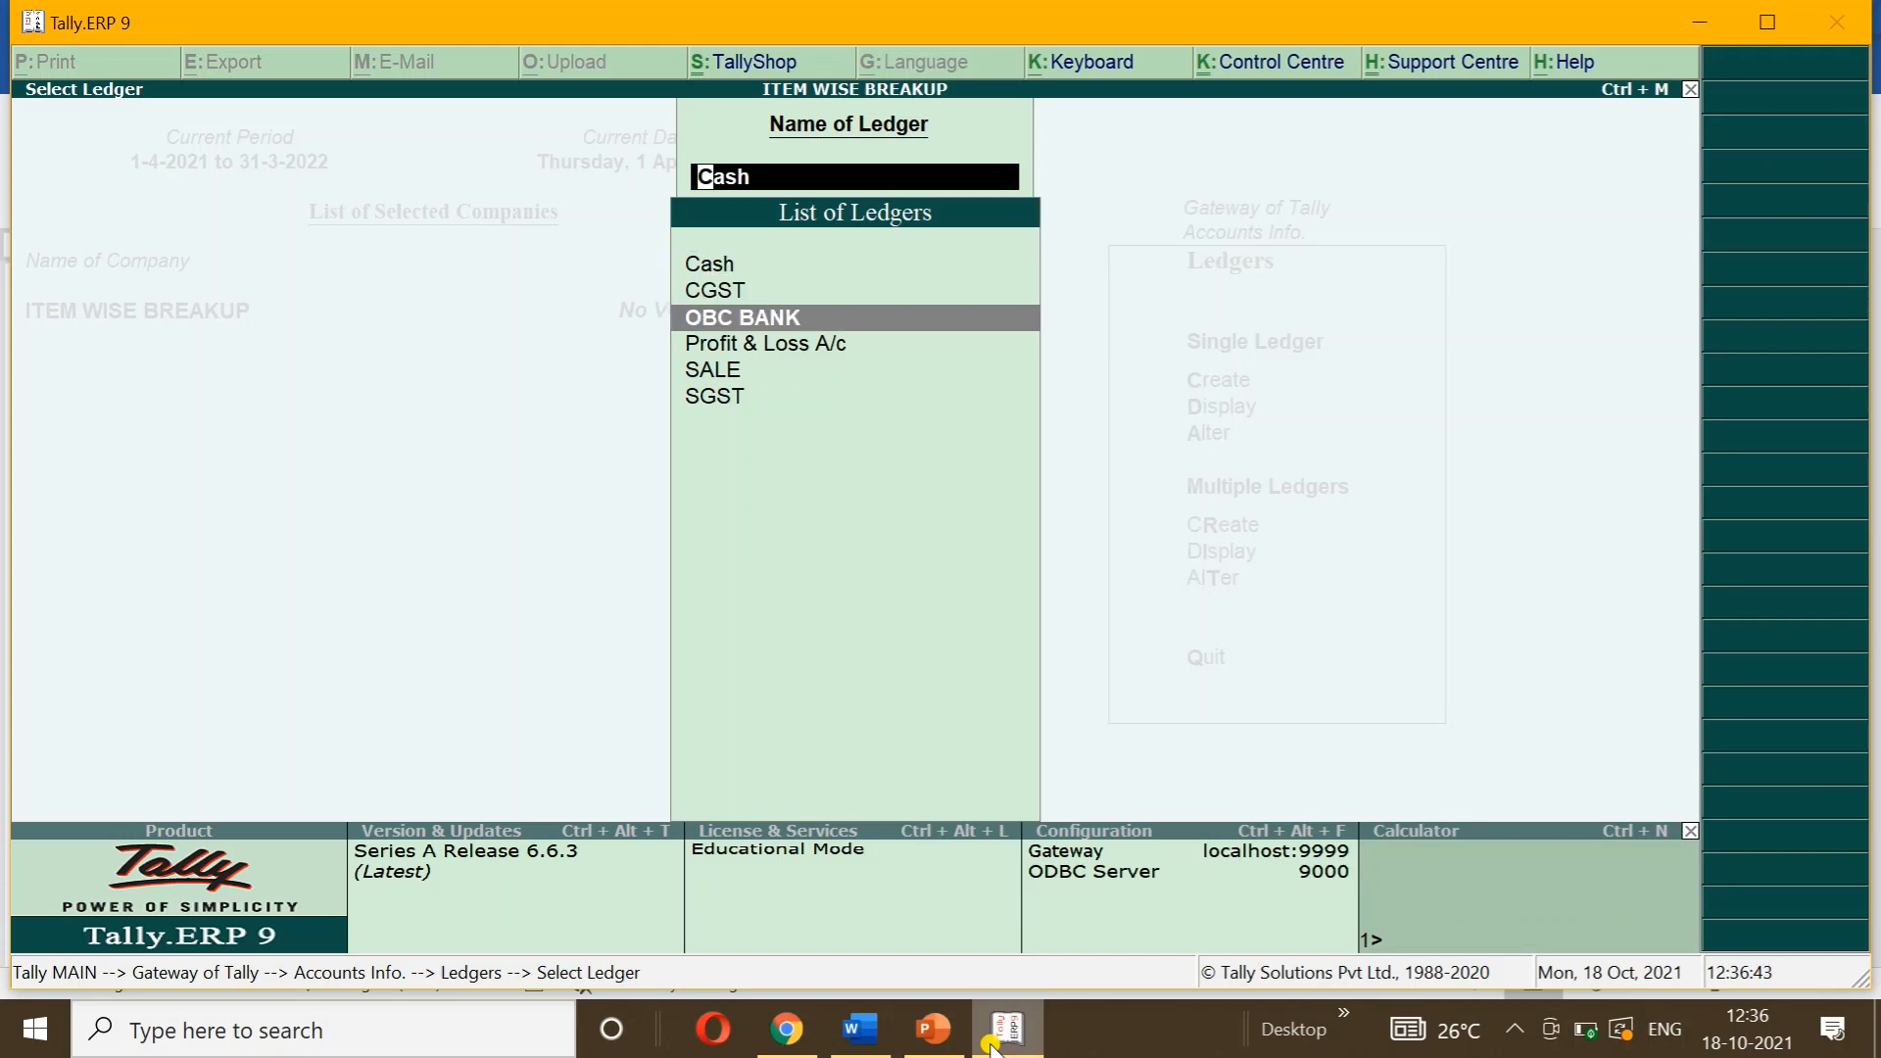
{"action": "key", "text": "Return"}
{"action": "key", "text": "Escape"}
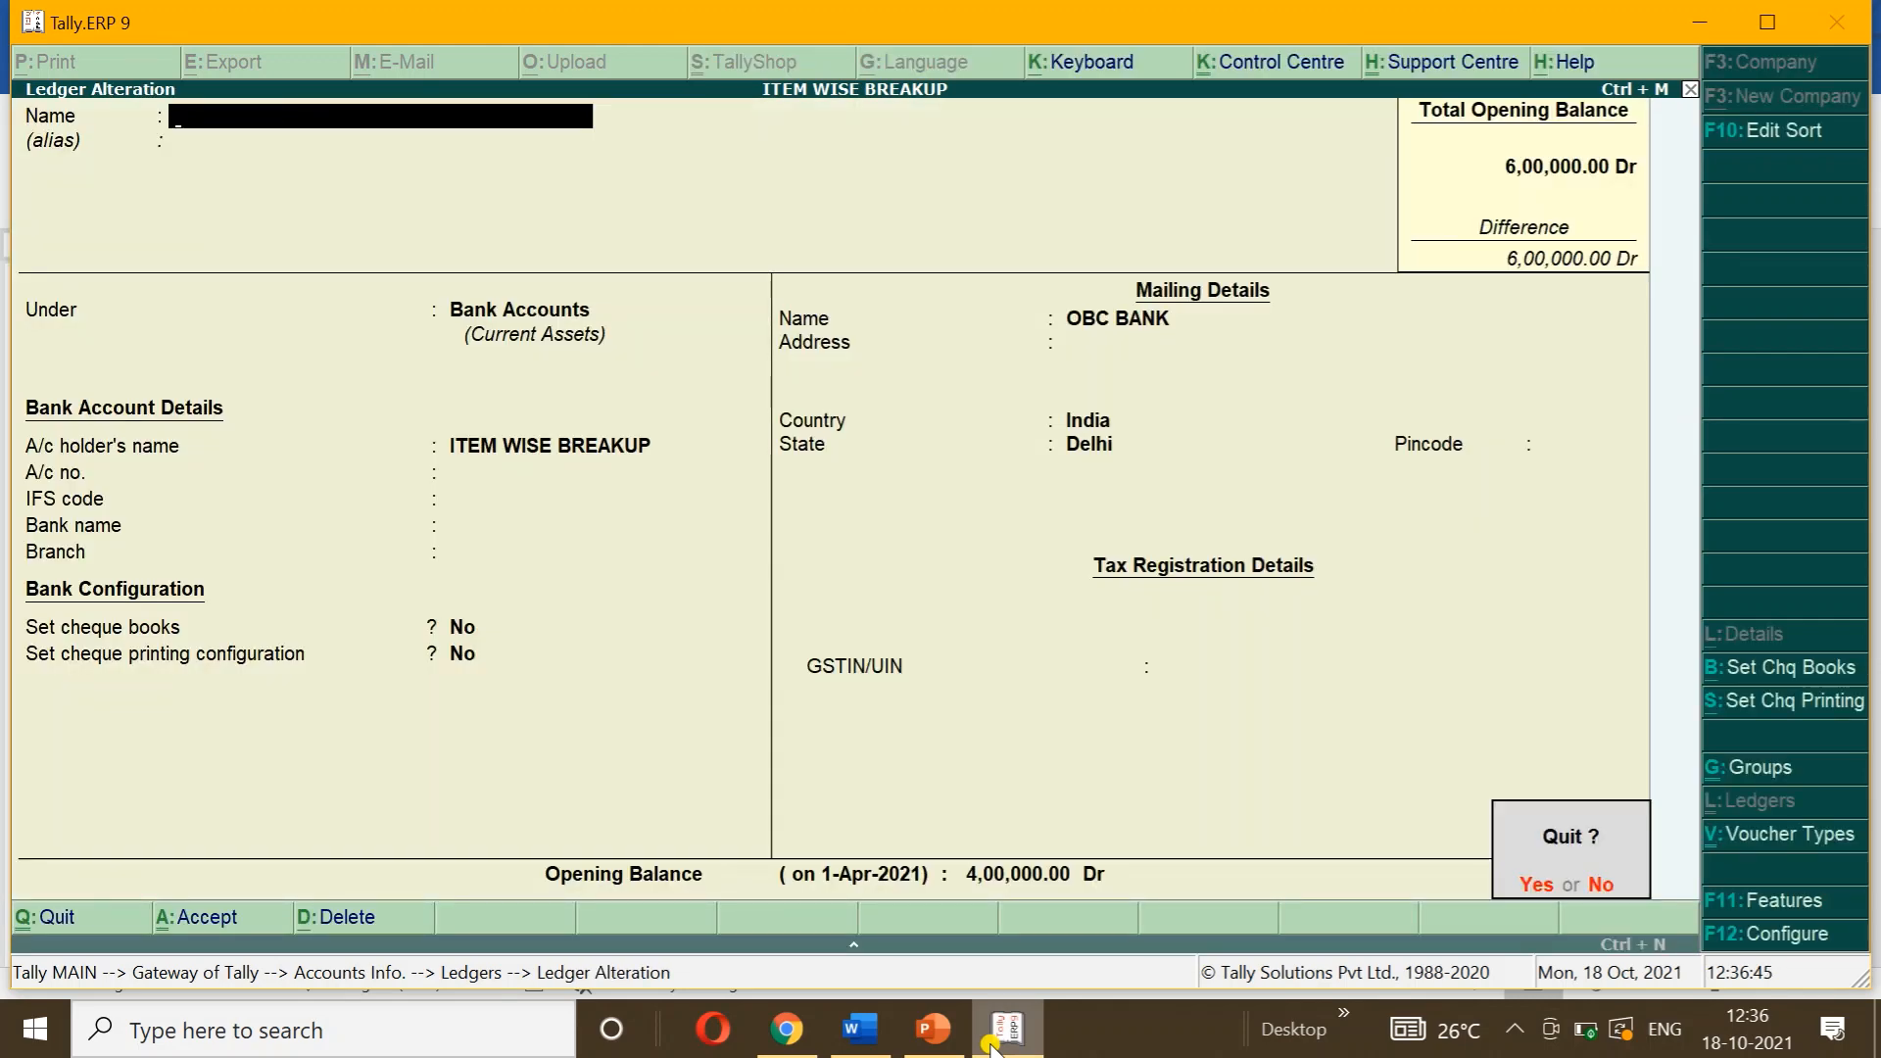
{"action": "key", "text": "y"}
Step: Look through the SALE, SGST and CGST entries in the ledger list and return to the Ledgers menu
{"action": "key", "text": "Down"}
{"action": "key", "text": "Down"}
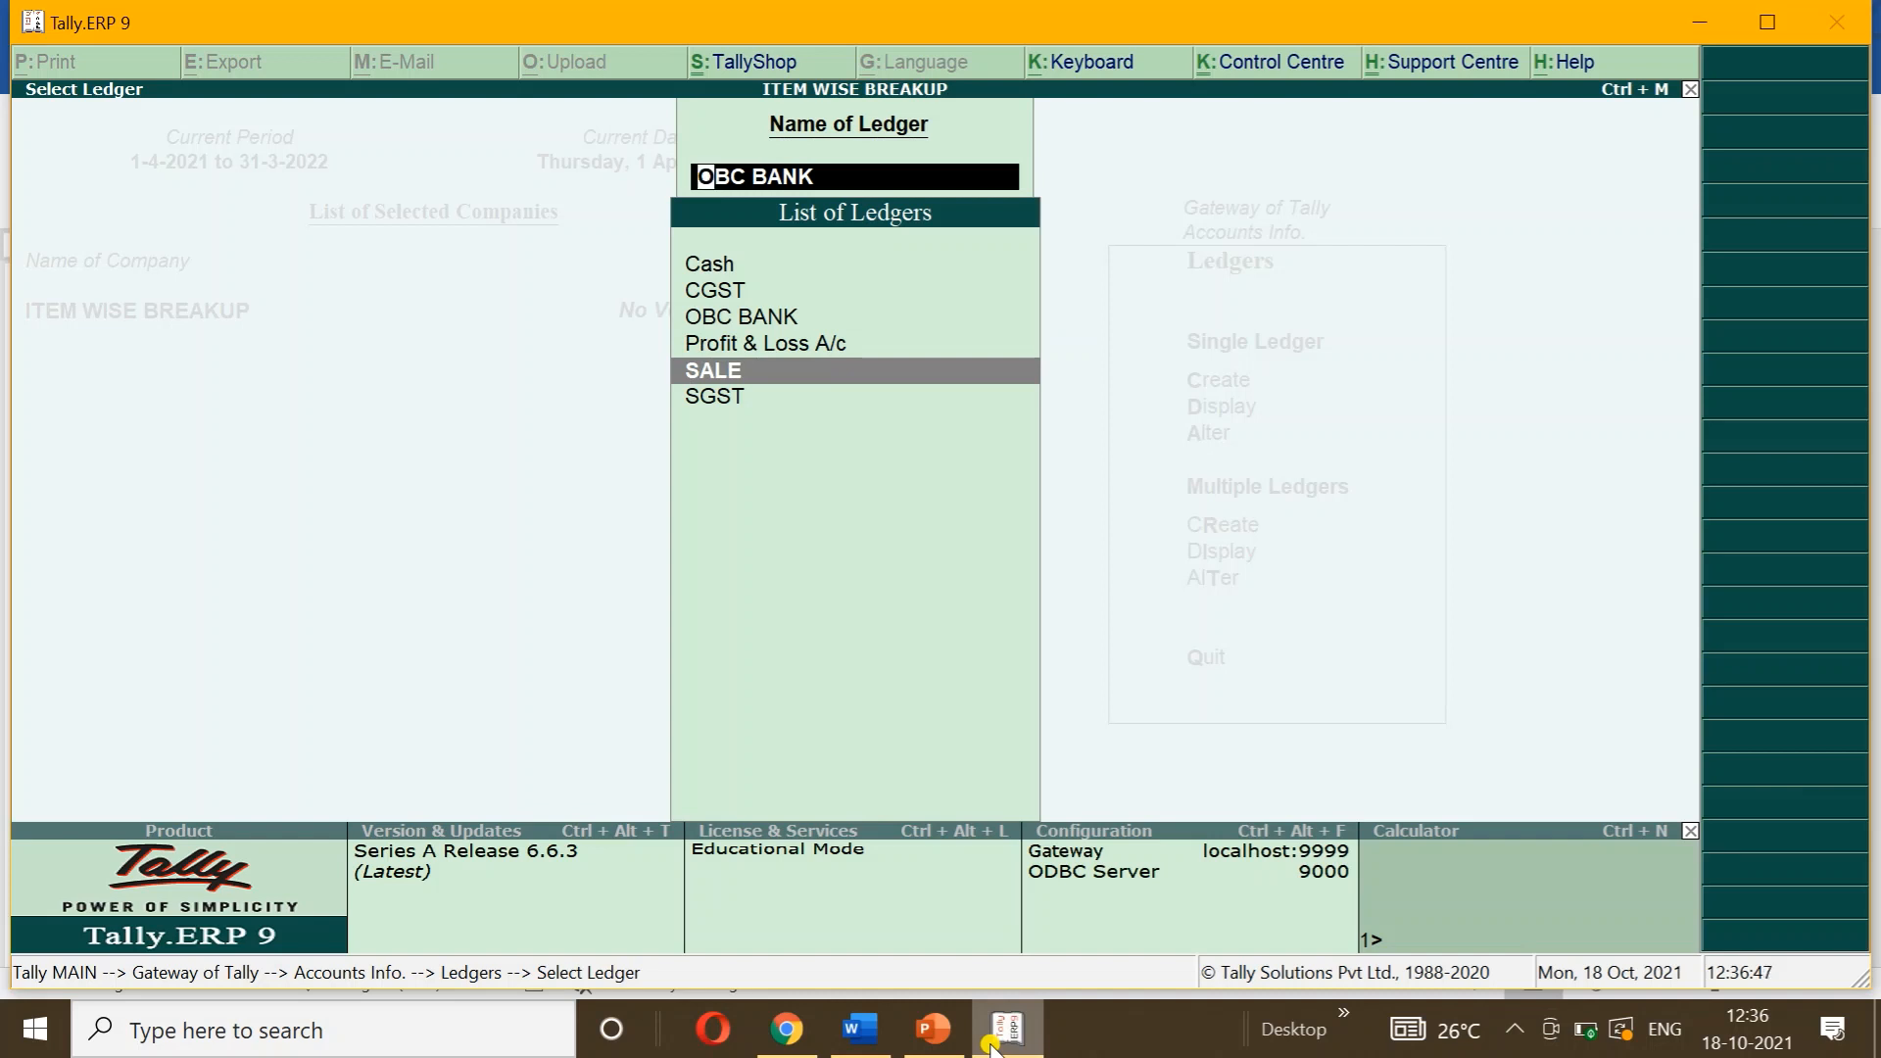
{"action": "key", "text": "Down"}
{"action": "key", "text": "Up"}
{"action": "key", "text": "Up"}
{"action": "key", "text": "Up"}
{"action": "key", "text": "Up"}
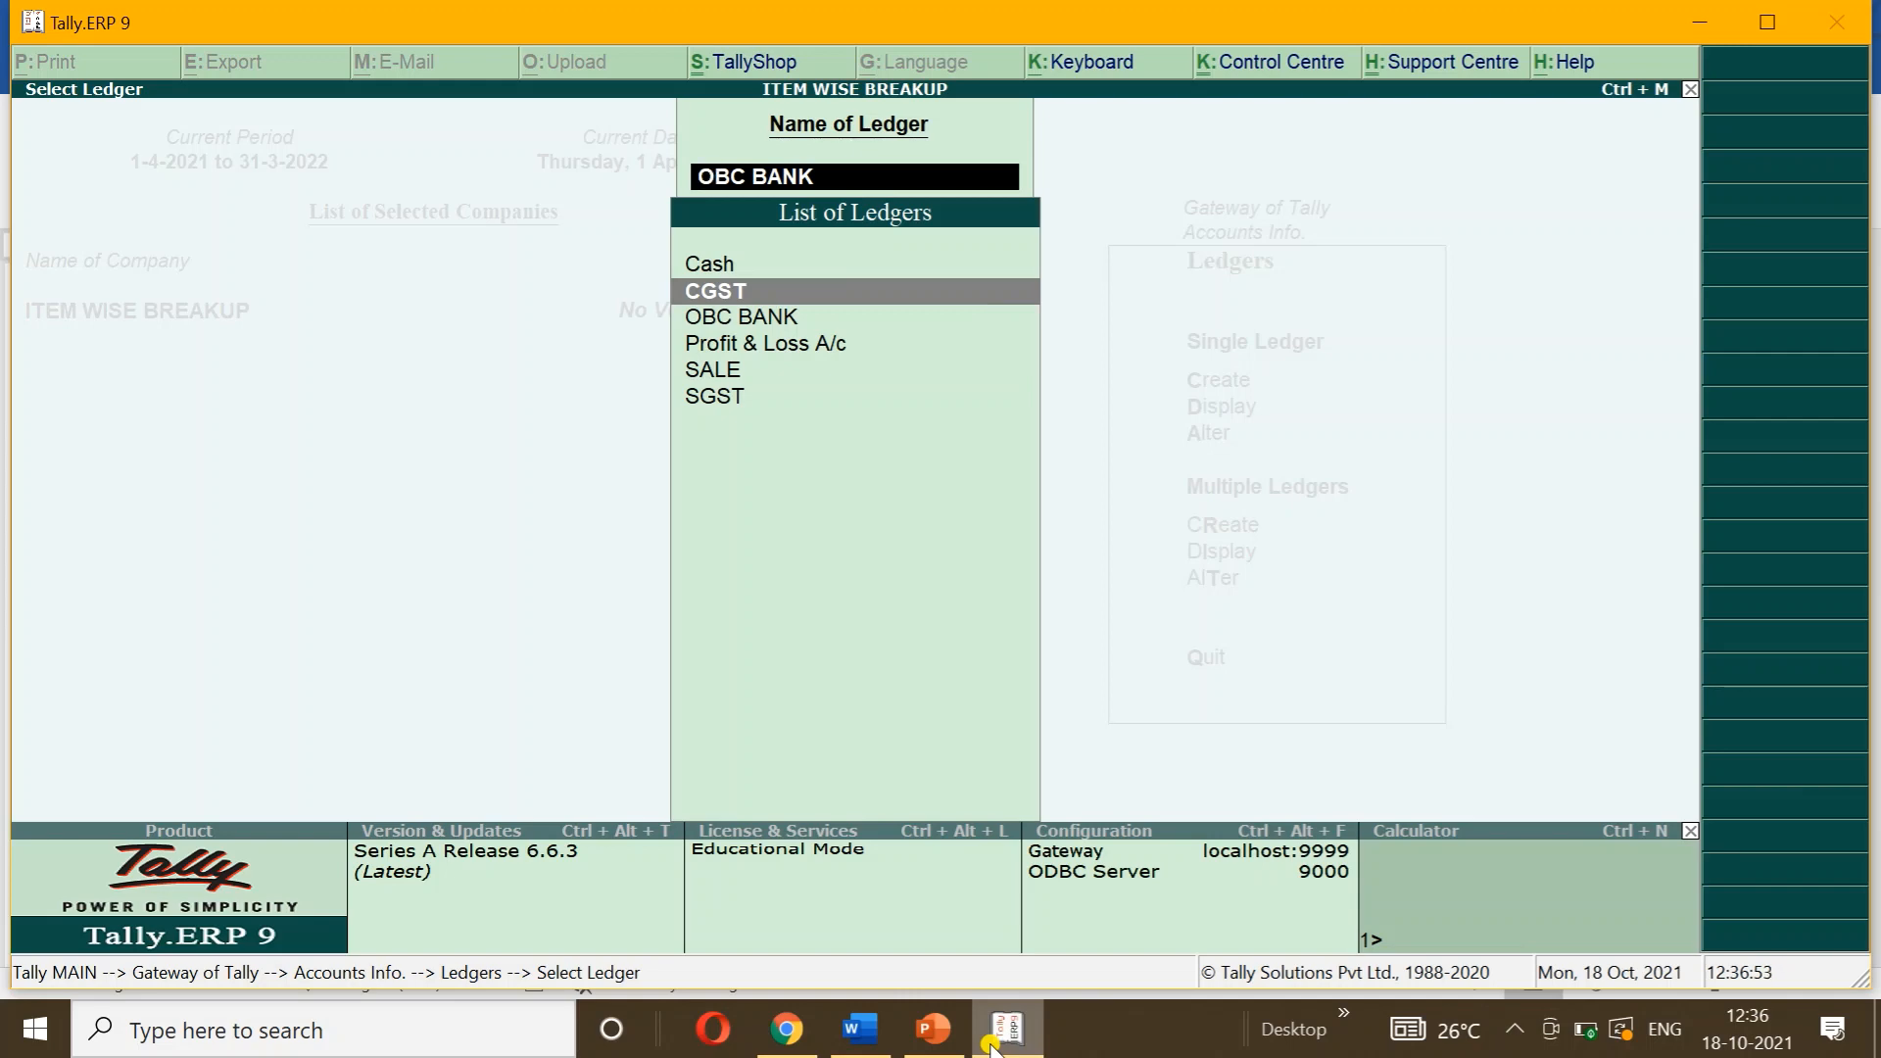
{"action": "key", "text": "Escape"}
{"action": "key", "text": "Escape"}
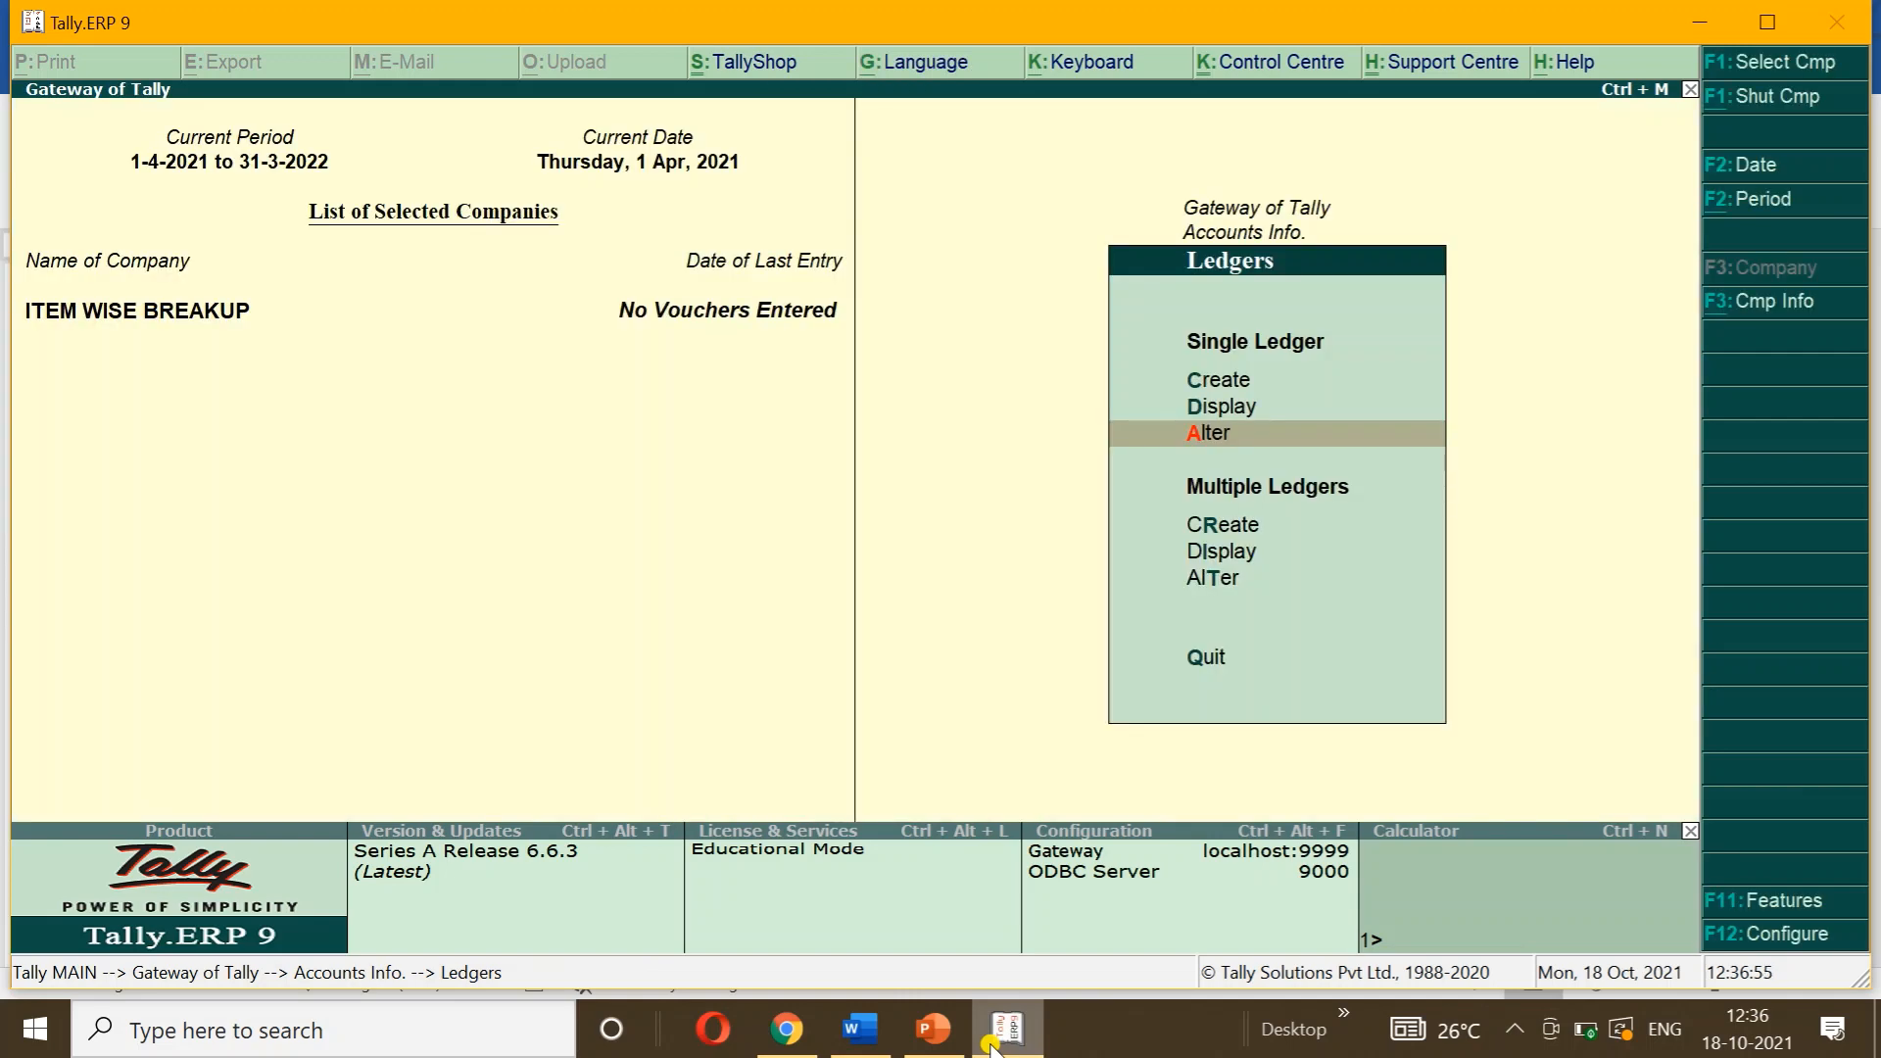
Step: Switch to the Word document and examine the table of opening stock items
{"action": "left_click", "coordinate": [931, 1028]}
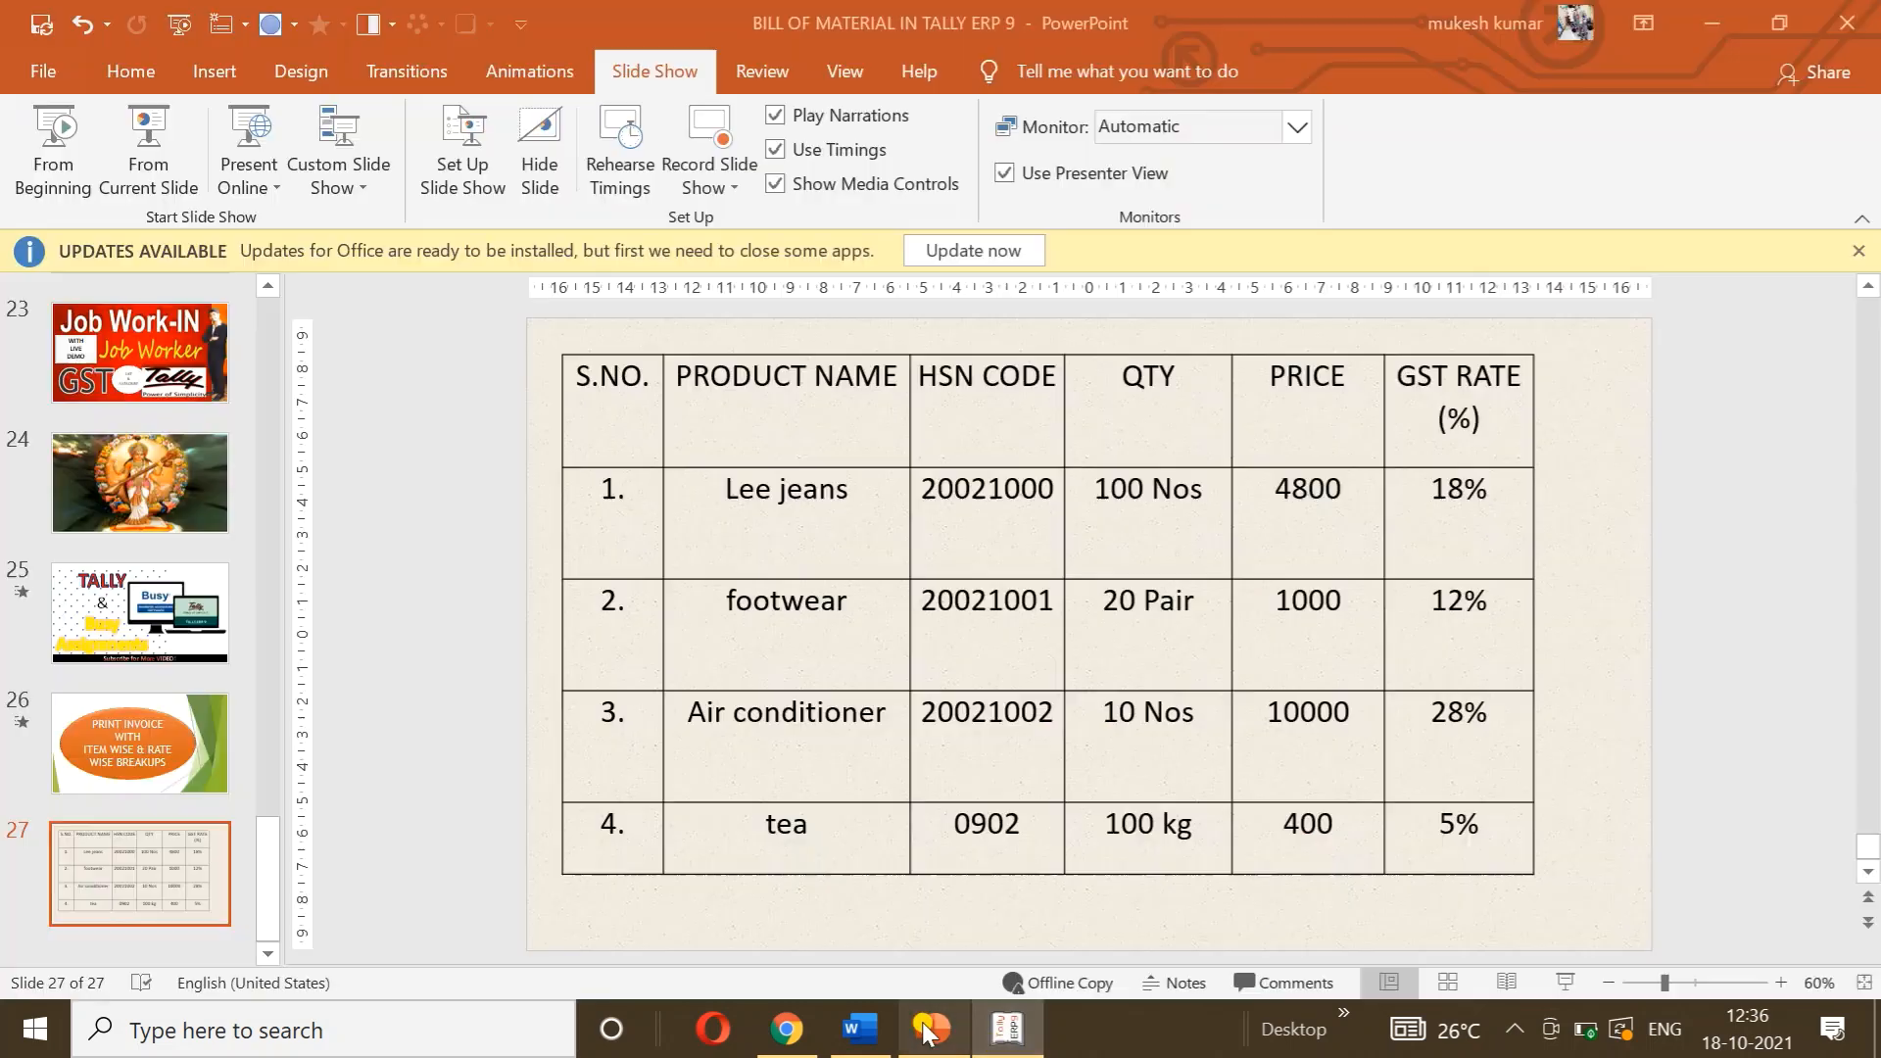
{"action": "left_click", "coordinate": [852, 1046]}
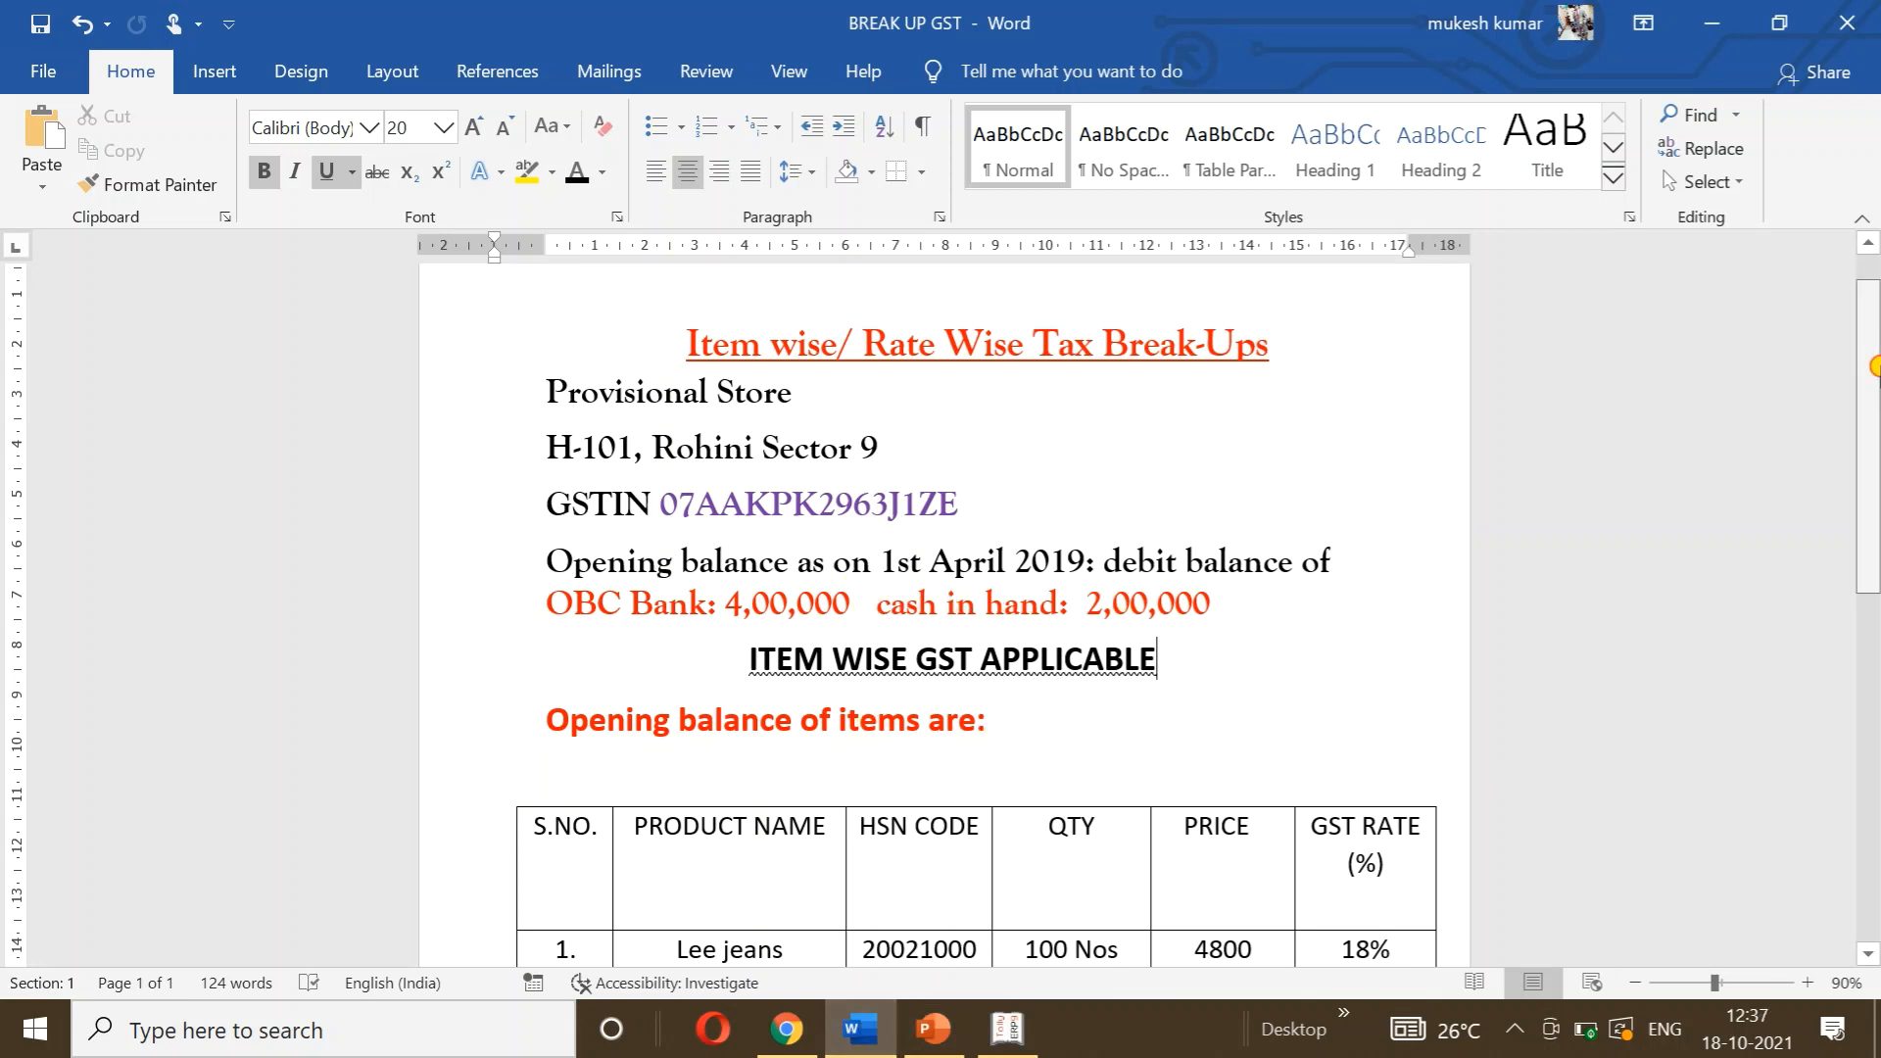
{"action": "scroll", "coordinate": [1870, 366], "scroll_direction": "down", "scroll_amount": 3}
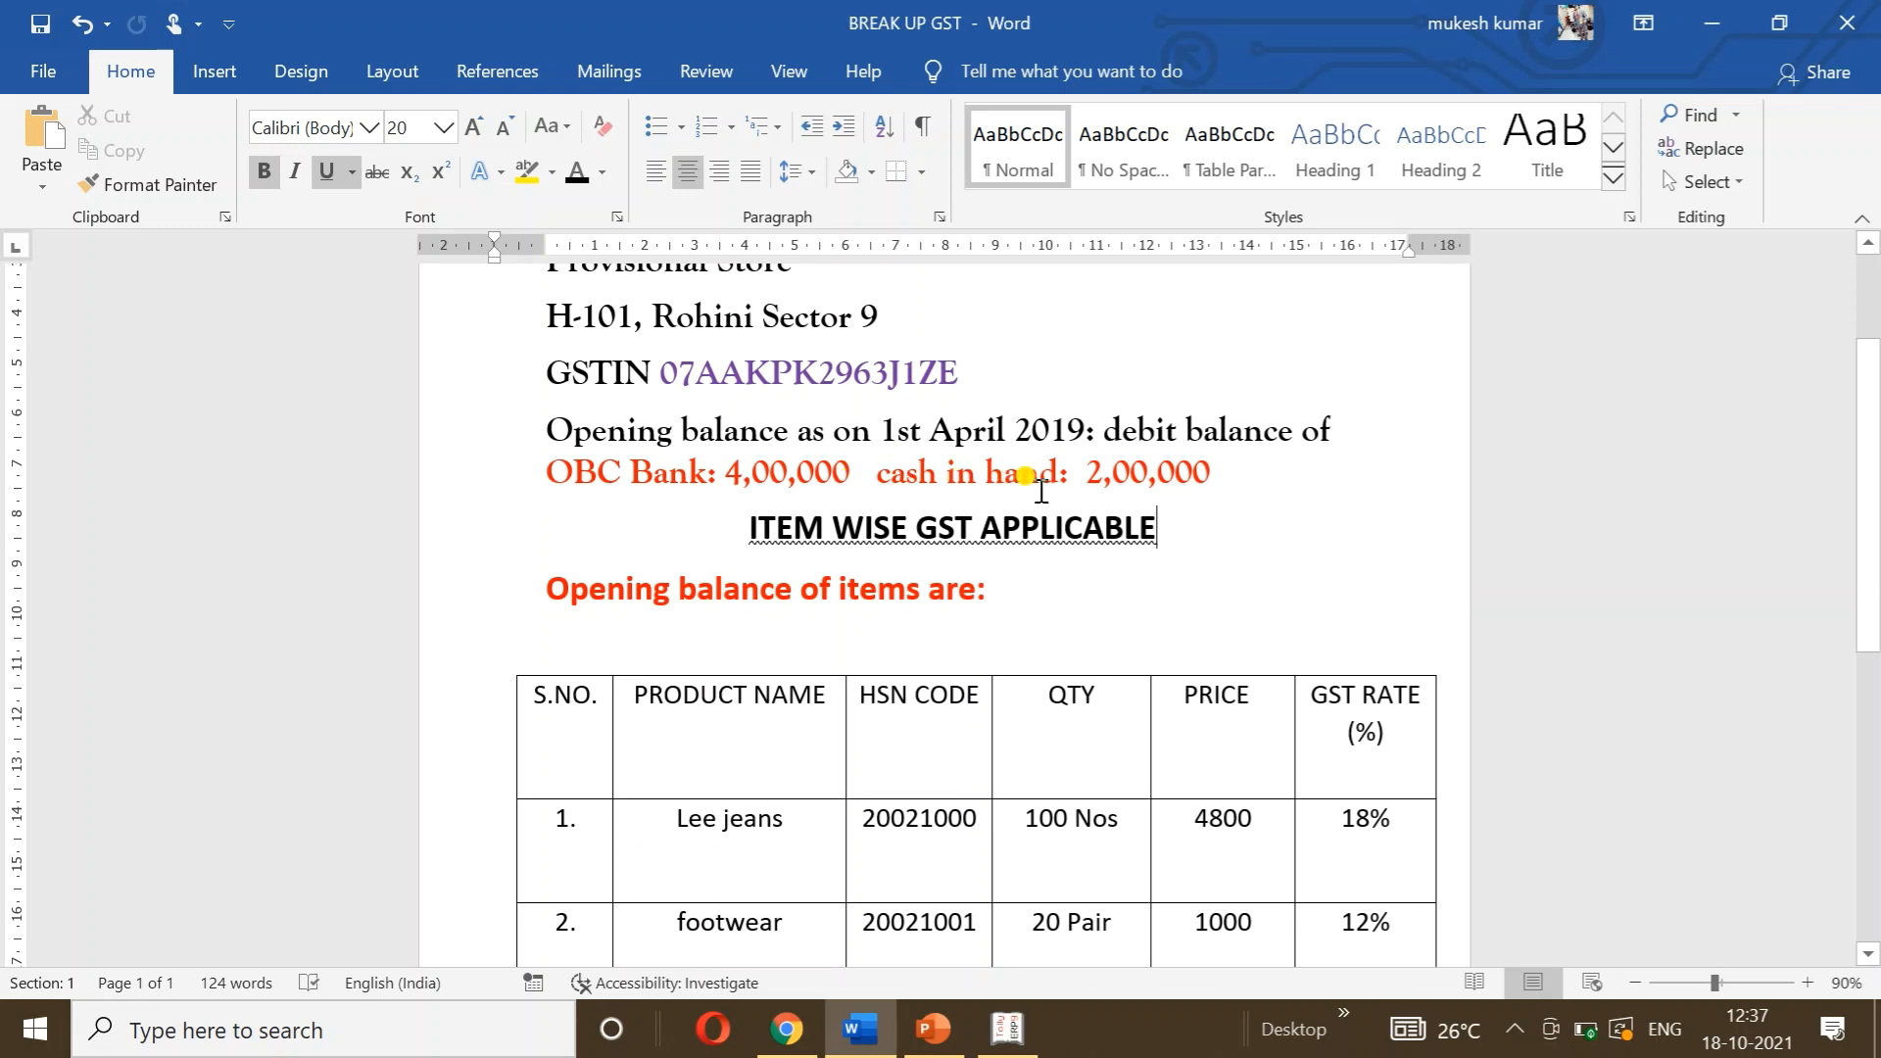
{"action": "left_click_drag", "start_coordinate": [1870, 399], "coordinate": [1871, 512]}
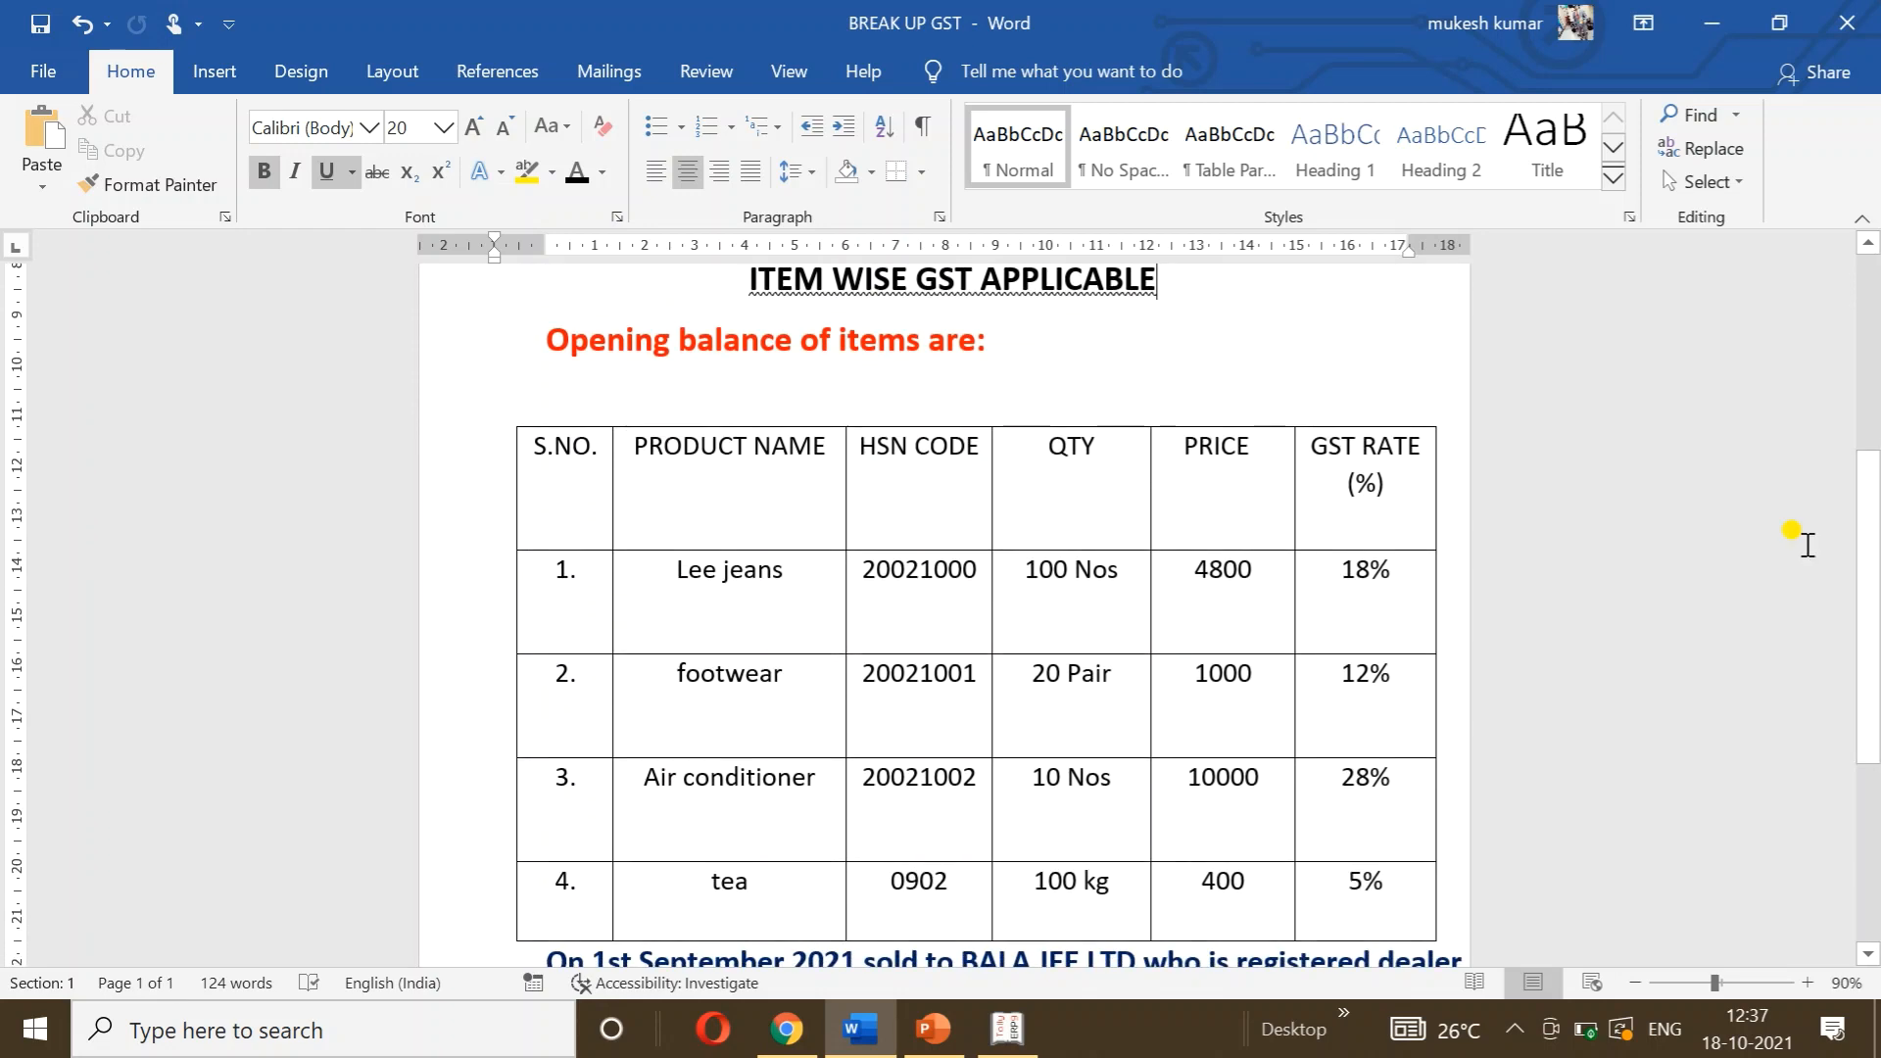
Step: Switch back to Tally and start creating a single stock item under Inventory Info
{"action": "left_click", "coordinate": [1006, 1031]}
{"action": "key", "text": "Escape"}
{"action": "key", "text": "Escape"}
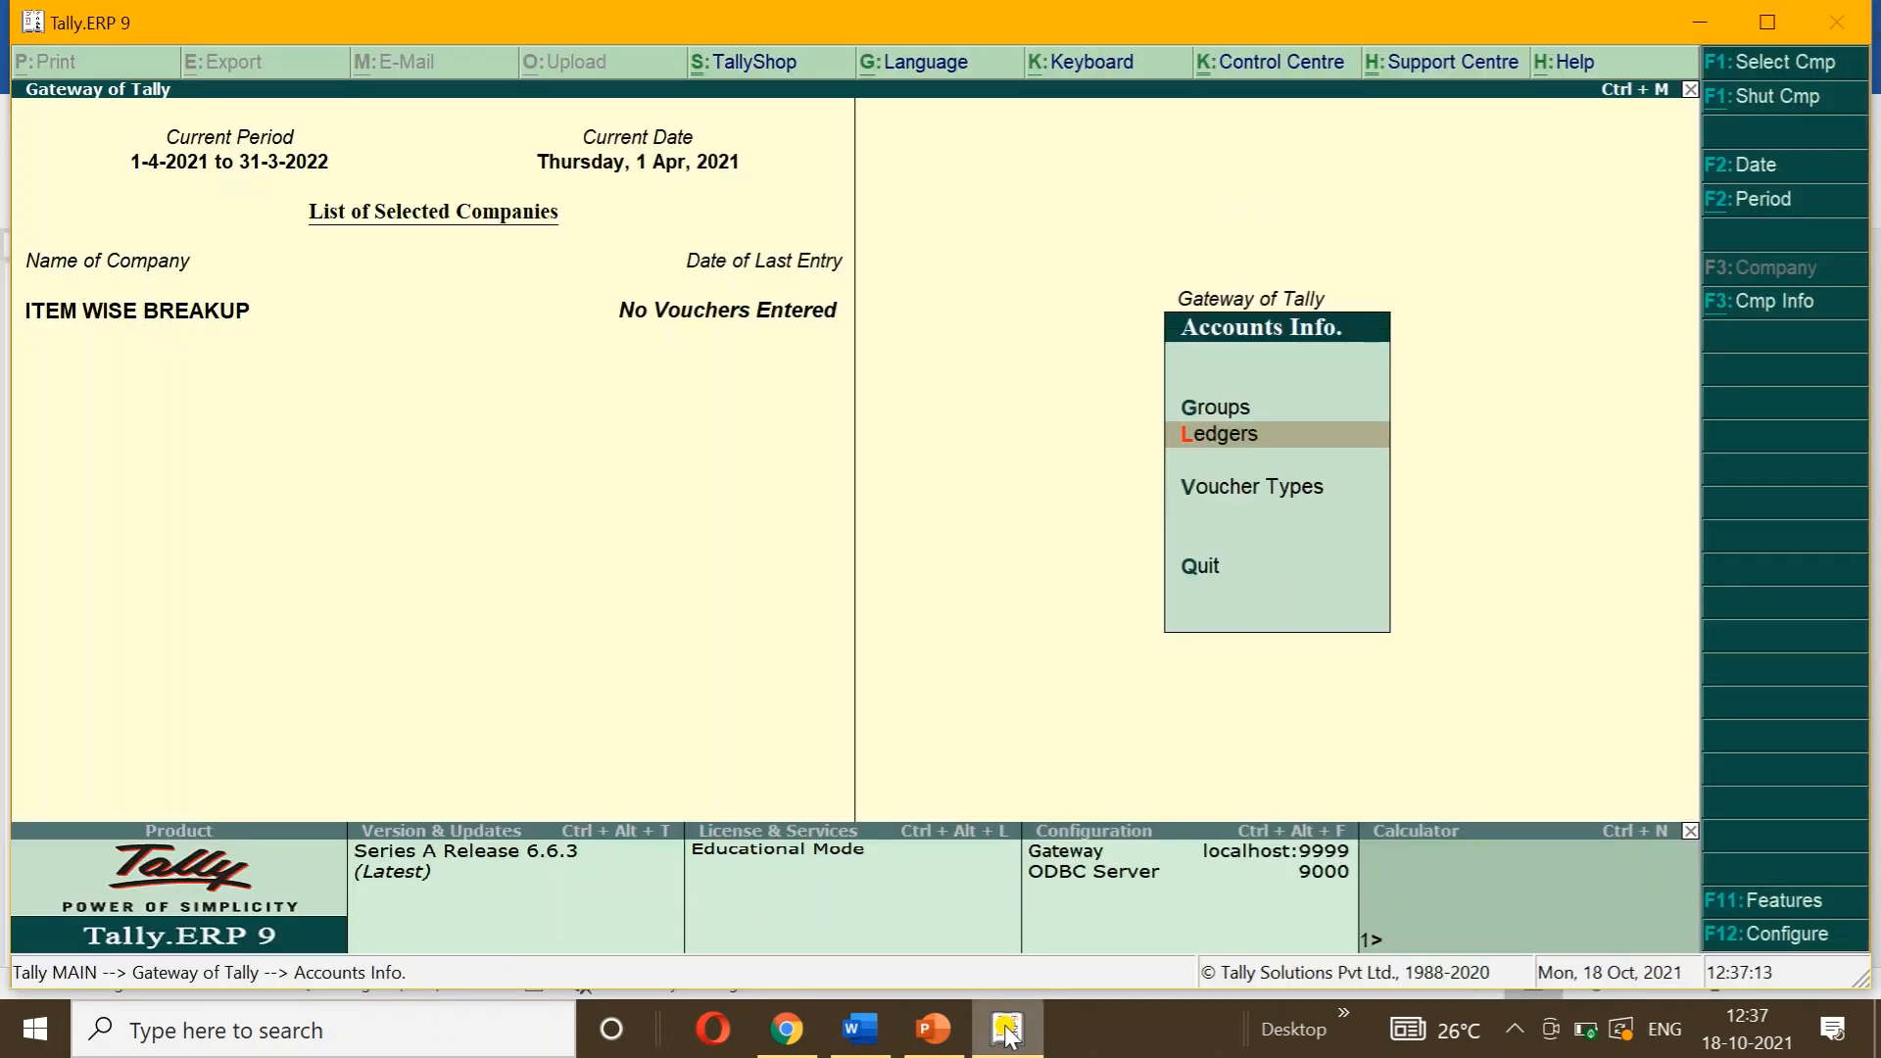
{"action": "key", "text": "Down"}
{"action": "key", "text": "Return"}
{"action": "key", "text": "Down"}
{"action": "key", "text": "Down"}
{"action": "key", "text": "Up"}
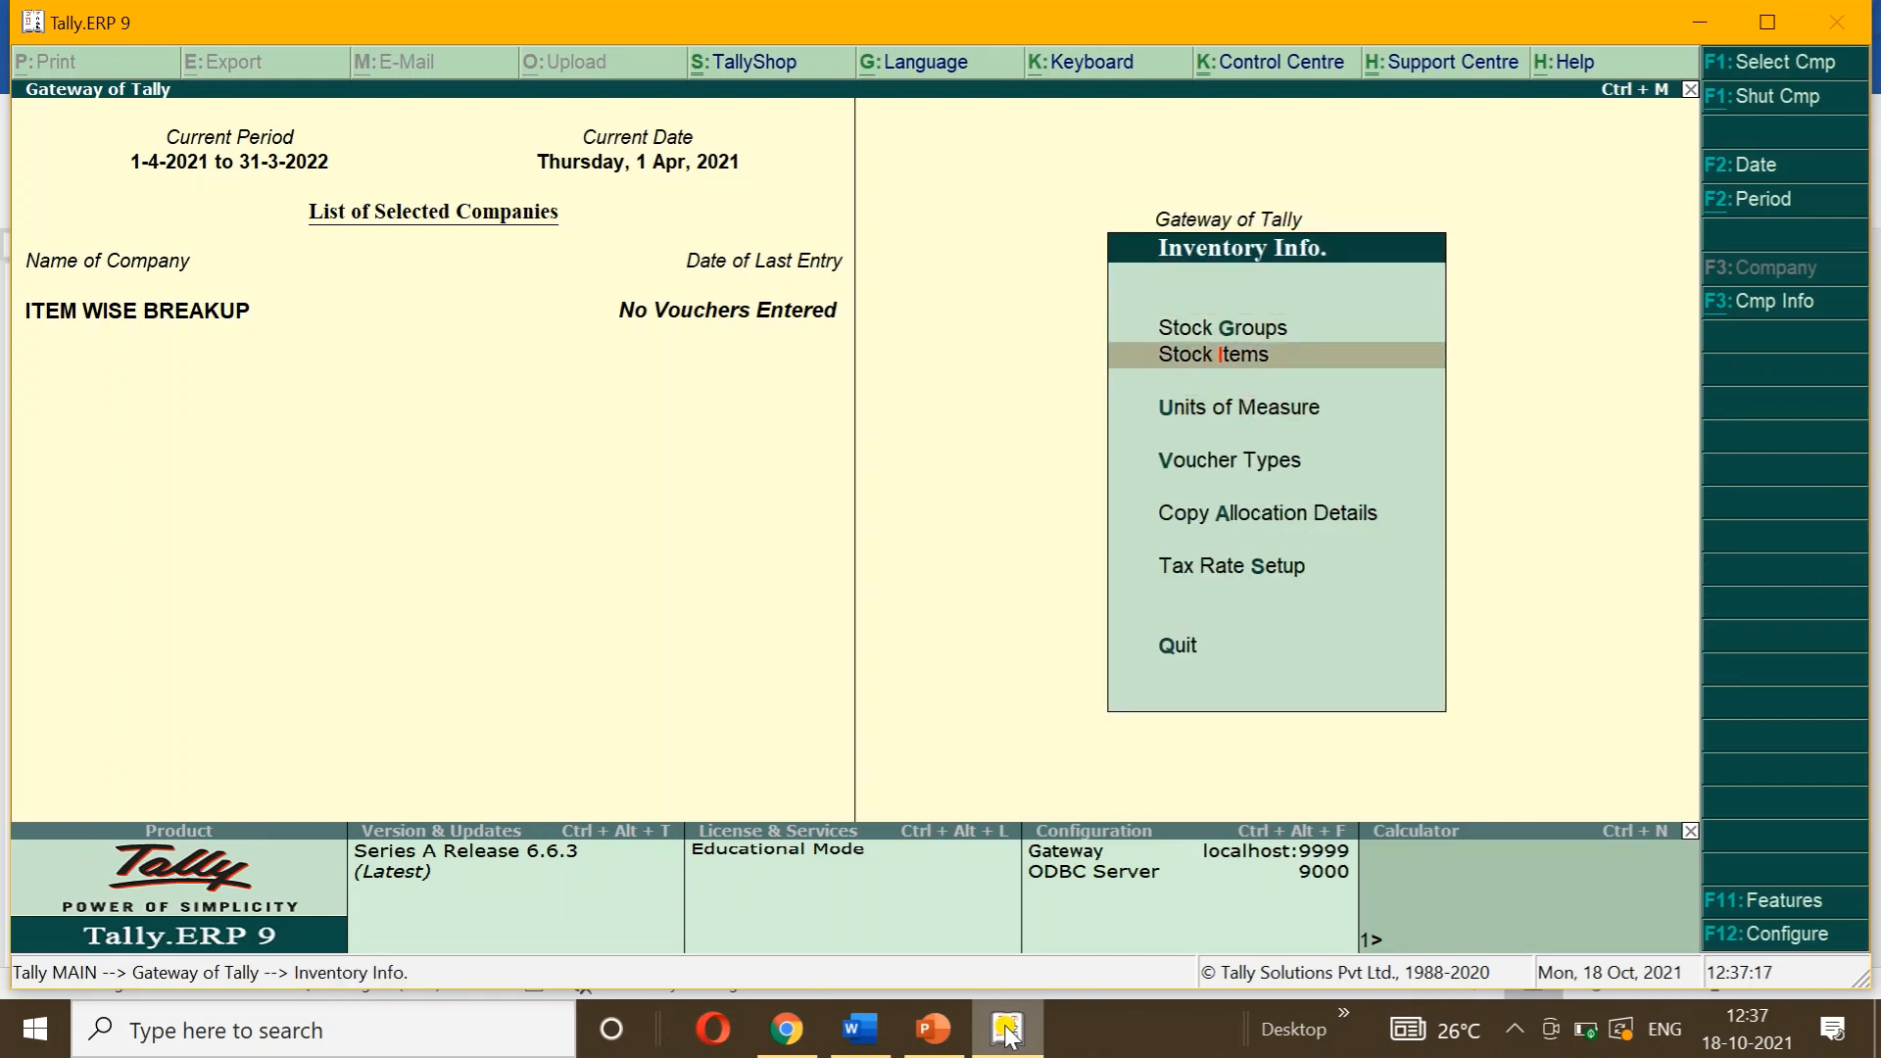
{"action": "key", "text": "Return"}
{"action": "key", "text": "Return"}
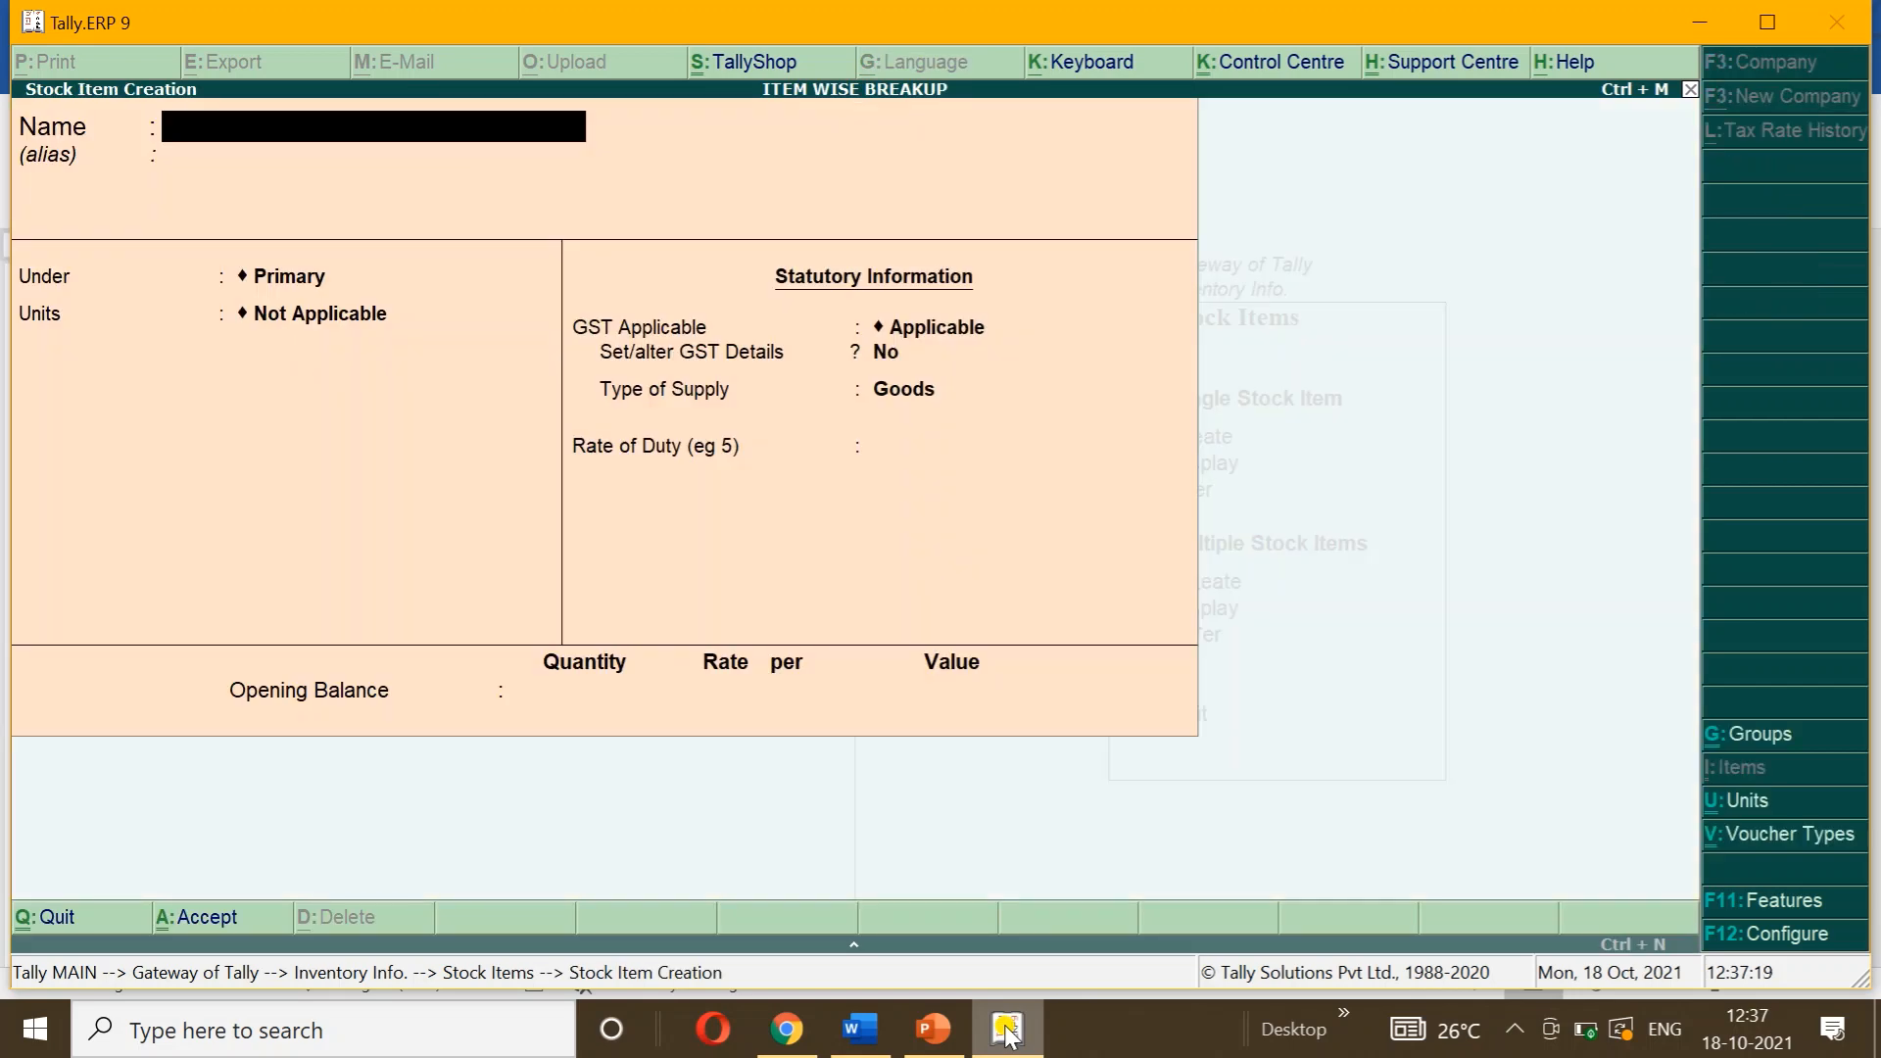
Step: Name the stock item Lee jeans, copied from the Word table, with no alias and under the Primary group
{"action": "left_click", "coordinate": [860, 1028]}
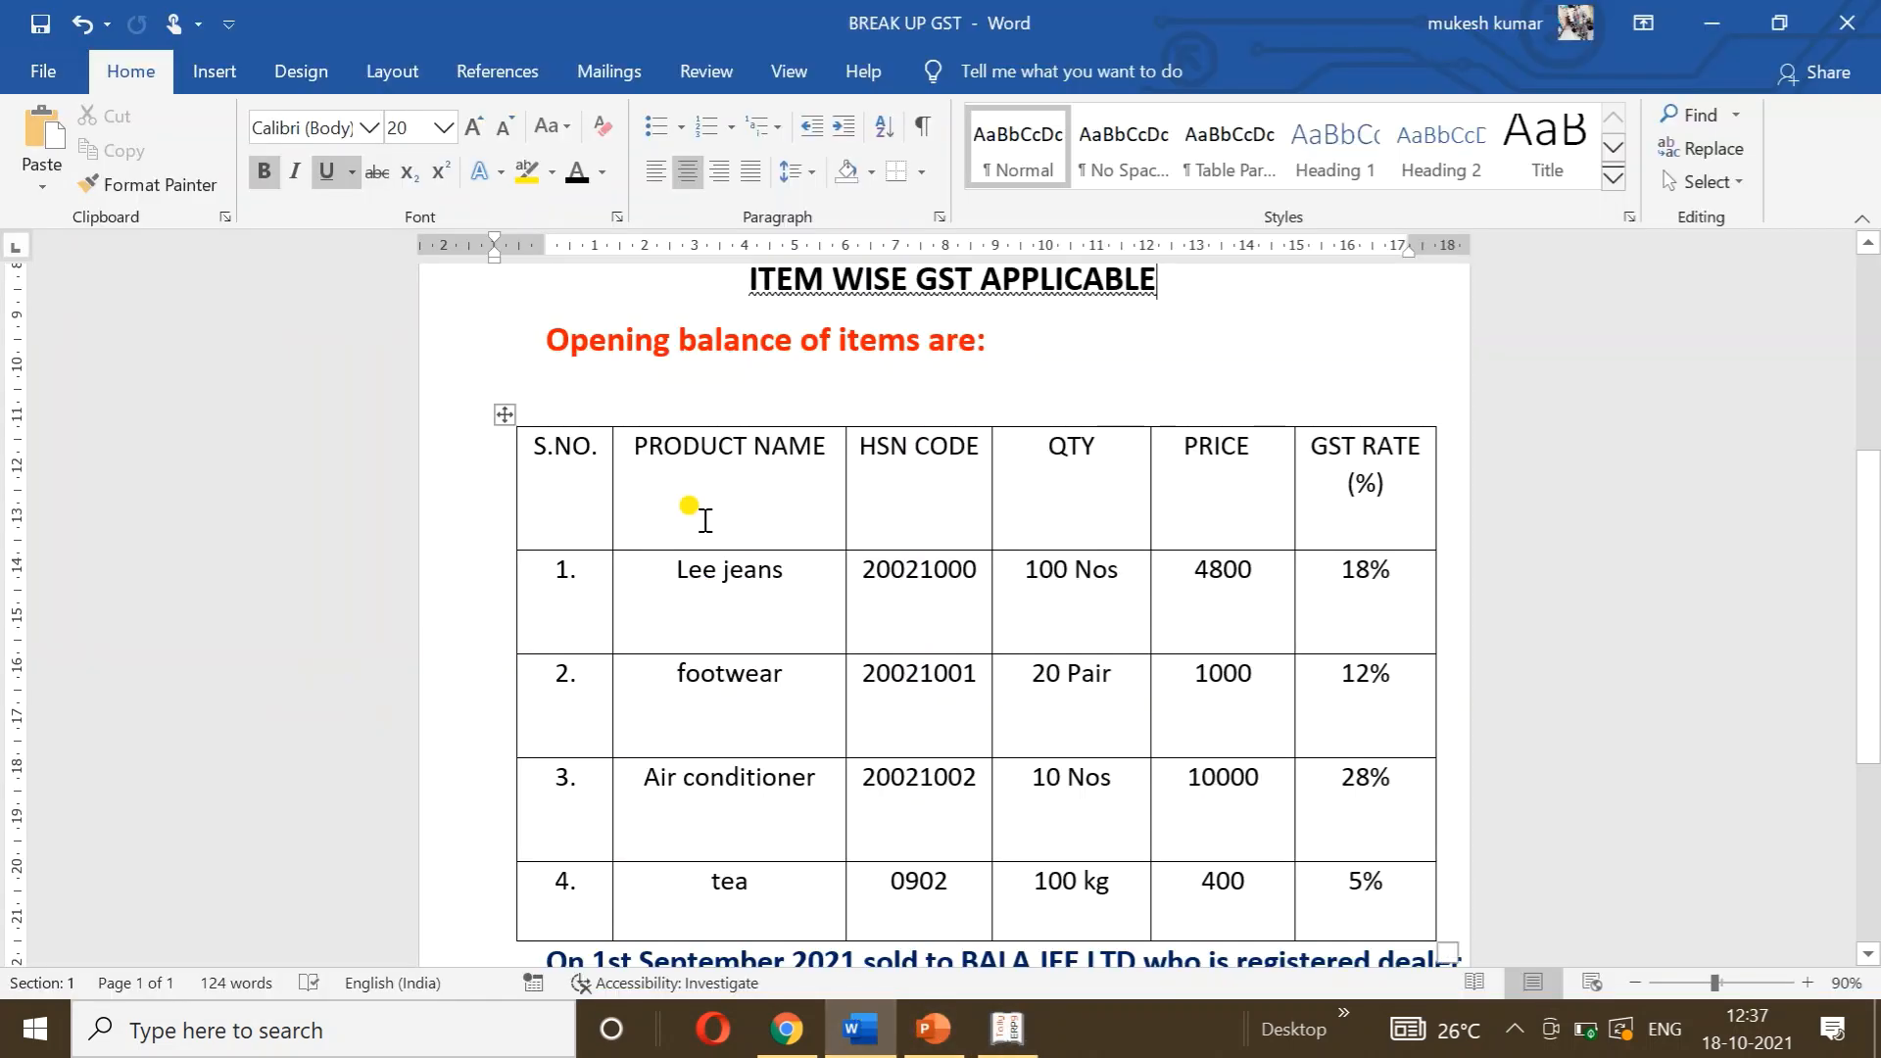
{"action": "left_click_drag", "start_coordinate": [674, 566], "coordinate": [779, 574]}
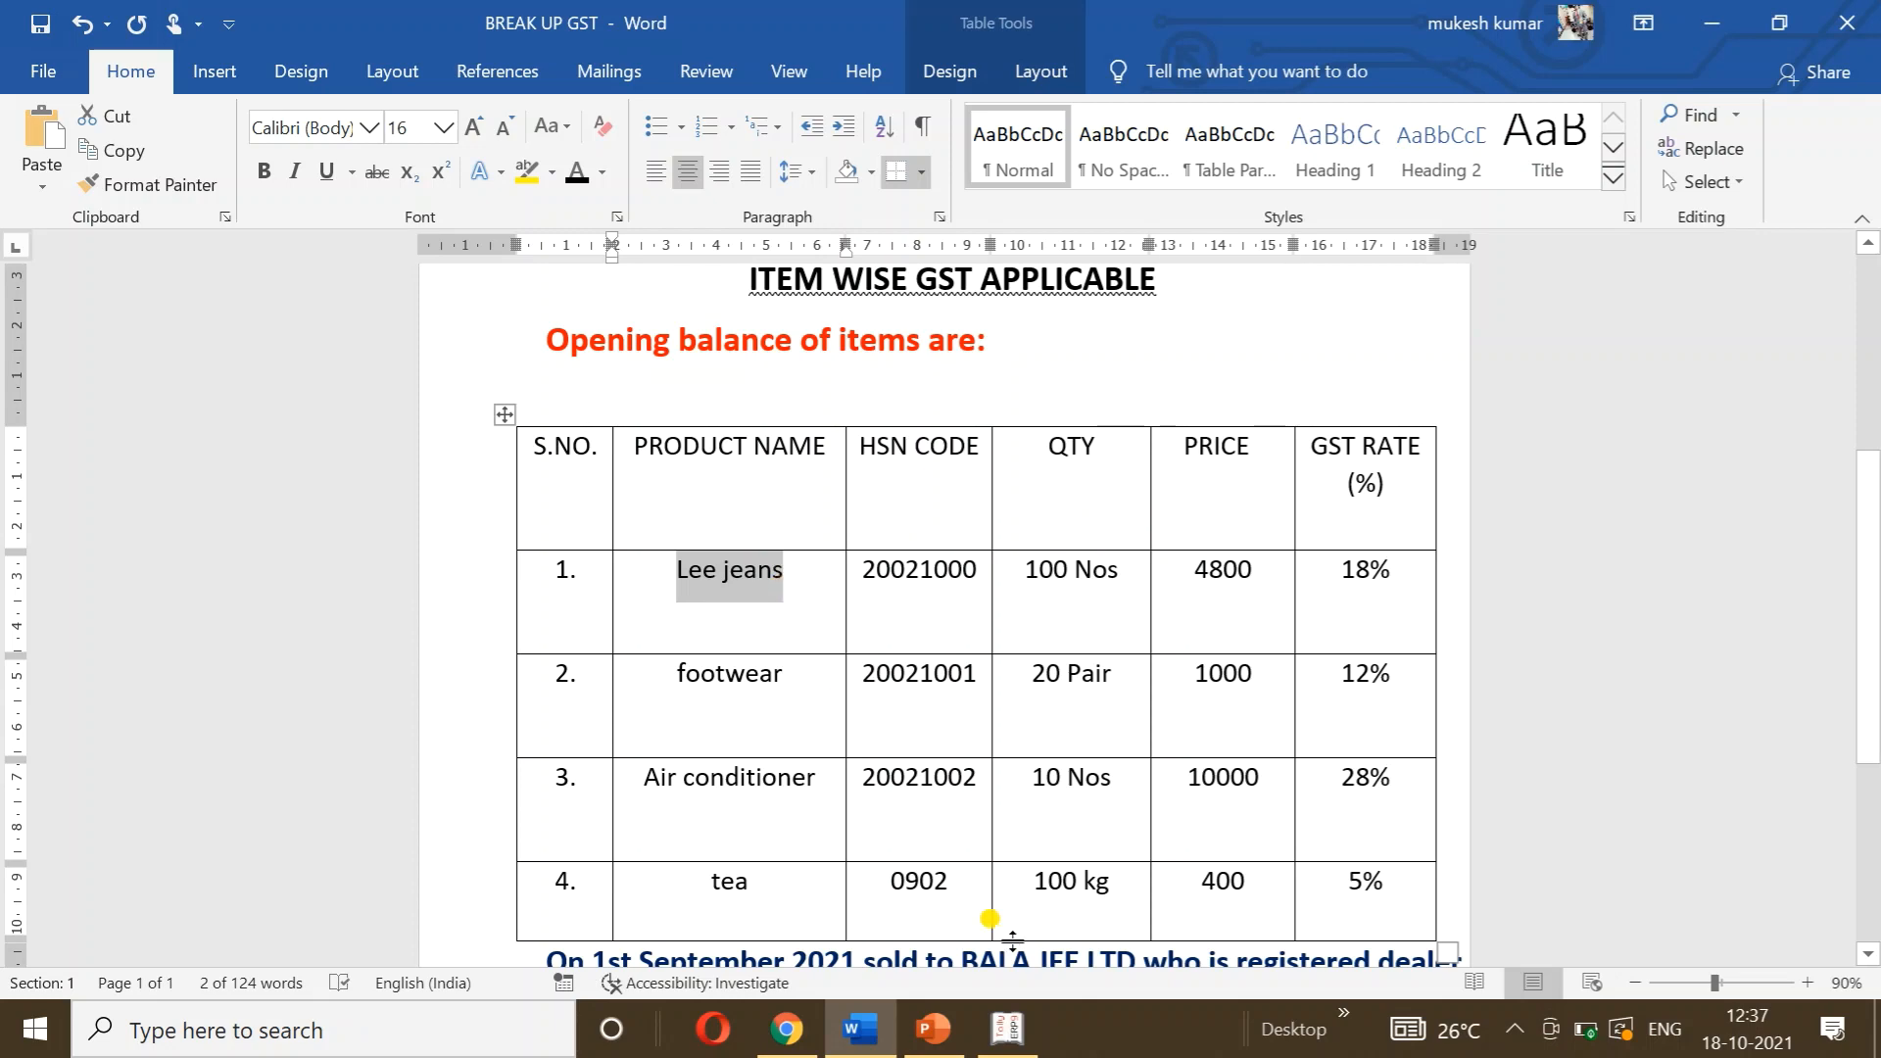
{"action": "left_click", "coordinate": [1007, 1027]}
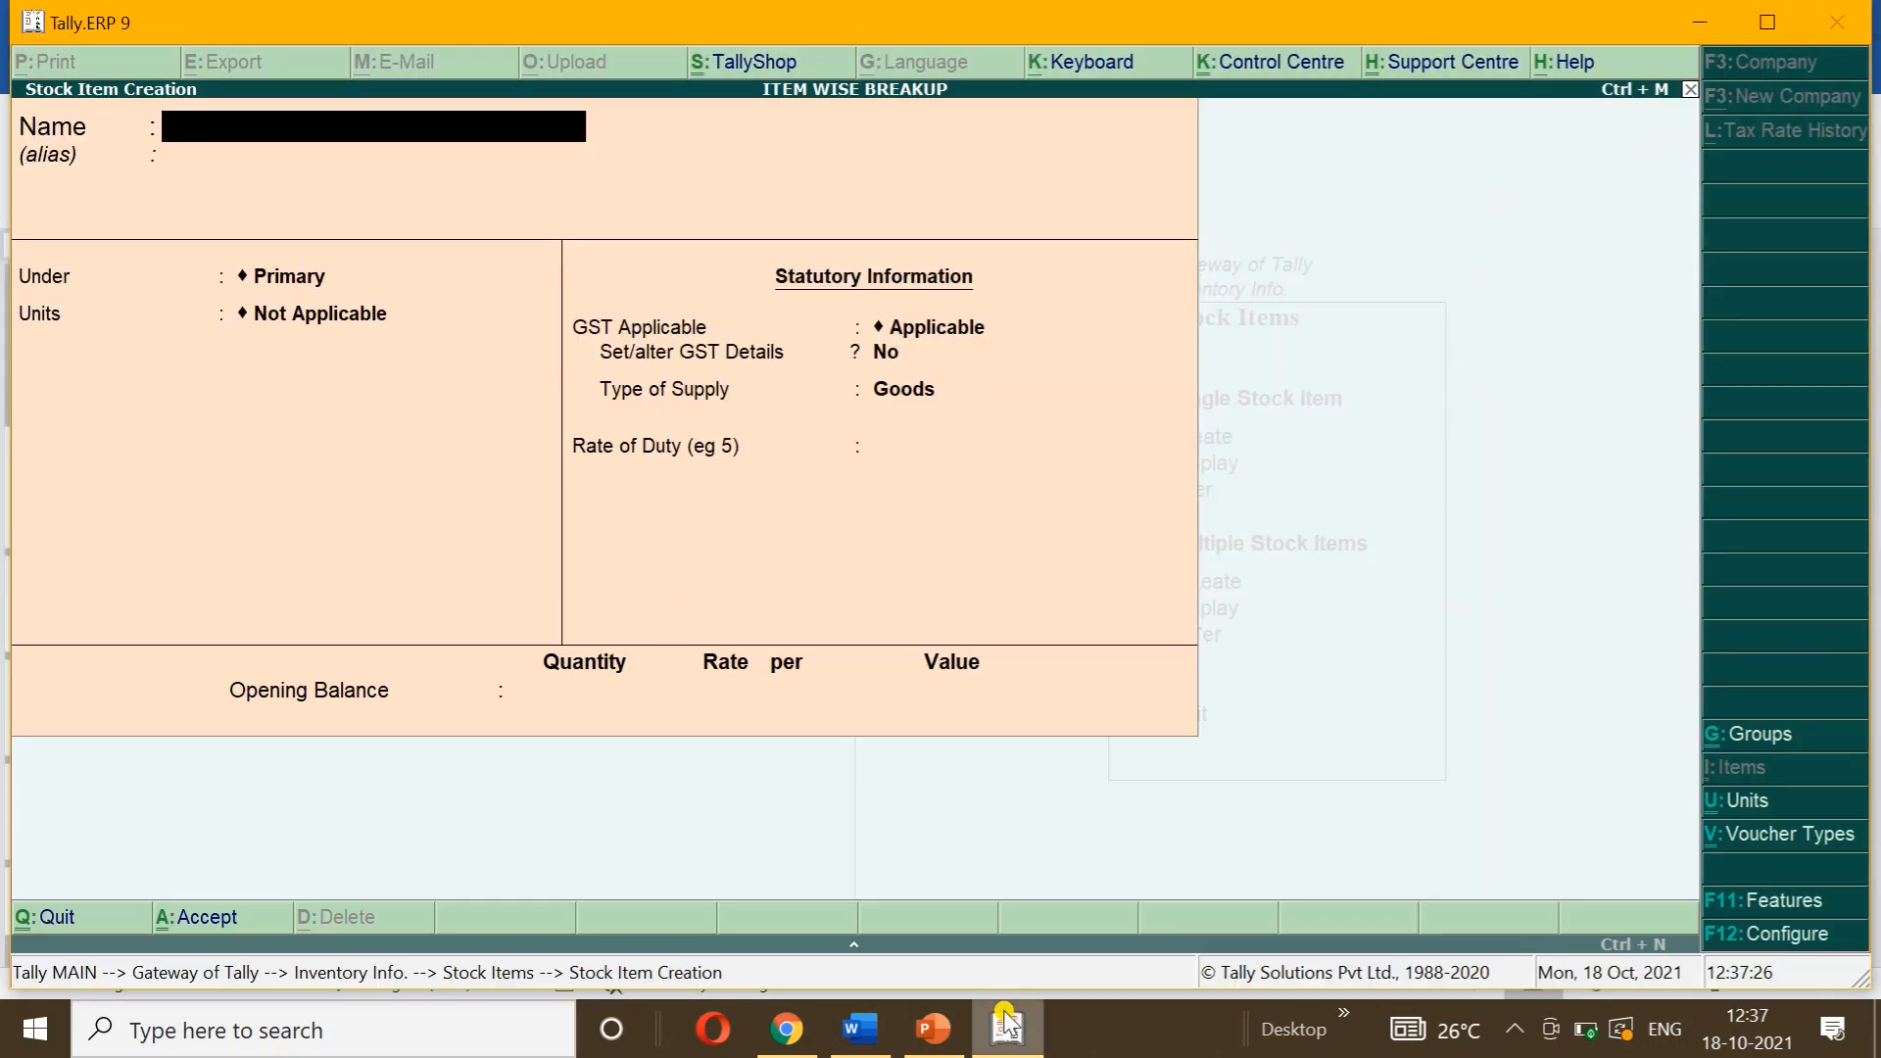
{"action": "key", "text": "ctrl+alt+v"}
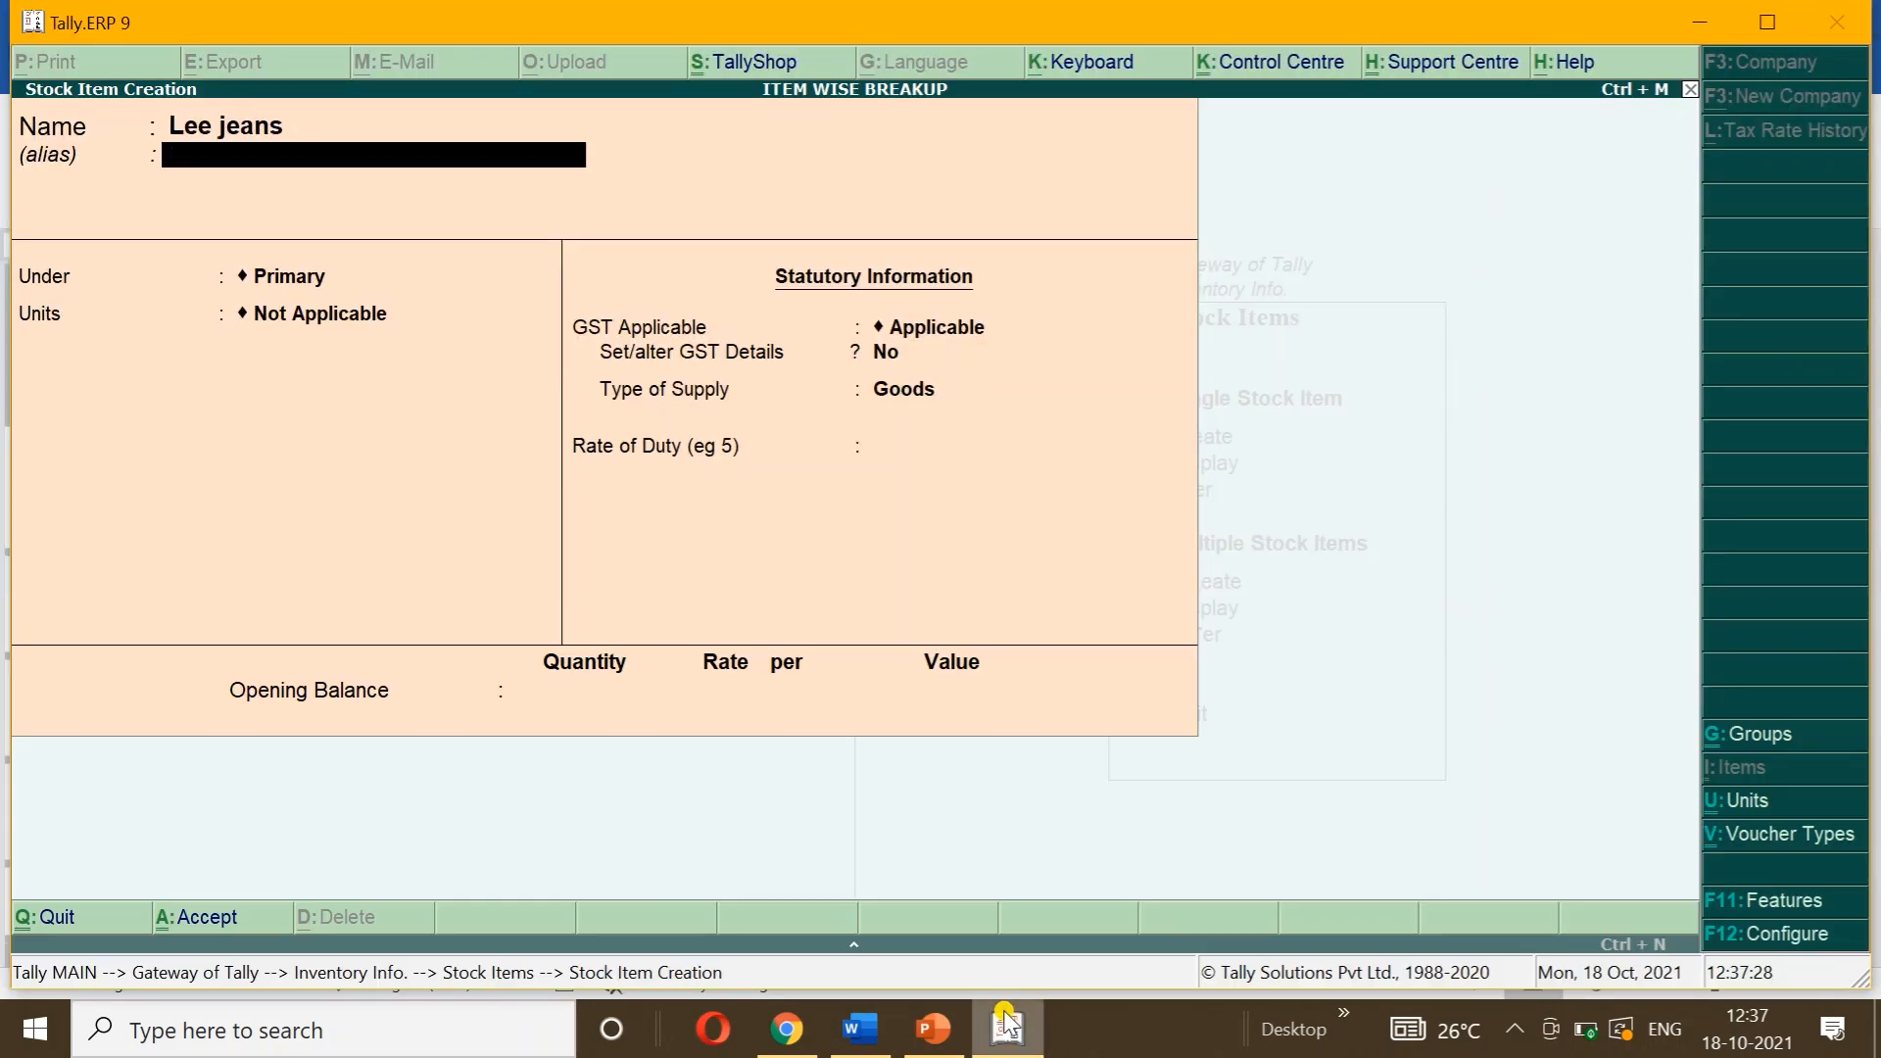
{"action": "key", "text": "Return"}
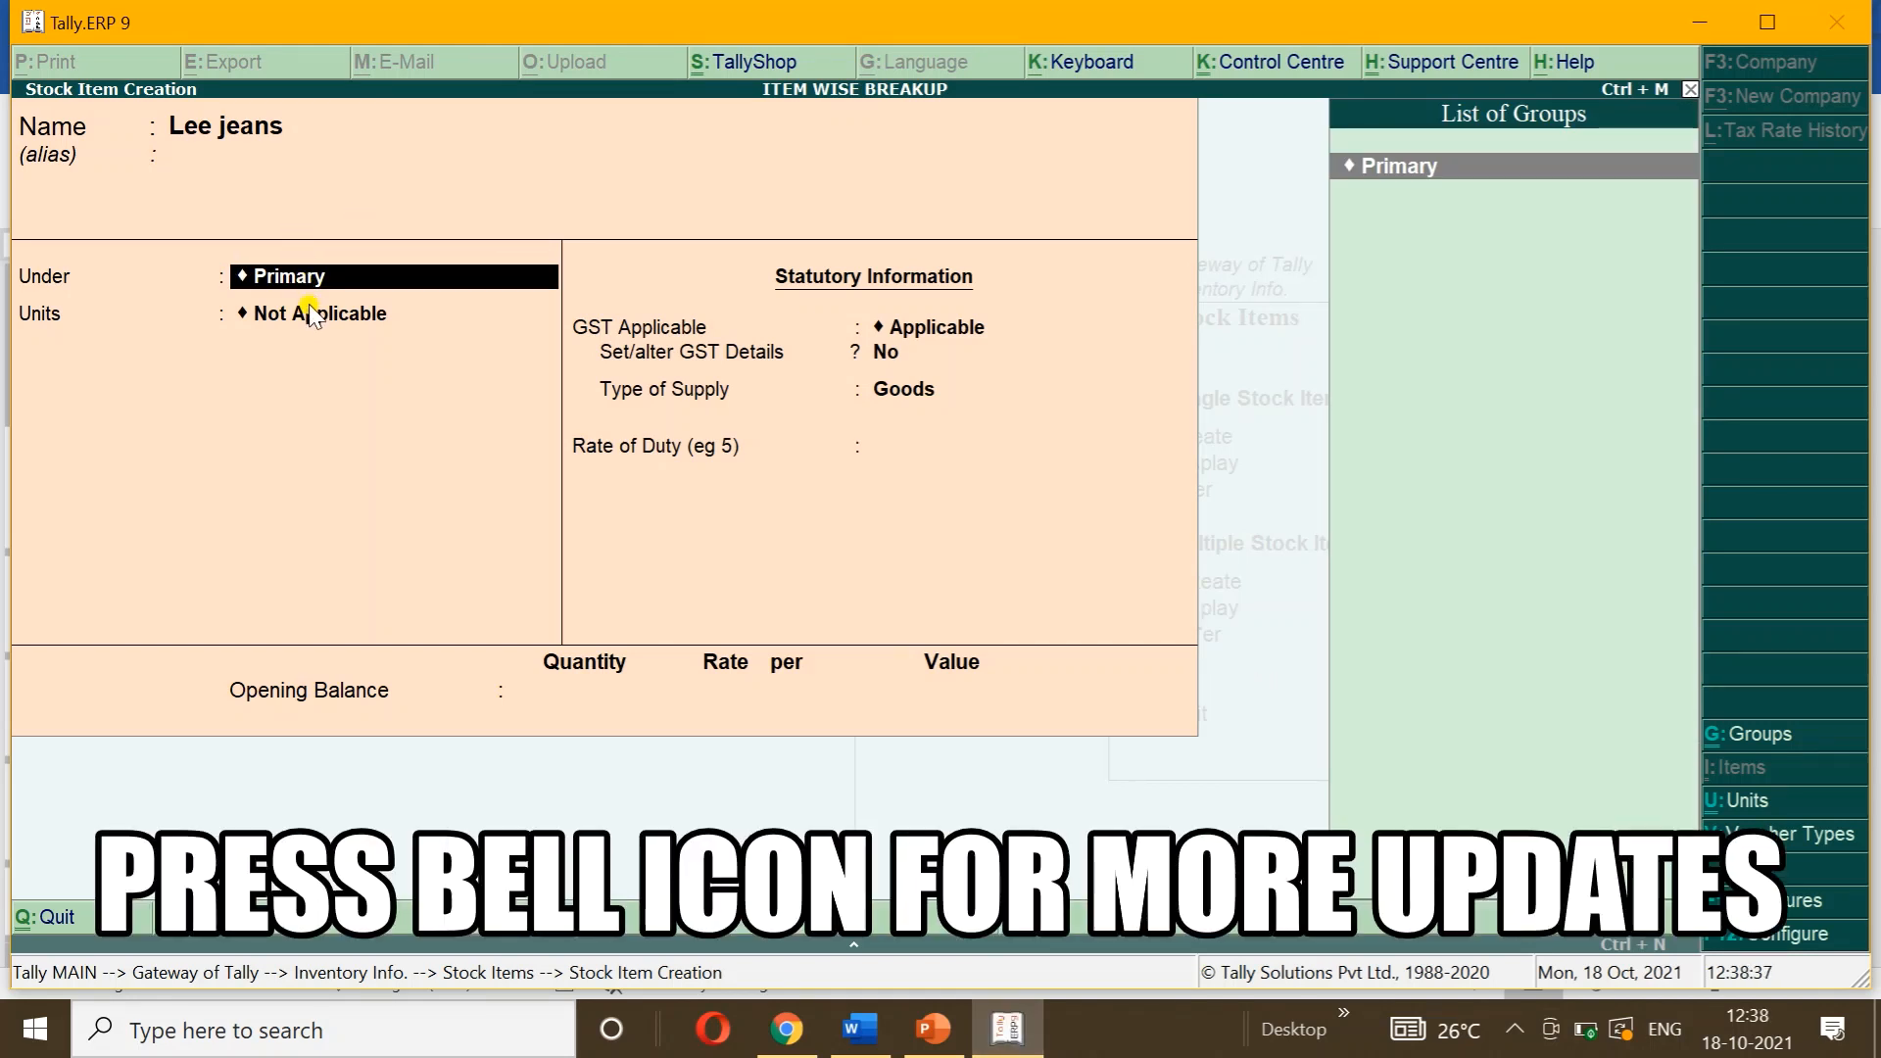
{"action": "key", "text": "Return"}
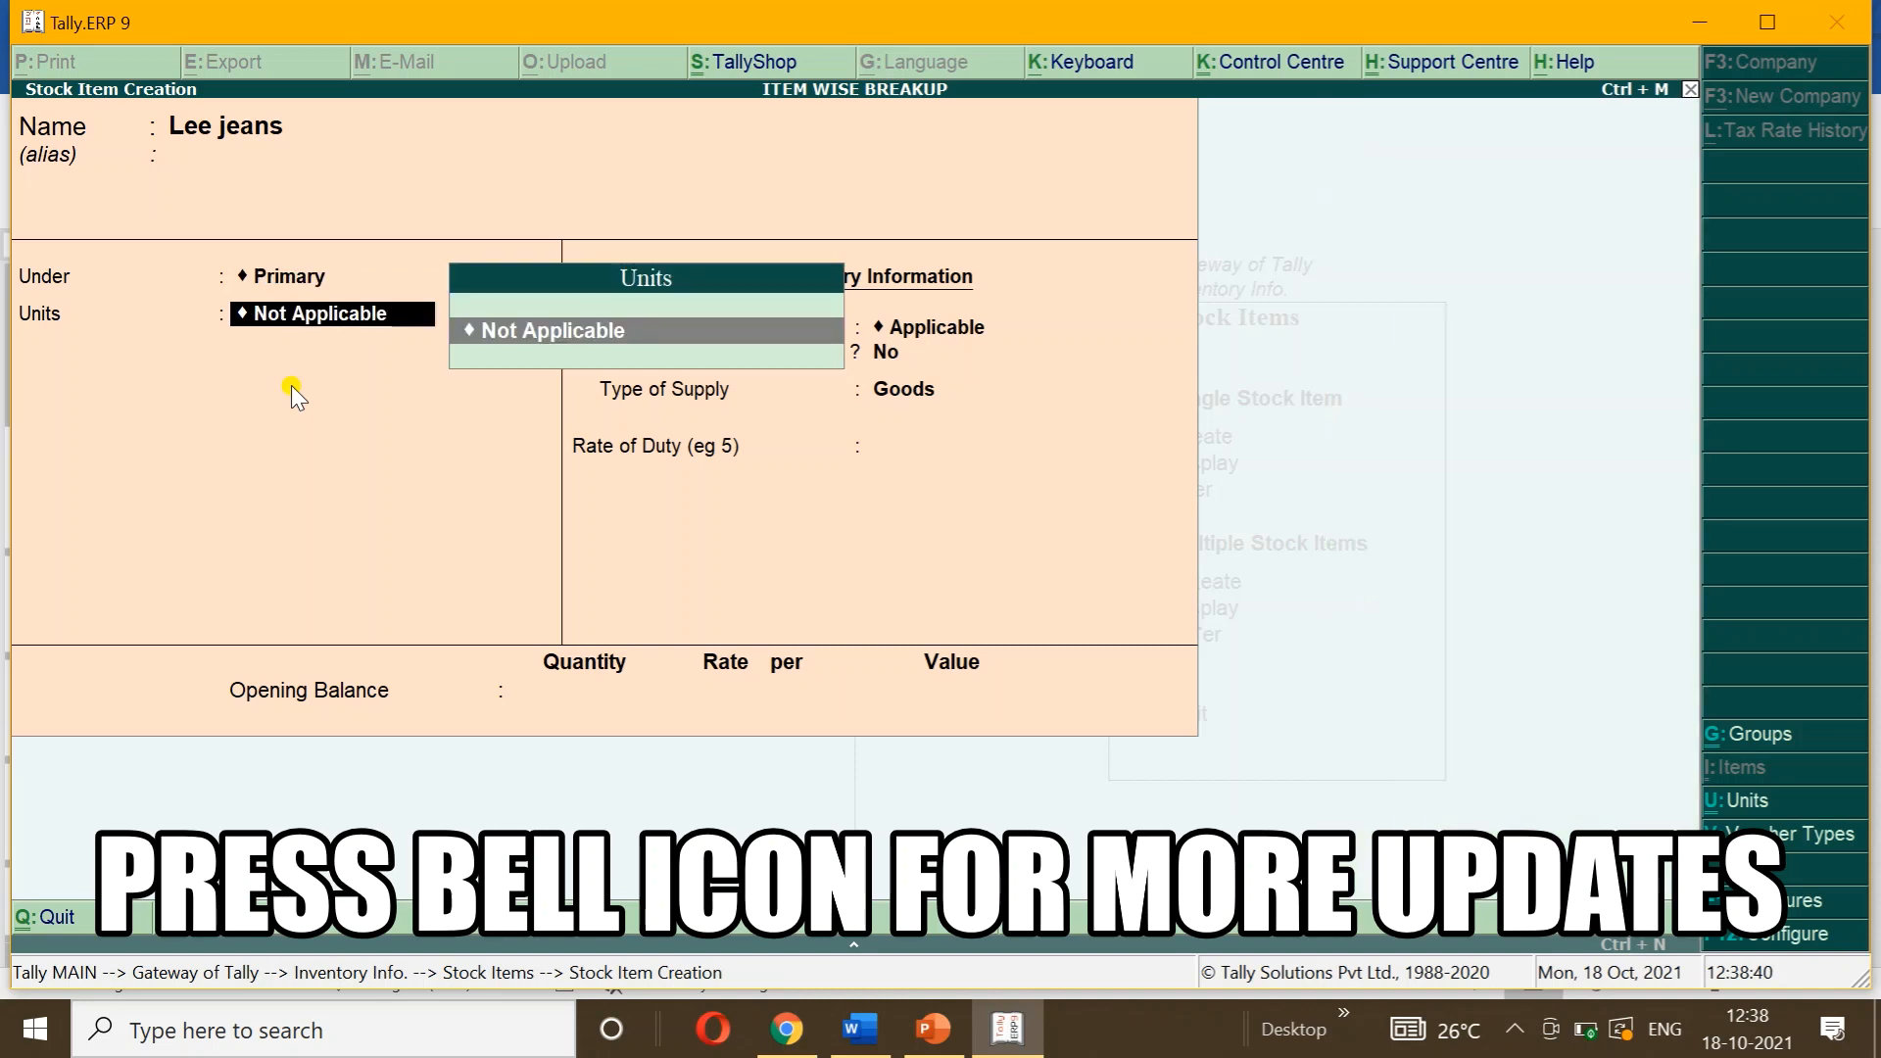
Step: Create the simple unit NOS with UQC NOS-NUMBERS and 0 decimal places, and assign it to Lee jeans
{"action": "left_click", "coordinate": [867, 1033]}
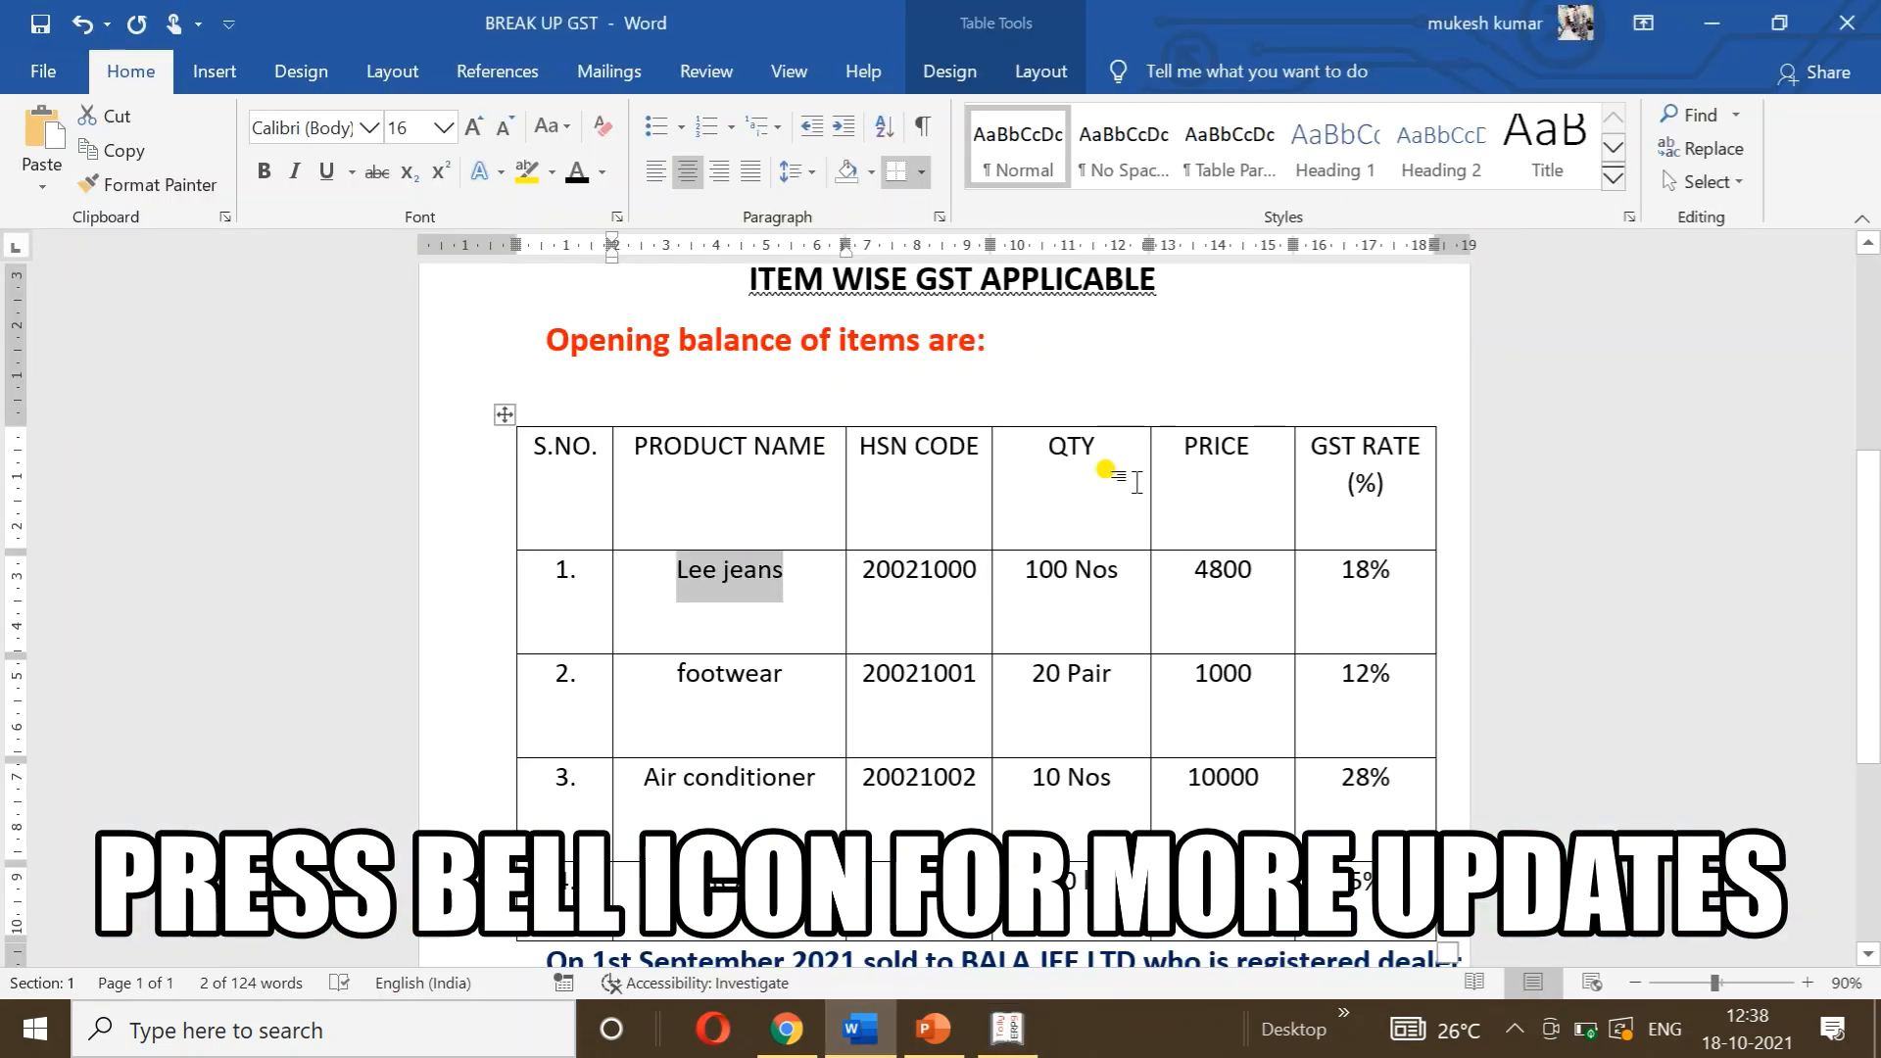
{"action": "left_click", "coordinate": [873, 1036]}
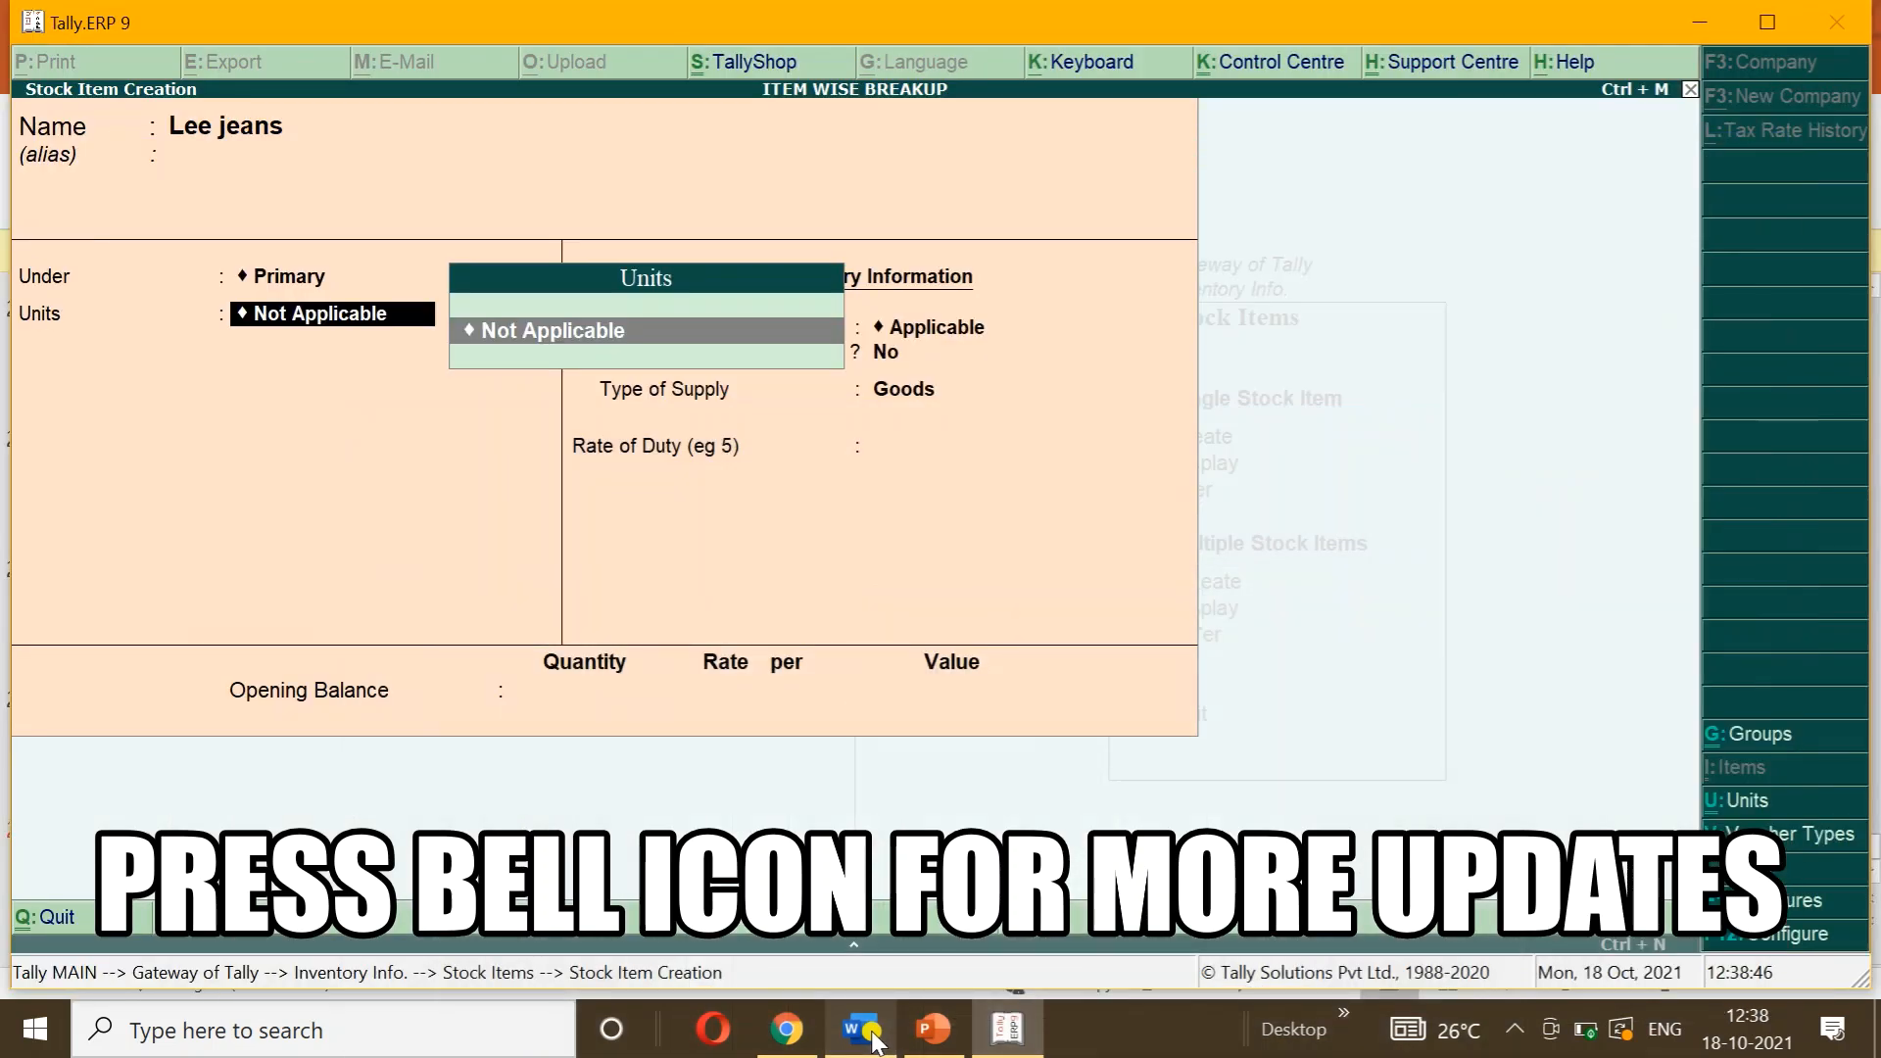
{"action": "key", "text": "alt+c"}
{"action": "type", "text": "NOS"}
{"action": "key", "text": "Return"}
{"action": "key", "text": "Return"}
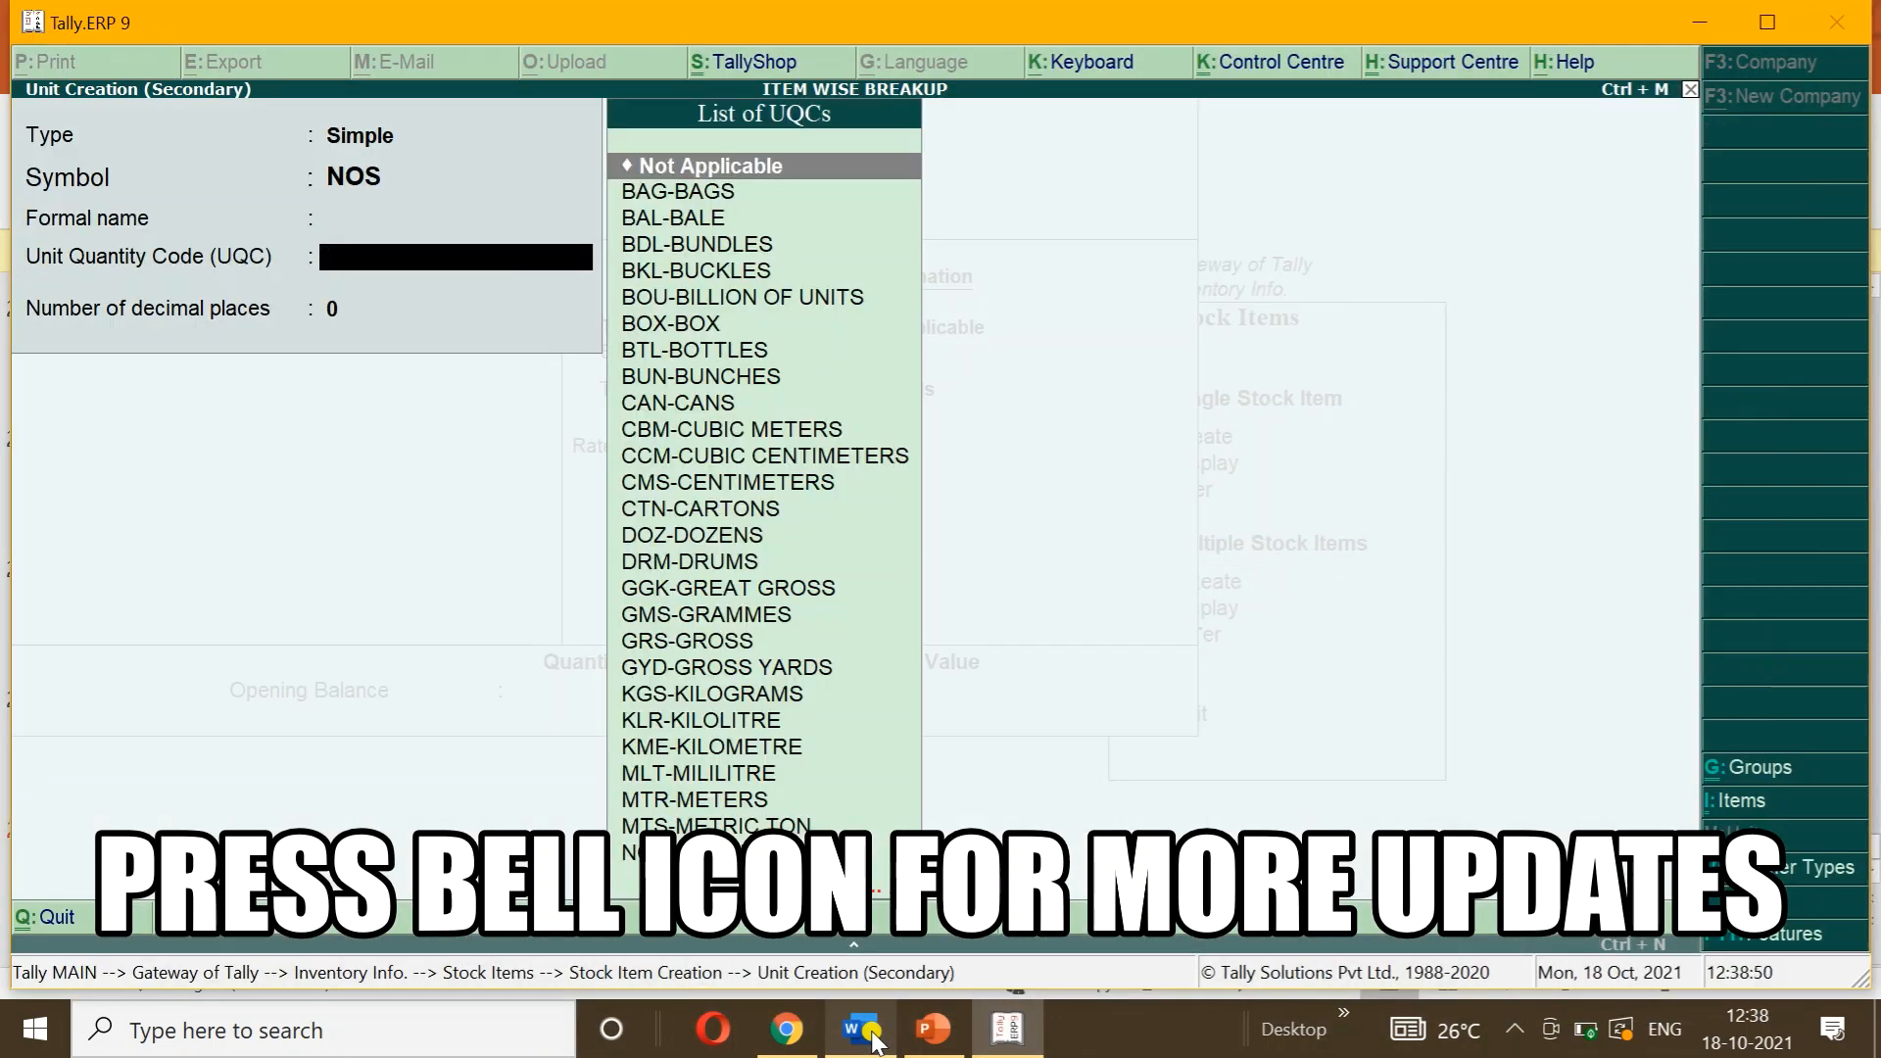
{"action": "type", "text": "NOS"}
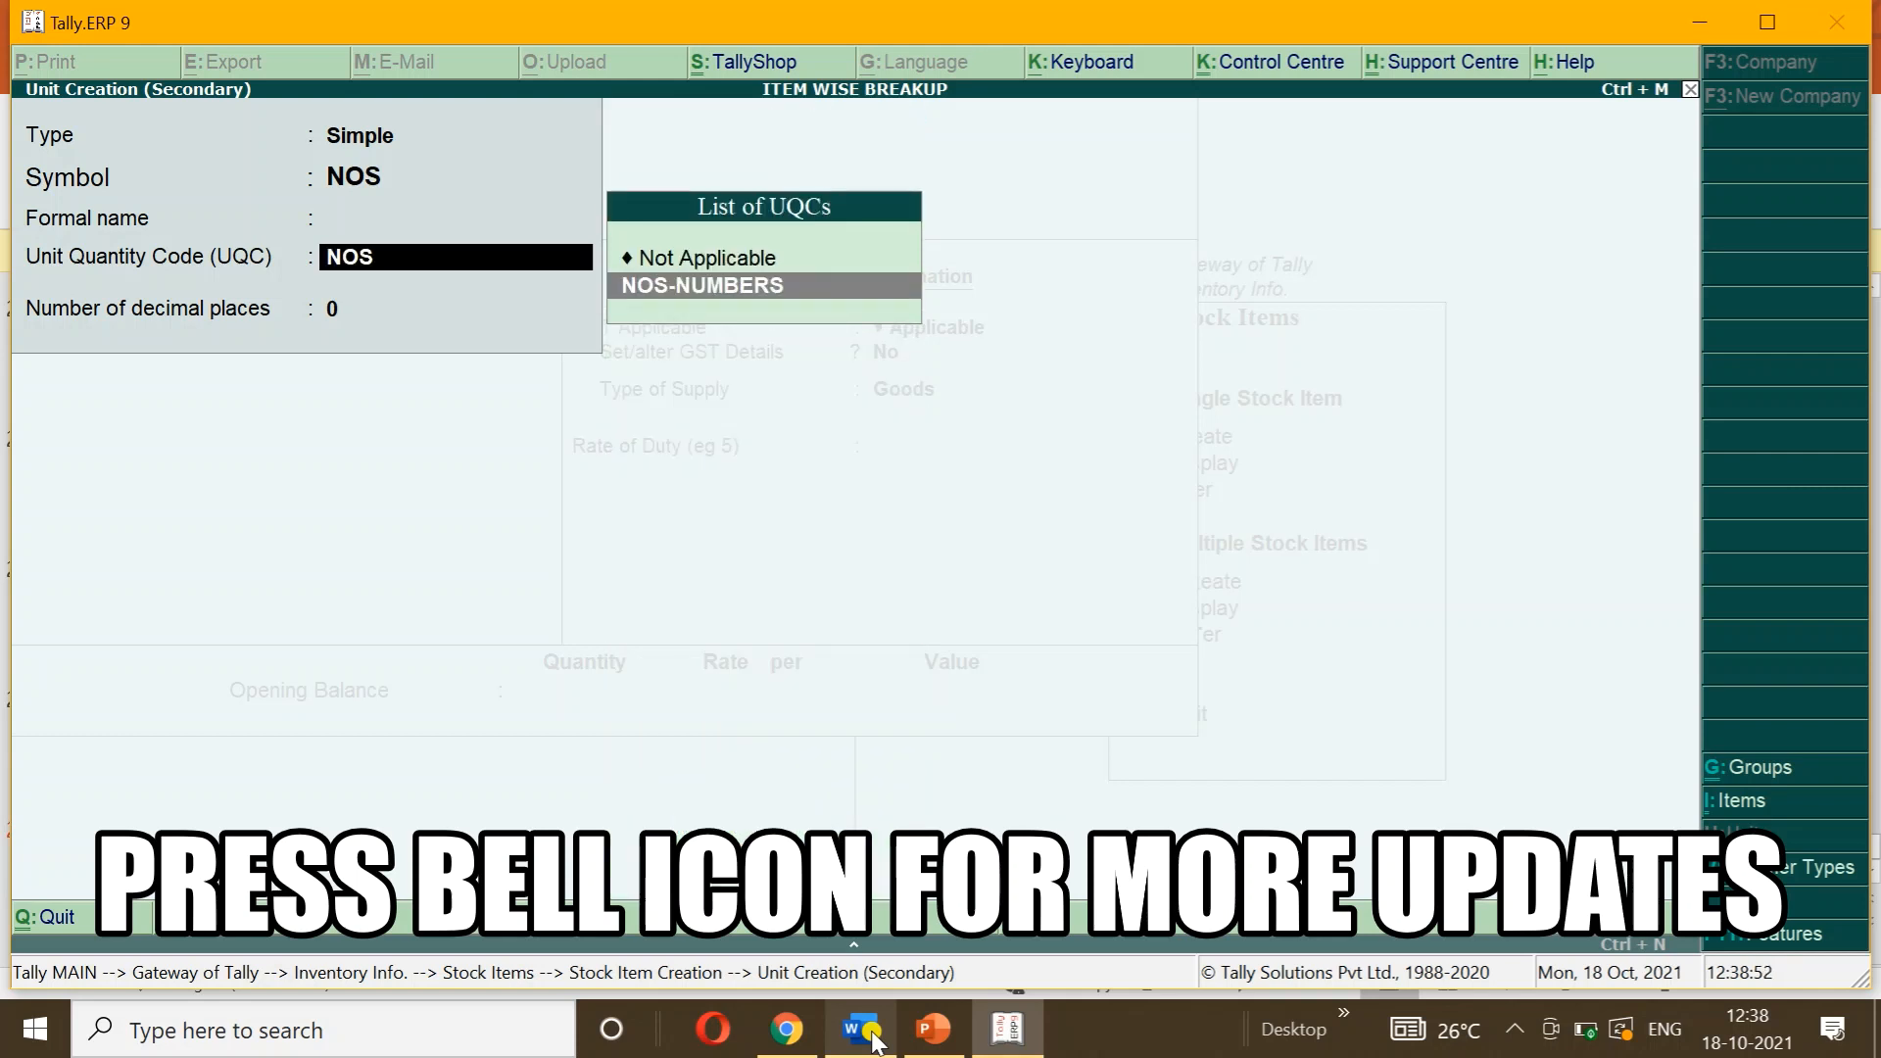
{"action": "key", "text": "Return"}
{"action": "key", "text": "Return"}
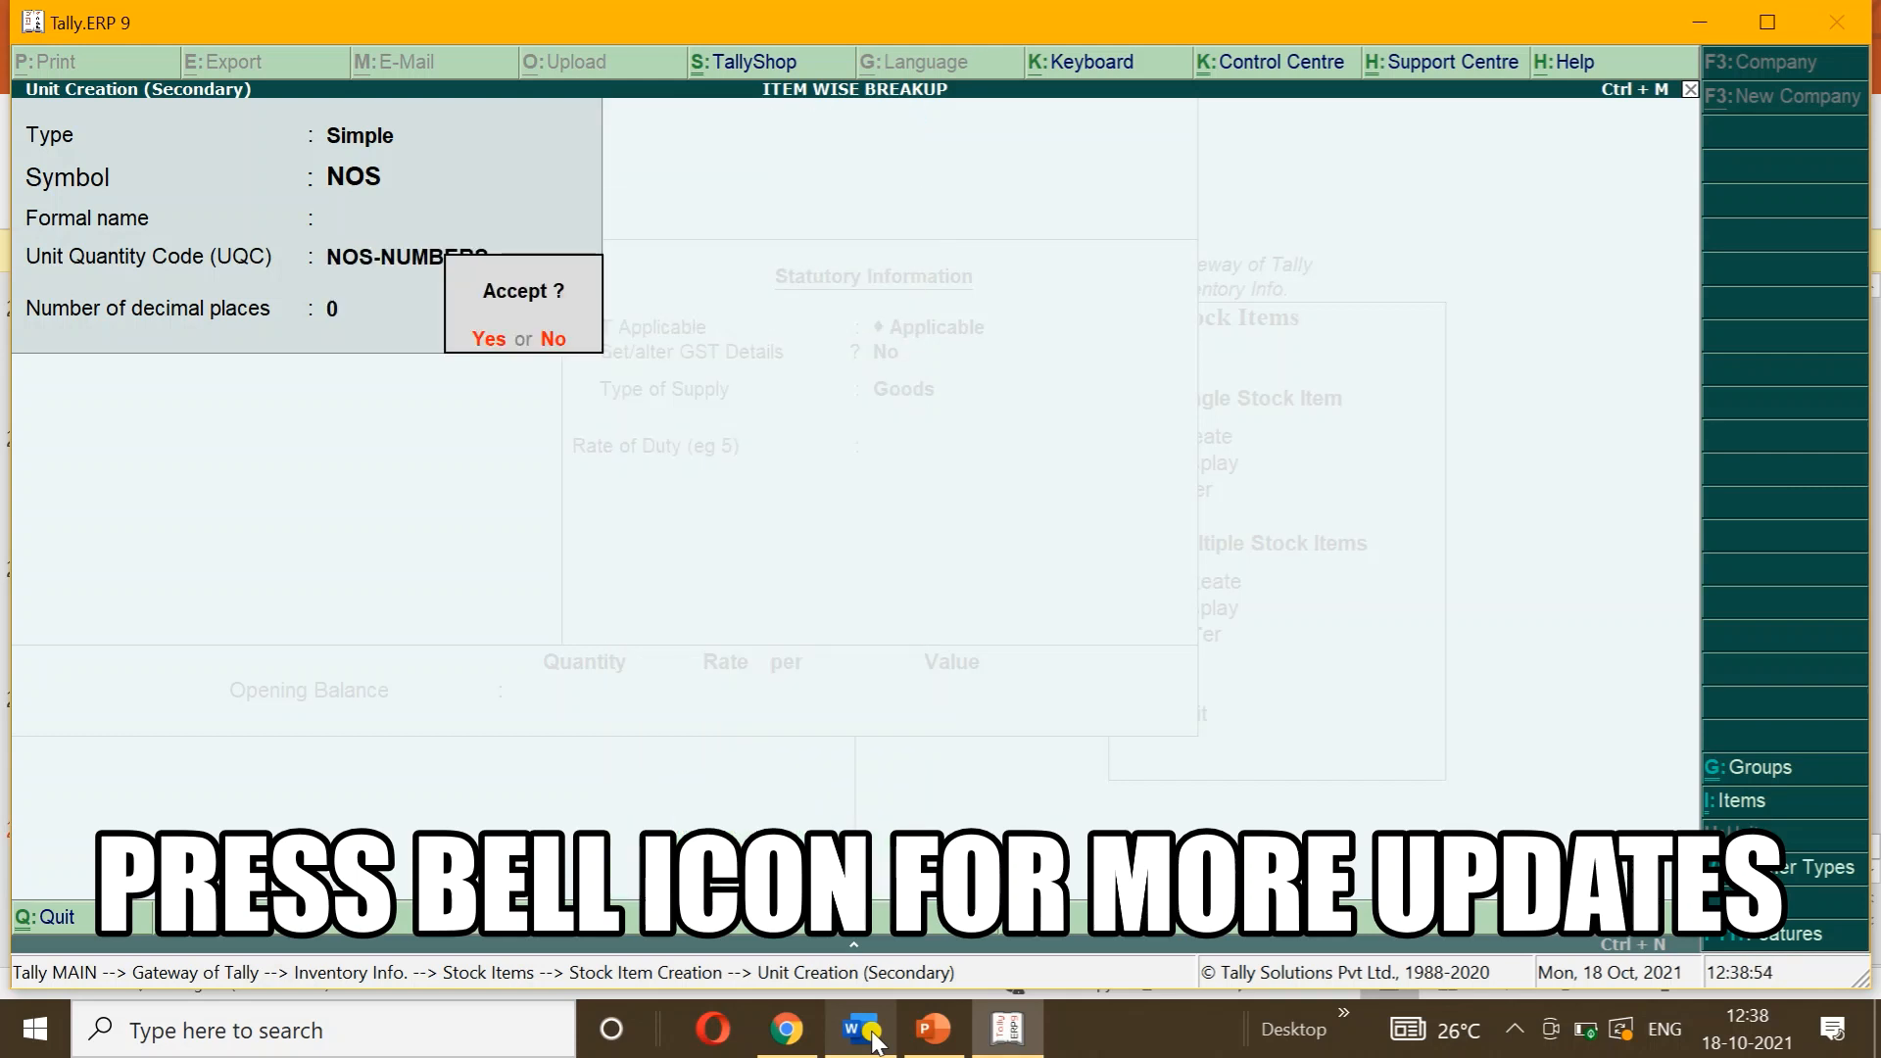
{"action": "key", "text": "y"}
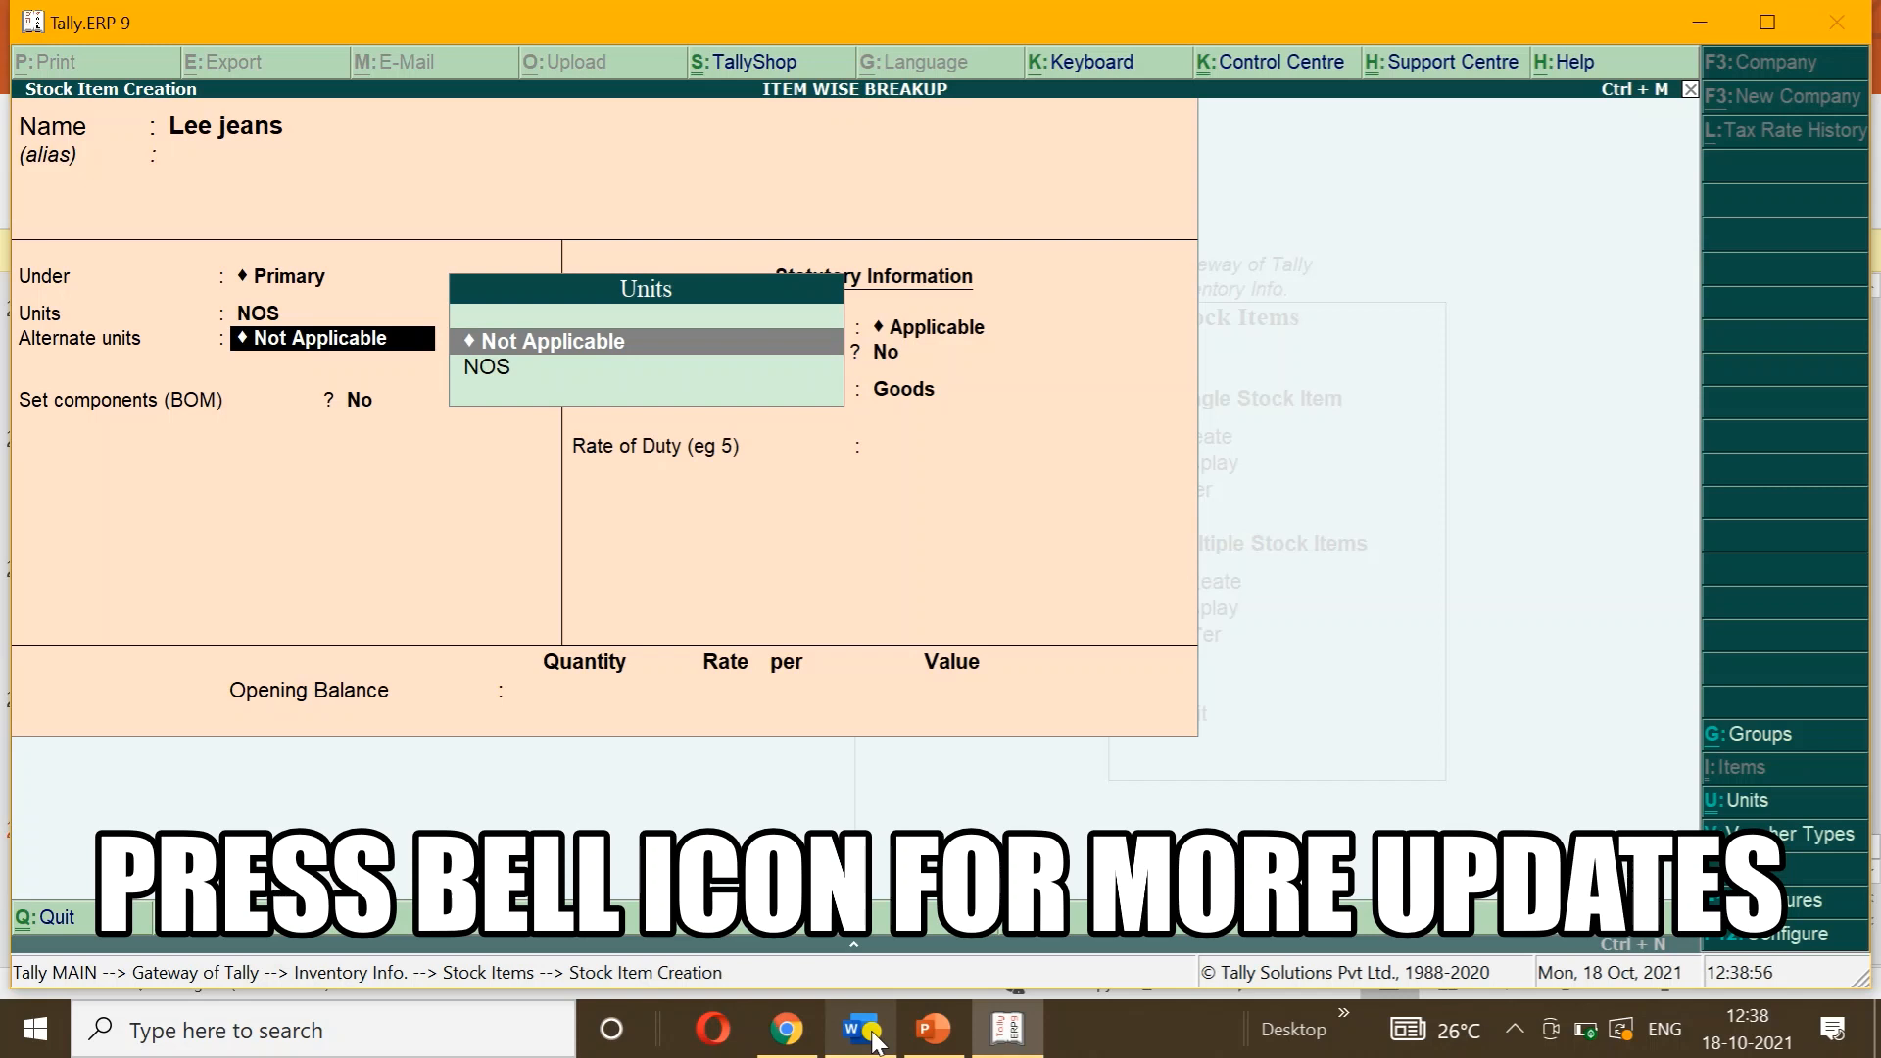
Step: Keep alternate units Not Applicable, enable setting GST details for the stock item, and enter the description LEE JEANS
{"action": "key", "text": "Return"}
{"action": "key", "text": "Return"}
{"action": "key", "text": "Return"}
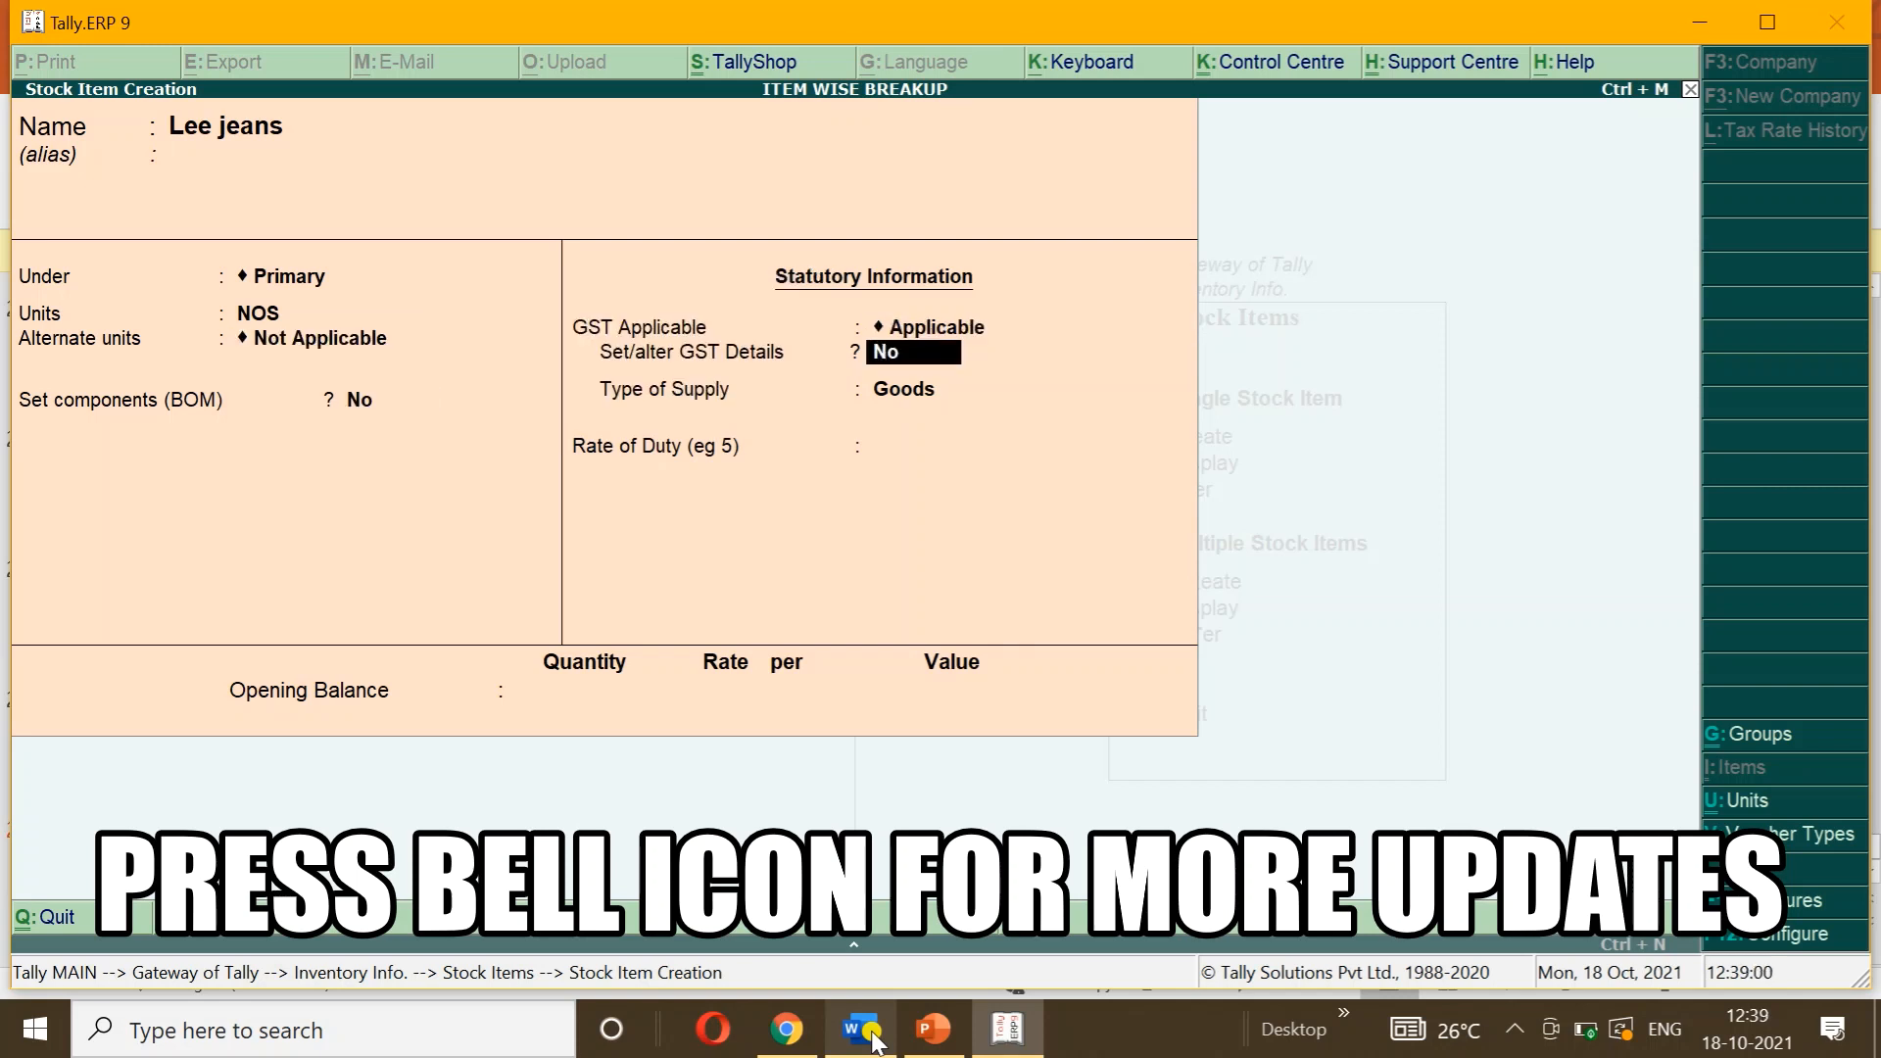
{"action": "key", "text": "y"}
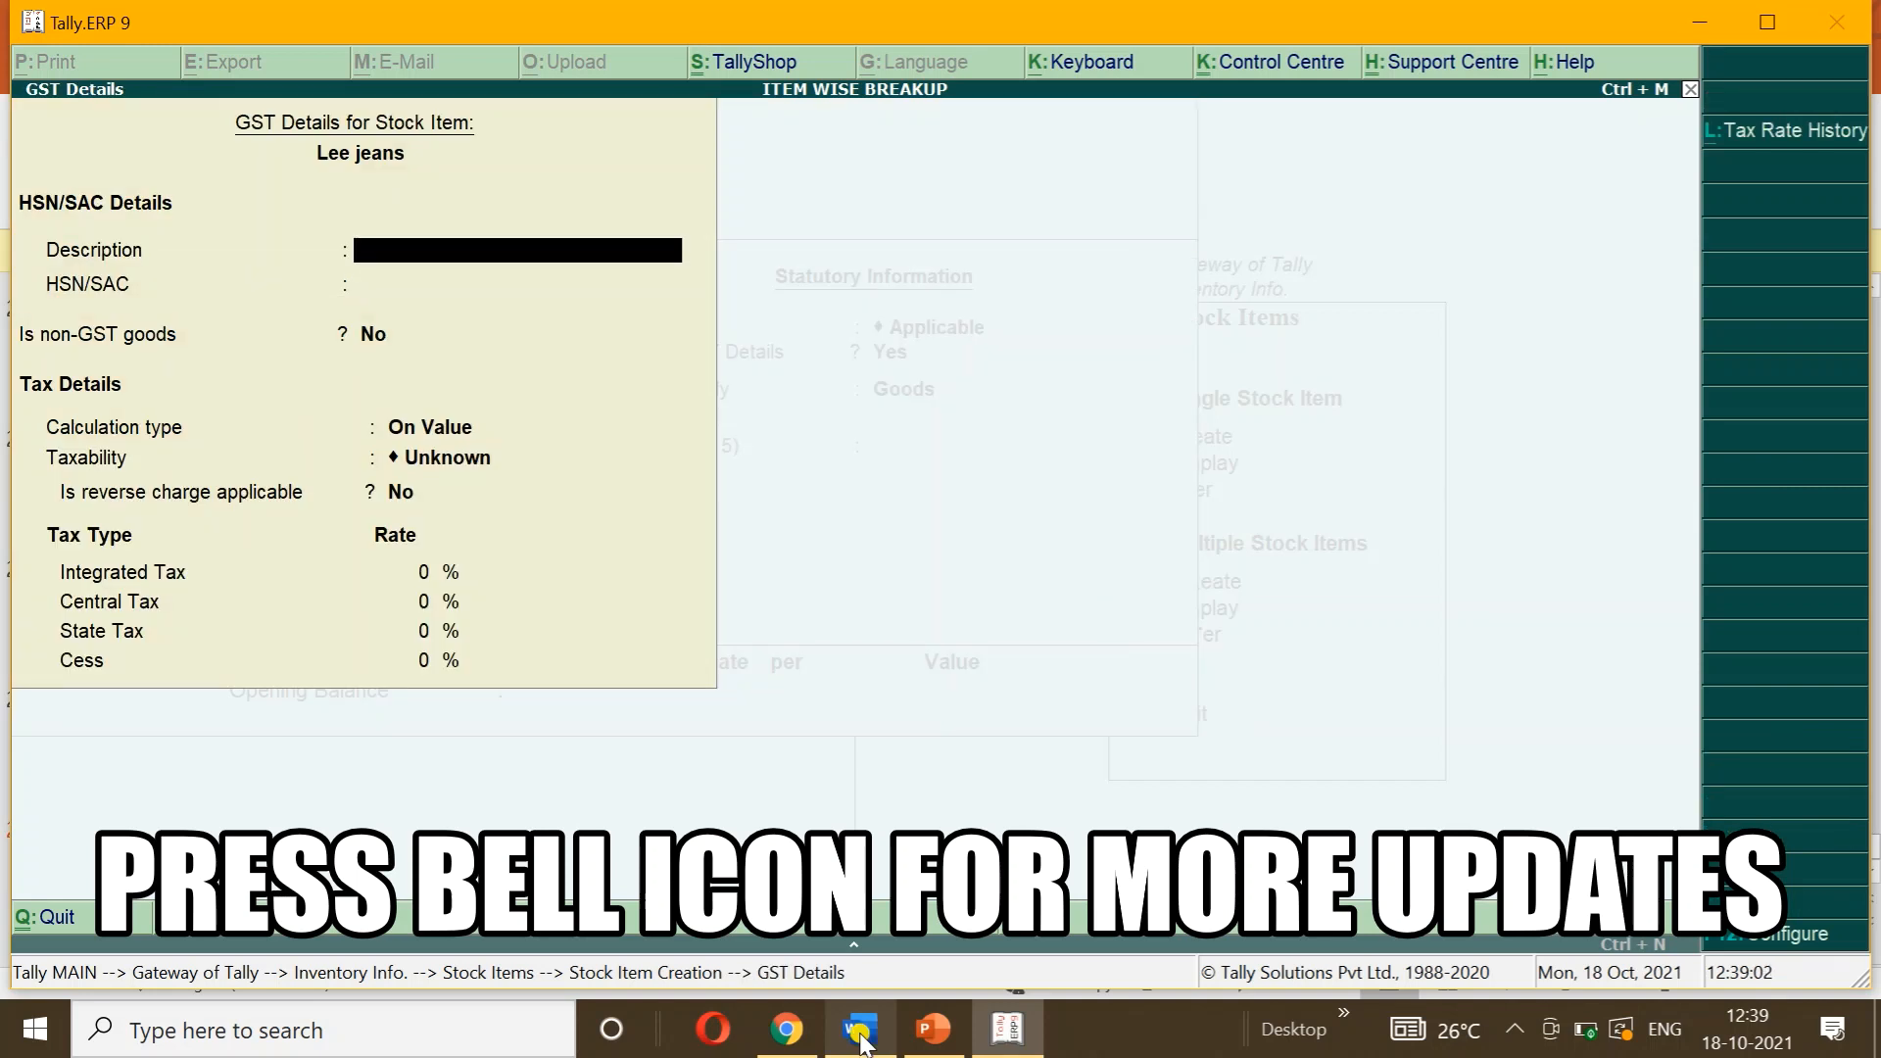
{"action": "type", "text": "LEE JEANS"}
{"action": "key", "text": "Return"}
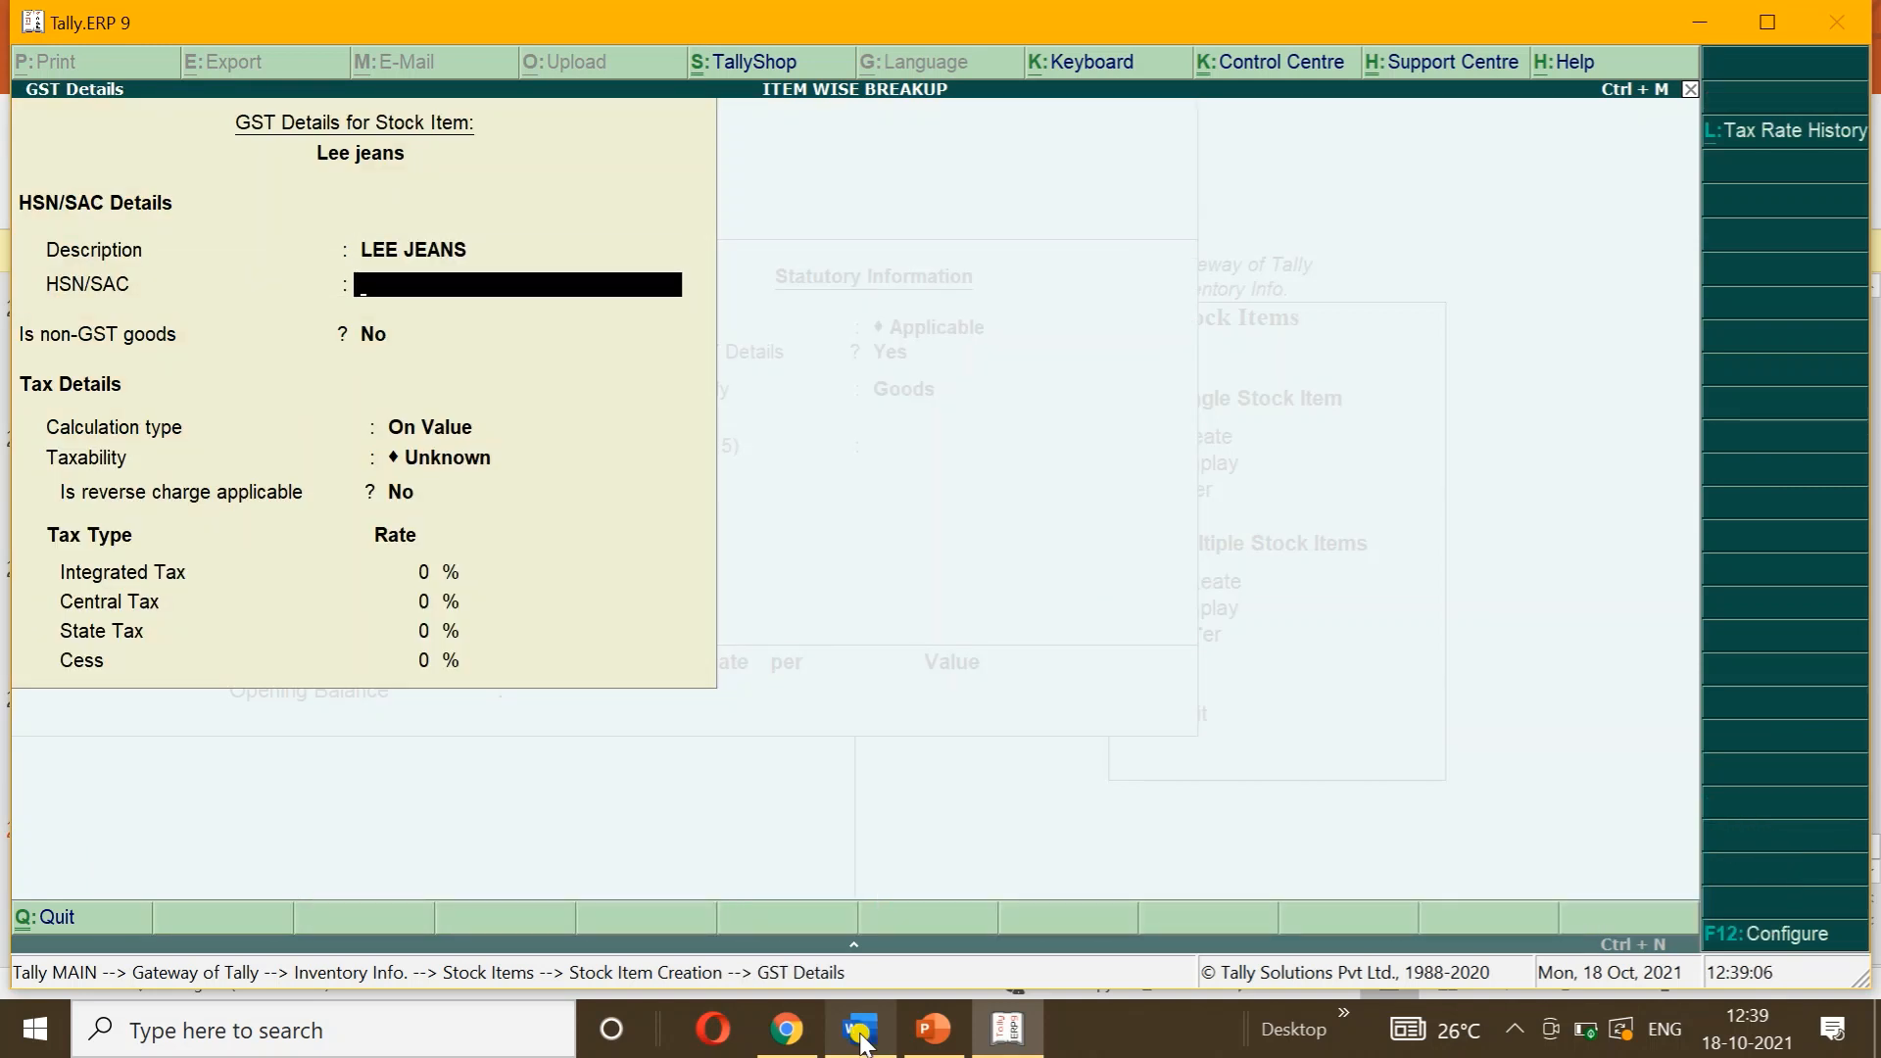
Step: Copy the Lee jeans HSN code 20021000 from the Word table into the HSN/SAC field of its GST details in Tally
{"action": "left_click", "coordinate": [859, 1030]}
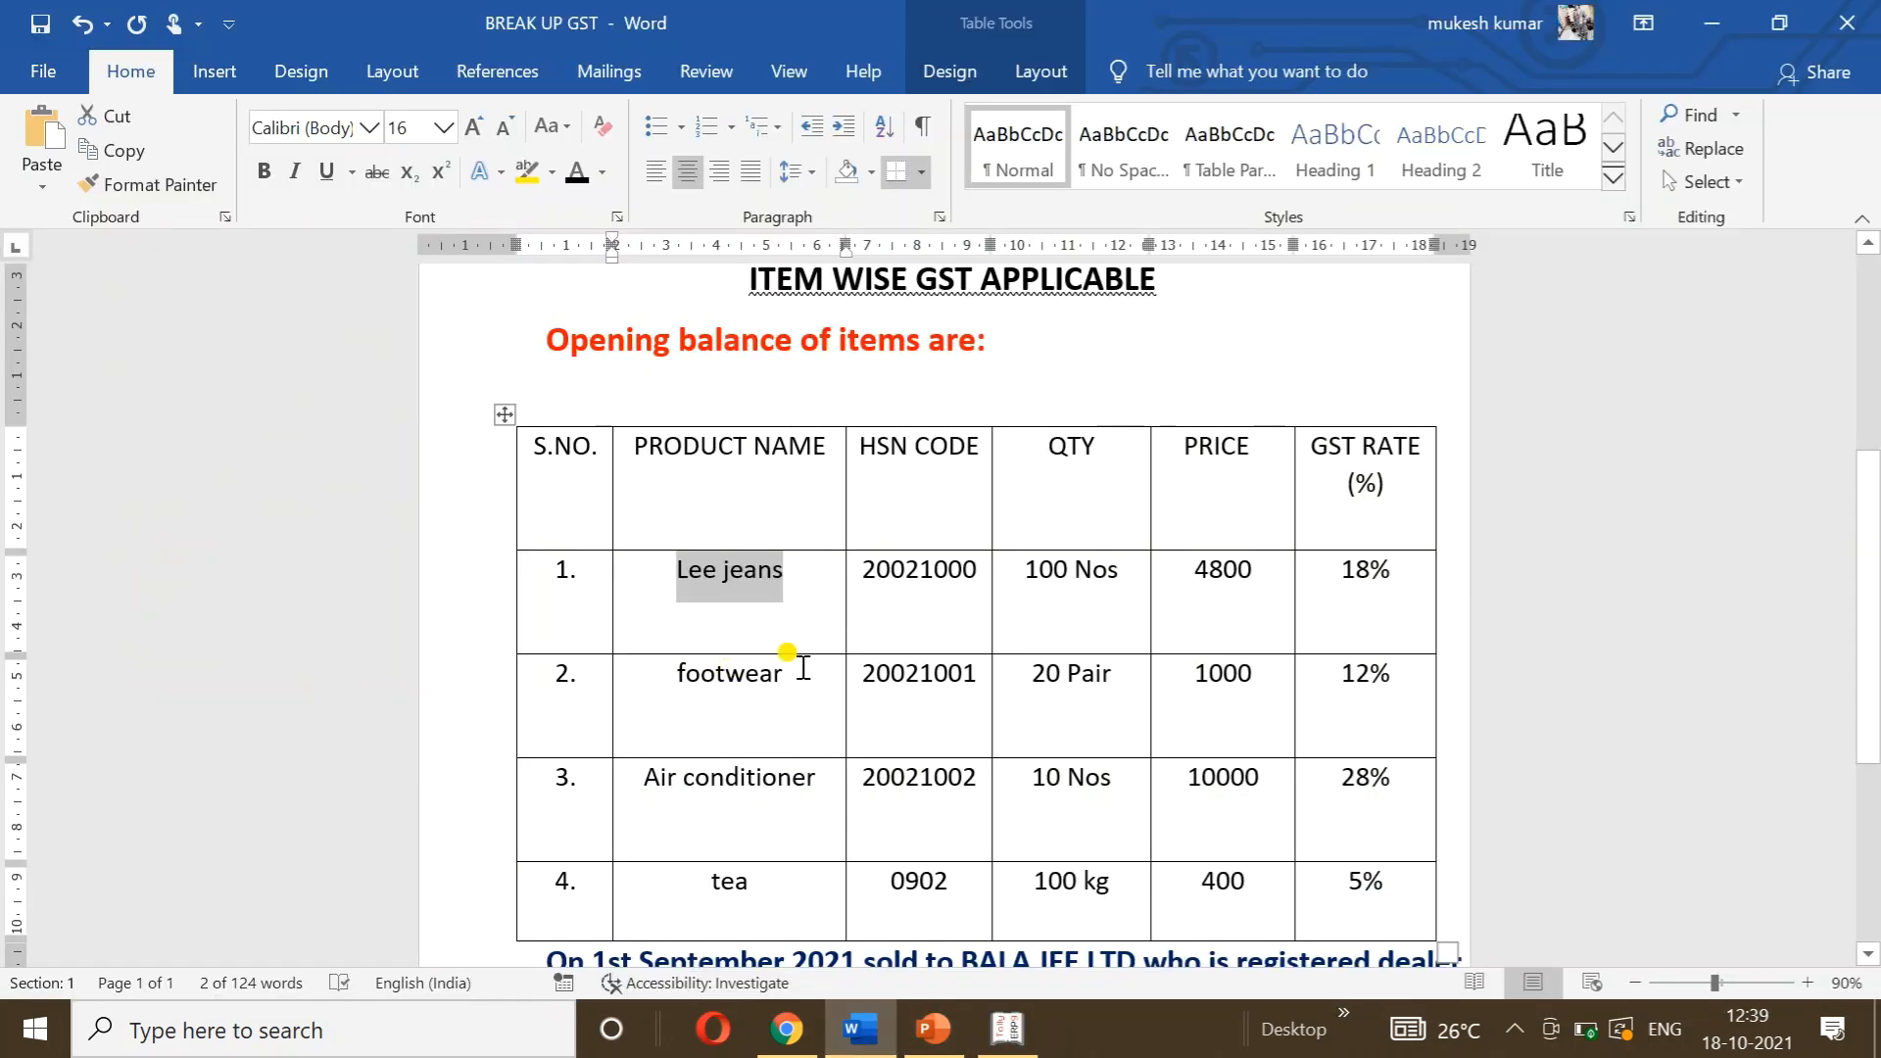
{"action": "left_click_drag", "start_coordinate": [860, 564], "coordinate": [975, 568]}
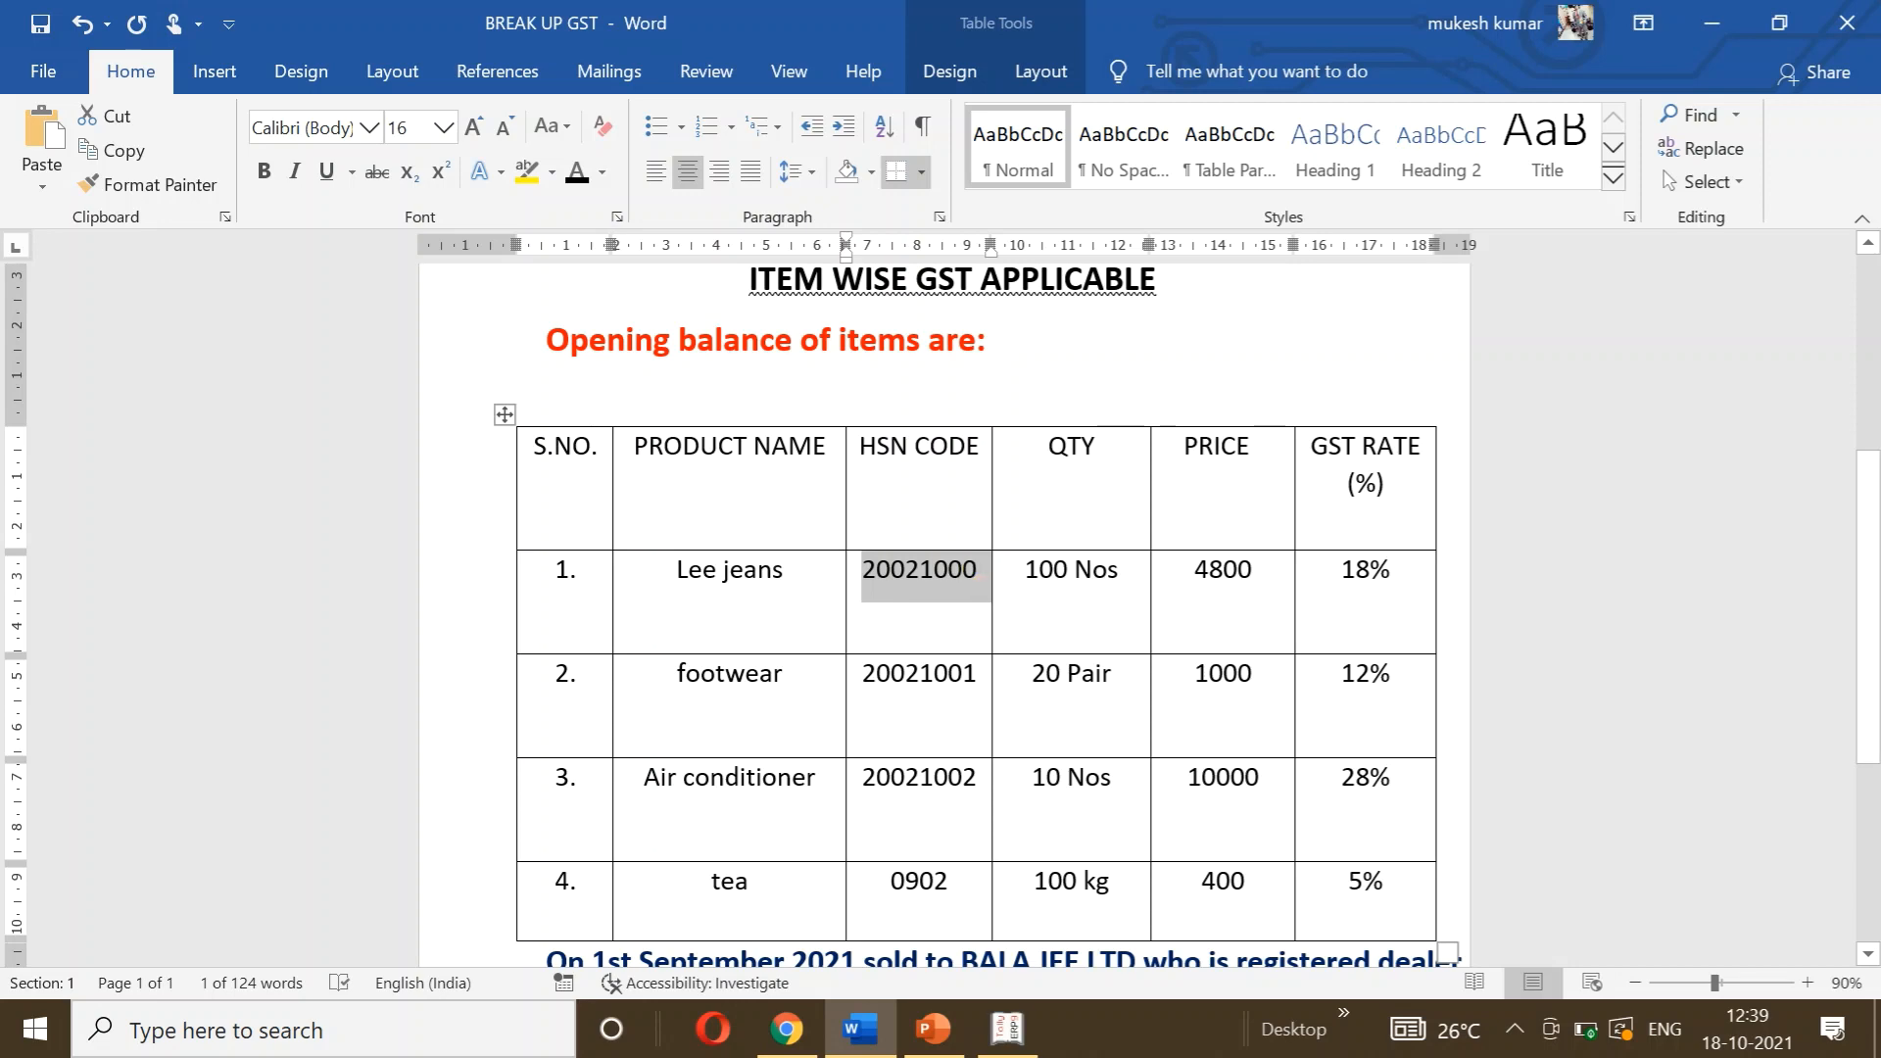
{"action": "left_click", "coordinate": [1011, 1030]}
{"action": "key", "text": "ctrl+alt+v"}
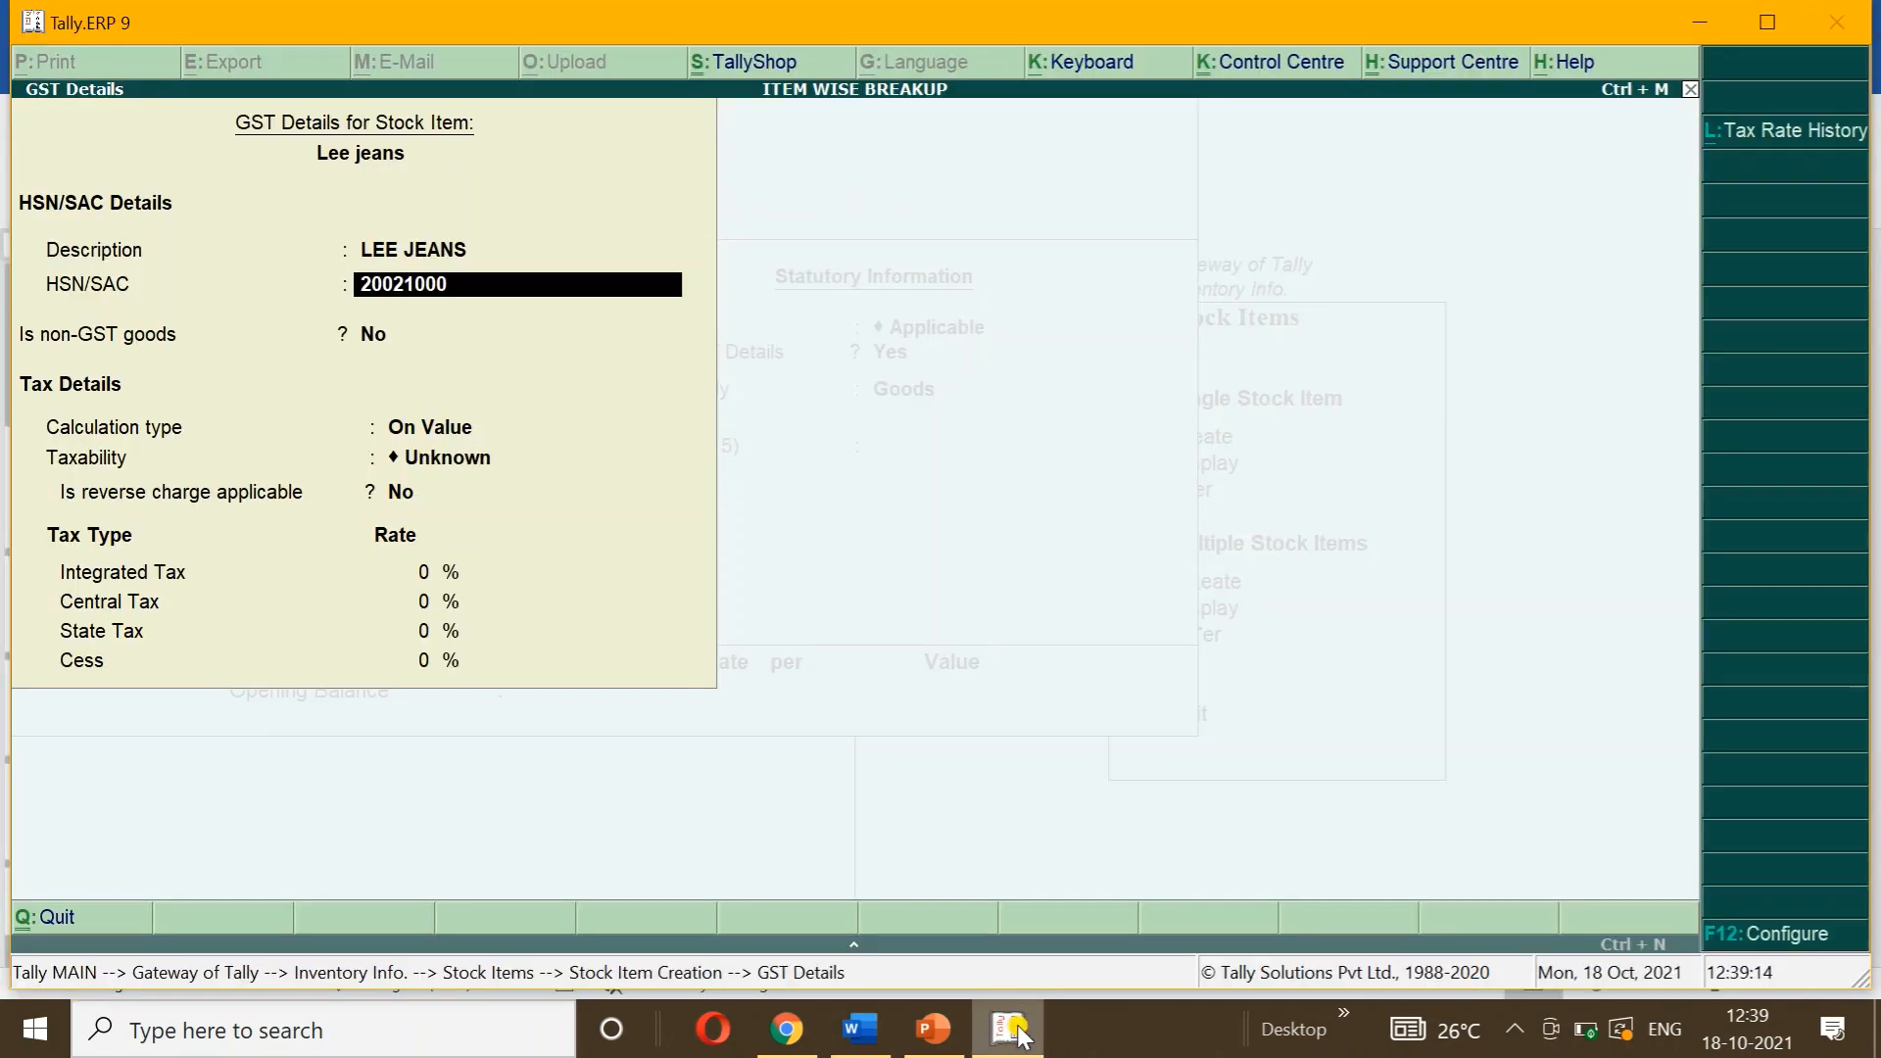
{"action": "key", "text": "Return"}
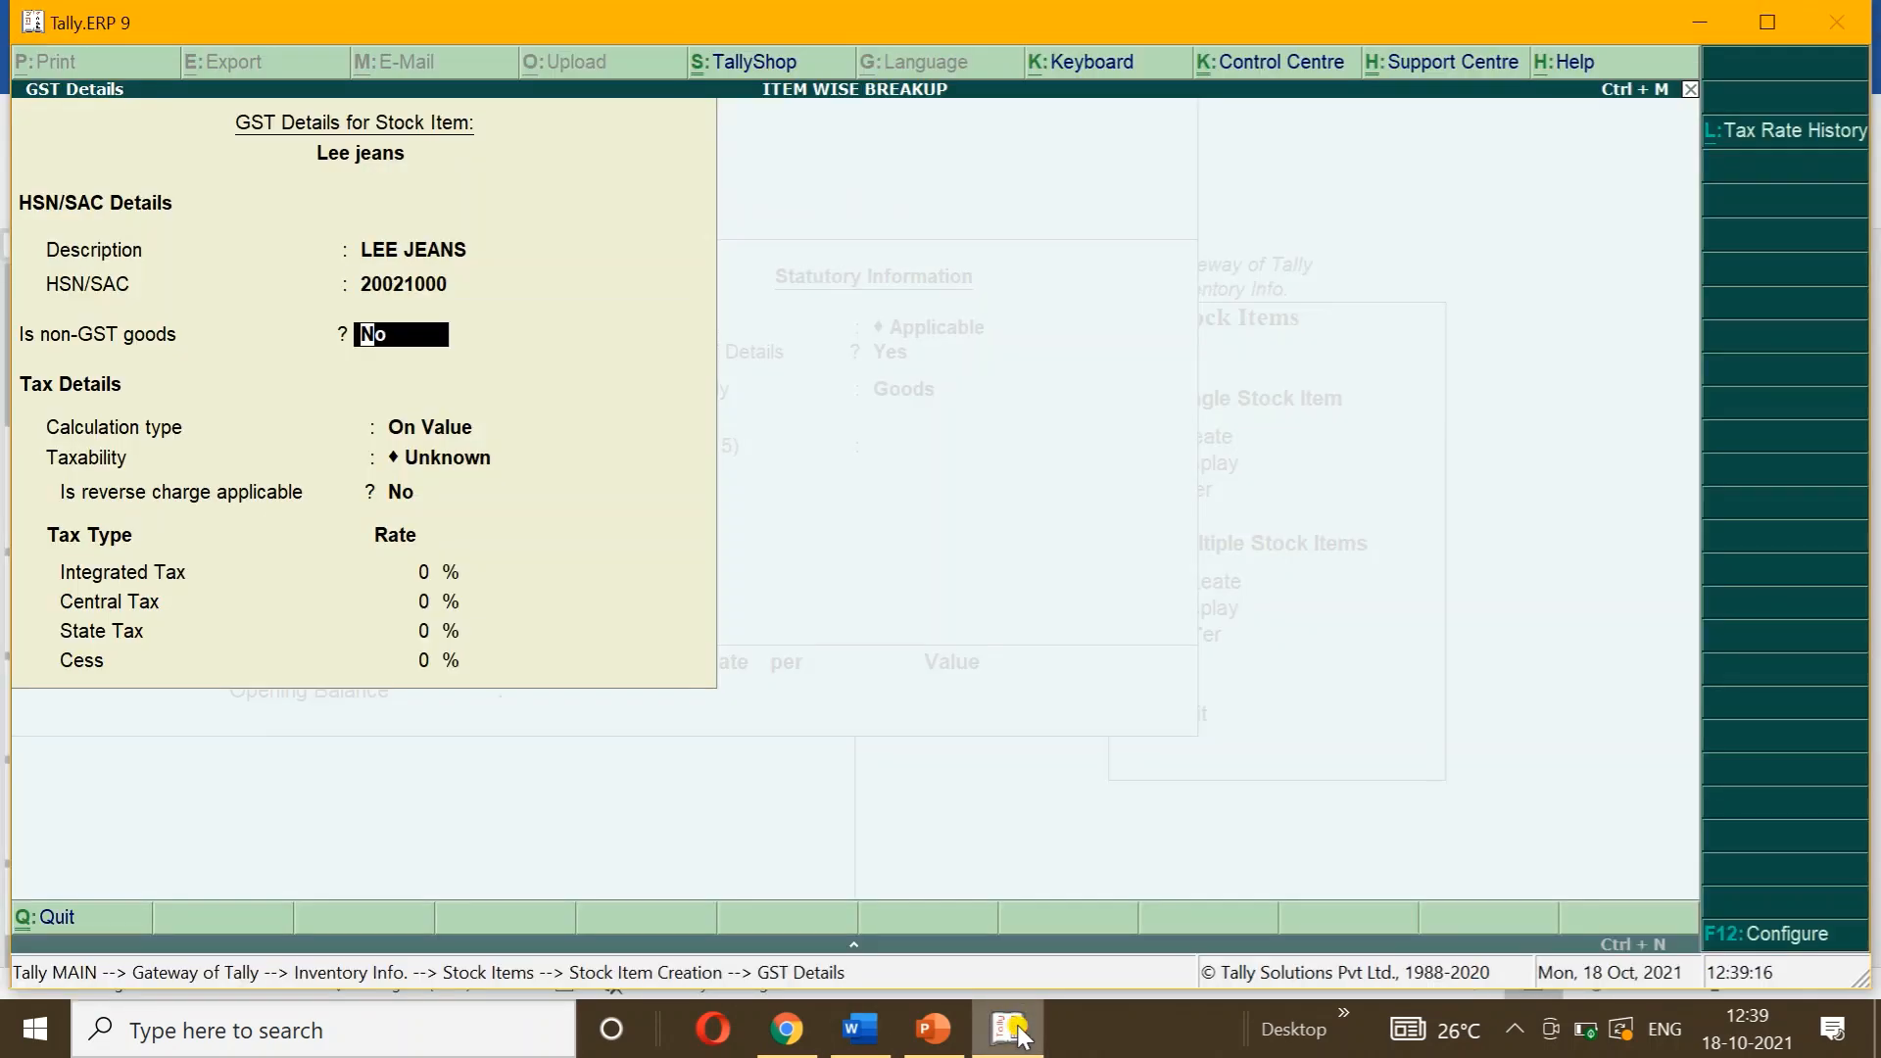
Step: Keep Lee jeans as GST goods calculated on value, set its taxability to Taxable, and leave reverse charge at No
{"action": "key", "text": "Return"}
{"action": "key", "text": "Return"}
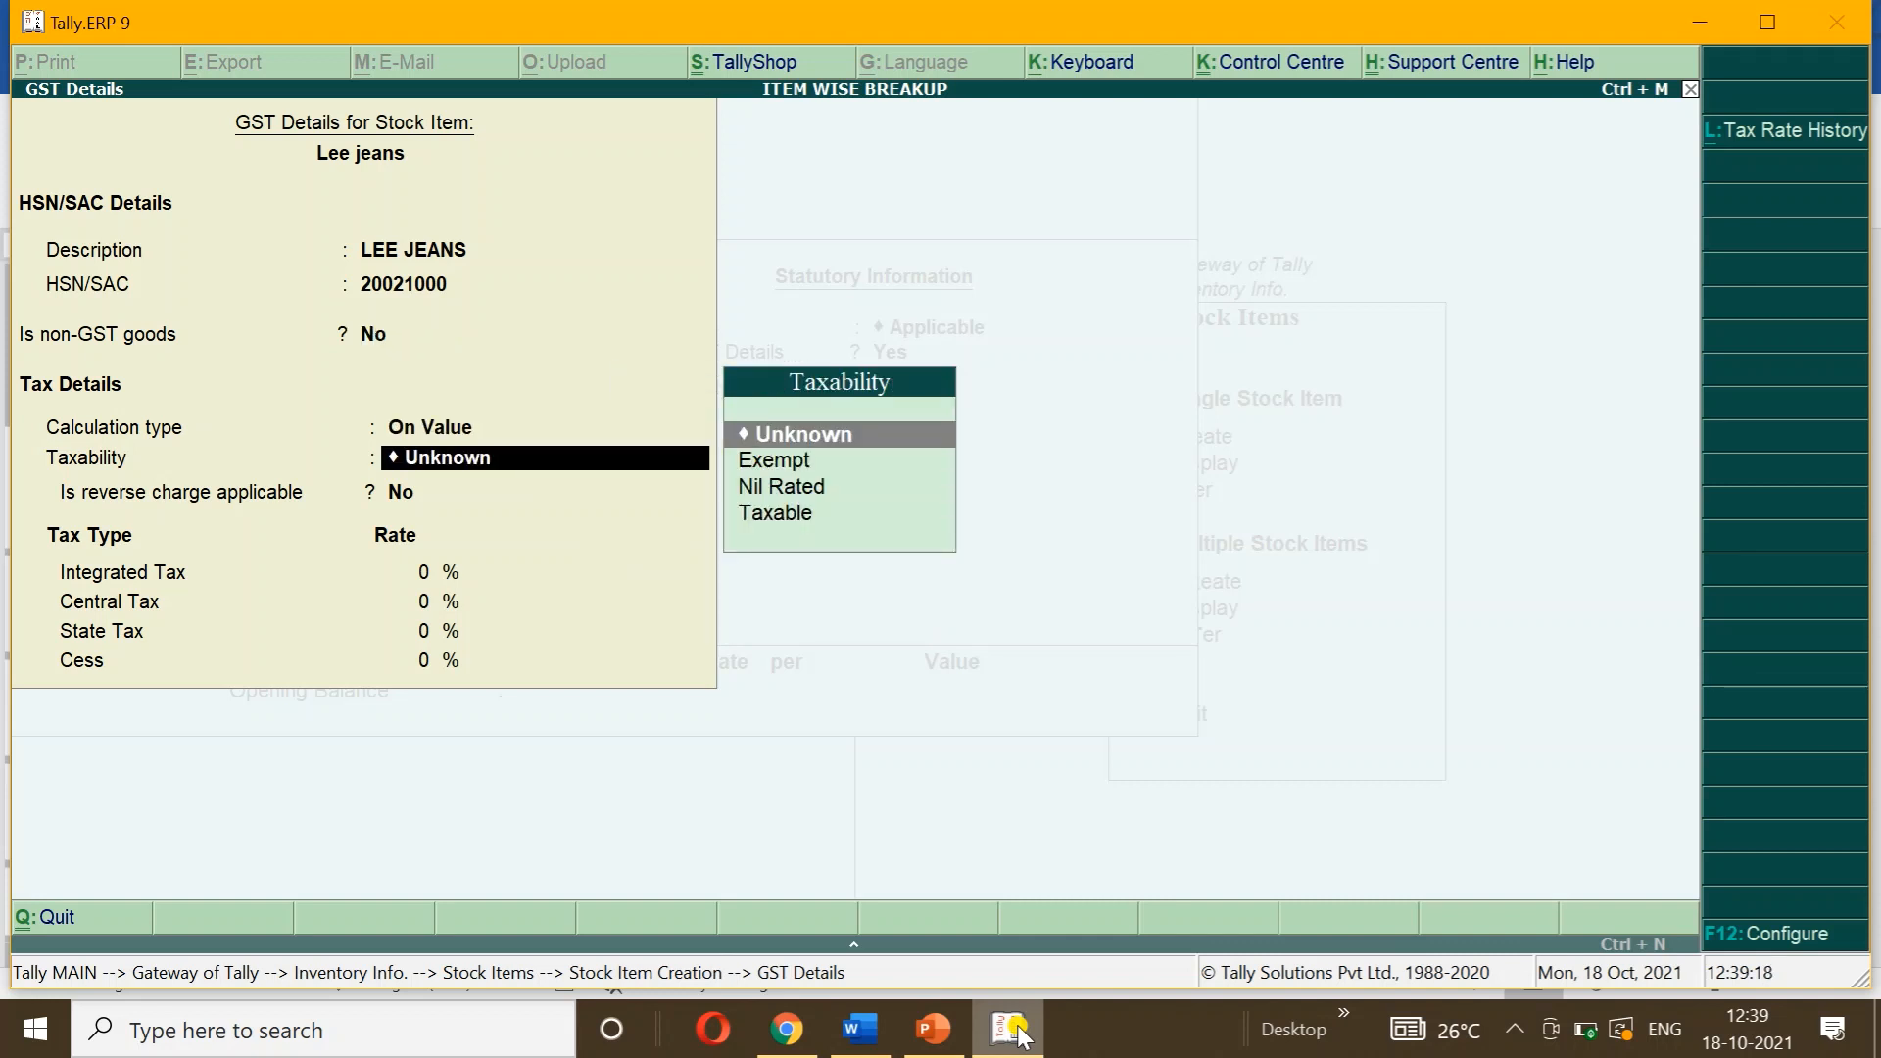
{"action": "key", "text": "Down"}
{"action": "key", "text": "Down"}
{"action": "key", "text": "Down"}
{"action": "key", "text": "Return"}
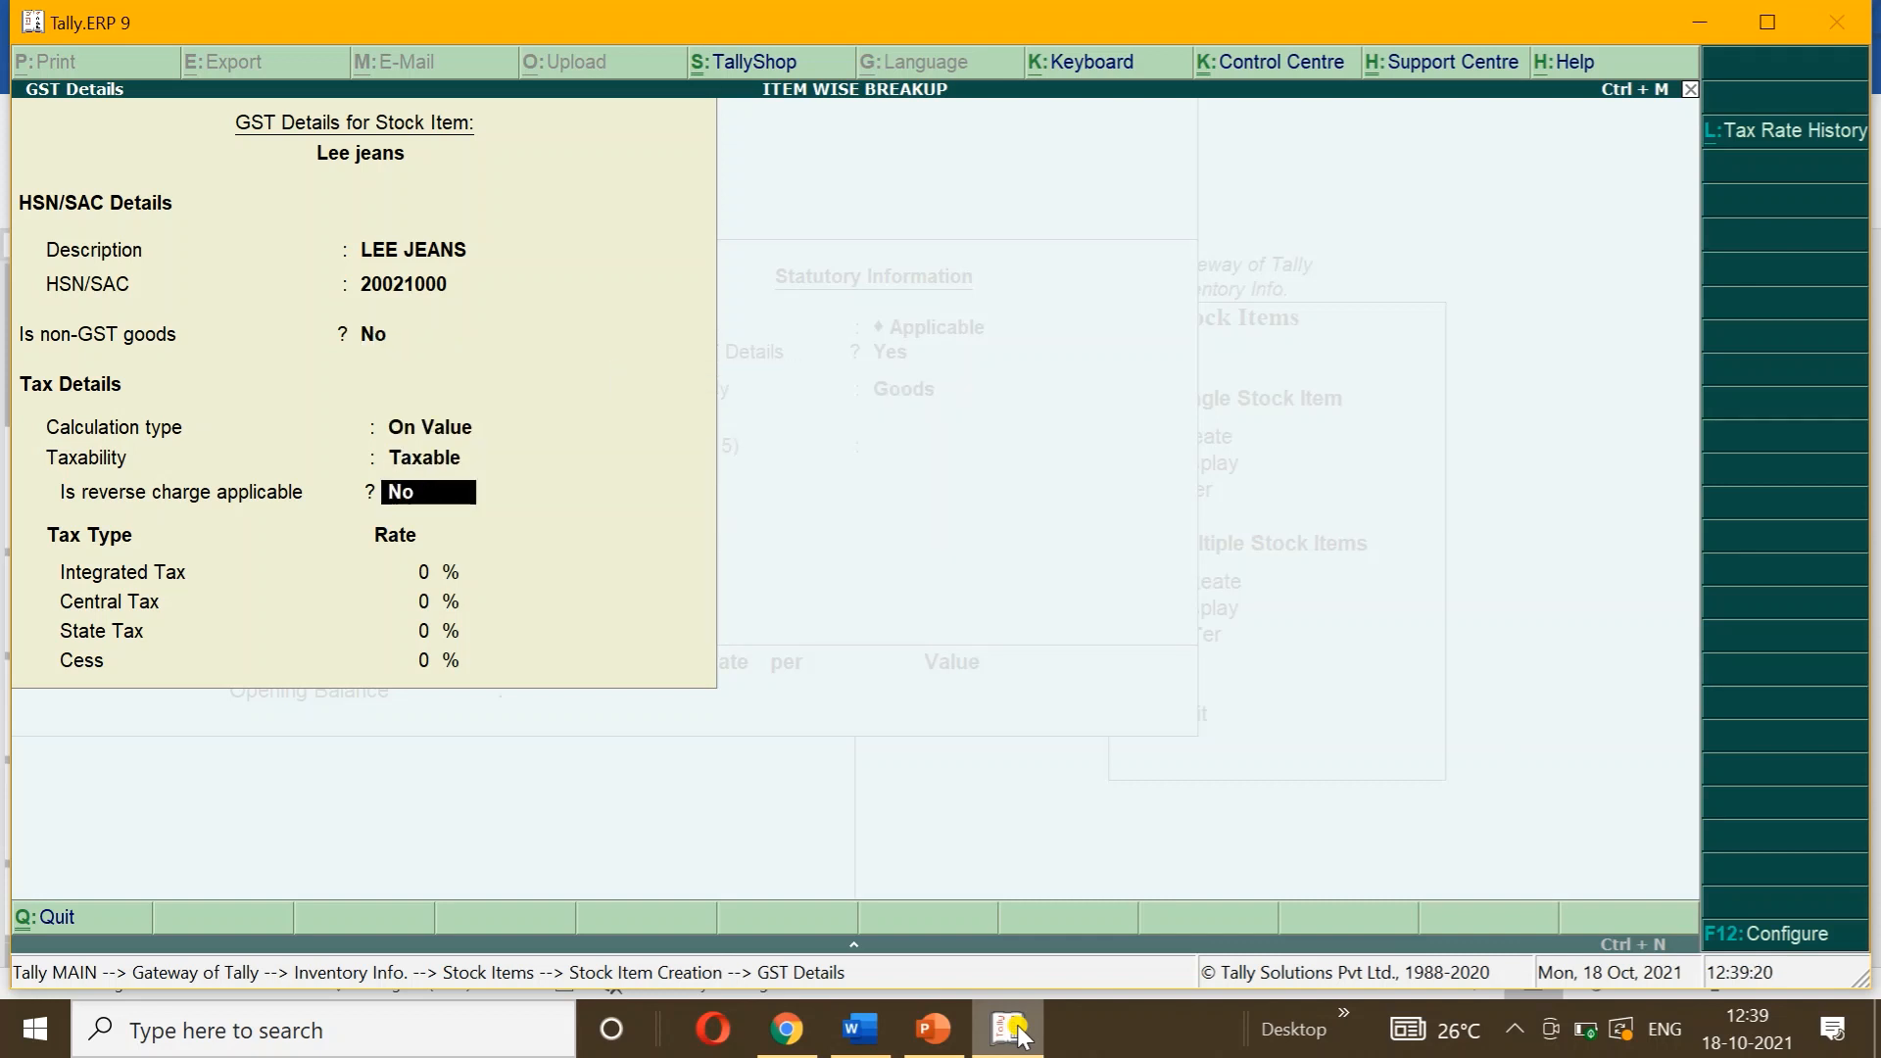
{"action": "key", "text": "Return"}
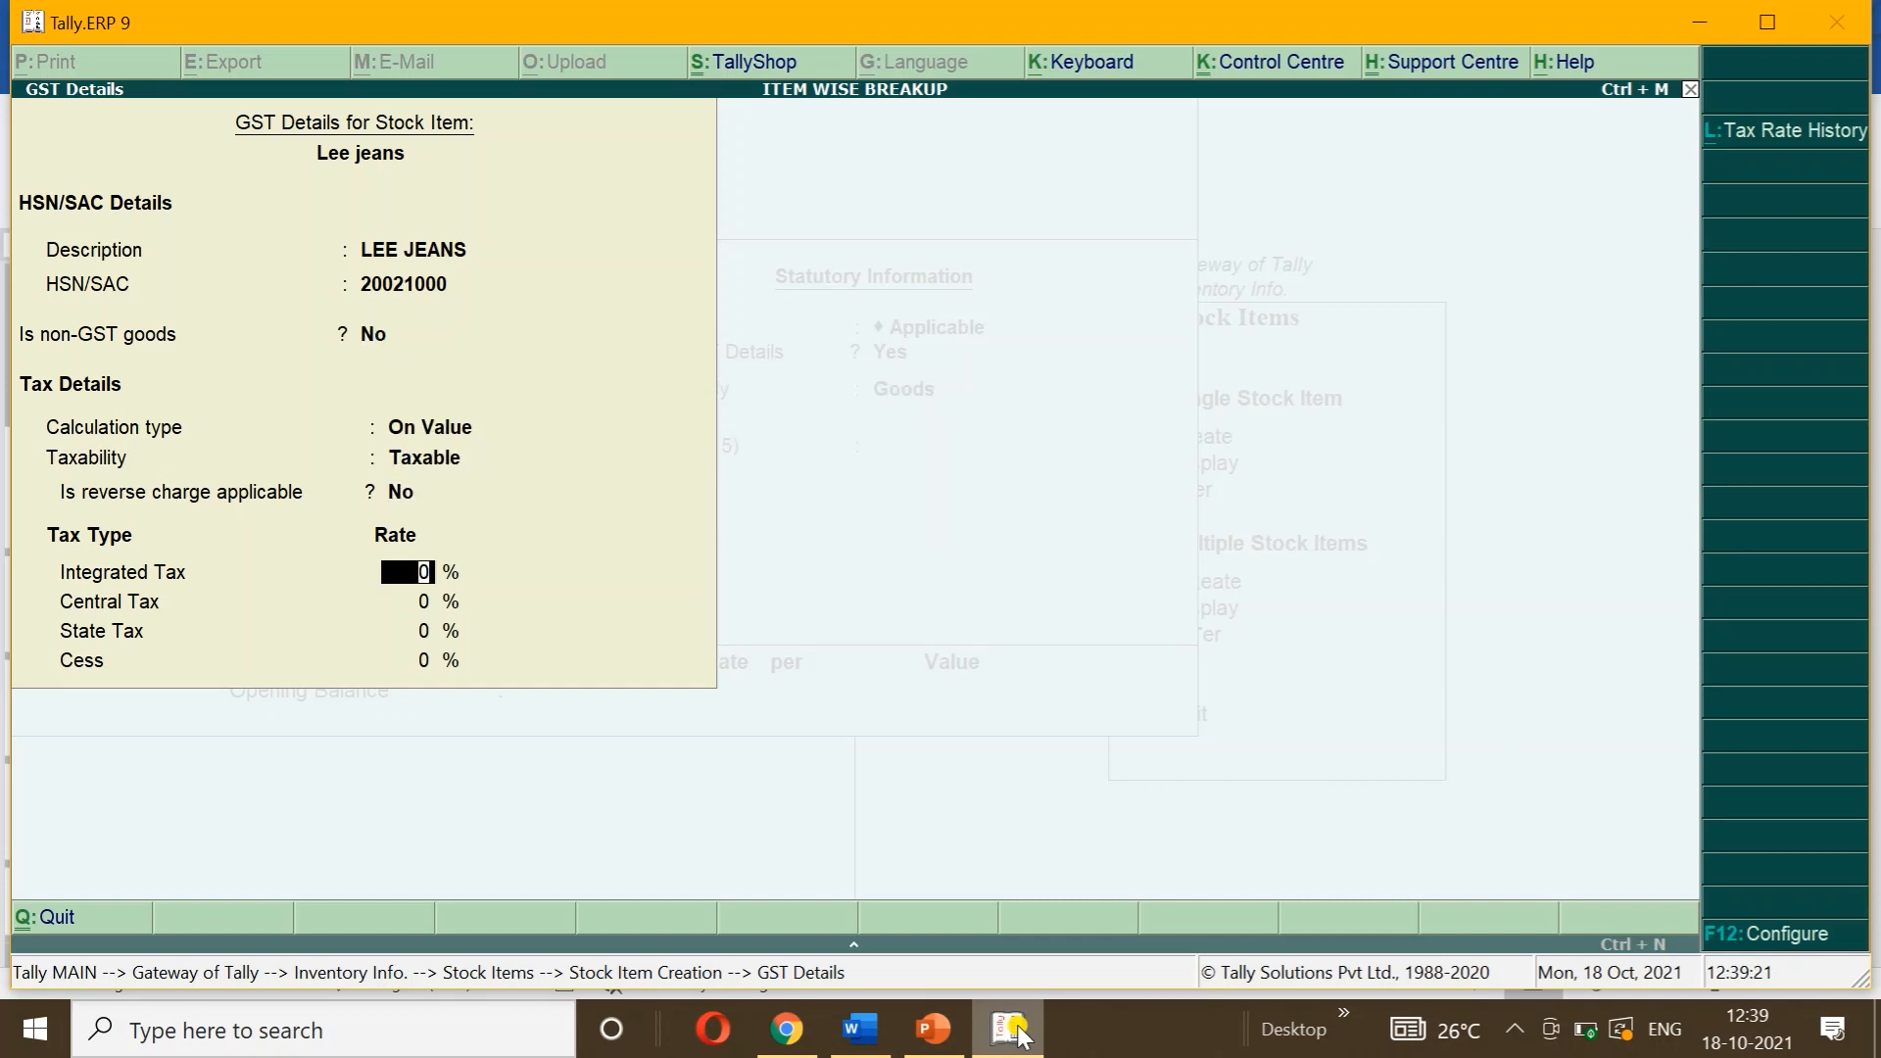
Step: Enter the Lee jeans GST rate from the Word table as integrated tax, accept the GST details, and keep the supply type Goods
{"action": "left_click", "coordinate": [882, 1028]}
{"action": "left_click", "coordinate": [882, 1028]}
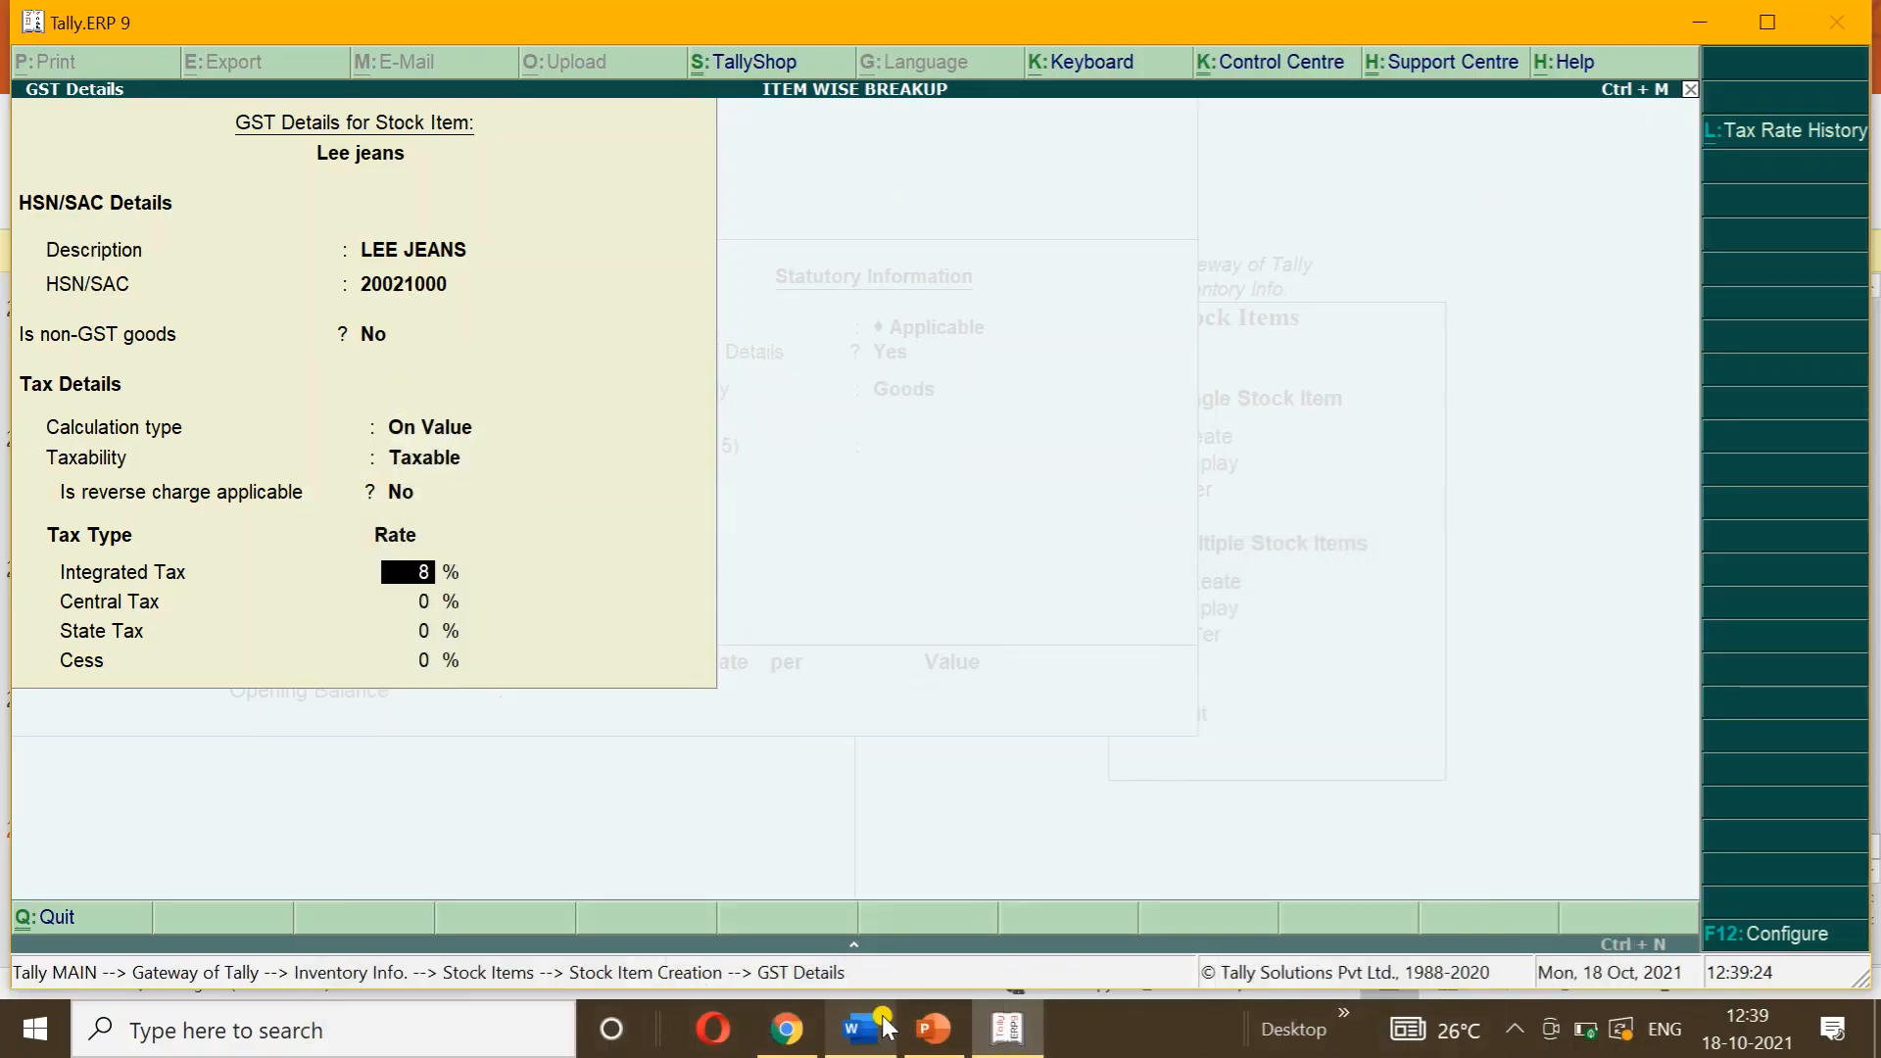
{"action": "key", "text": "Return"}
{"action": "key", "text": "Return"}
{"action": "key", "text": "Return"}
{"action": "key", "text": "Return"}
{"action": "key", "text": "Return"}
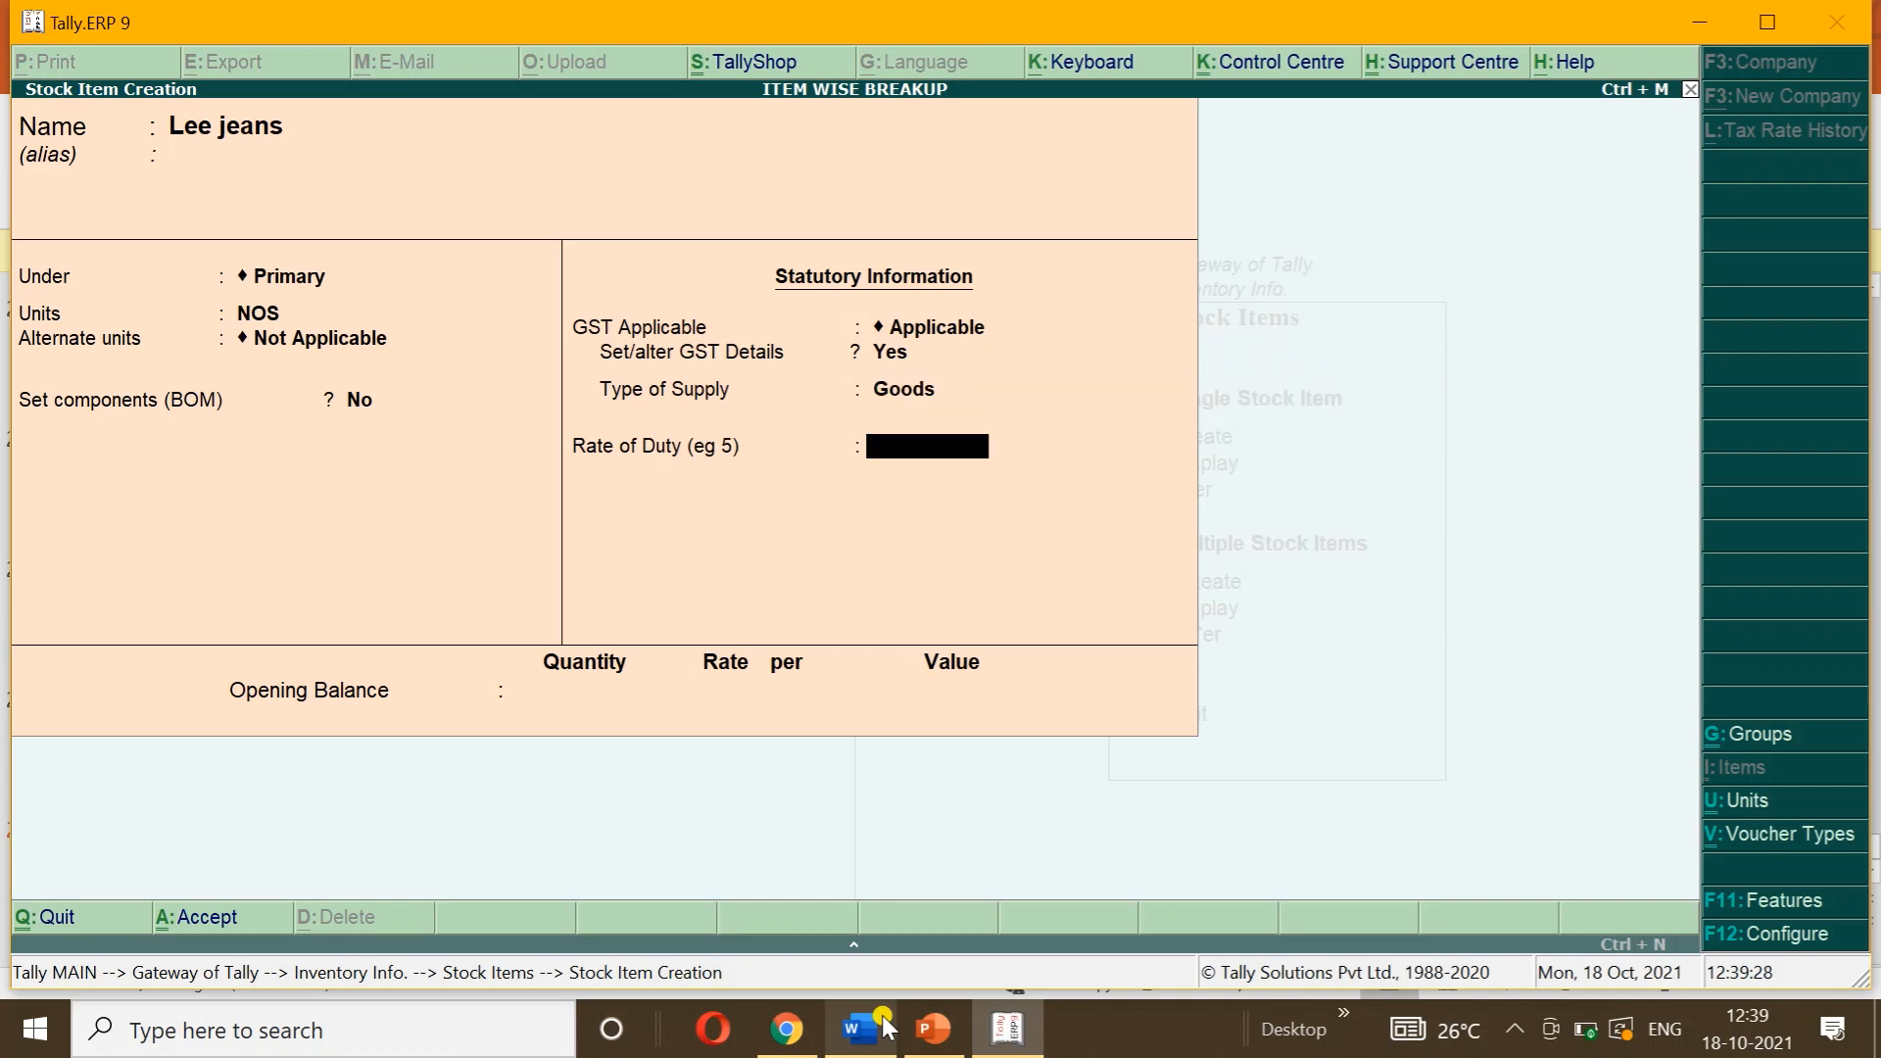
Step: Enter an opening balance of 100 NOS at a rate of 4,800 for Lee jeans and save the stock item
{"action": "key", "text": "Return"}
{"action": "left_click", "coordinate": [881, 1028]}
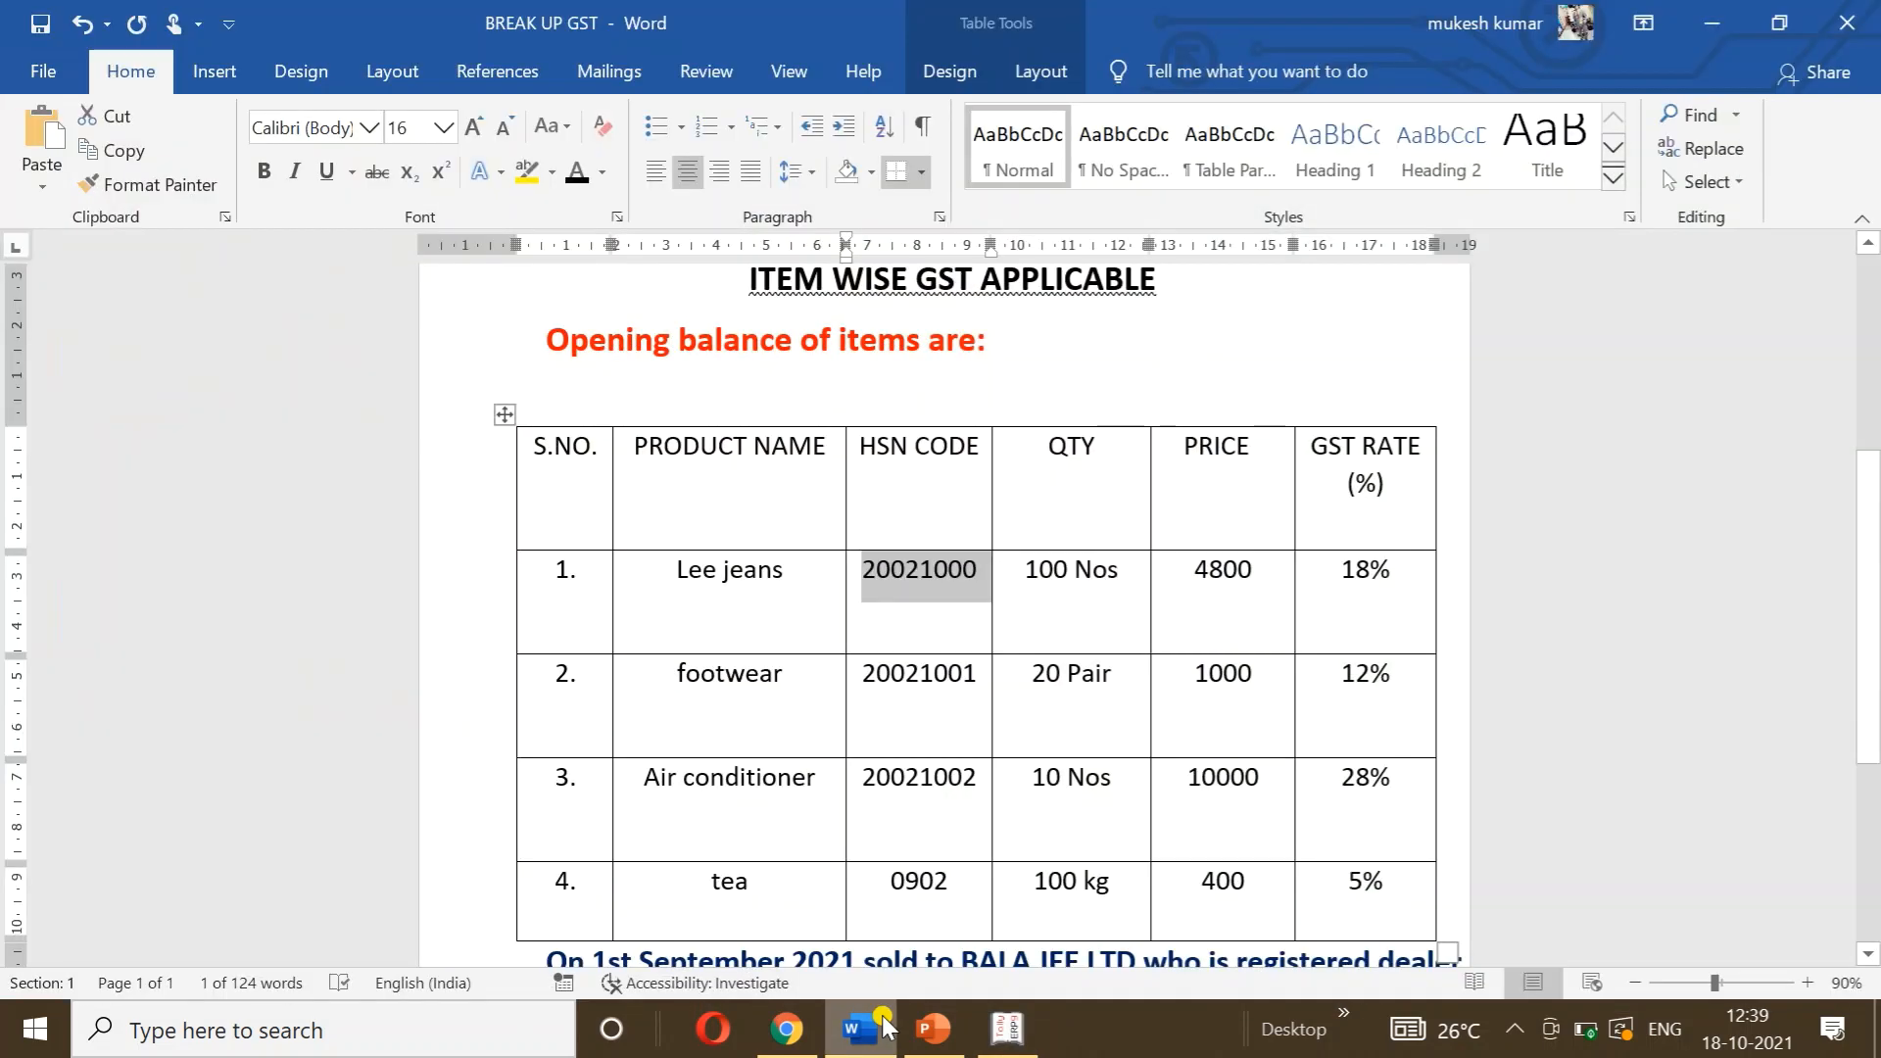
{"action": "left_click", "coordinate": [882, 1027]}
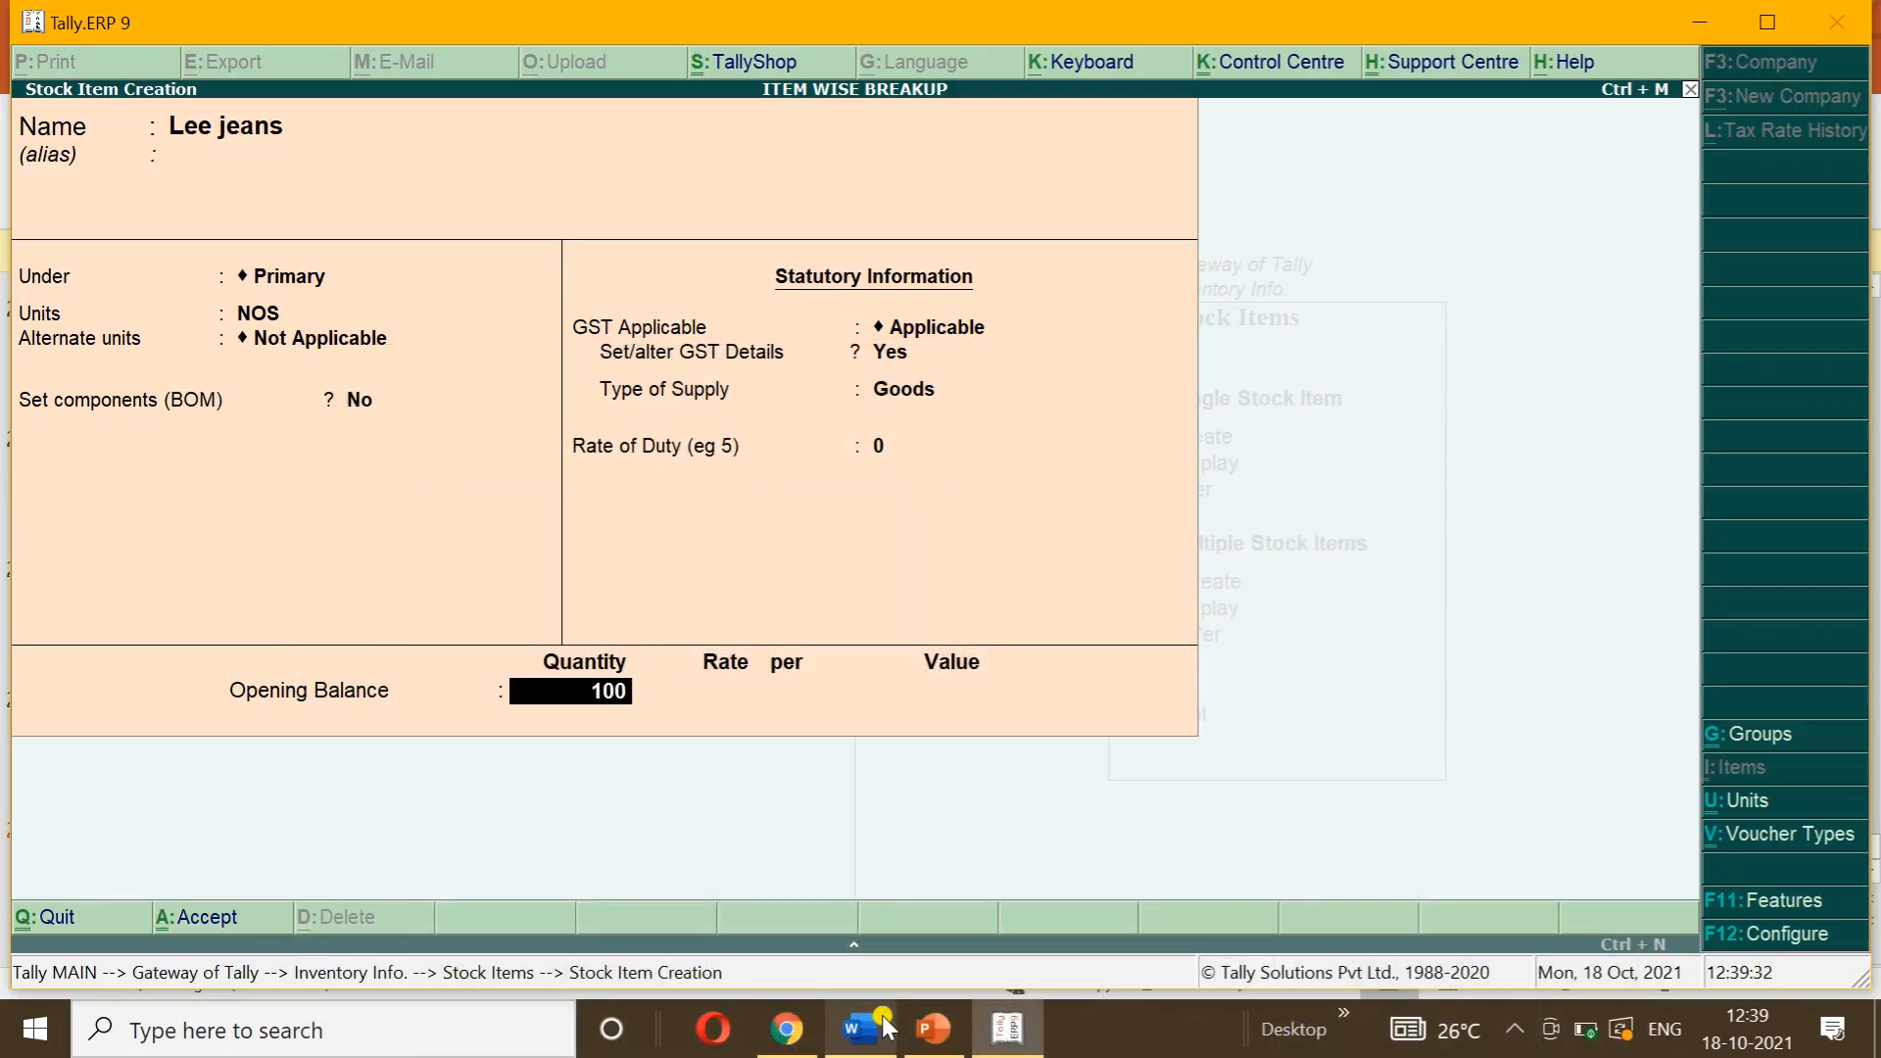
{"action": "key", "text": "Return"}
{"action": "type", "text": "4,800"}
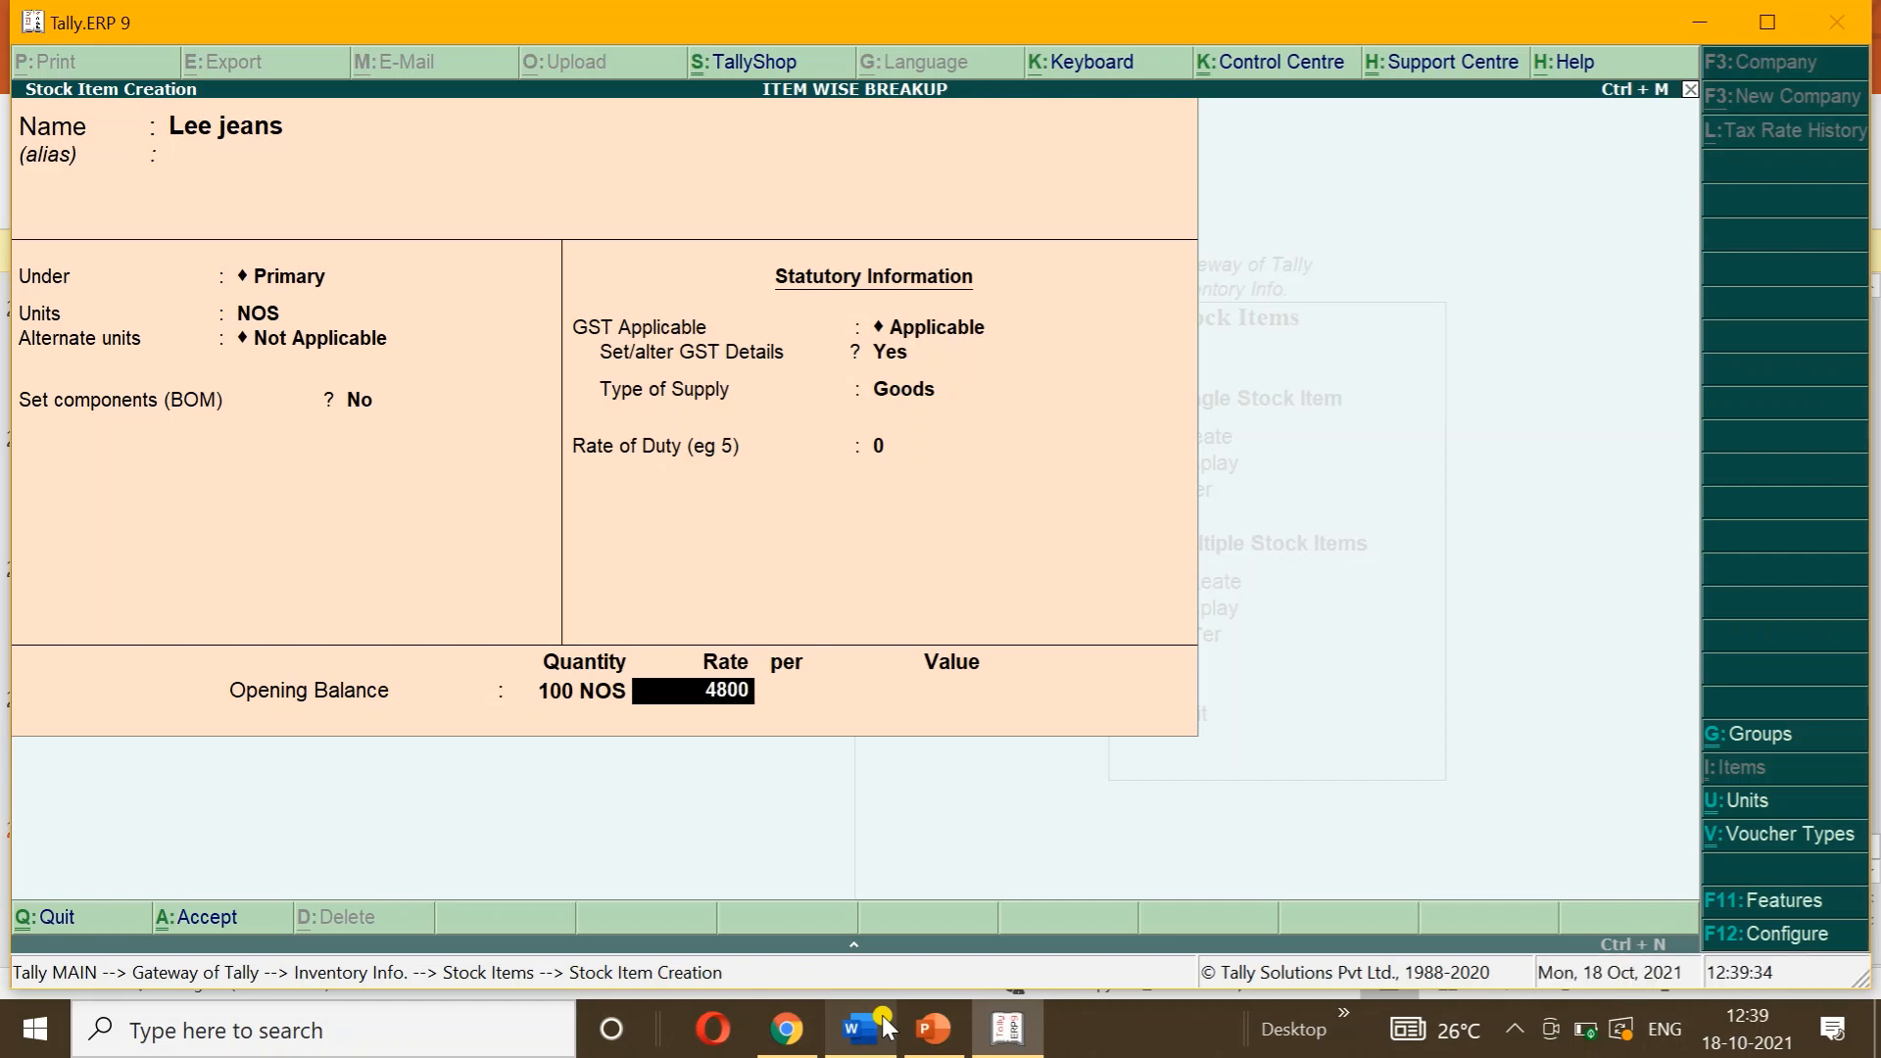
{"action": "key", "text": "Return"}
{"action": "key", "text": "Return"}
{"action": "key", "text": "Return"}
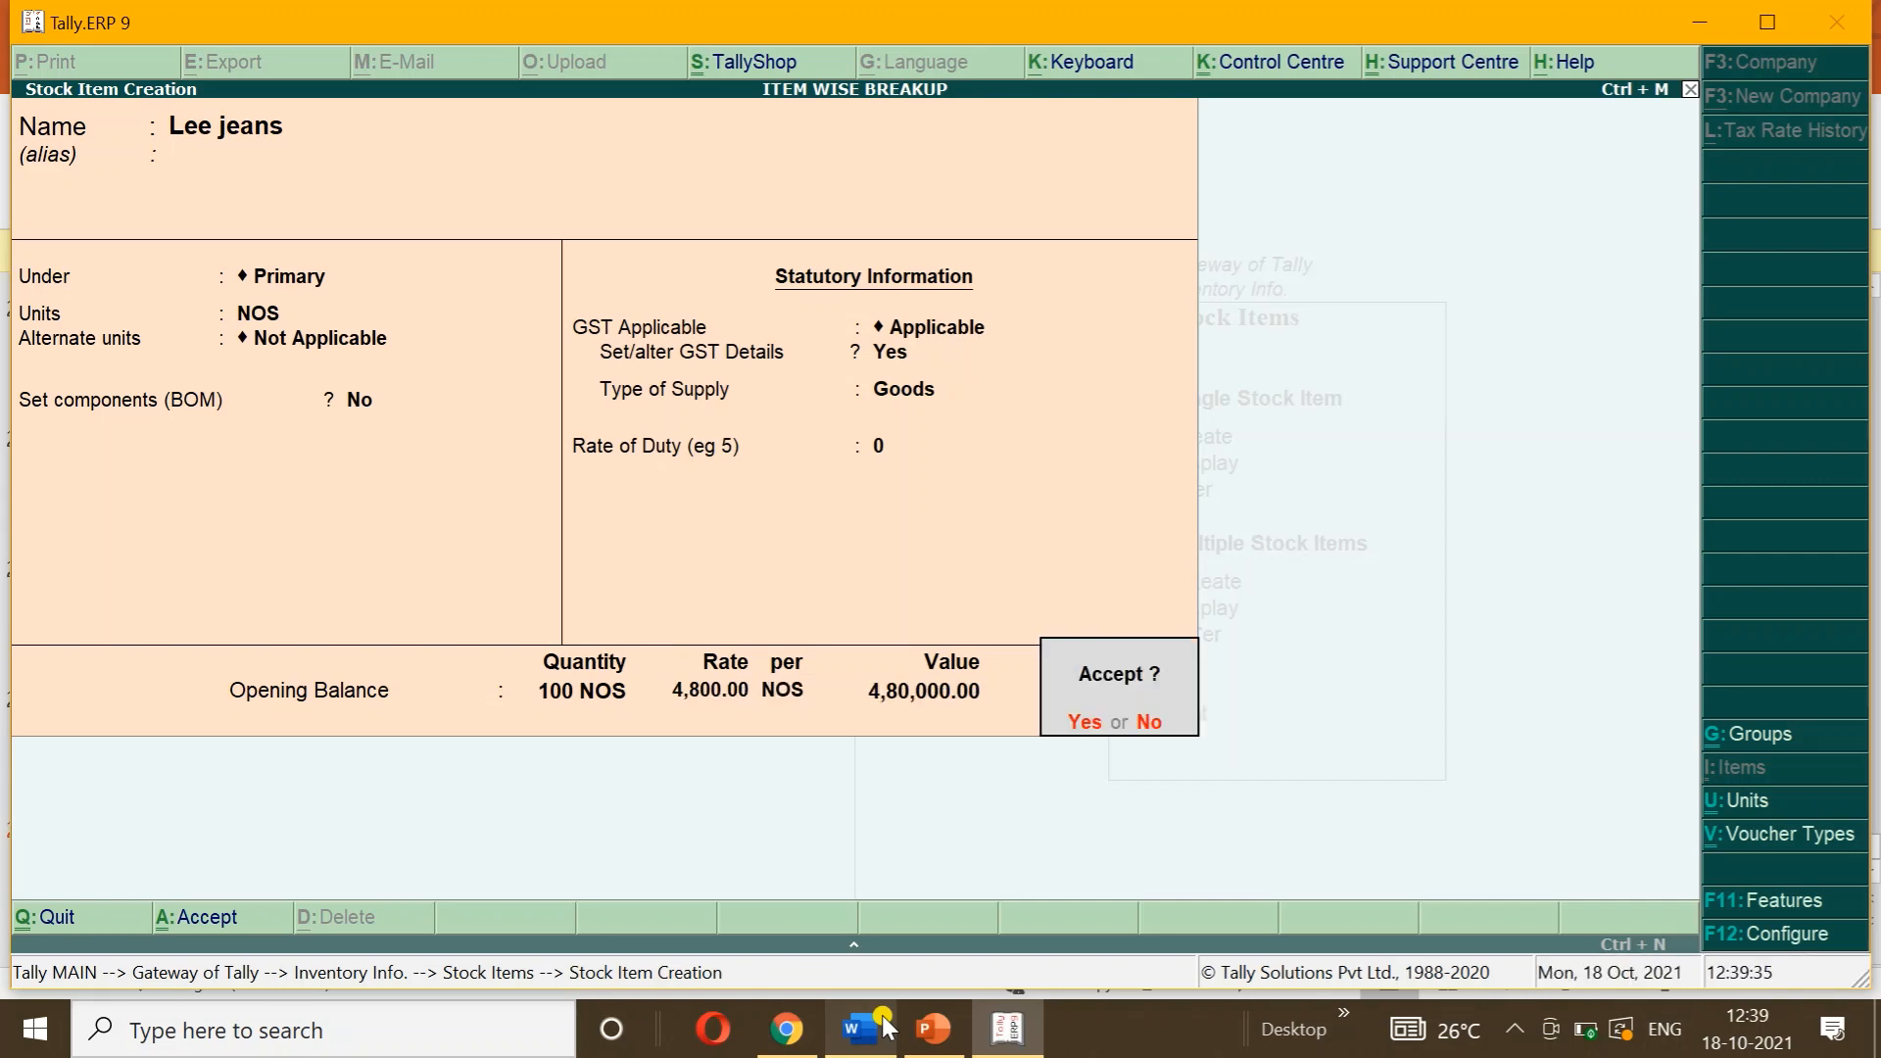
{"action": "key", "text": "Return"}
Step: Name the new stock item footwear, copied from the Word table, with no alias and under the Primary group
{"action": "left_click", "coordinate": [887, 1027]}
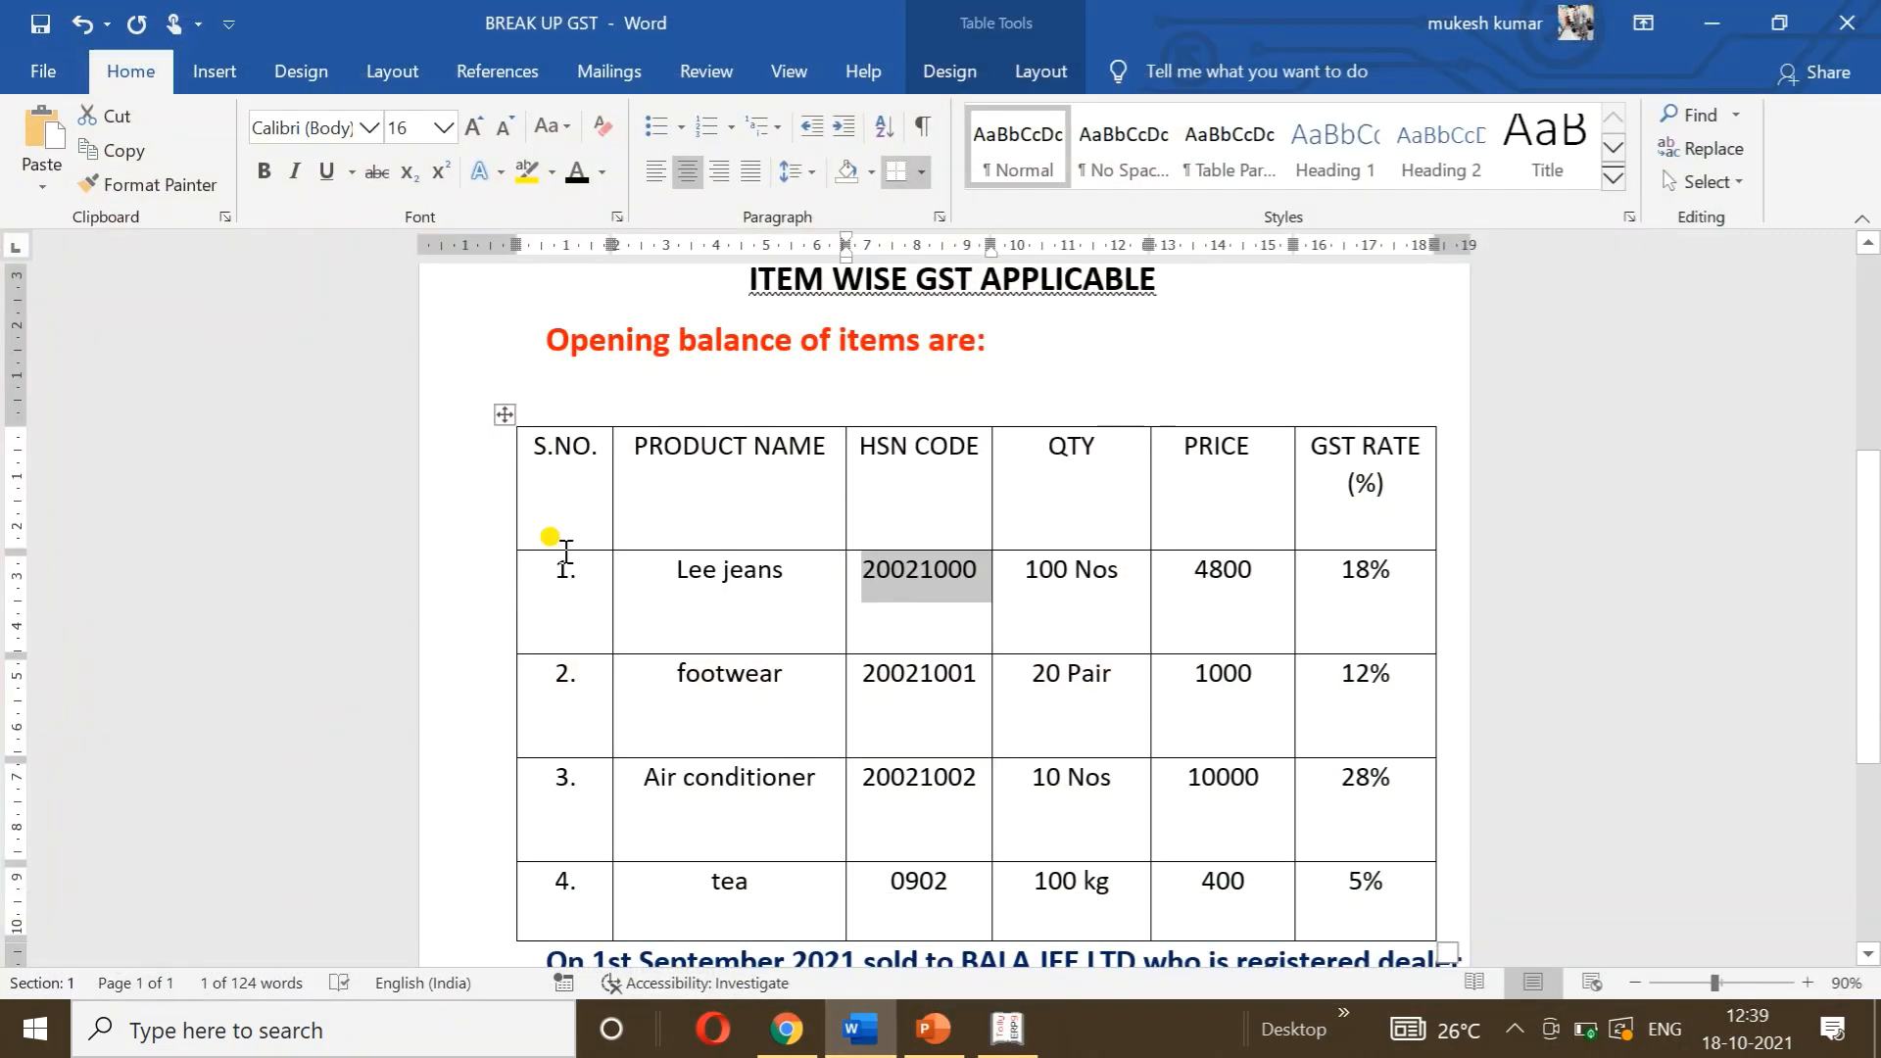
{"action": "left_click_drag", "start_coordinate": [676, 680], "coordinate": [805, 666]}
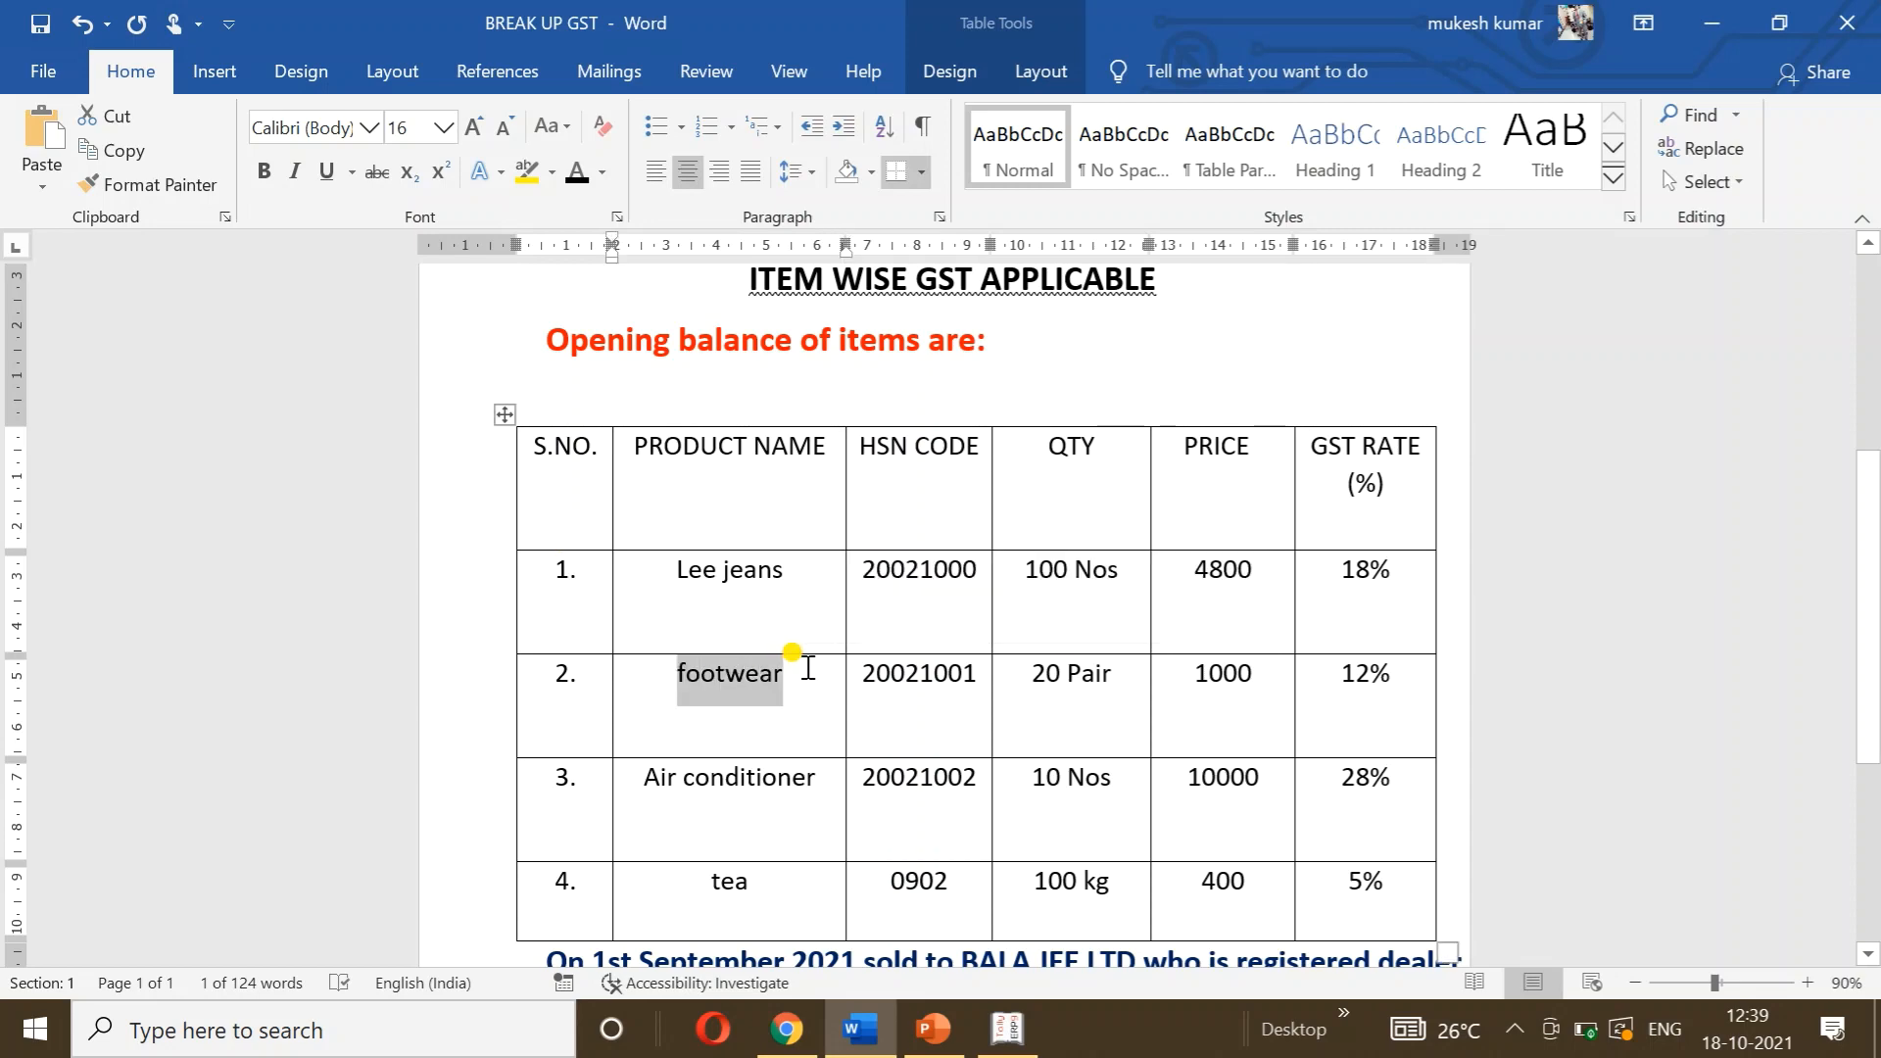
{"action": "left_click", "coordinate": [1006, 1028]}
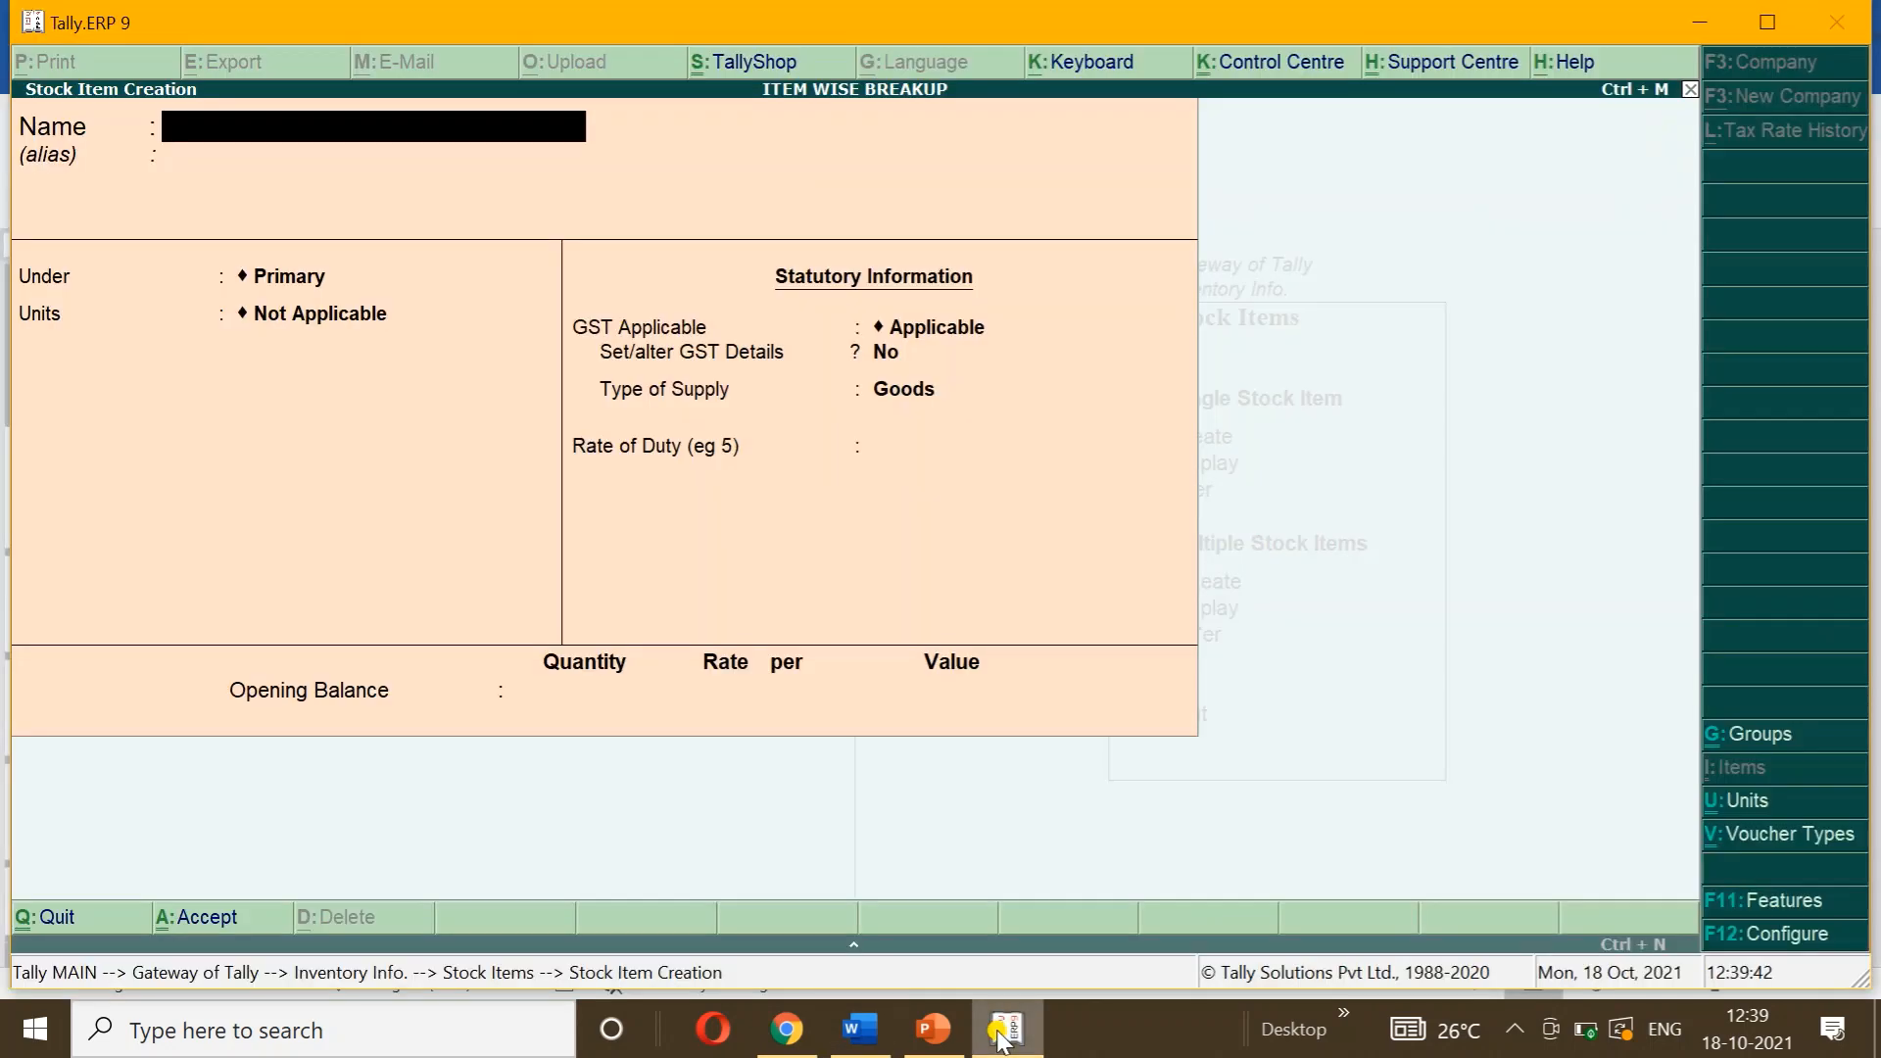
{"action": "key", "text": "ctrl+alt+v"}
{"action": "key", "text": "Return"}
{"action": "key", "text": "Return"}
{"action": "key", "text": "Return"}
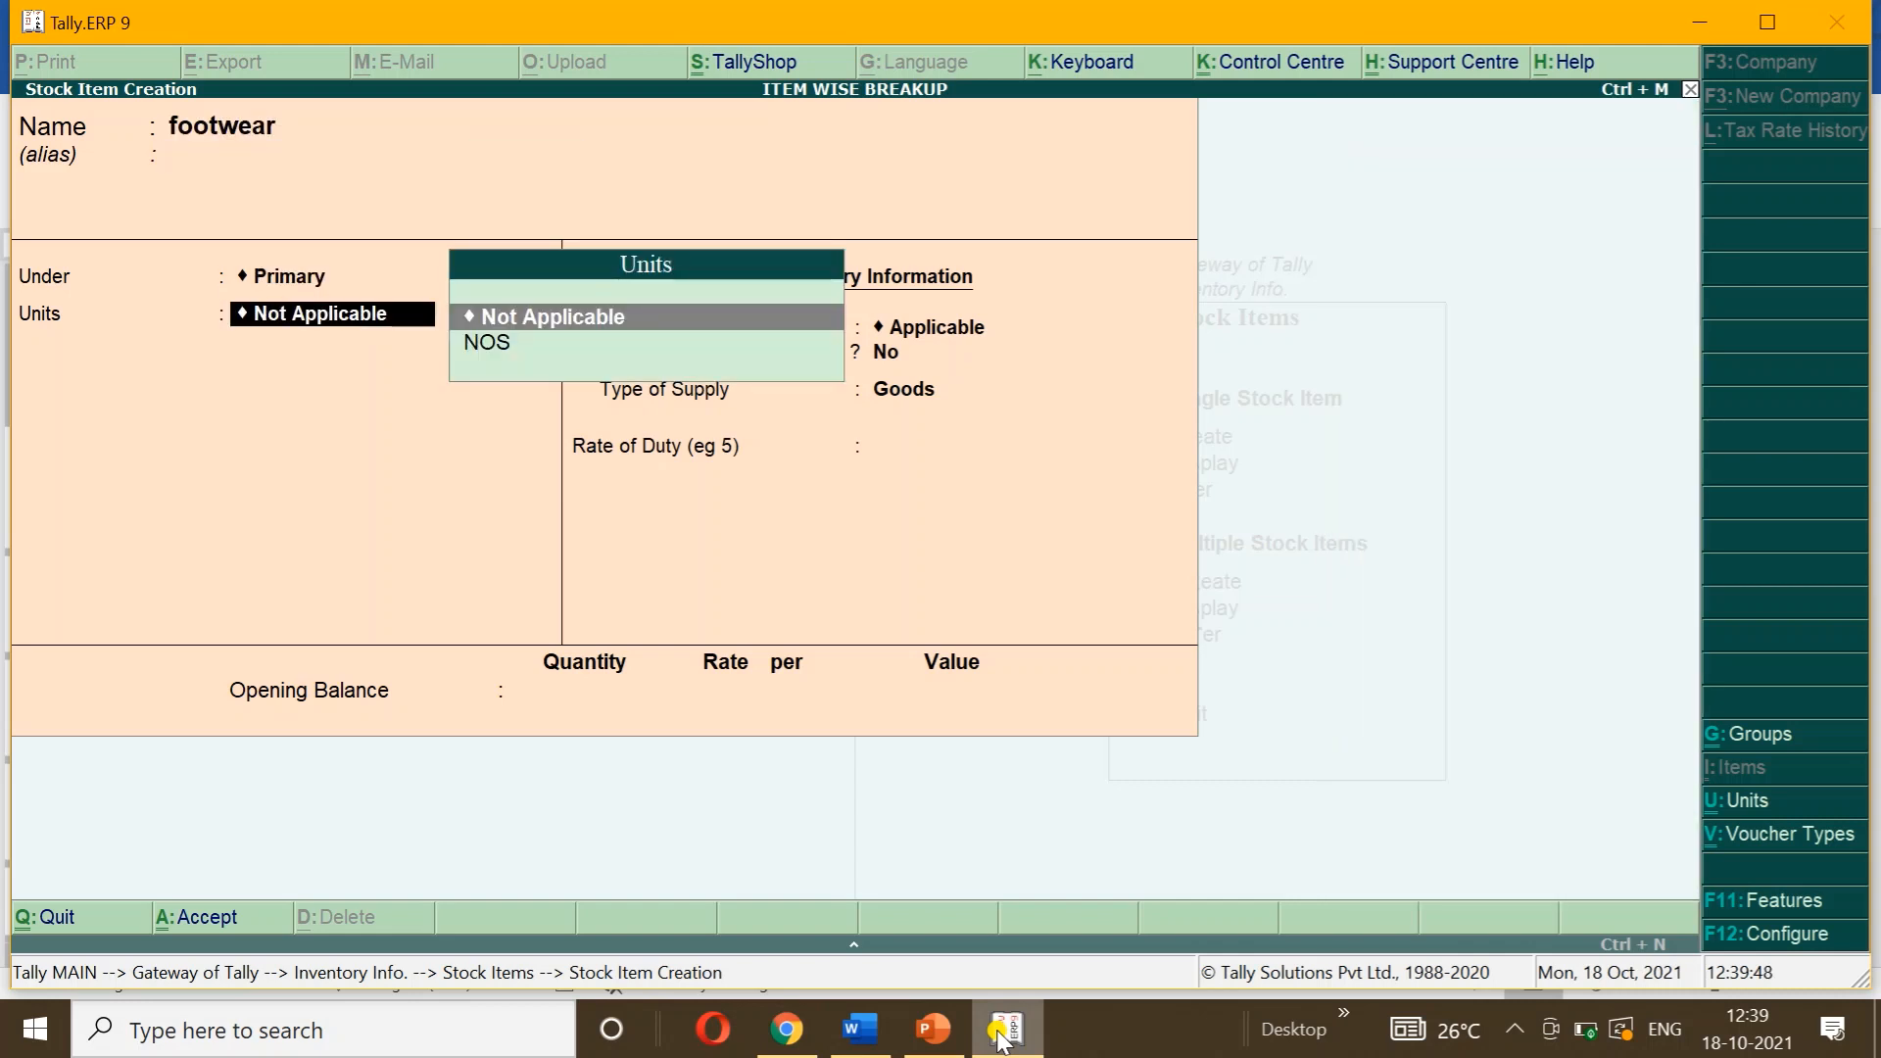
Step: Create the simple unit PAIR with UQC PRS-PAIRS and 0 decimal places, and assign it to footwear
{"action": "key", "text": "alt+c"}
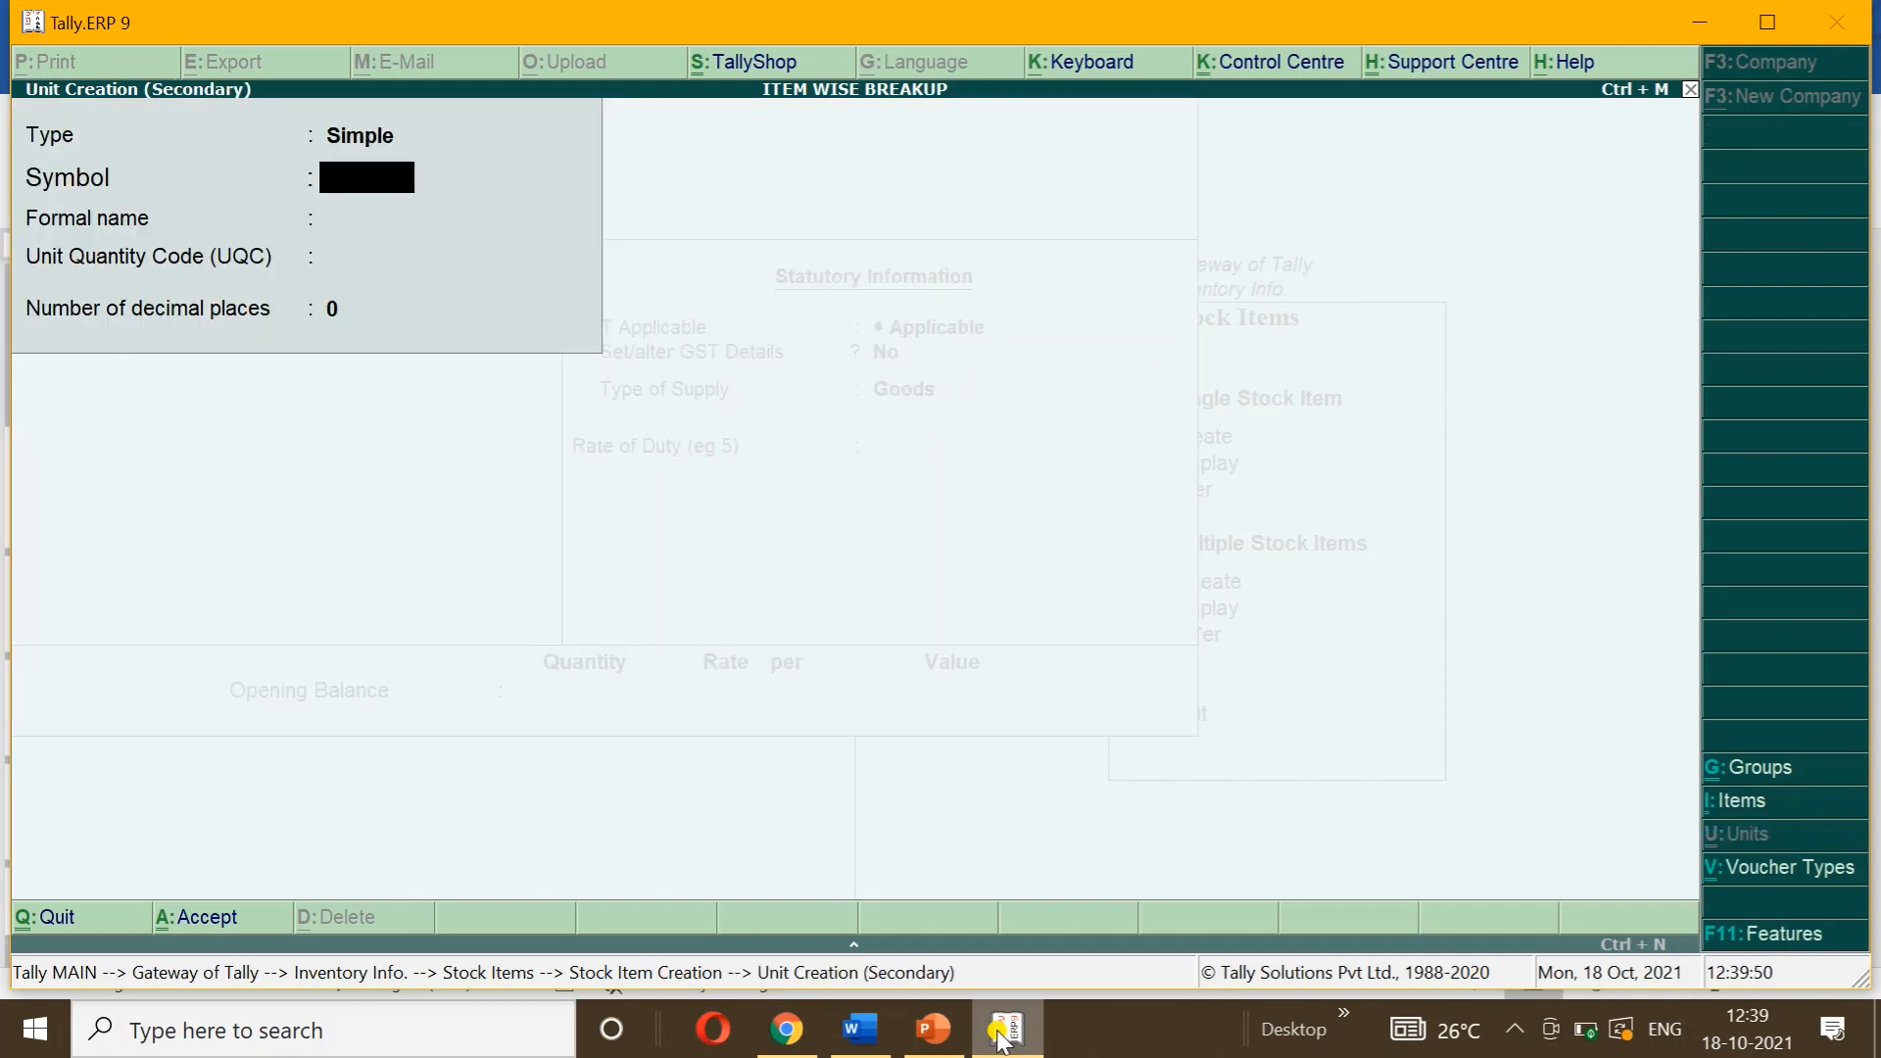
{"action": "type", "text": "PA"}
{"action": "key", "text": "Return"}
{"action": "key", "text": "Return"}
{"action": "type", "text": "PA"}
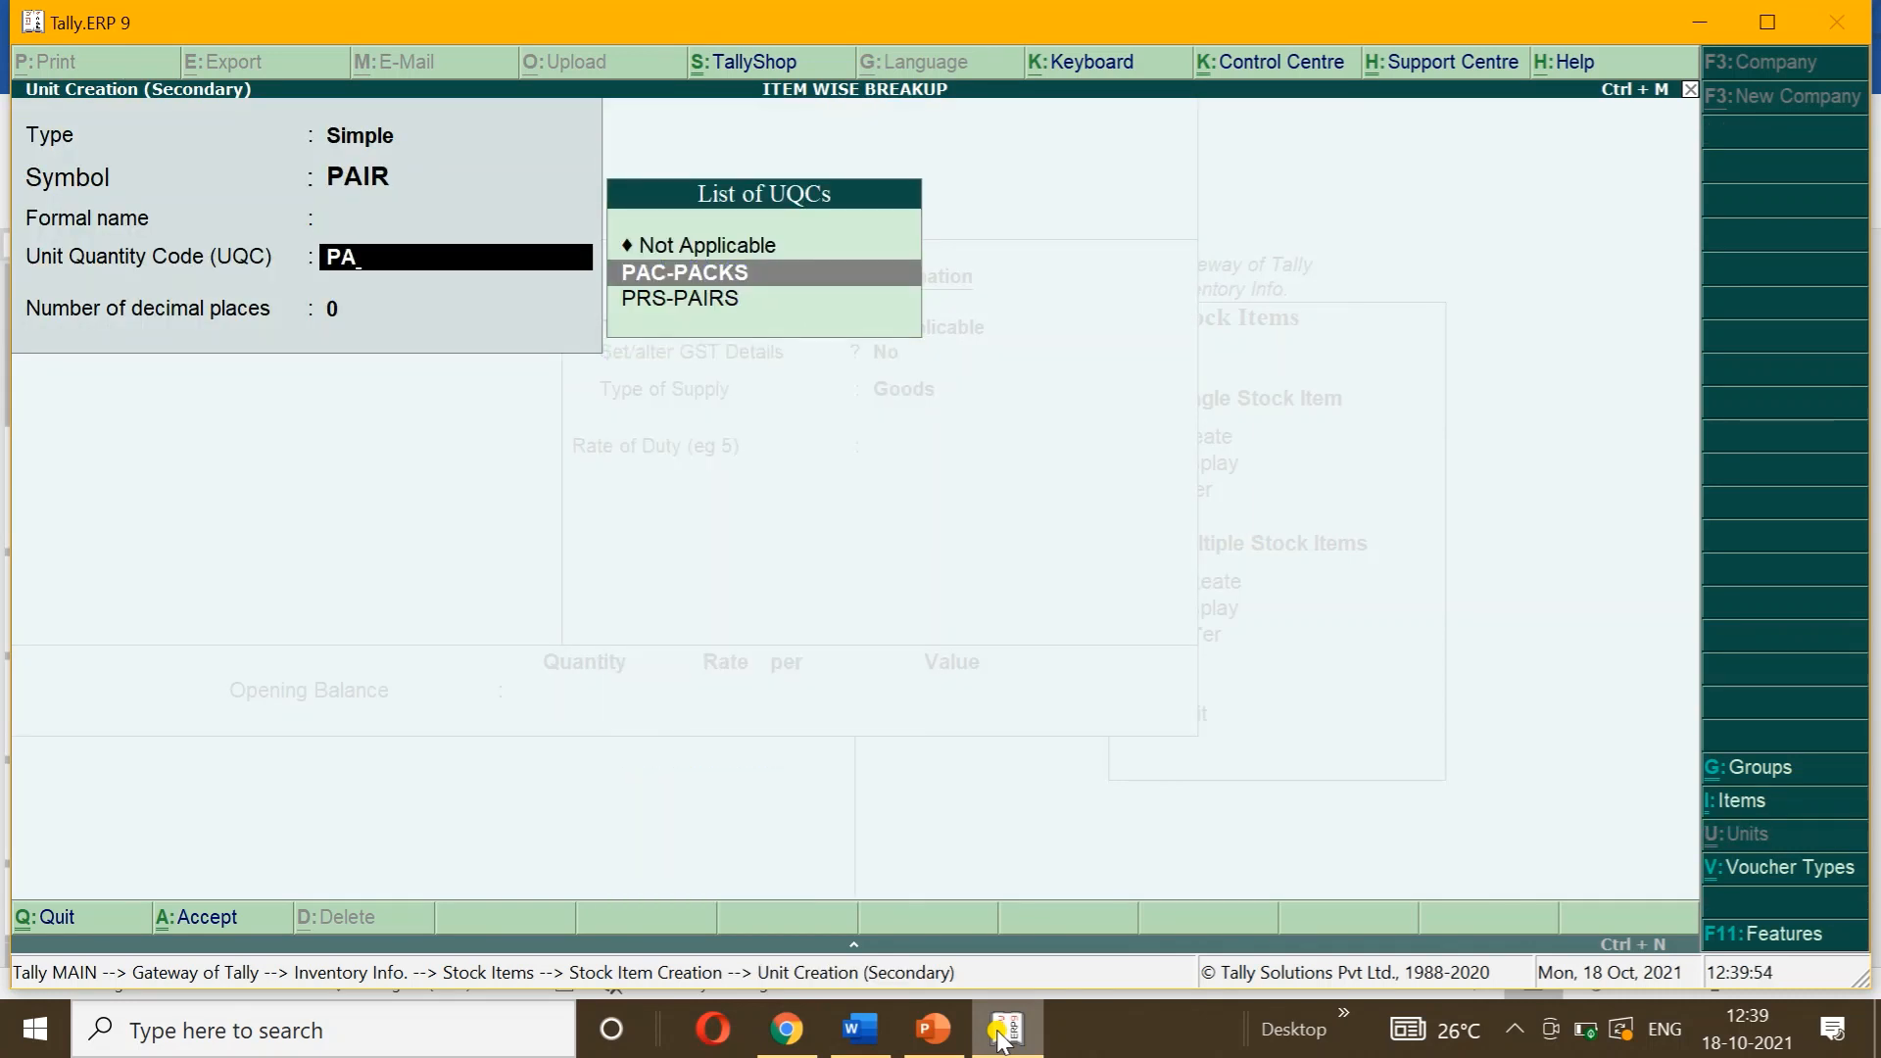
{"action": "key", "text": "Down"}
{"action": "key", "text": "Return"}
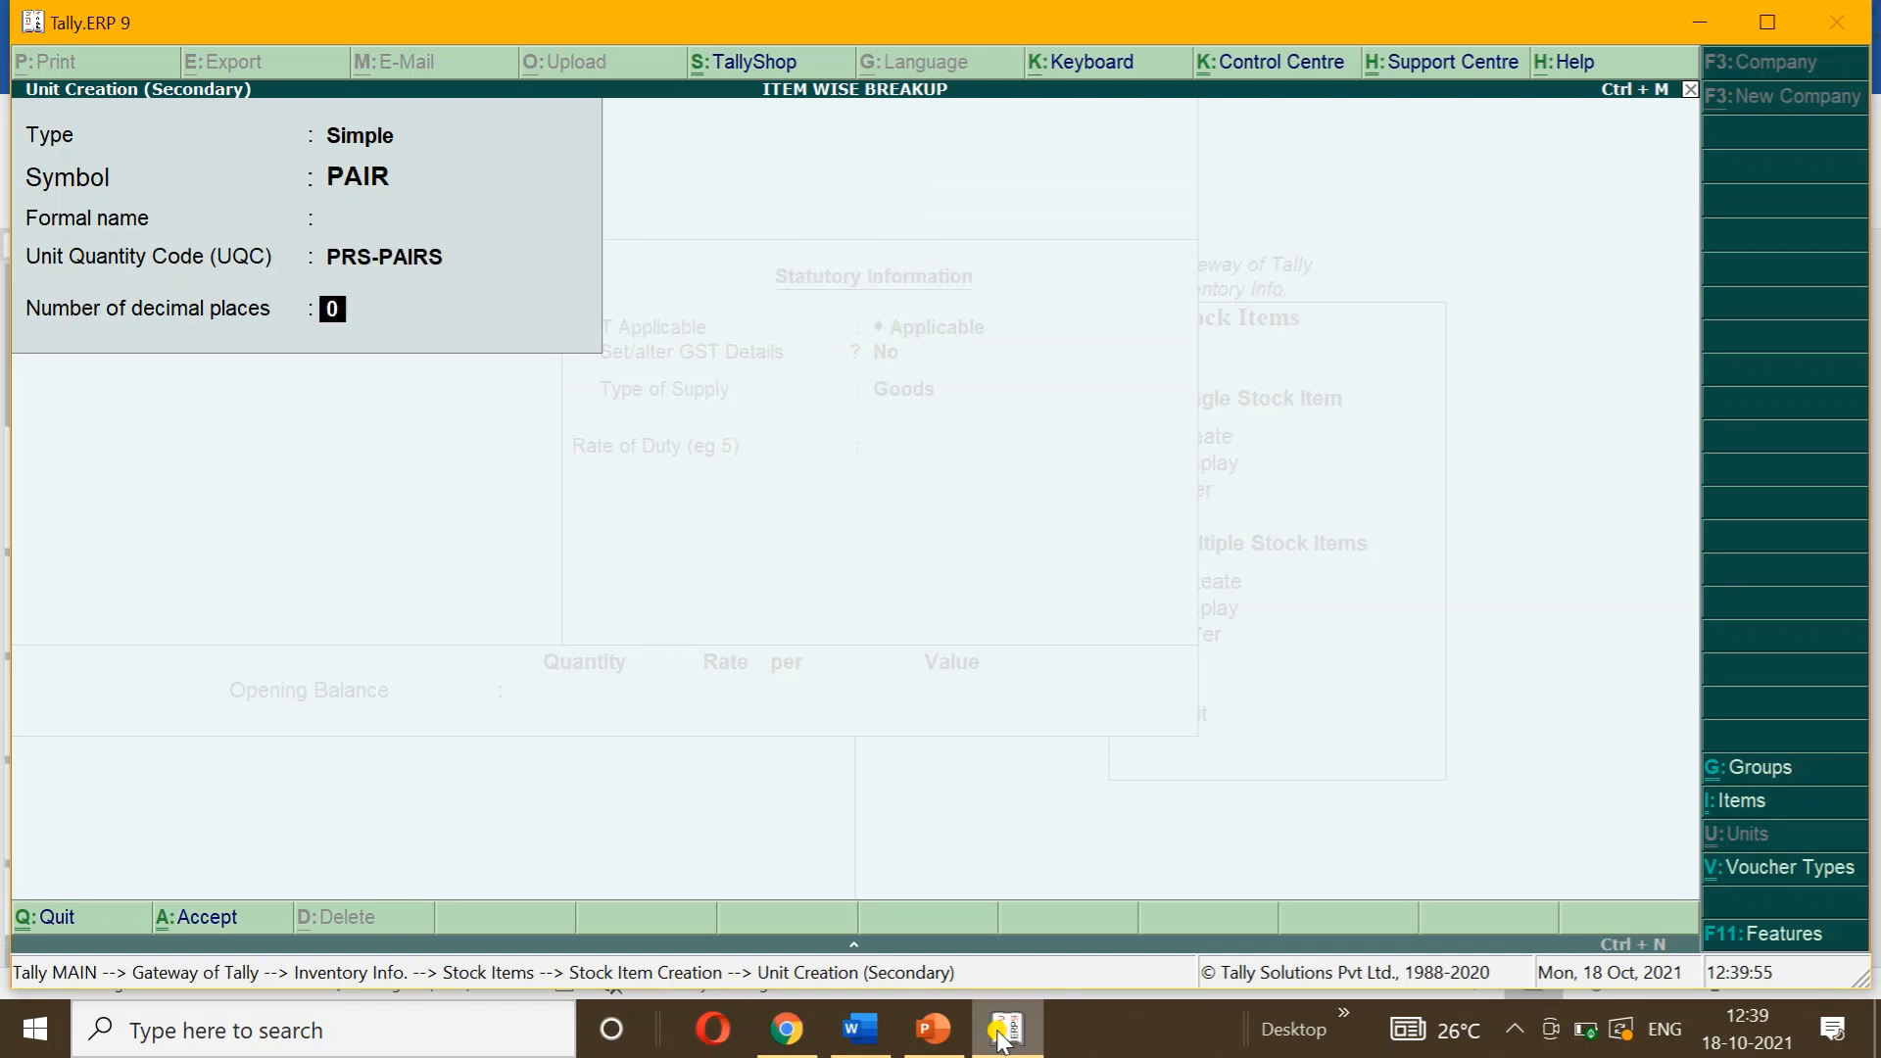
{"action": "key", "text": "Return"}
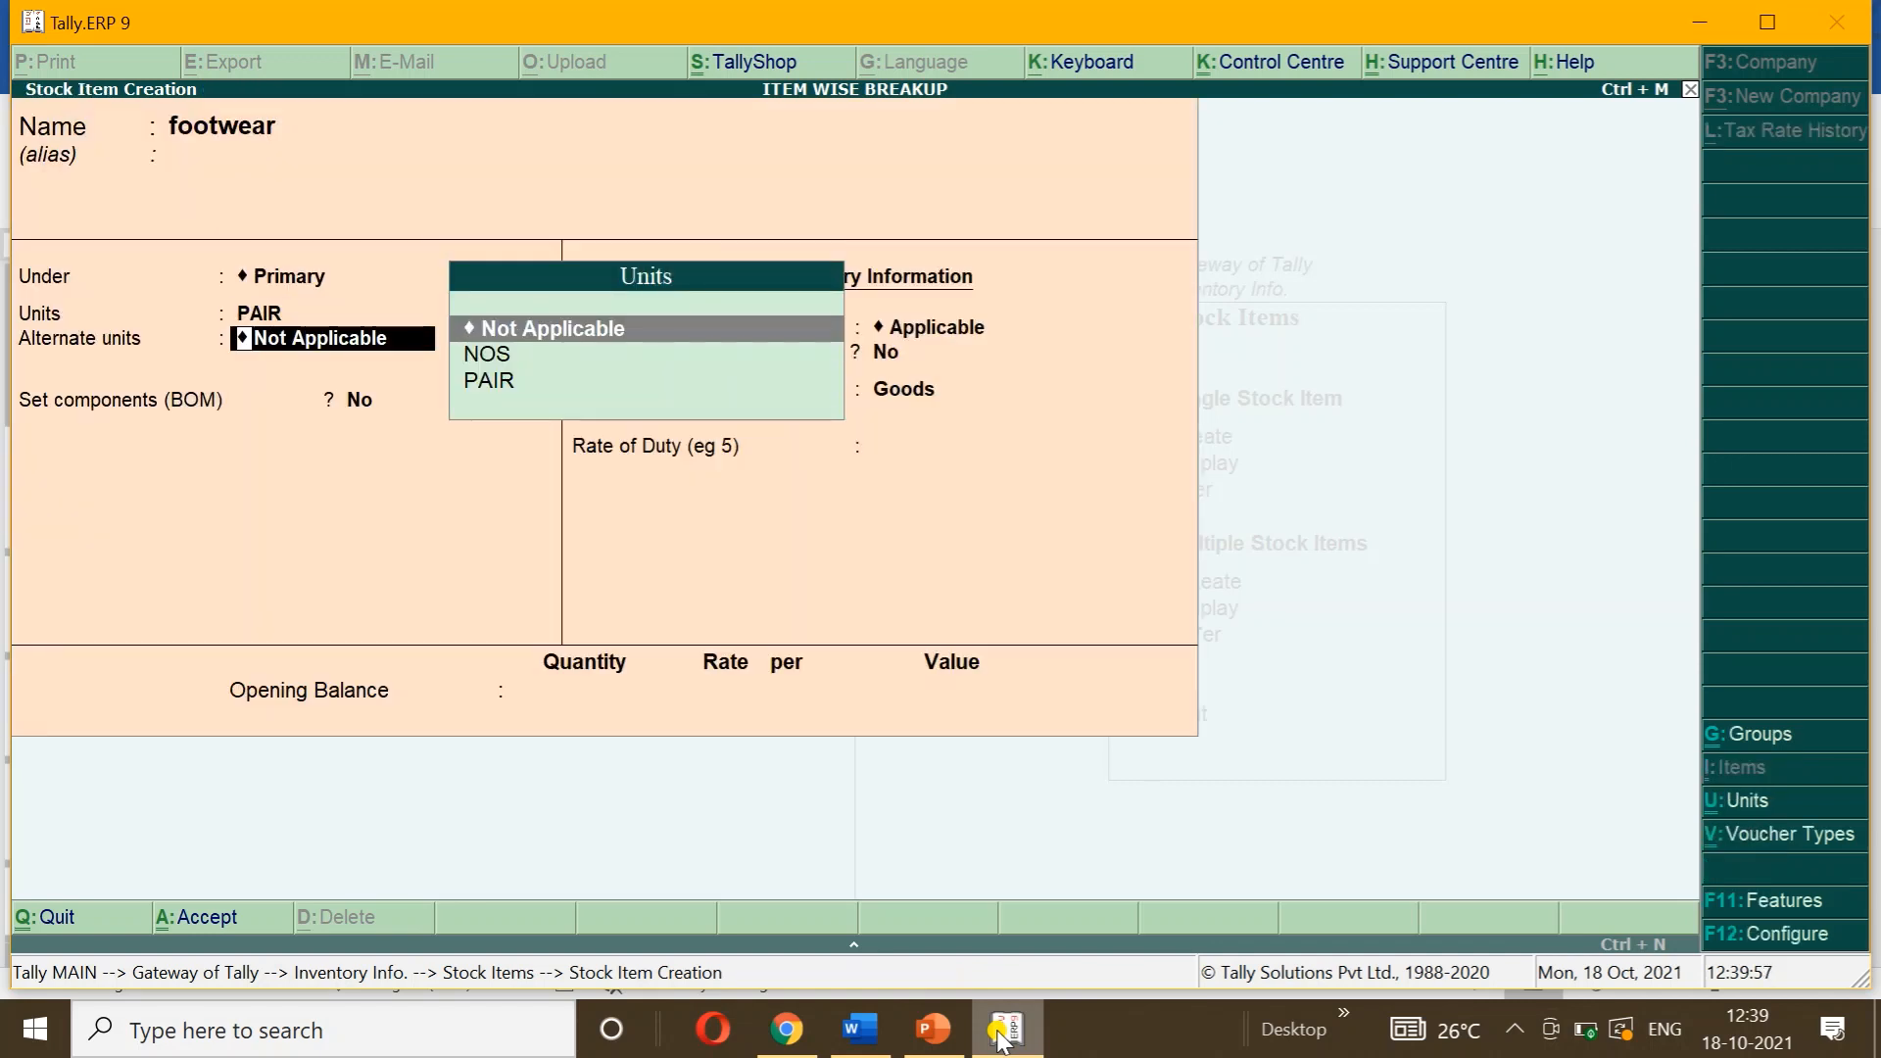
Step: Keep footwear's alternate units Not Applicable, enable setting its GST details, and enter the description FOOTWEAR
{"action": "key", "text": "Return"}
{"action": "key", "text": "Return"}
{"action": "key", "text": "Return"}
{"action": "key", "text": "y"}
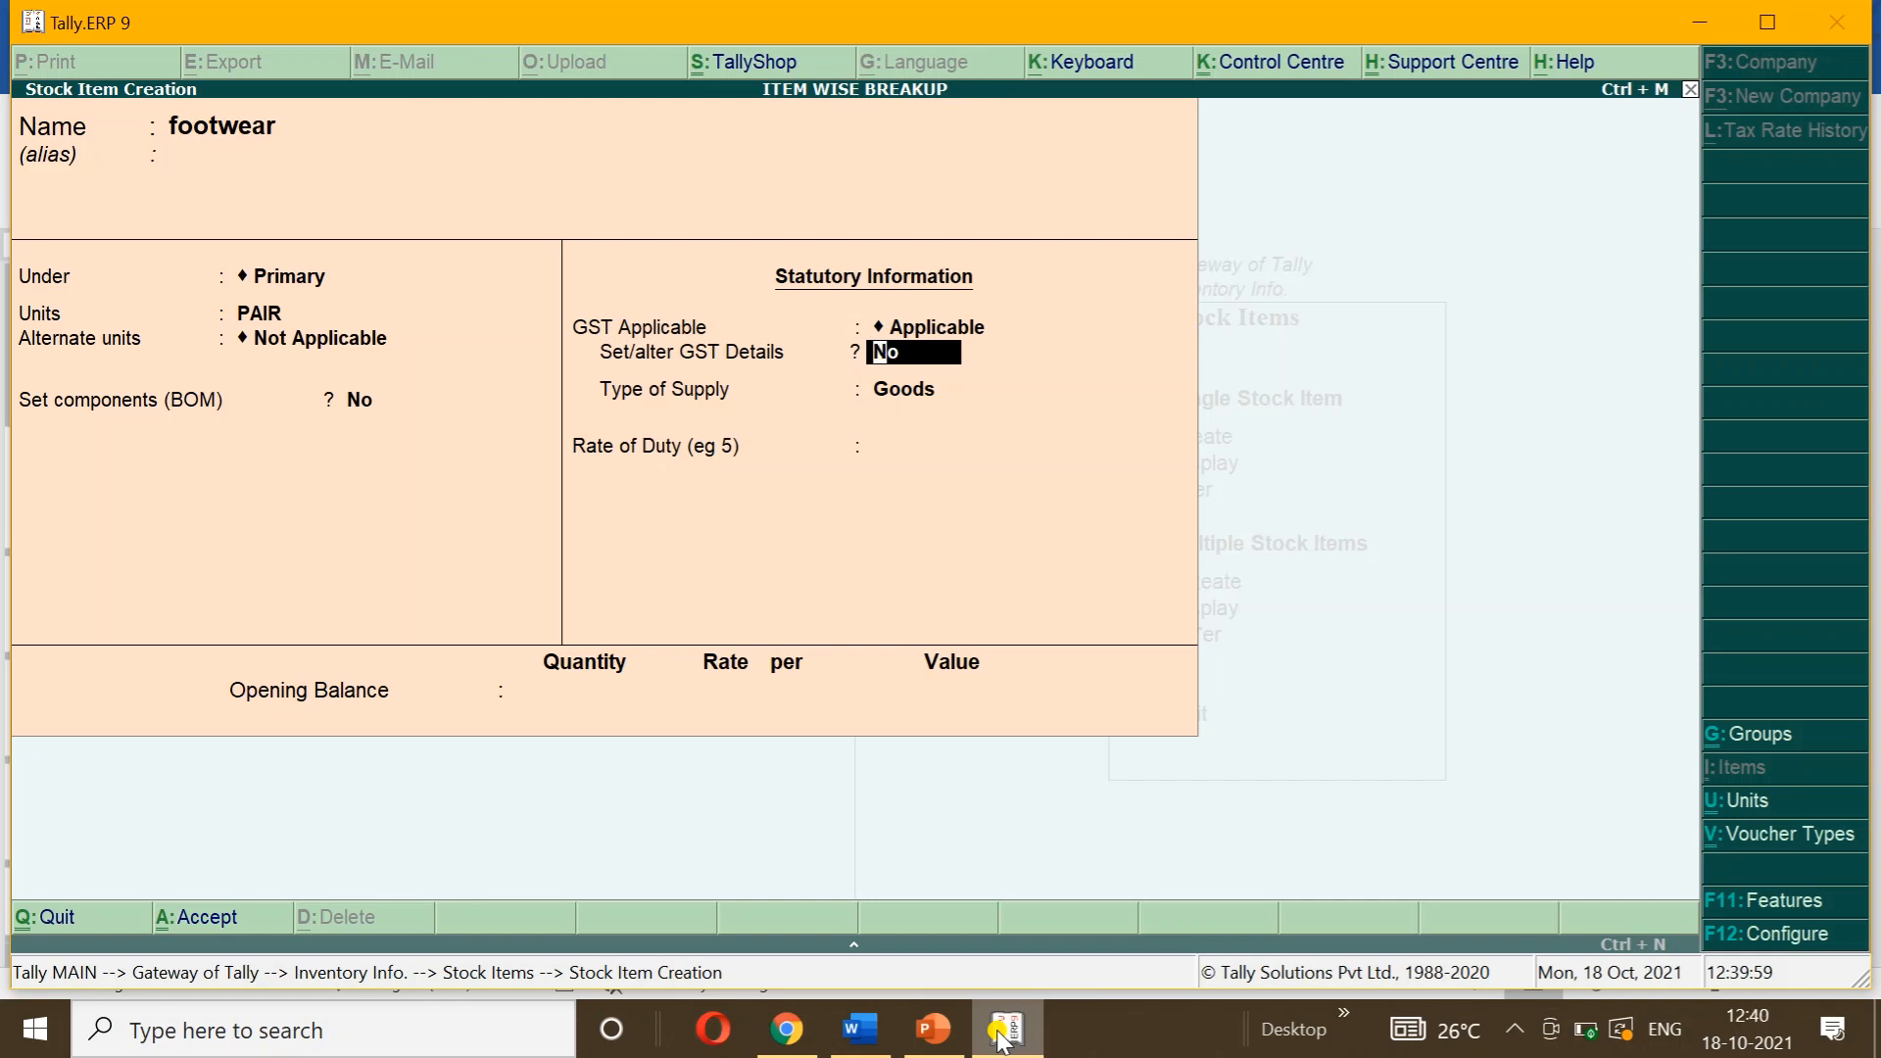
{"action": "type", "text": "FOOTWEAR"}
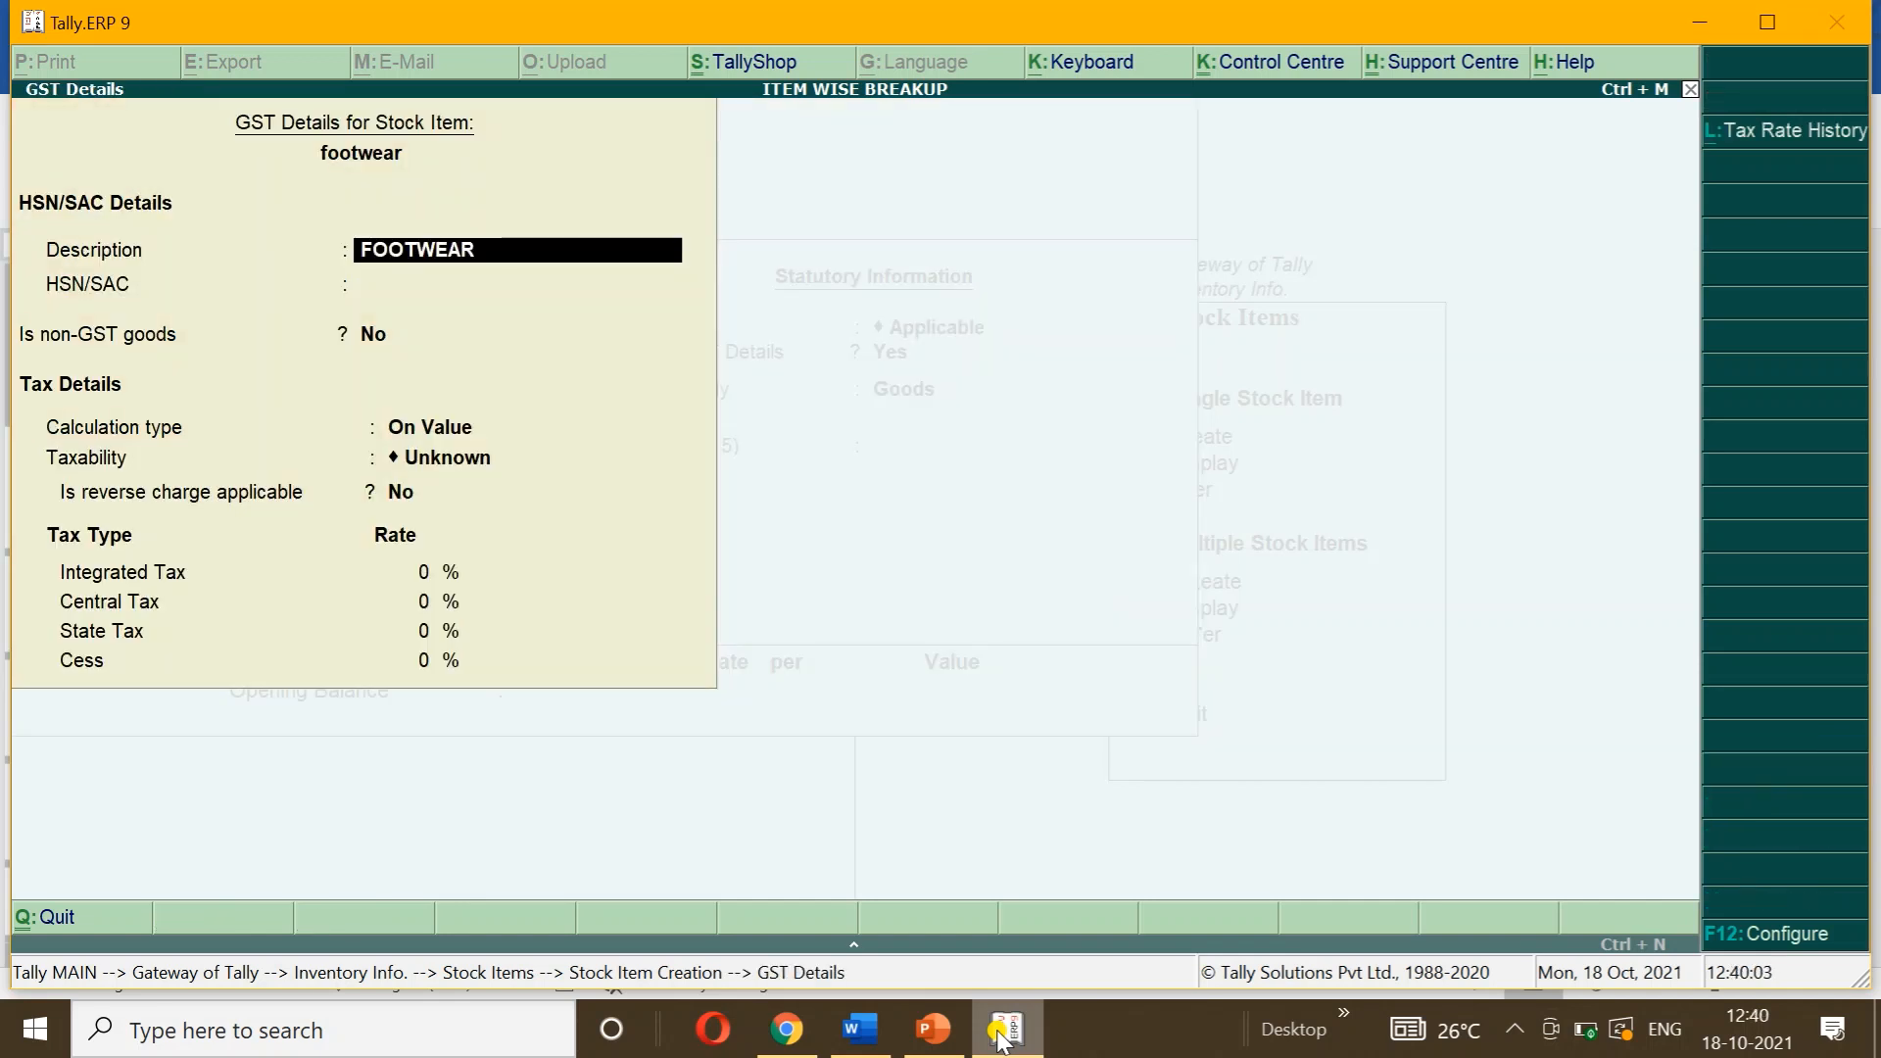
{"action": "key", "text": "Return"}
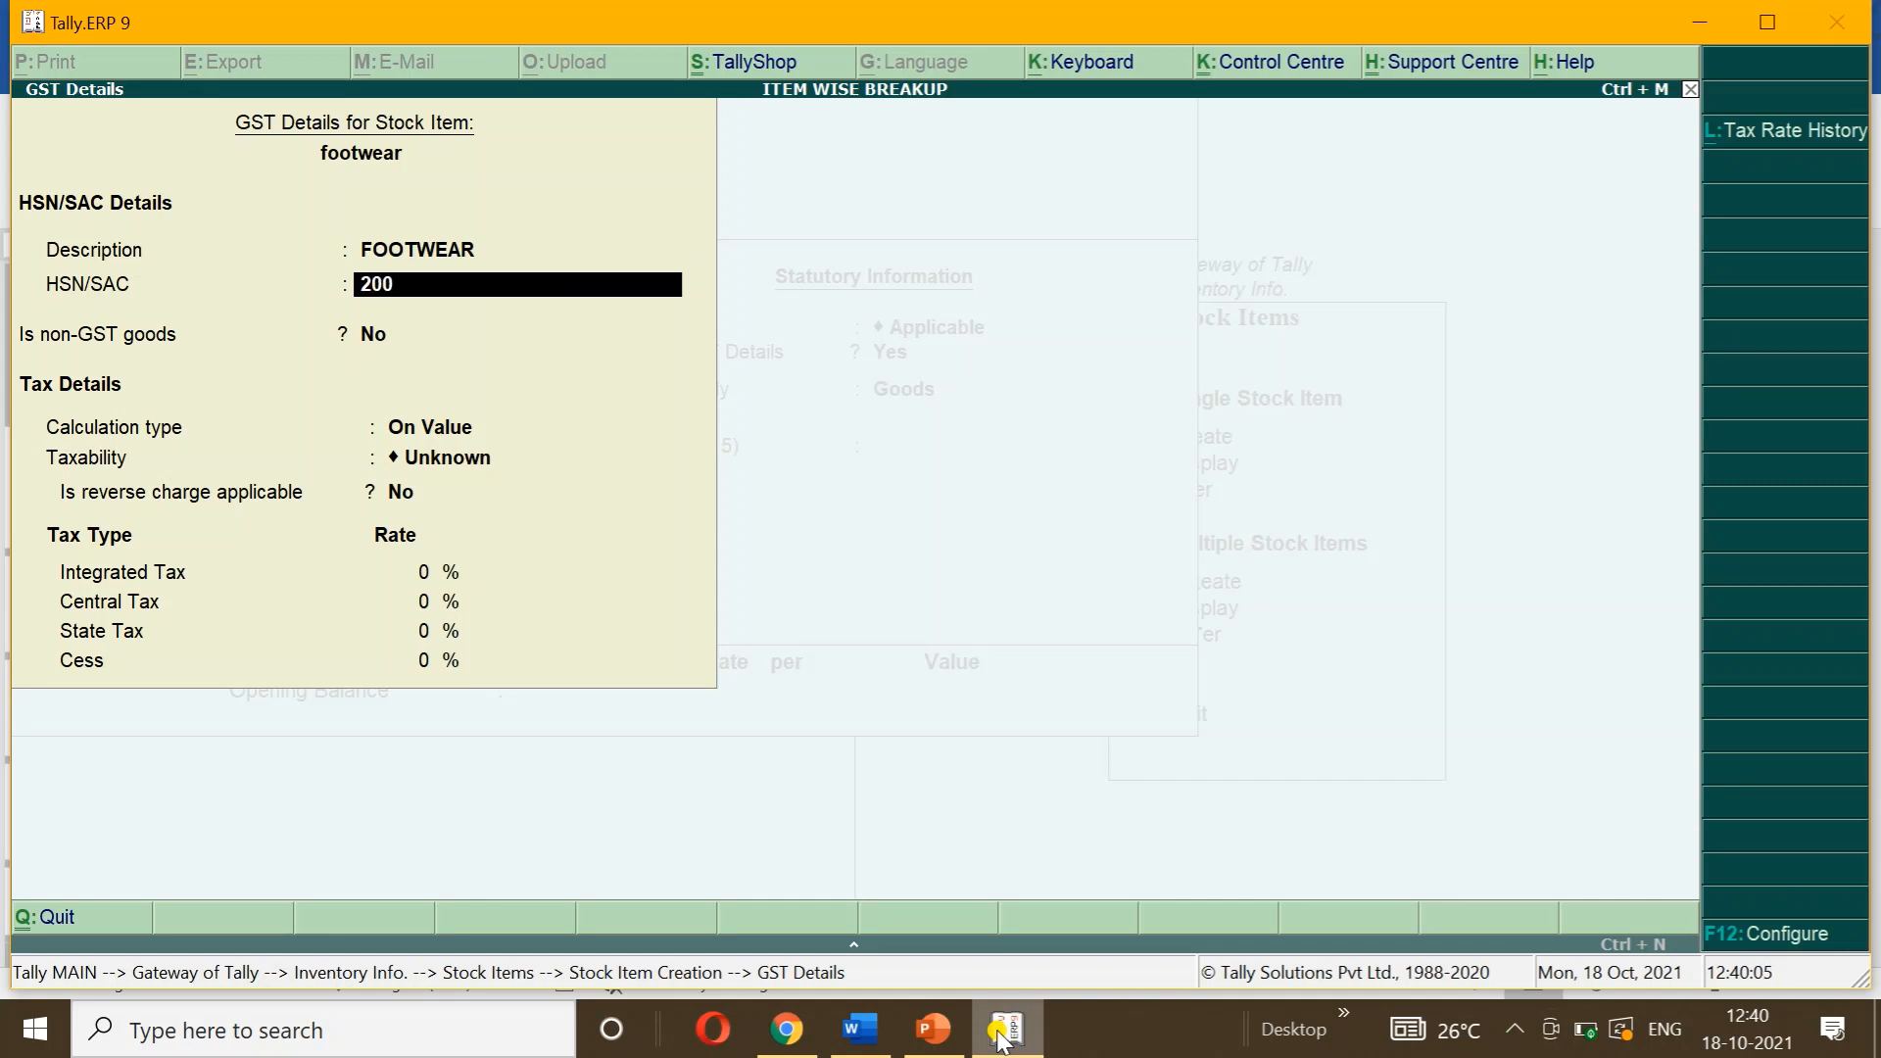
Step: Enter HSN/SAC 2002010 for footwear, set its taxability to Taxable, and leave reverse charge at No
{"action": "key", "text": "Return"}
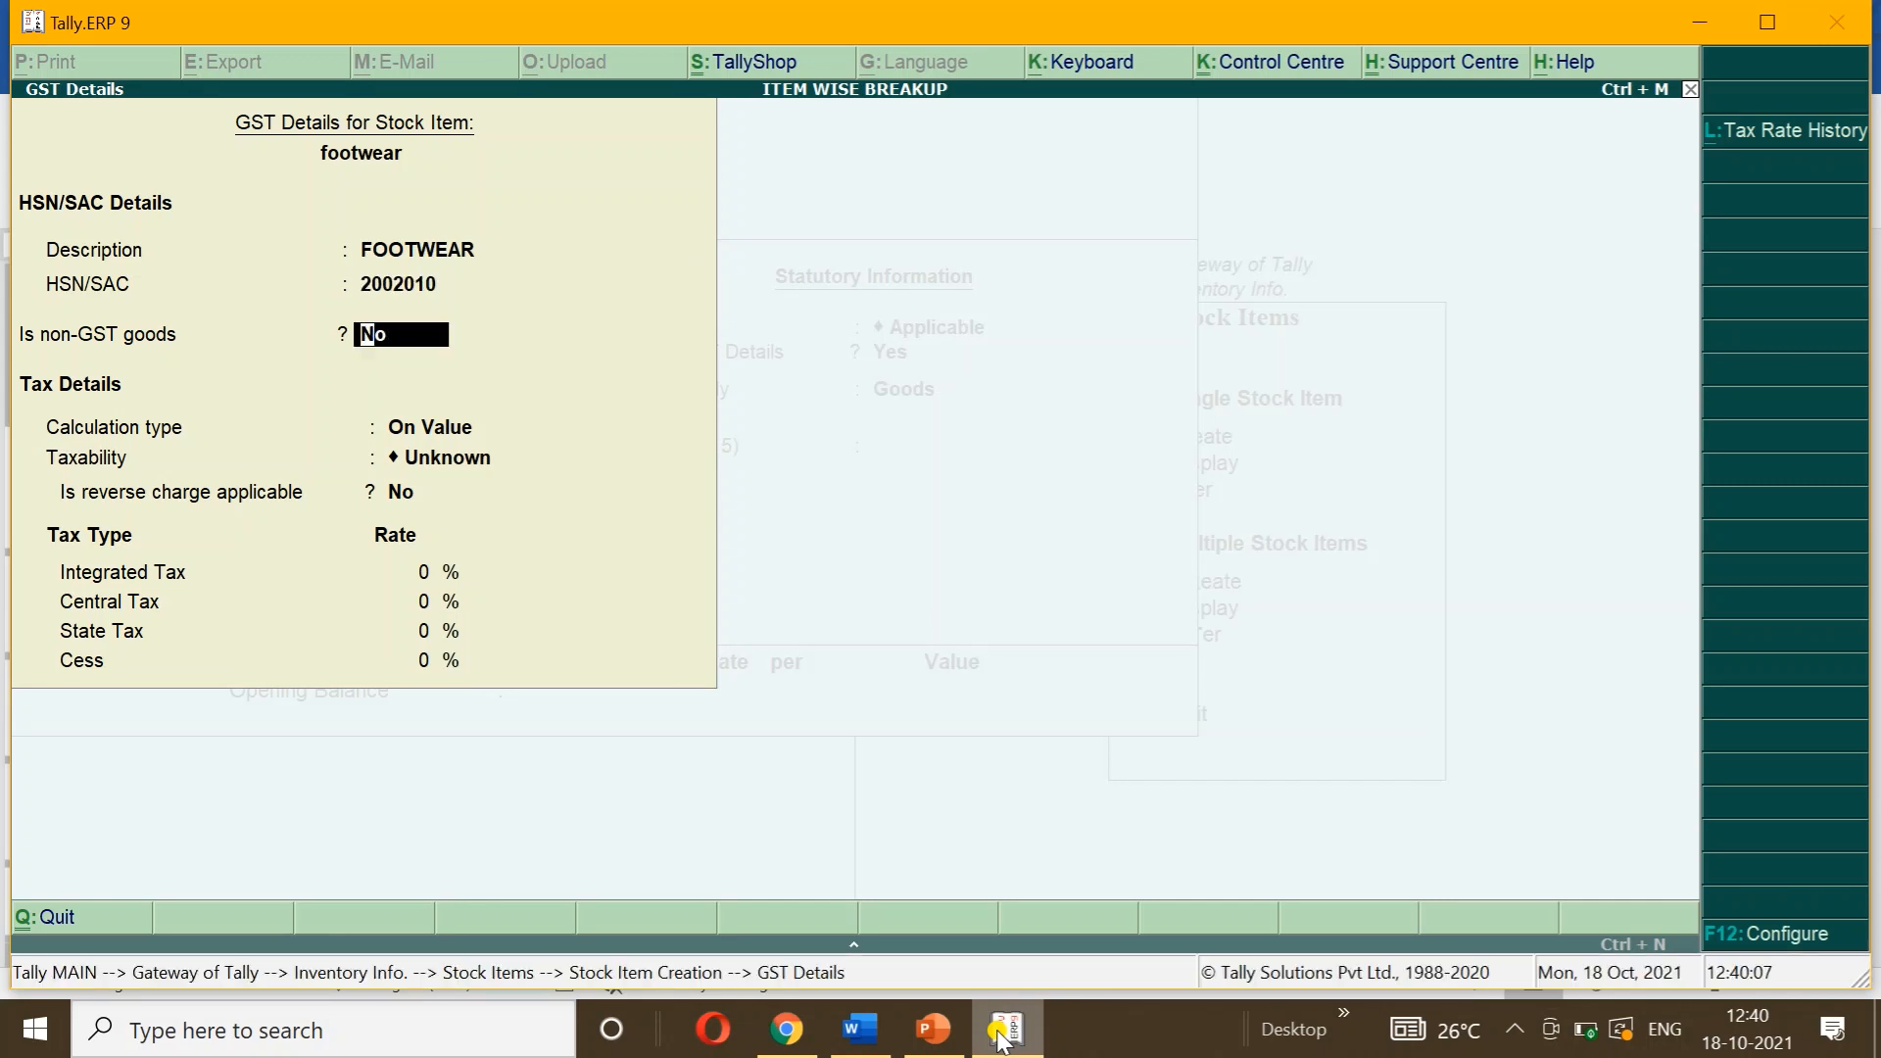
{"action": "key", "text": "Return"}
{"action": "key", "text": "Return"}
{"action": "key", "text": "Down"}
{"action": "key", "text": "Down"}
{"action": "key", "text": "Down"}
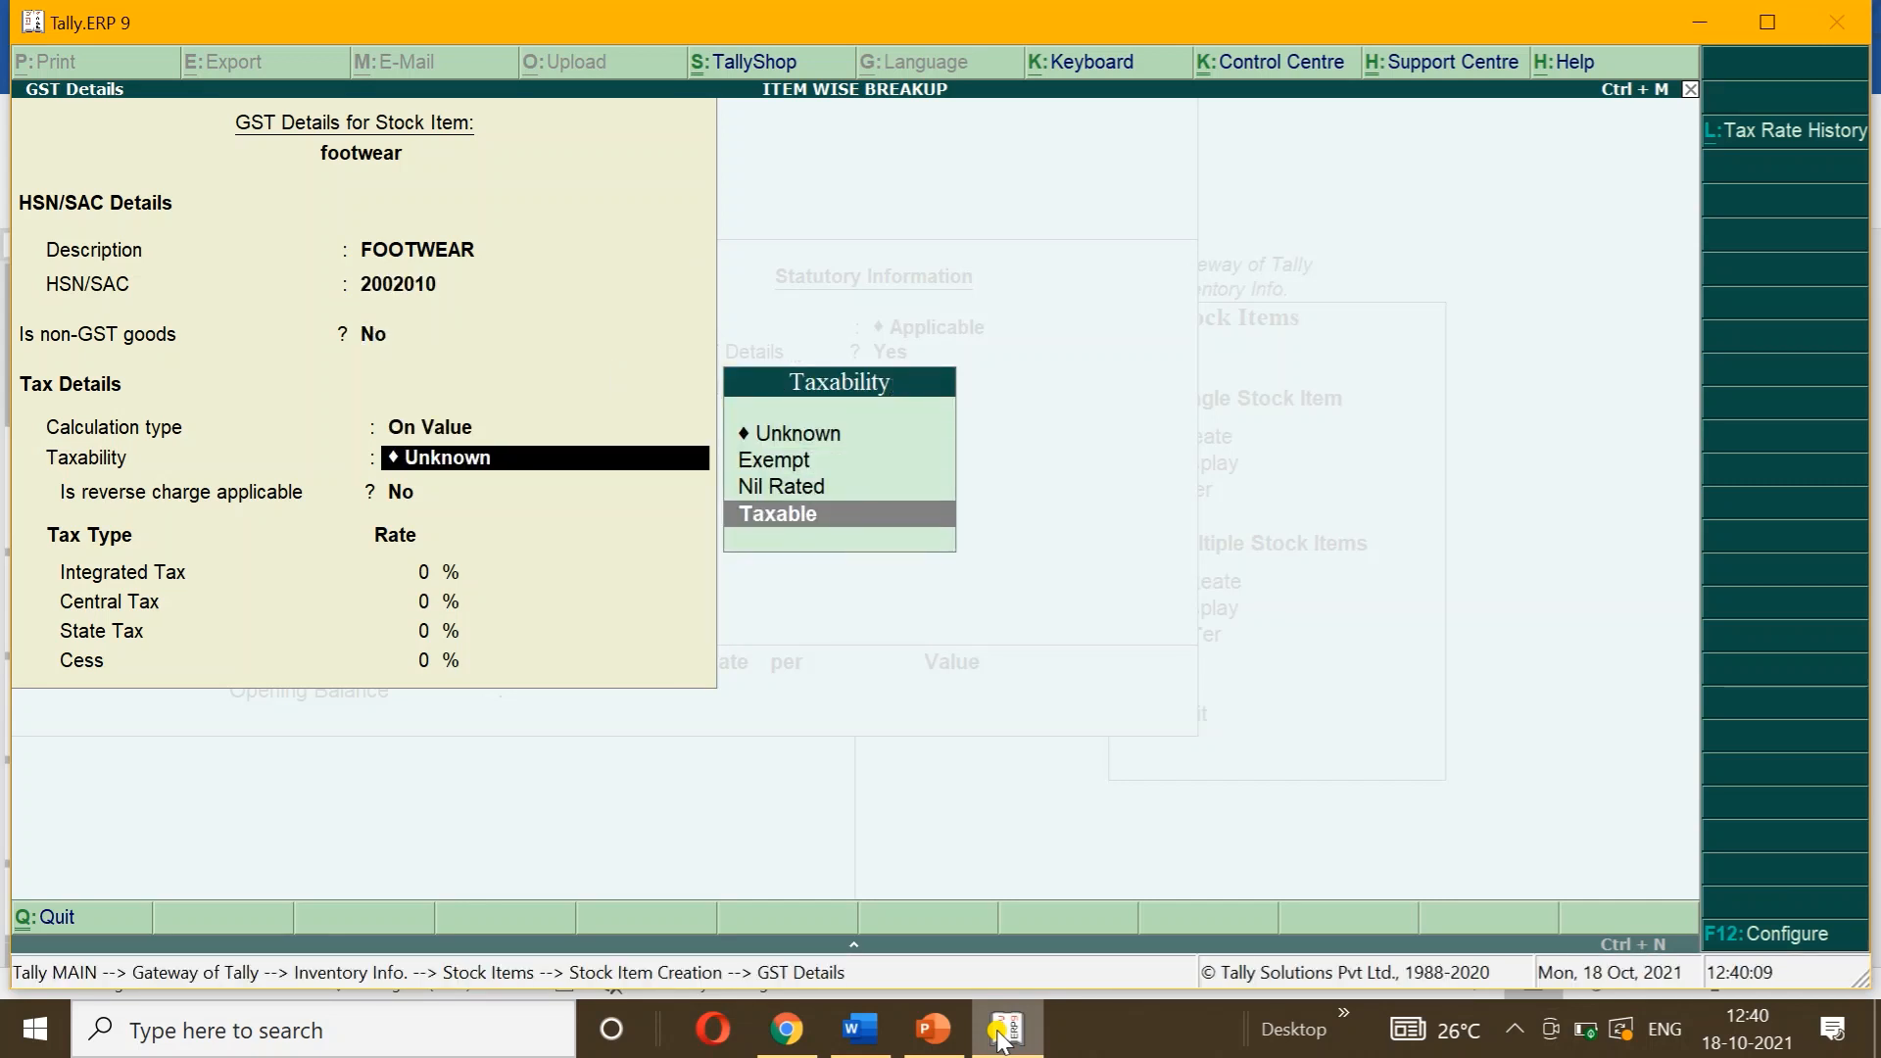
{"action": "key", "text": "Return"}
{"action": "key", "text": "Return"}
Step: Enter footwear's GST rate from the Word table as integrated tax, accept the GST details, and keep the supply type Goods
{"action": "left_click", "coordinate": [859, 1028]}
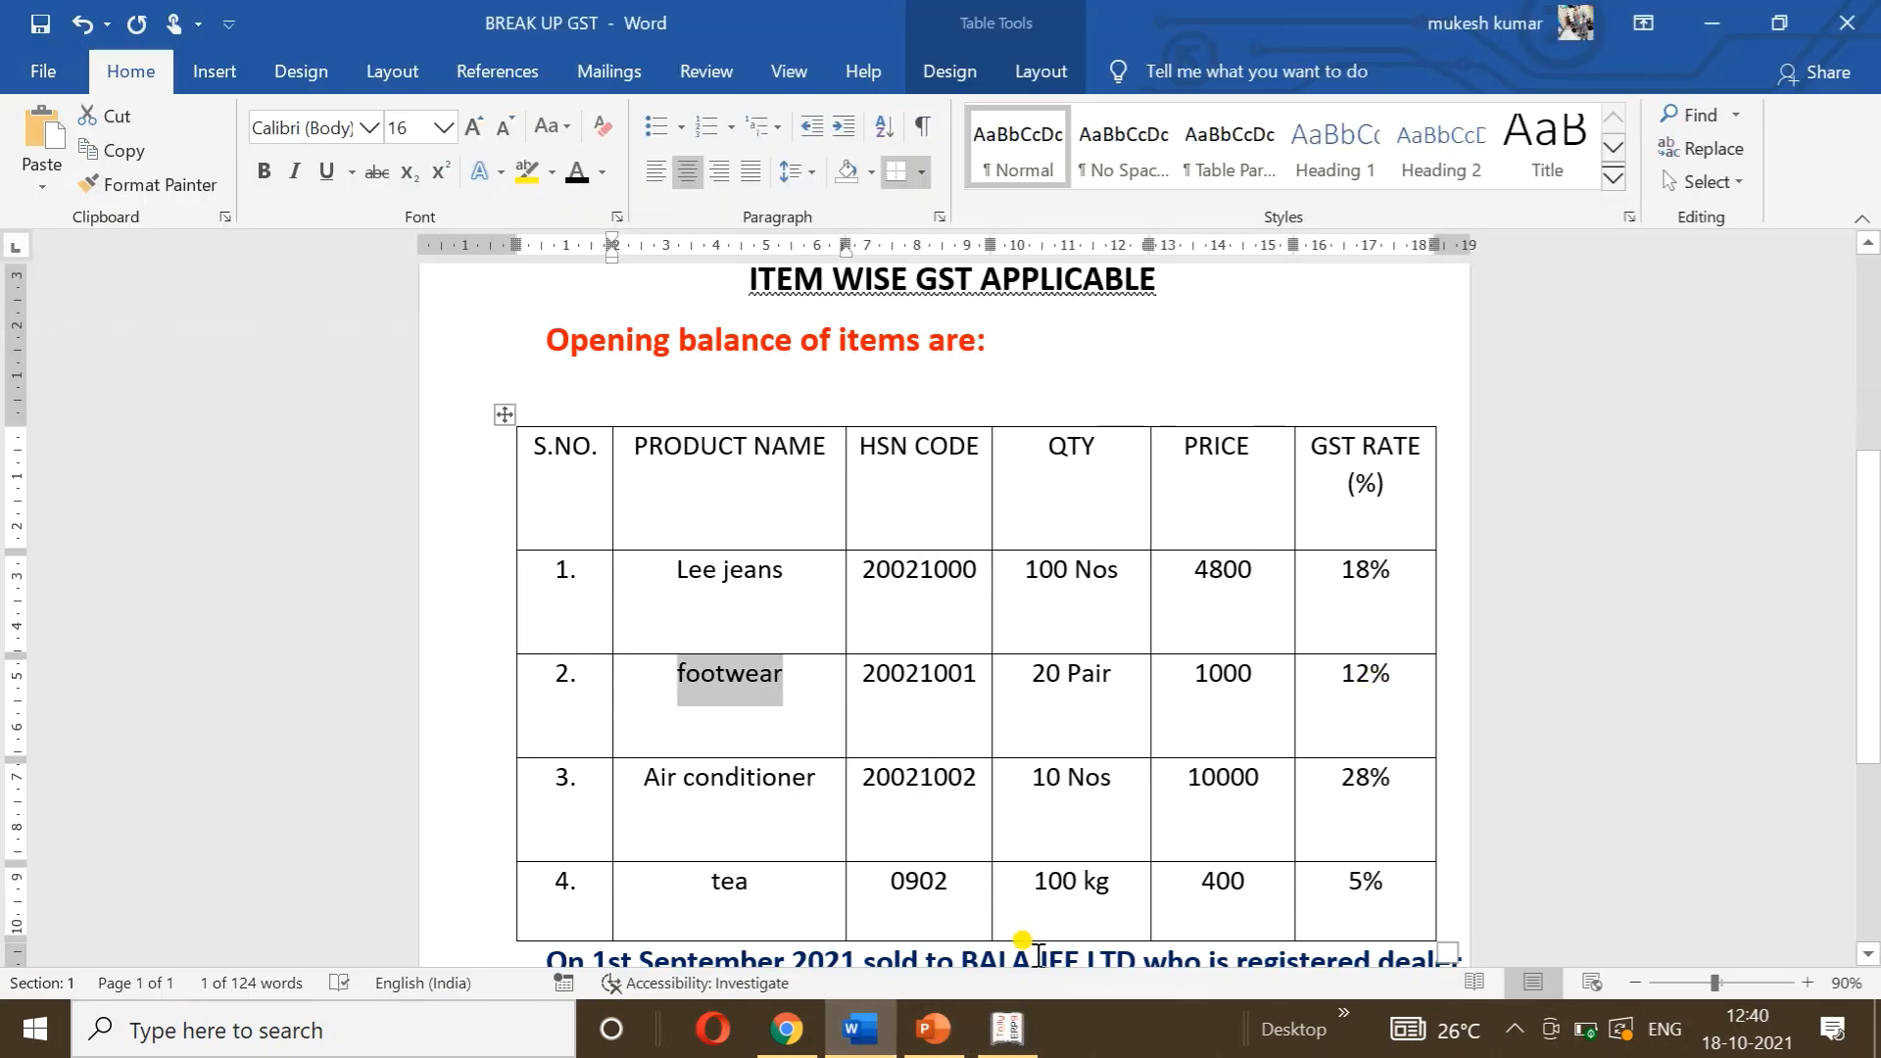
{"action": "left_click", "coordinate": [878, 1033]}
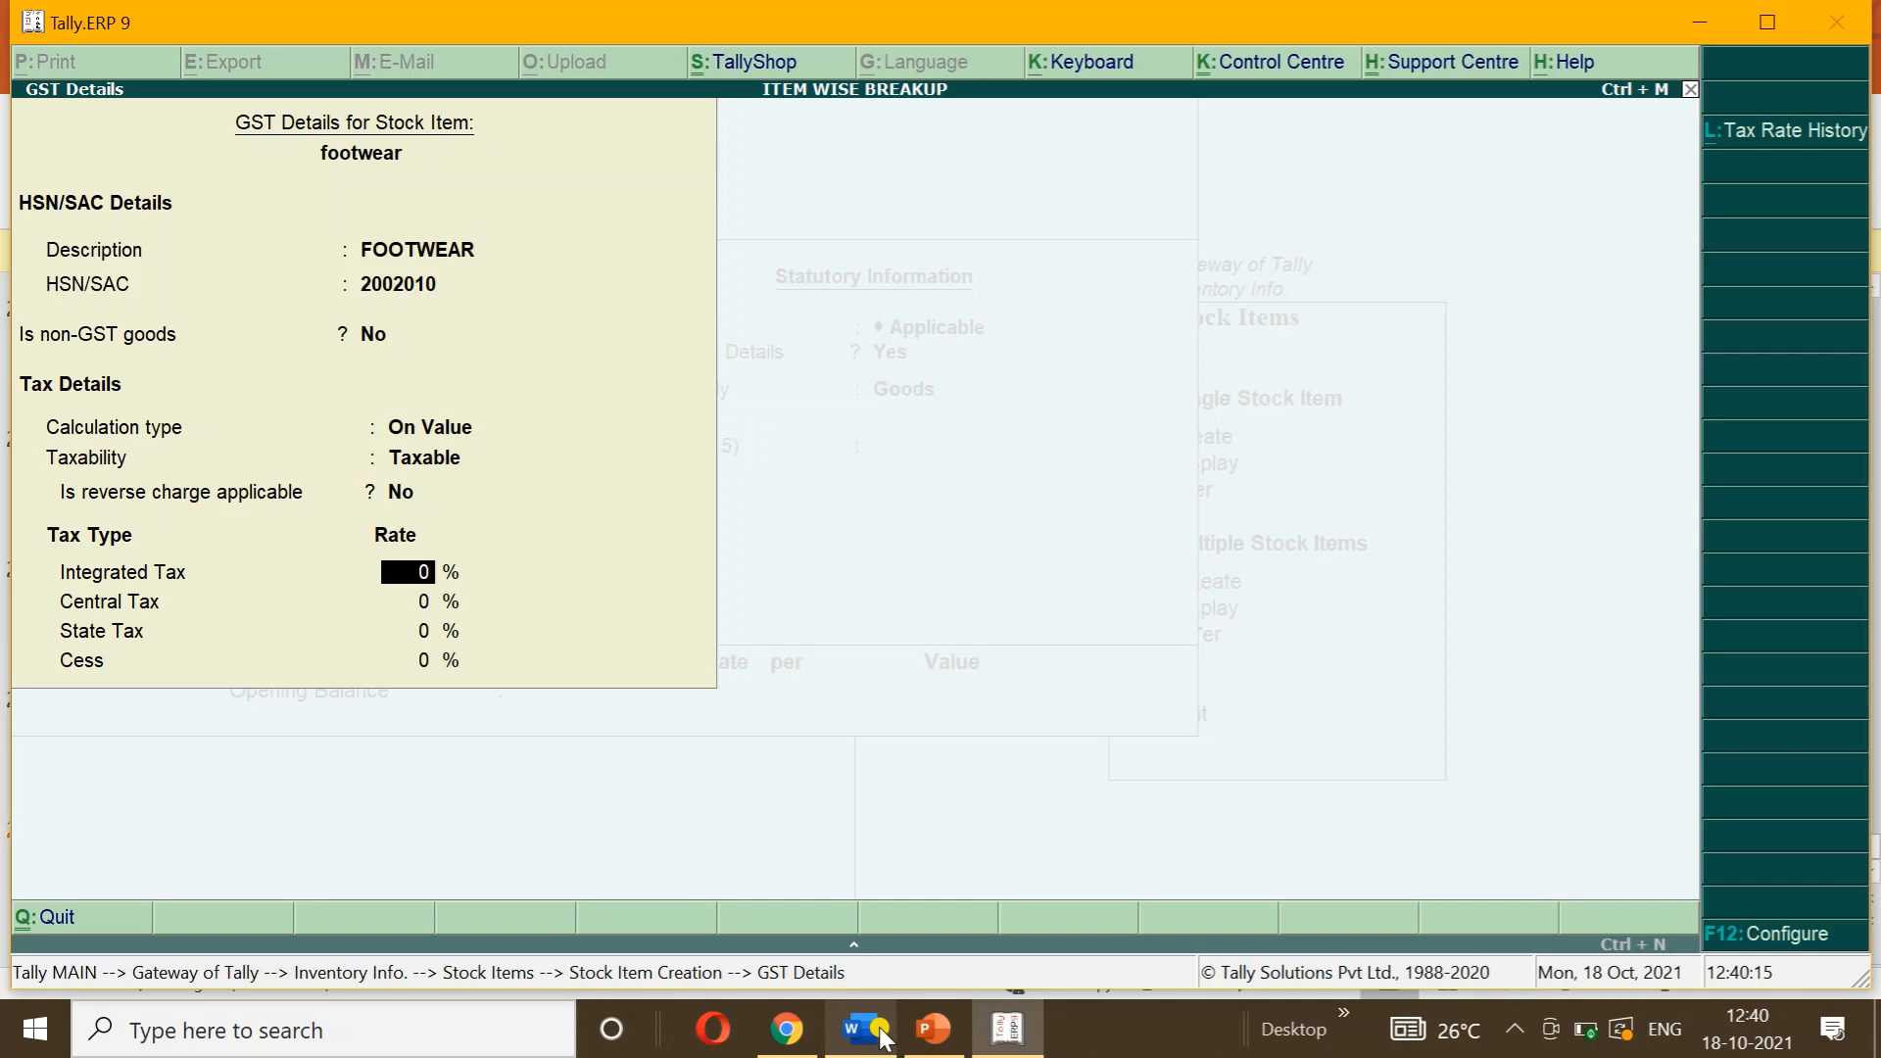
{"action": "key", "text": "Return"}
{"action": "key", "text": "Return"}
{"action": "key", "text": "Return"}
{"action": "key", "text": "Return"}
{"action": "key", "text": "Return"}
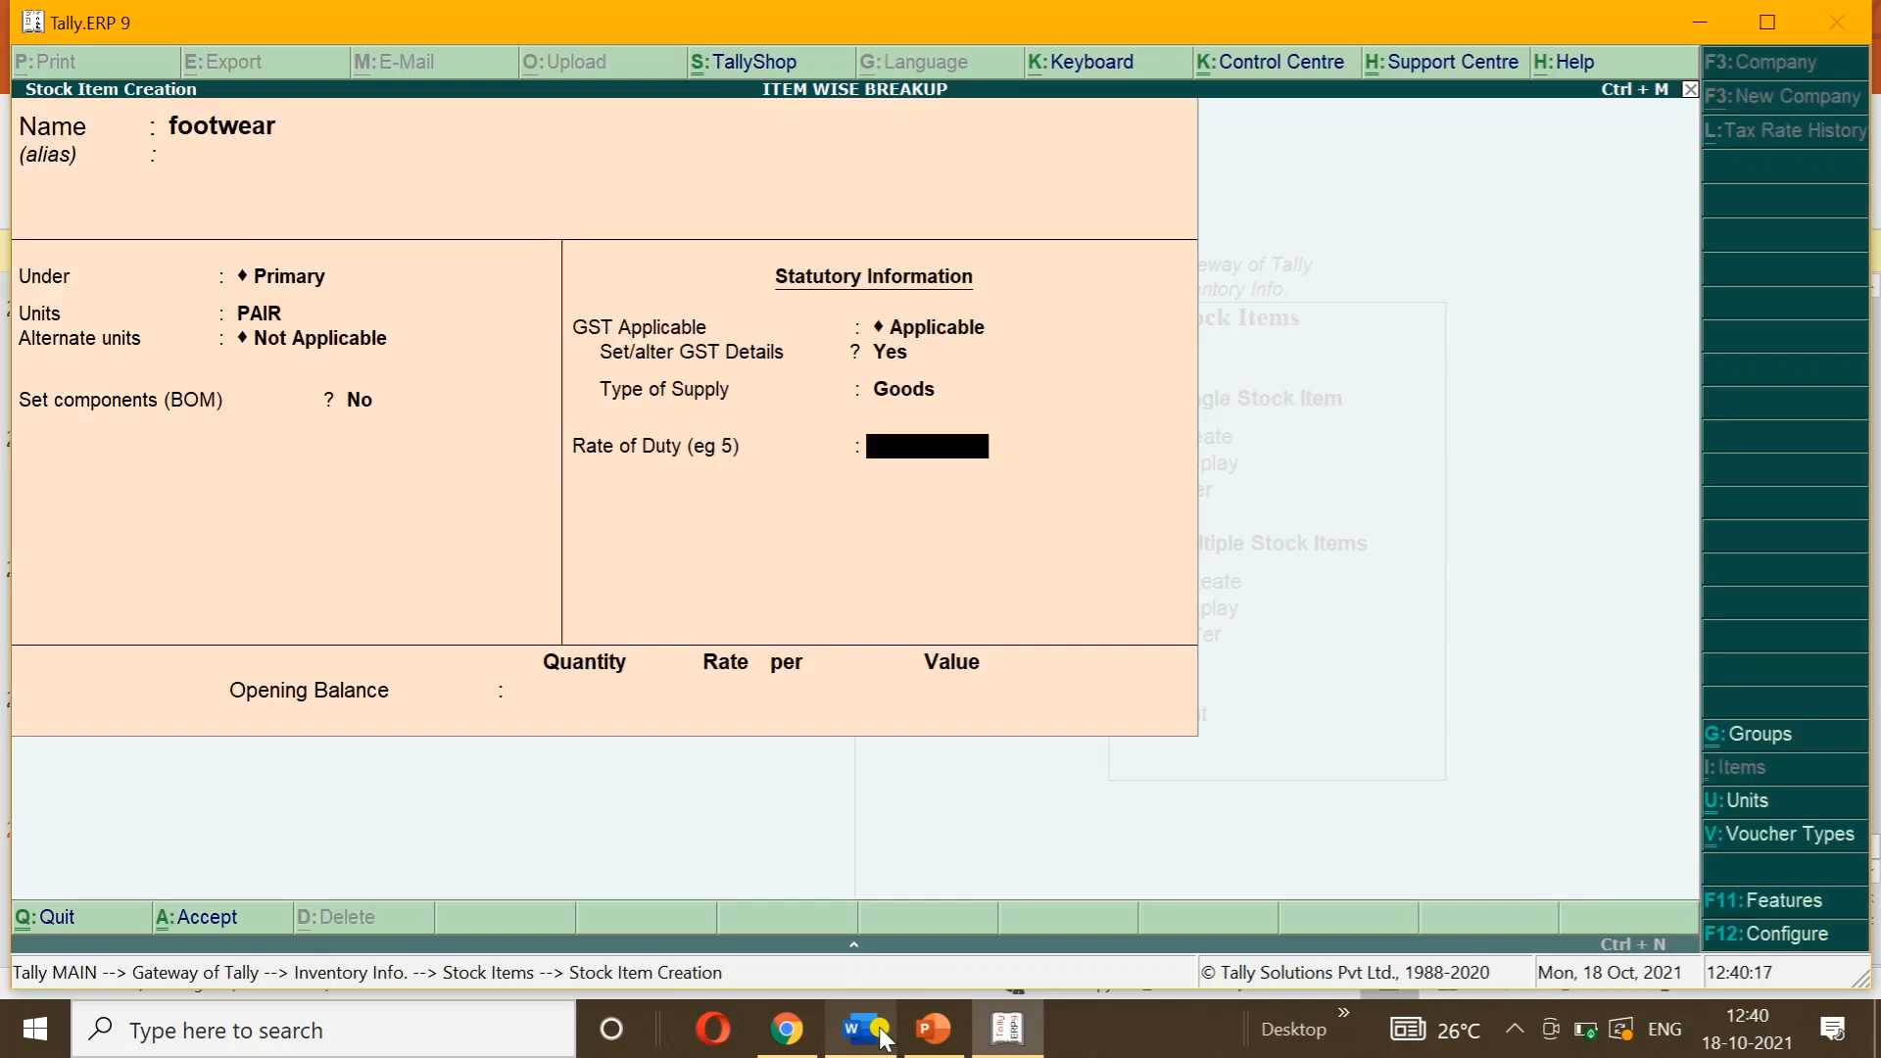
Step: Enter footwear's opening balance from the Word table as 20 PAIR at a rate of 1,000, and save the stock item
{"action": "key", "text": "Return"}
{"action": "left_click", "coordinate": [878, 1034]}
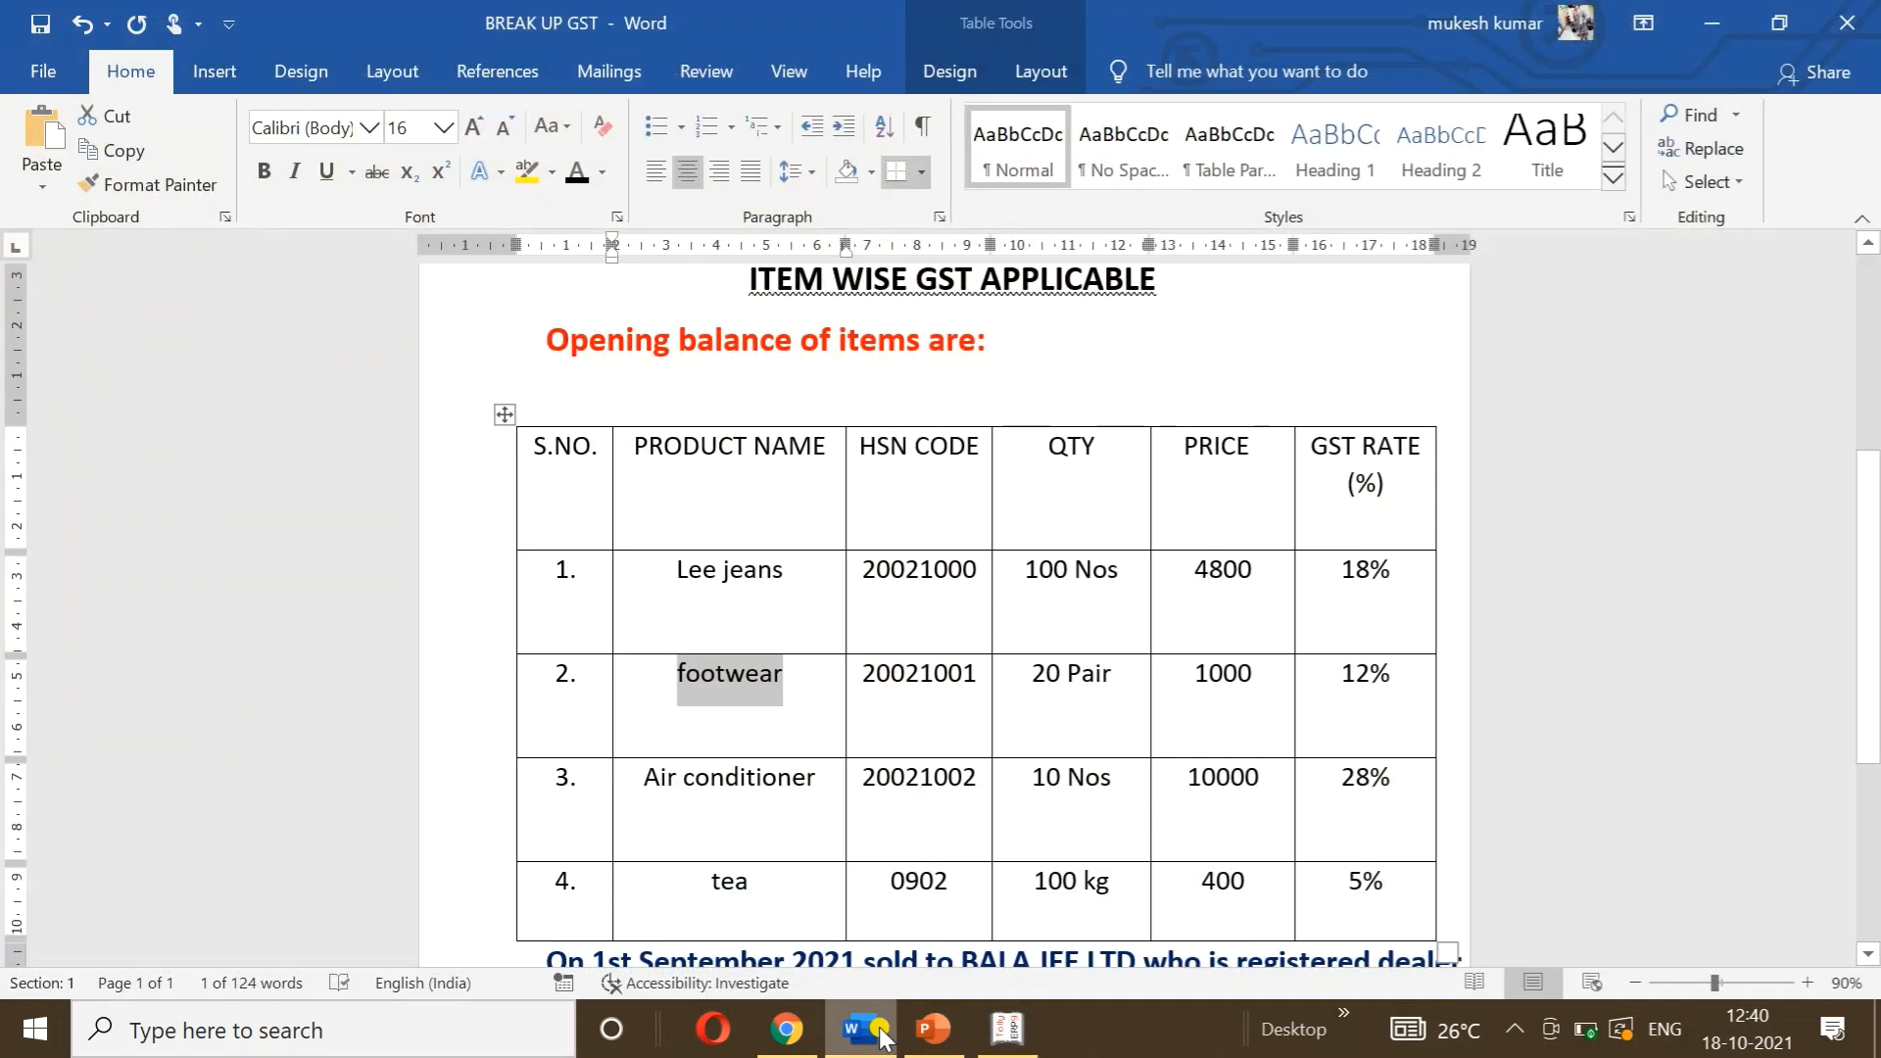
{"action": "left_click", "coordinate": [882, 1036]}
{"action": "type", "text": "20"}
{"action": "key", "text": "Return"}
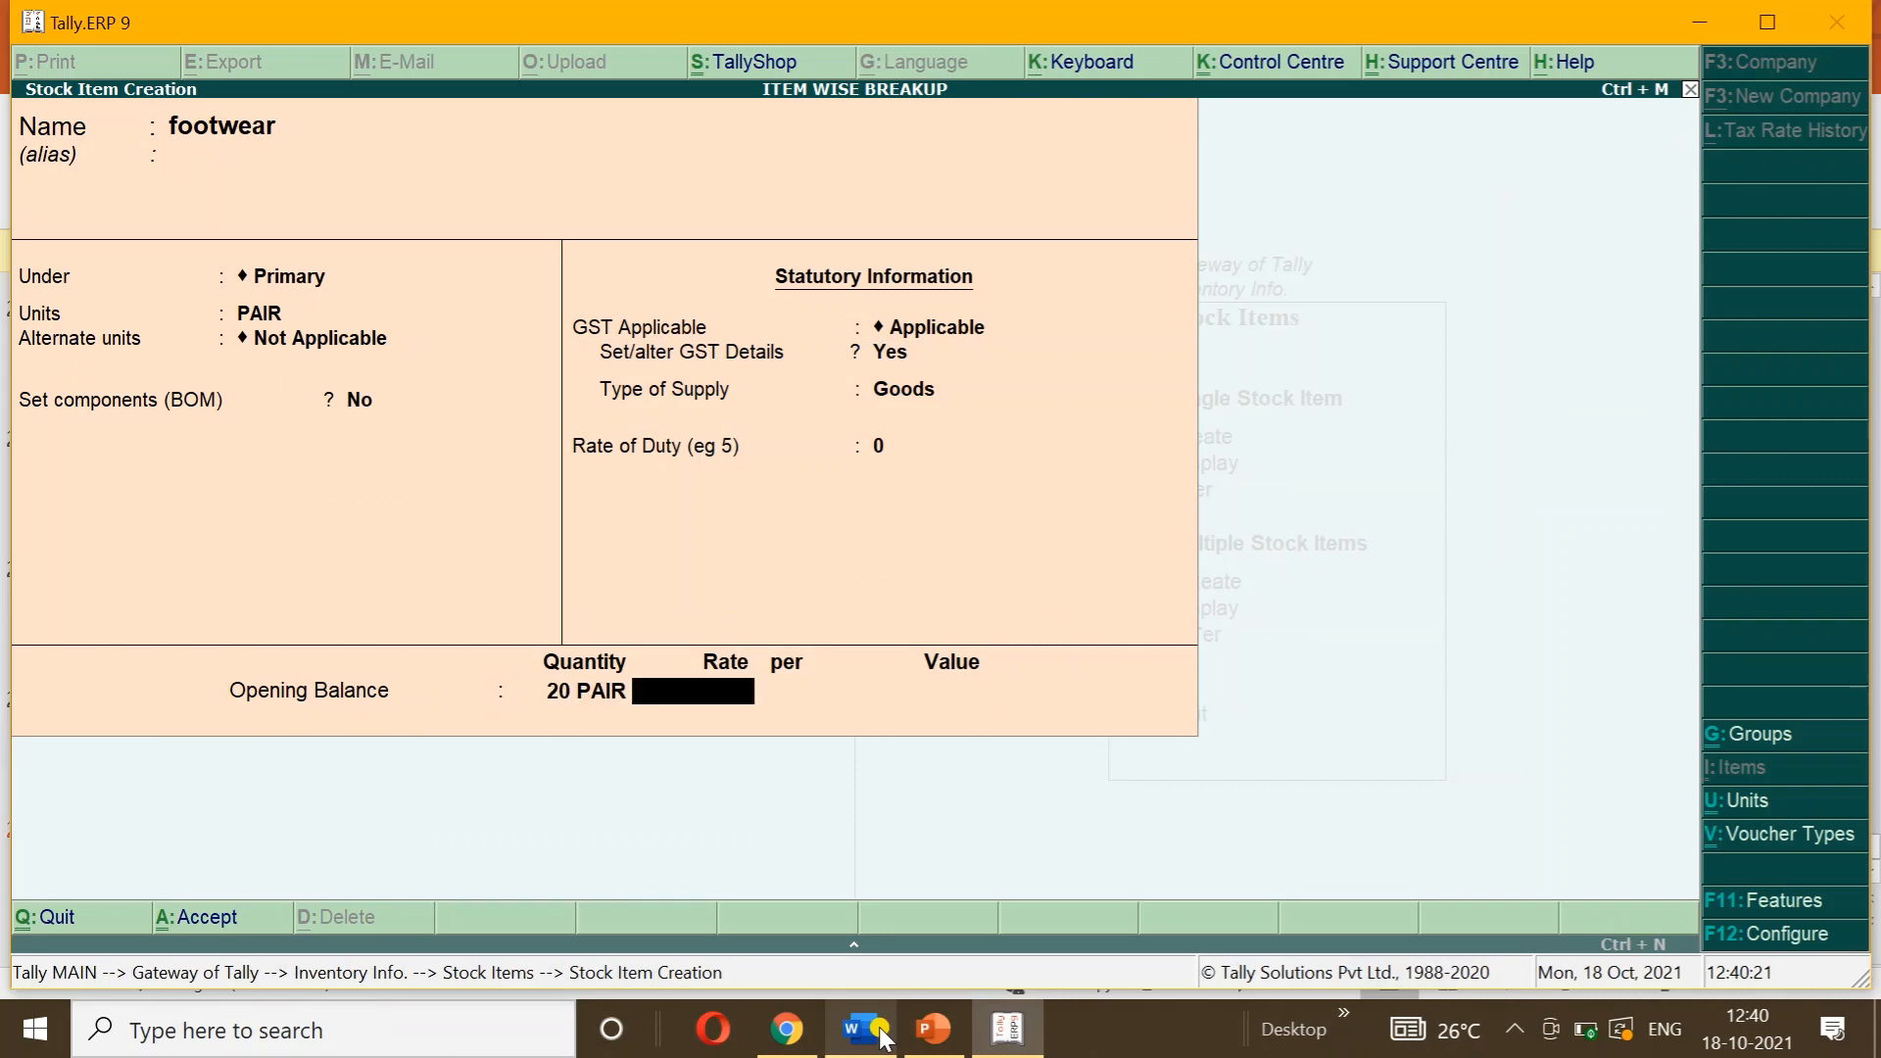
{"action": "left_click", "coordinate": [882, 1036]}
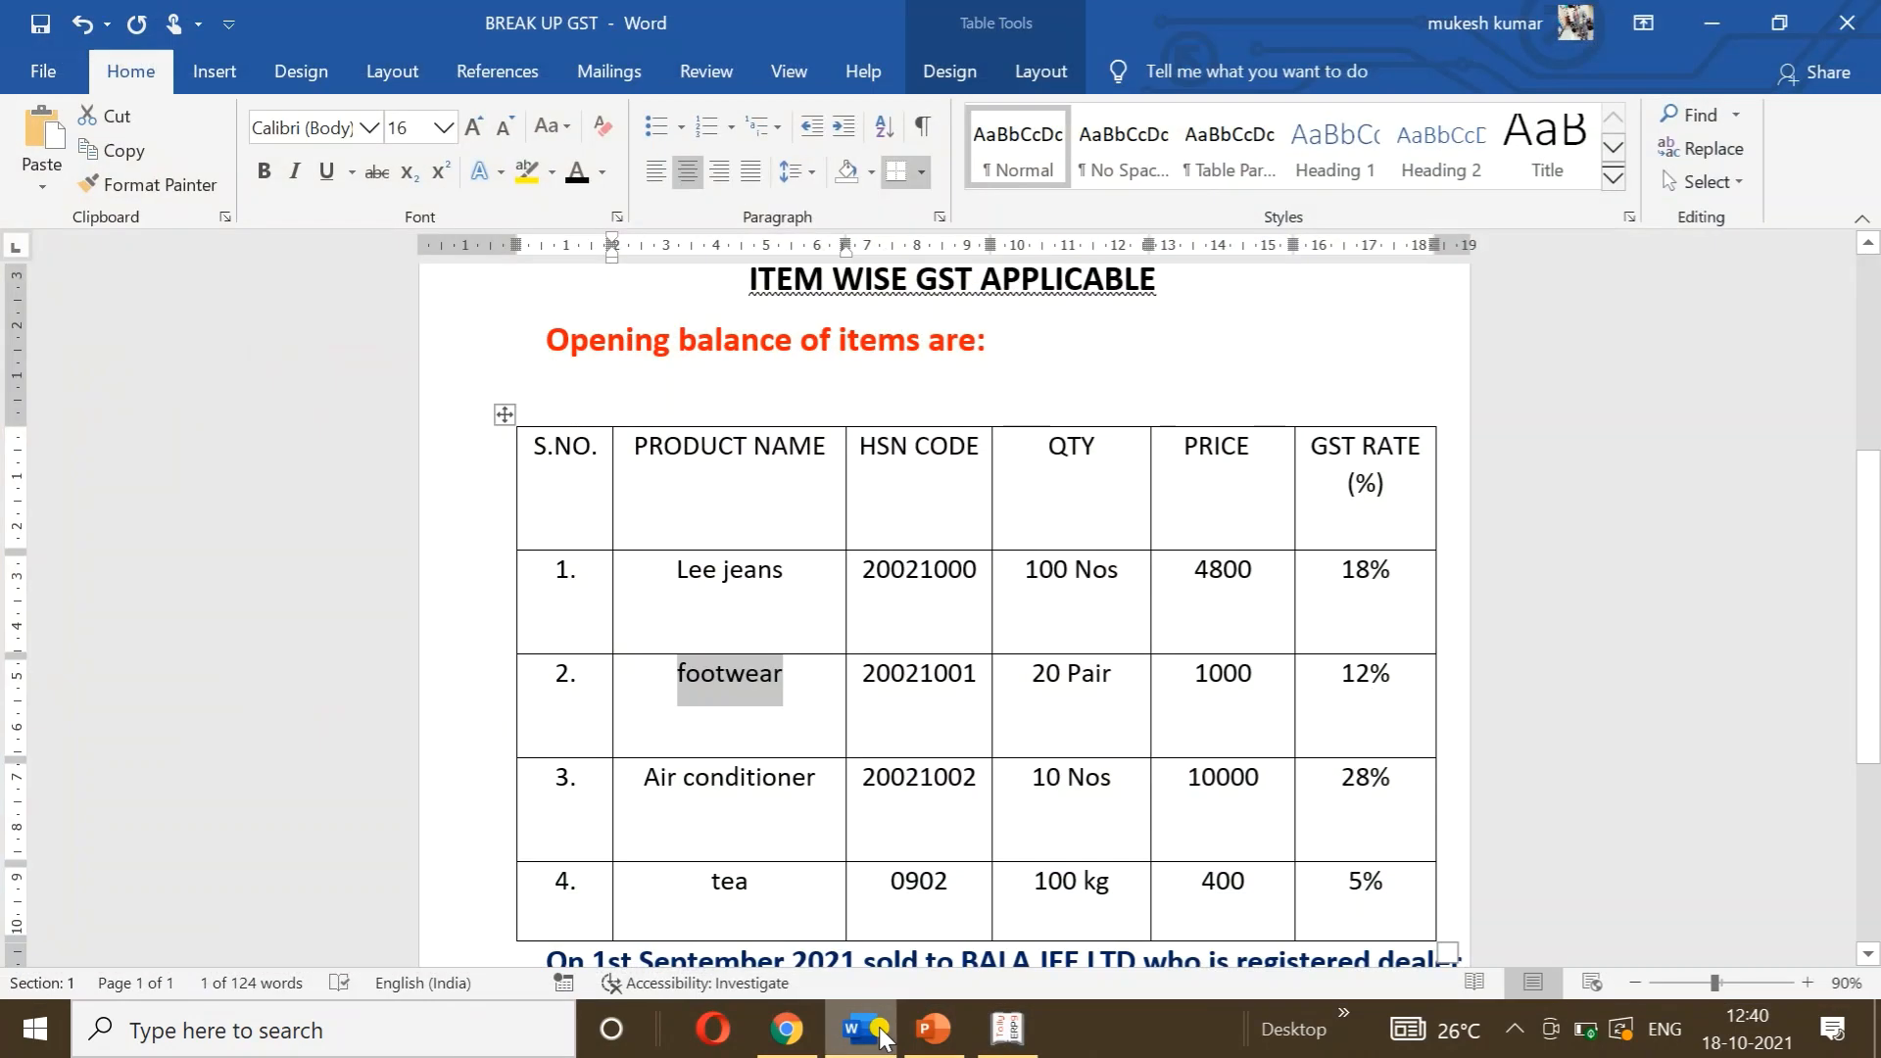
{"action": "left_click", "coordinate": [883, 1036]}
{"action": "type", "text": "1,000"}
{"action": "key", "text": "Return"}
{"action": "key", "text": "Return"}
{"action": "key", "text": "Return"}
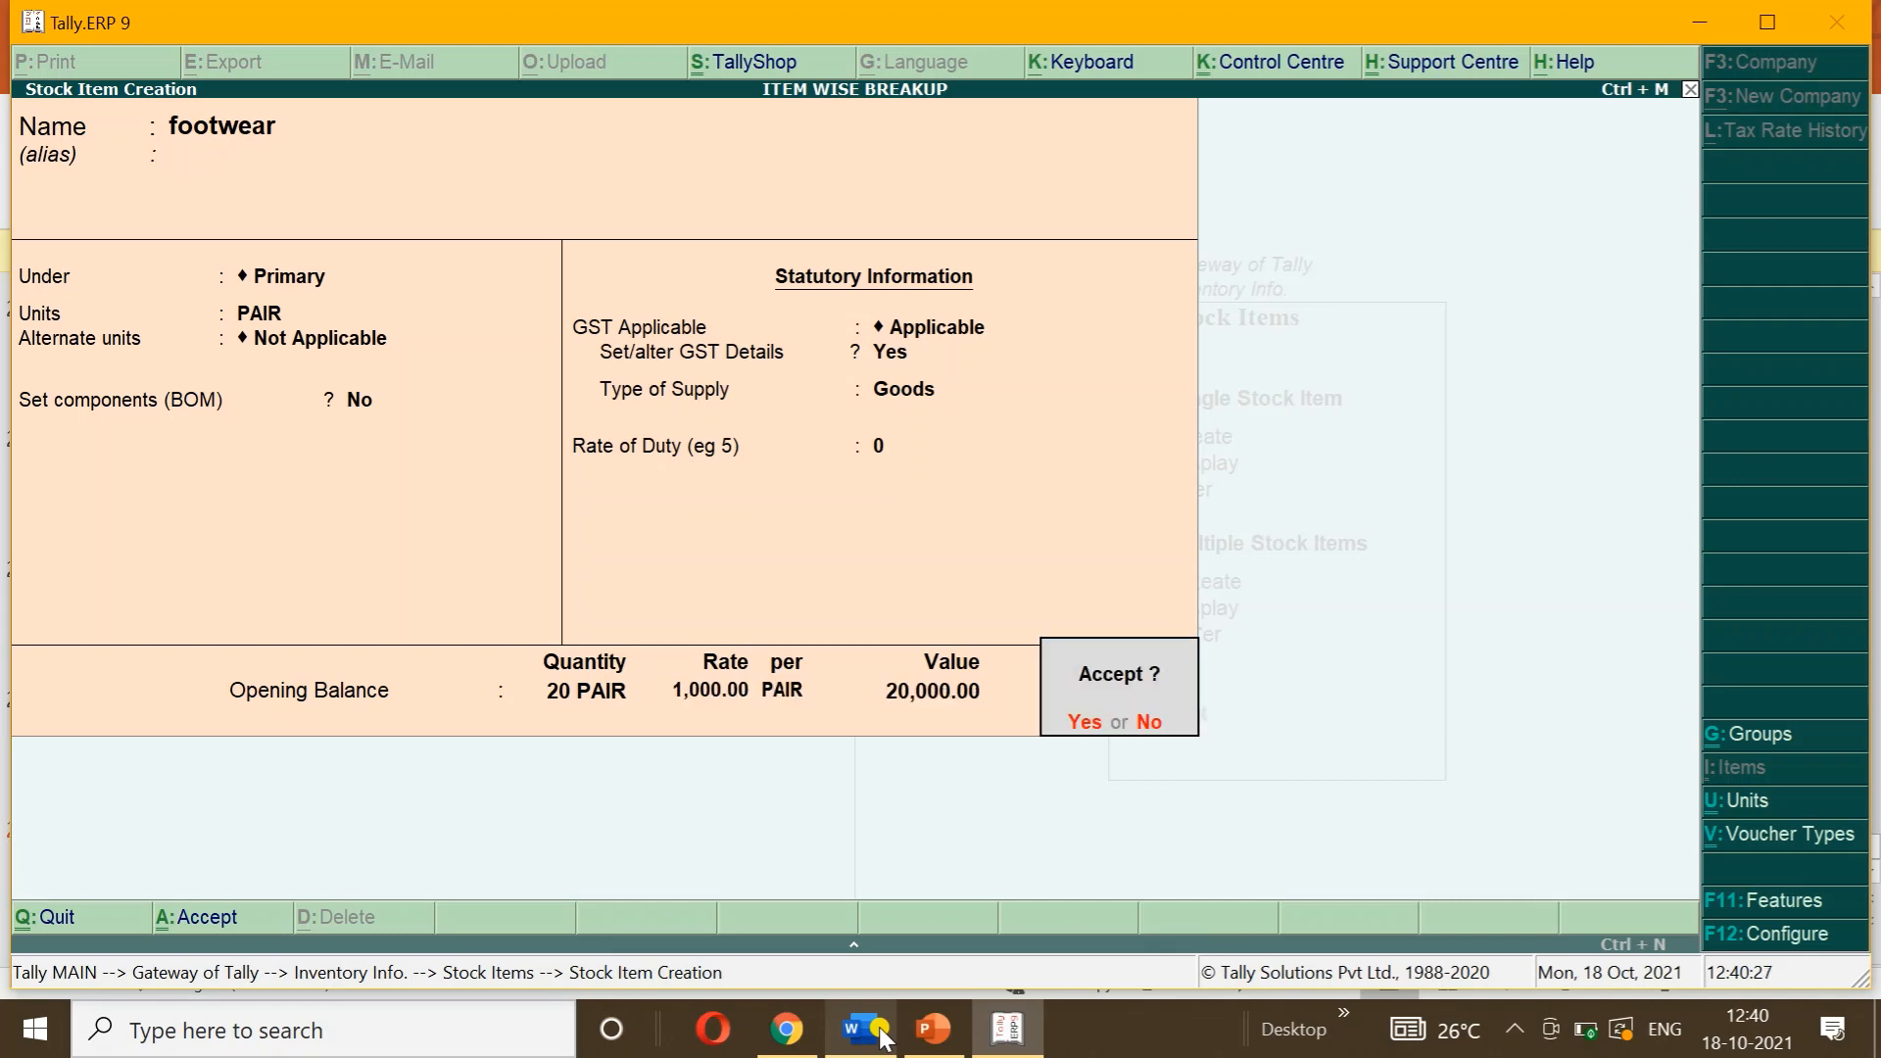
{"action": "key", "text": "Return"}
Step: Copy the name Air conditioner from the Word table into a new Tally stock item and keep it under Primary
{"action": "left_click", "coordinate": [883, 1036]}
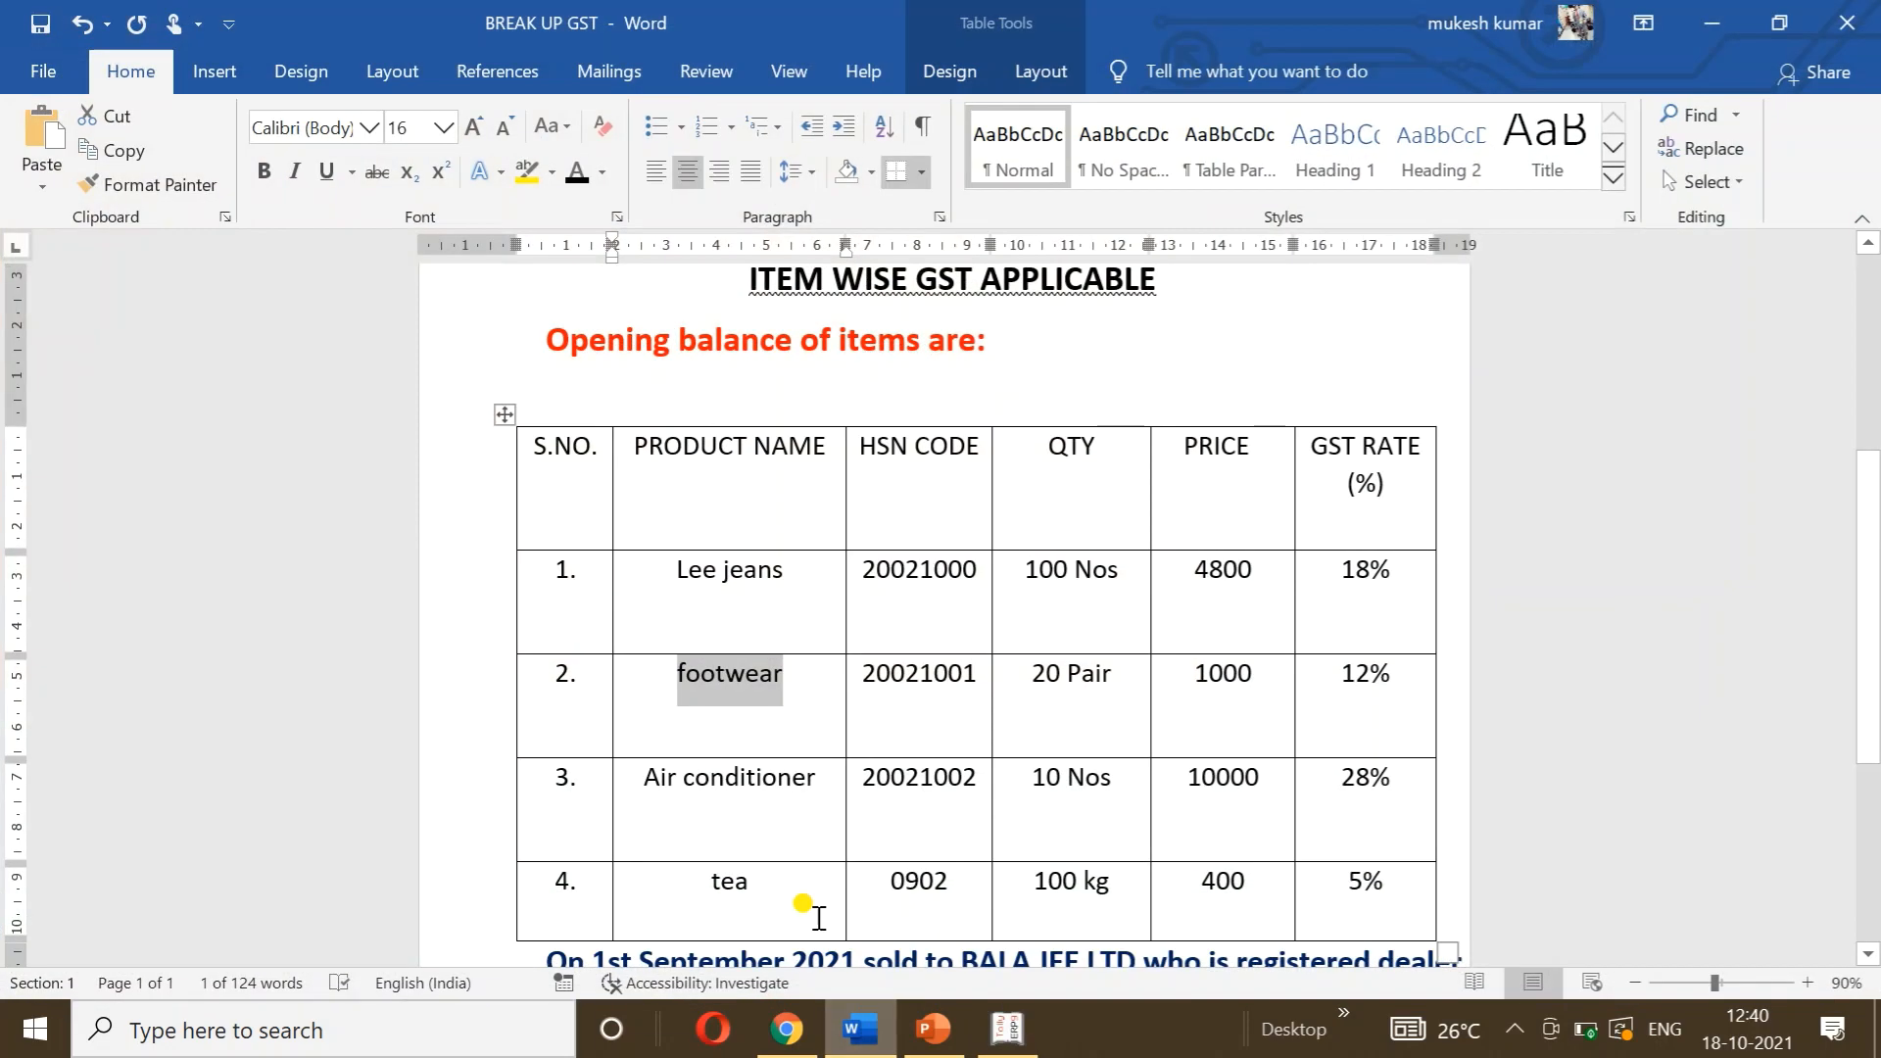
{"action": "left_click_drag", "start_coordinate": [652, 775], "coordinate": [796, 795]}
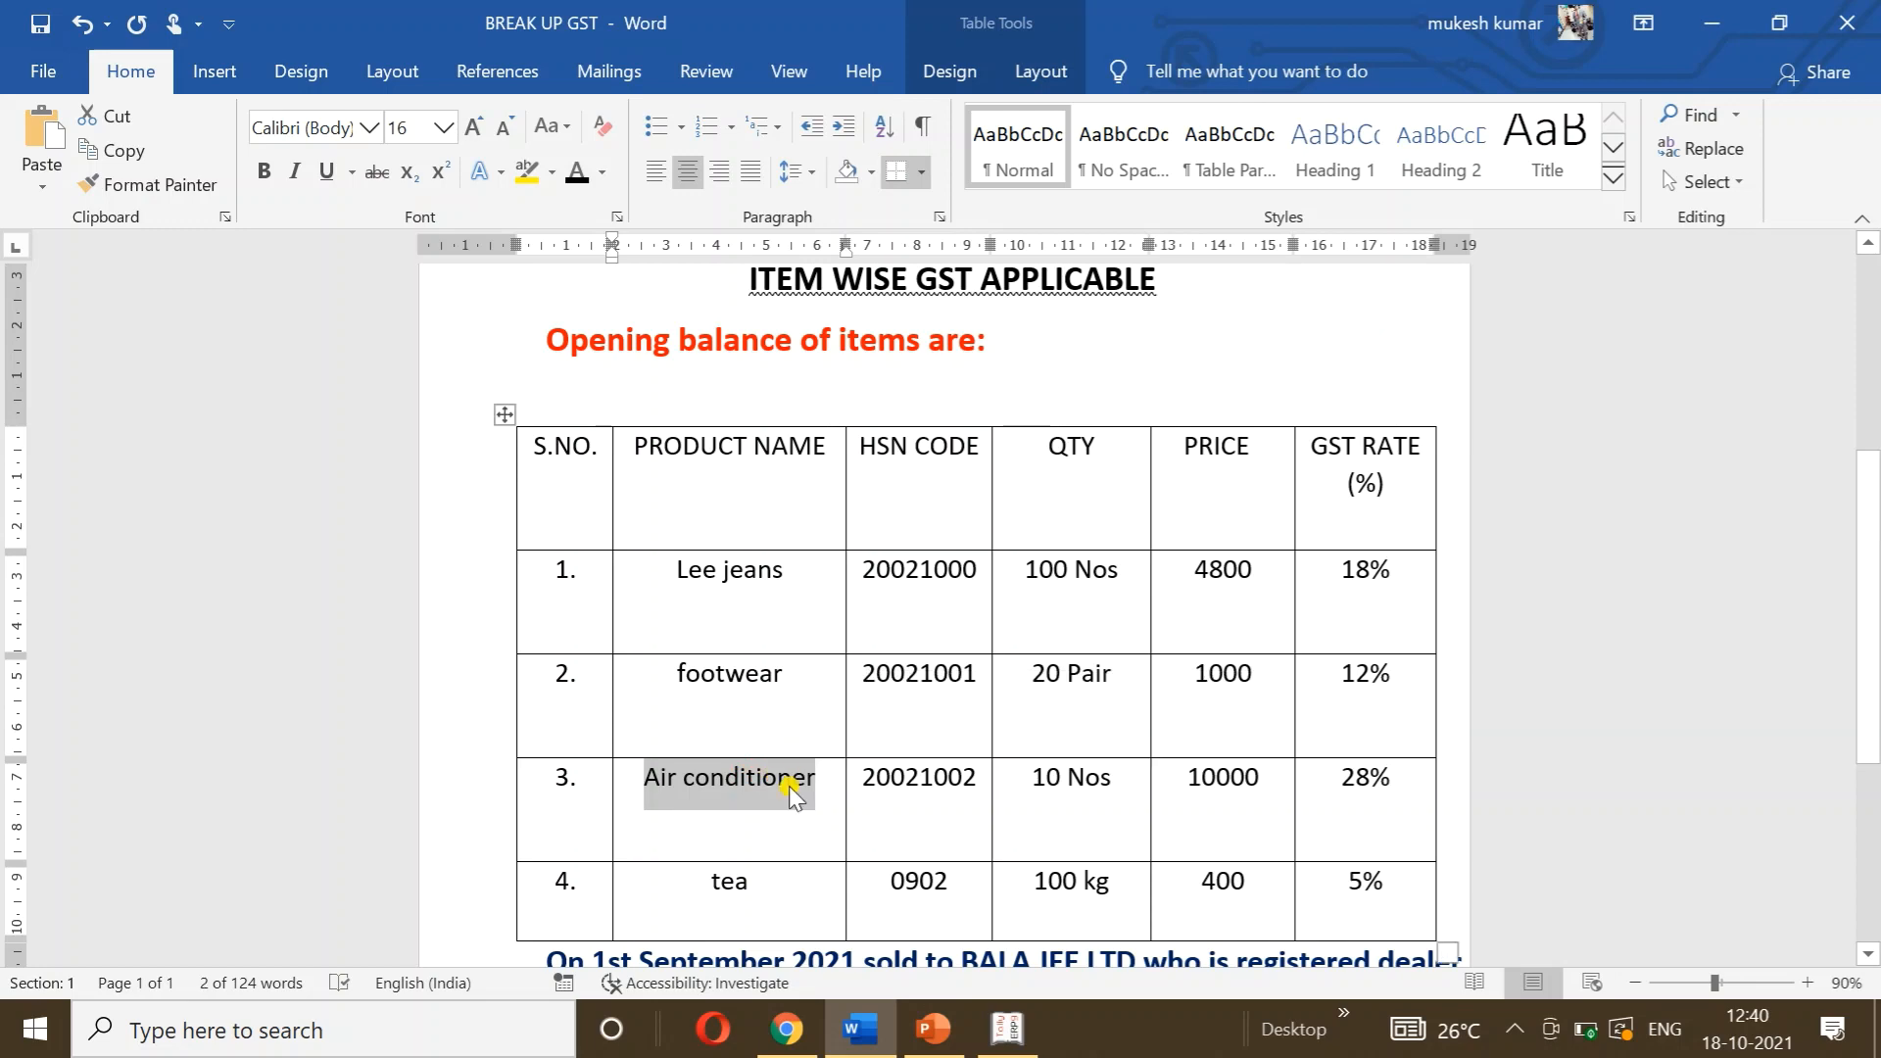
{"action": "left_click", "coordinate": [1013, 1031]}
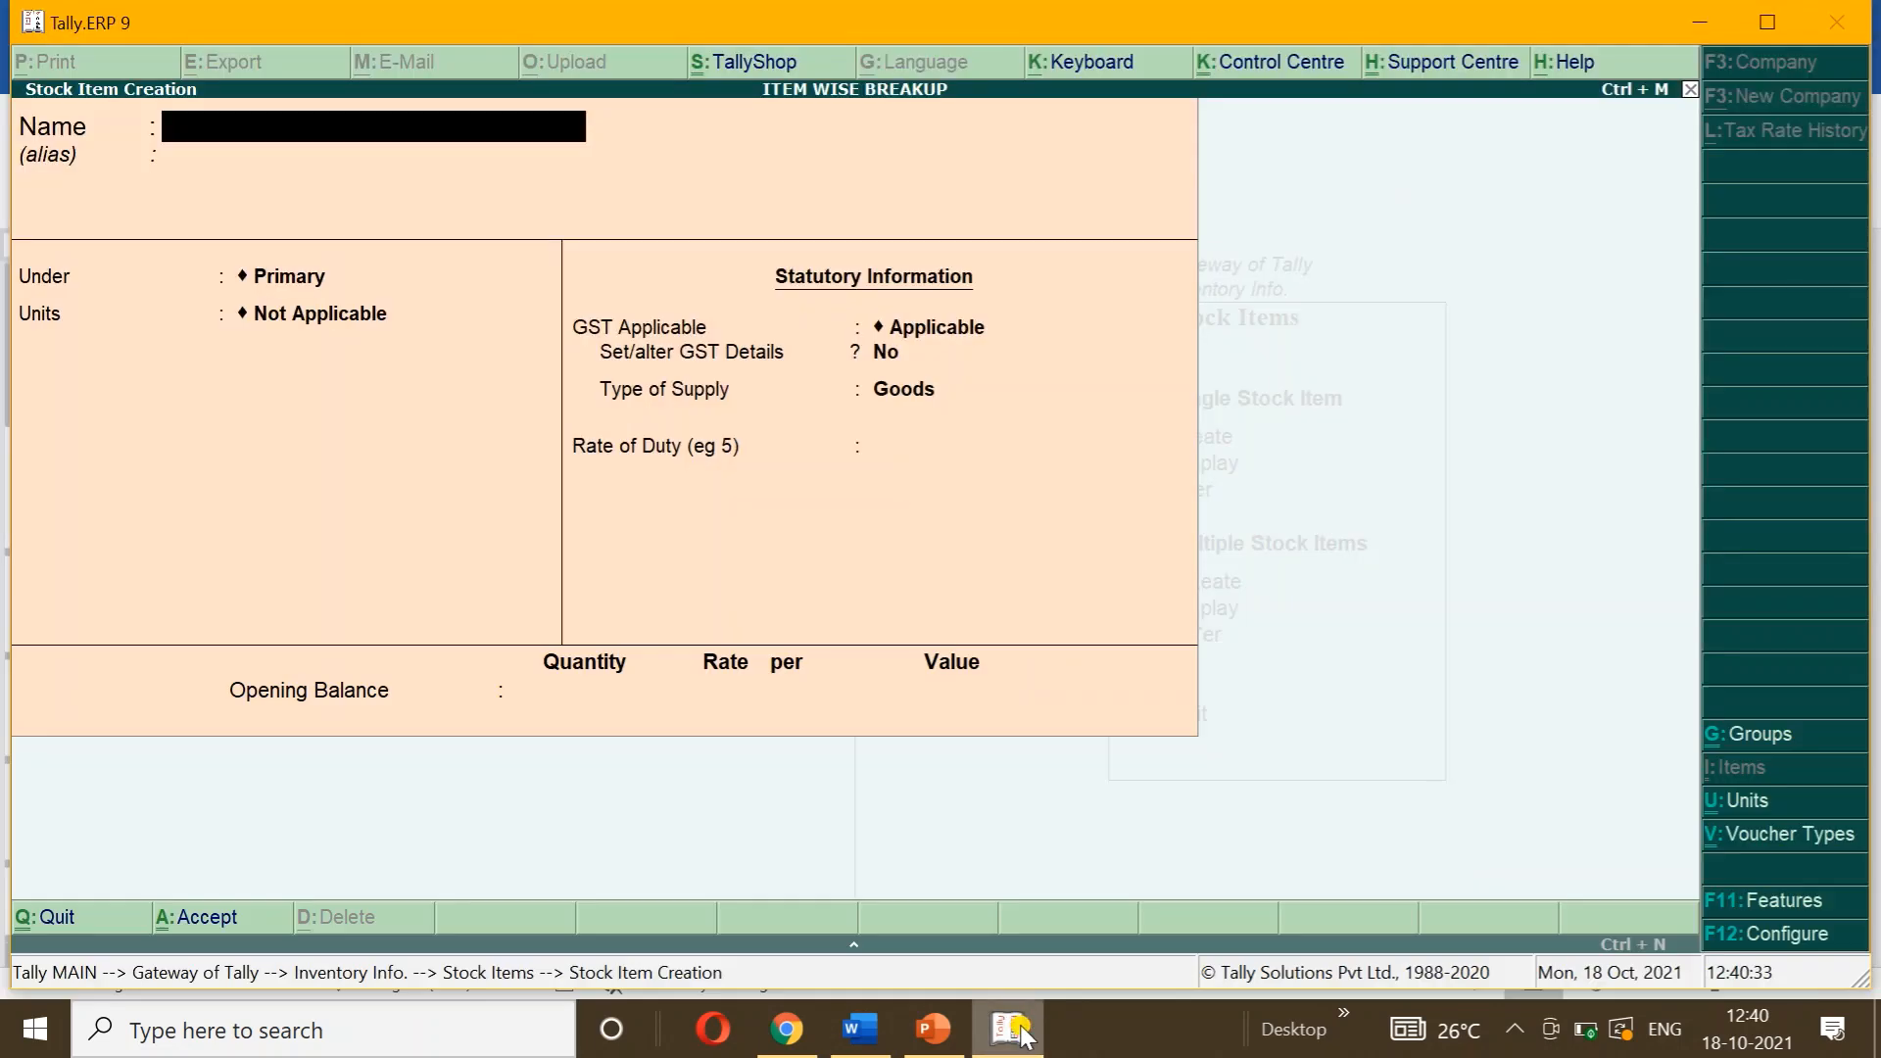
{"action": "key", "text": "ctrl+alt+v"}
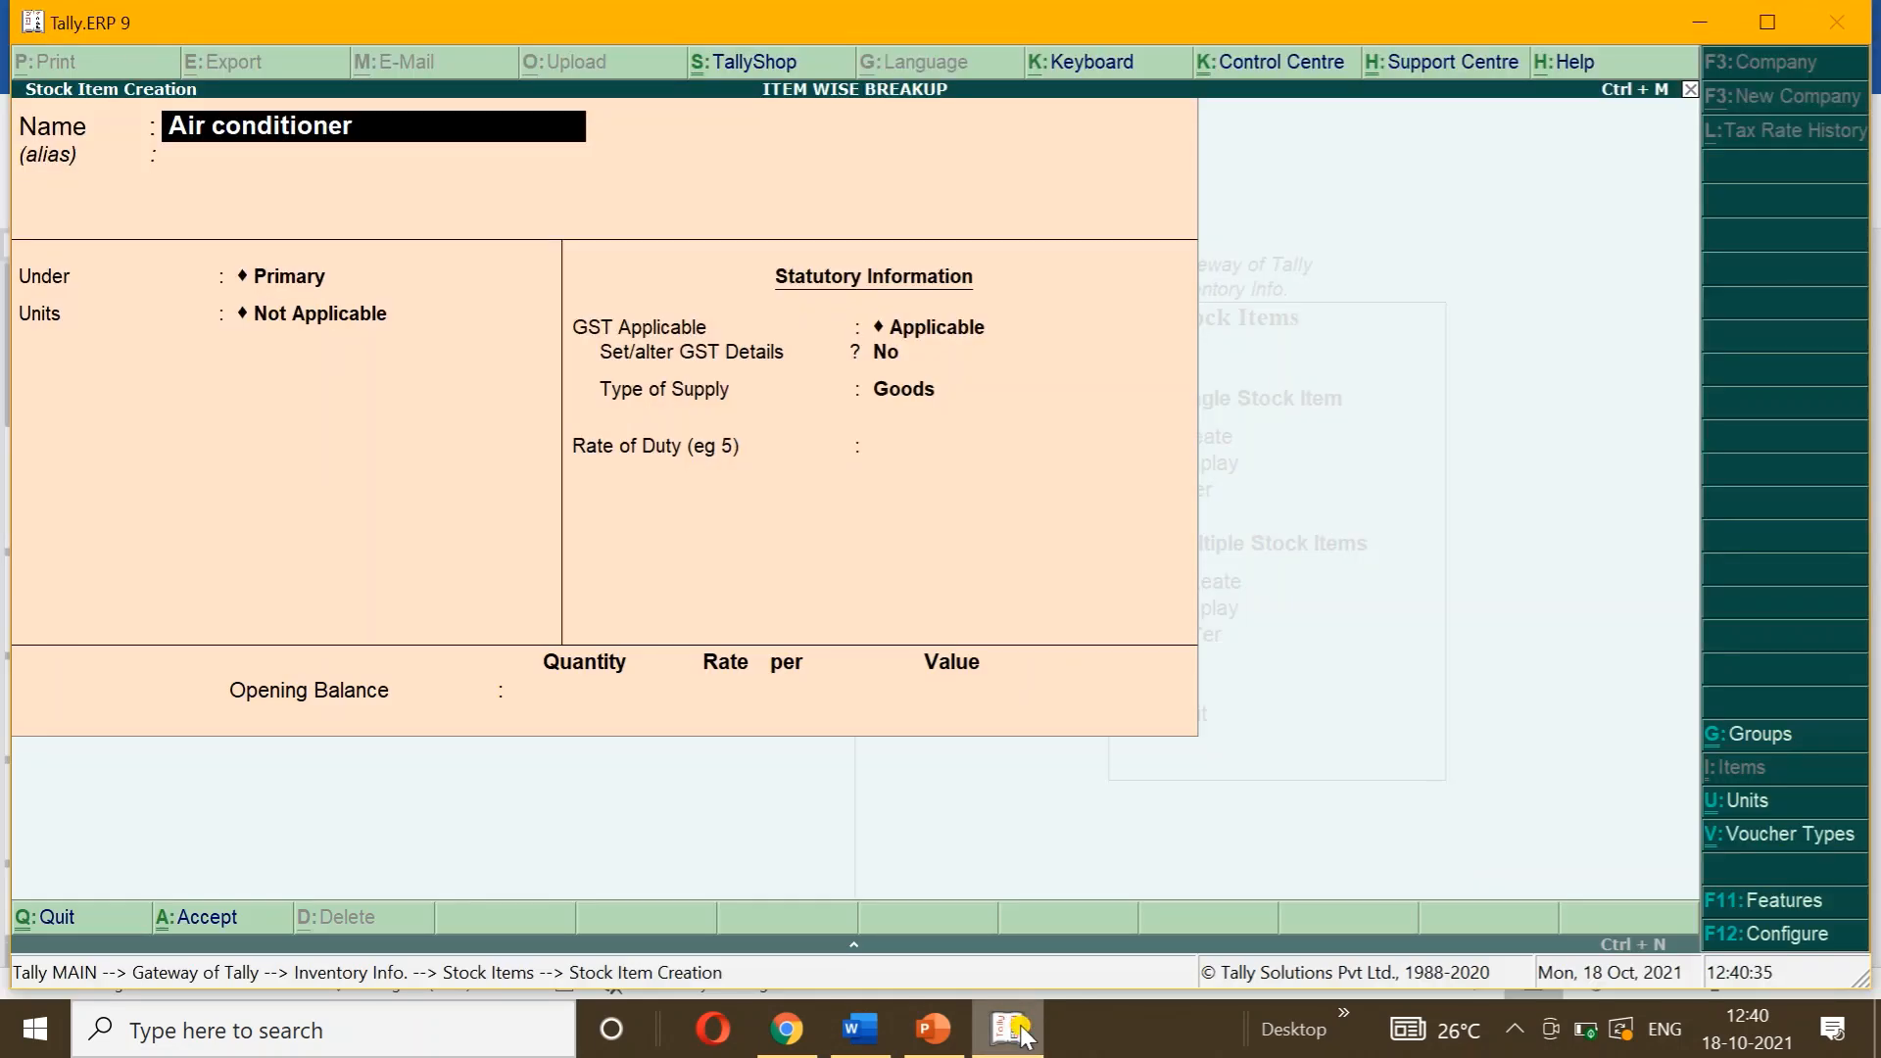
{"action": "key", "text": "Return"}
{"action": "key", "text": "Return"}
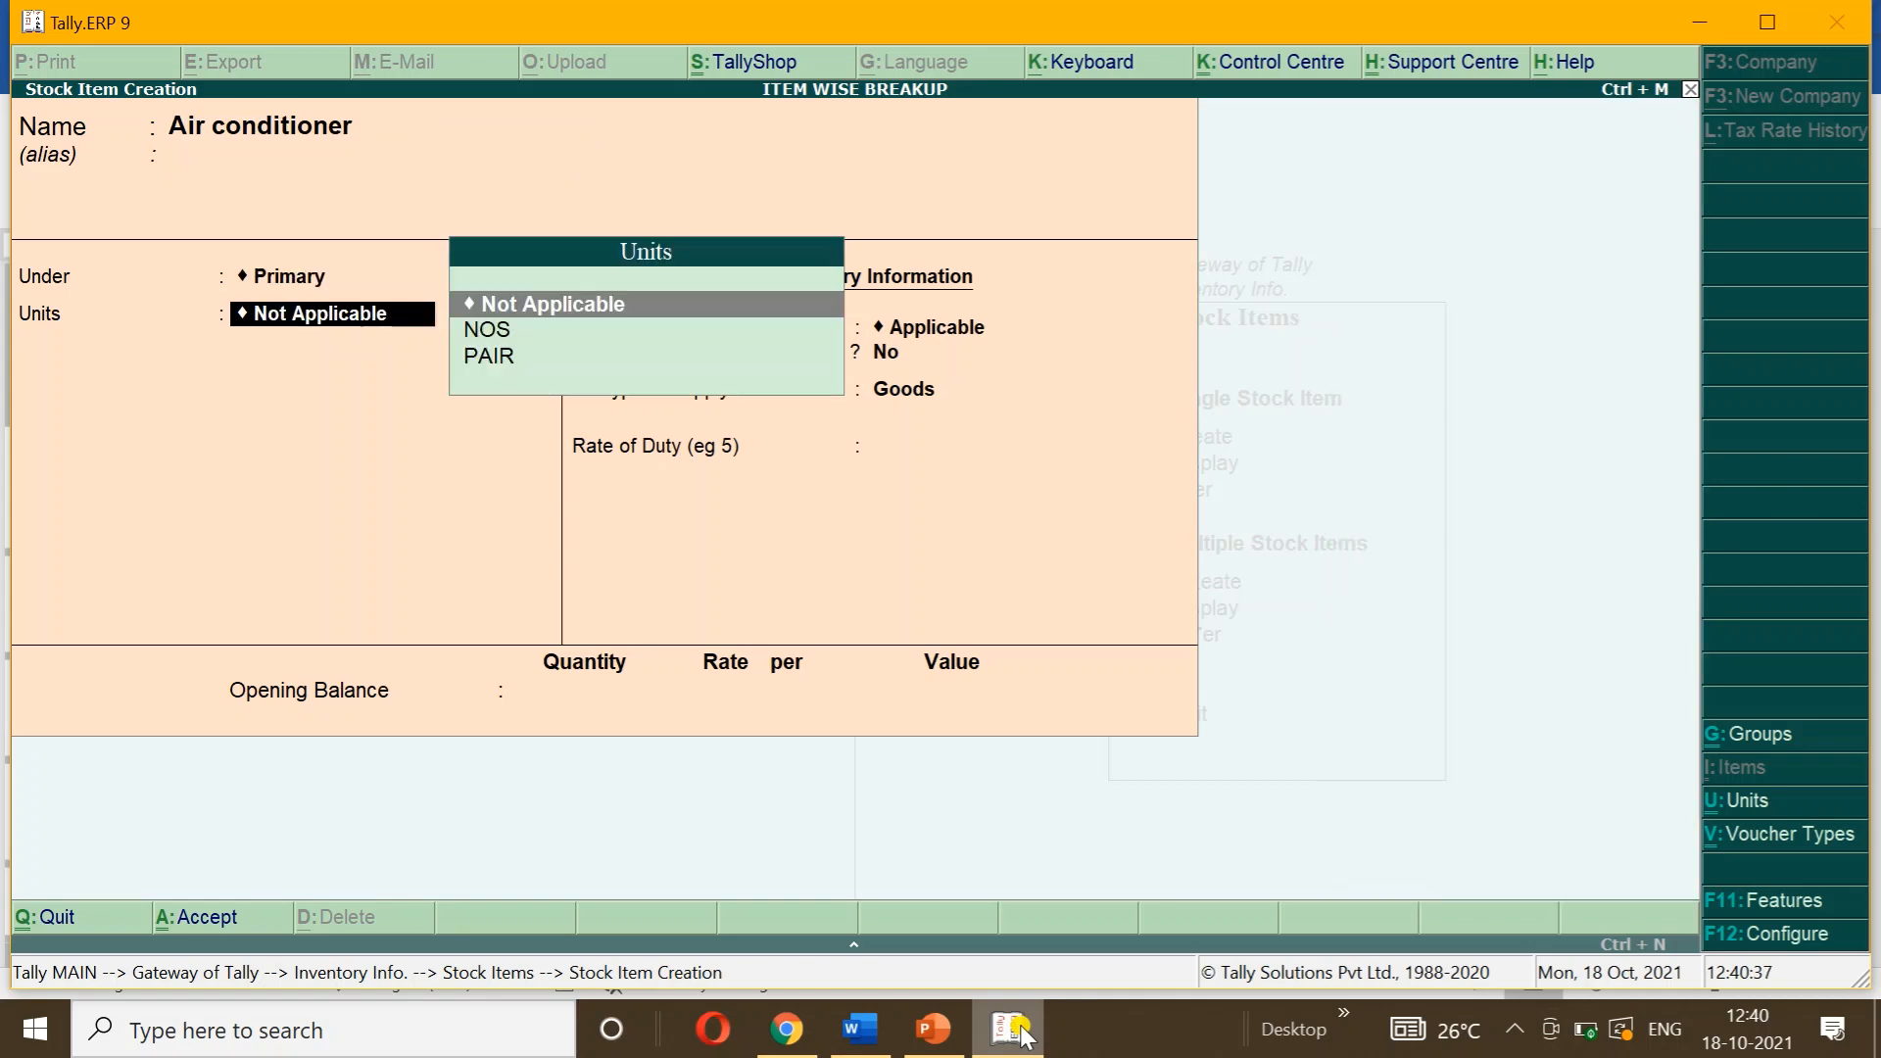
Step: Check the air conditioner's unit in the Word table, set its units to NOS, and keep alternate units Not Applicable
{"action": "left_click", "coordinate": [875, 1047]}
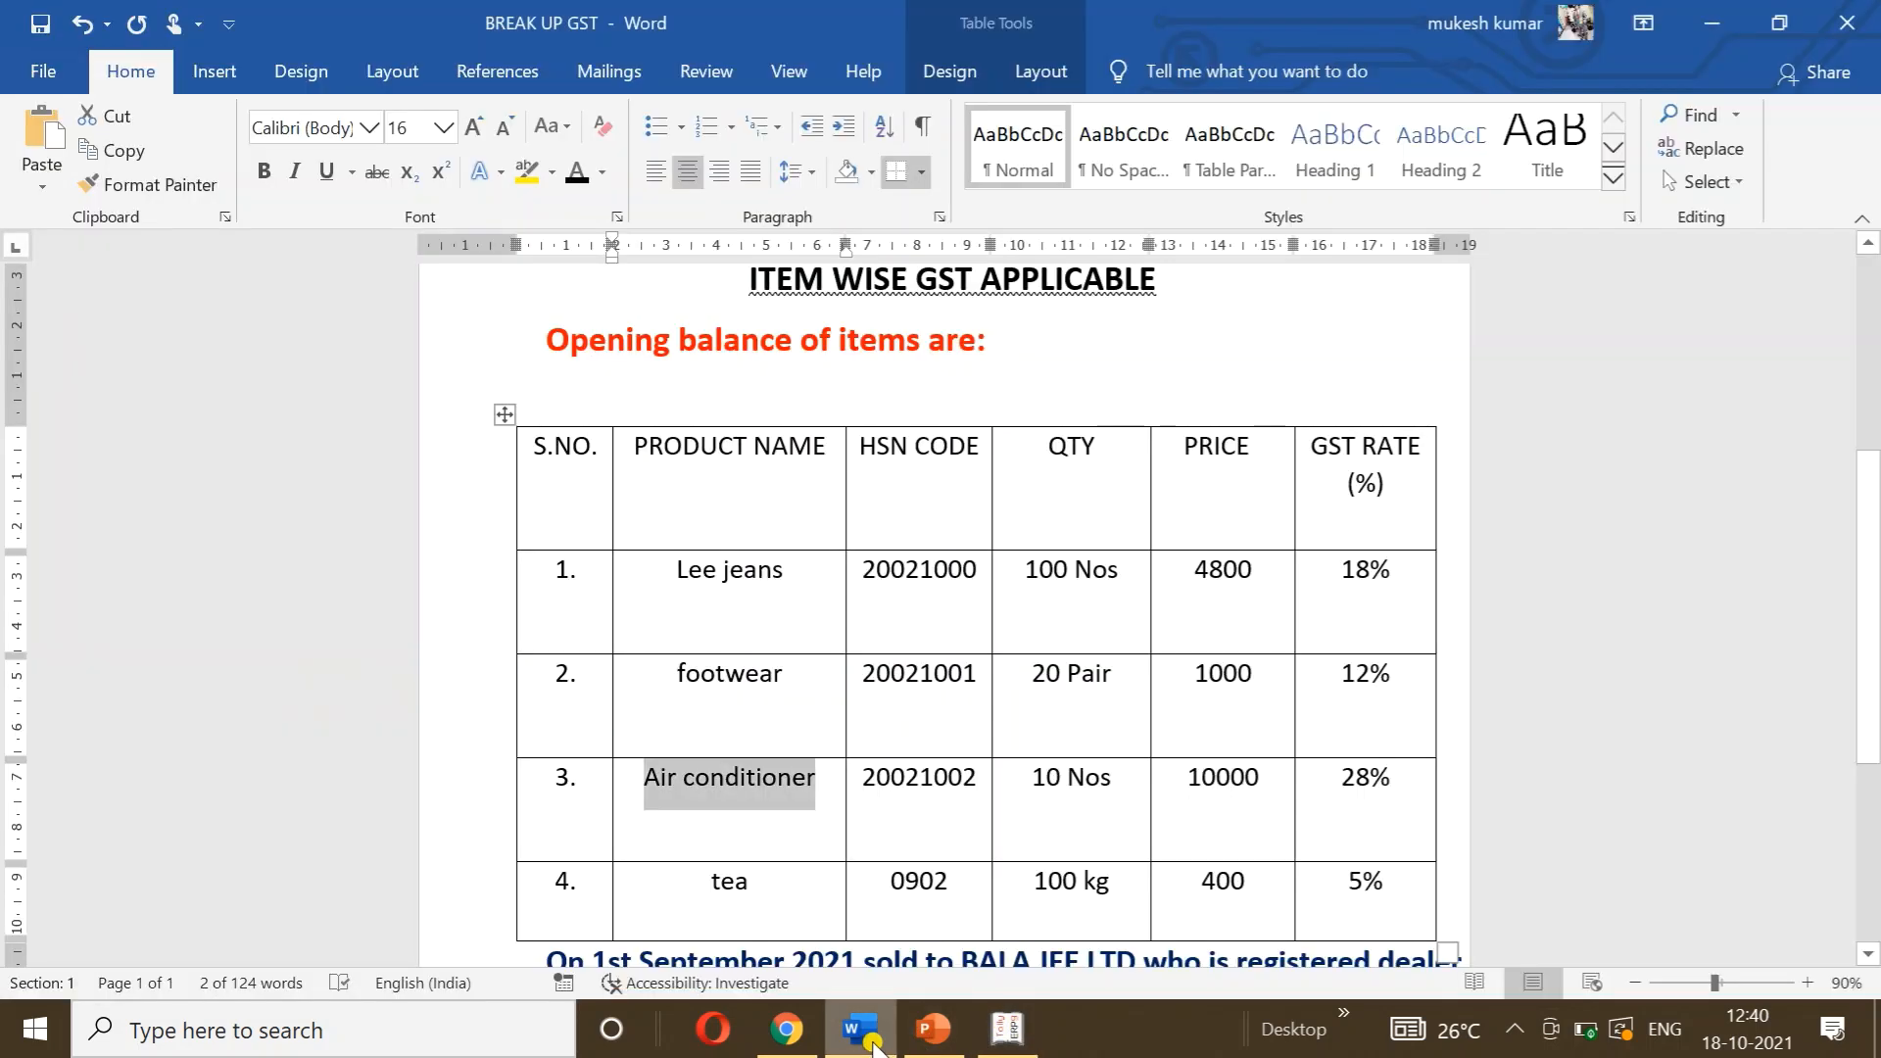
{"action": "left_click", "coordinate": [875, 1046]}
{"action": "key", "text": "Down"}
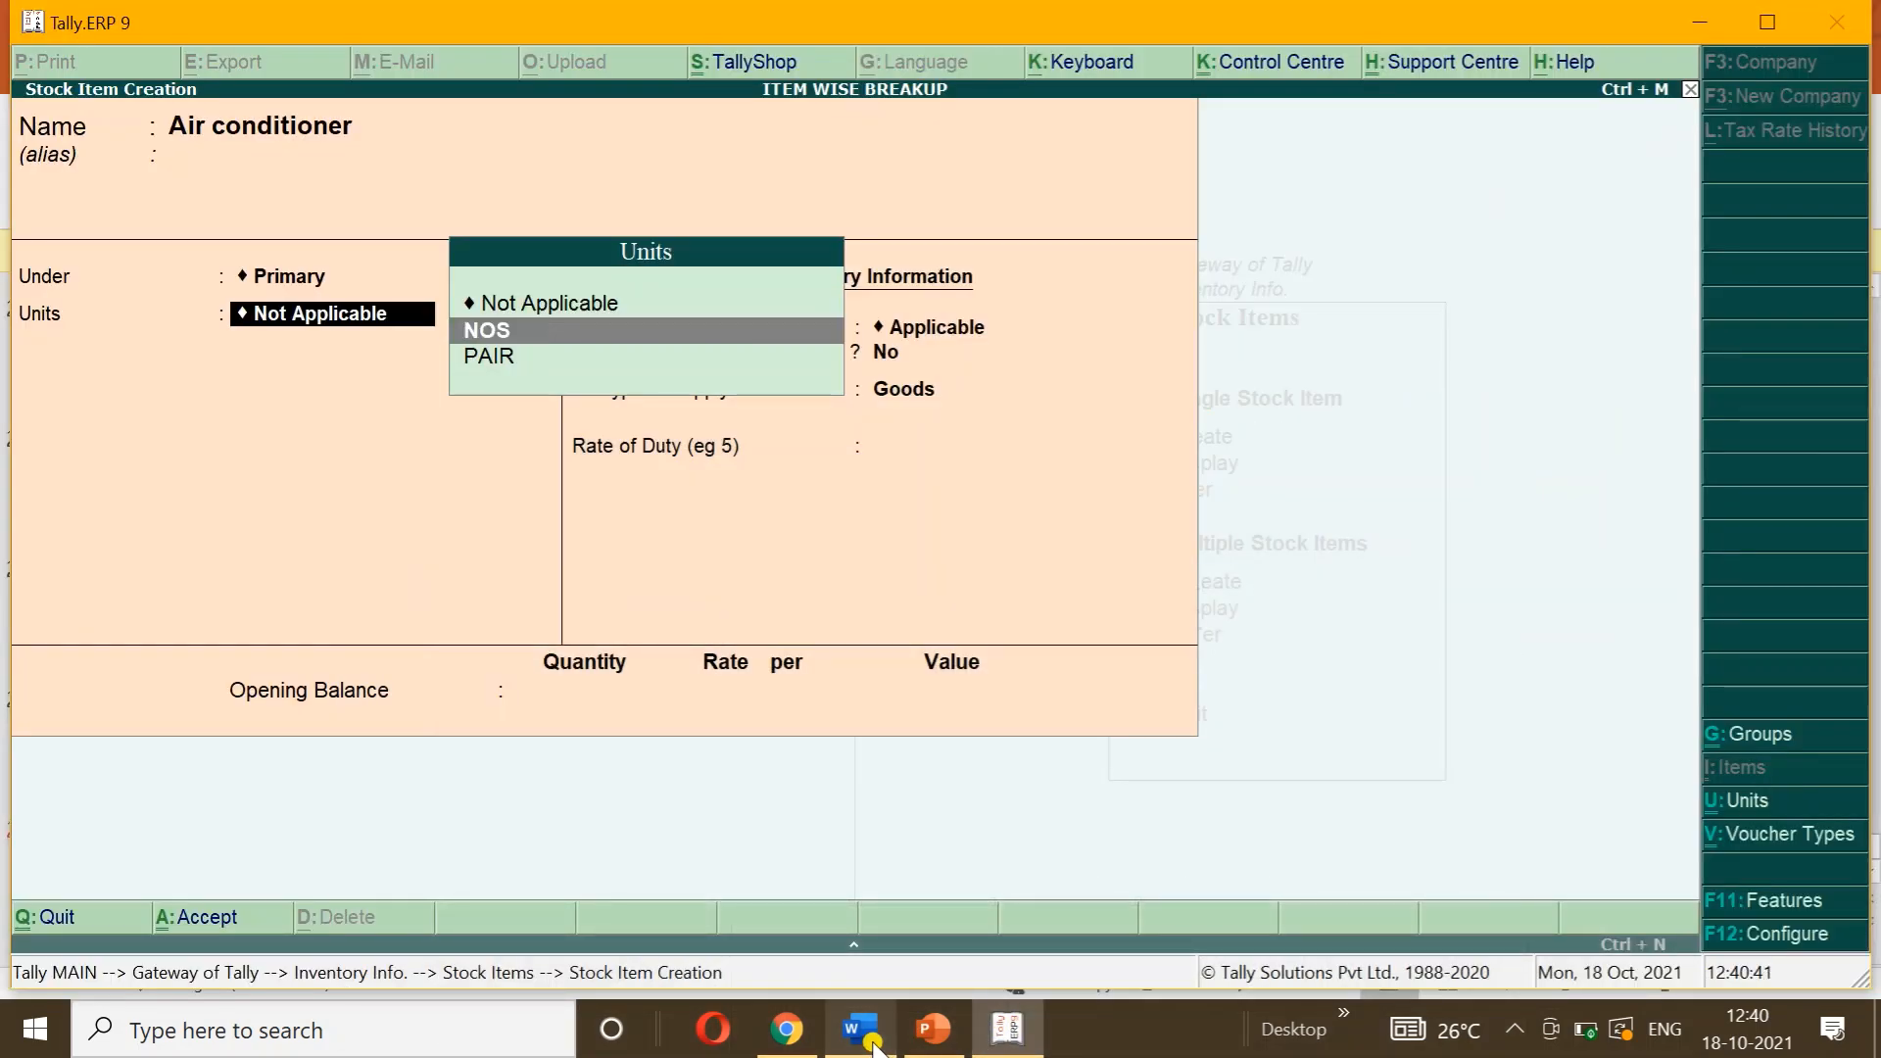
{"action": "key", "text": "Return"}
{"action": "key", "text": "Return"}
{"action": "key", "text": "Return"}
{"action": "key", "text": "Return"}
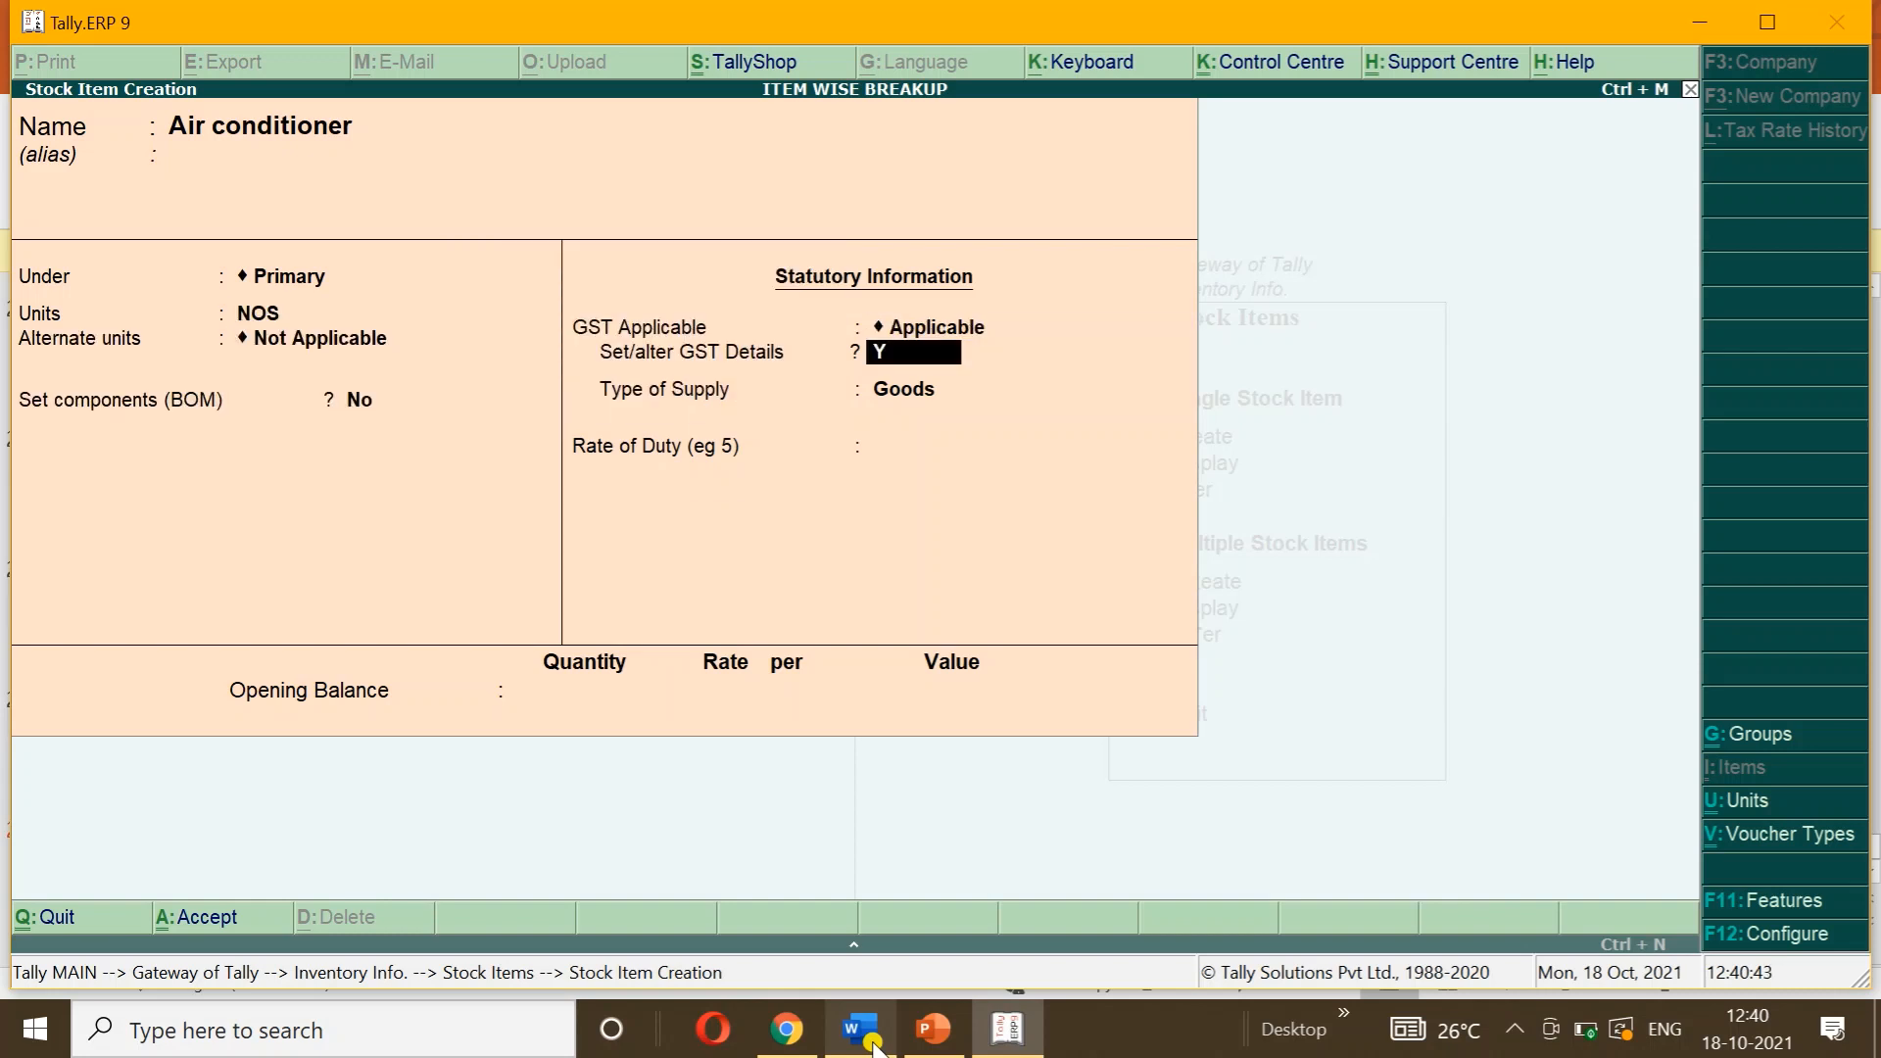
Step: Enable setting the air conditioner's GST details and enter the description AIR CONDITONAR
{"action": "type", "text": "Y"}
{"action": "key", "text": "Return"}
{"action": "type", "text": "AIR"}
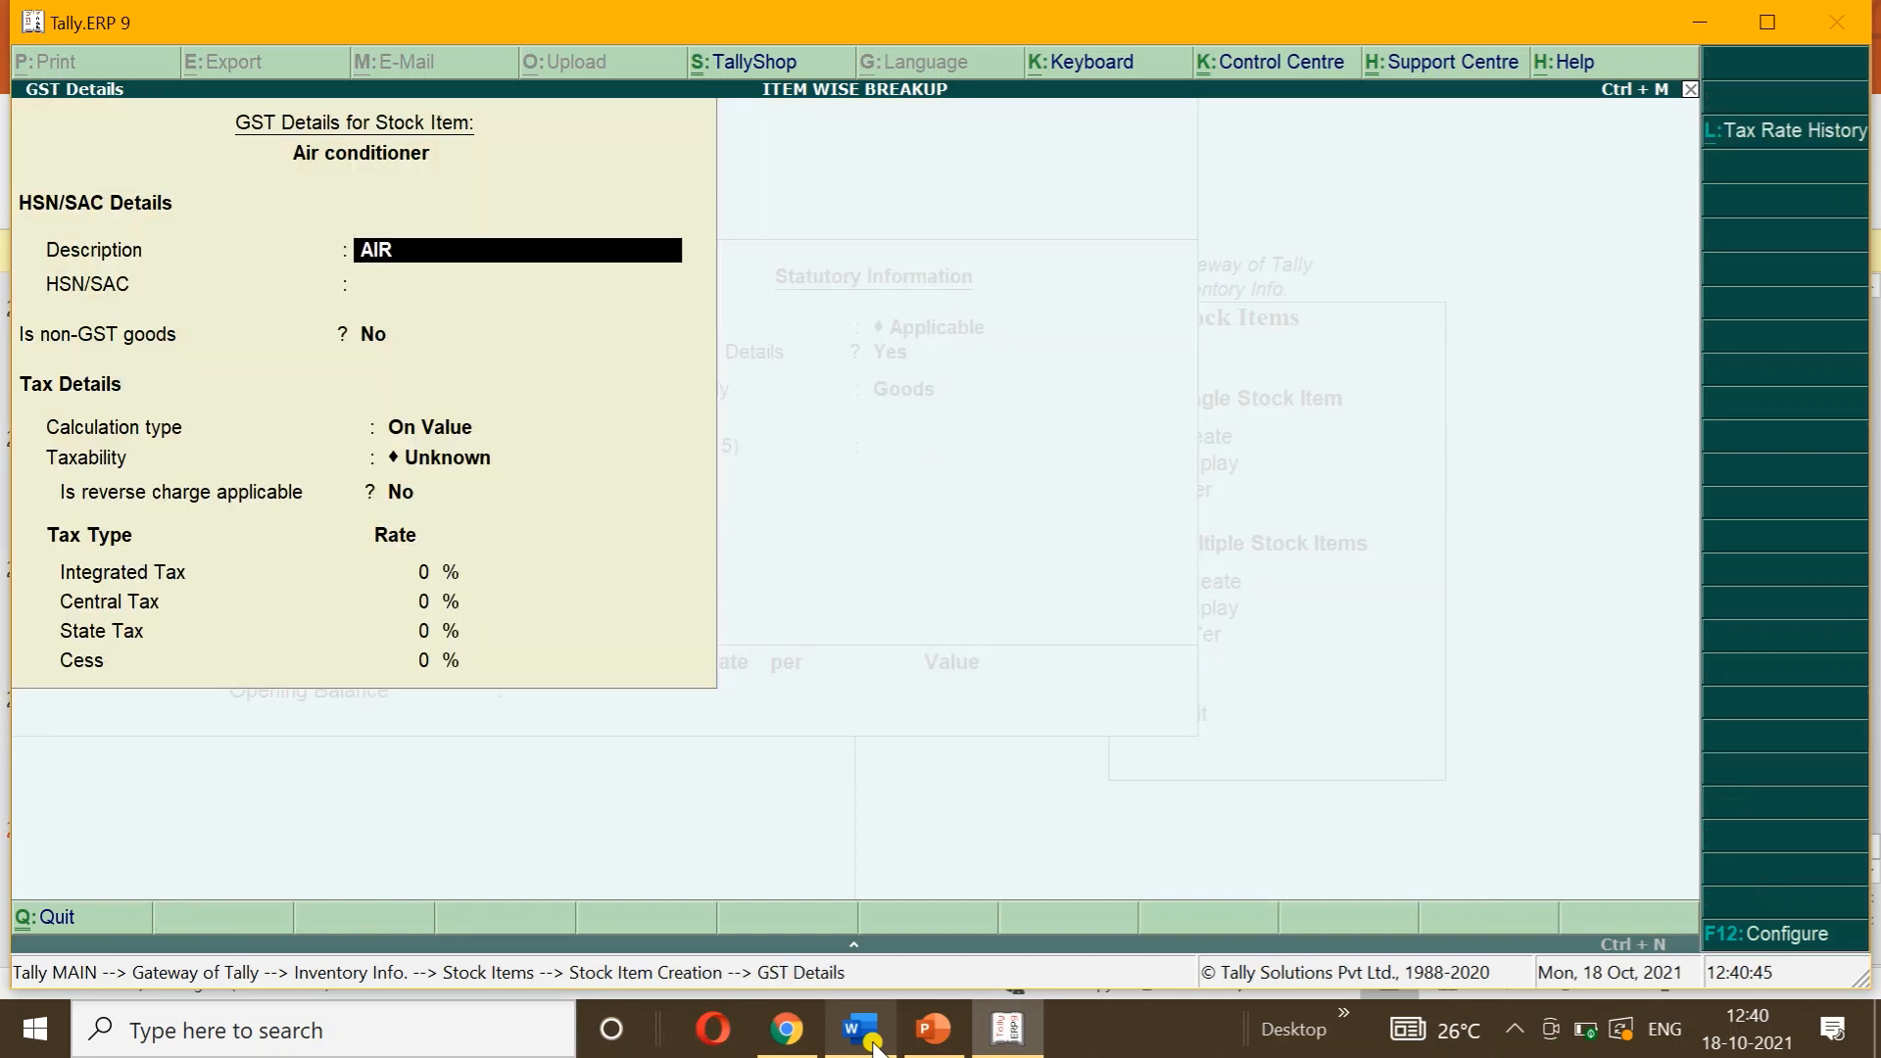
{"action": "type", "text": " CONDITONAR"}
{"action": "key", "text": "Return"}
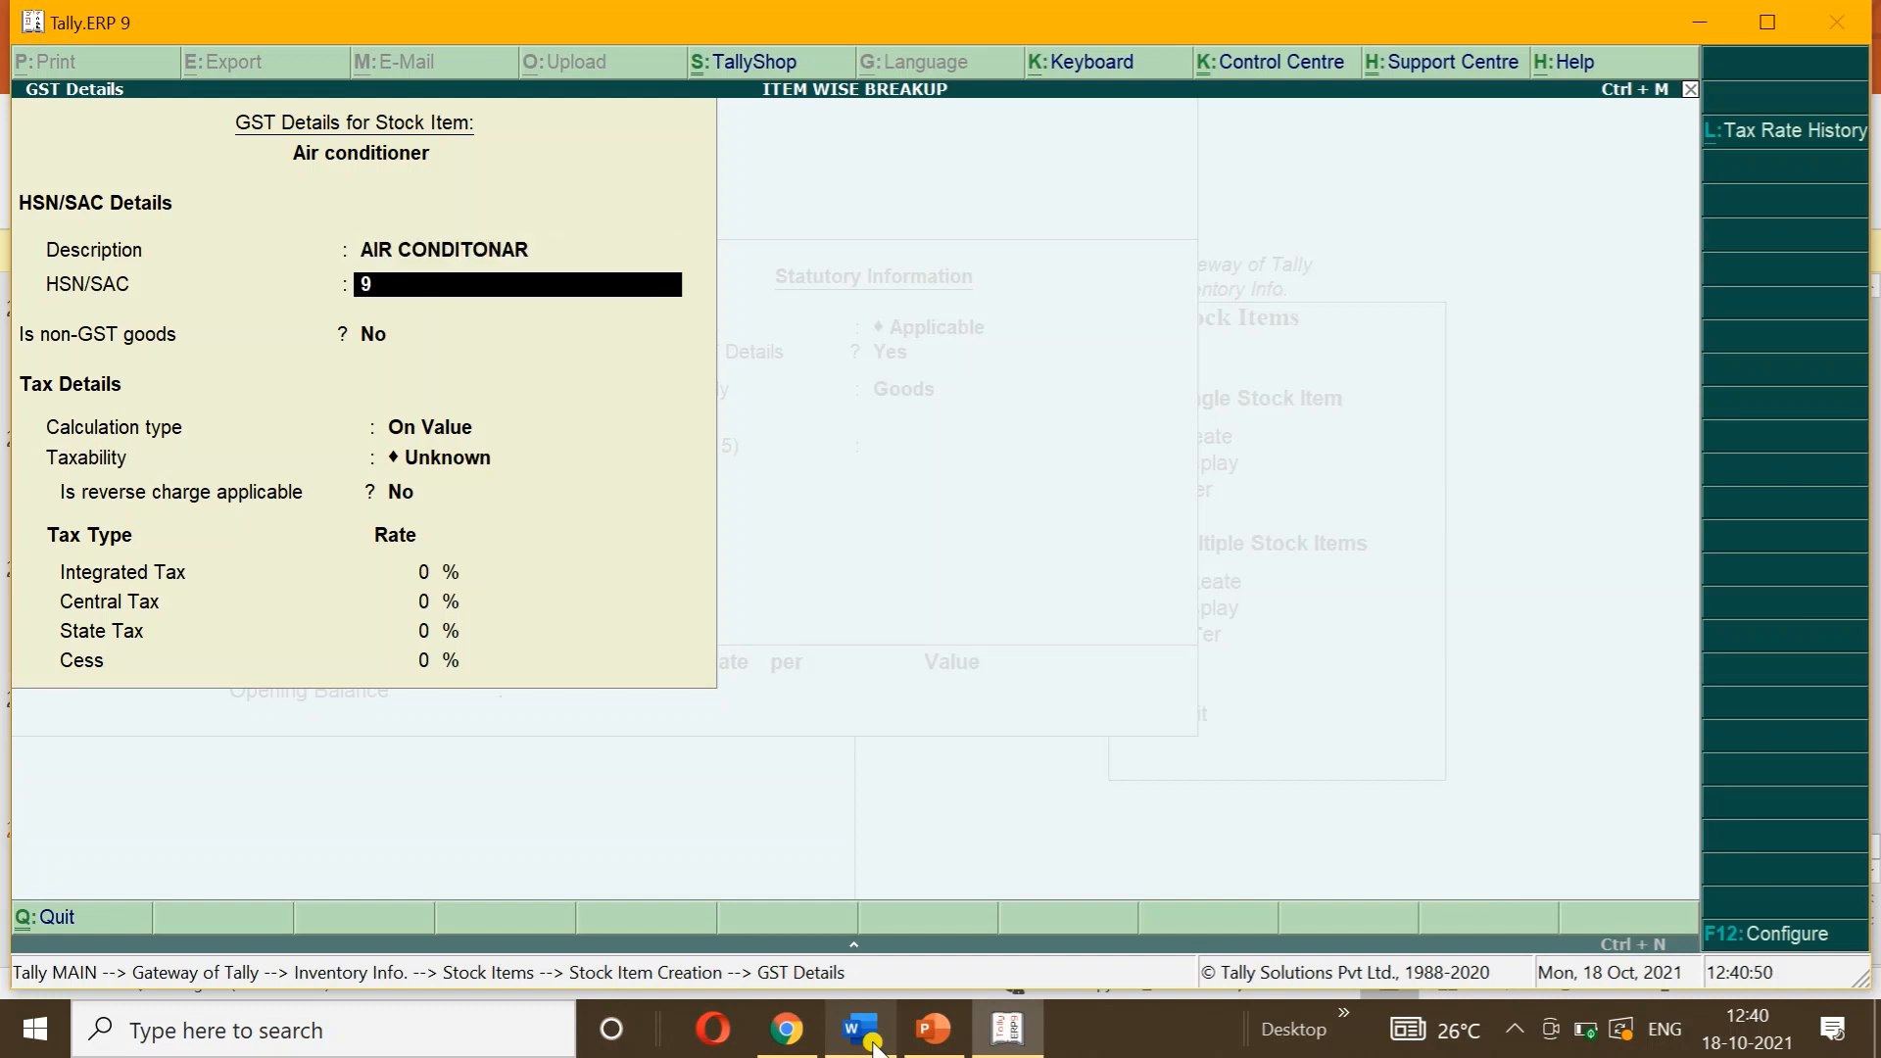
Step: Enter HSN/SAC 9602 for the air conditioner, set its taxability to Taxable, and leave reverse charge at No
{"action": "key", "text": "Return"}
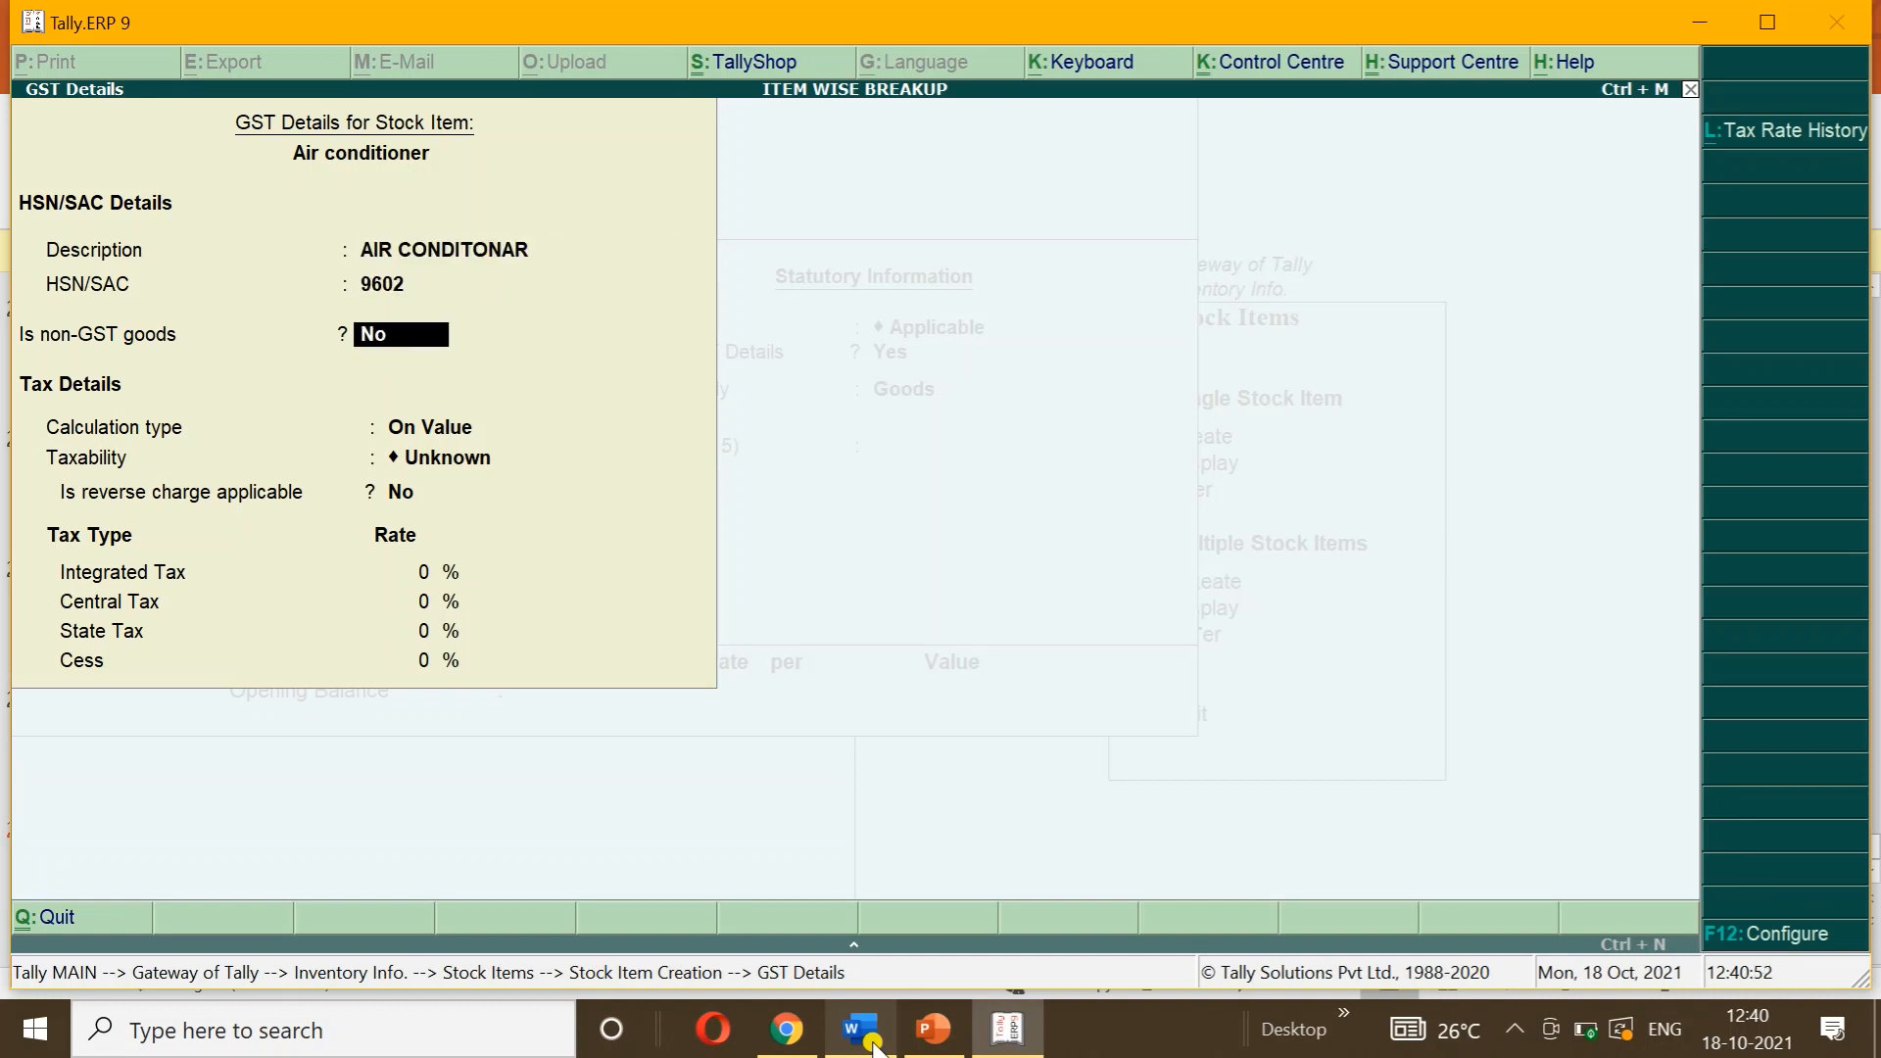
{"action": "key", "text": "Return"}
{"action": "key", "text": "Return"}
{"action": "key", "text": "Down"}
{"action": "key", "text": "Down"}
{"action": "key", "text": "Down"}
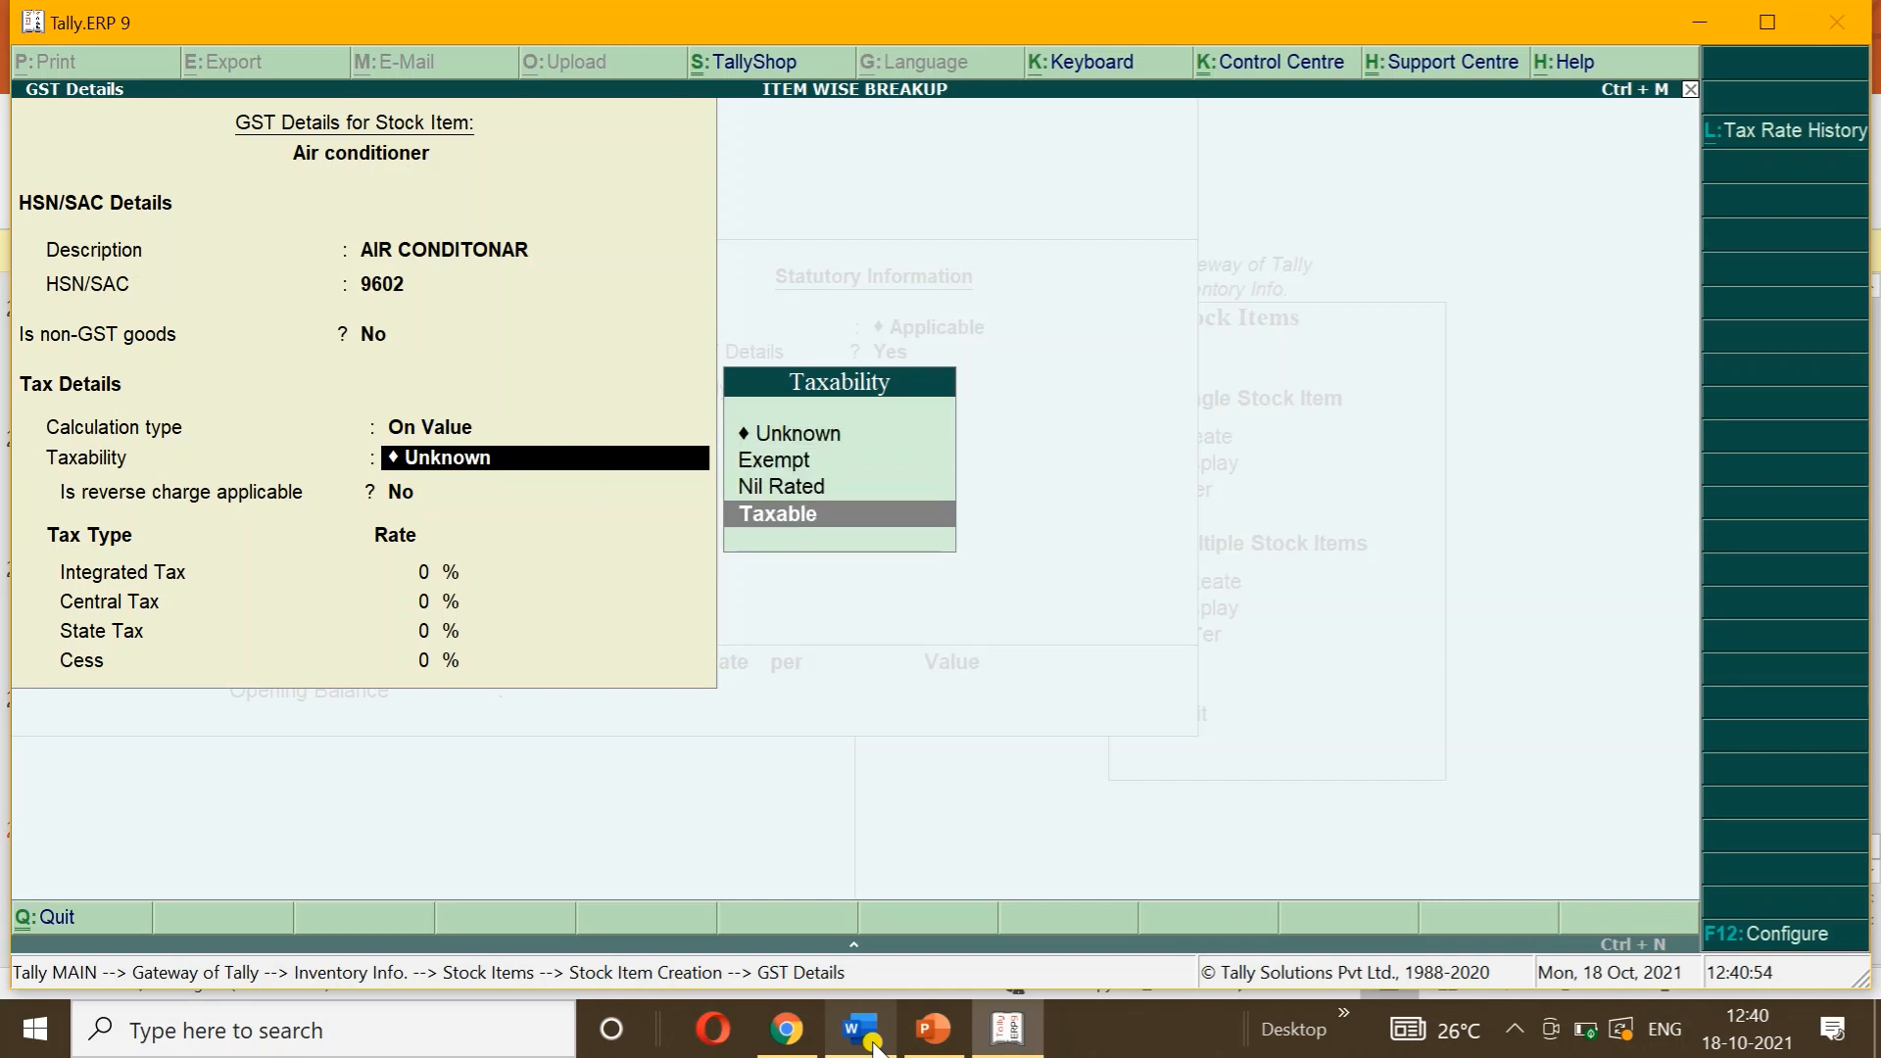
{"action": "key", "text": "Return"}
{"action": "key", "text": "Return"}
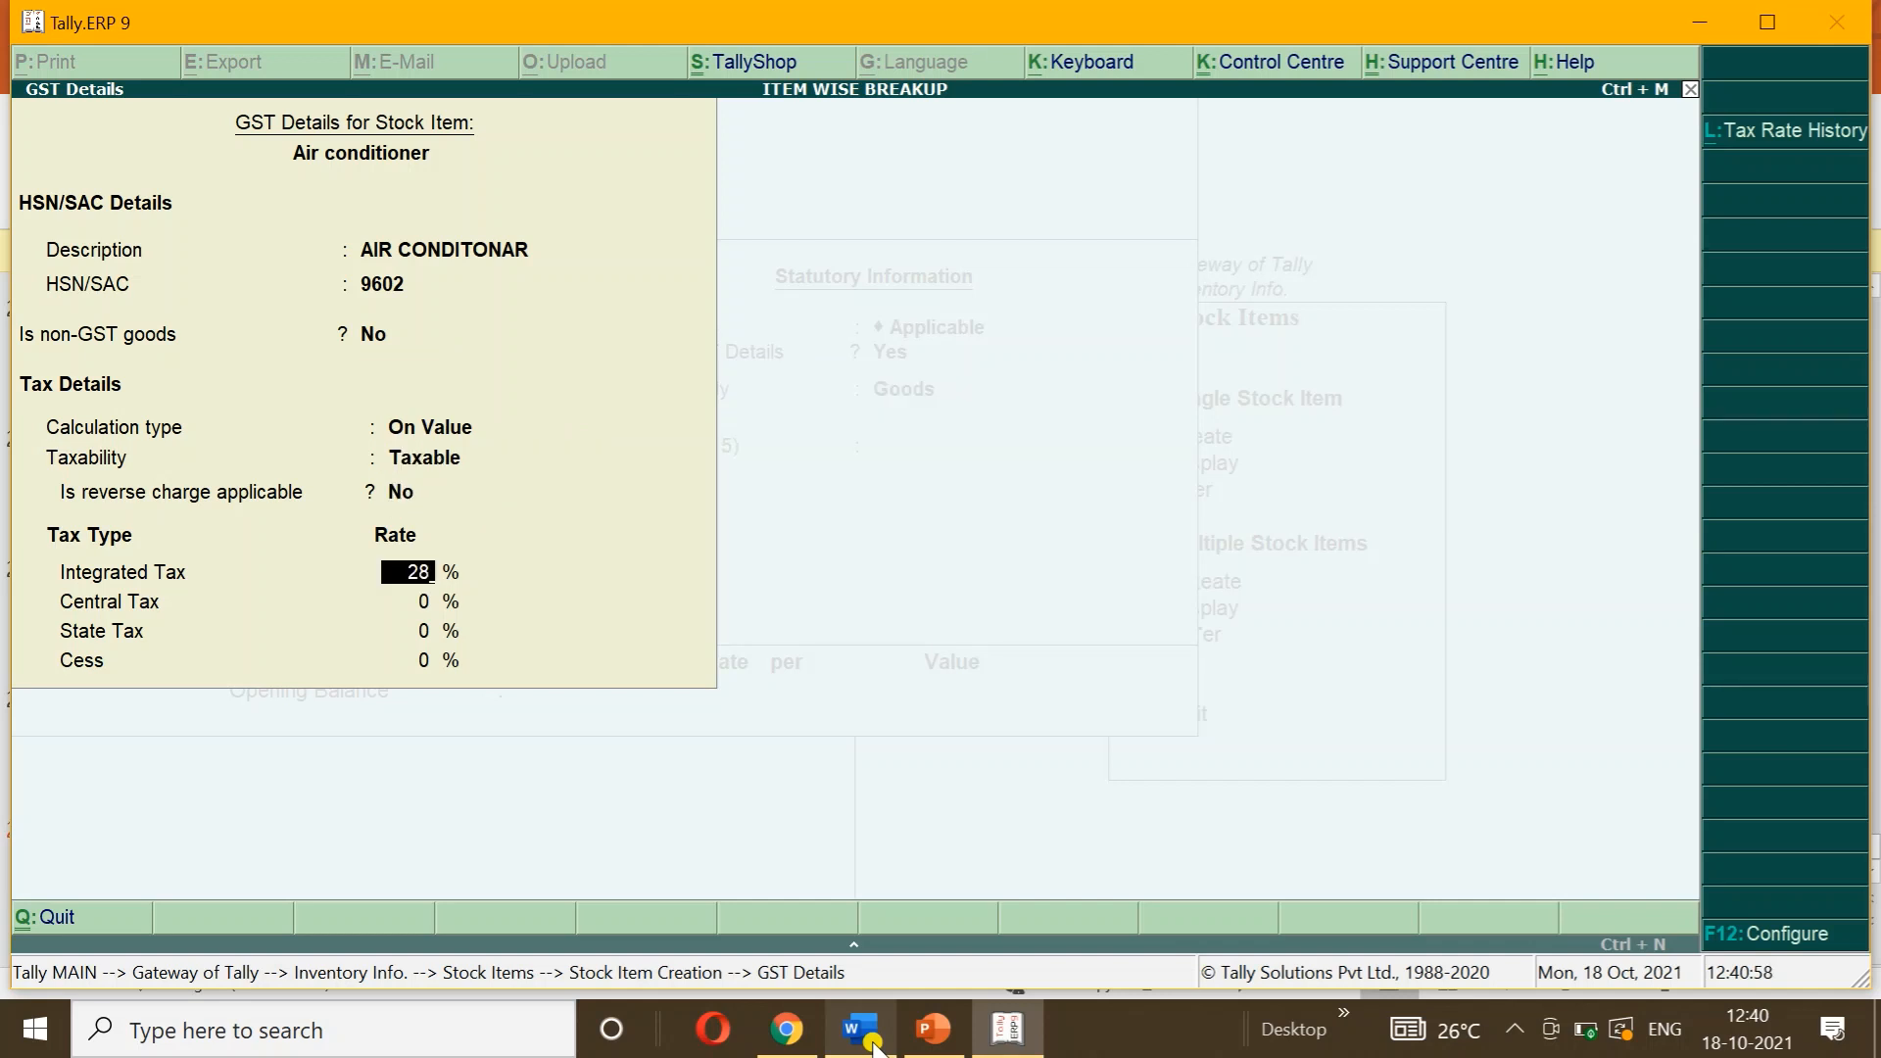
Step: Set the air conditioner's integrated tax to 28%, accept the GST details, and keep the supply type Goods
{"action": "type", "text": "28"}
{"action": "key", "text": "Return"}
{"action": "key", "text": "Return"}
{"action": "key", "text": "Return"}
{"action": "key", "text": "Return"}
{"action": "key", "text": "Return"}
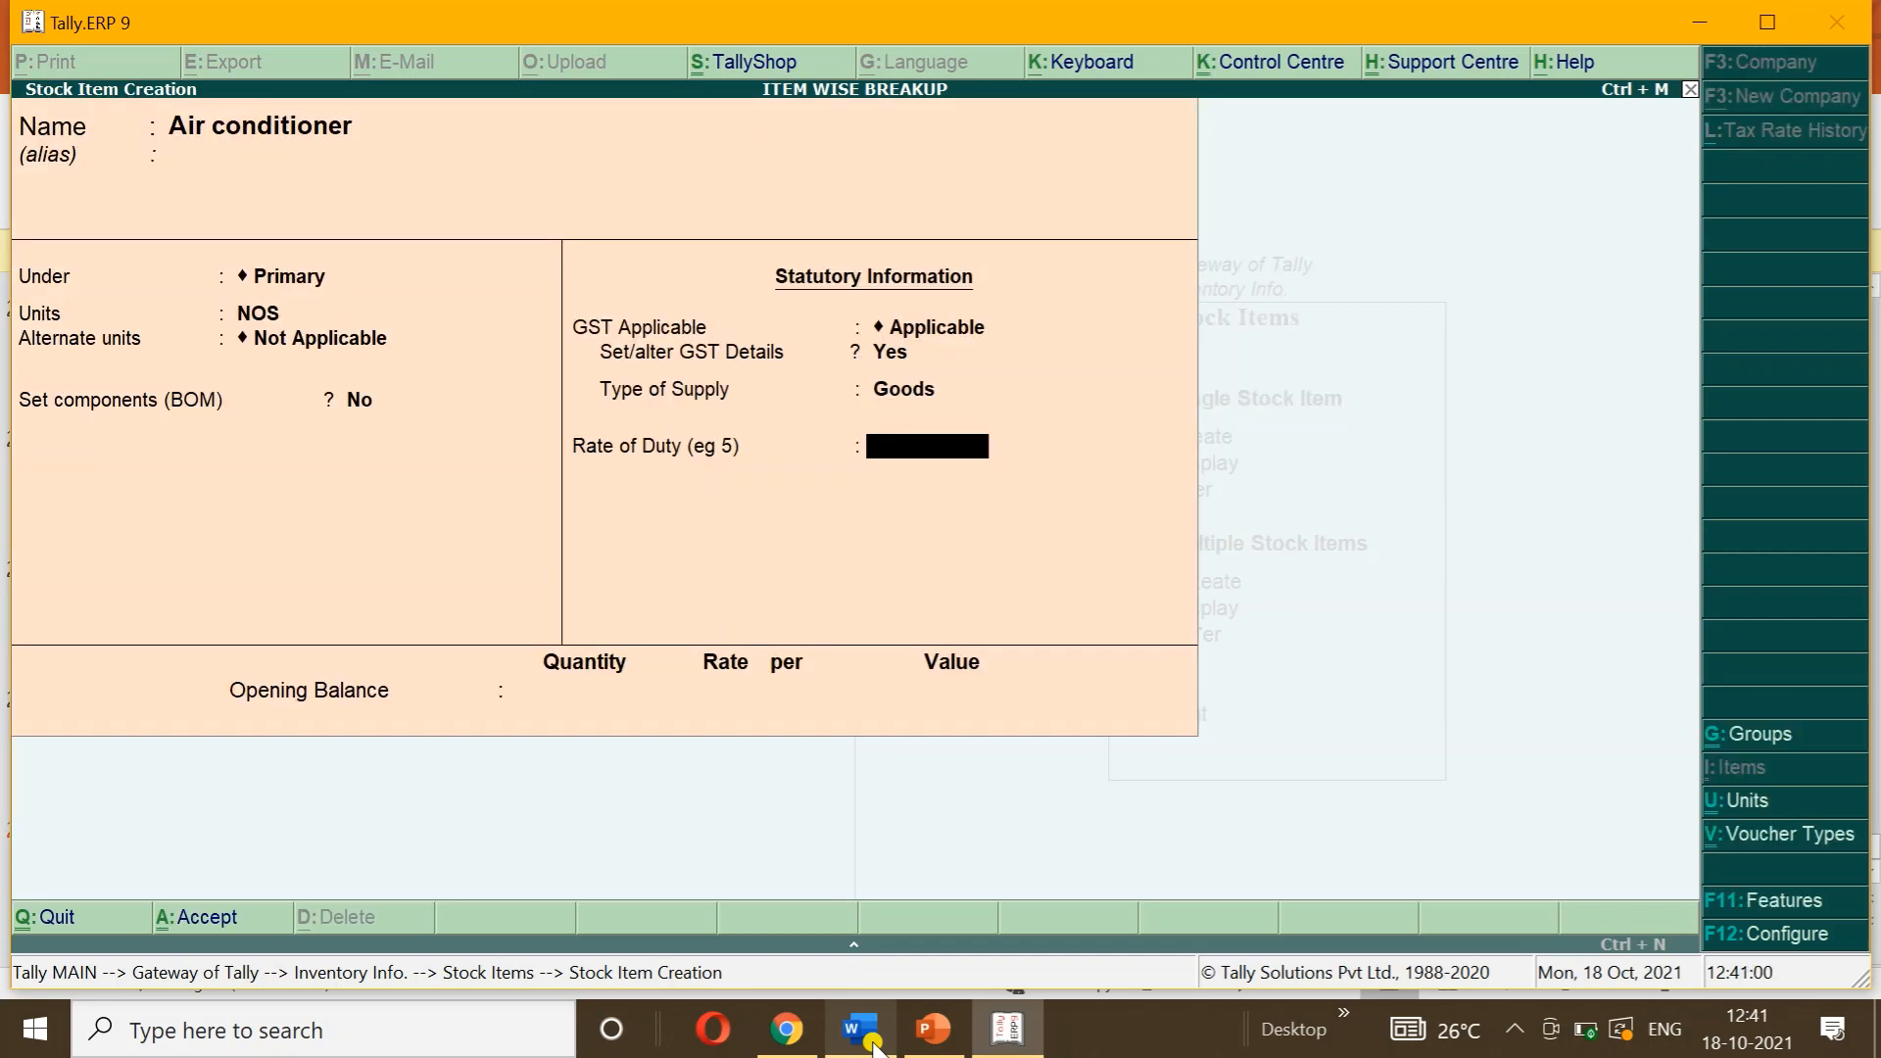
{"action": "key", "text": "Return"}
Step: Enter the air conditioner's opening balance from the Word table as 10 NOS at a rate of 10,000, and save the stock item
{"action": "left_click", "coordinate": [871, 1044]}
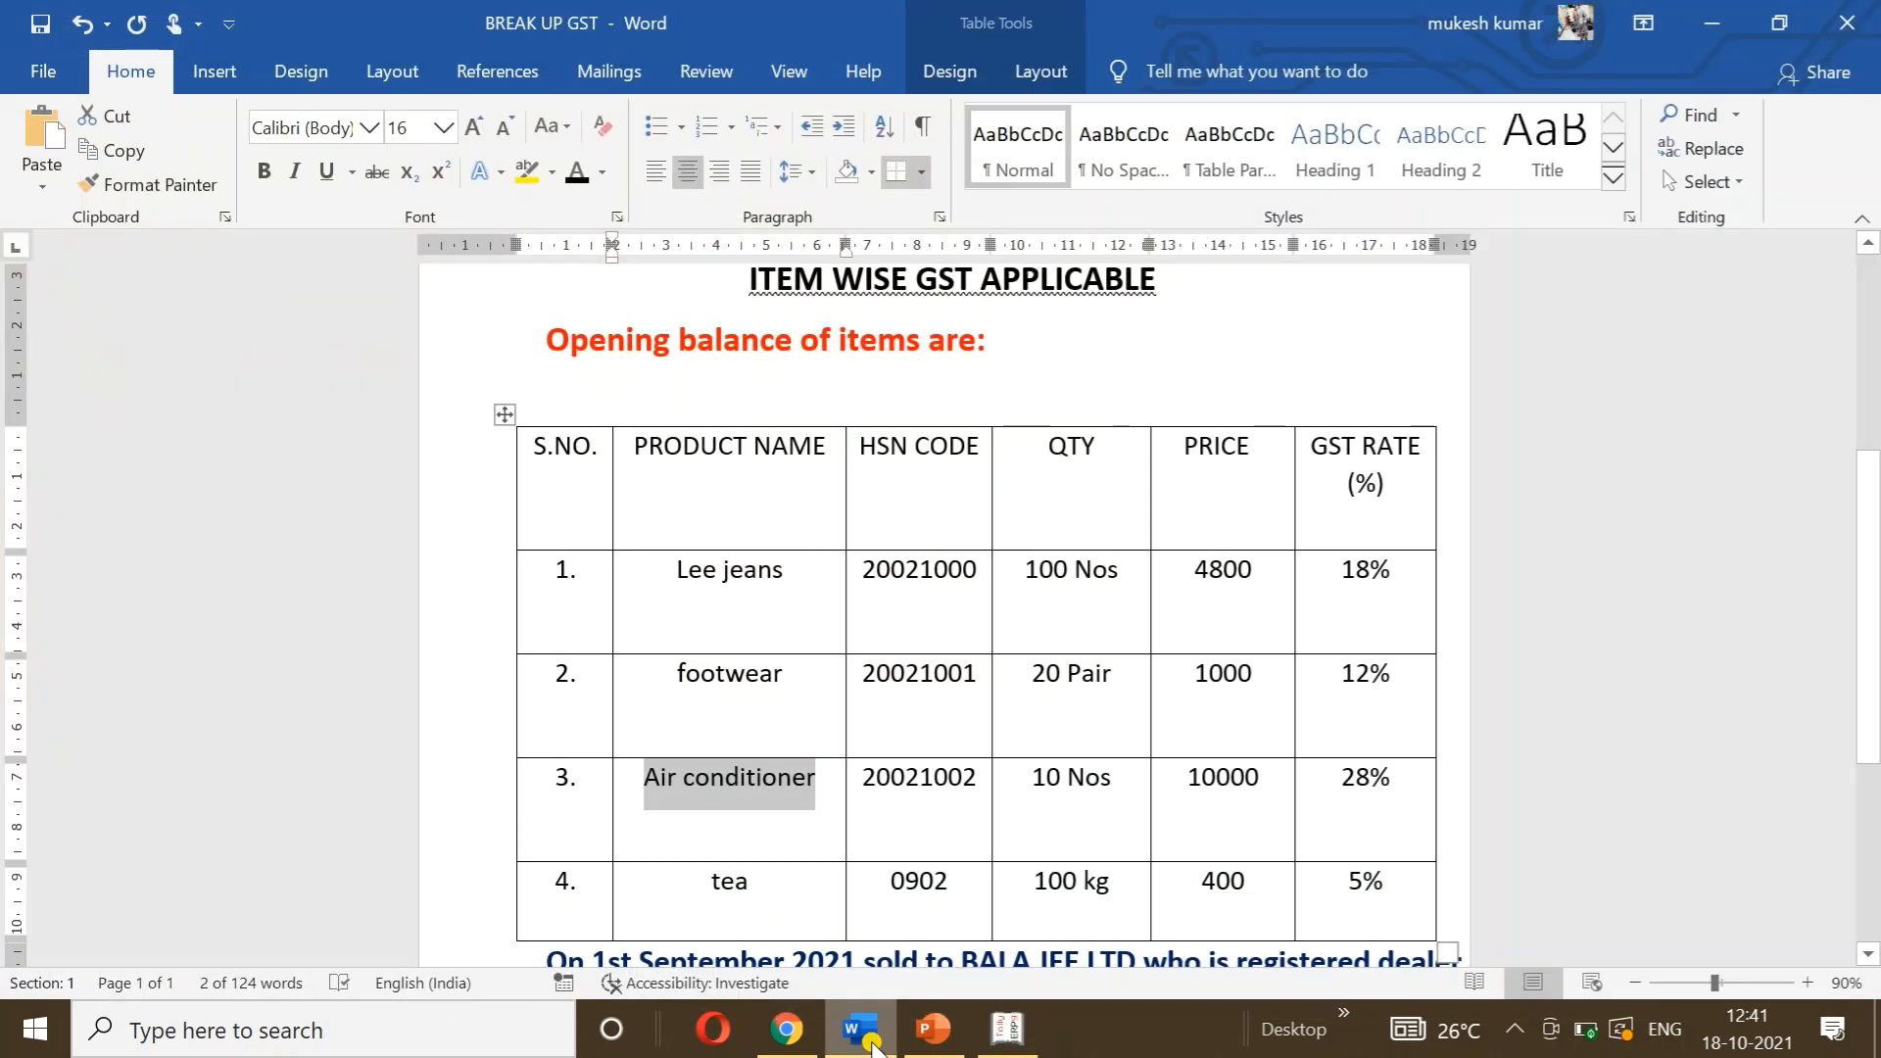
{"action": "left_click", "coordinate": [871, 1044]}
{"action": "type", "text": "10 NOS"}
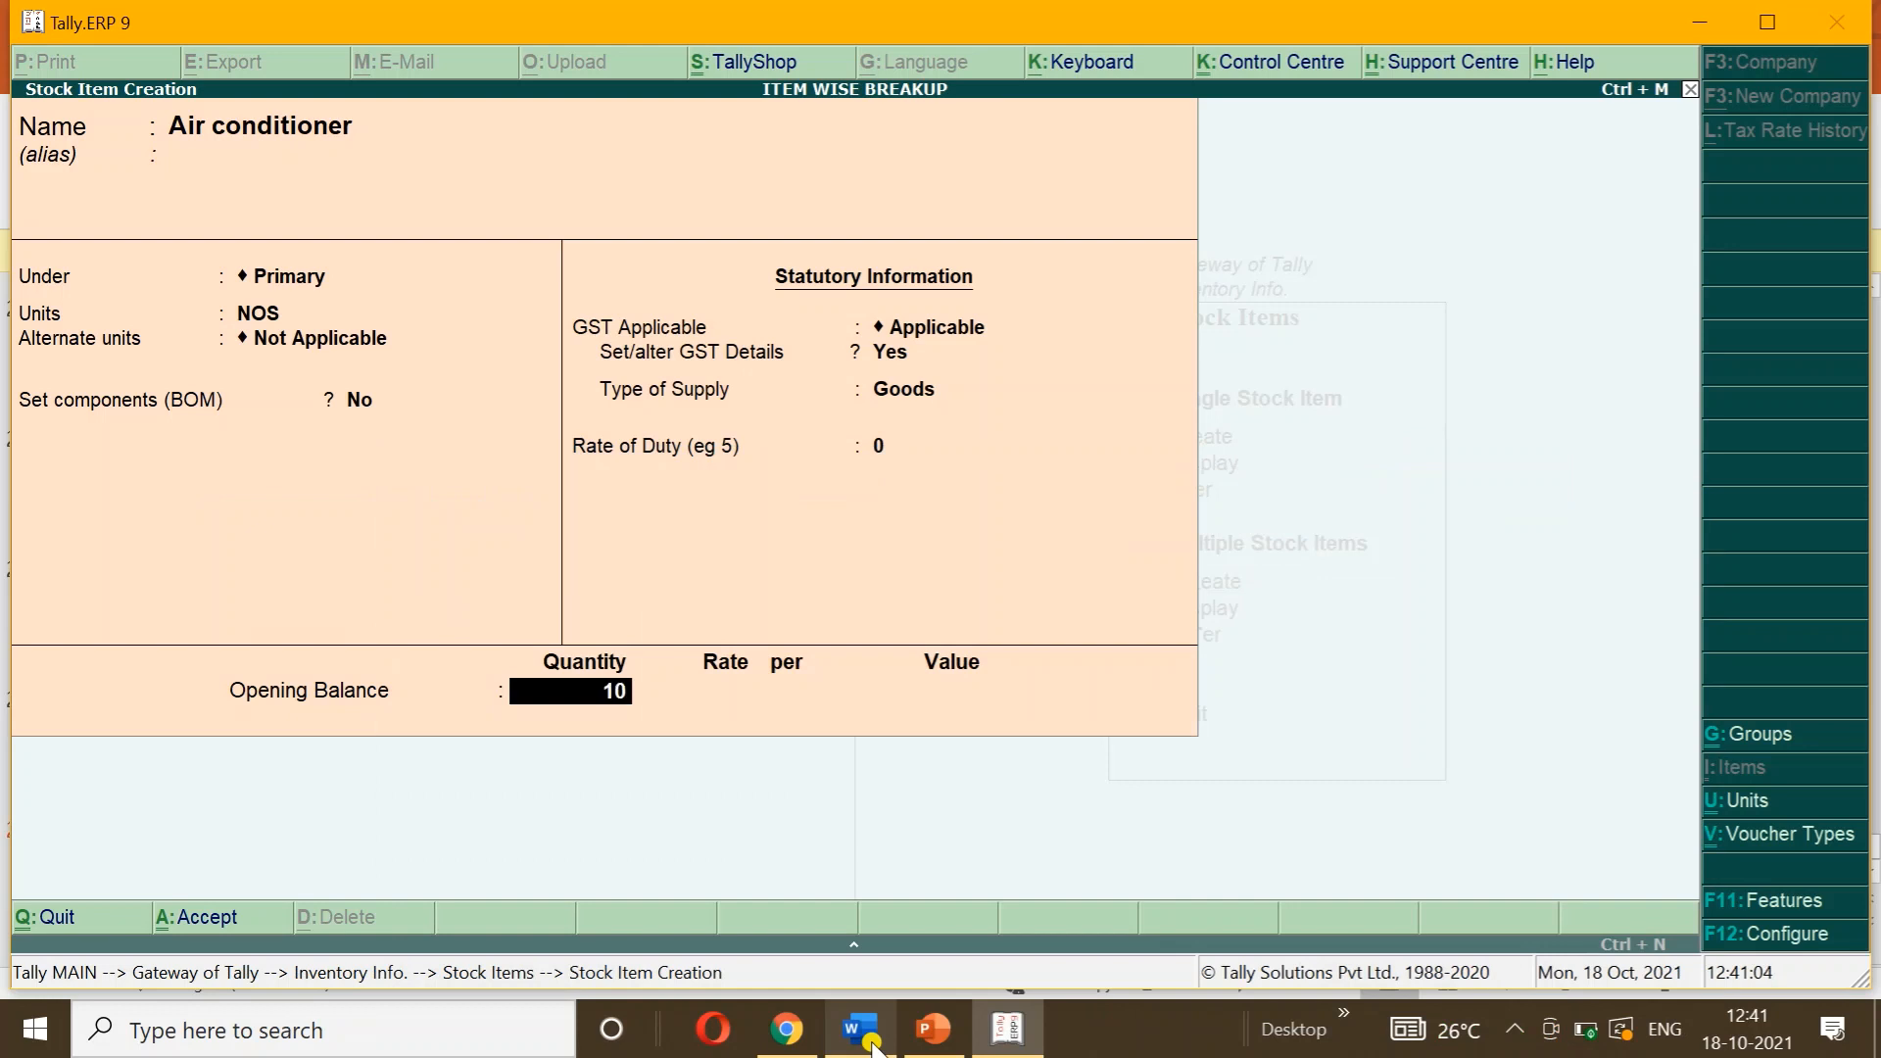
{"action": "key", "text": "Return"}
{"action": "type", "text": "10,000"}
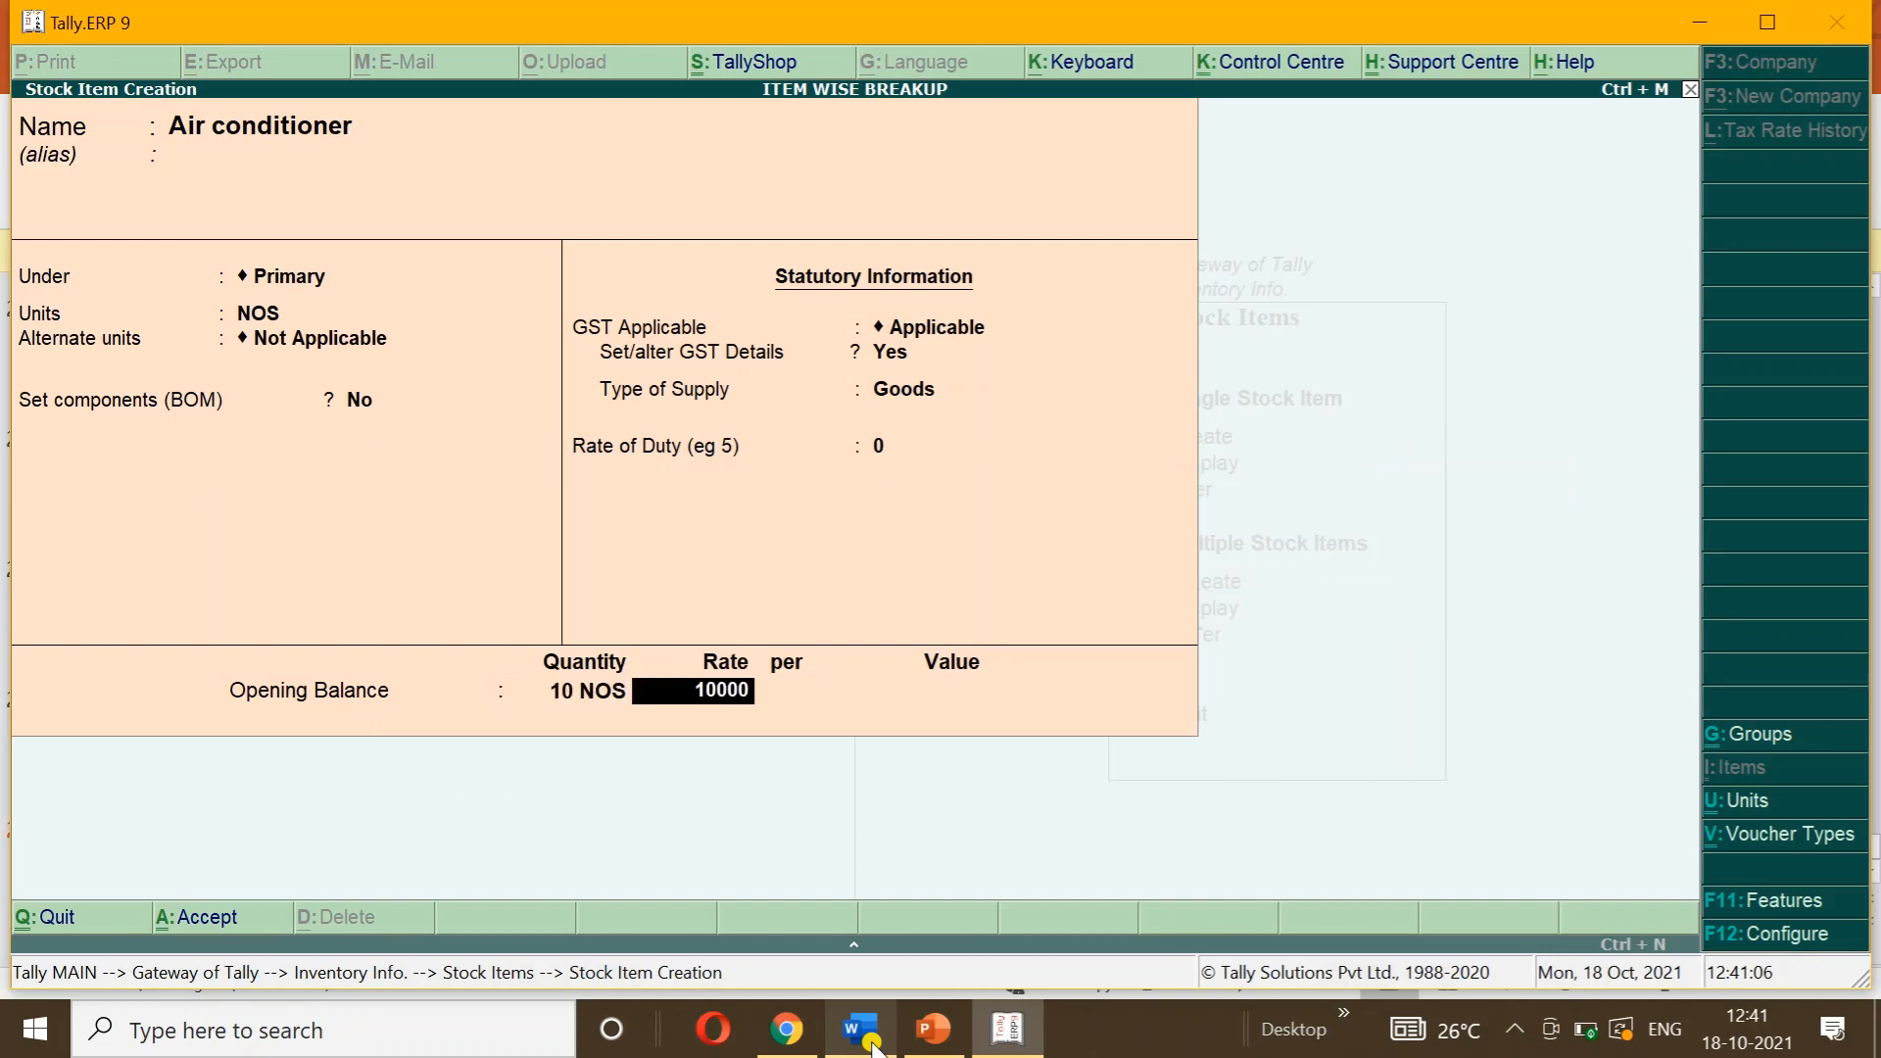
{"action": "key", "text": "Return"}
{"action": "key", "text": "Return"}
{"action": "key", "text": "Return"}
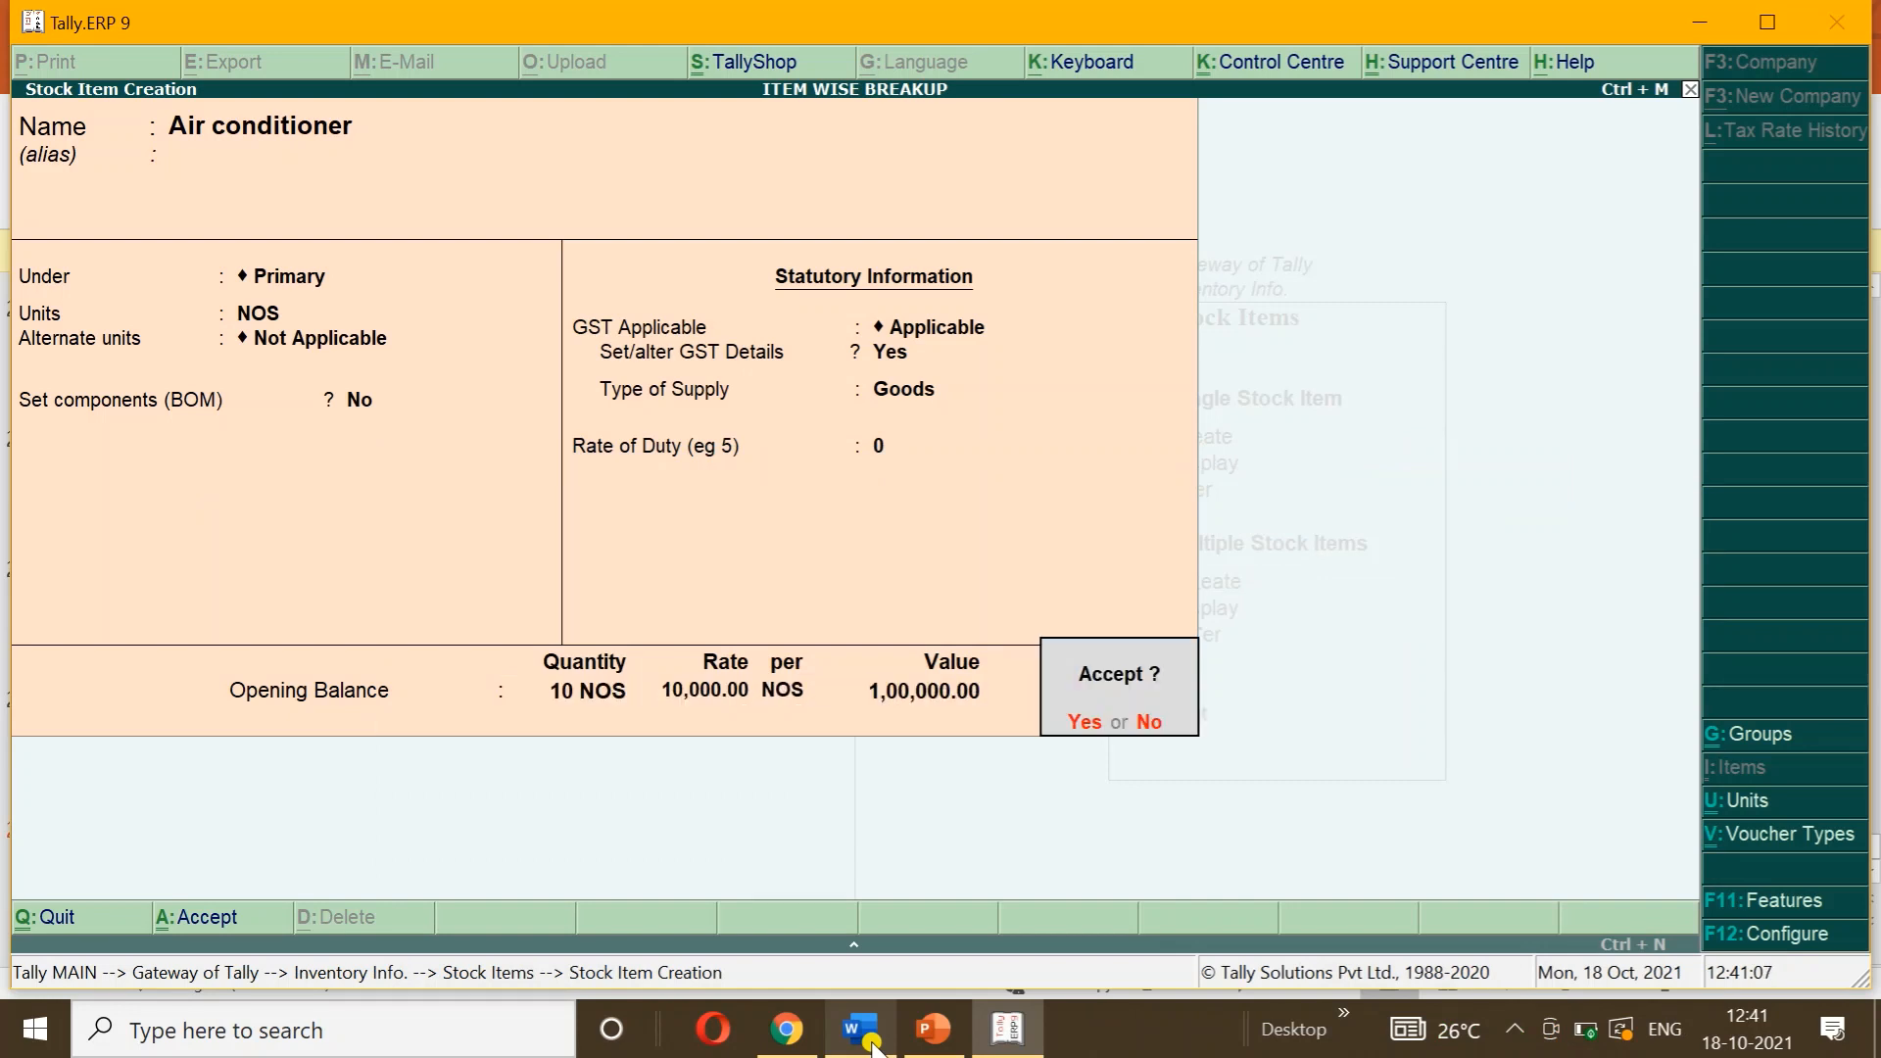
{"action": "key", "text": "Return"}
Step: Copy the name tea from the Word table into a new Tally stock item and keep it under Primary
{"action": "left_click", "coordinate": [872, 1044]}
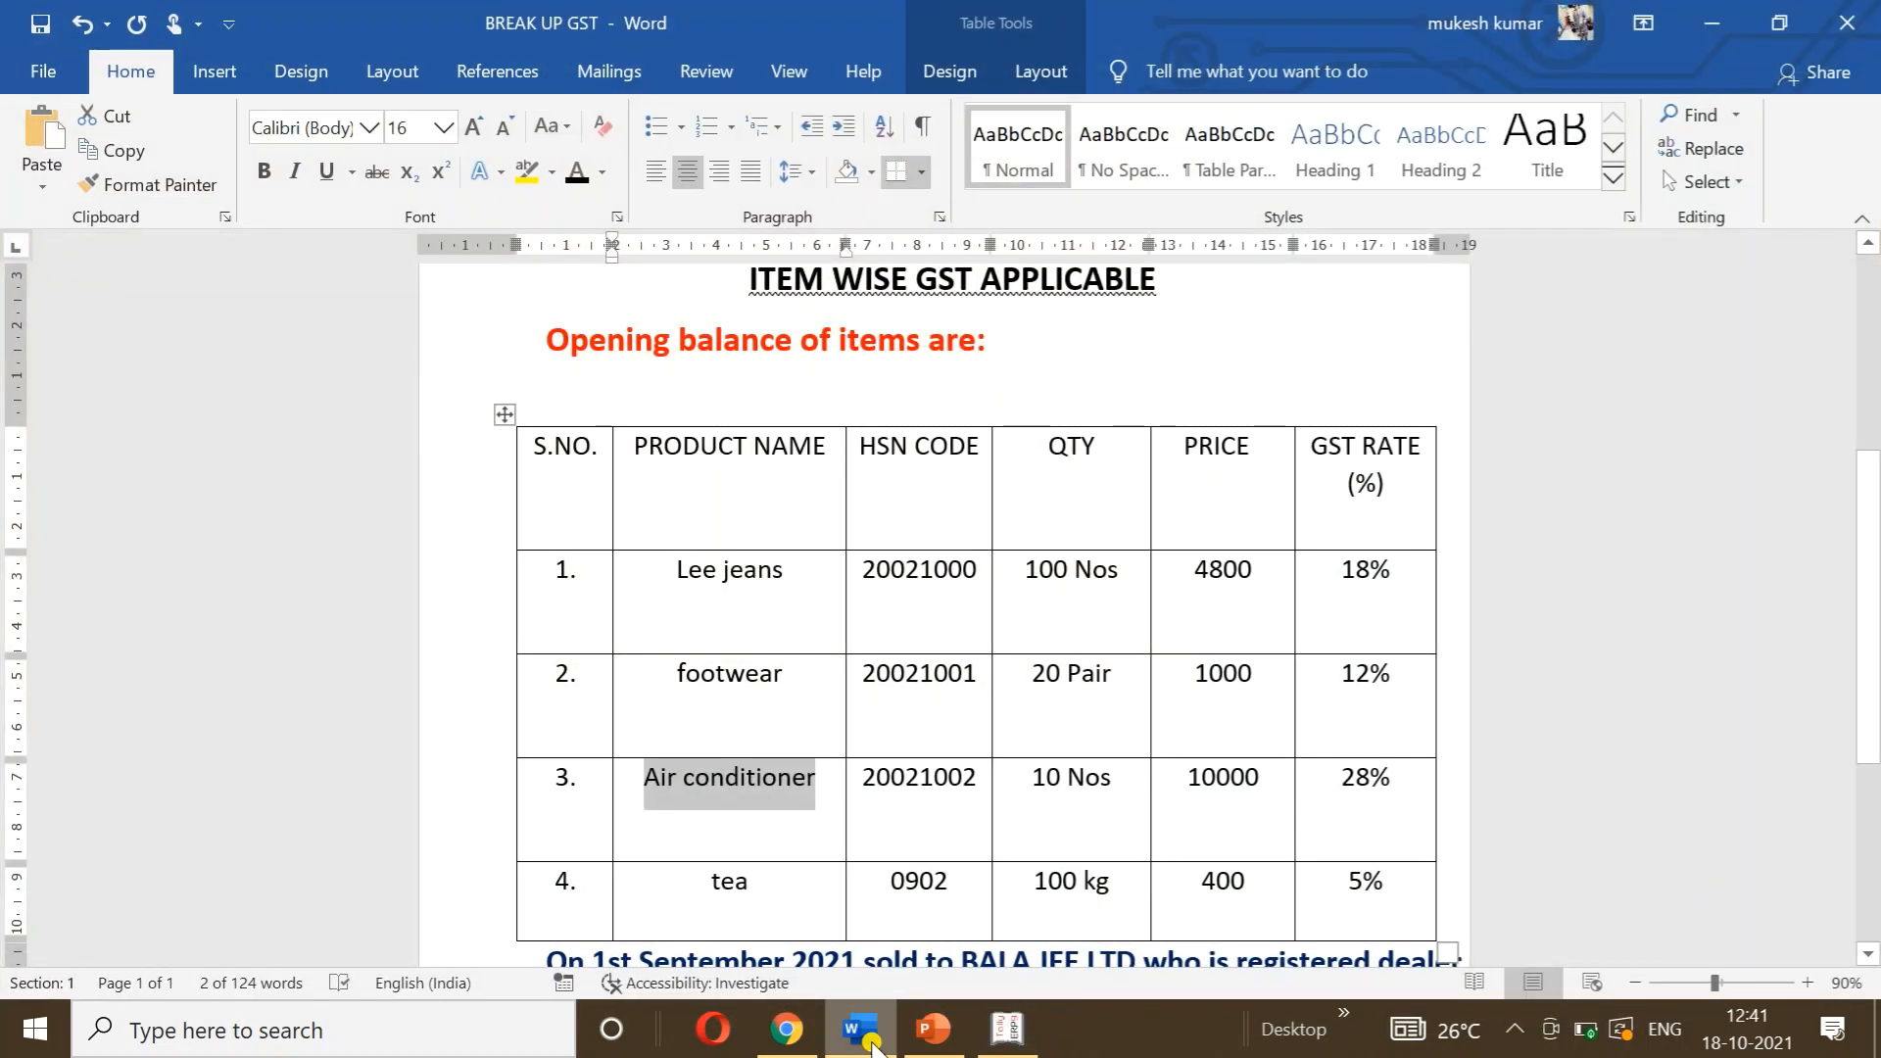
{"action": "left_click", "coordinate": [724, 875]}
{"action": "left_click_drag", "start_coordinate": [737, 882], "coordinate": [747, 884]}
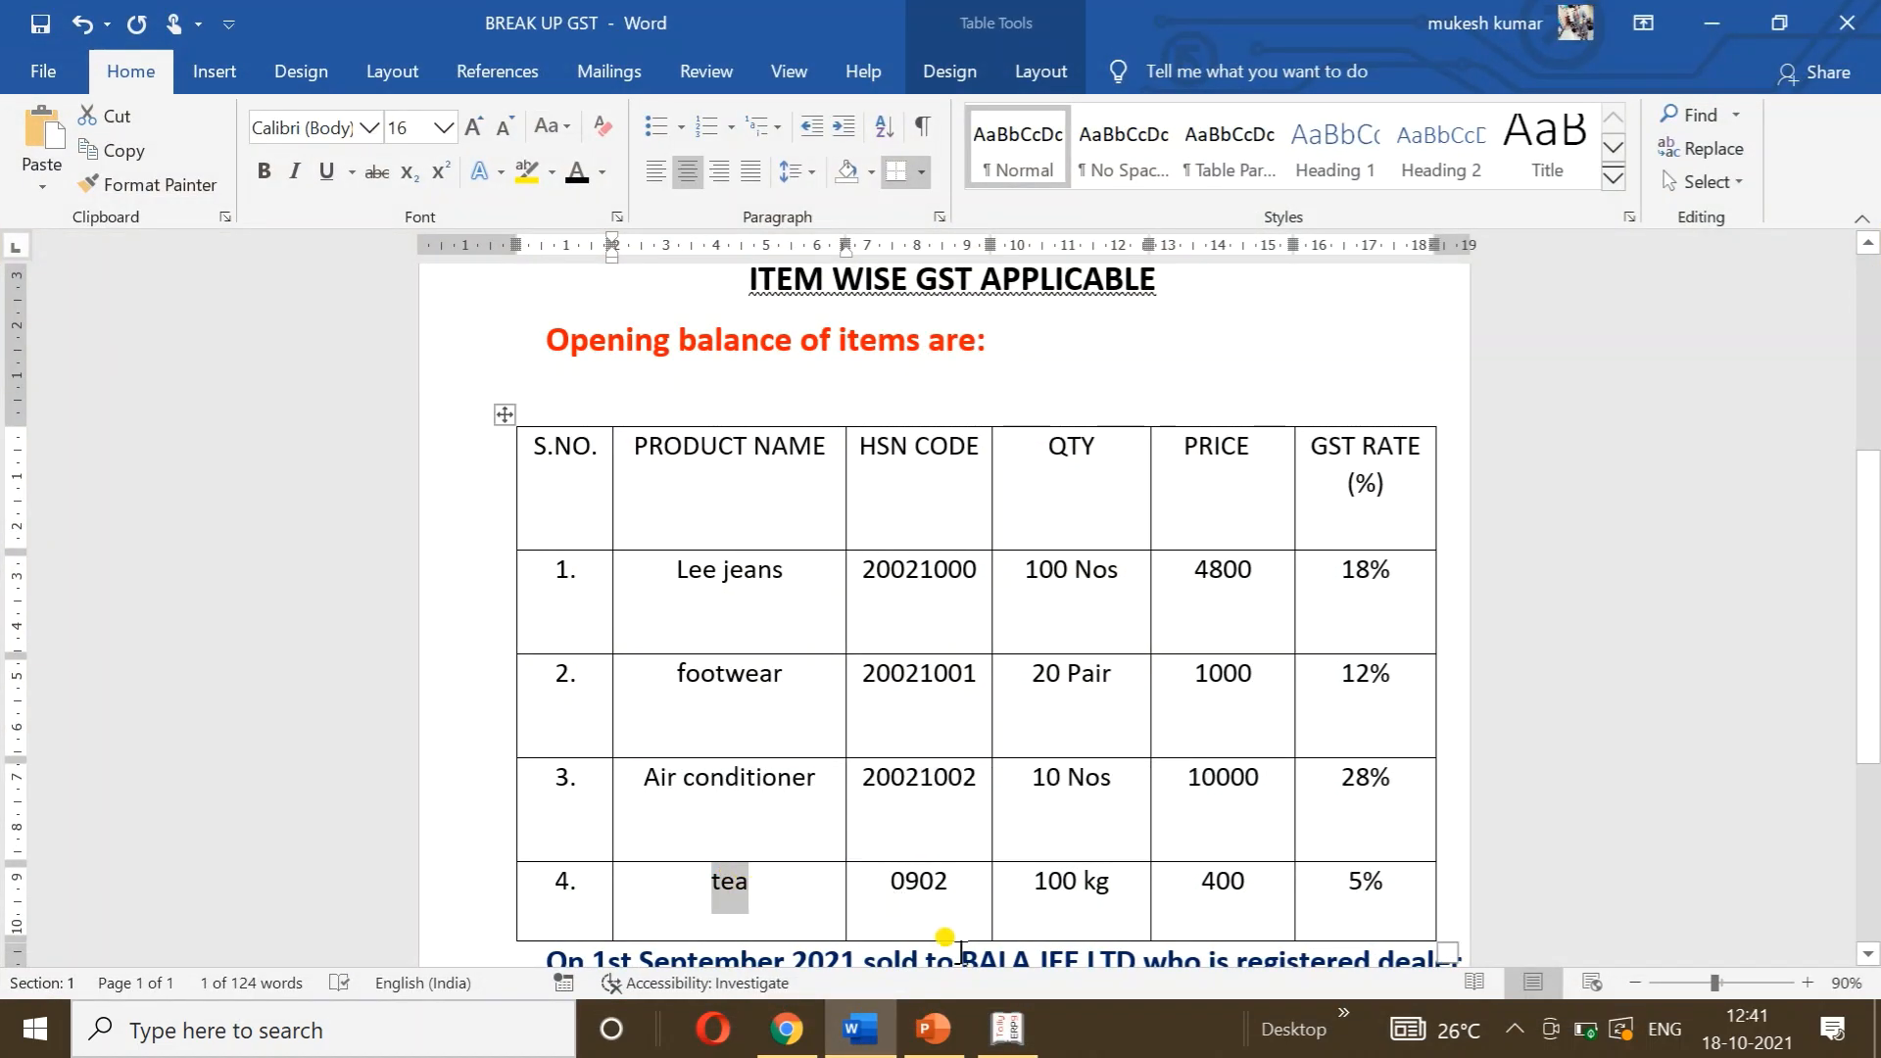
{"action": "left_click", "coordinate": [994, 1025]}
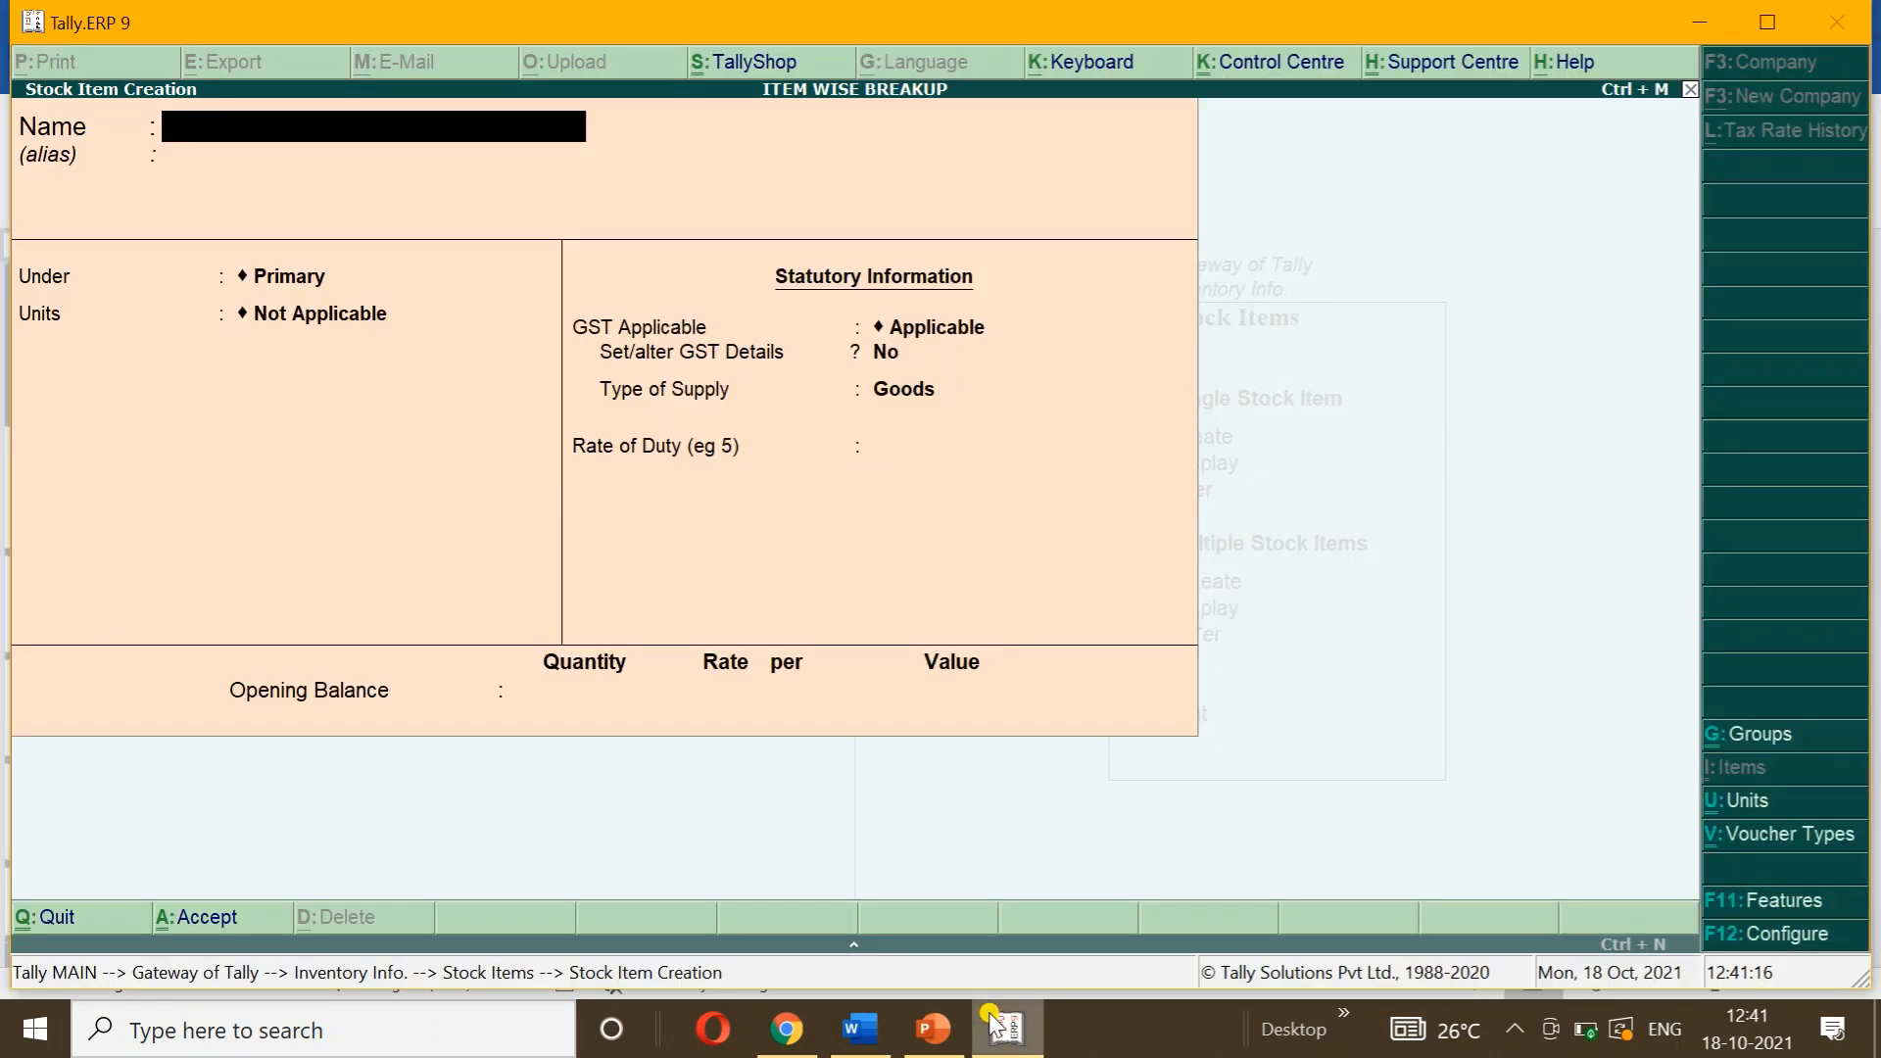
{"action": "key", "text": "ctrl+alt+v"}
{"action": "key", "text": "Return"}
{"action": "key", "text": "Return"}
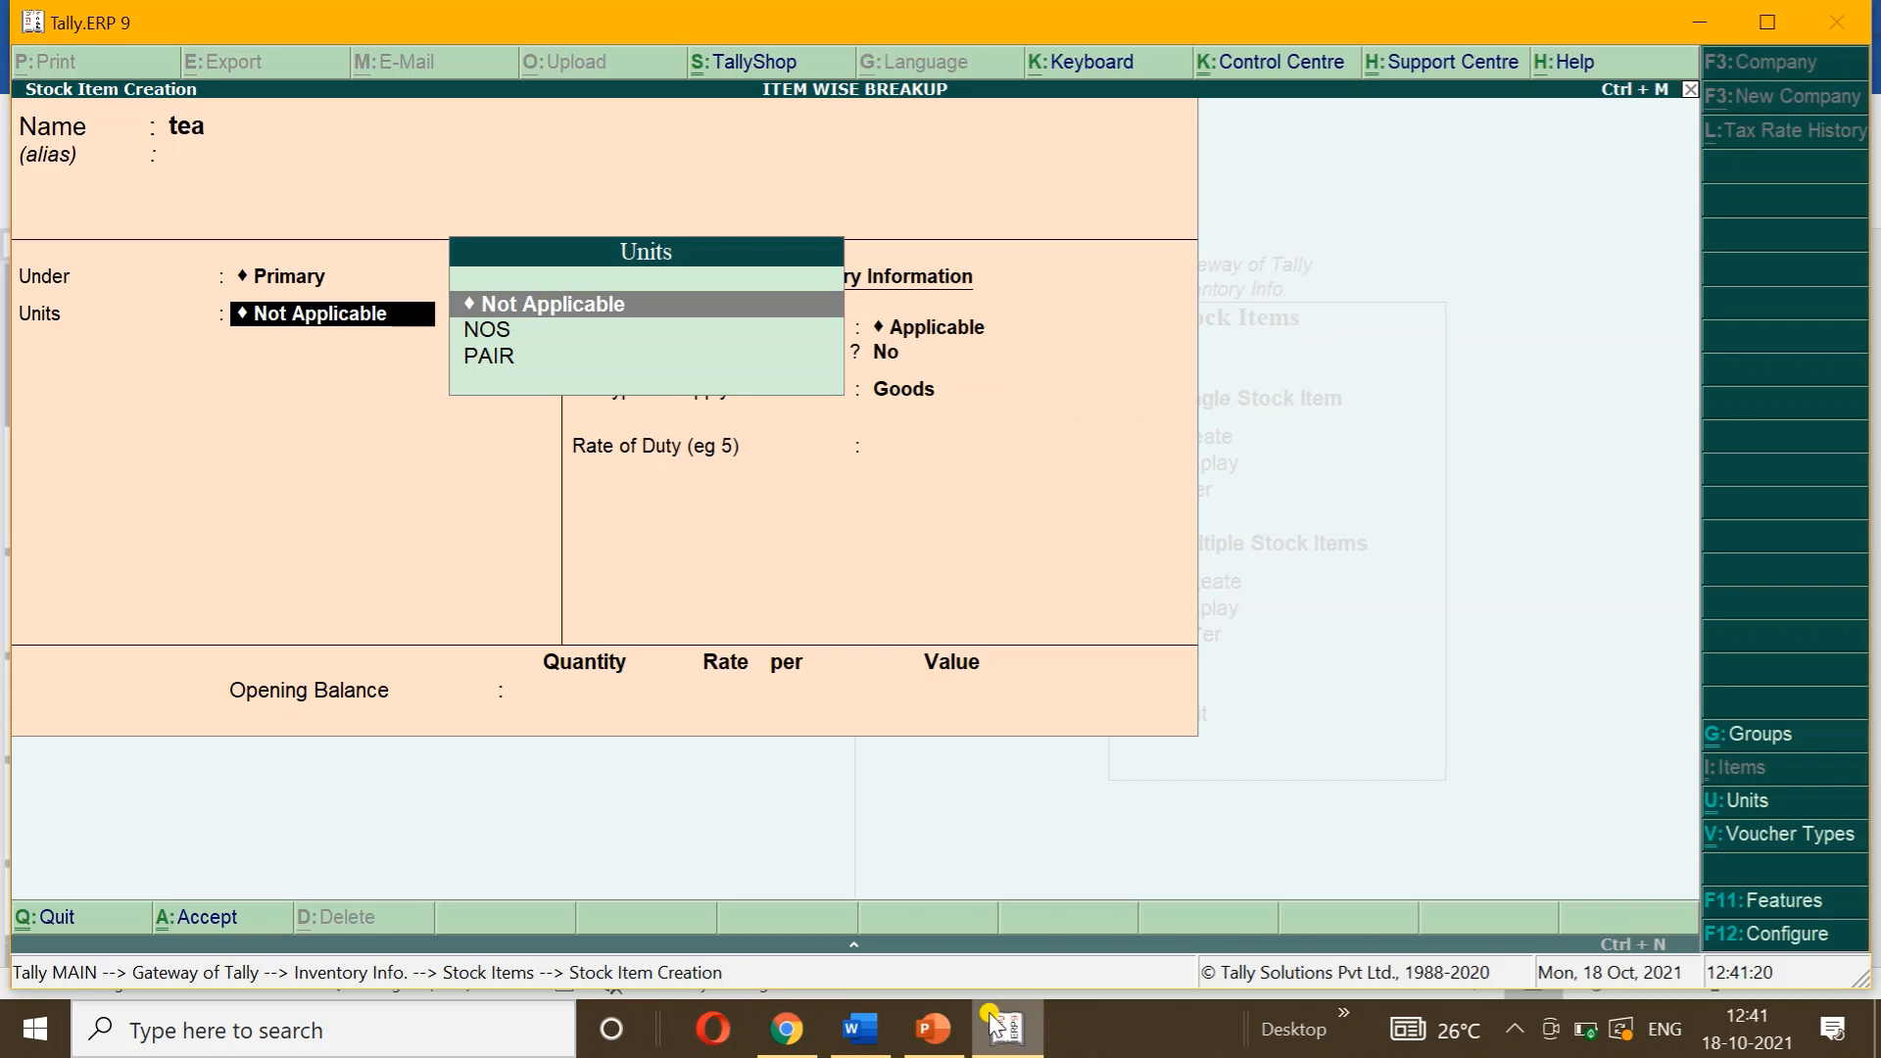
Step: Create a simple unit KG with quantity code KGS-KILOGRAMS and 0 decimal places, and use it as tea's unit
{"action": "key", "text": "alt+c"}
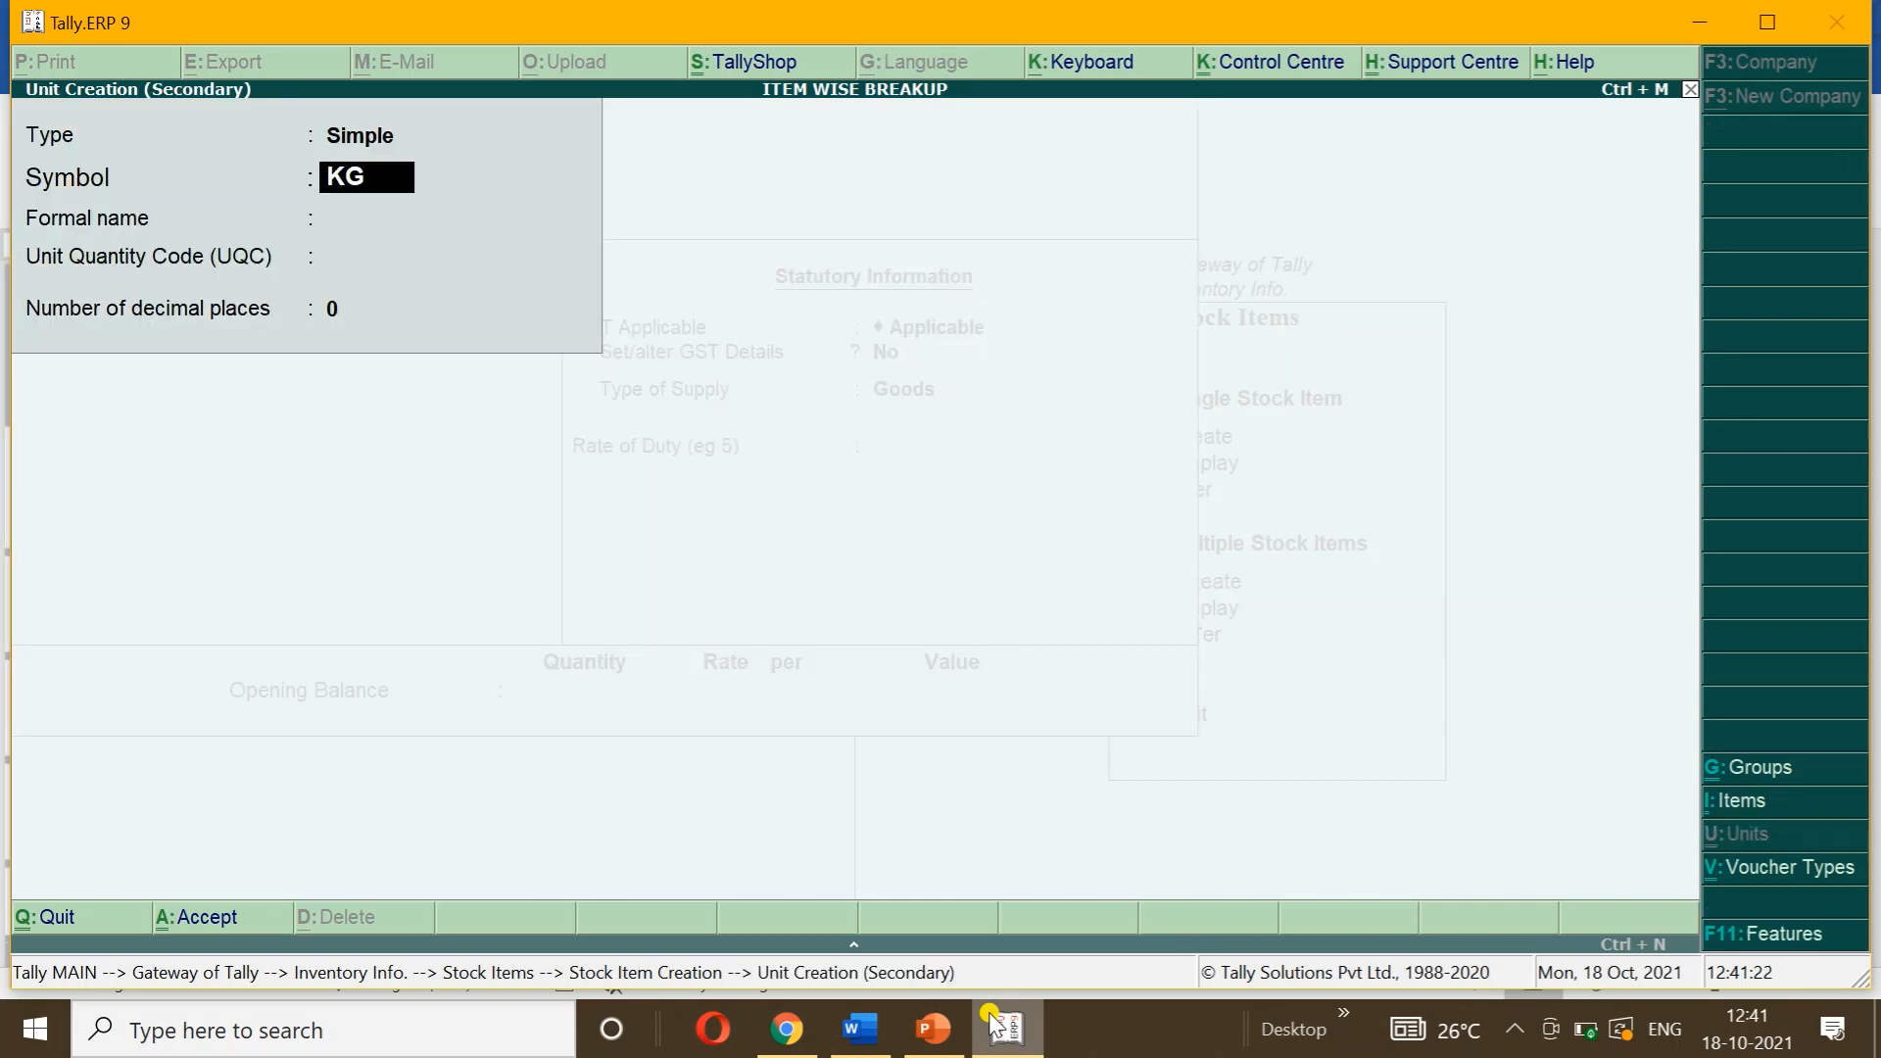
{"action": "key", "text": "Return"}
{"action": "key", "text": "Return"}
{"action": "type", "text": "L"}
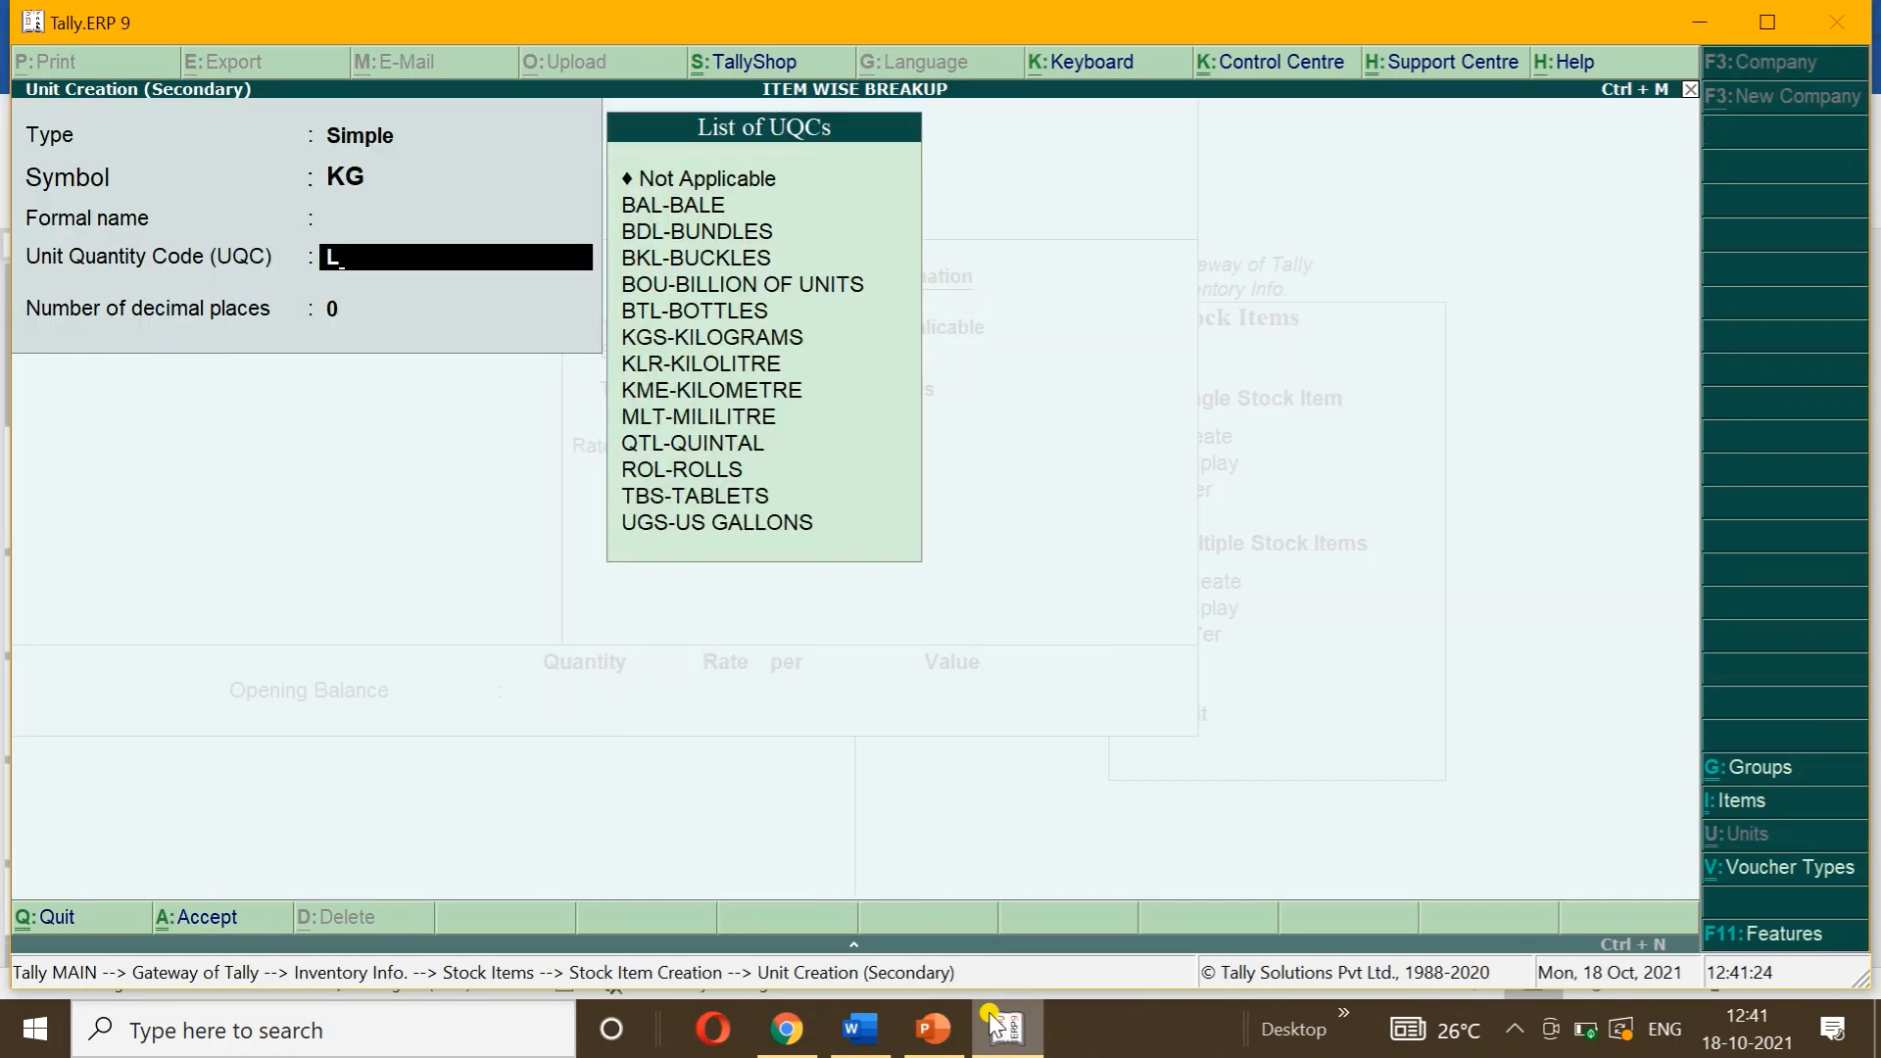
{"action": "key", "text": "BackSpace"}
{"action": "type", "text": "KG"}
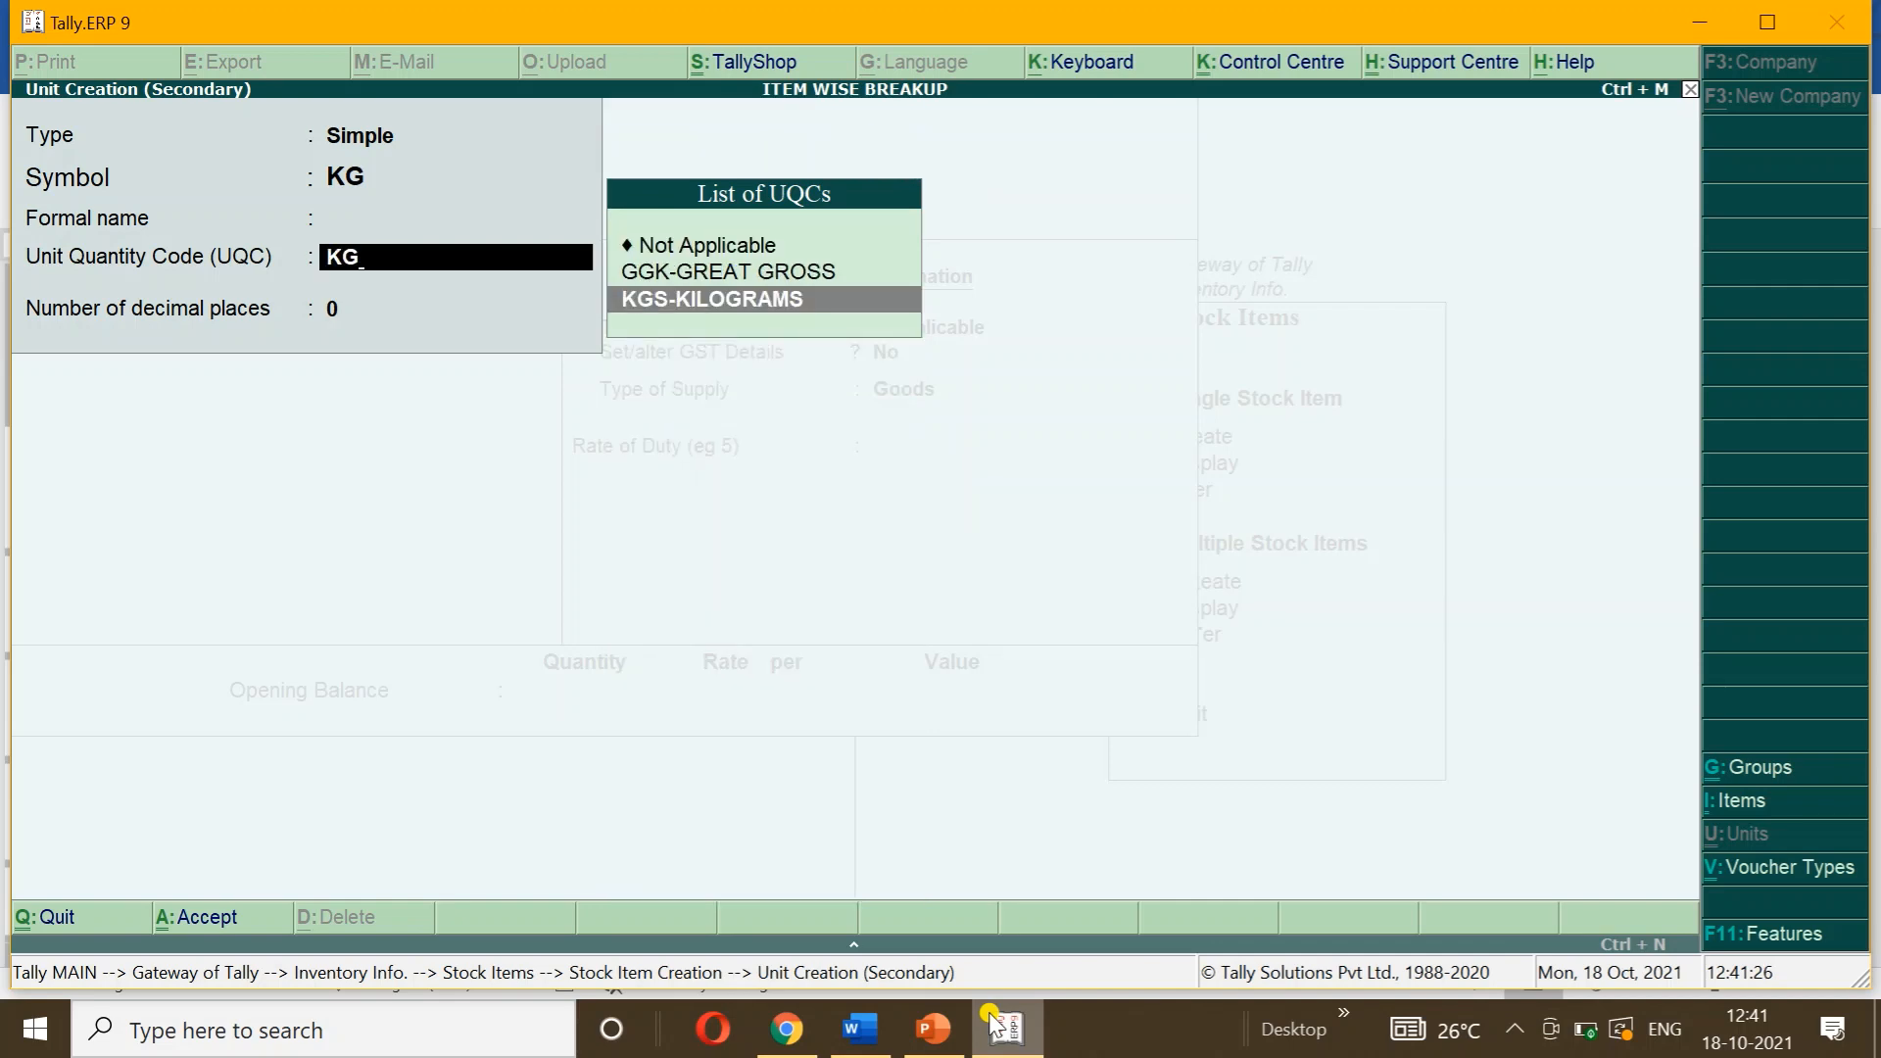
{"action": "key", "text": "Return"}
{"action": "key", "text": "Return"}
{"action": "key", "text": "Return"}
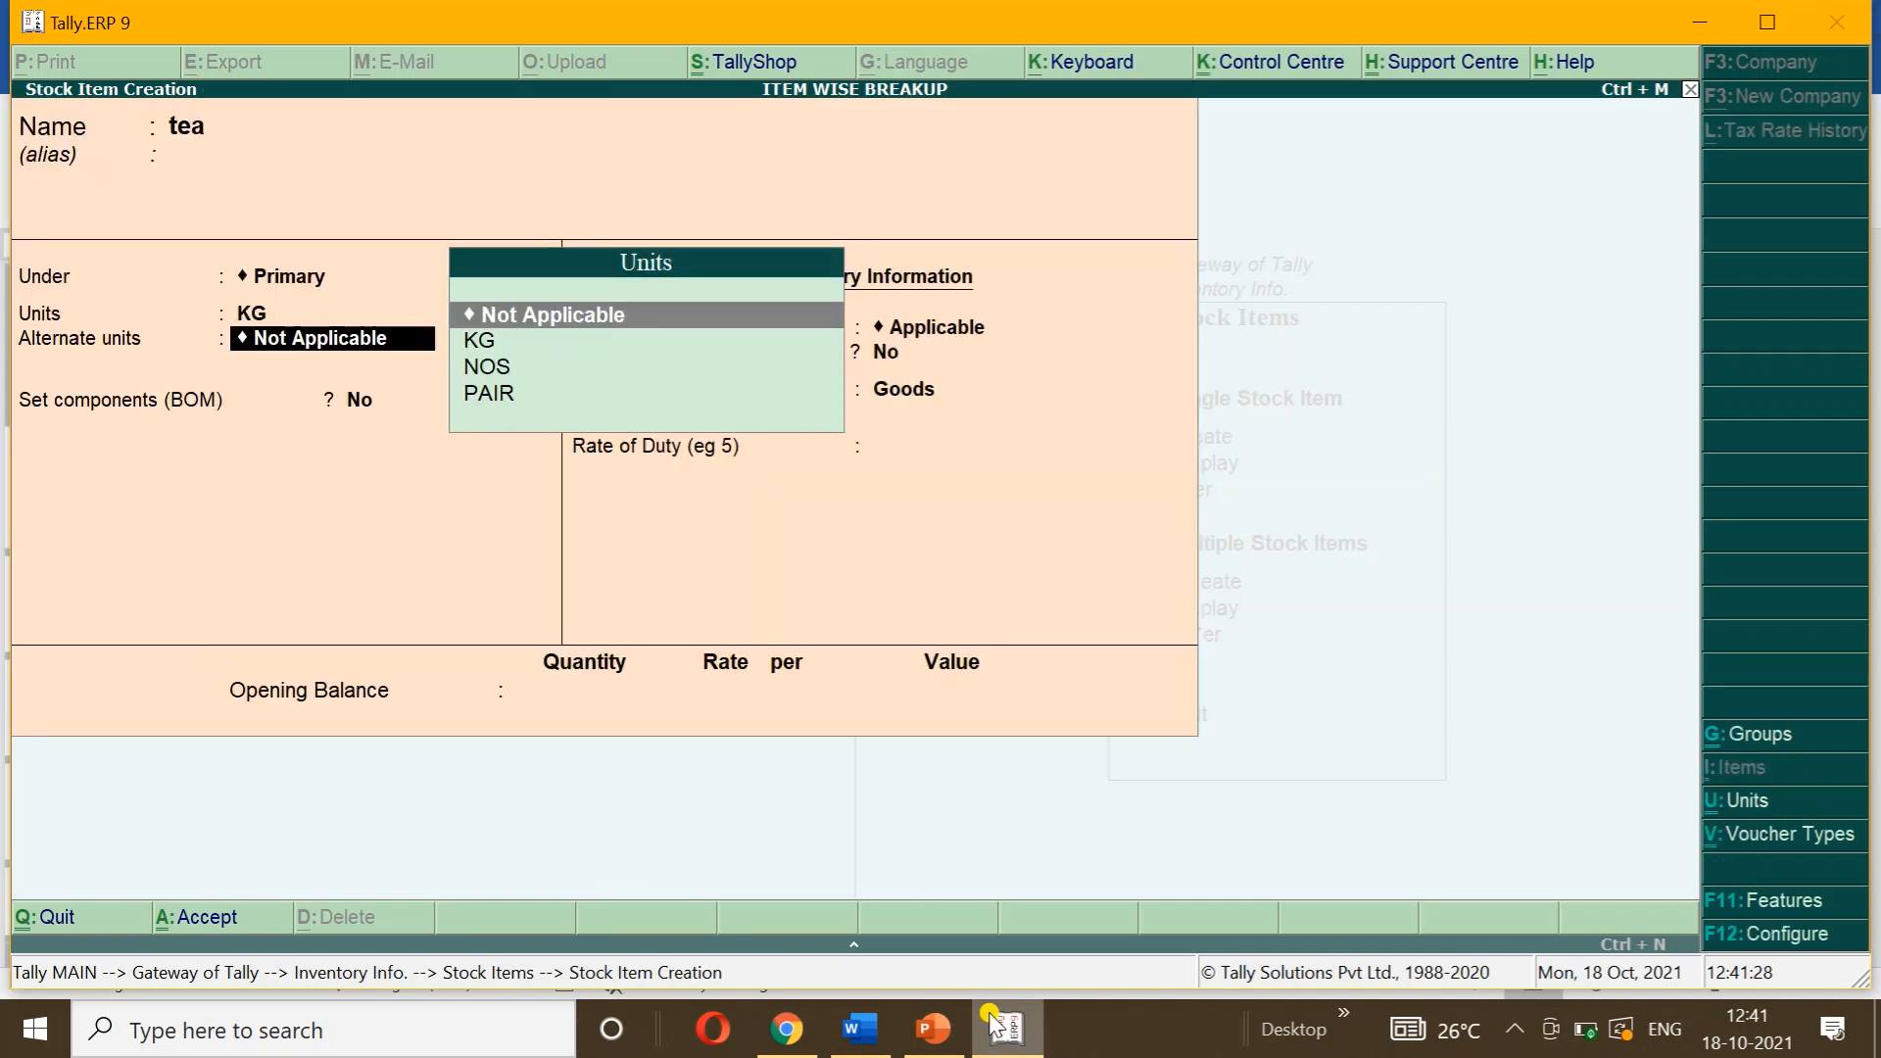
Step: Keep tea's alternate units Not Applicable, enable setting its GST details, and enter the description TEA
{"action": "key", "text": "Return"}
{"action": "key", "text": "Return"}
{"action": "key", "text": "Return"}
{"action": "key", "text": "y"}
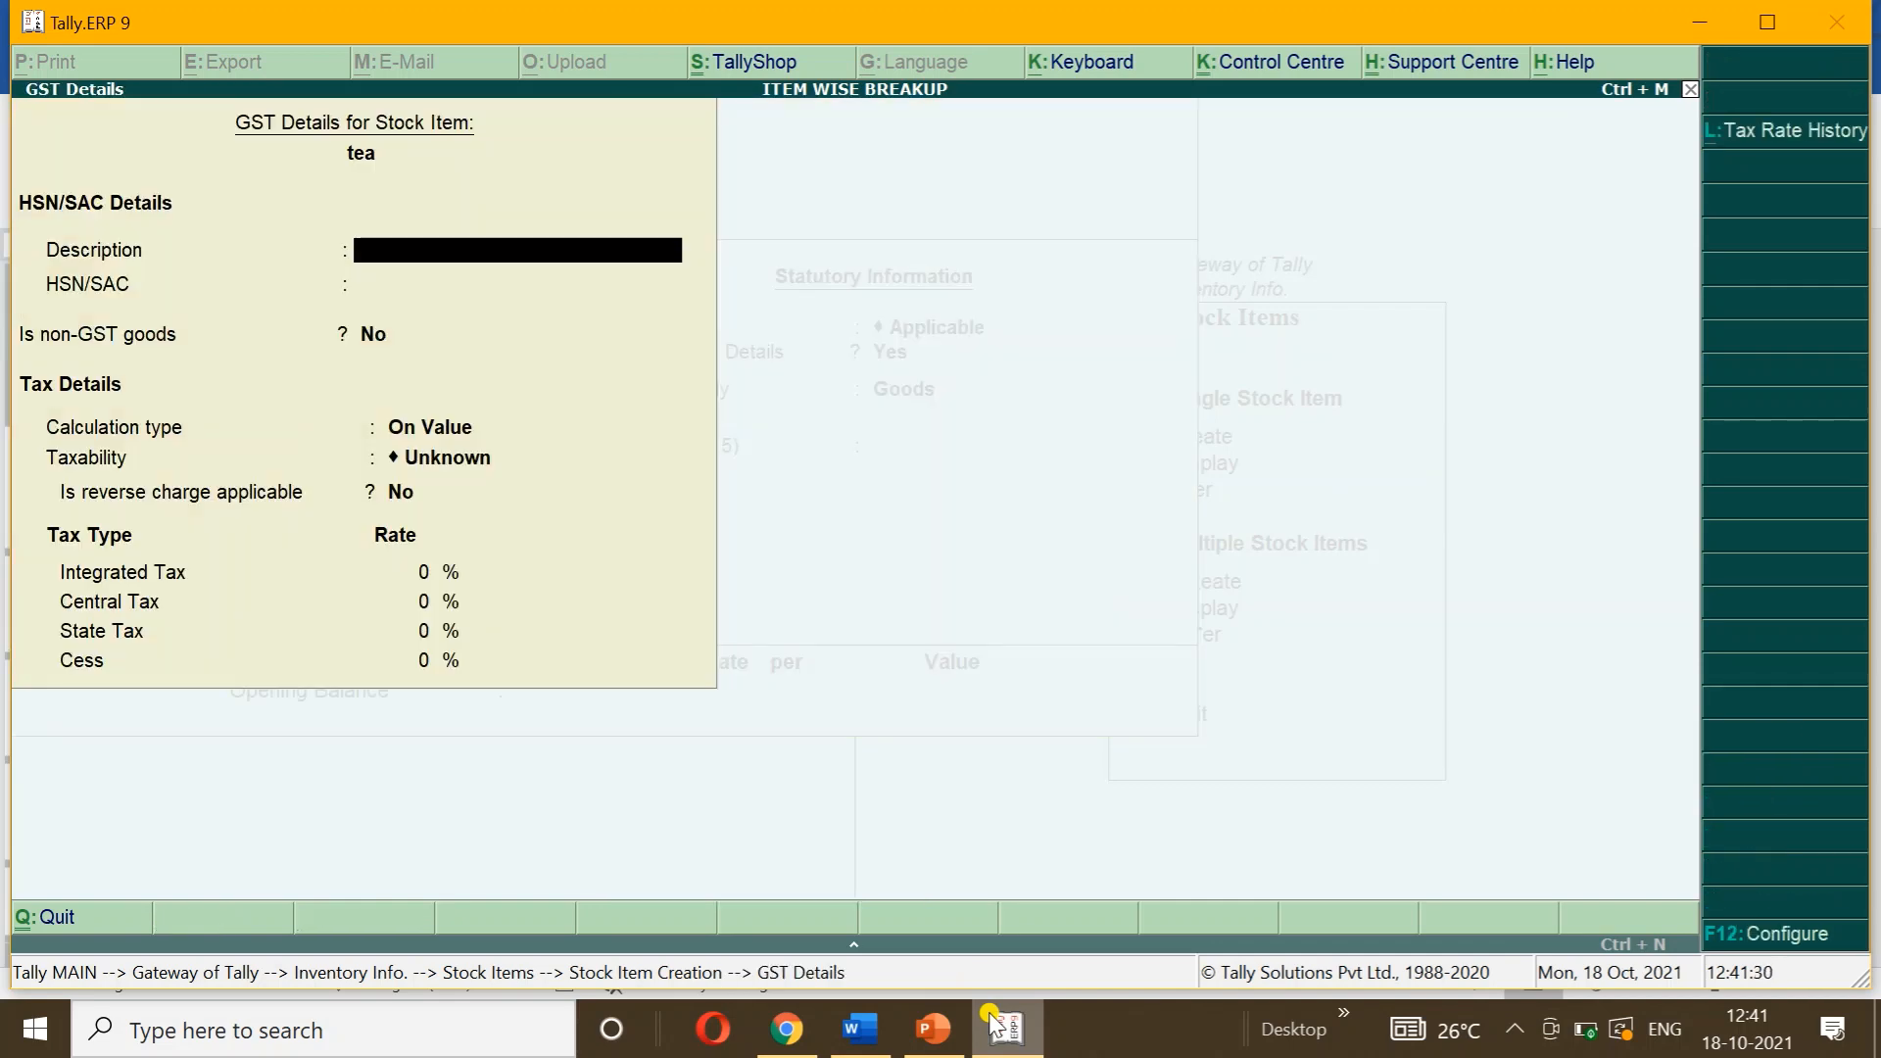
{"action": "type", "text": "TEA"}
{"action": "key", "text": "Return"}
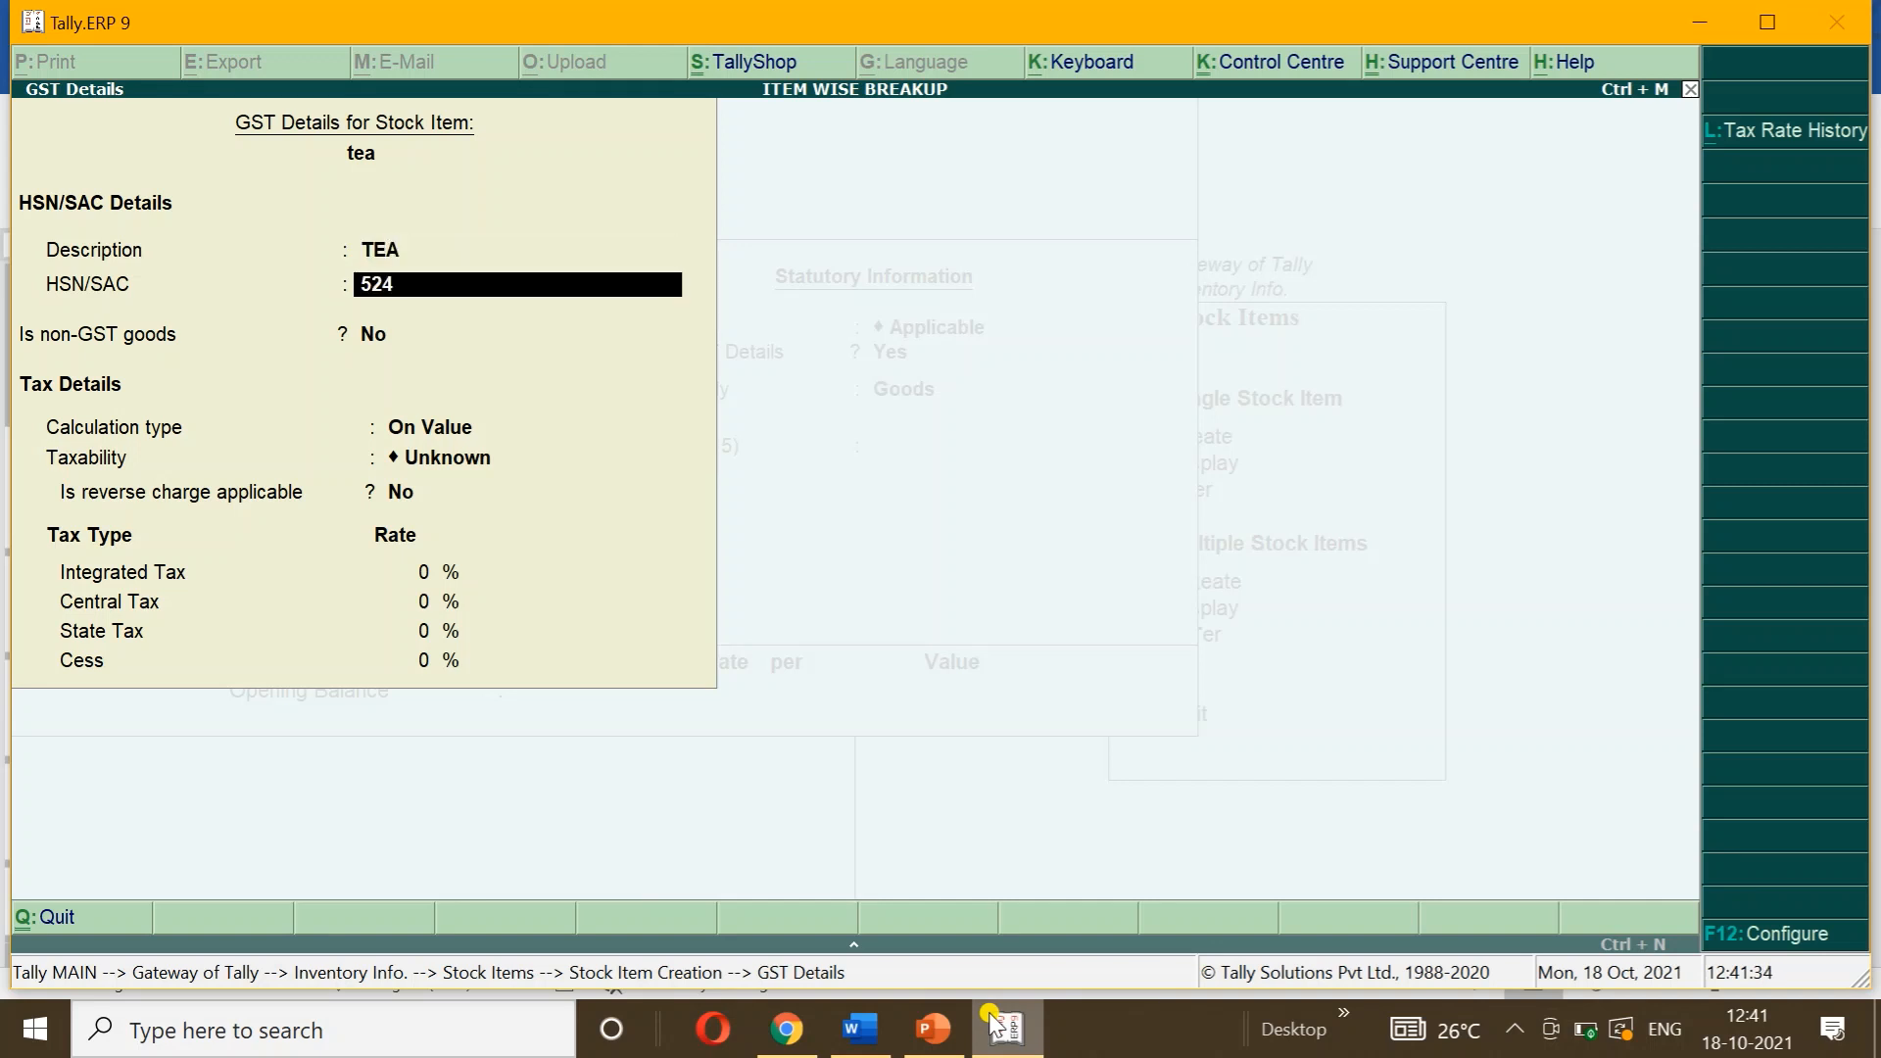
Step: Enter HSN/SAC 5241 for tea, set its taxability to Taxable, and leave reverse charge at No
{"action": "key", "text": "Return"}
{"action": "key", "text": "Return"}
{"action": "key", "text": "Return"}
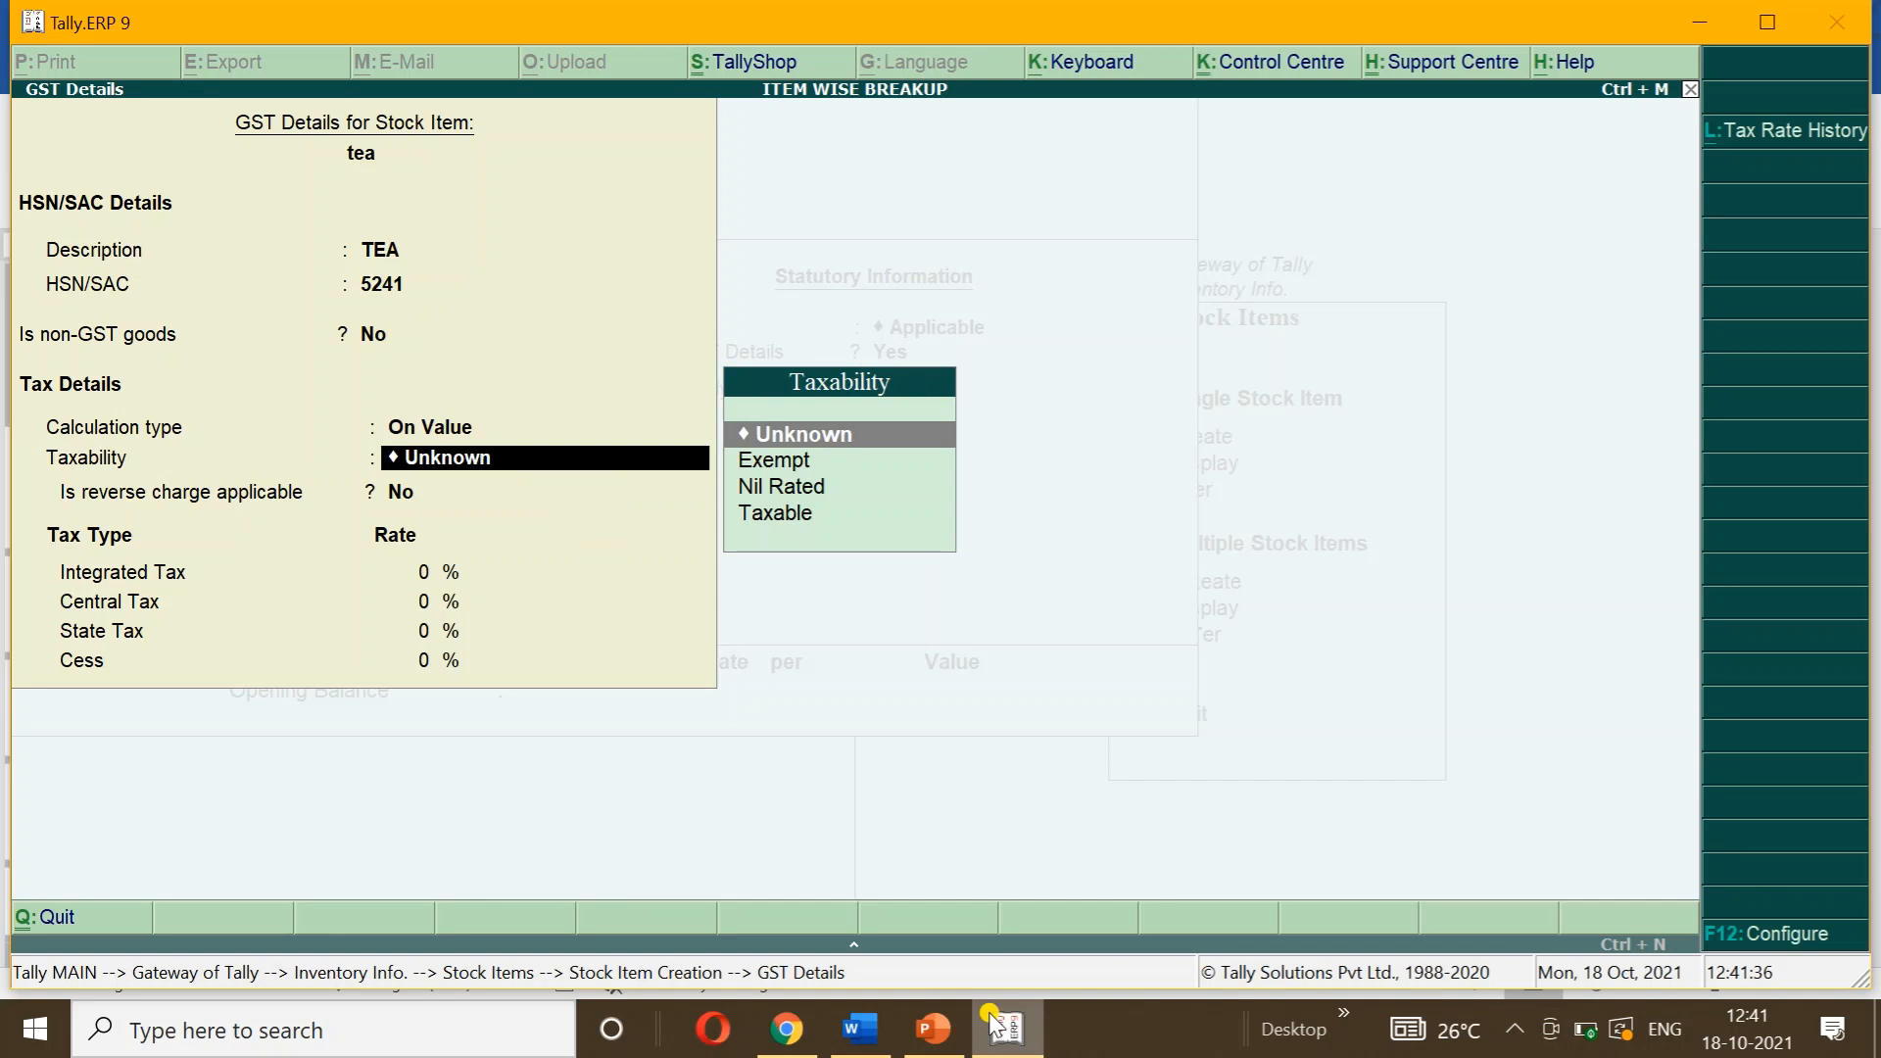
{"action": "key", "text": "Down"}
{"action": "key", "text": "Down"}
{"action": "key", "text": "Down"}
{"action": "key", "text": "Return"}
{"action": "key", "text": "Return"}
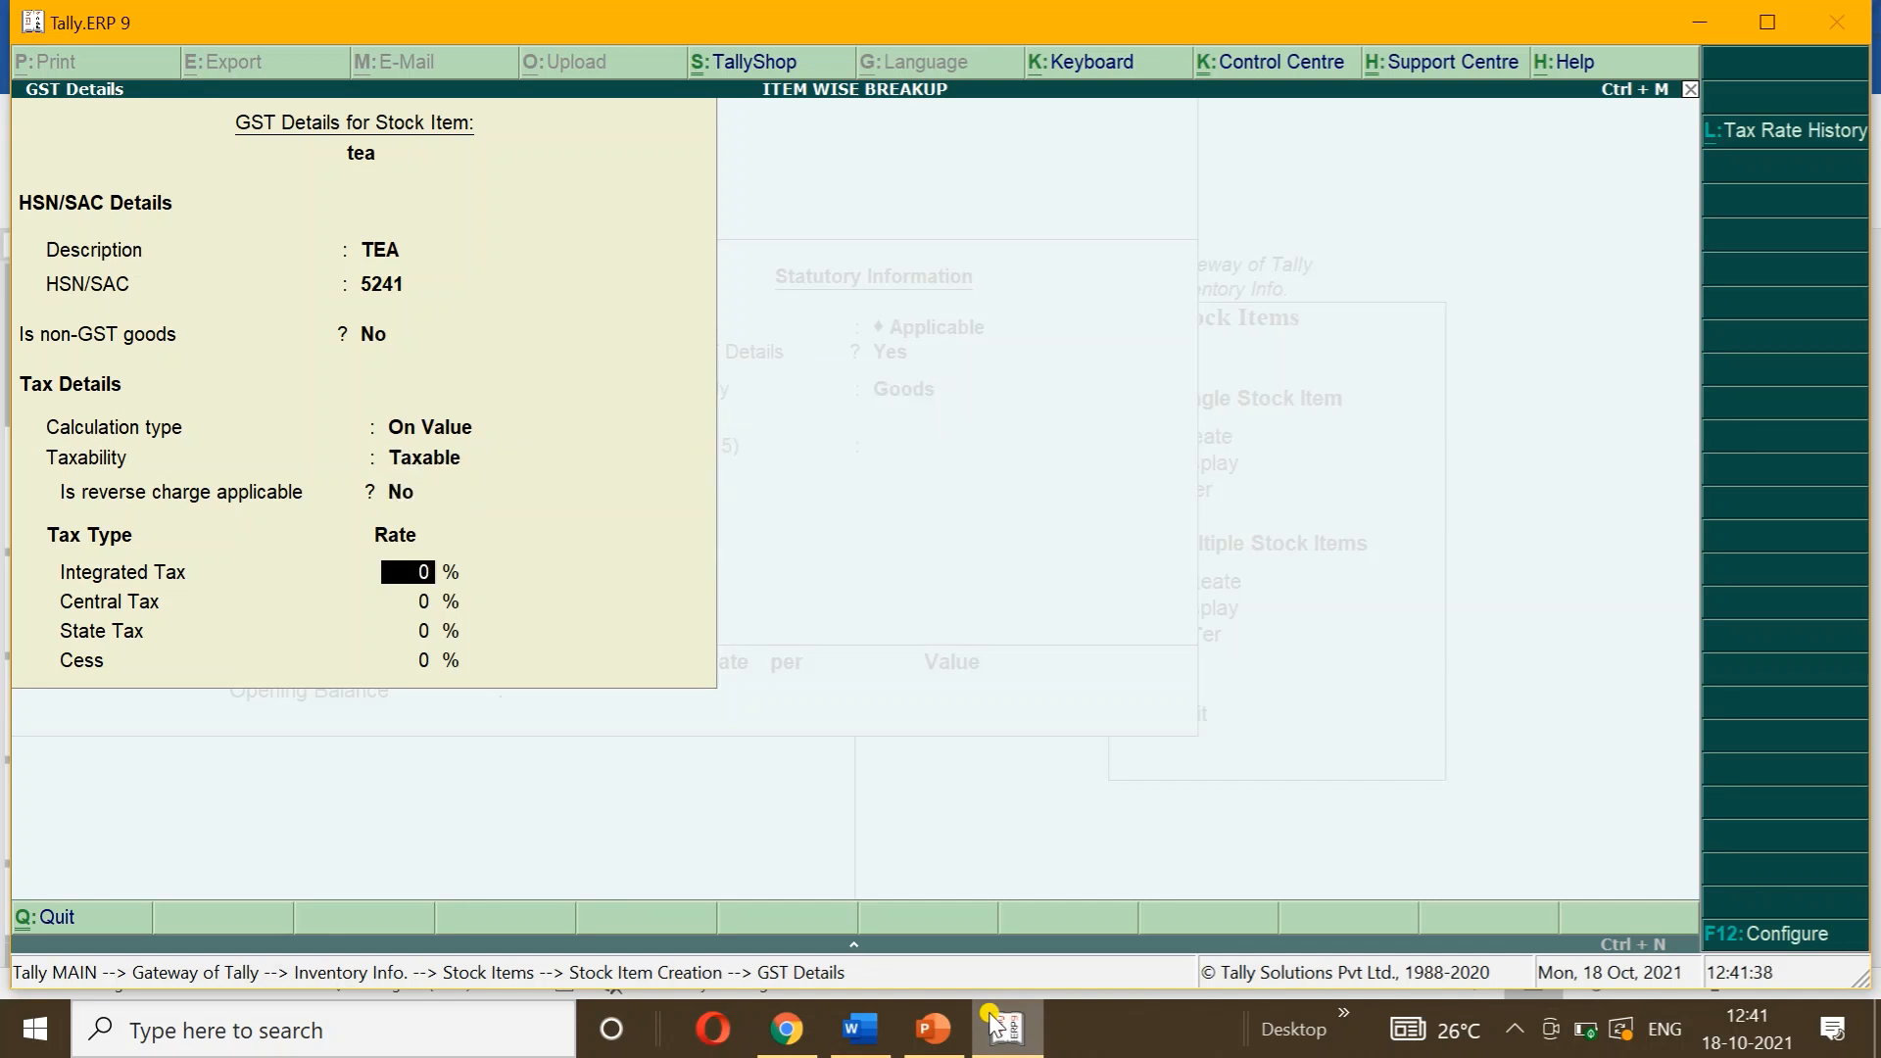
Step: Set tea's integrated tax to 5%, accept the GST details, and keep the supply type Goods
{"action": "type", "text": "5"}
{"action": "key", "text": "Return"}
{"action": "key", "text": "Return"}
{"action": "key", "text": "Return"}
{"action": "key", "text": "Return"}
{"action": "key", "text": "Return"}
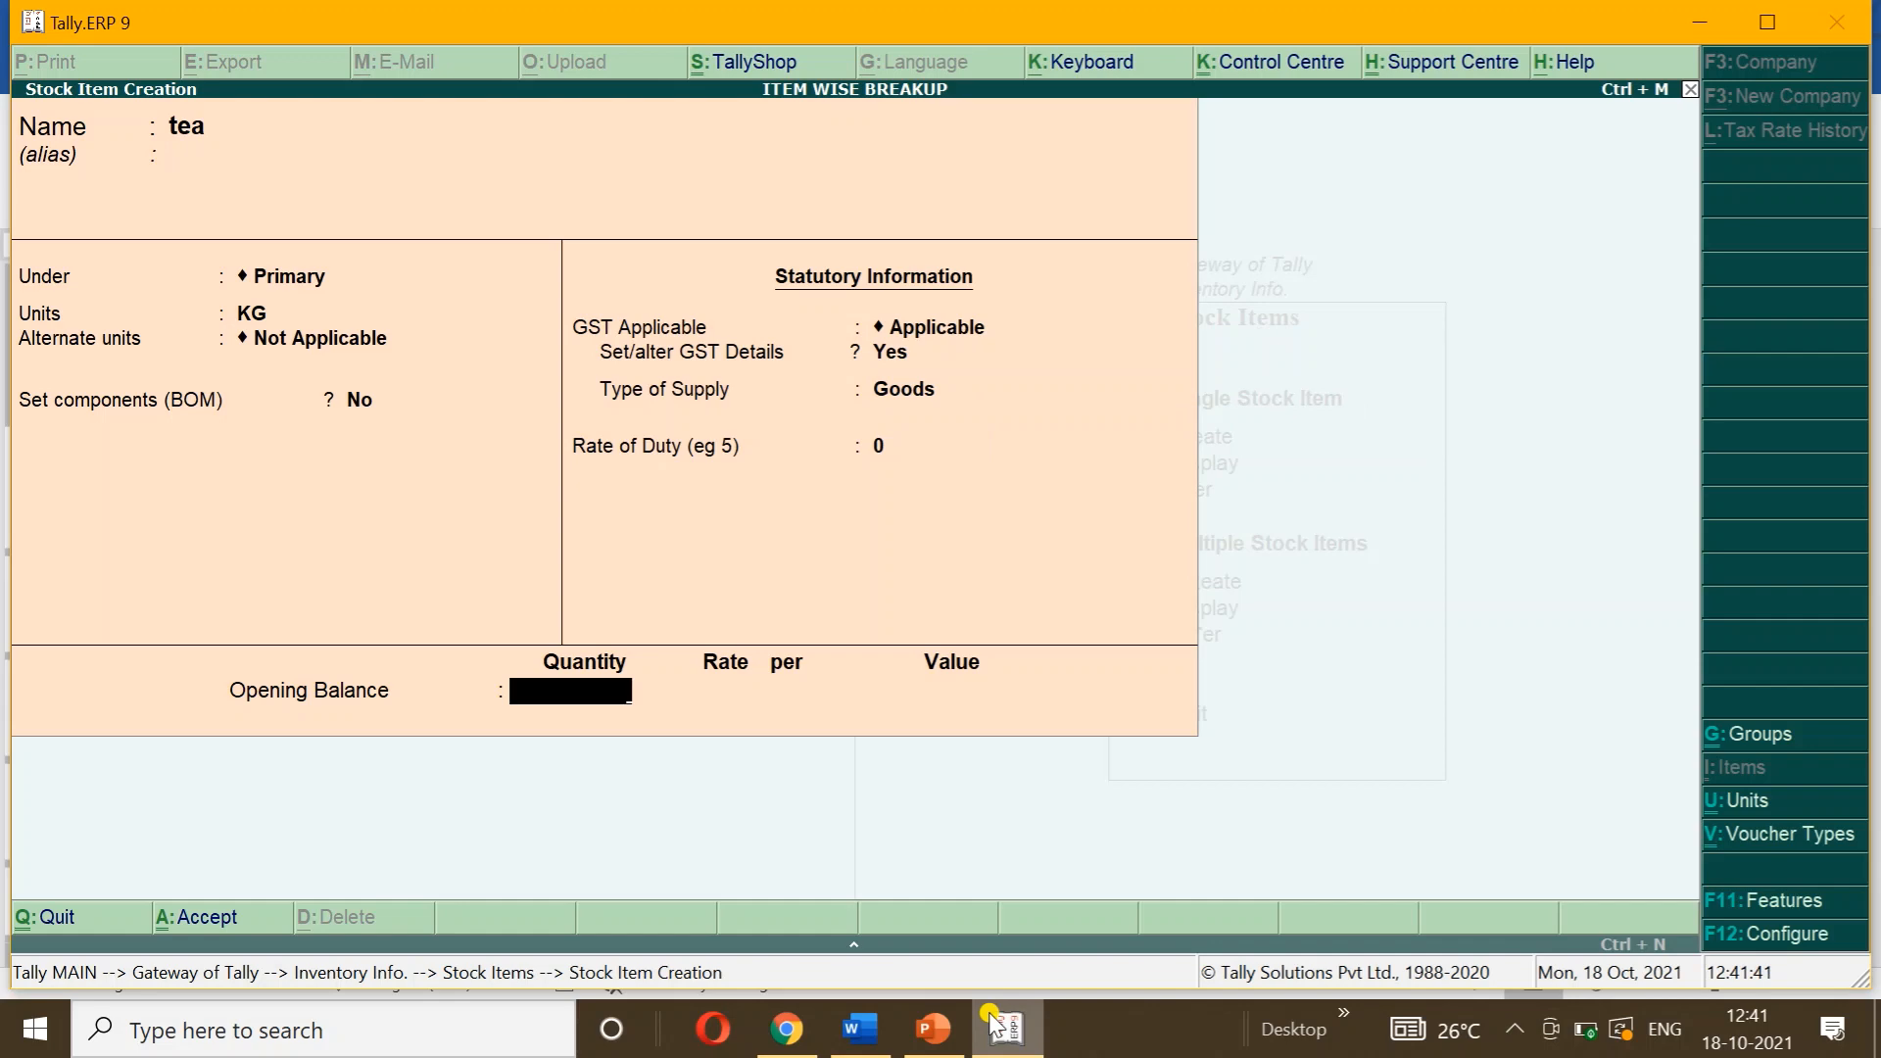
Step: Enter tea's opening balance from the Word table as 100 KG at a rate of 400, and save the stock item
{"action": "left_click", "coordinate": [879, 1031]}
{"action": "left_click", "coordinate": [878, 1031]}
{"action": "type", "text": "100"}
{"action": "key", "text": "Return"}
{"action": "type", "text": "400"}
{"action": "key", "text": "Return"}
{"action": "key", "text": "Return"}
{"action": "key", "text": "Return"}
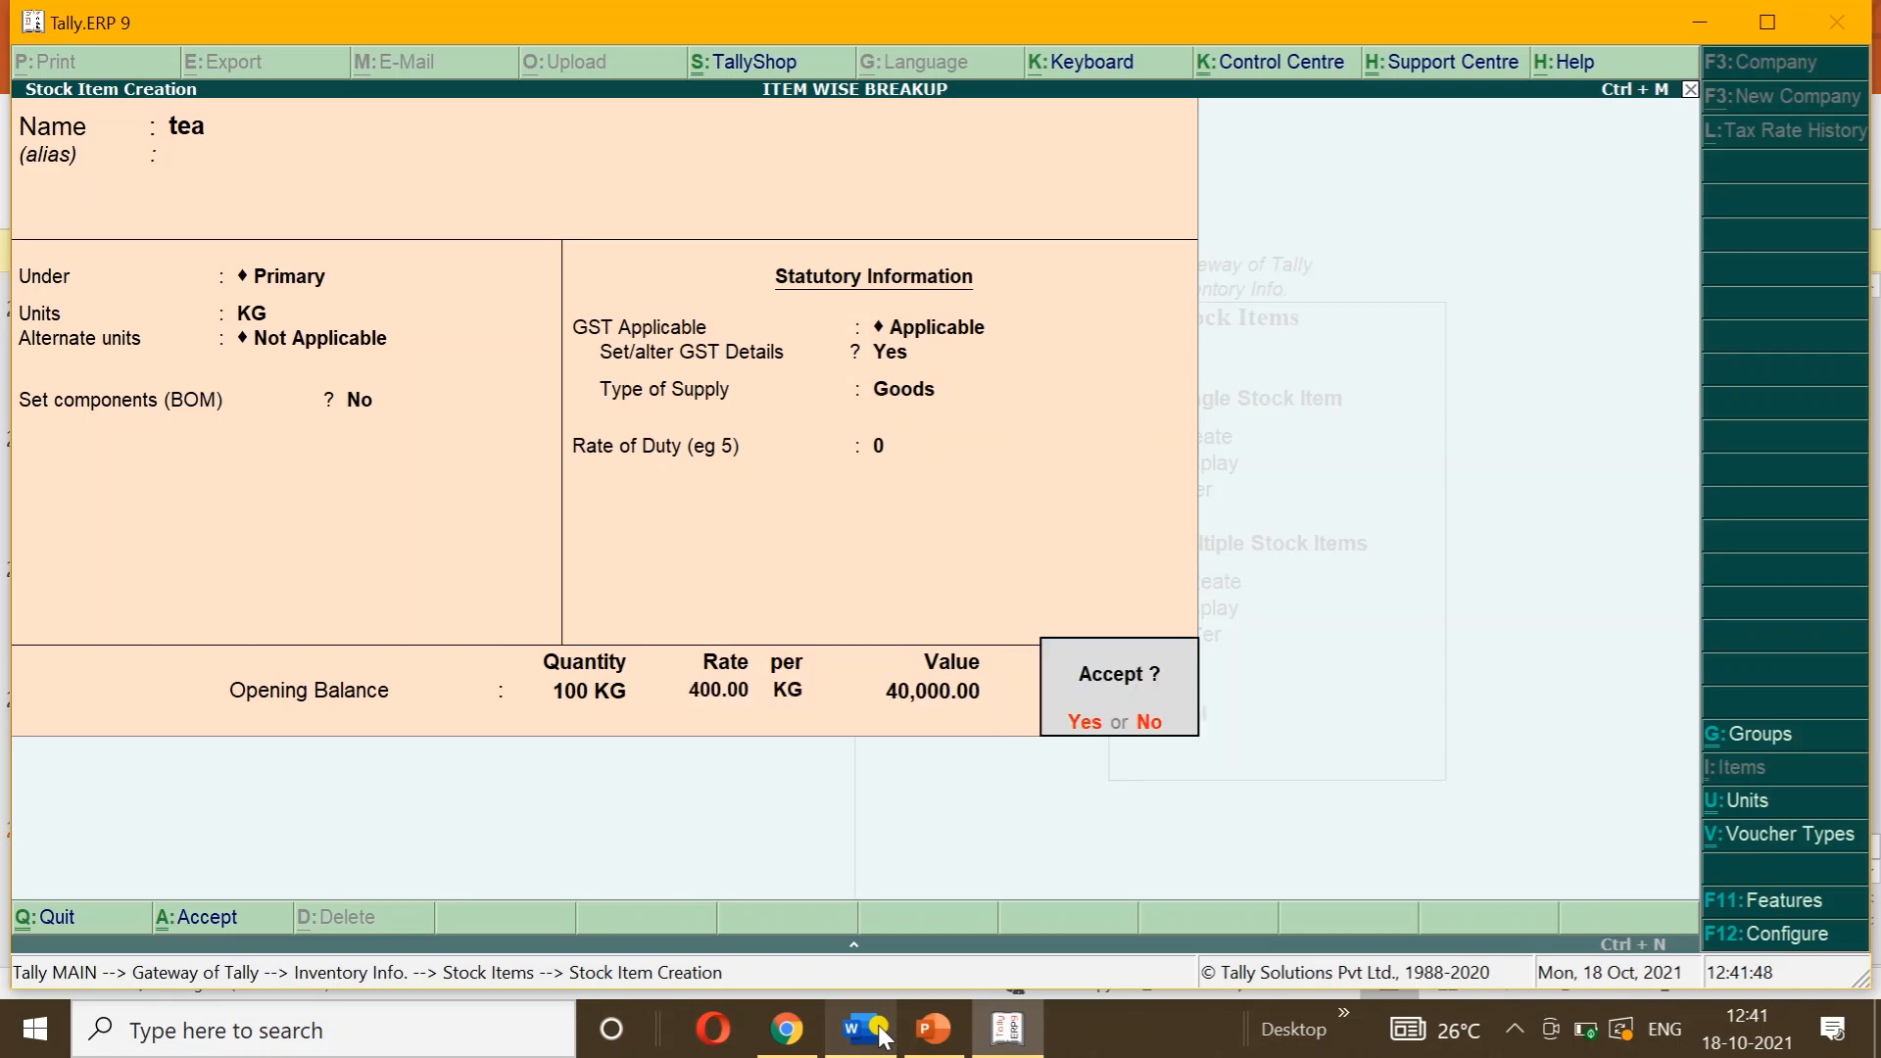
{"action": "key", "text": "Return"}
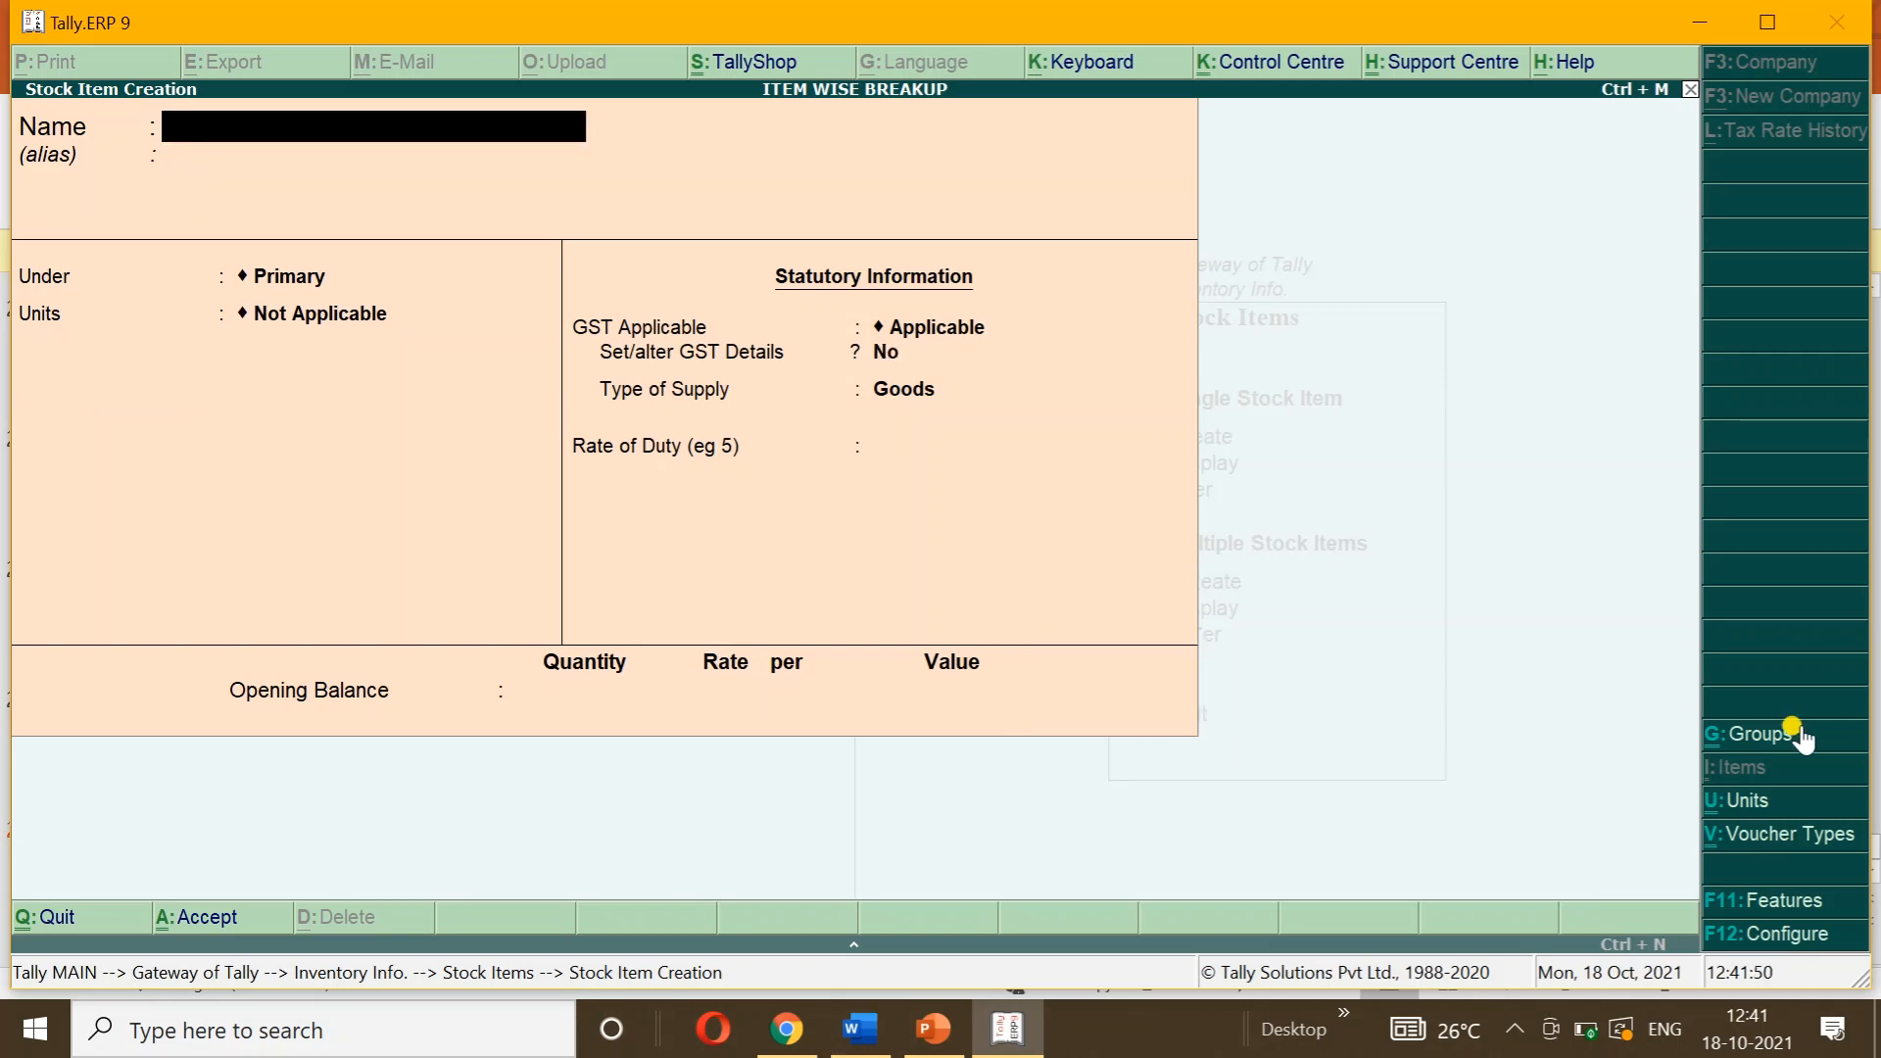
Step: Leave stock item creation, return to the Gateway of Tally, and highlight Accounting Vouchers
{"action": "key", "text": "Escape"}
{"action": "key", "text": "Escape"}
{"action": "key", "text": "Escape"}
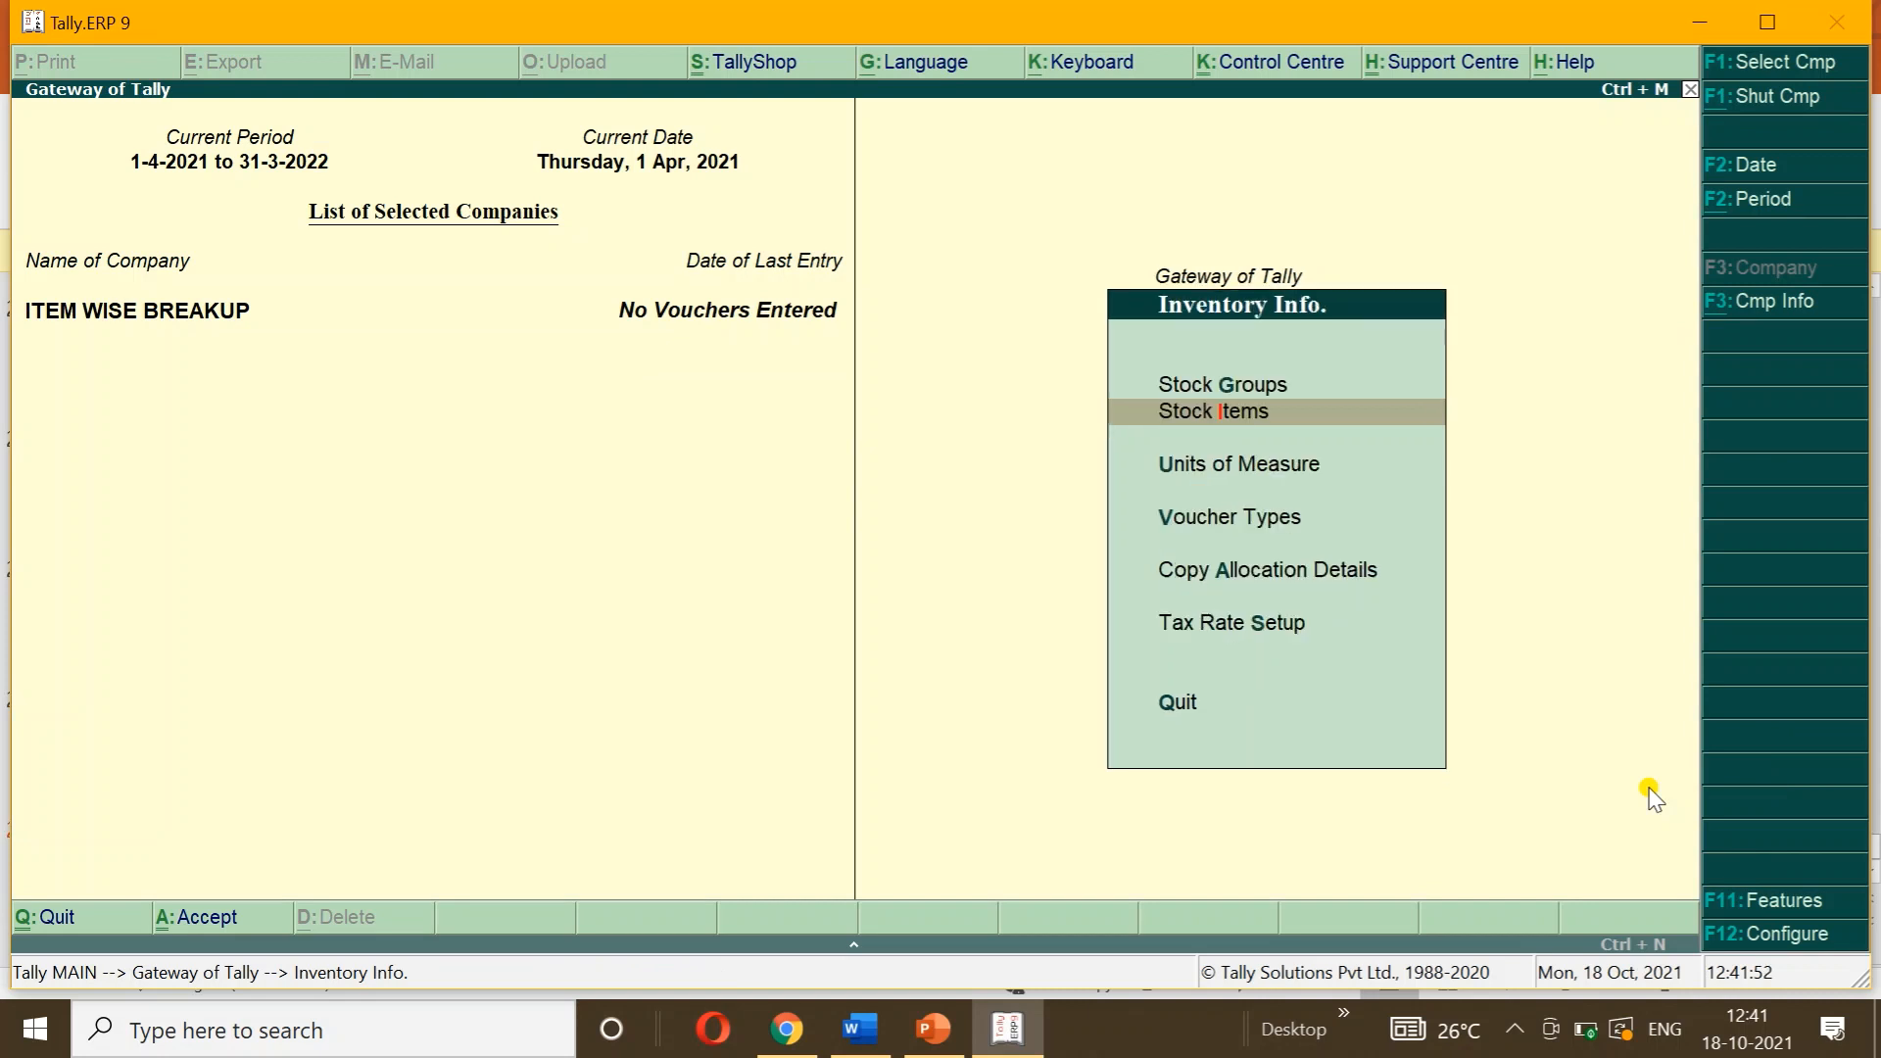
{"action": "key", "text": "Down"}
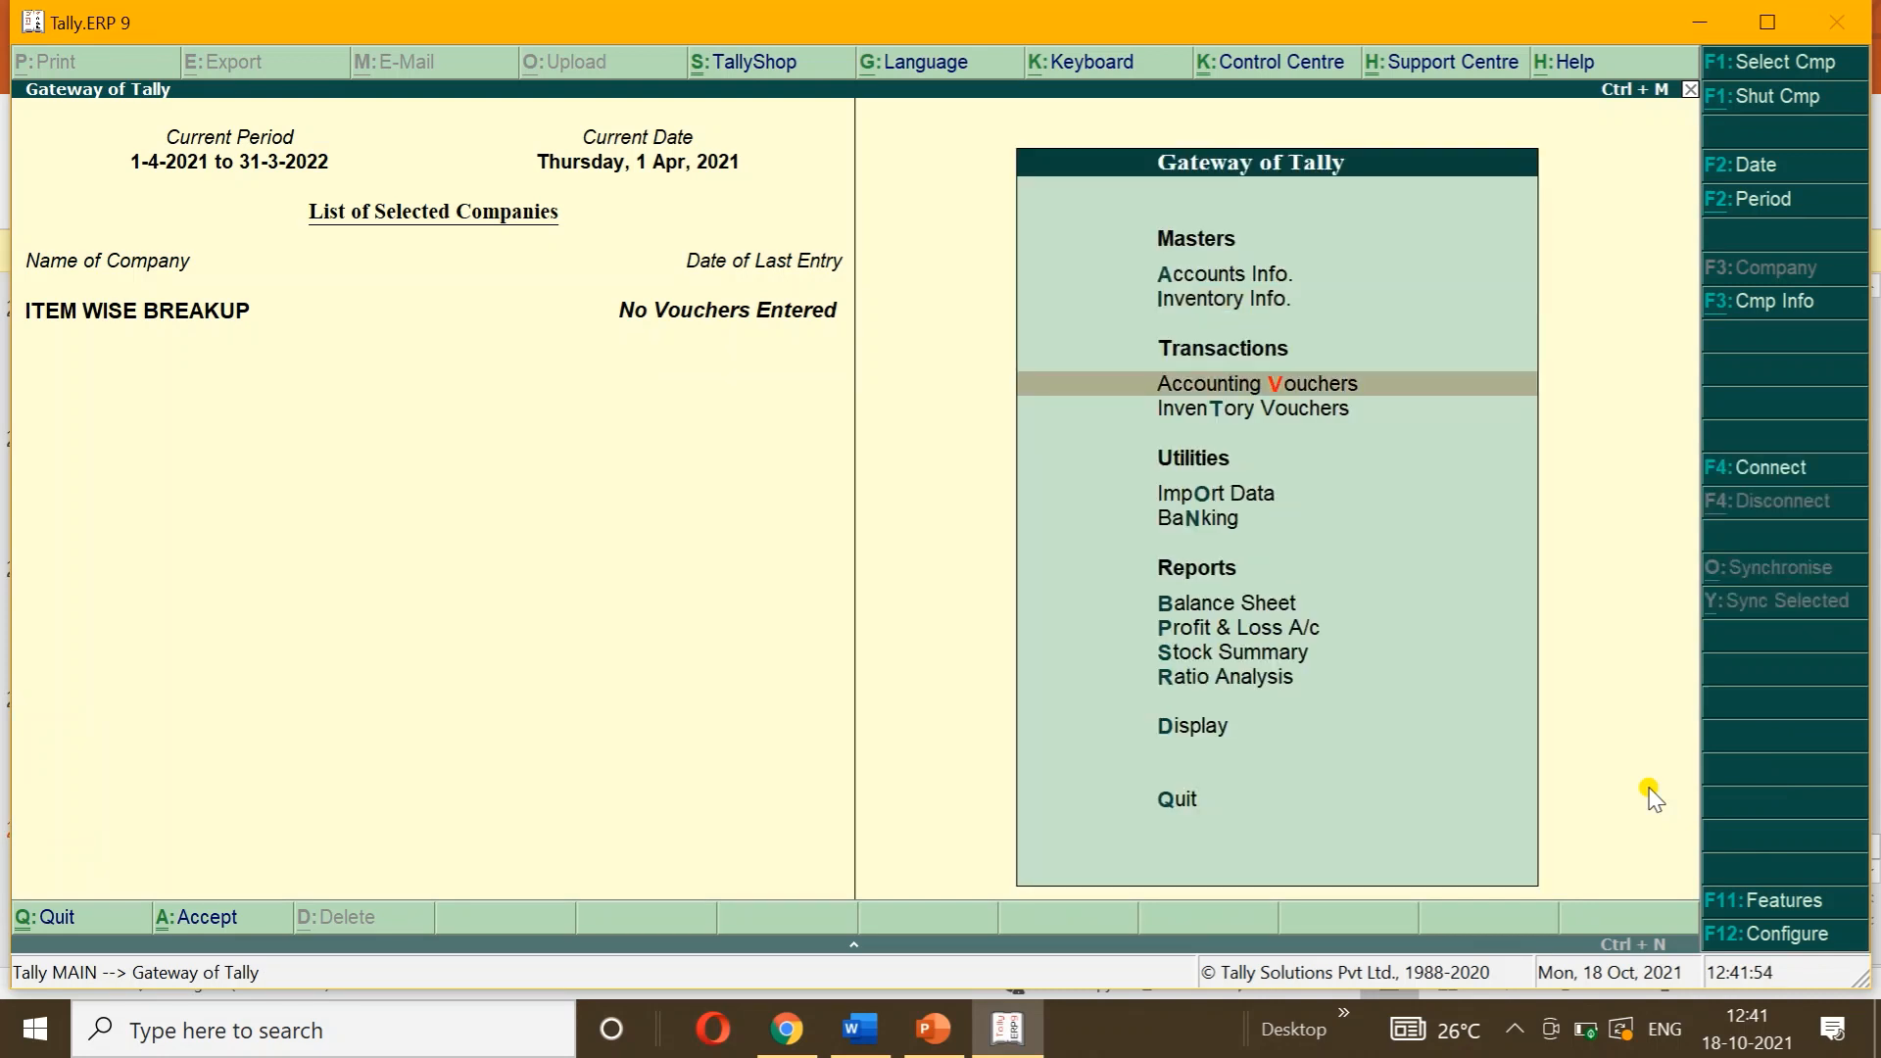
Step: Start a sales voucher in Accounting Vouchers and check the sale transaction below the item table in the Word document
{"action": "key", "text": "Return"}
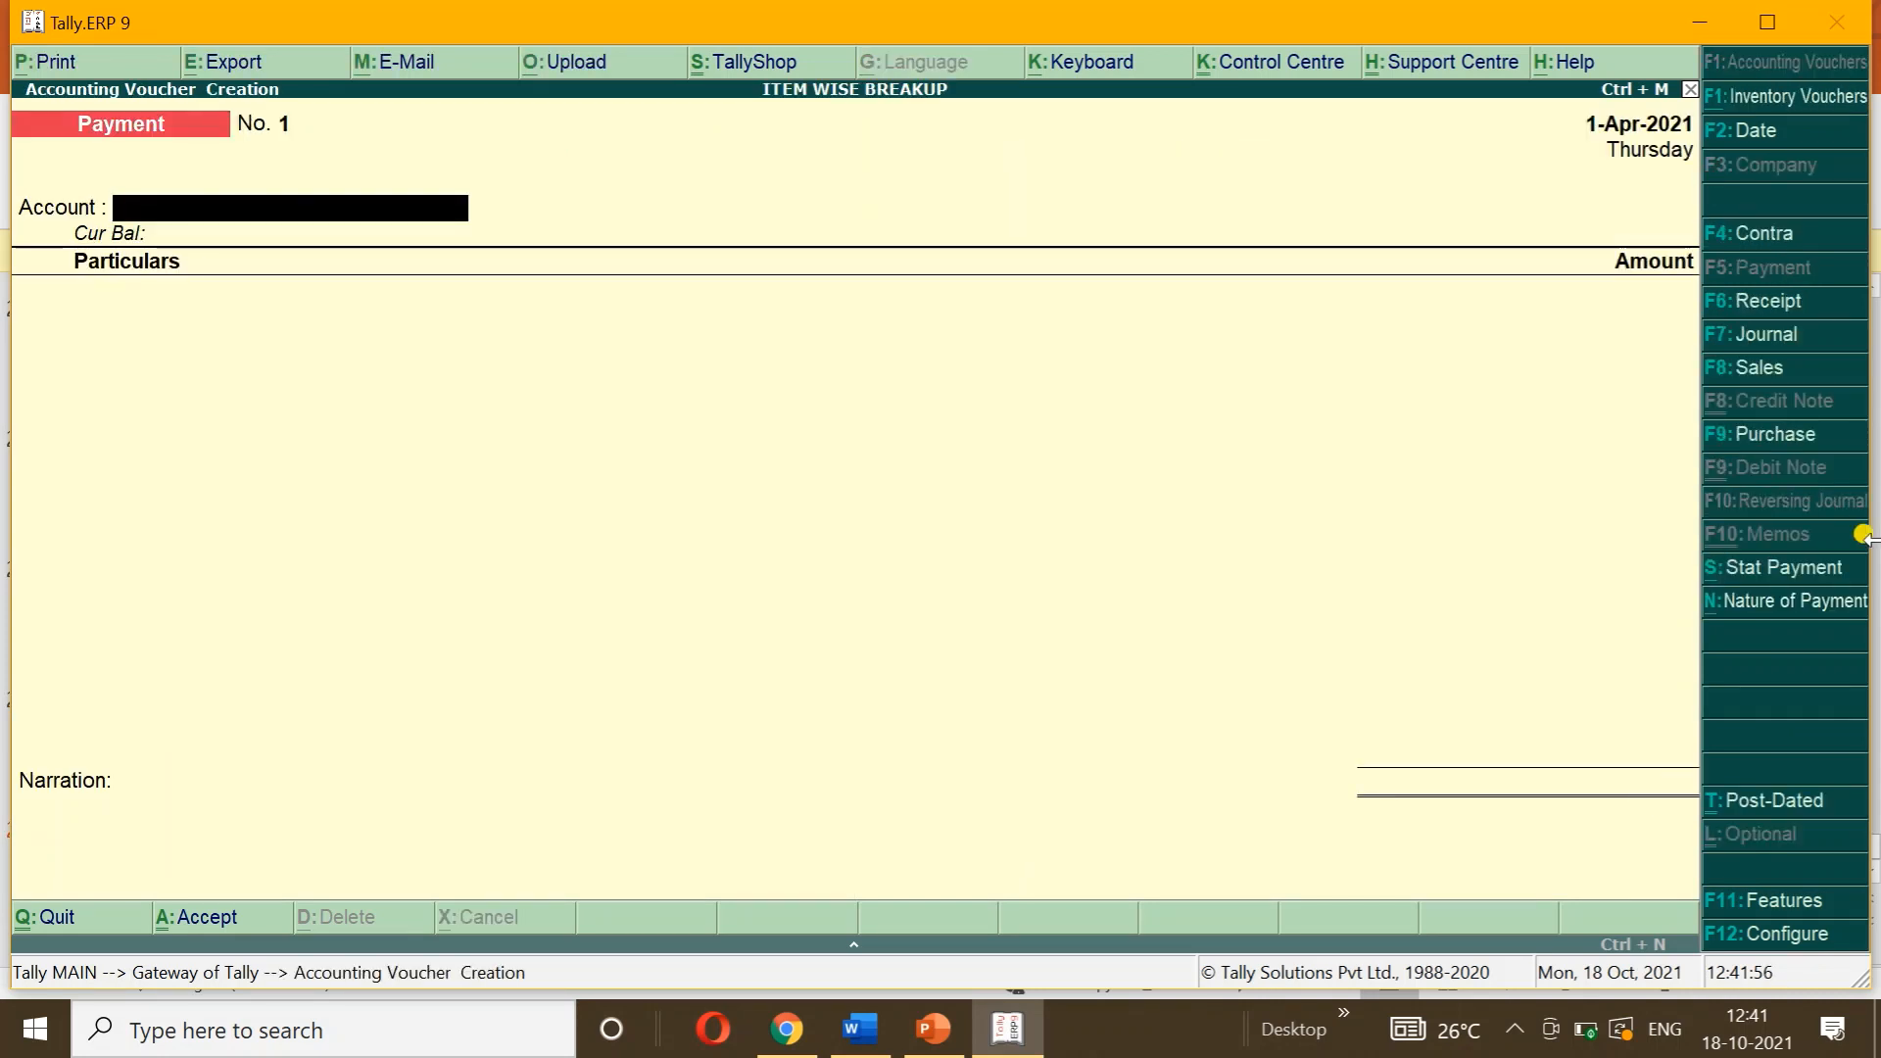
{"action": "left_click", "coordinate": [1783, 361]}
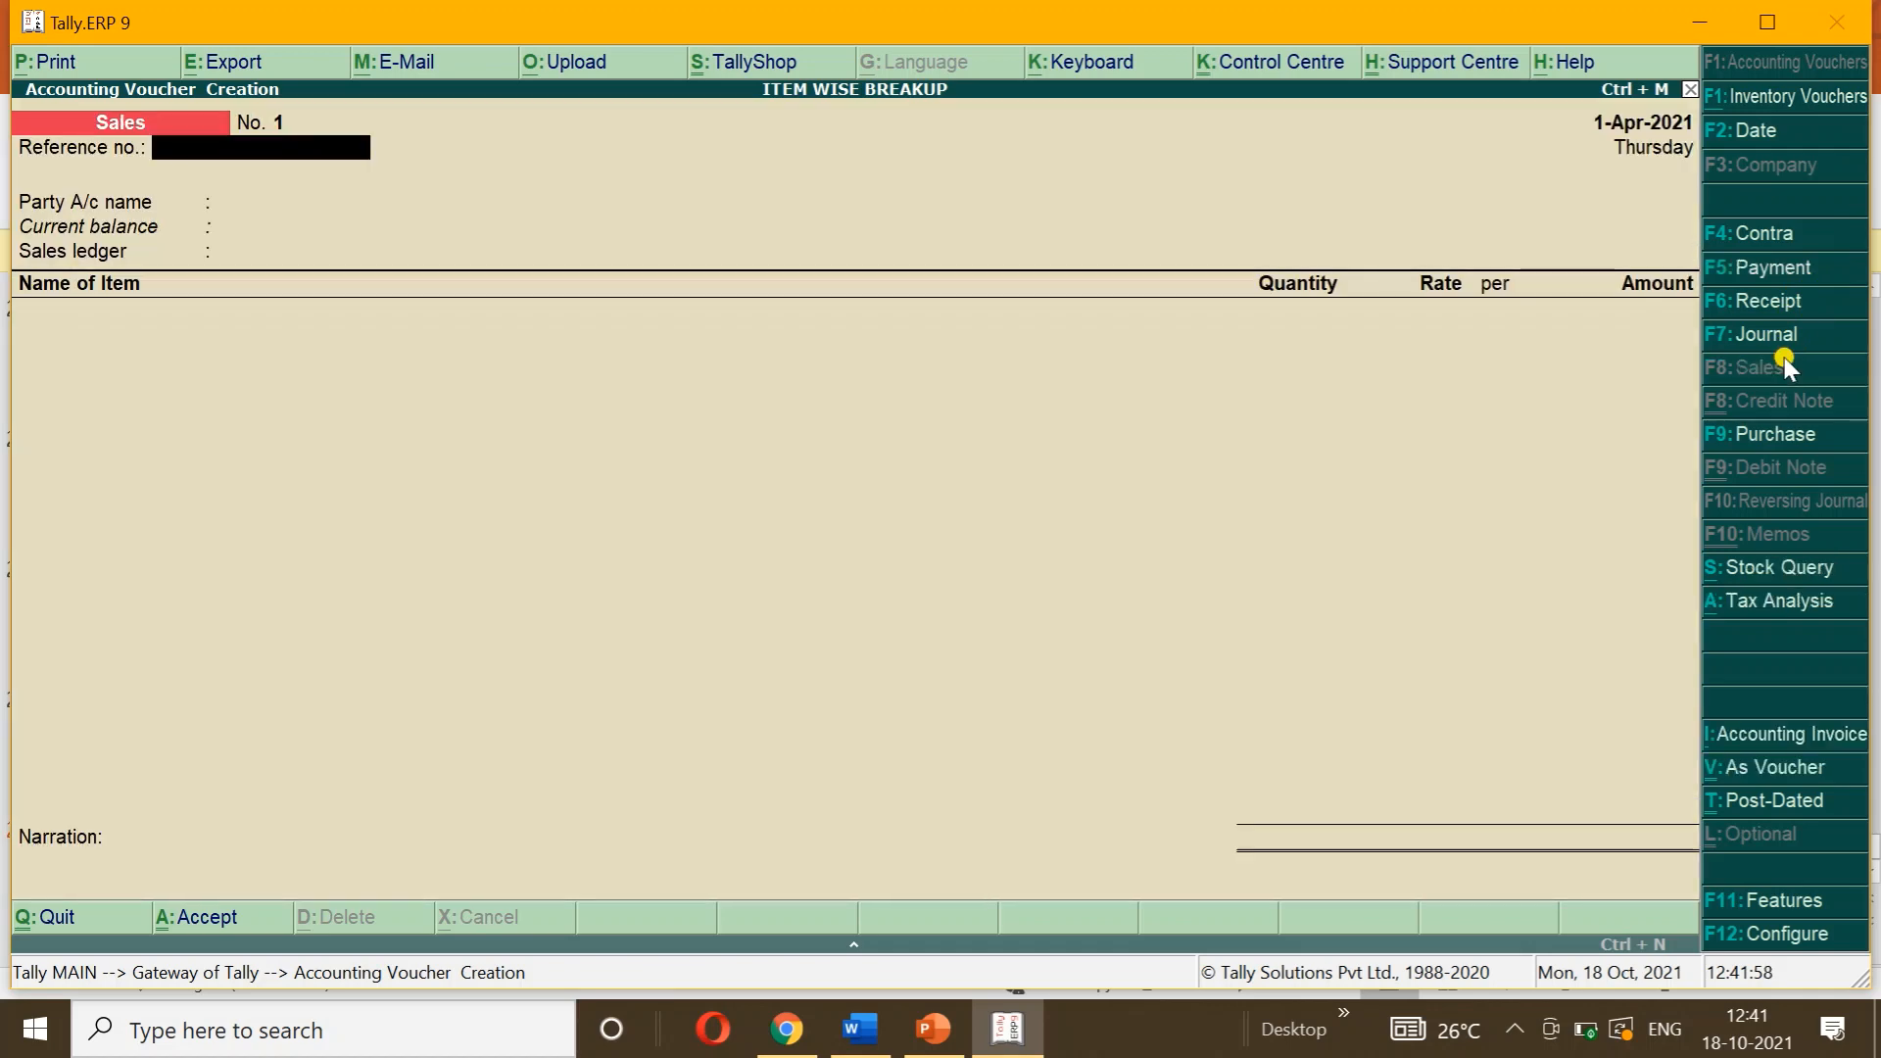
{"action": "left_click", "coordinate": [849, 1034]}
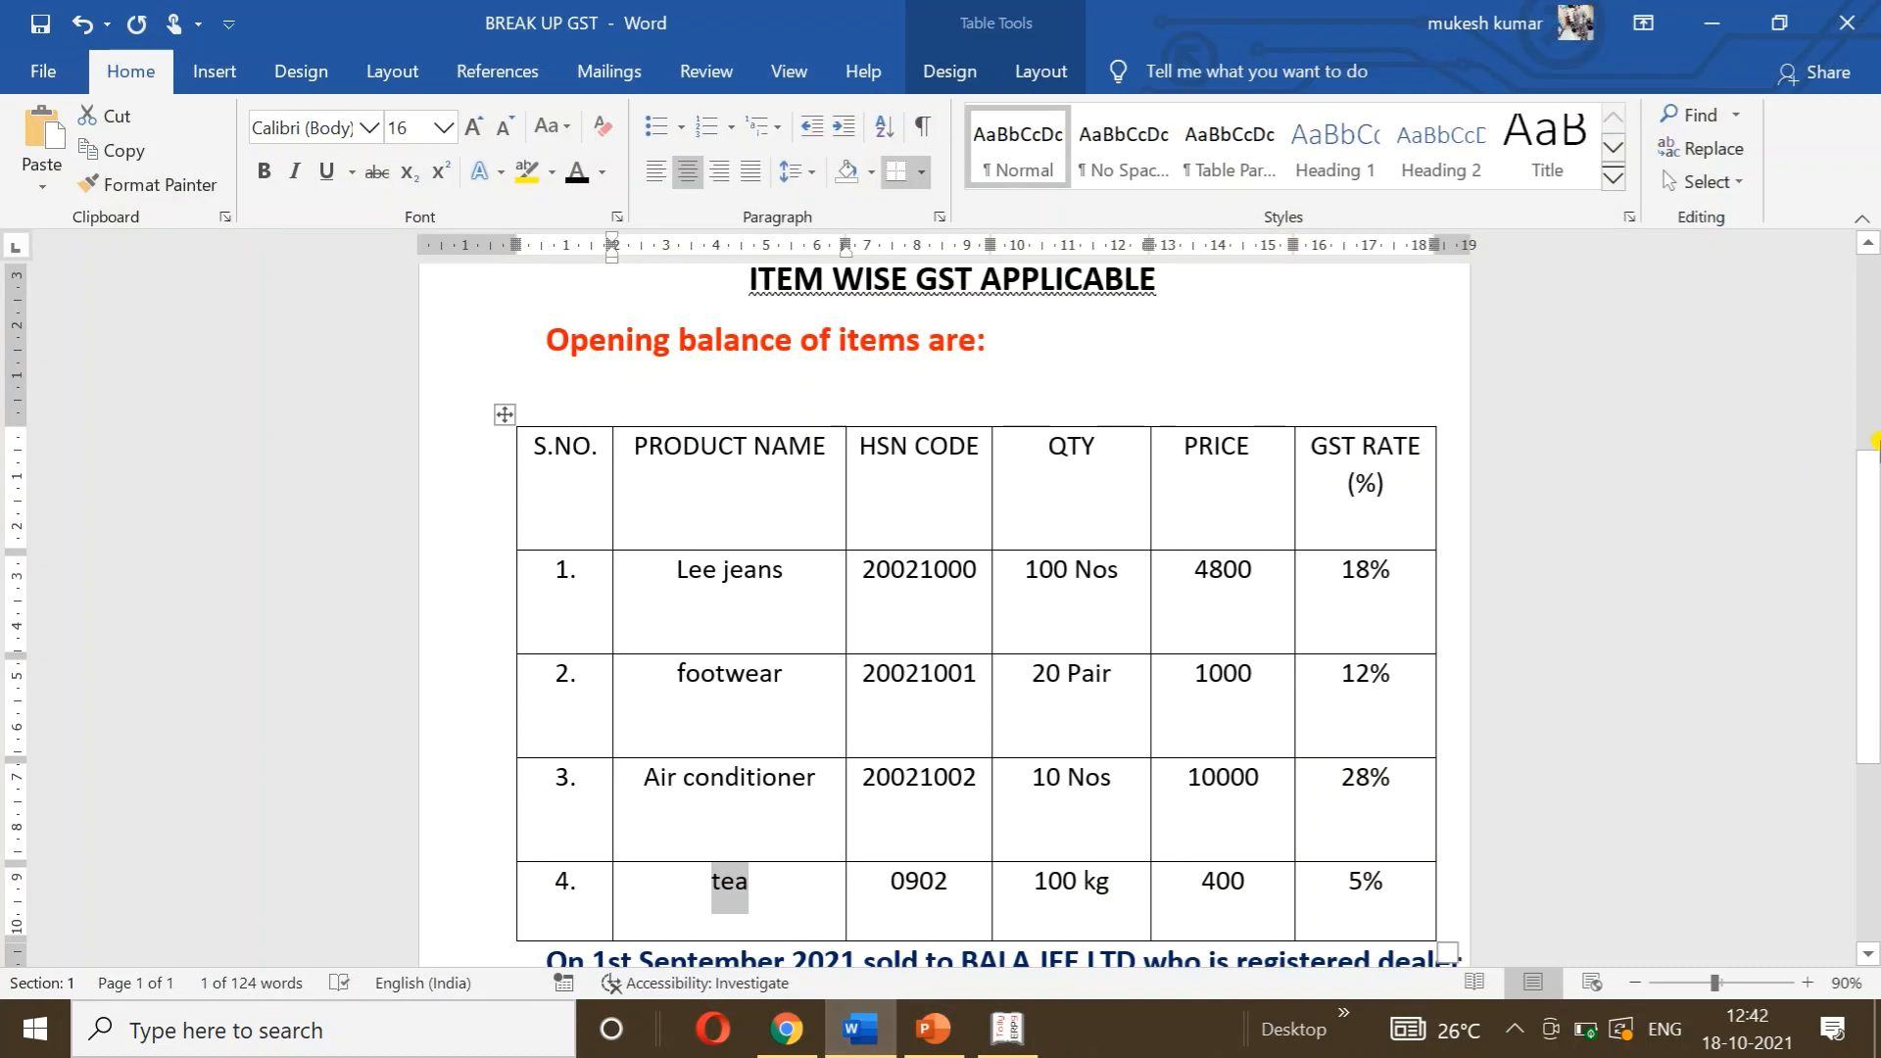
{"action": "left_click_drag", "start_coordinate": [1871, 520], "coordinate": [1869, 651]}
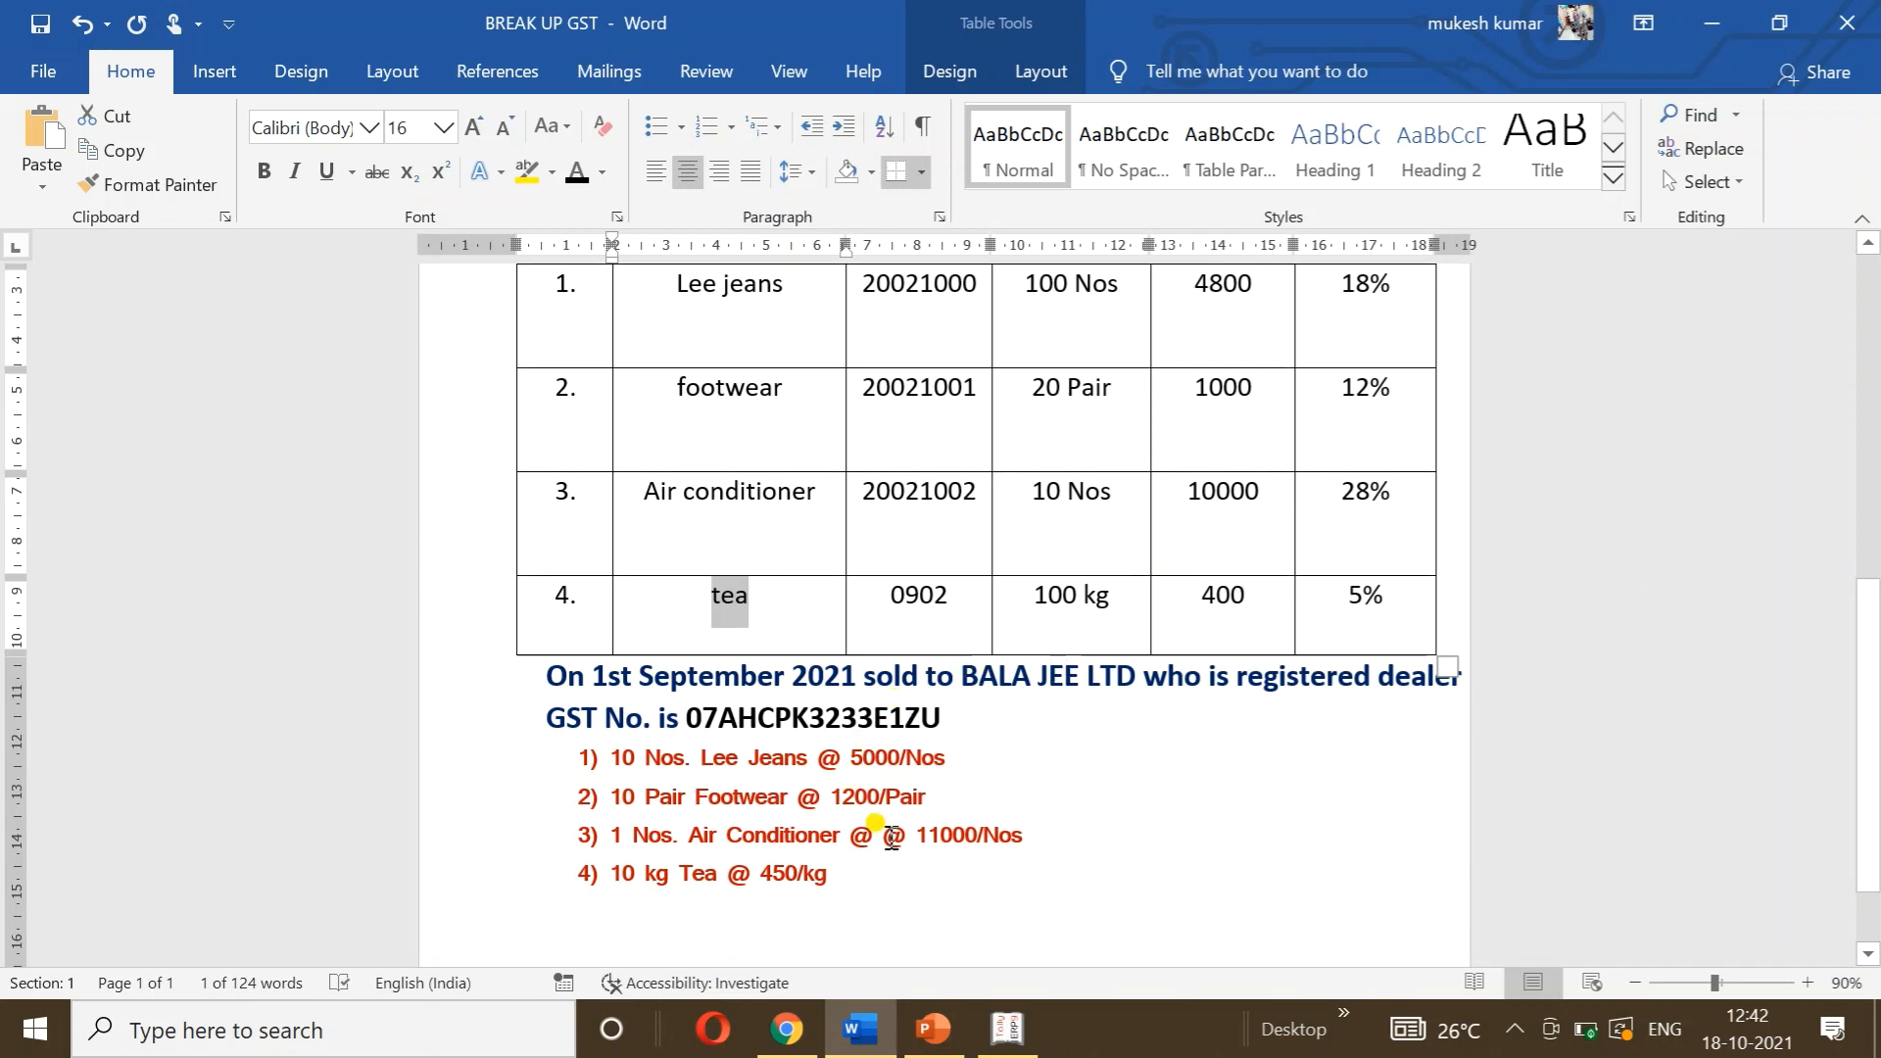
{"action": "left_click", "coordinate": [997, 1040]}
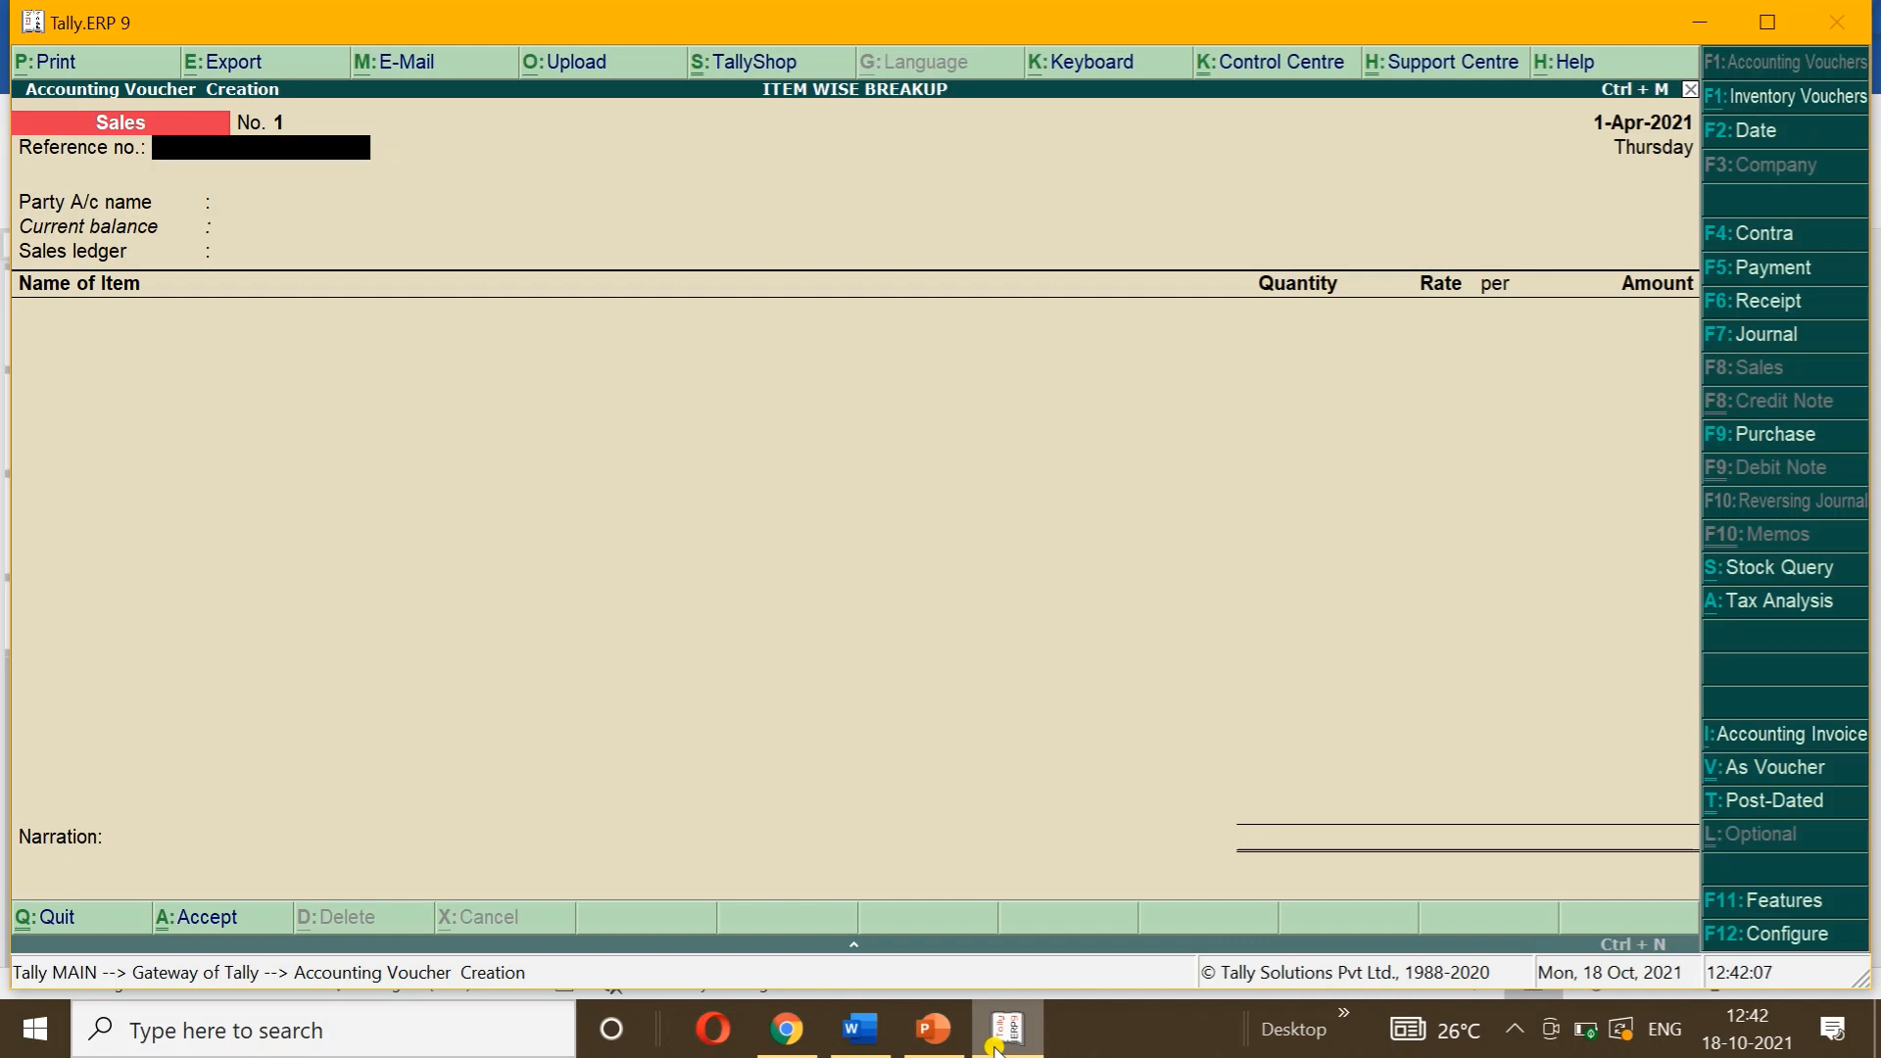
Step: Set the sales voucher date to 1-9 (1-Sep-2021) and leave the reference number blank
{"action": "key", "text": "F2"}
{"action": "type", "text": "1-9"}
{"action": "key", "text": "Return"}
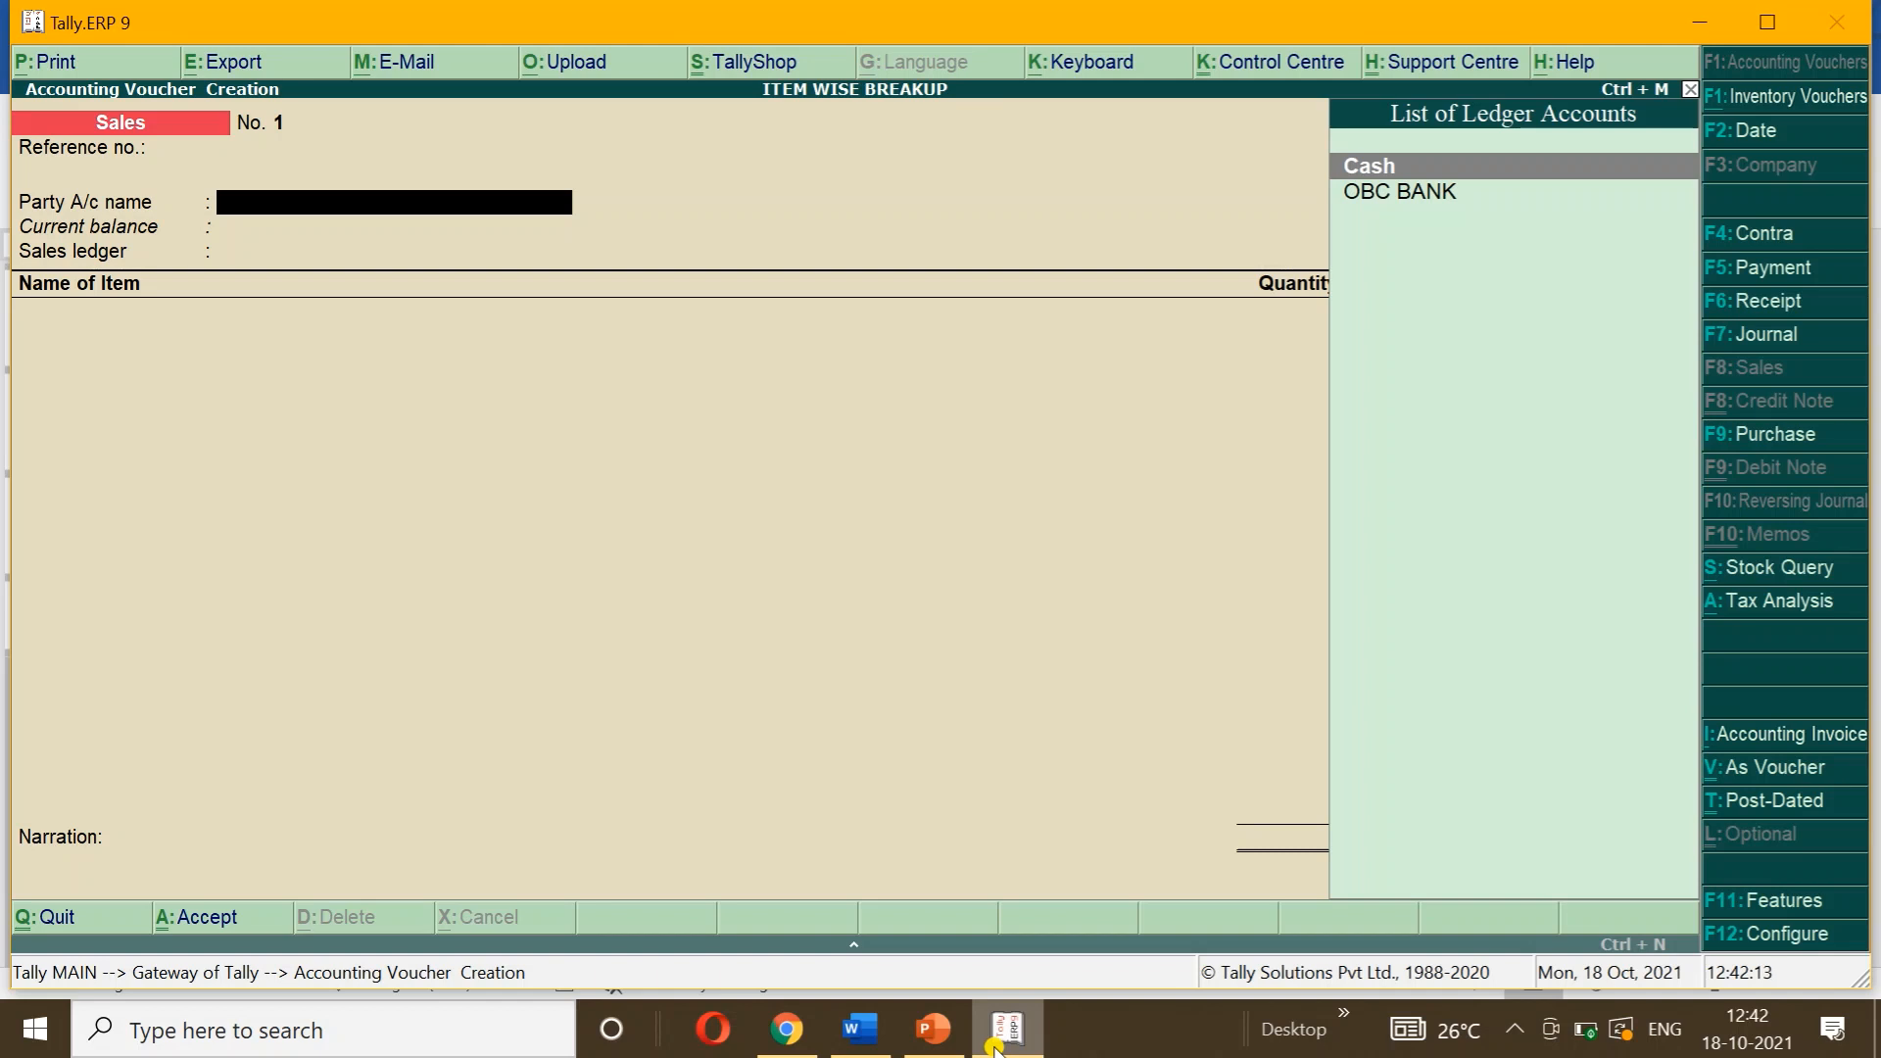
Step: Create a party ledger named BALA JEE LTD under Sundry Debtors from within the sales voucher
{"action": "key", "text": "alt+c"}
{"action": "type", "text": "BALA"}
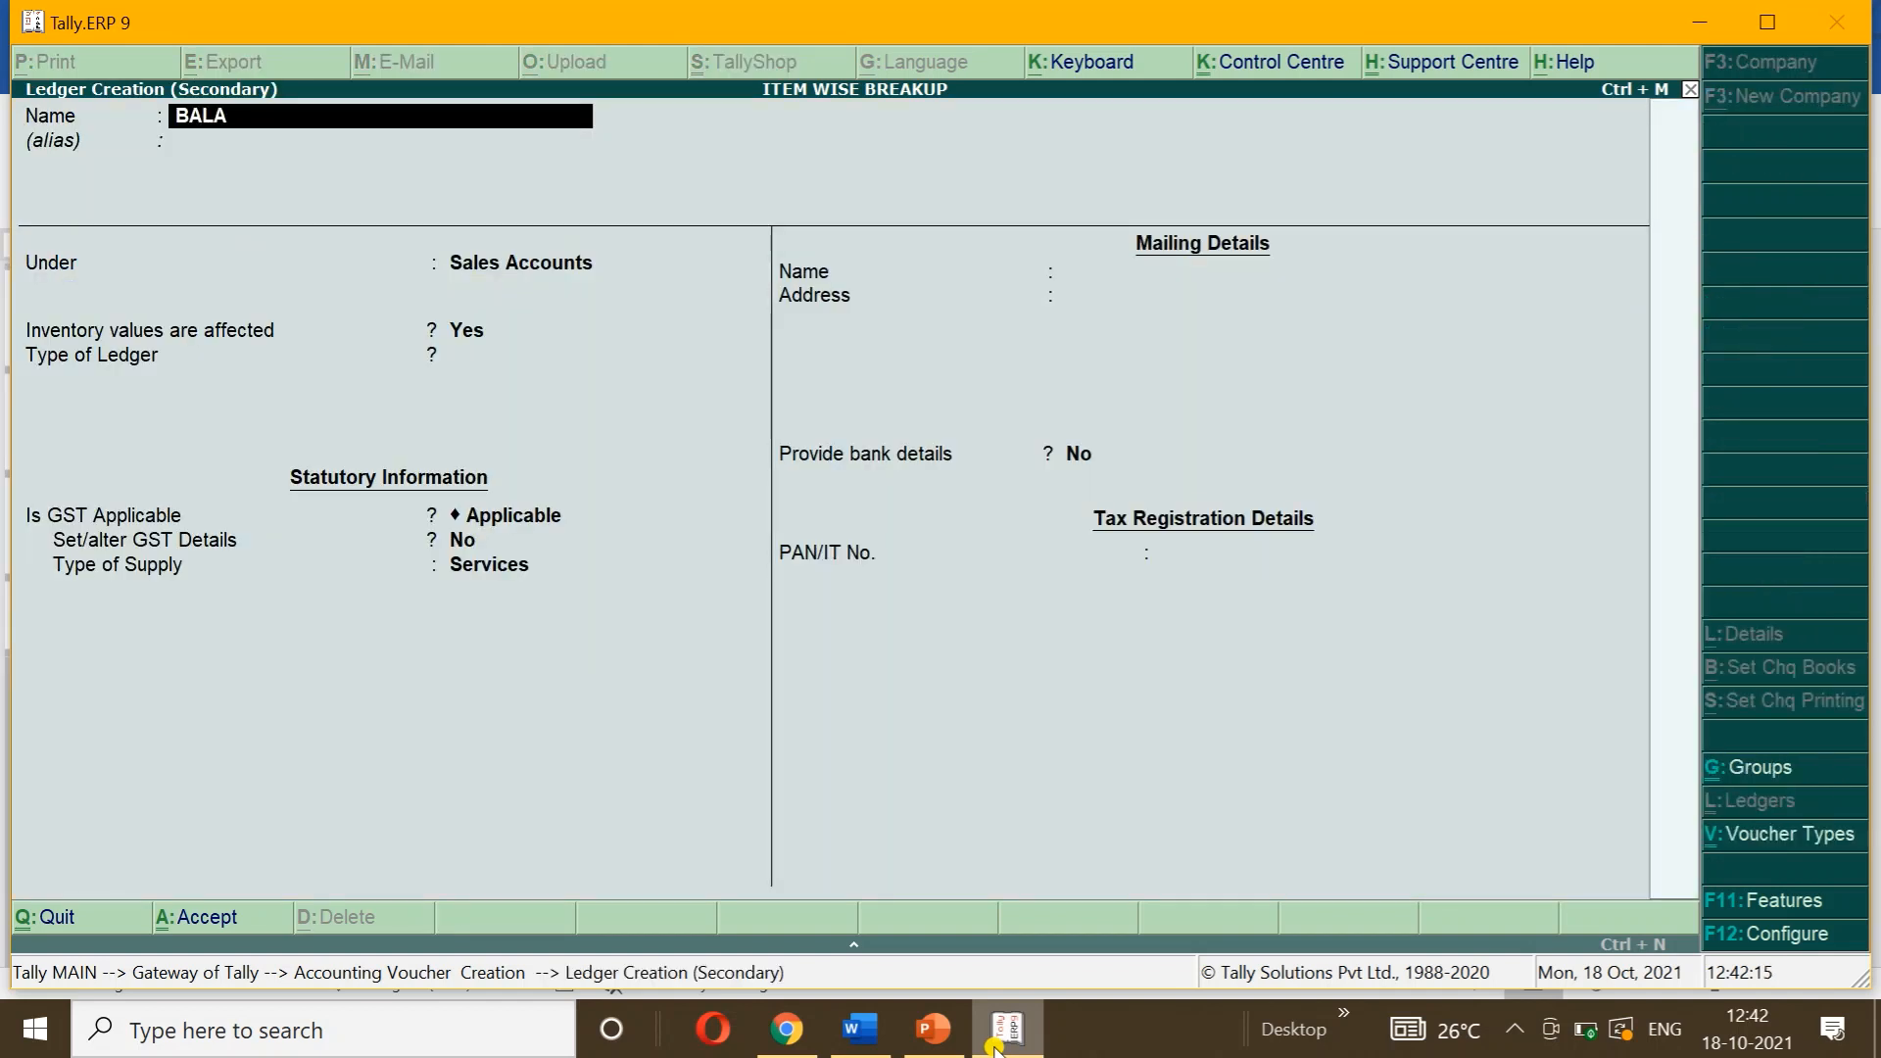
{"action": "type", "text": " JEE LTD"}
{"action": "key", "text": "Return"}
{"action": "key", "text": "Return"}
{"action": "type", "text": "SU"}
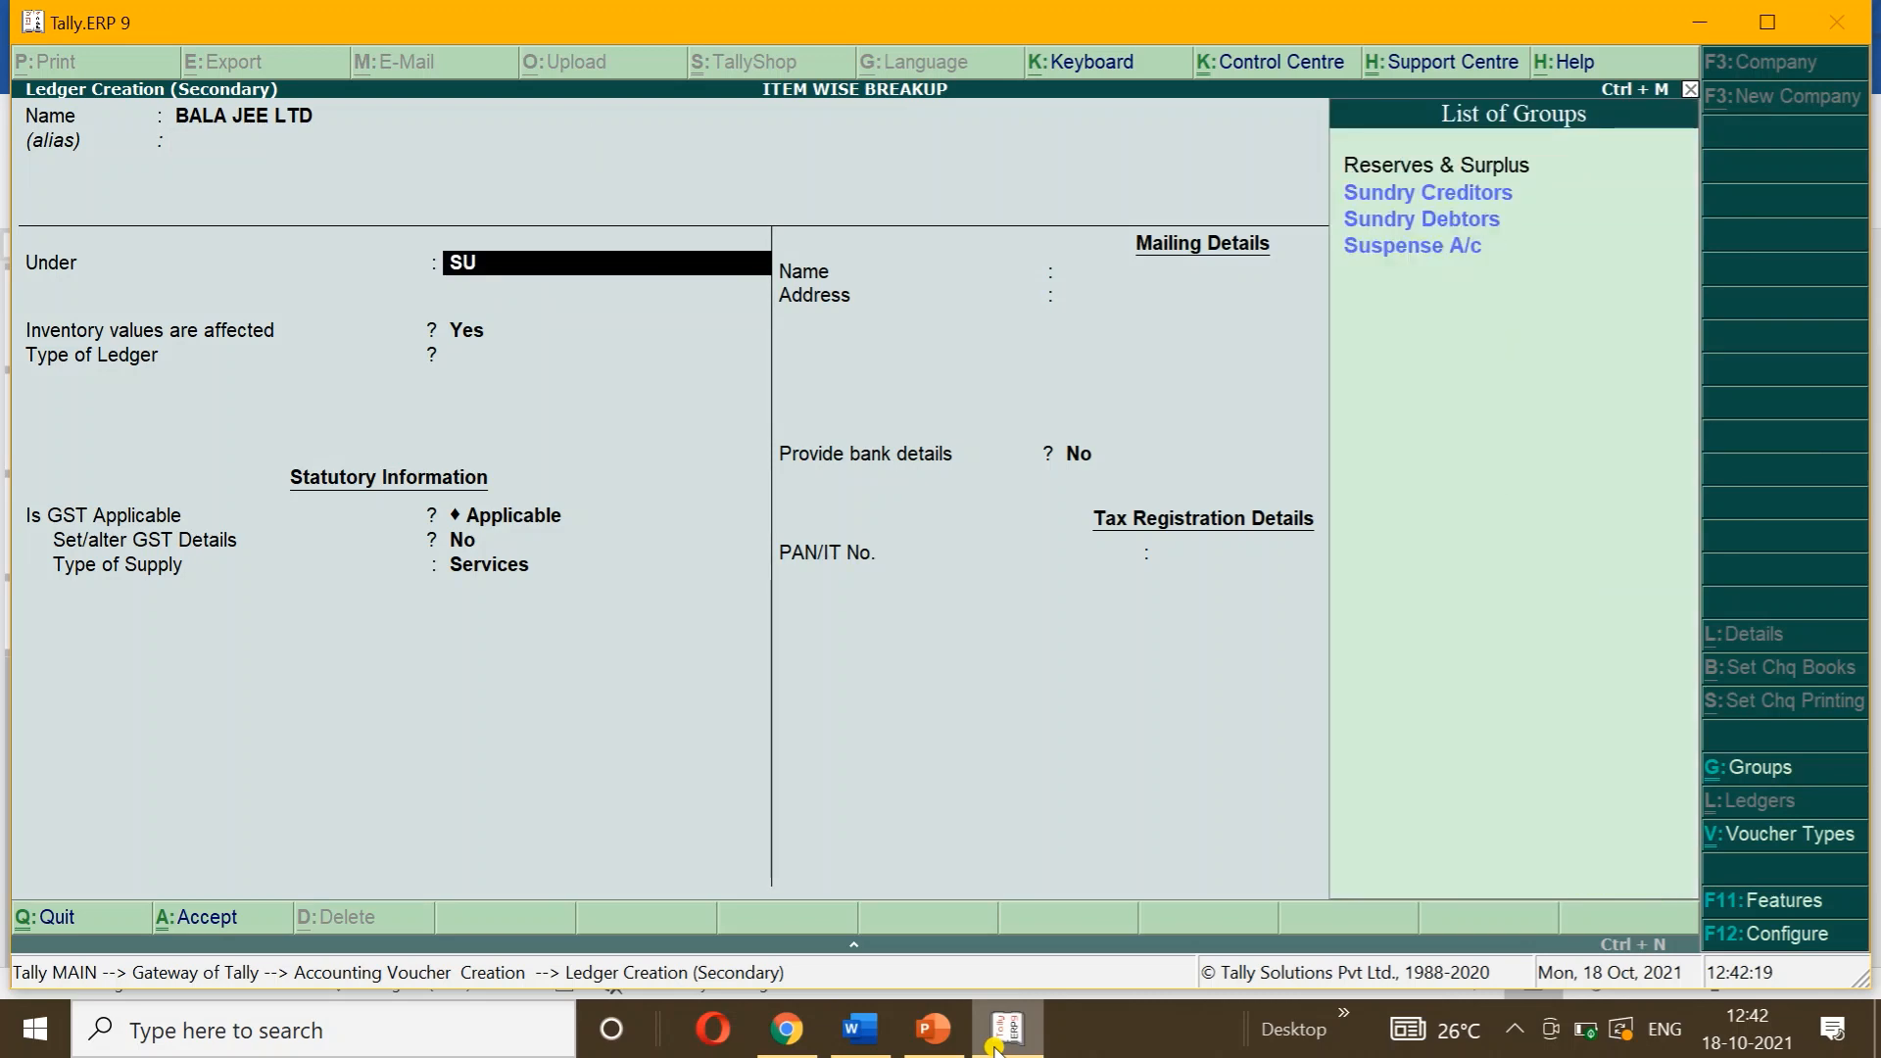
{"action": "key", "text": "Down"}
{"action": "key", "text": "Down"}
{"action": "key", "text": "Return"}
Step: Set the ledger to maintain balances bill-by-bill and keep the remaining defaults, including state Delhi and registration type Regular
{"action": "key", "text": "Return"}
{"action": "key", "text": "BackSpace"}
{"action": "type", "text": "Y"}
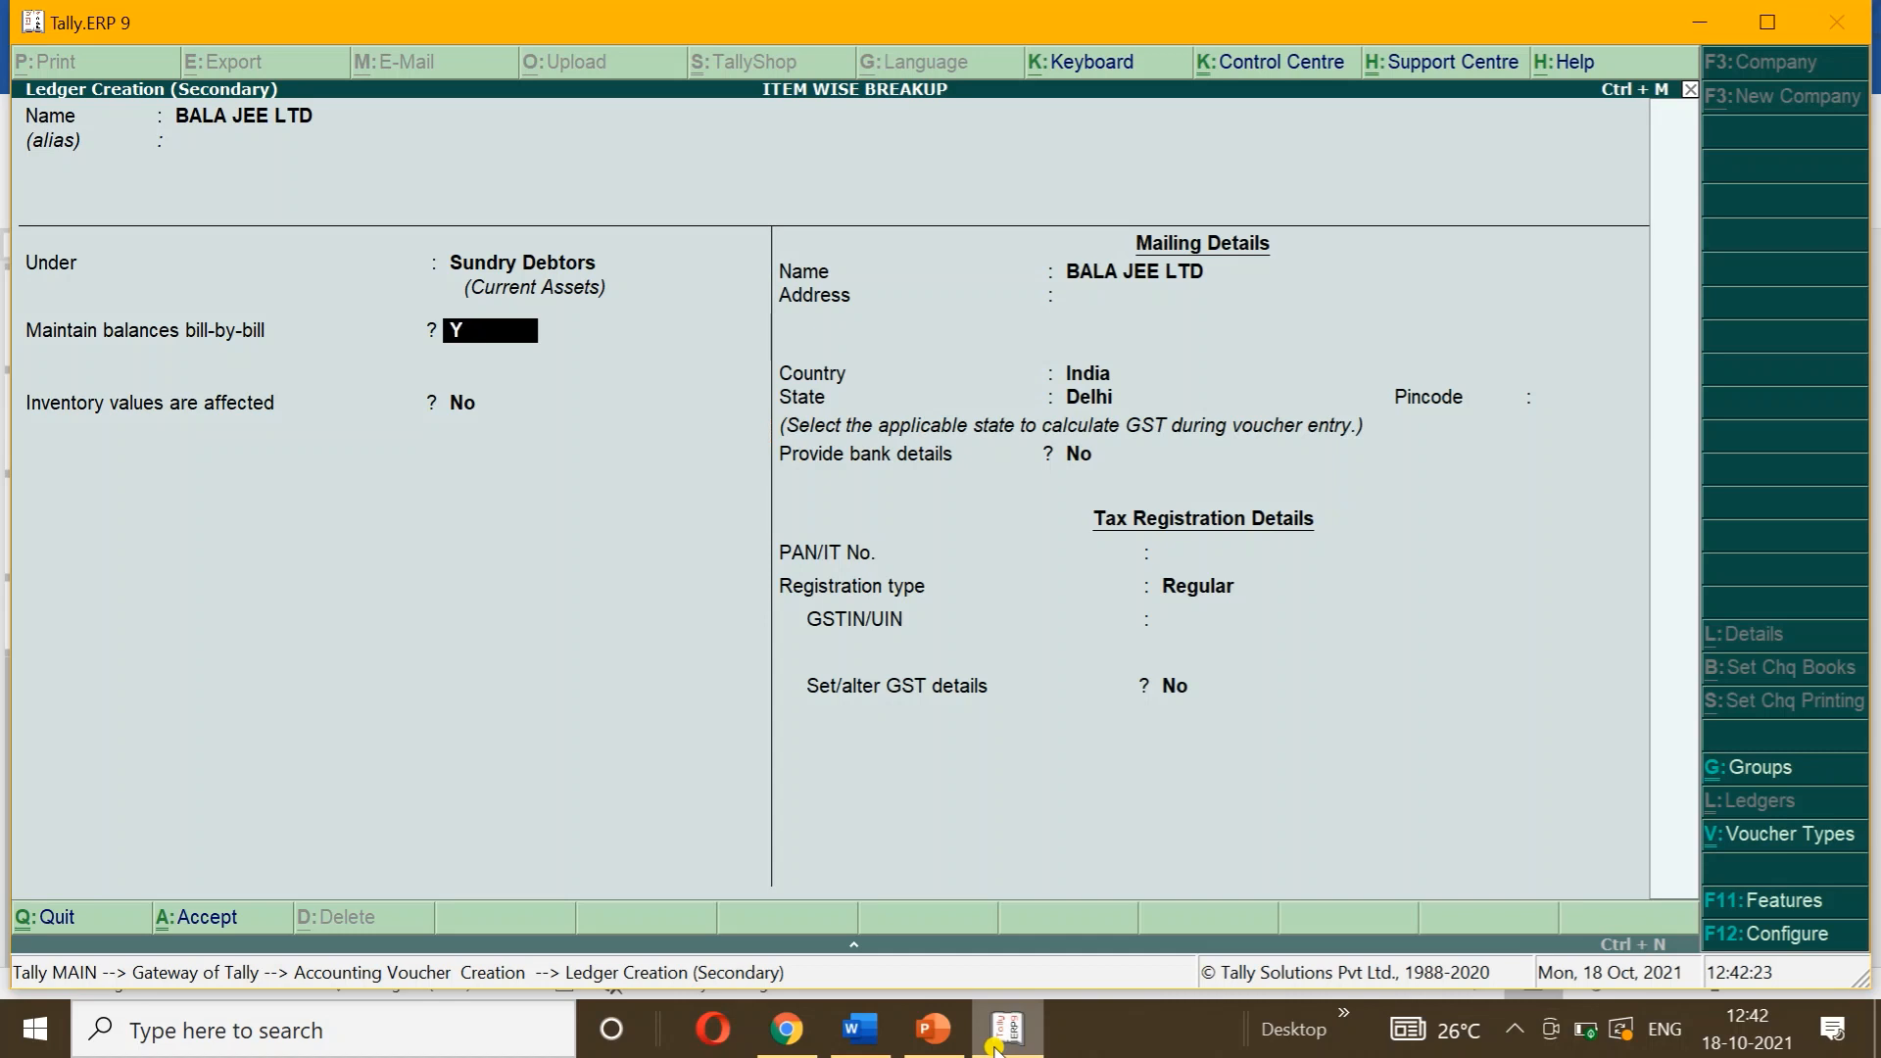
{"action": "key", "text": "Return"}
{"action": "key", "text": "Return"}
{"action": "key", "text": "Return"}
{"action": "key", "text": "Return"}
{"action": "key", "text": "Return"}
{"action": "key", "text": "Return"}
{"action": "key", "text": "Return"}
{"action": "key", "text": "Return"}
{"action": "key", "text": "Return"}
{"action": "key", "text": "Return"}
{"action": "key", "text": "Return"}
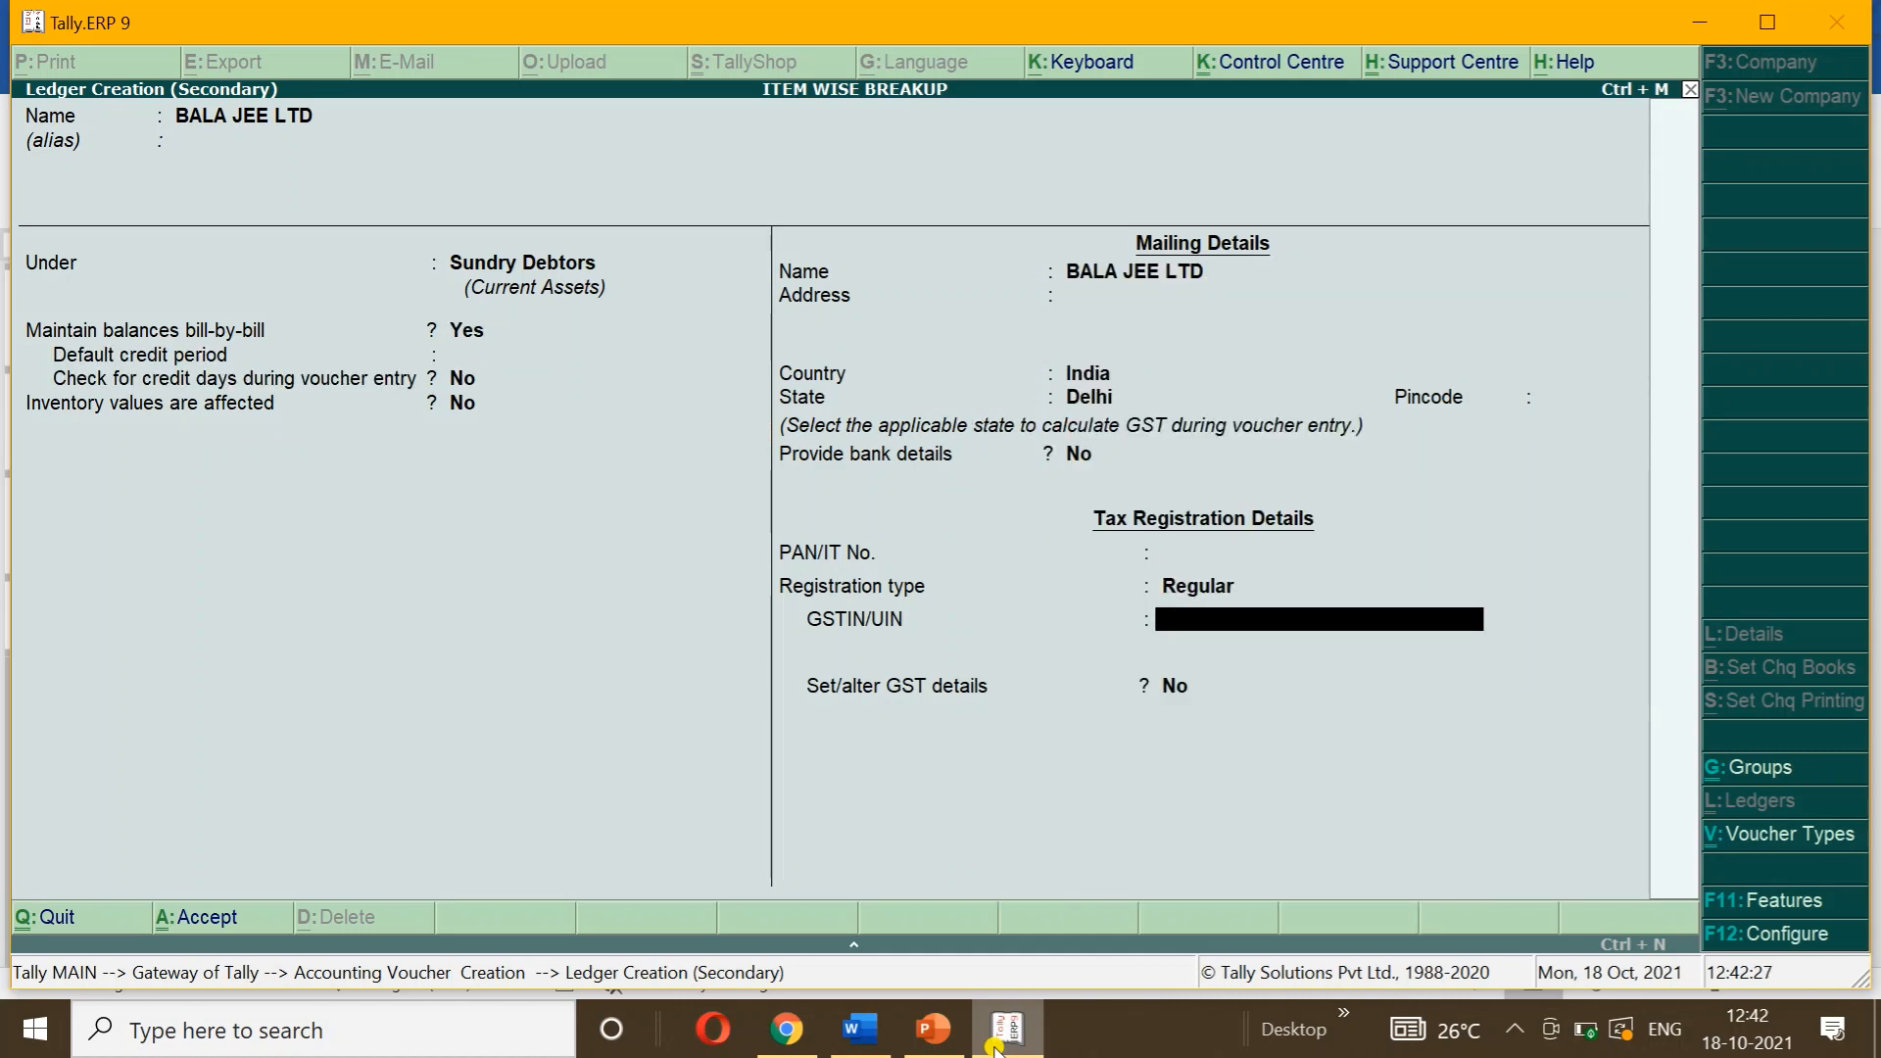
Step: Copy the buyer's GST number from the Word document into the ledger's GSTIN/UIN field and save the ledger
{"action": "left_click", "coordinate": [860, 1028]}
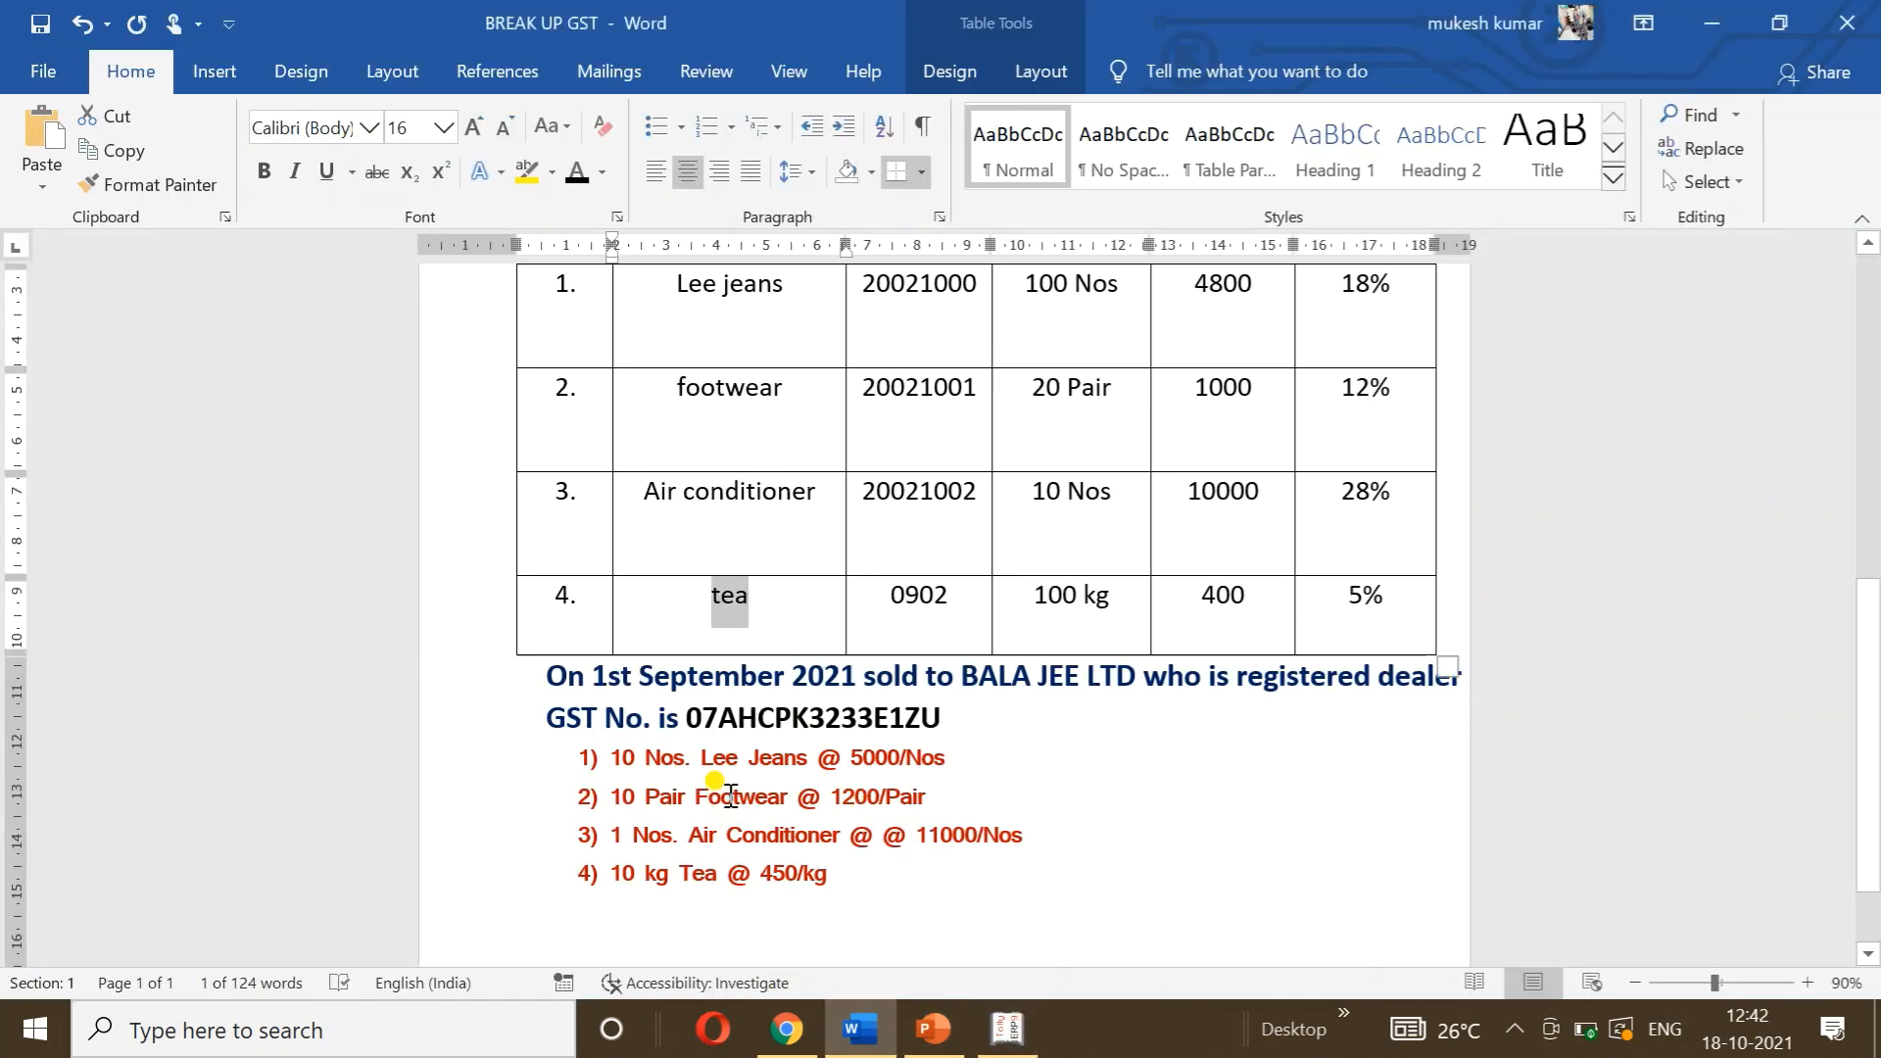
{"action": "left_click_drag", "start_coordinate": [686, 718], "coordinate": [943, 725]}
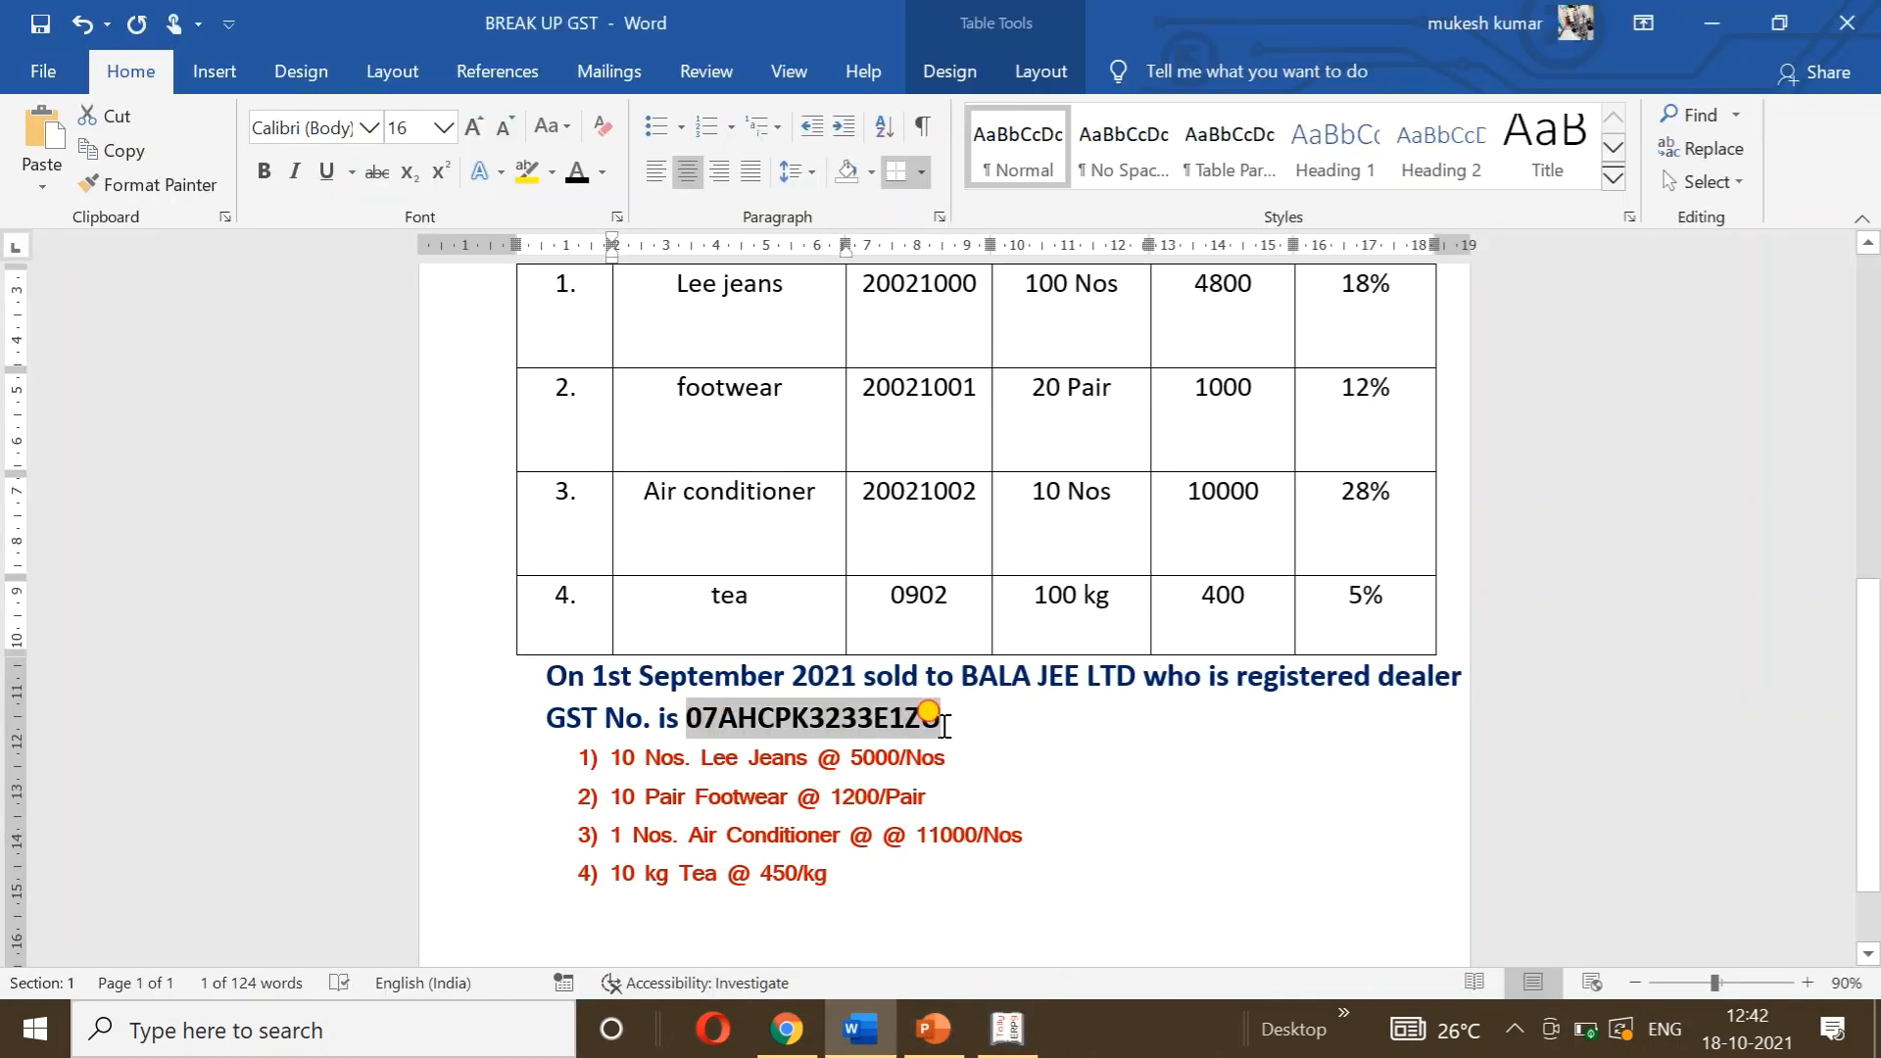
{"action": "left_click", "coordinate": [1007, 1033]}
{"action": "key", "text": "ctrl+alt+v"}
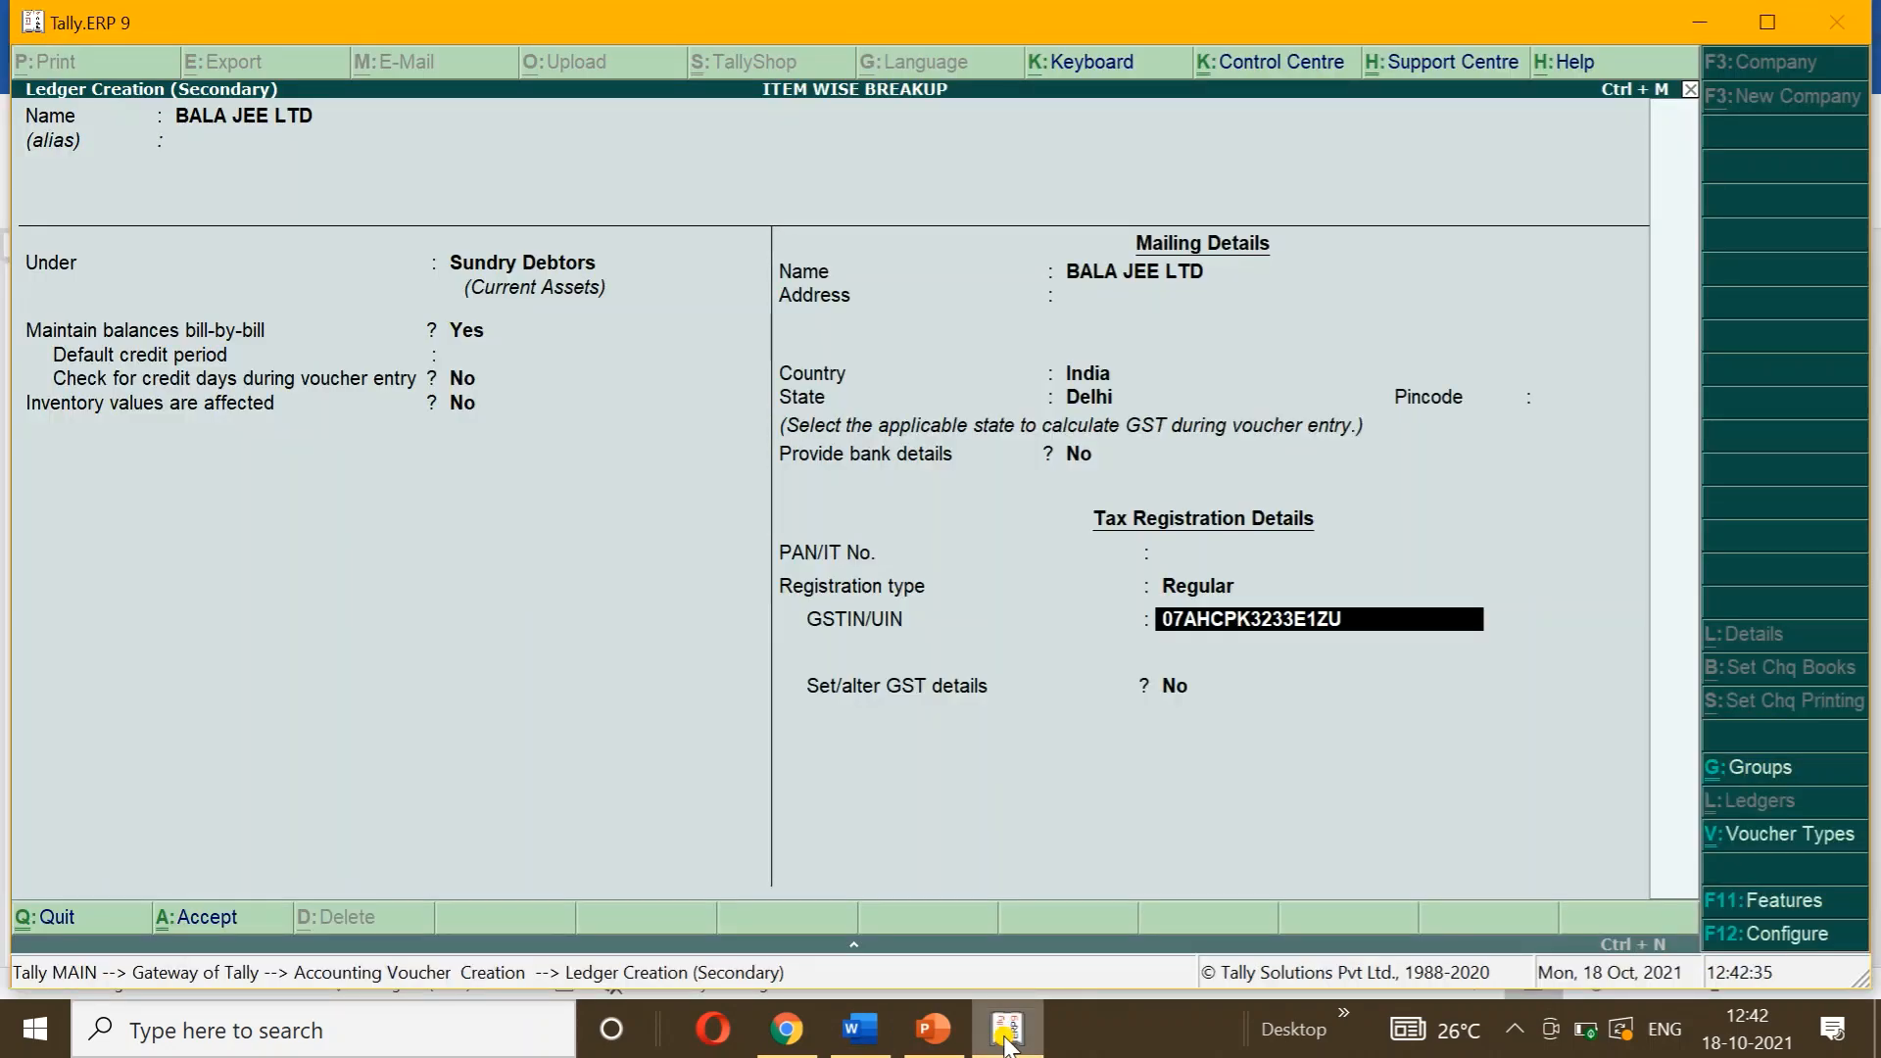
{"action": "key", "text": "Return"}
{"action": "key", "text": "Return"}
{"action": "key", "text": "Return"}
{"action": "key", "text": "Return"}
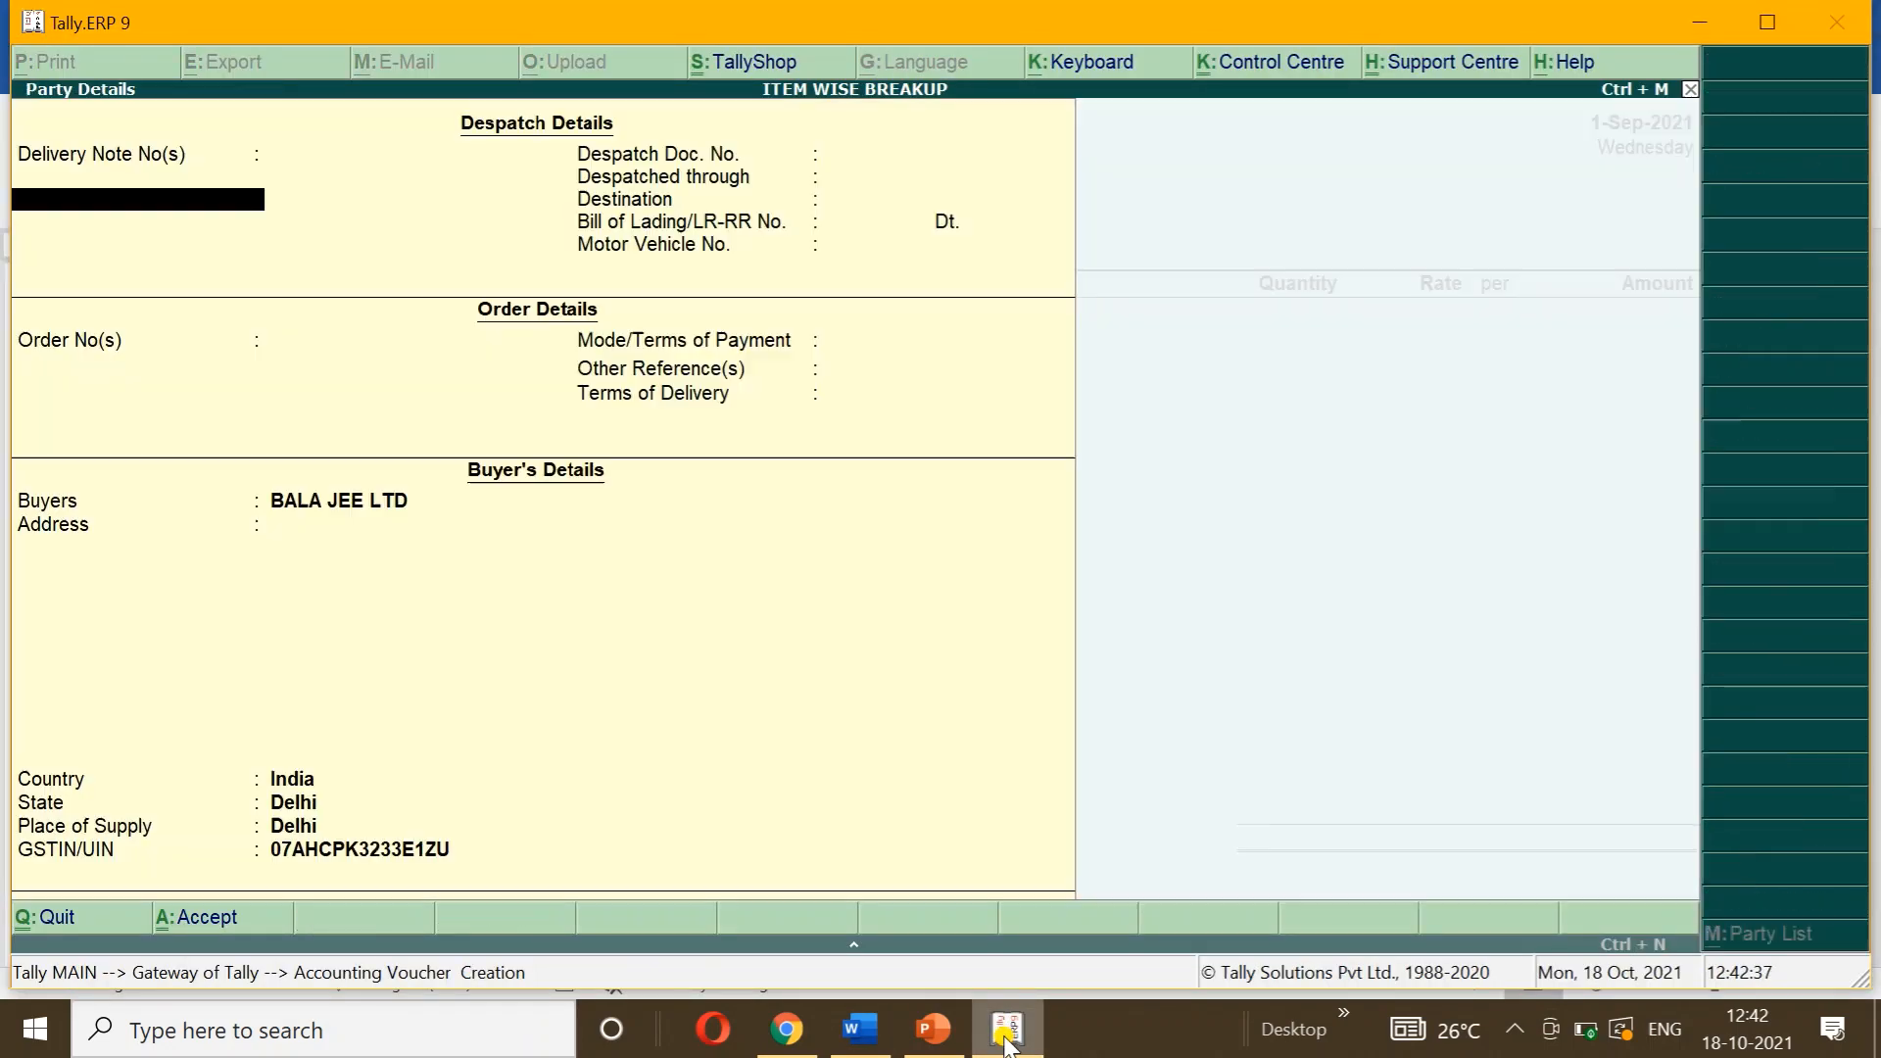
Step: Accept the party details and select the SALE sales ledger with a sales tax classification
{"action": "key", "text": "ctrl+a"}
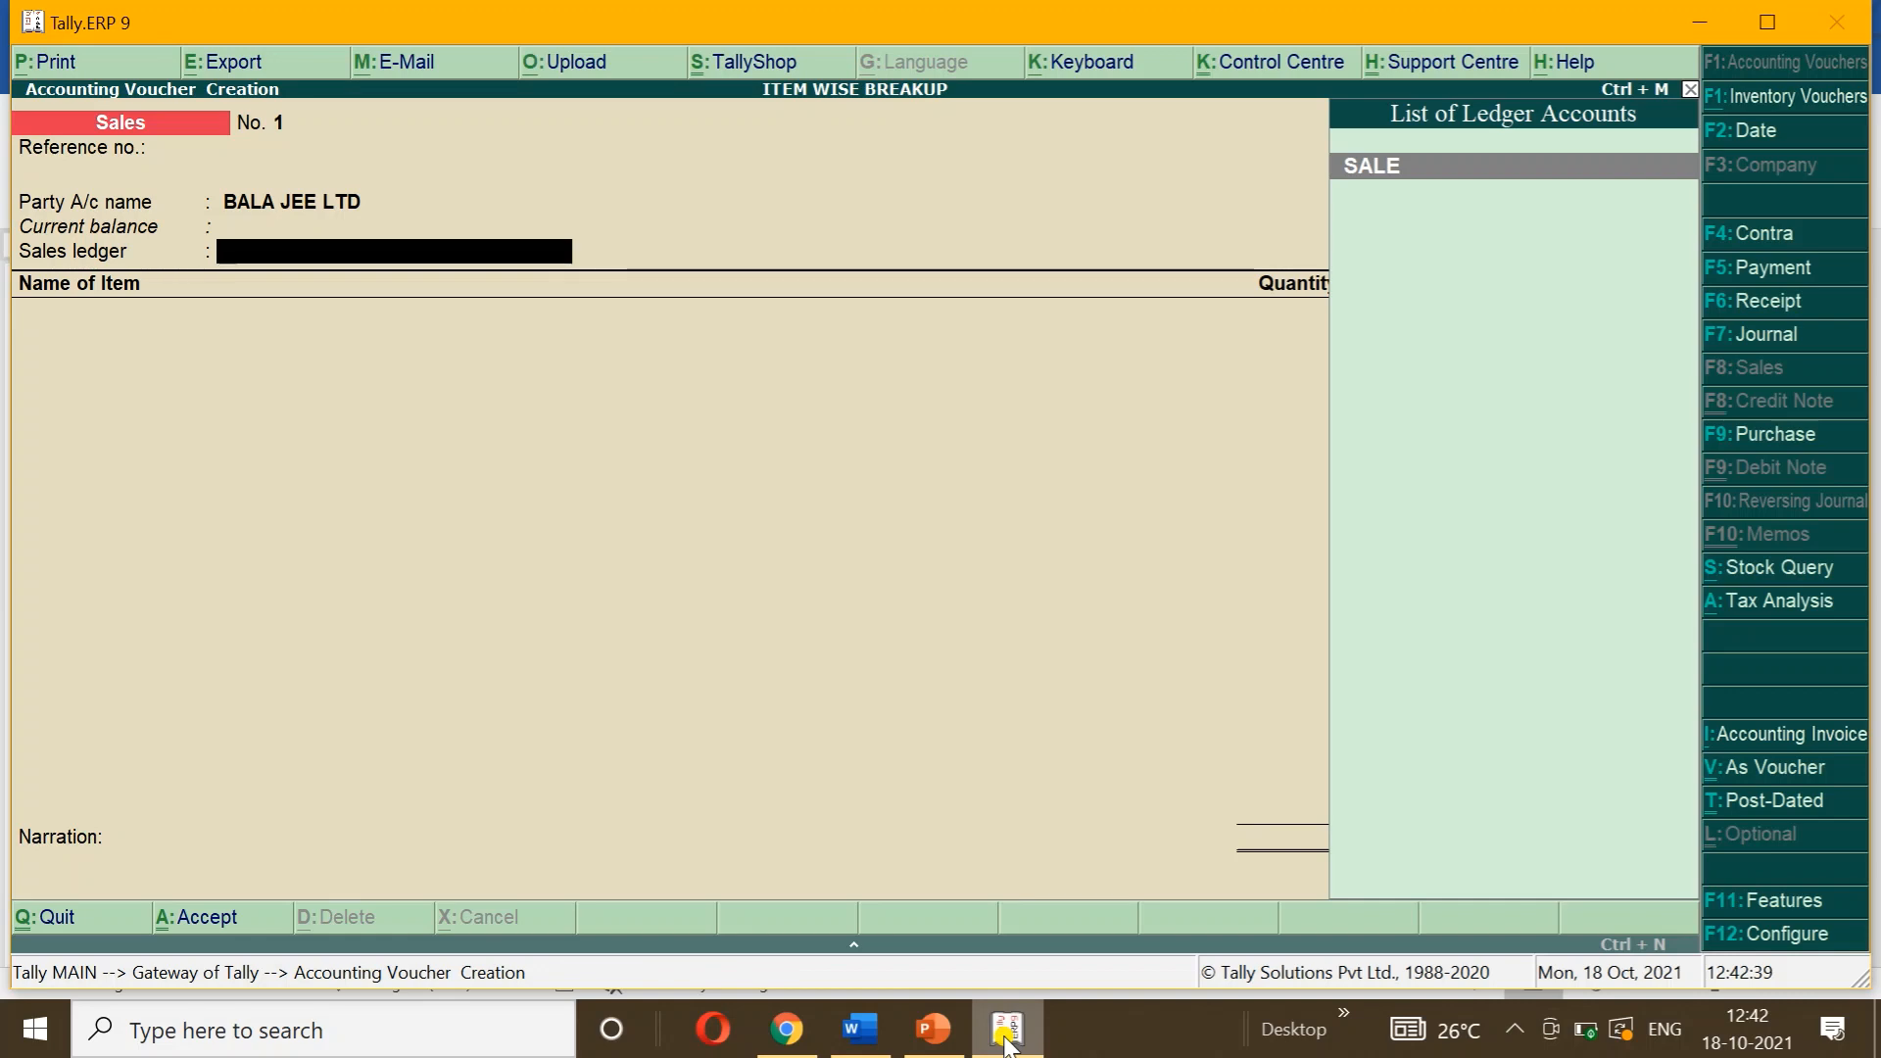
{"action": "key", "text": "Return"}
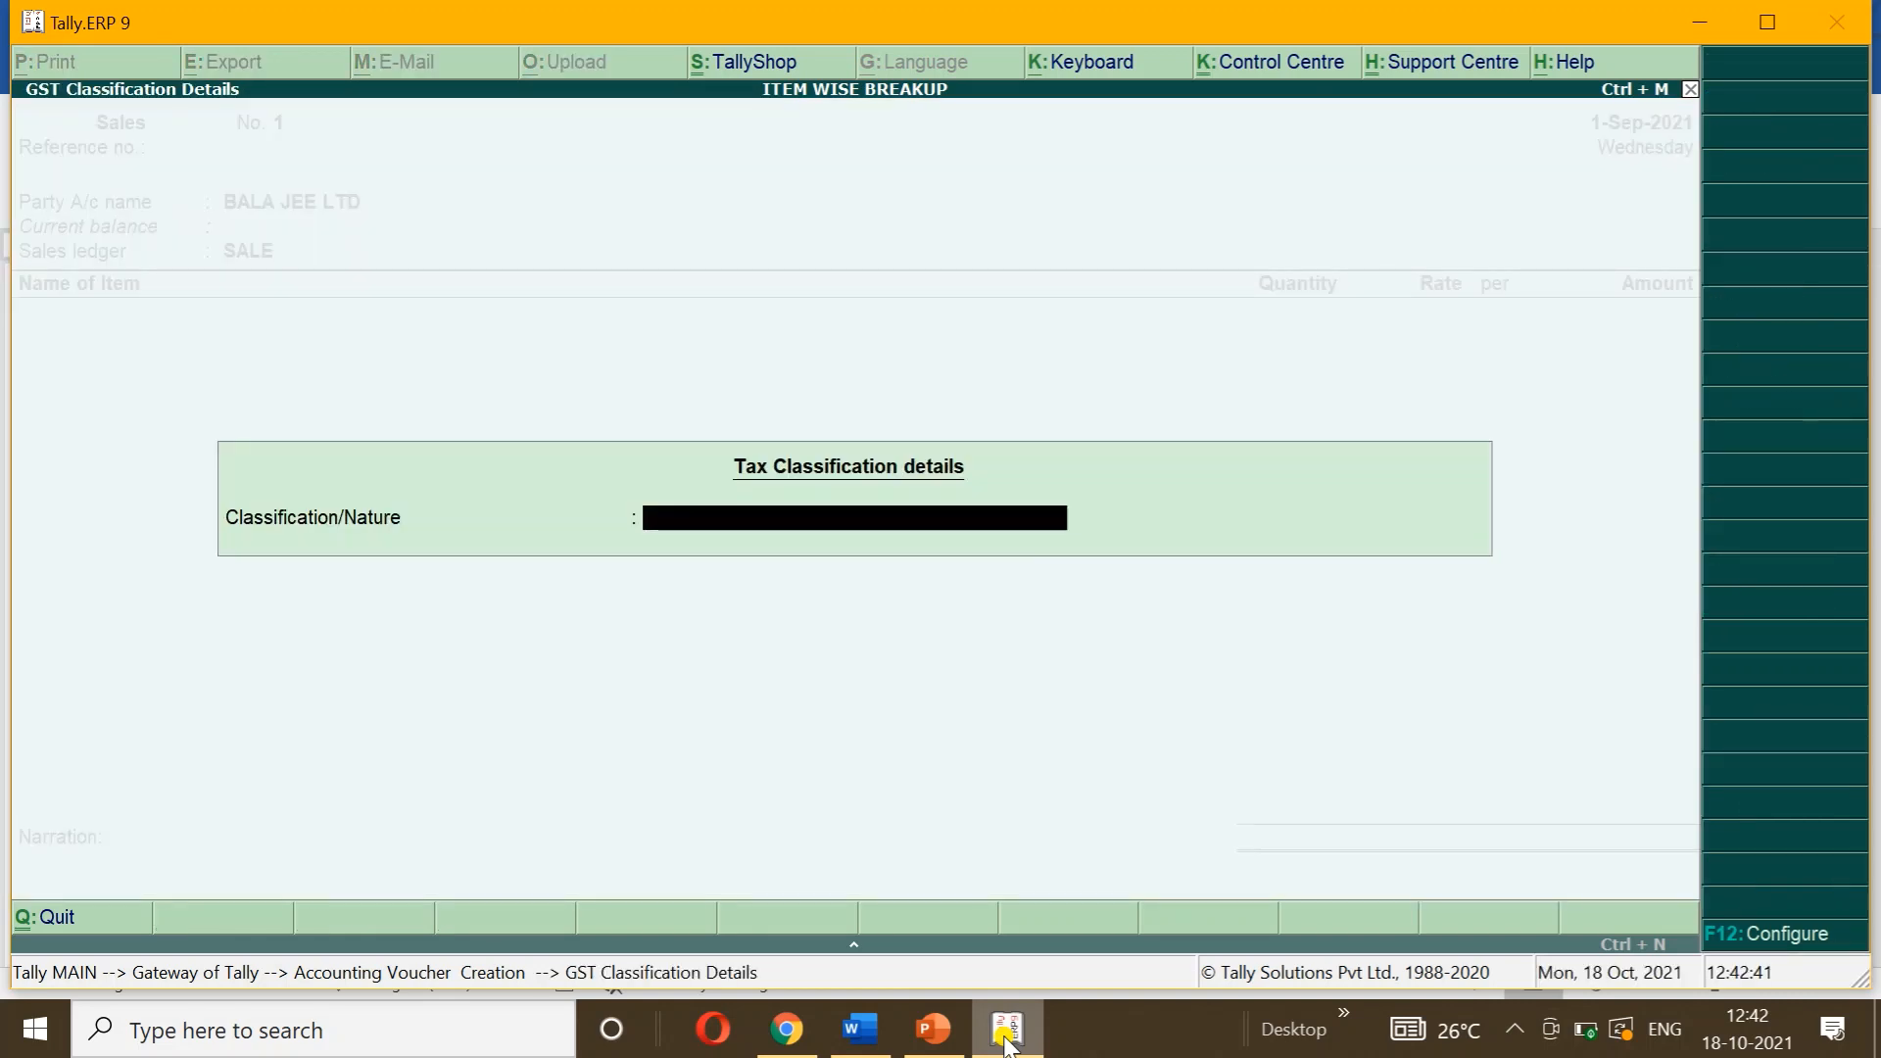
{"action": "type", "text": "SALE"}
{"action": "key", "text": "Down"}
{"action": "key", "text": "Down"}
{"action": "key", "text": "Return"}
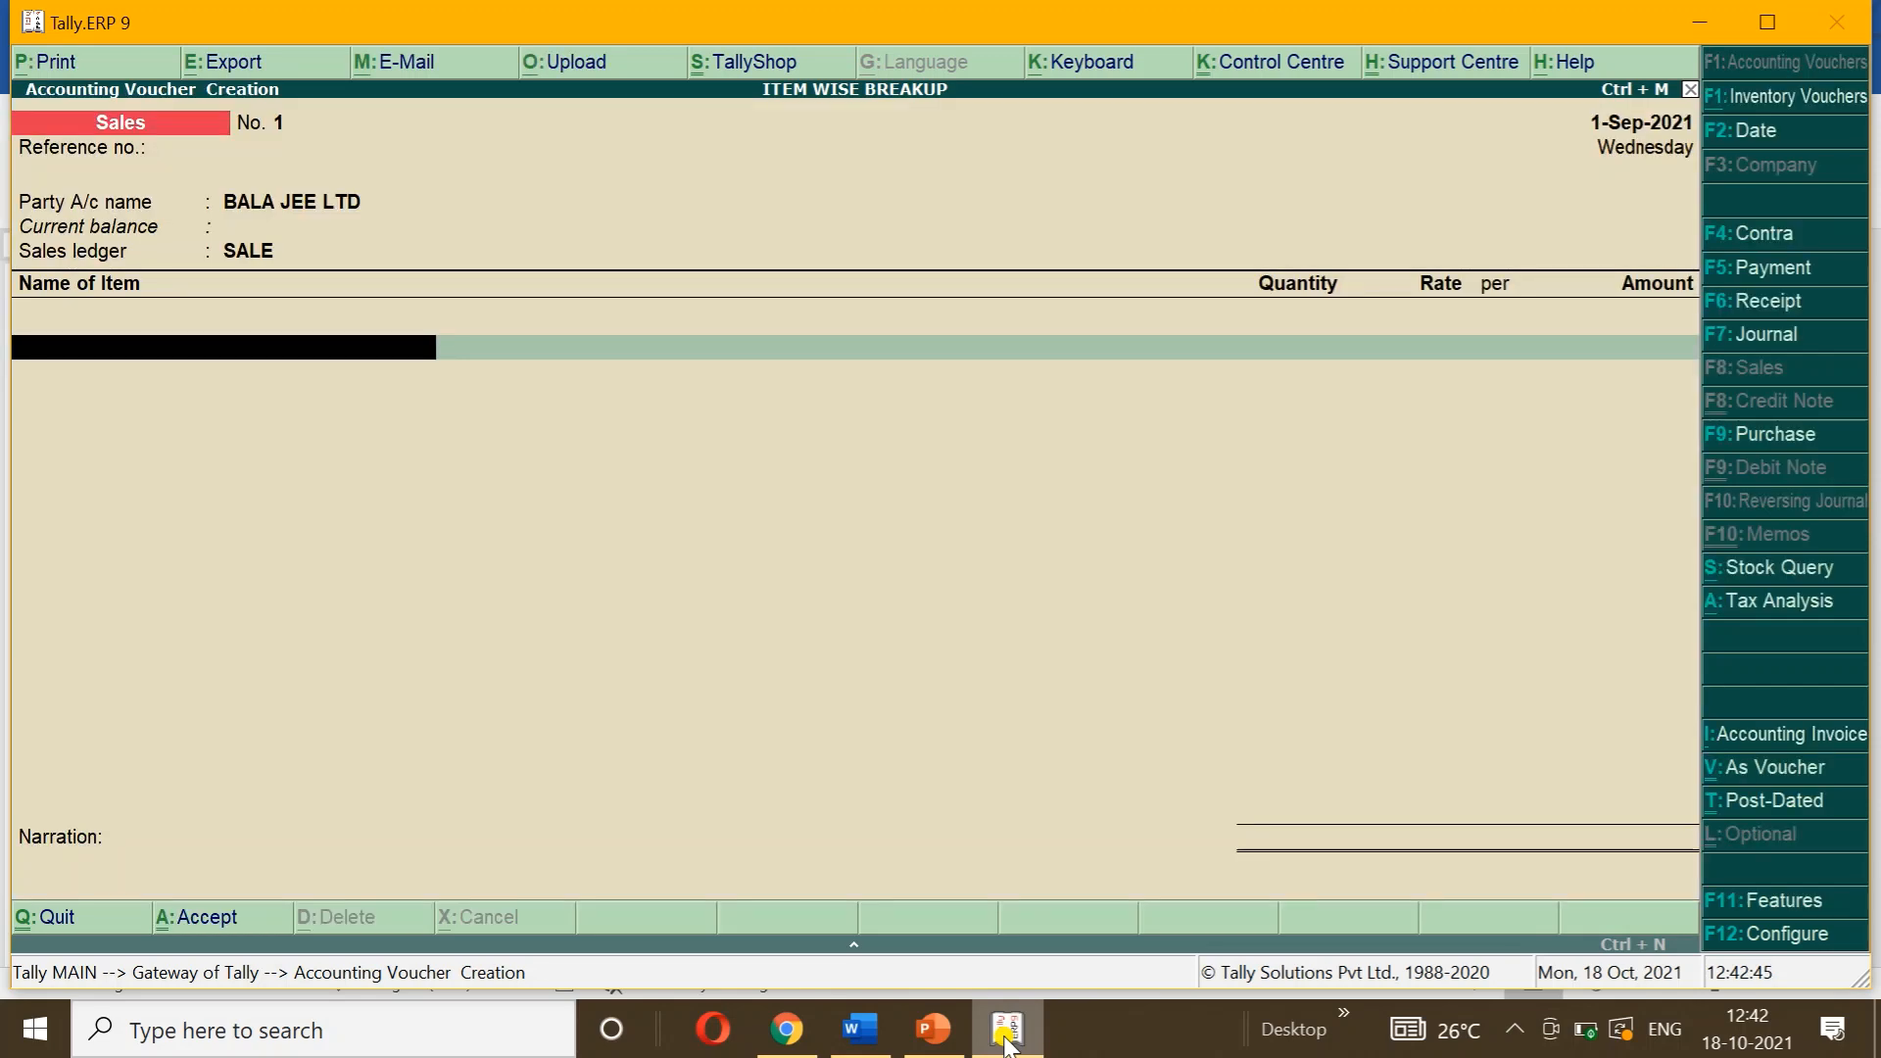
Step: Add Lee jeans as the first voucher item with a quantity of 10 NOS, following the Word document
{"action": "left_click", "coordinate": [859, 1028]}
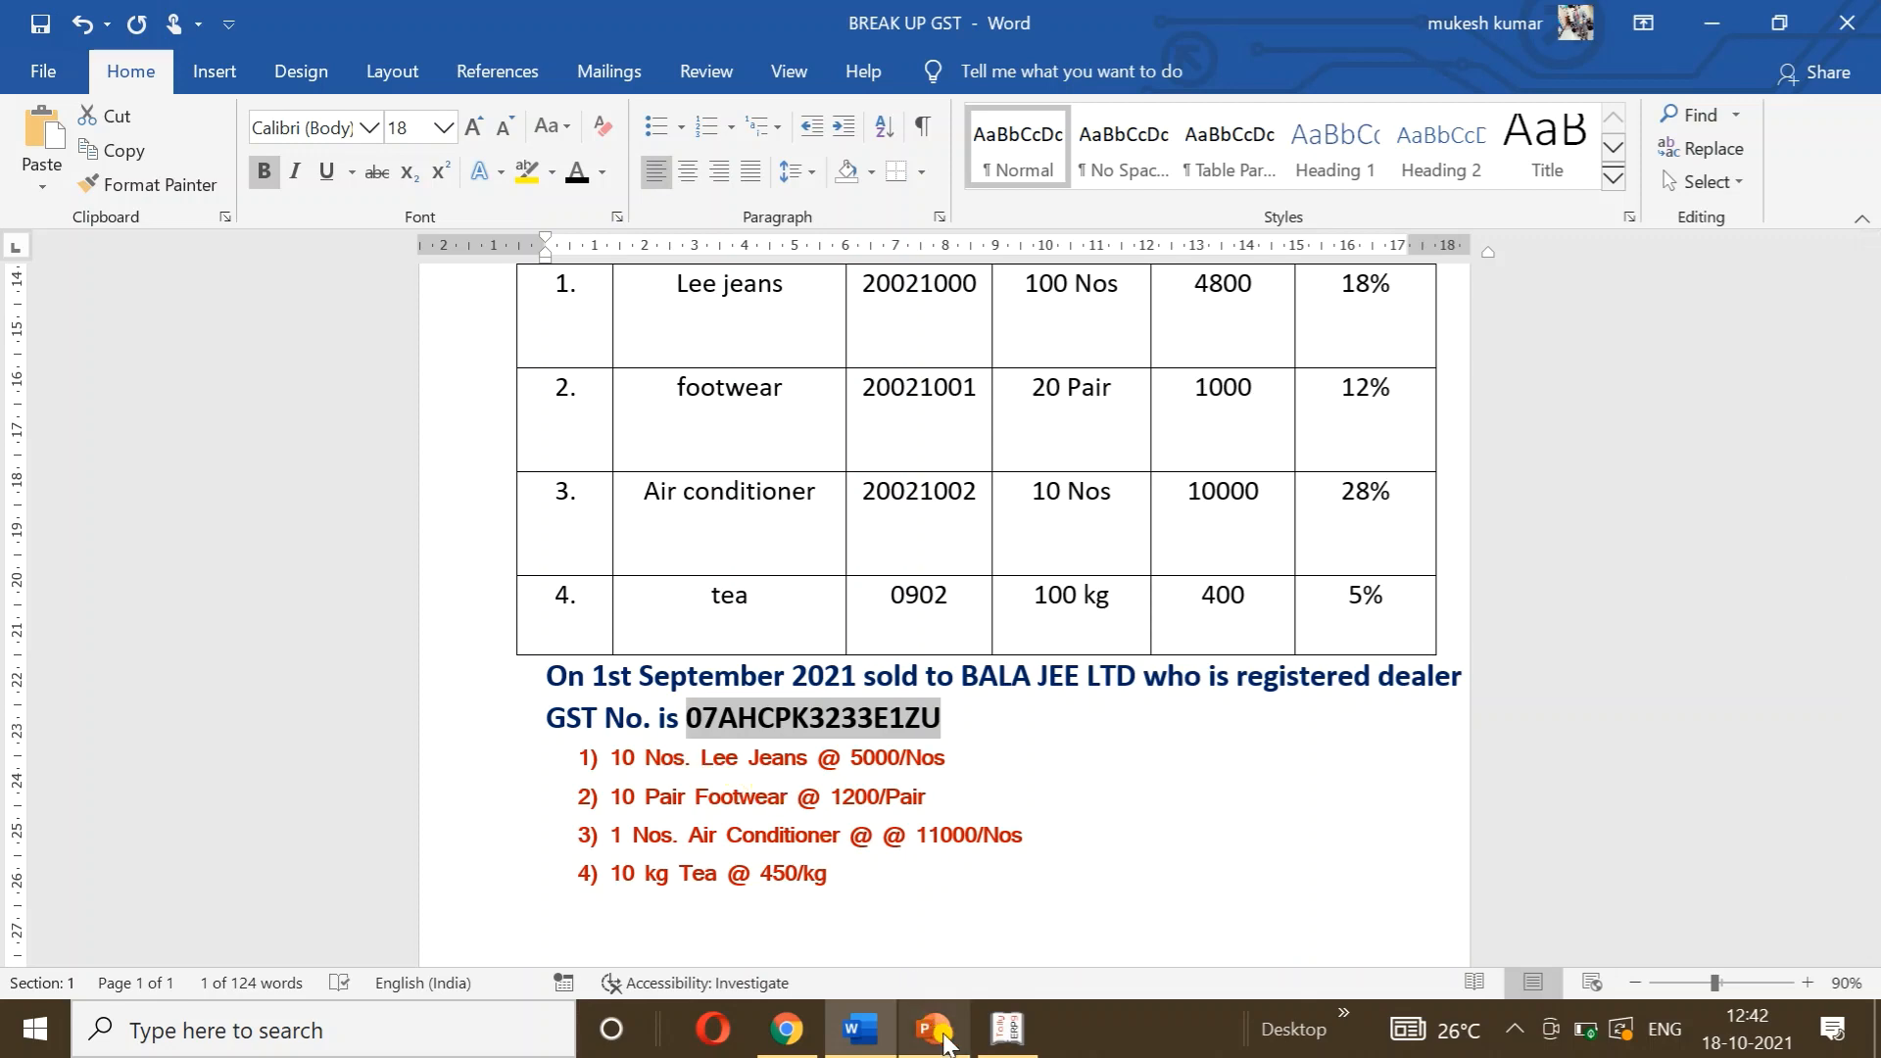
{"action": "left_click", "coordinate": [1005, 1034]}
{"action": "type", "text": "JE"}
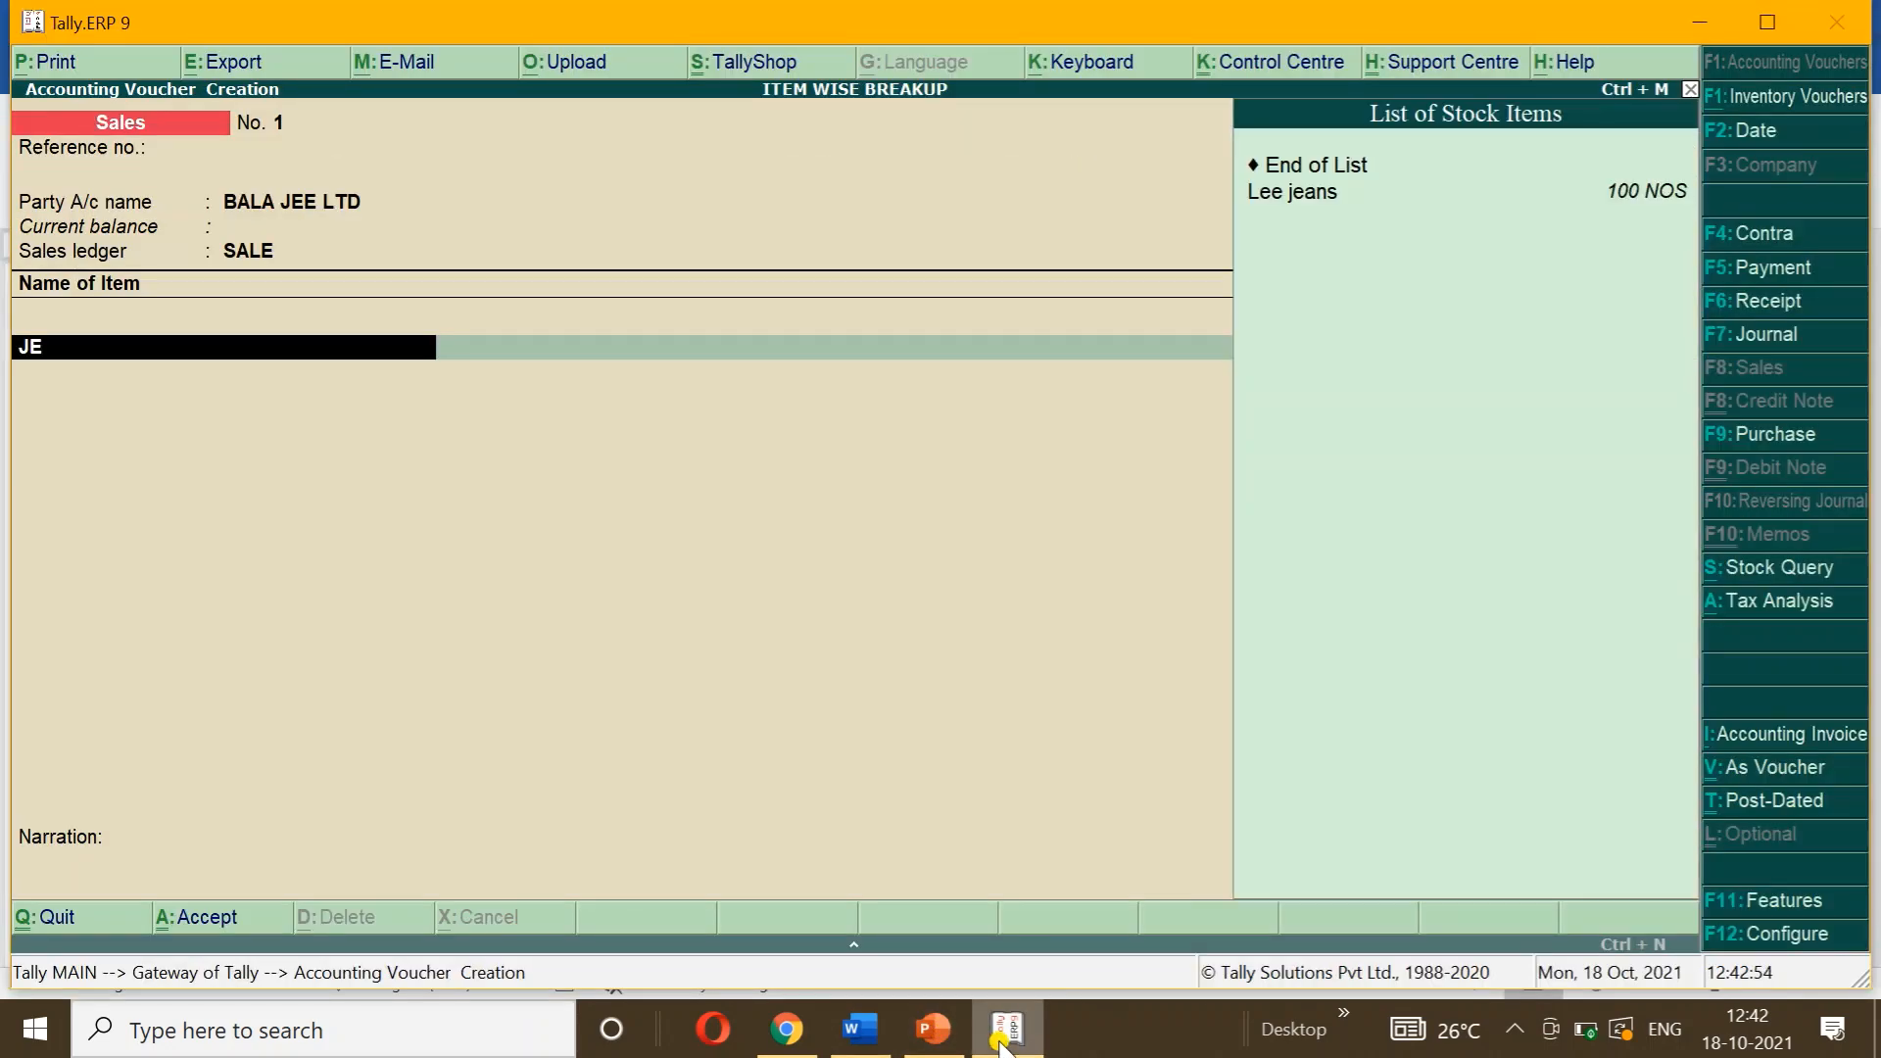
{"action": "key", "text": "Down"}
{"action": "key", "text": "Return"}
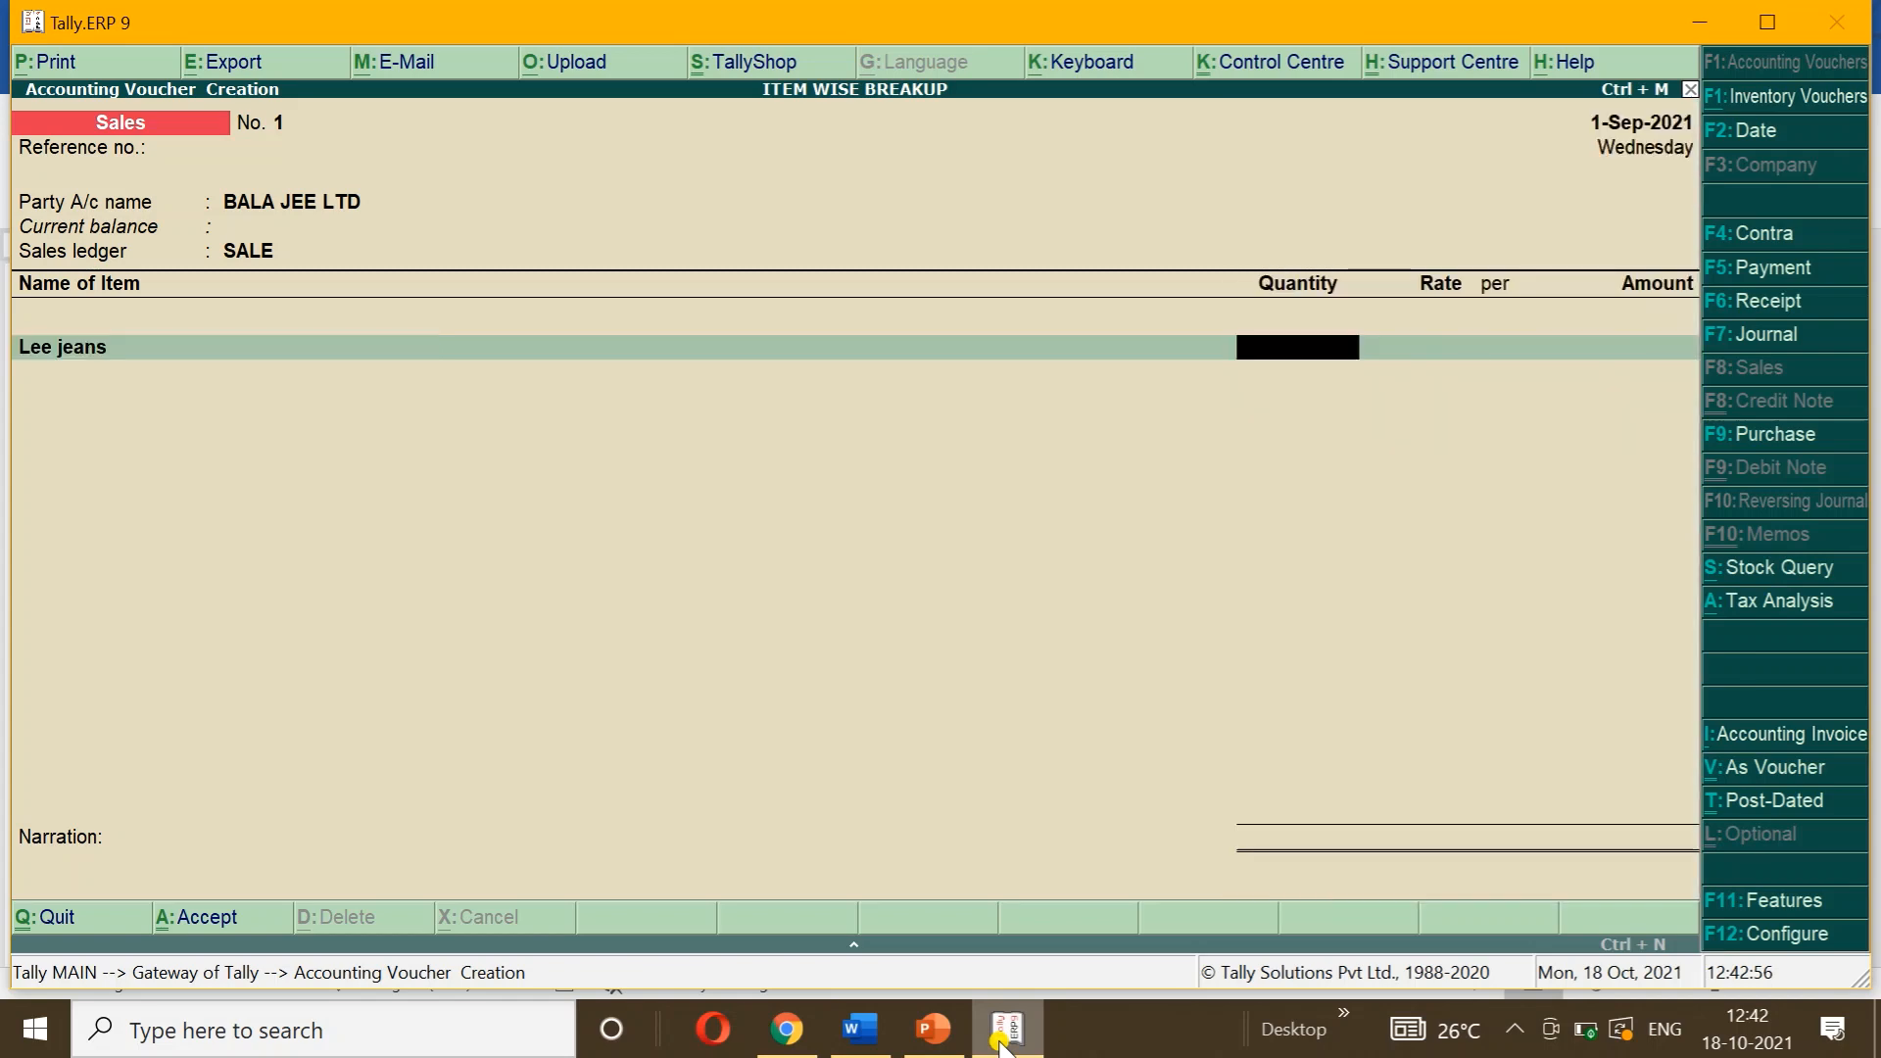
{"action": "key", "text": "Return"}
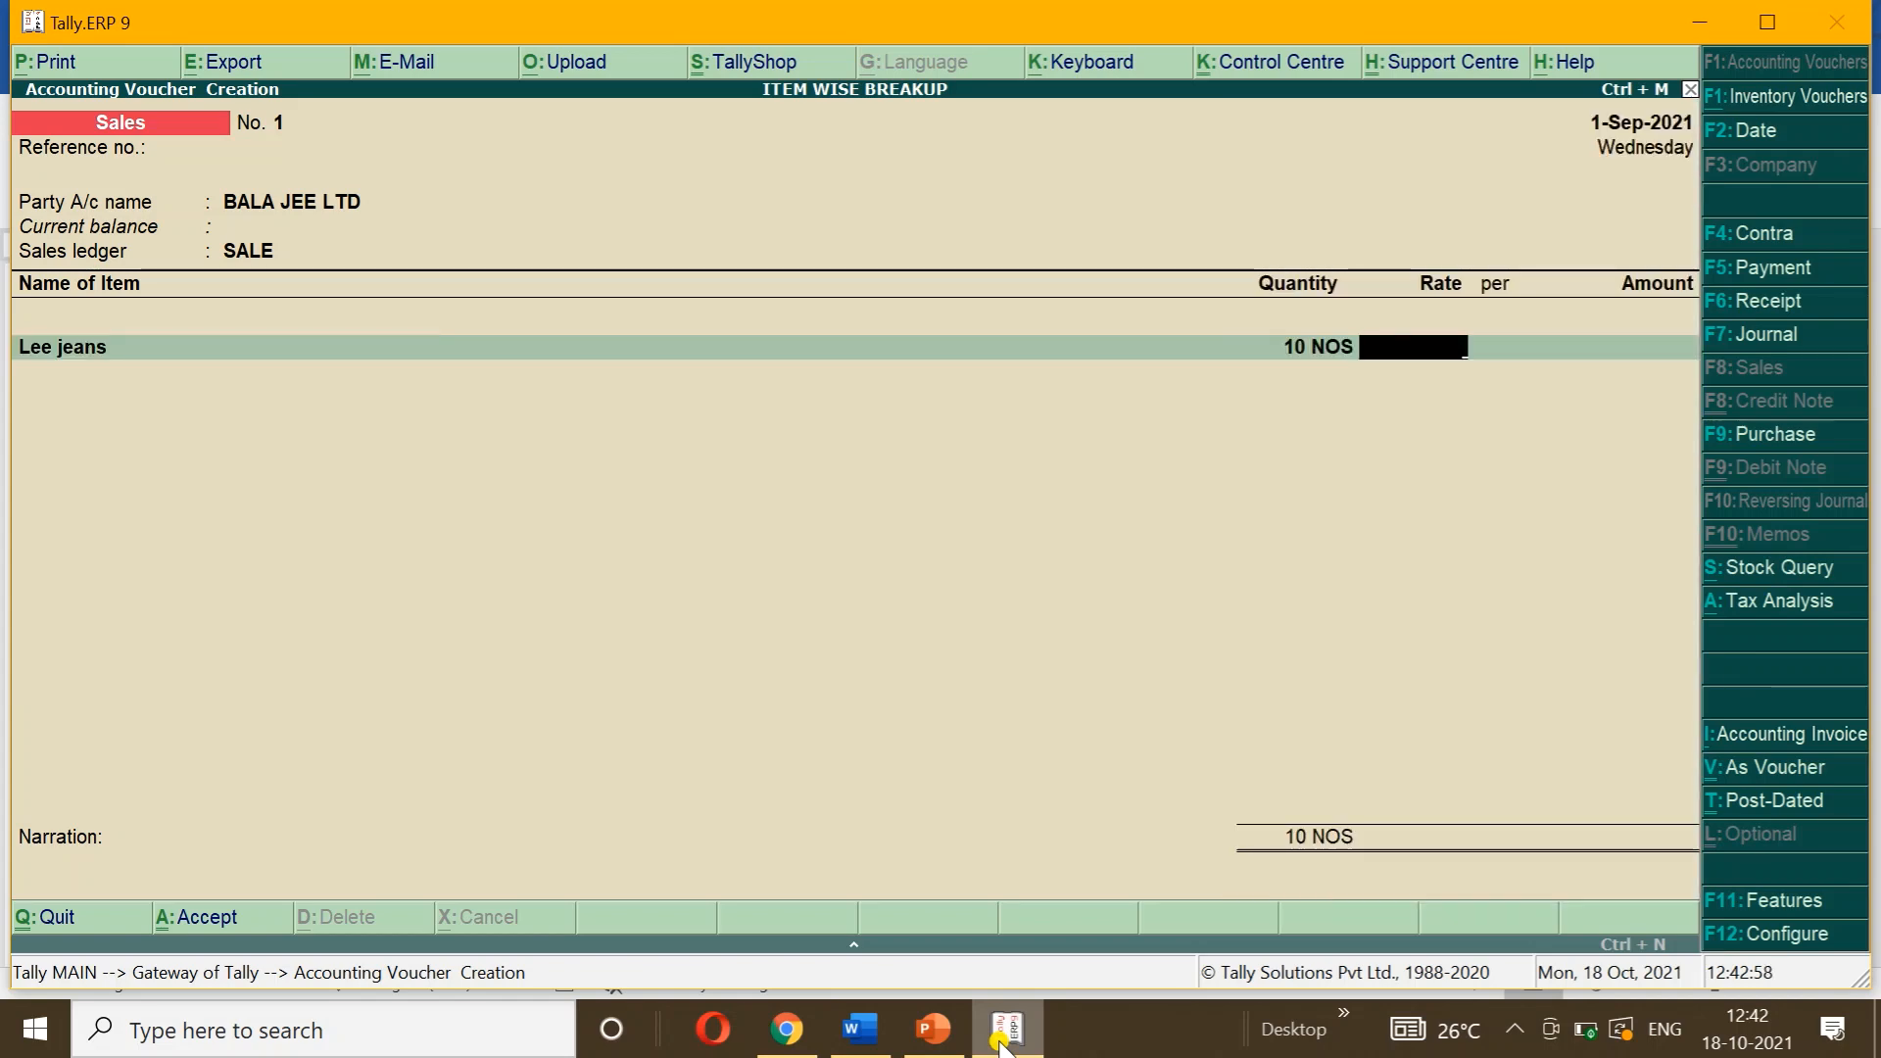
Step: Set the Lee jeans rate to 5000 per NOS from the Word document and accept the line amount
{"action": "key", "text": "alt+Tab"}
{"action": "left_click", "coordinate": [1001, 1043]}
{"action": "type", "text": "5000"}
{"action": "key", "text": "Return"}
{"action": "key", "text": "Return"}
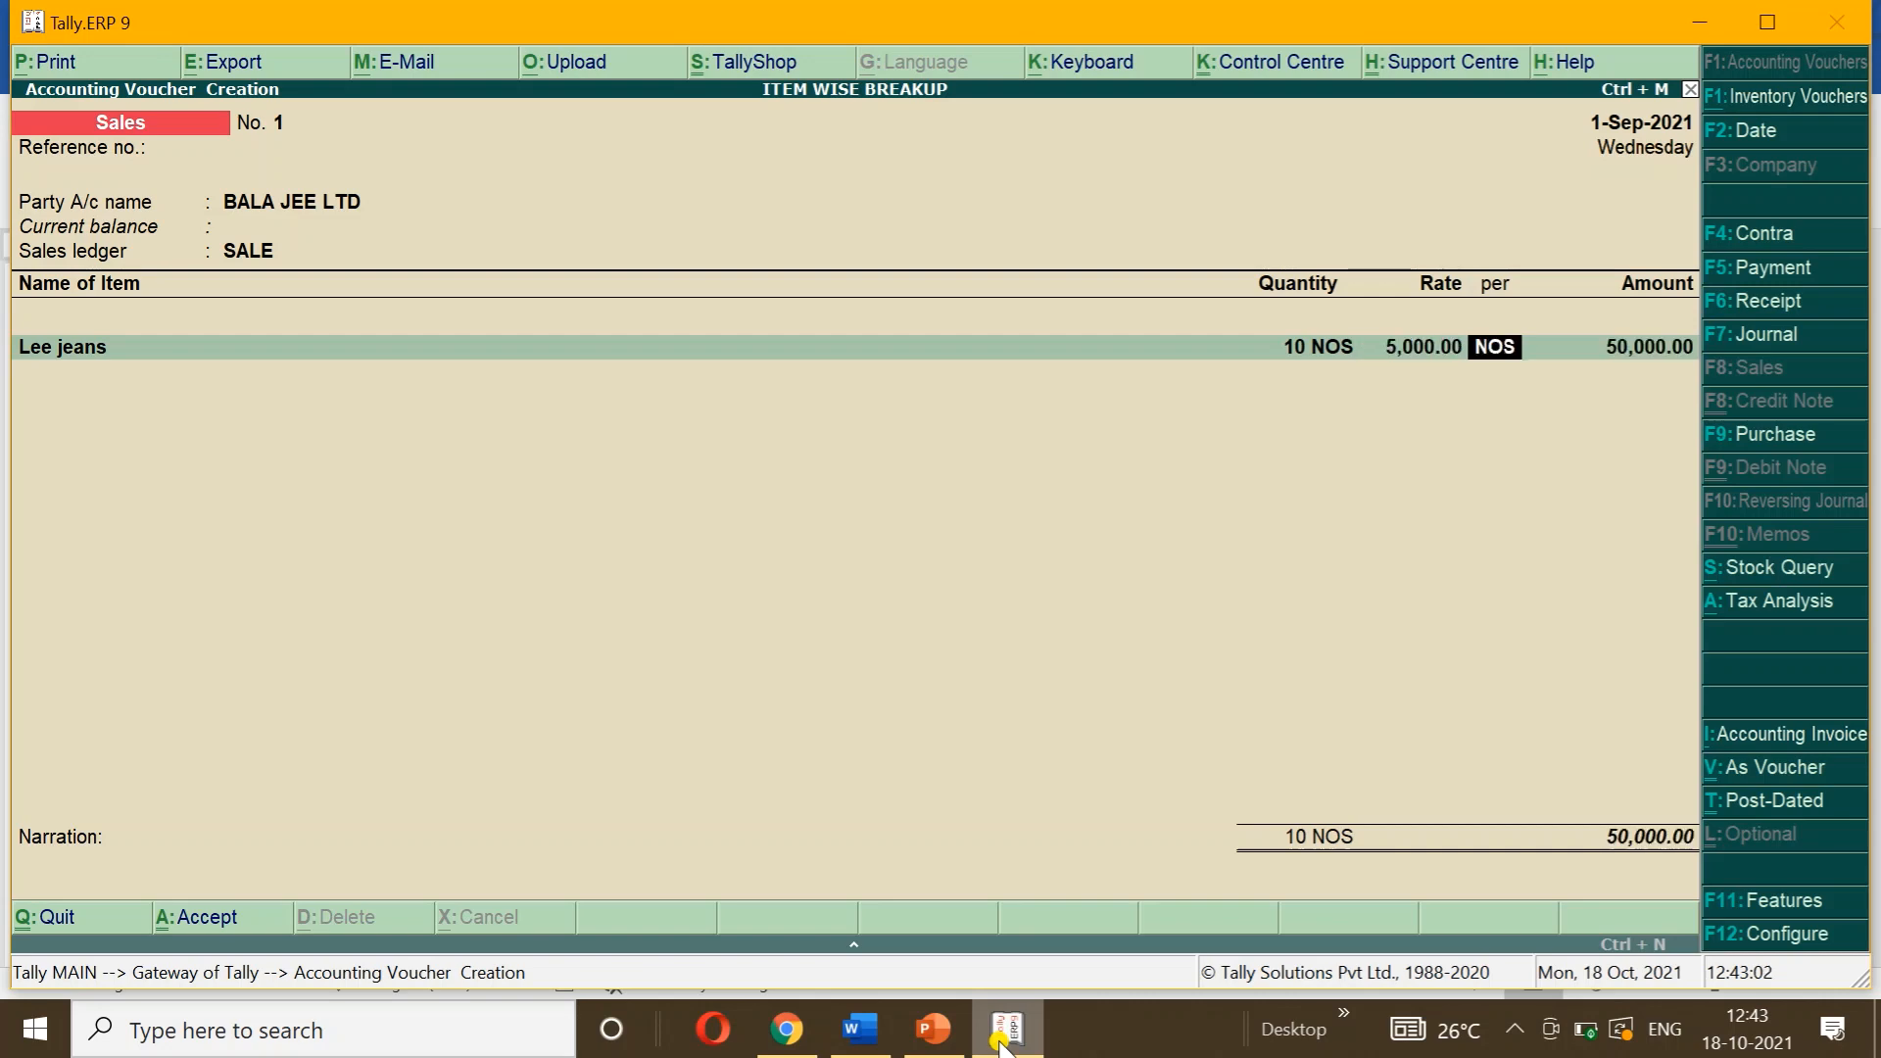
{"action": "key", "text": "Return"}
Step: Add footwear as the second voucher item with a quantity of 10 PAIR, following the Word document
{"action": "left_click", "coordinate": [1001, 1043]}
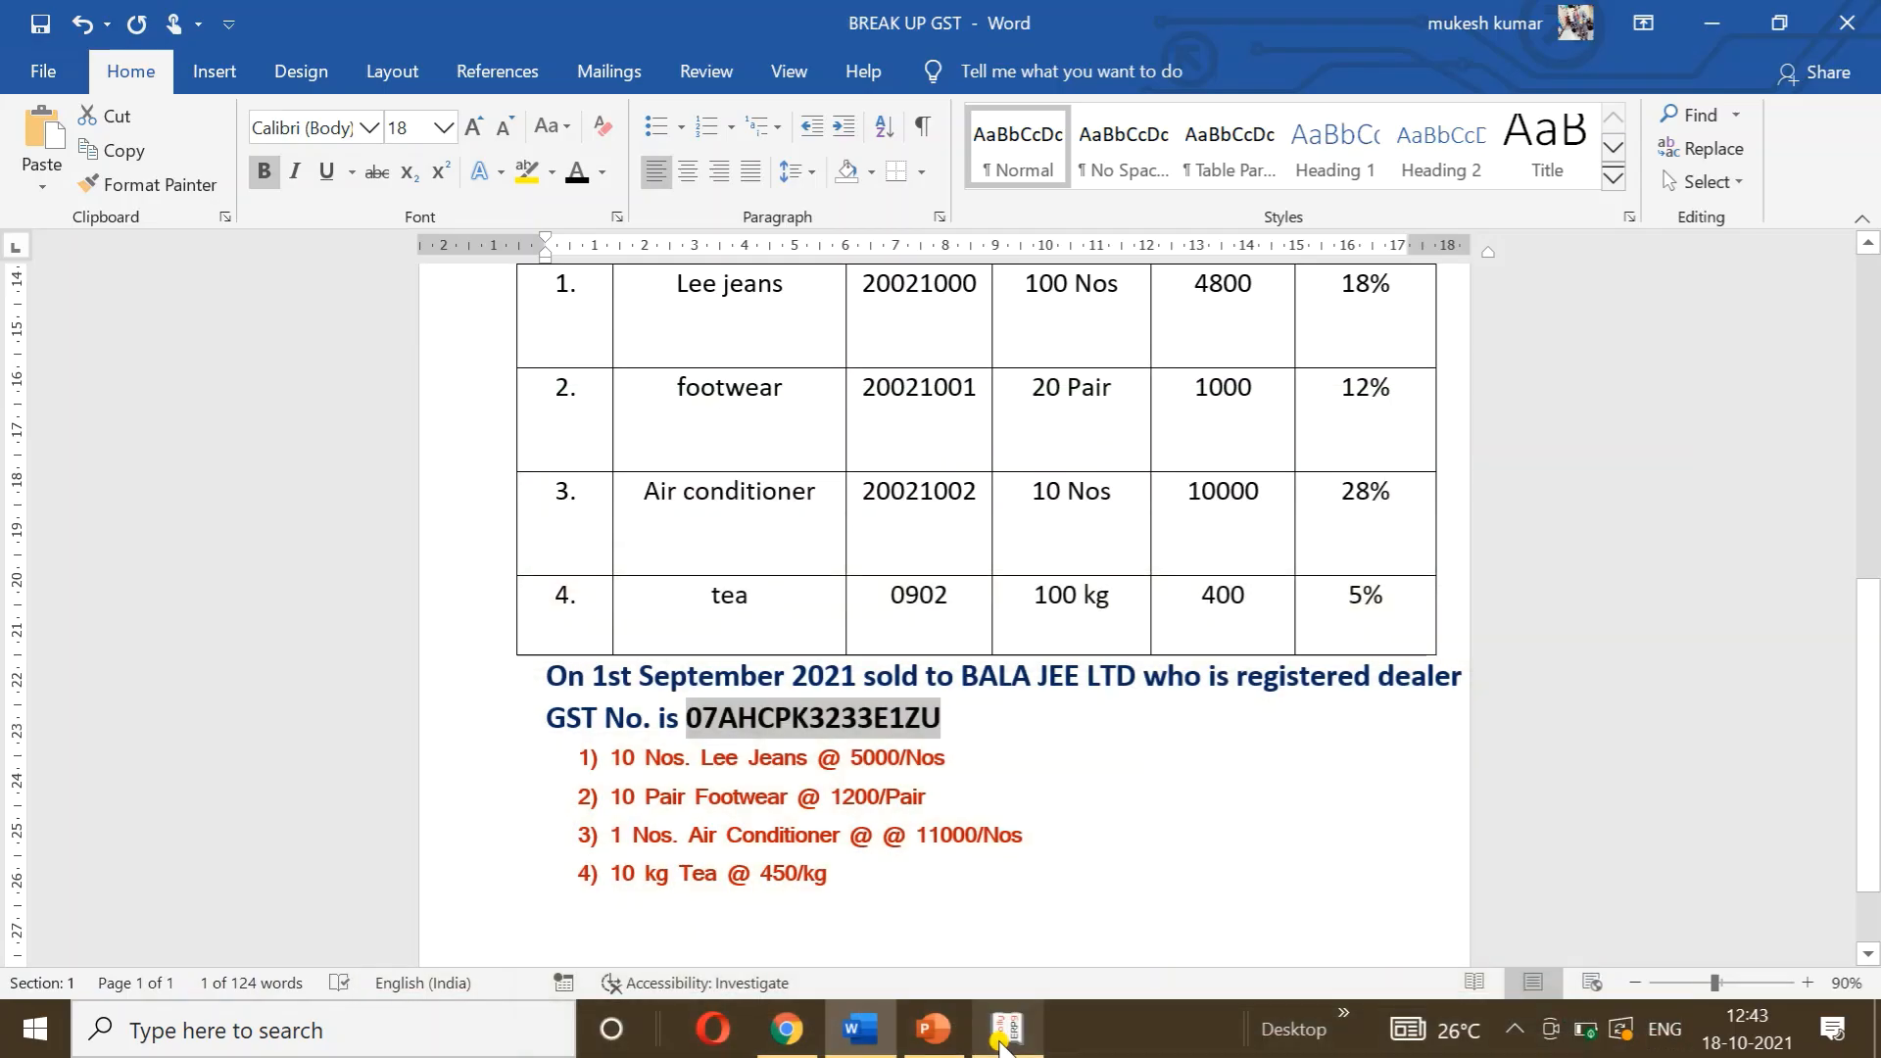
{"action": "left_click", "coordinate": [1001, 1043]}
{"action": "type", "text": "F"}
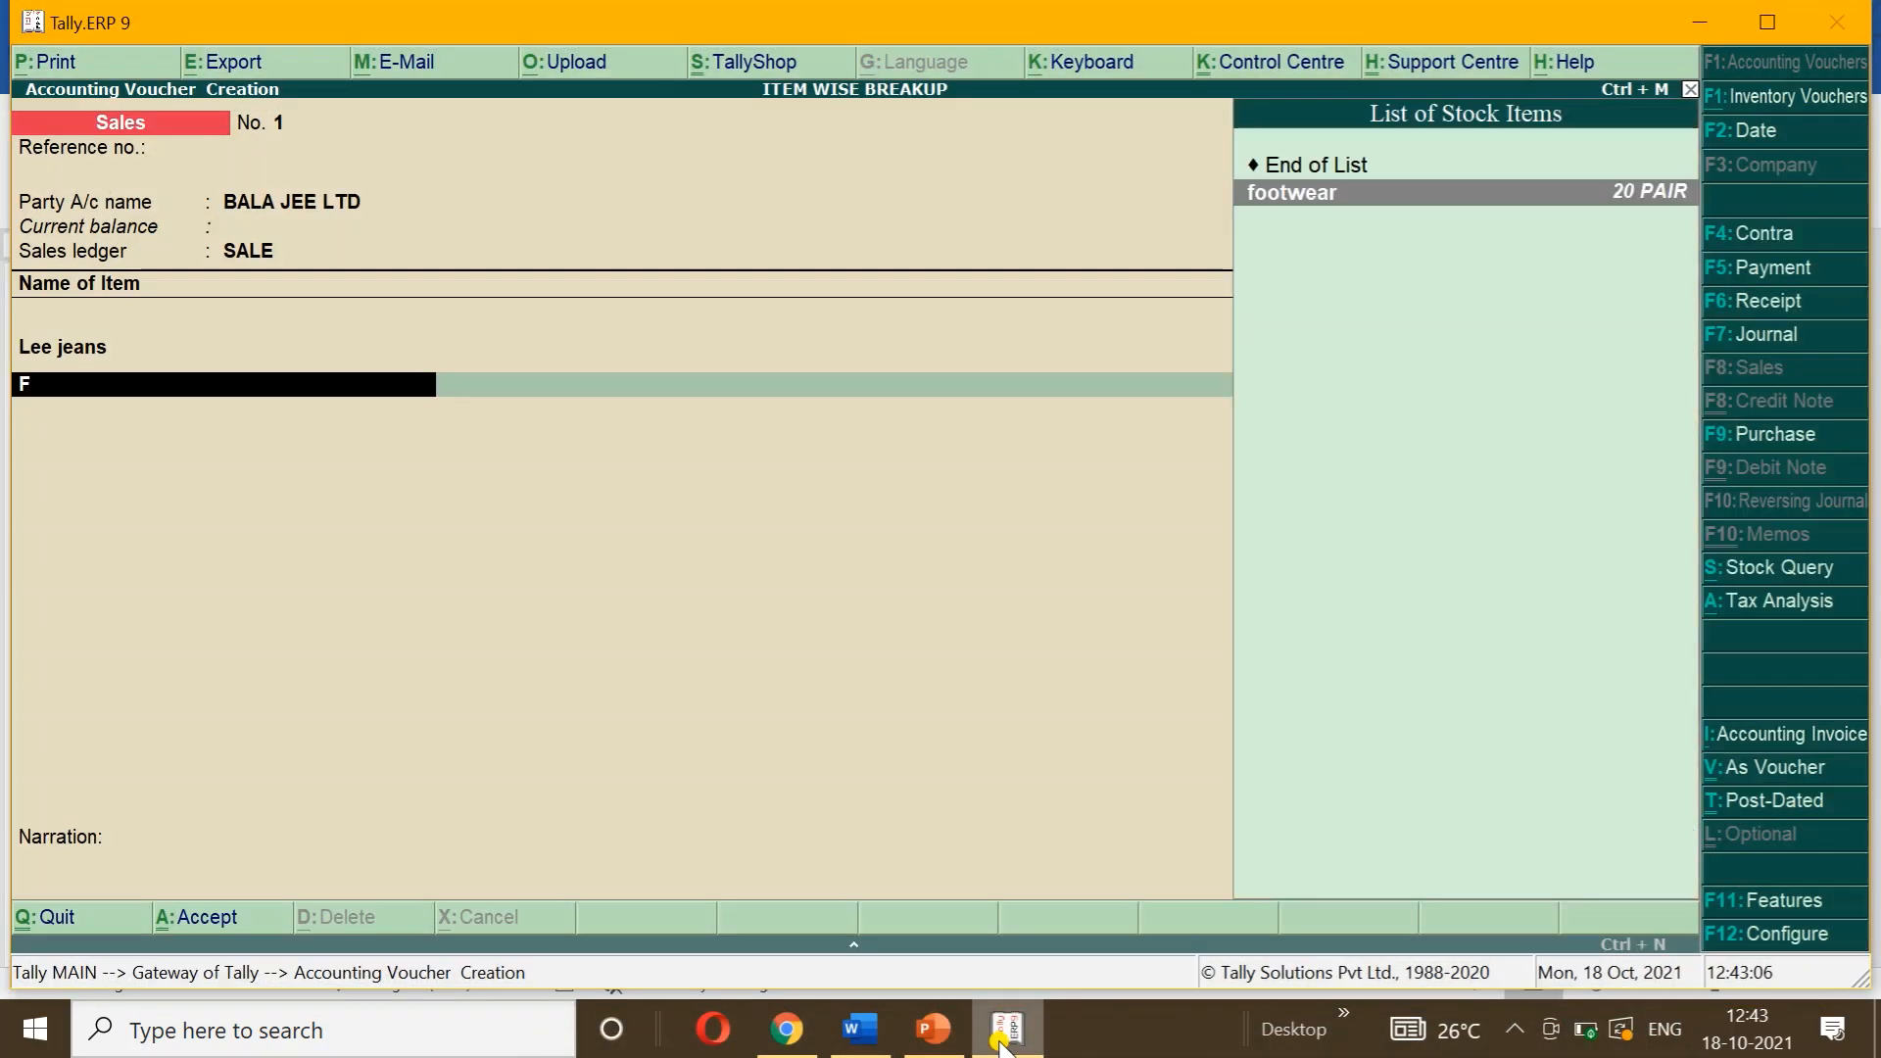
{"action": "key", "text": "Return"}
{"action": "left_click", "coordinate": [1001, 1043]}
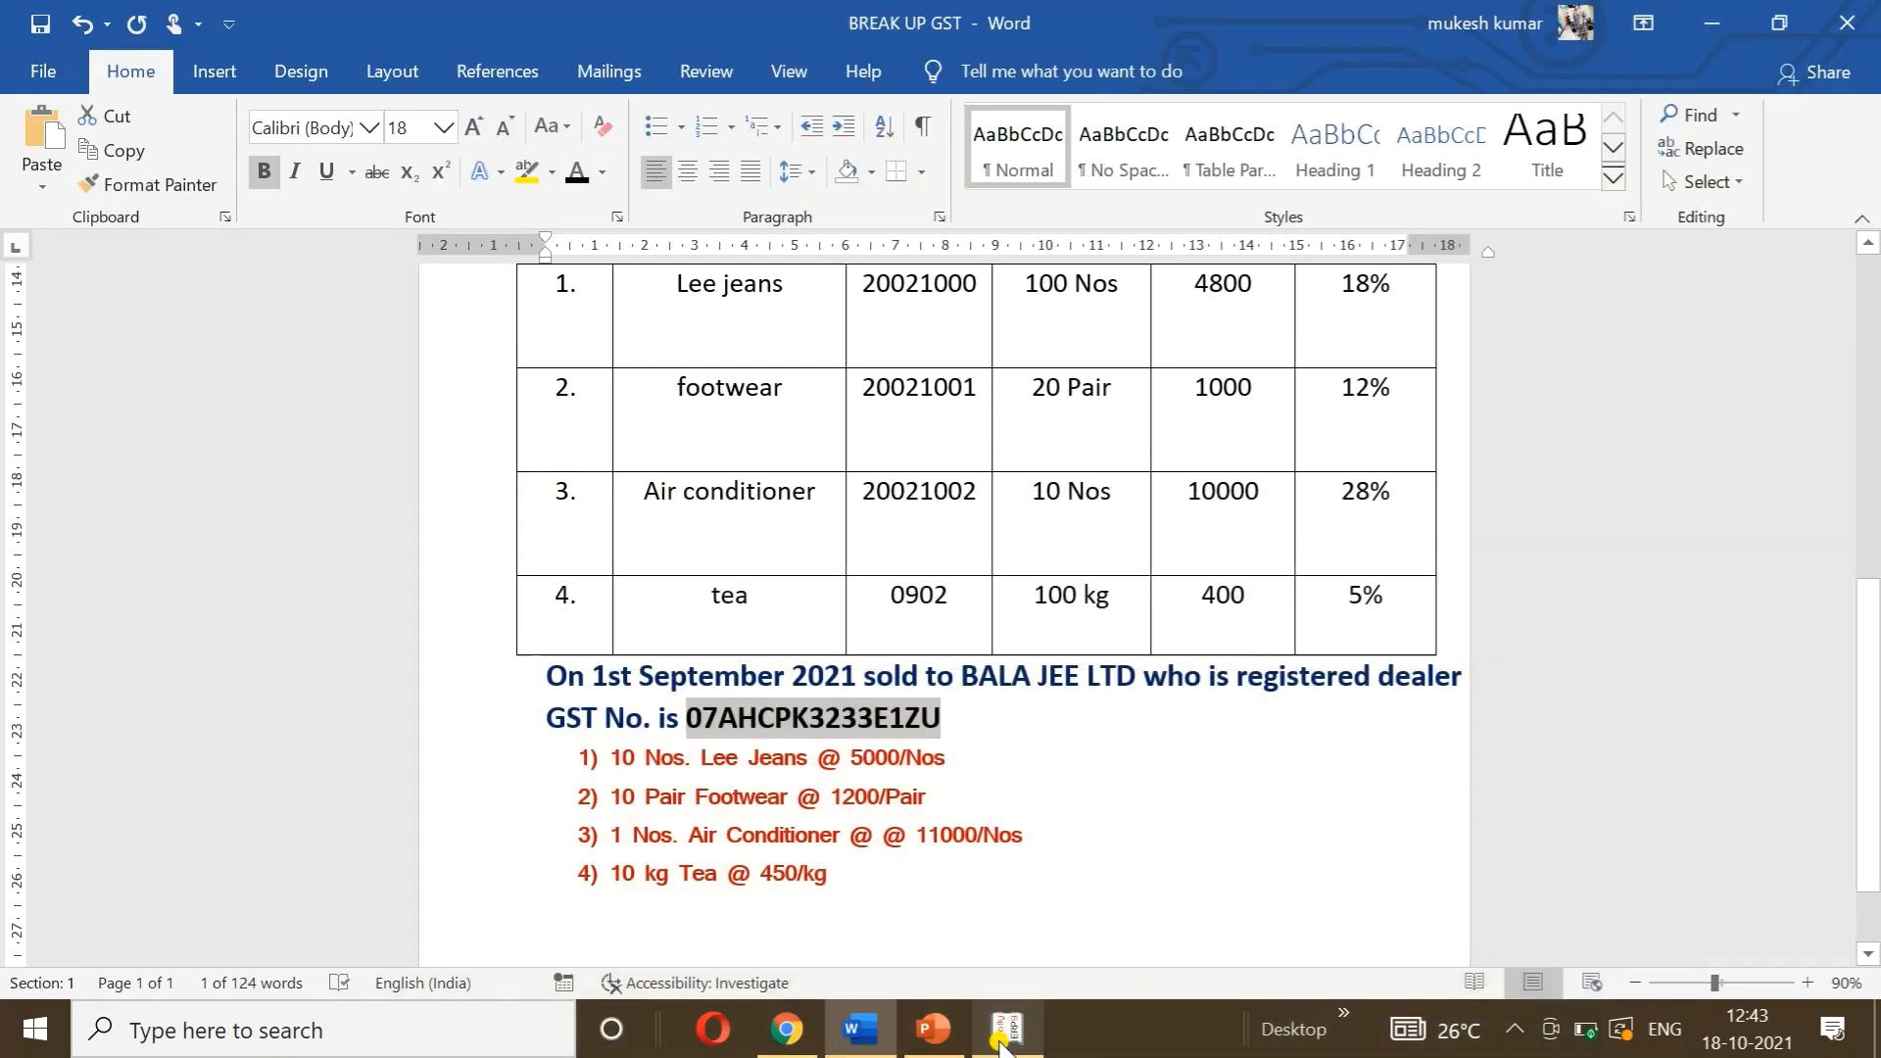
{"action": "left_click", "coordinate": [1001, 1044]}
{"action": "type", "text": "10"}
{"action": "key", "text": "Return"}
Step: Set the footwear rate to 1200 per PAIR from the Word document and accept the line amount
{"action": "left_click", "coordinate": [1001, 1043]}
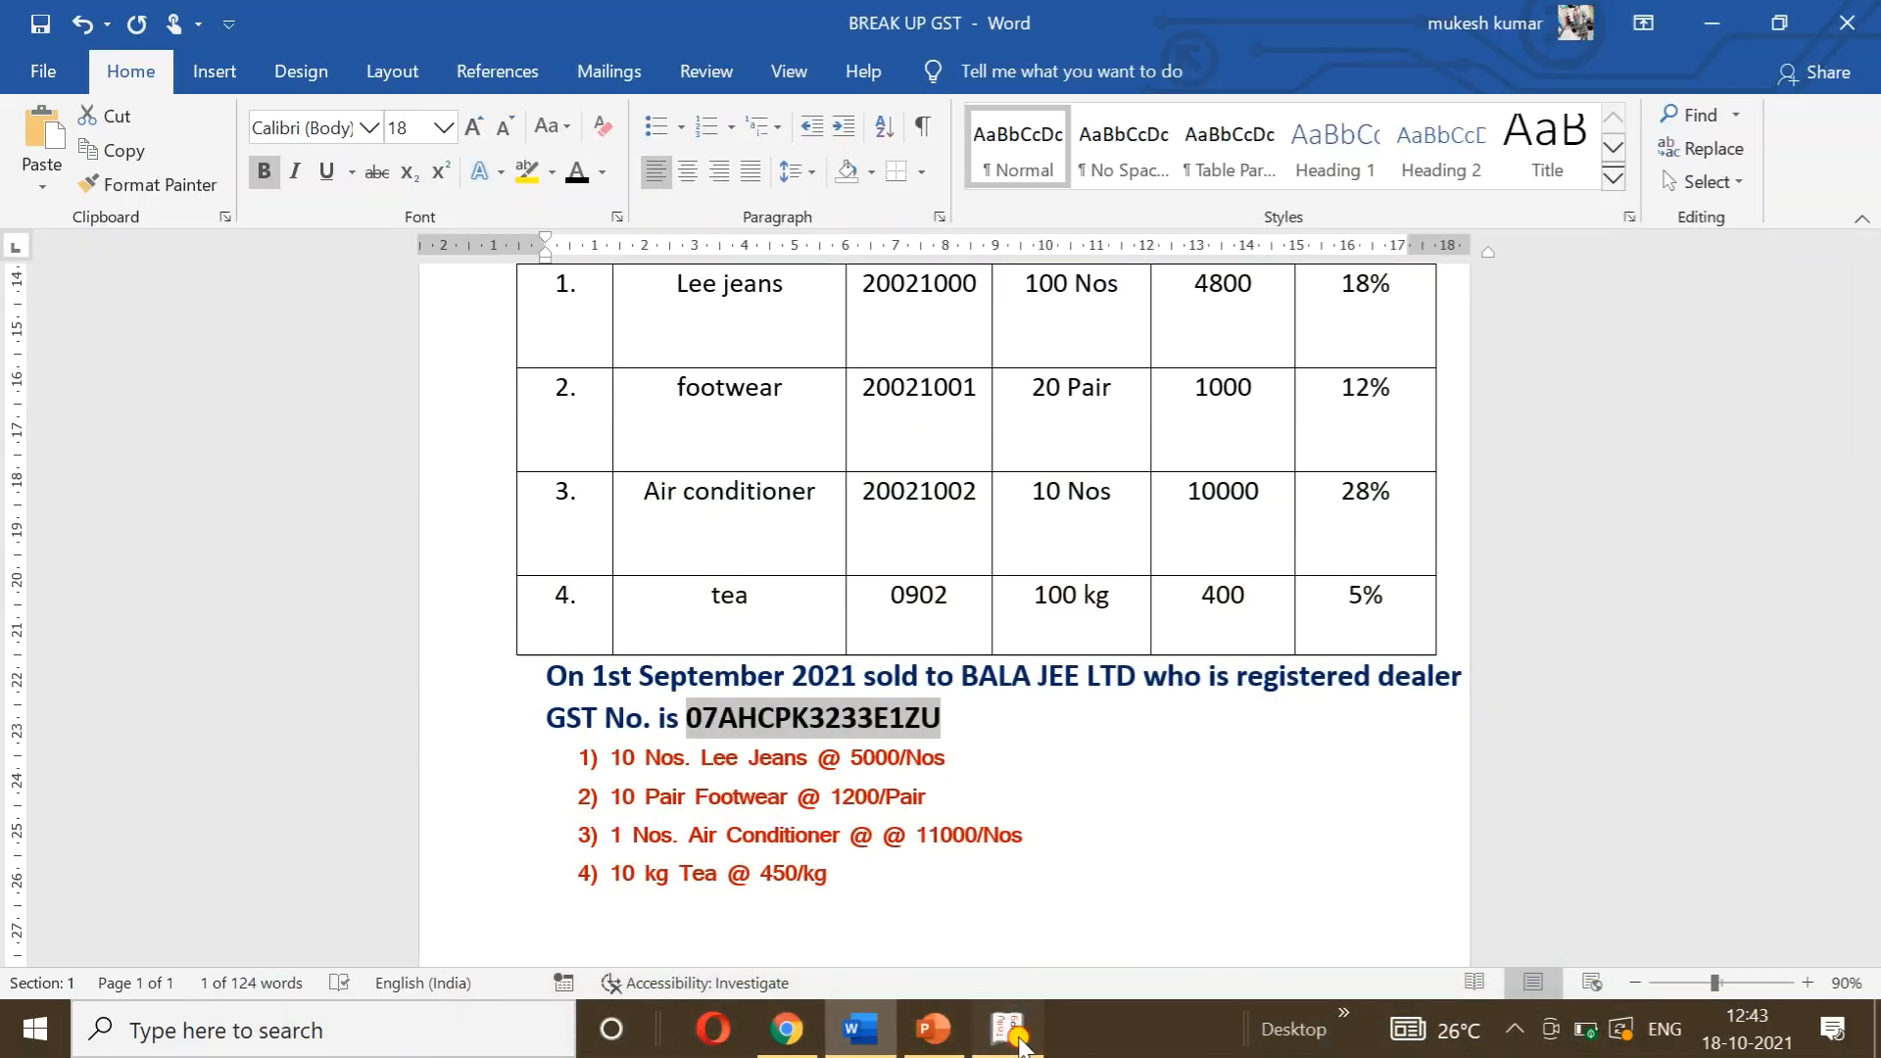
{"action": "left_click", "coordinate": [1017, 1041]}
{"action": "type", "text": "1200"}
{"action": "key", "text": "Return"}
{"action": "key", "text": "Return"}
{"action": "key", "text": "Return"}
Step: Add Air conditioner as the third voucher item with a quantity of 1 NOS at a rate of 11,000
{"action": "left_click", "coordinate": [1017, 1042]}
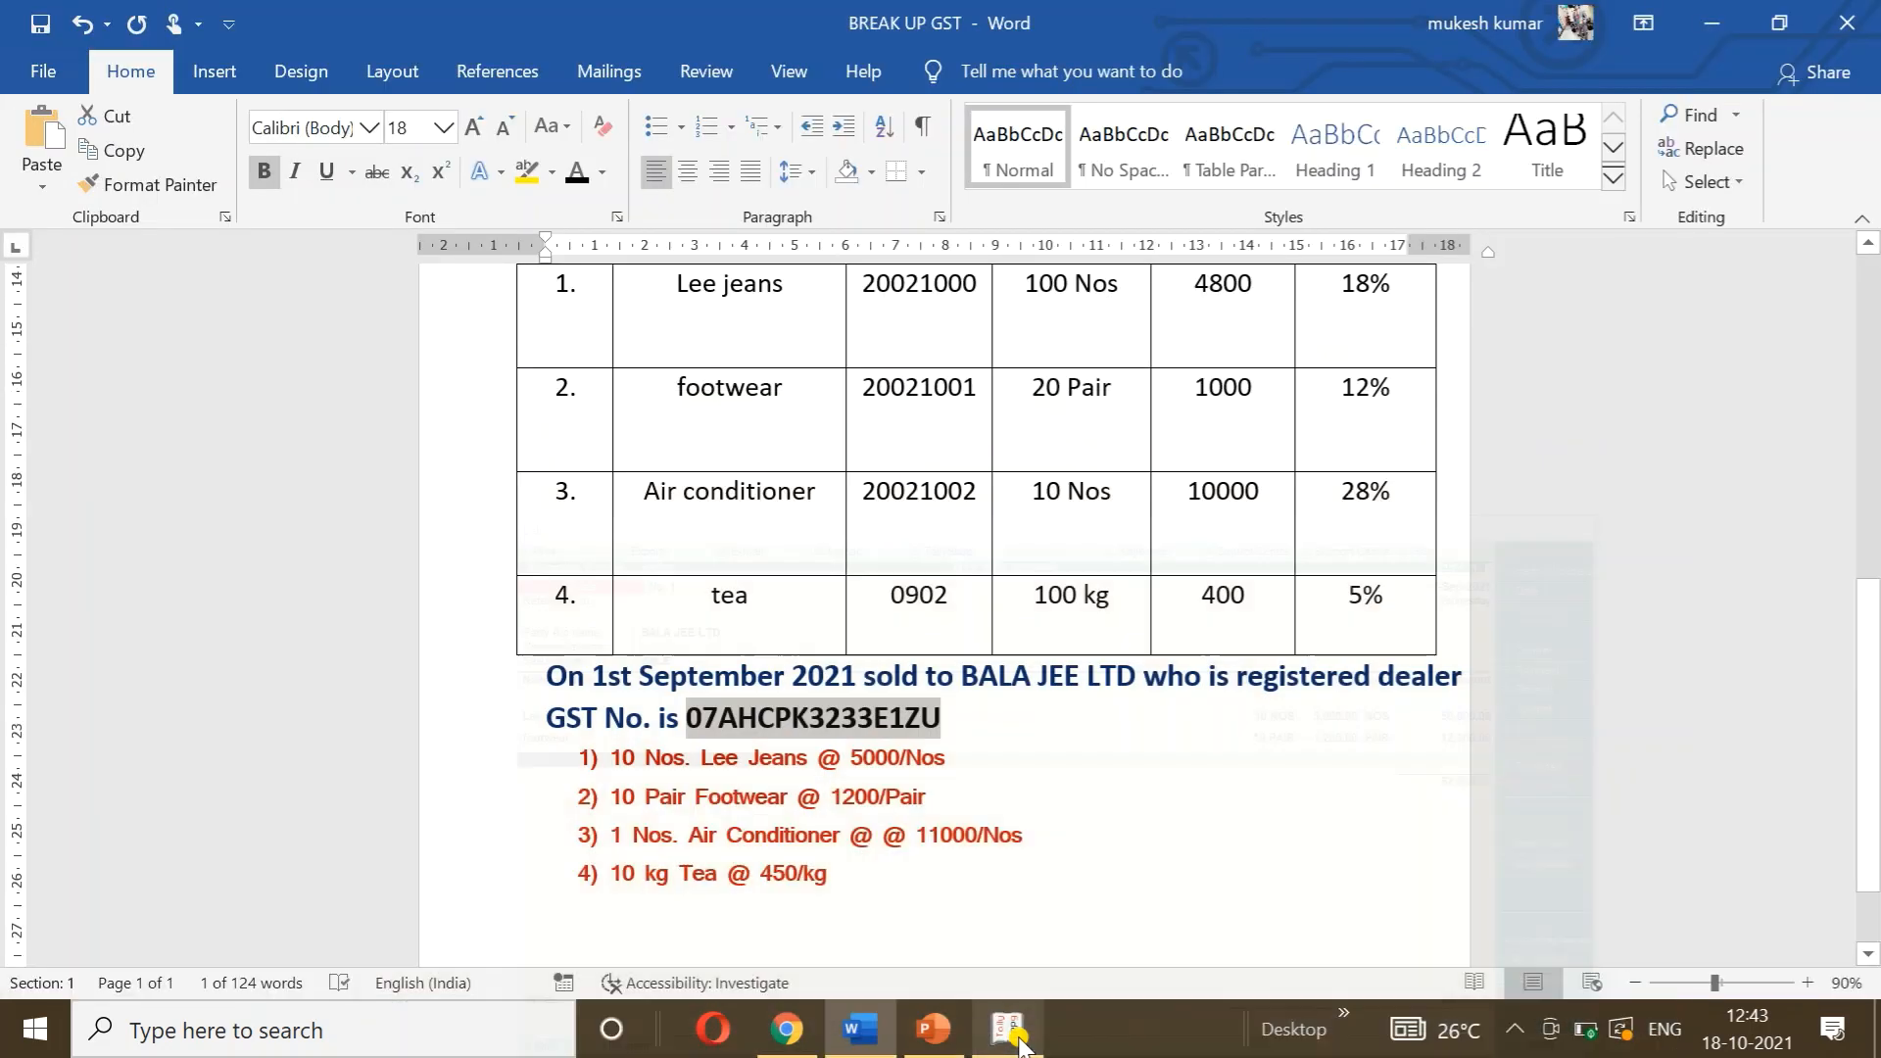
{"action": "left_click", "coordinate": [1017, 1041]}
{"action": "type", "text": "A"}
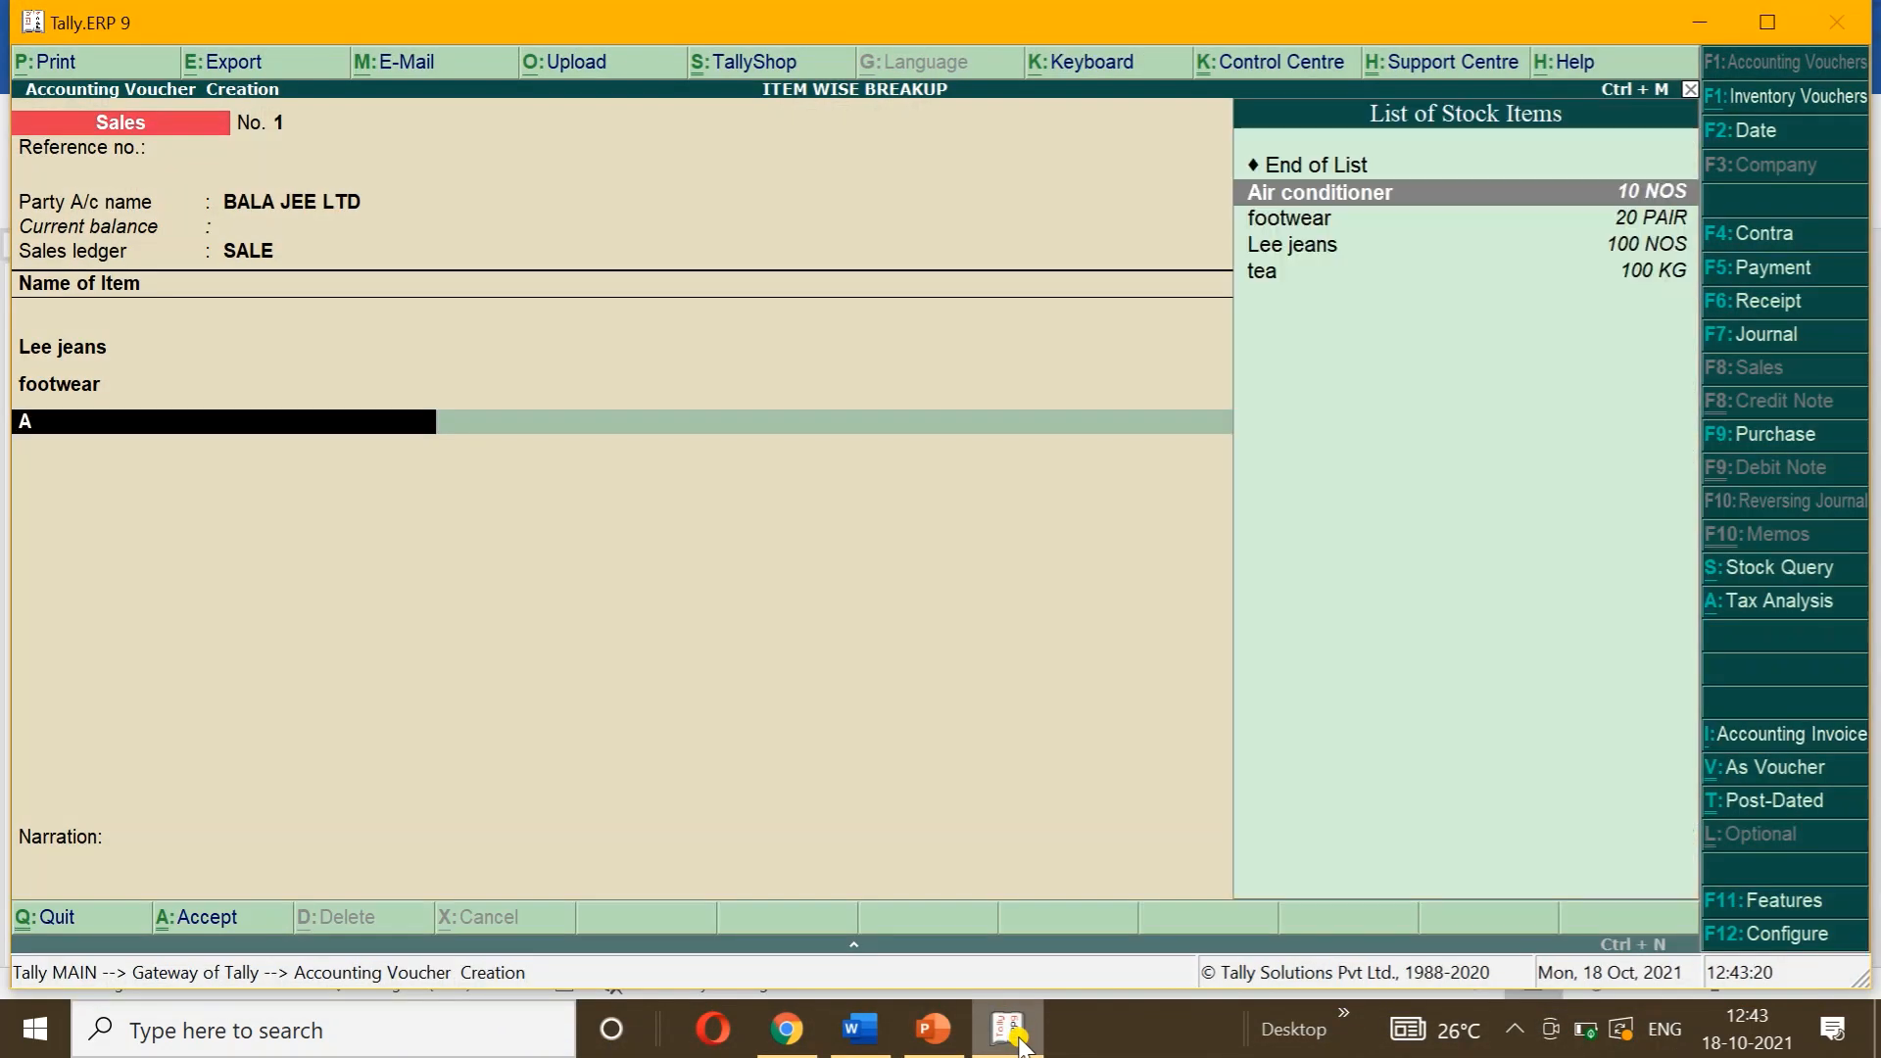
{"action": "key", "text": "Return"}
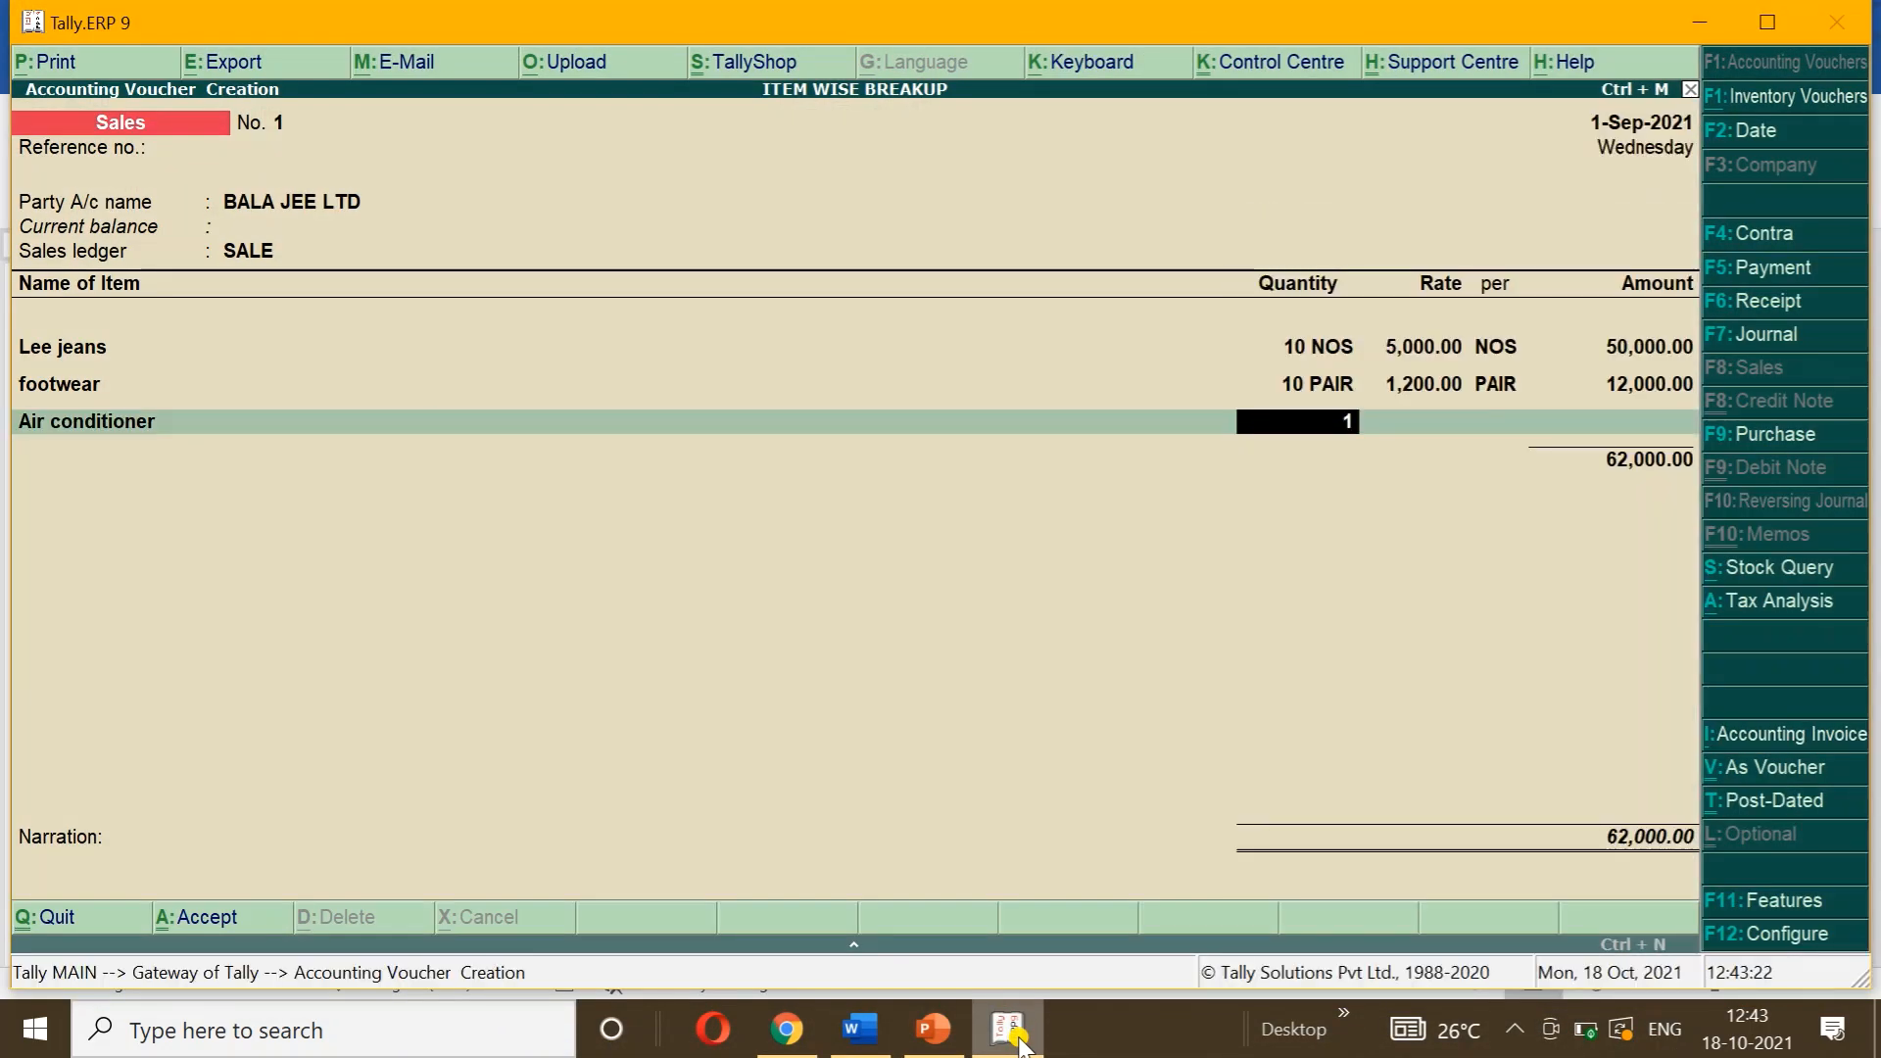
{"action": "key", "text": "Return"}
{"action": "type", "text": "110"}
{"action": "key", "text": "Return"}
{"action": "key", "text": "Return"}
{"action": "key", "text": "Return"}
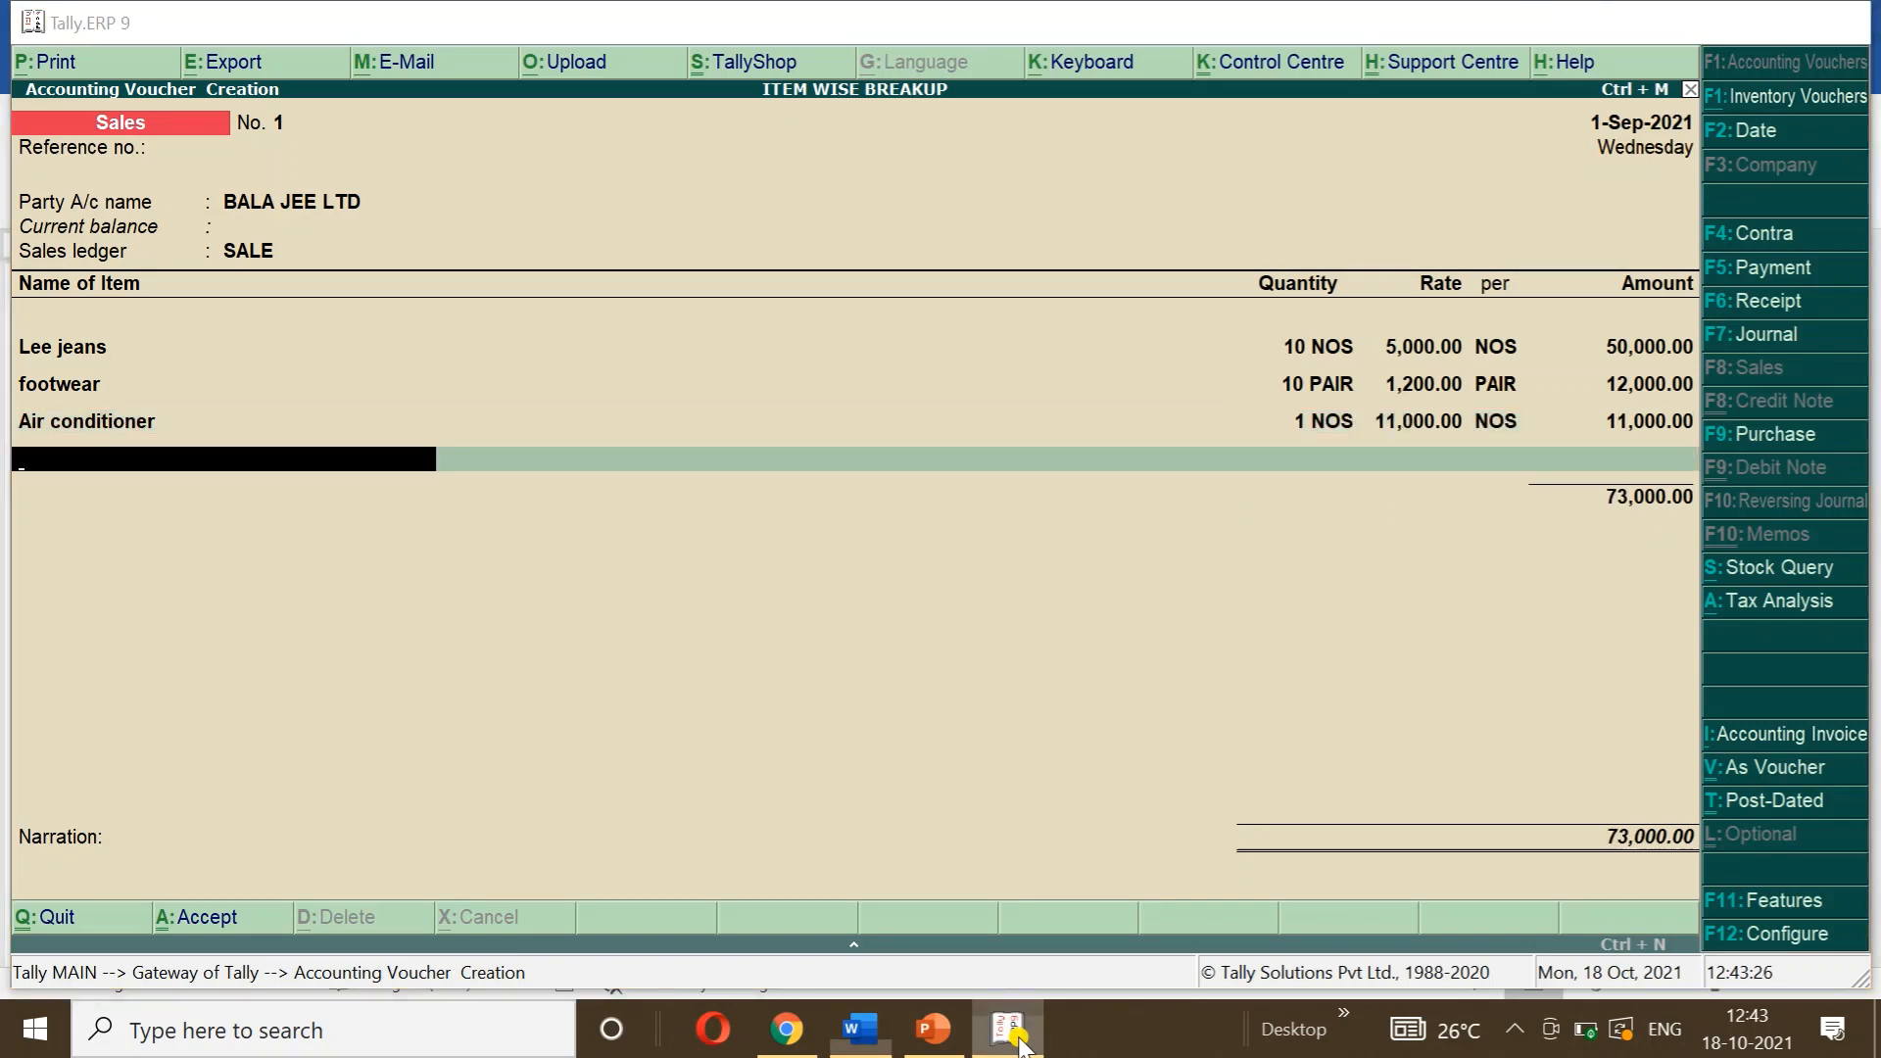
Step: Add tea as the fourth voucher item with a quantity of 10 KG at a rate of 450 per KG
{"action": "left_click", "coordinate": [1018, 1046]}
{"action": "left_click", "coordinate": [1018, 1047]}
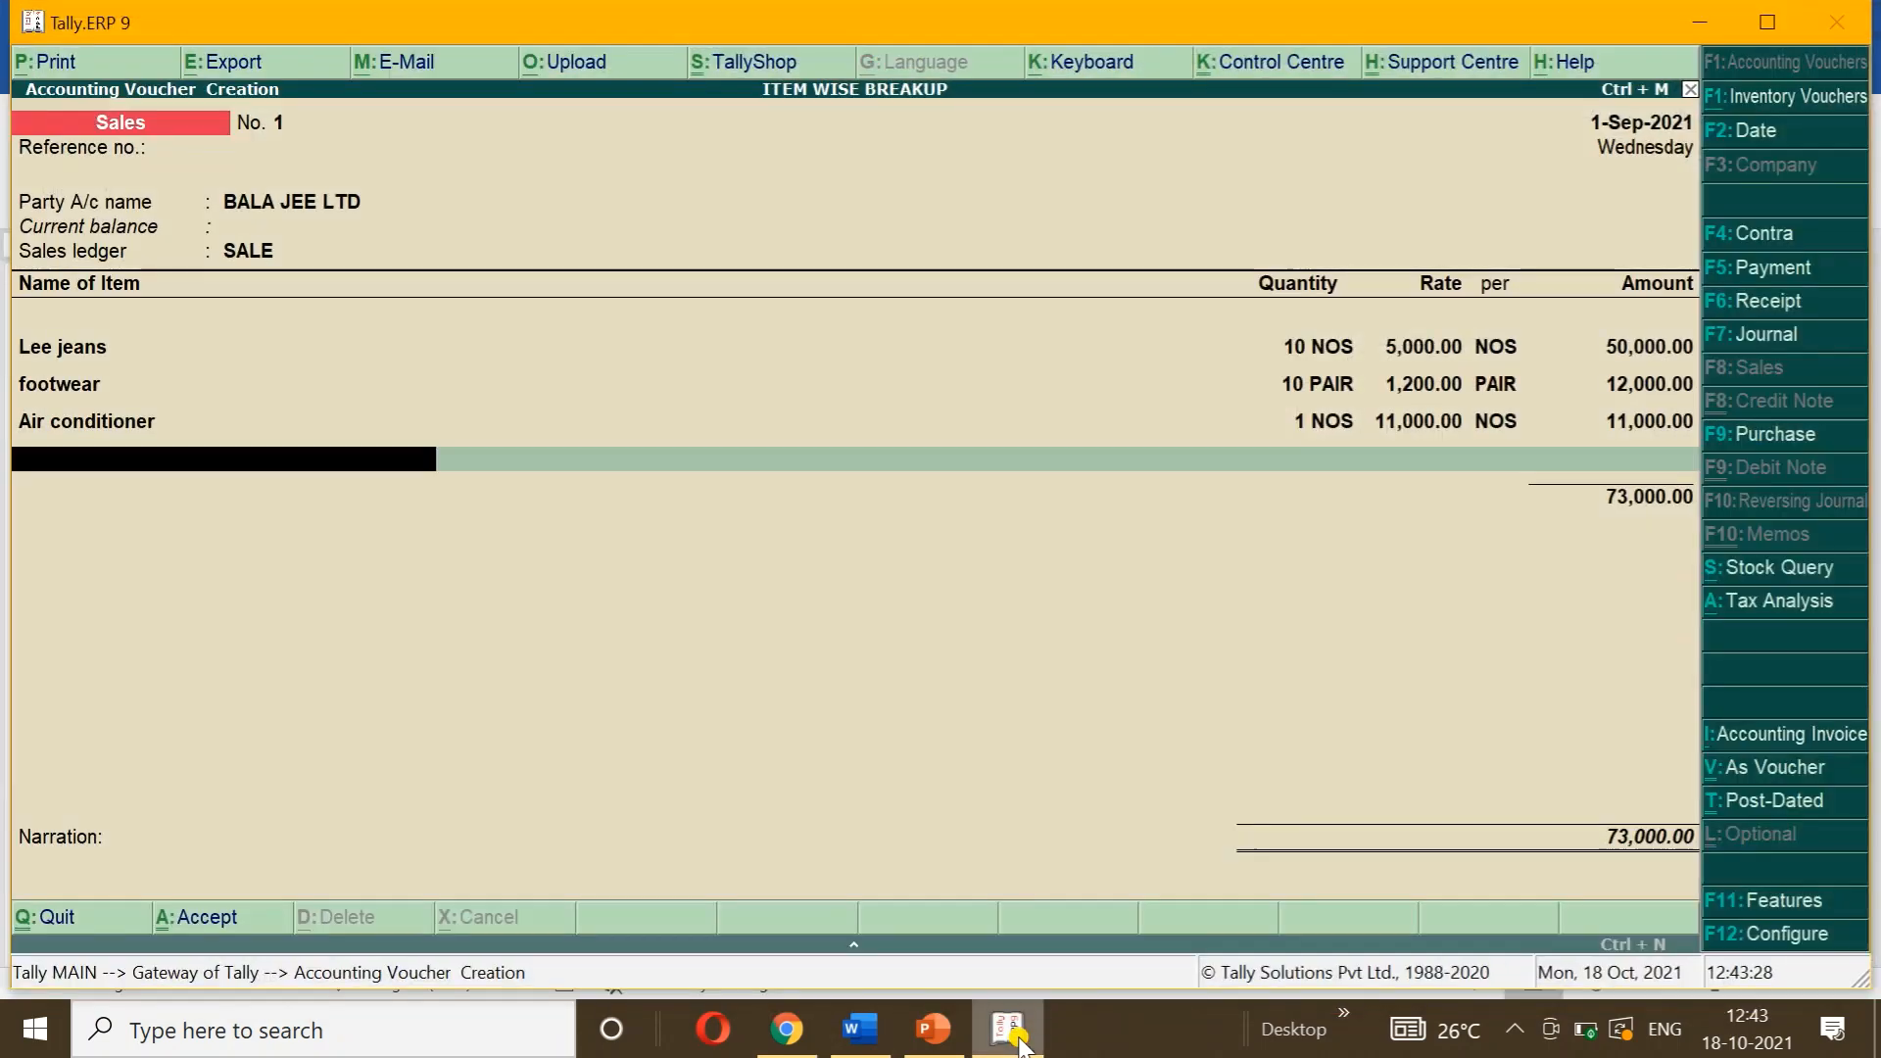
{"action": "type", "text": "T"}
{"action": "key", "text": "Return"}
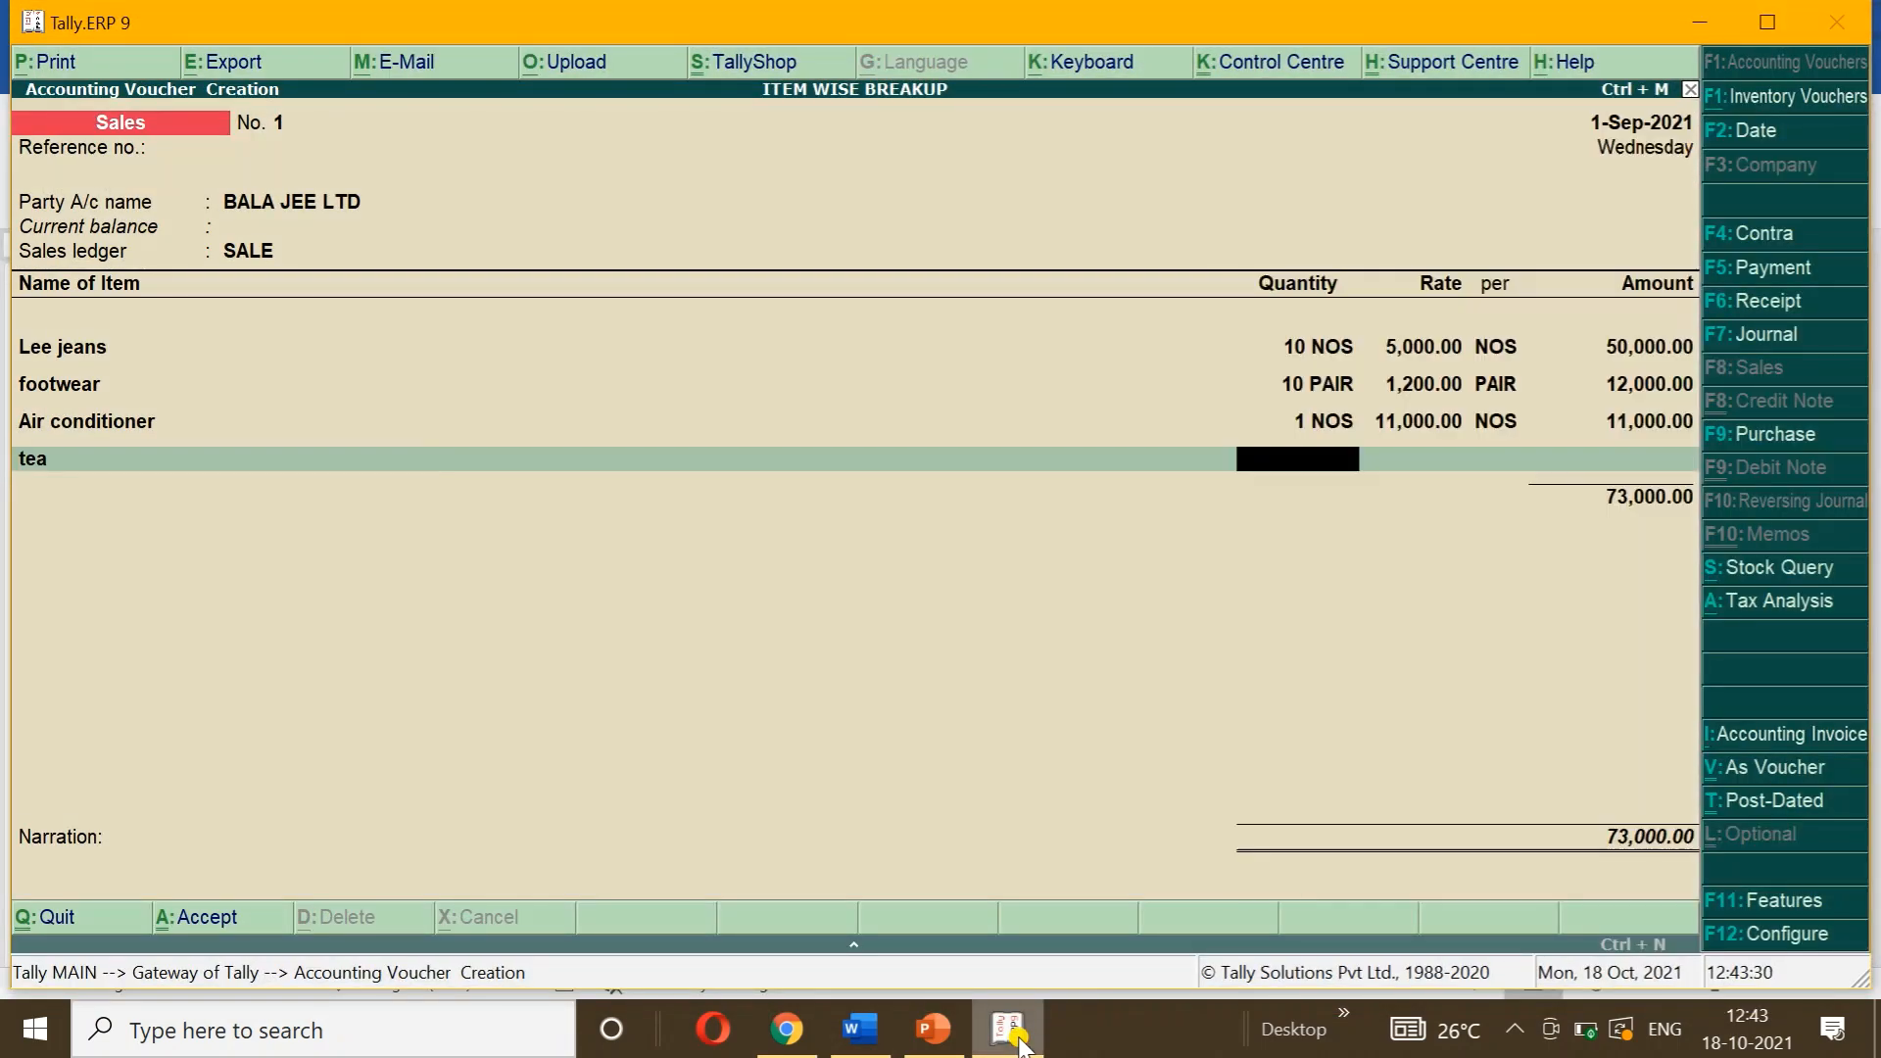
{"action": "left_click", "coordinate": [1018, 1046]}
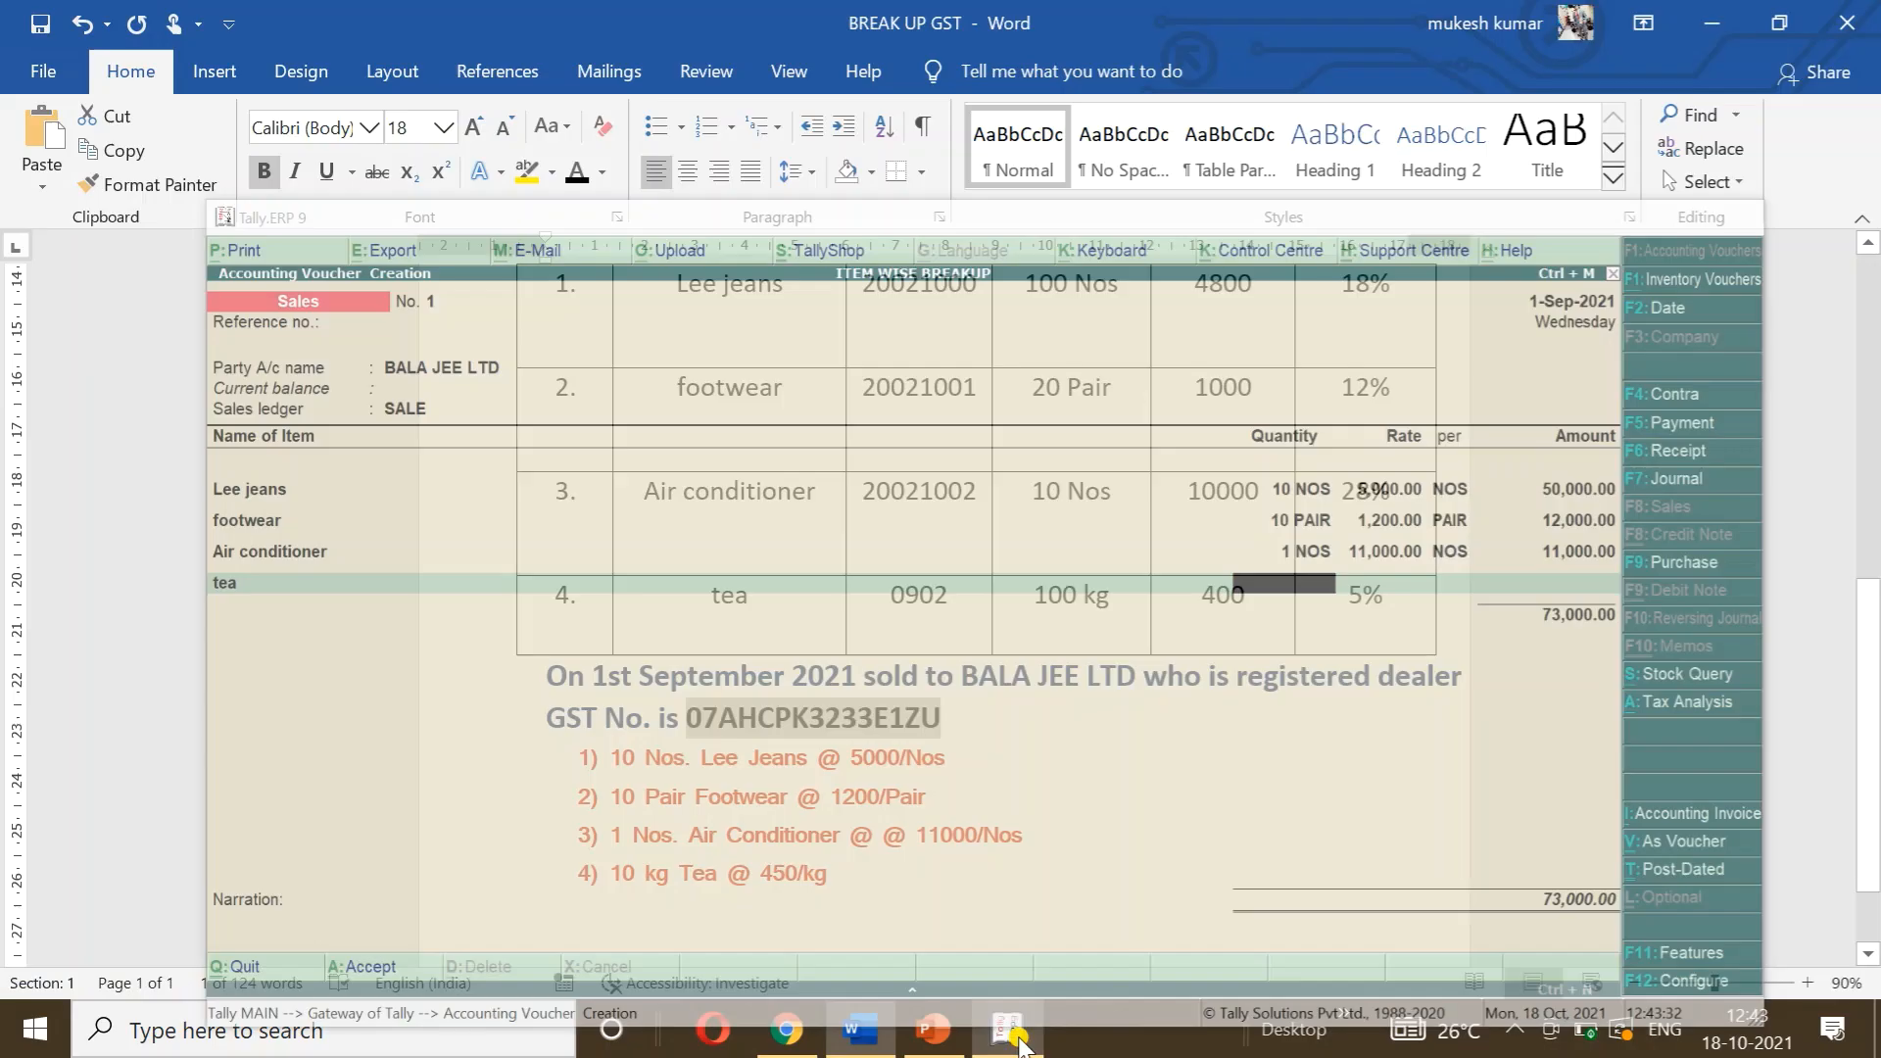
{"action": "left_click", "coordinate": [1018, 1046]}
{"action": "type", "text": "10"}
{"action": "key", "text": "Return"}
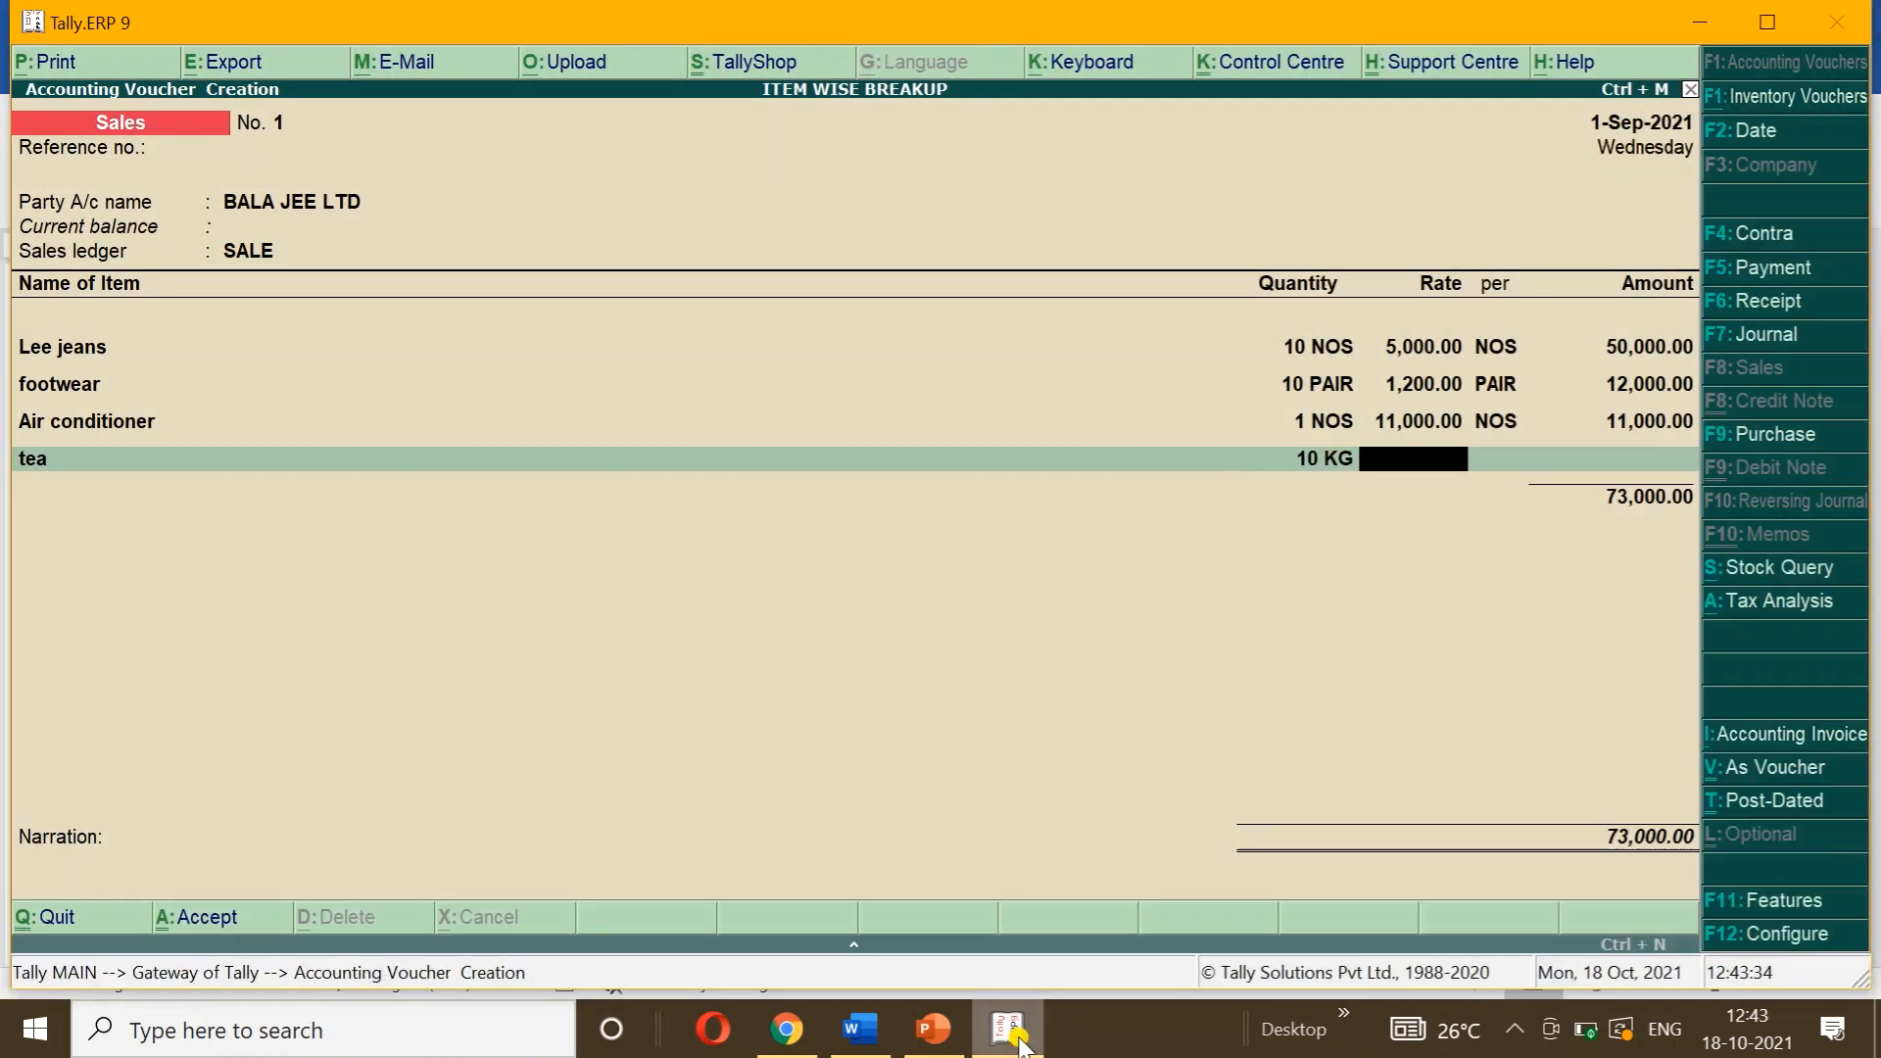
{"action": "type", "text": "450"}
{"action": "key", "text": "Return"}
{"action": "key", "text": "Return"}
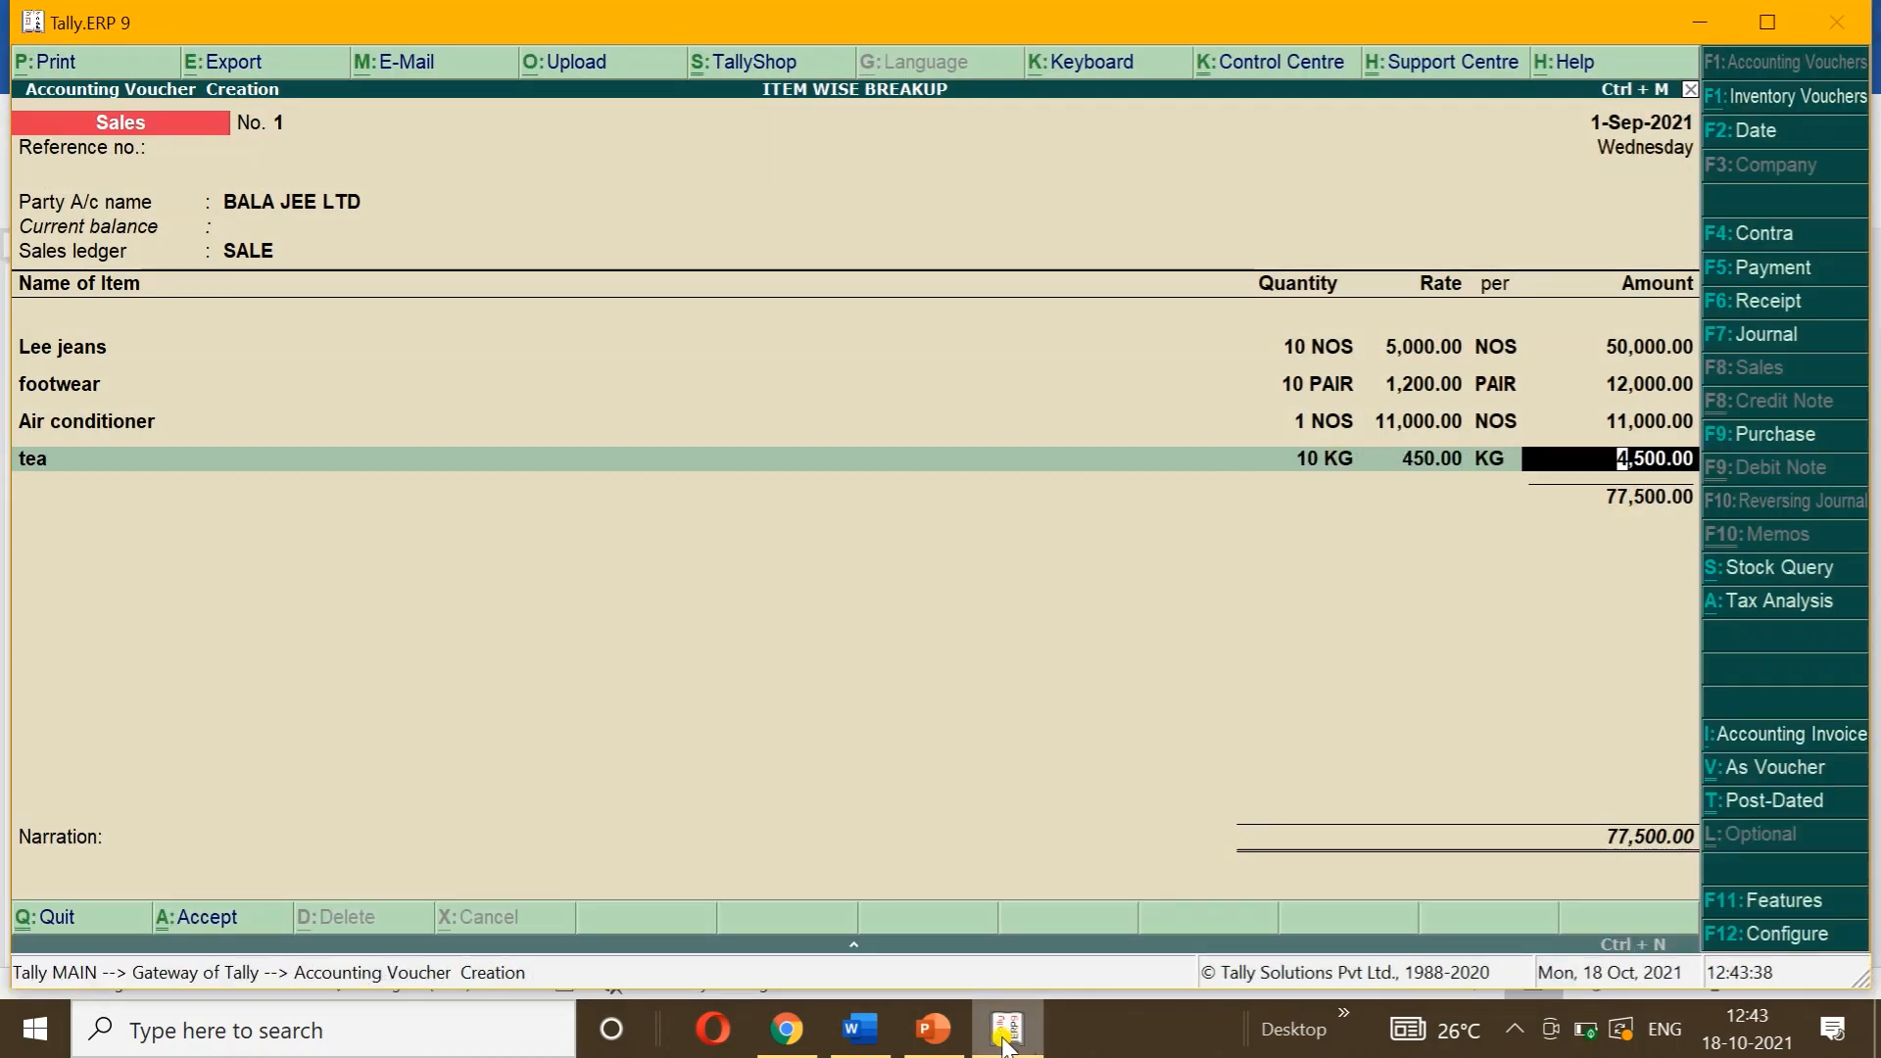
Step: Check the voucher's item lines against the sale list in the Word document and return to Tally
{"action": "left_click", "coordinate": [880, 1034]}
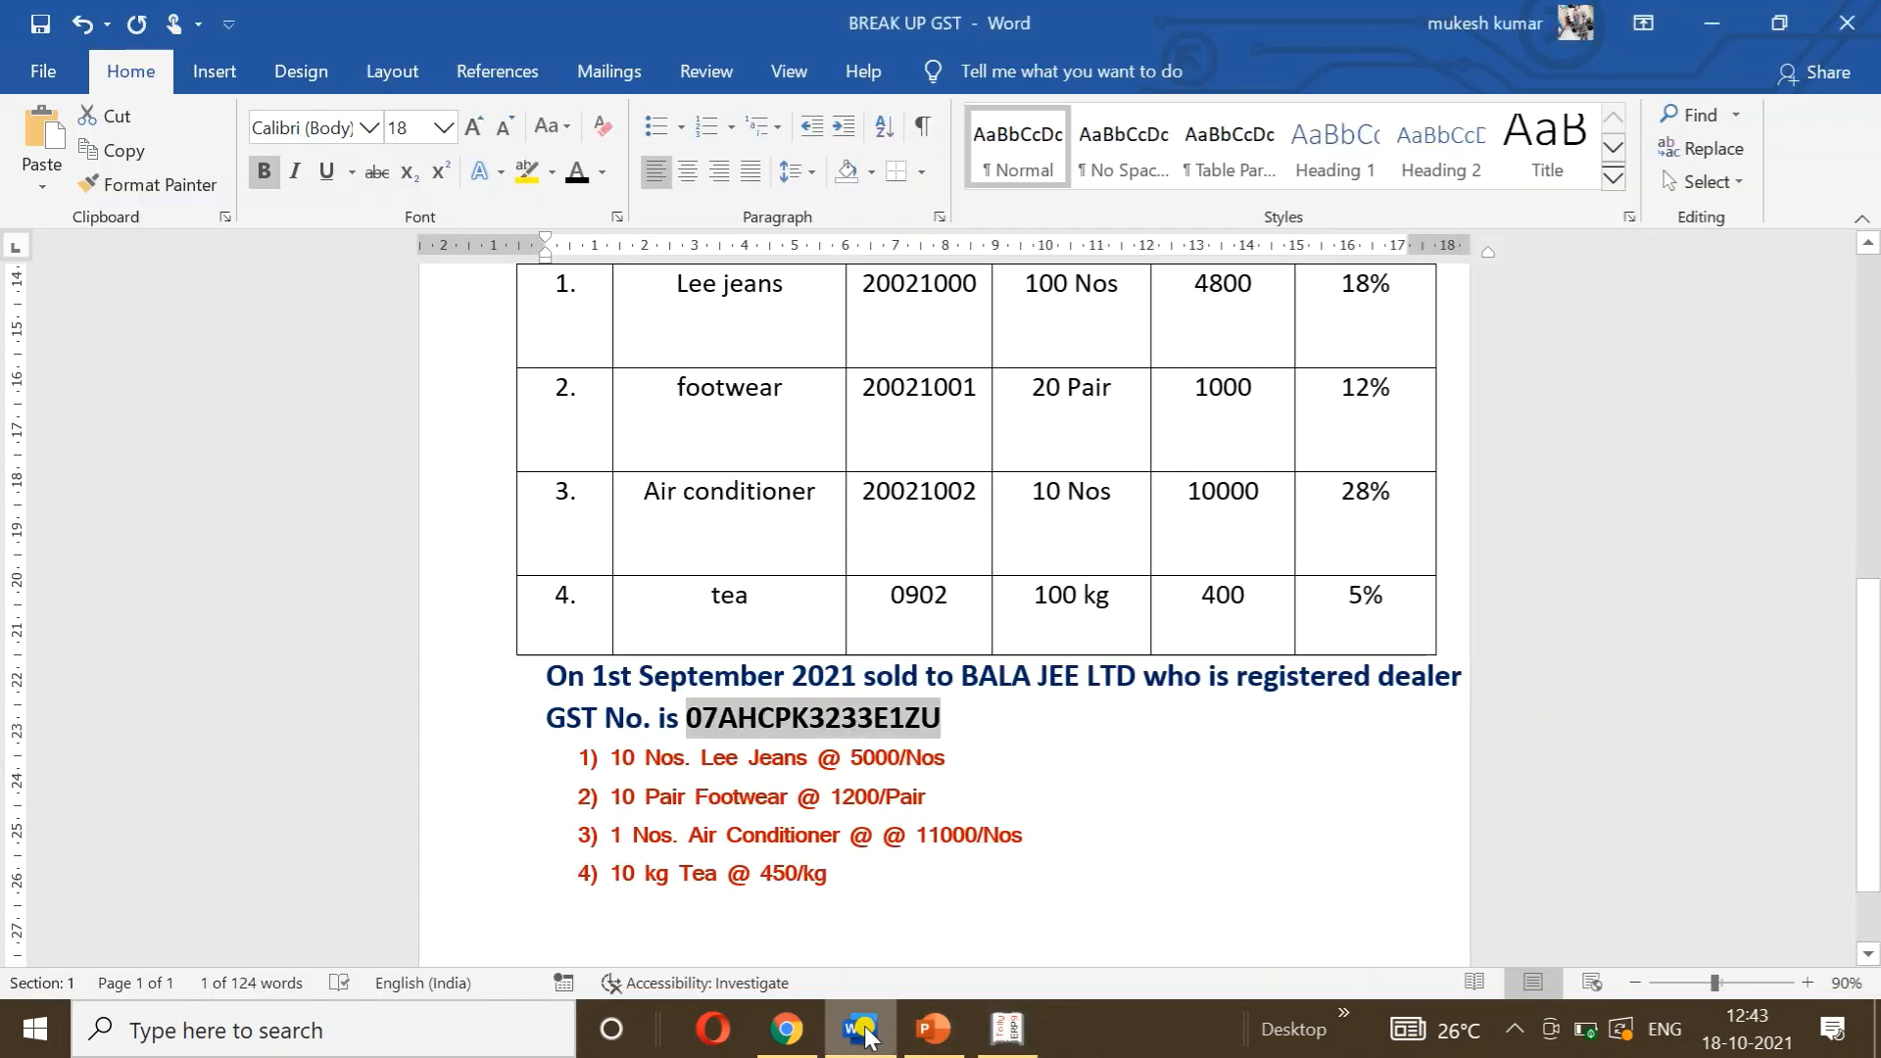
{"action": "left_click", "coordinate": [862, 1030]}
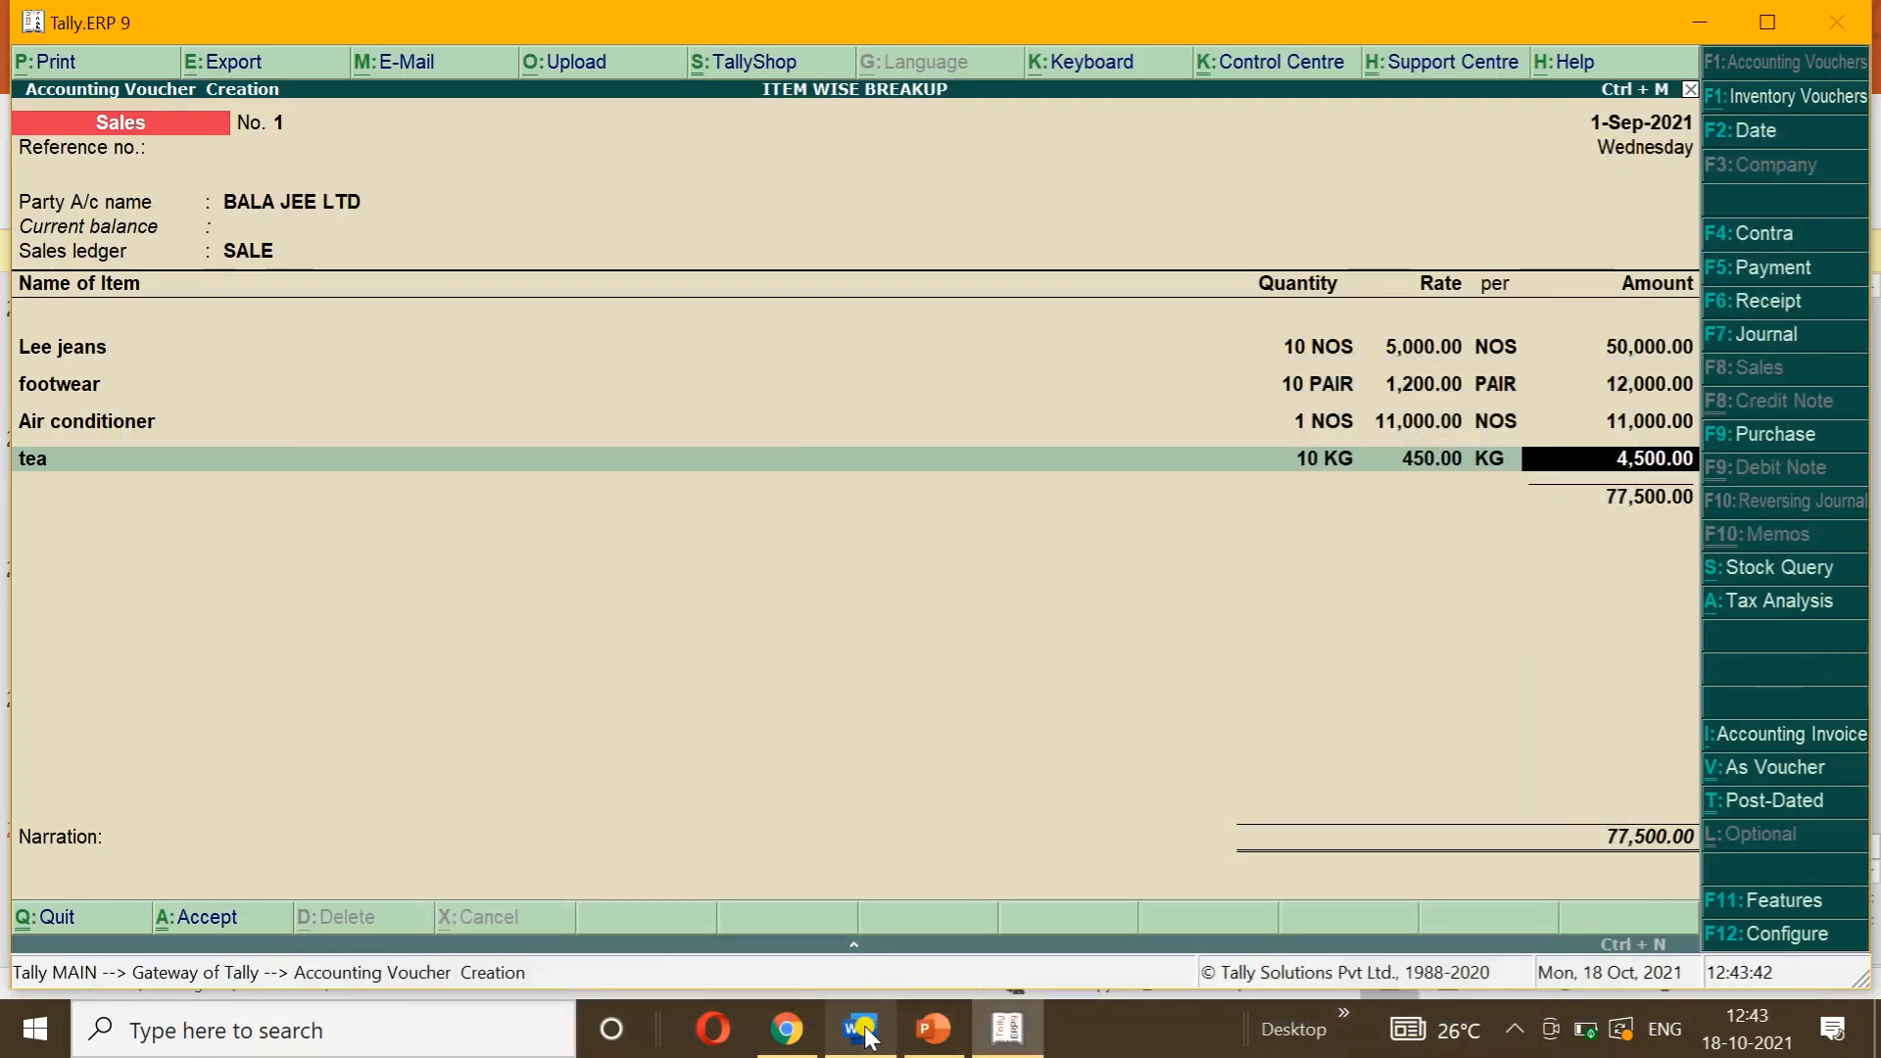
{"action": "left_click", "coordinate": [862, 1030]}
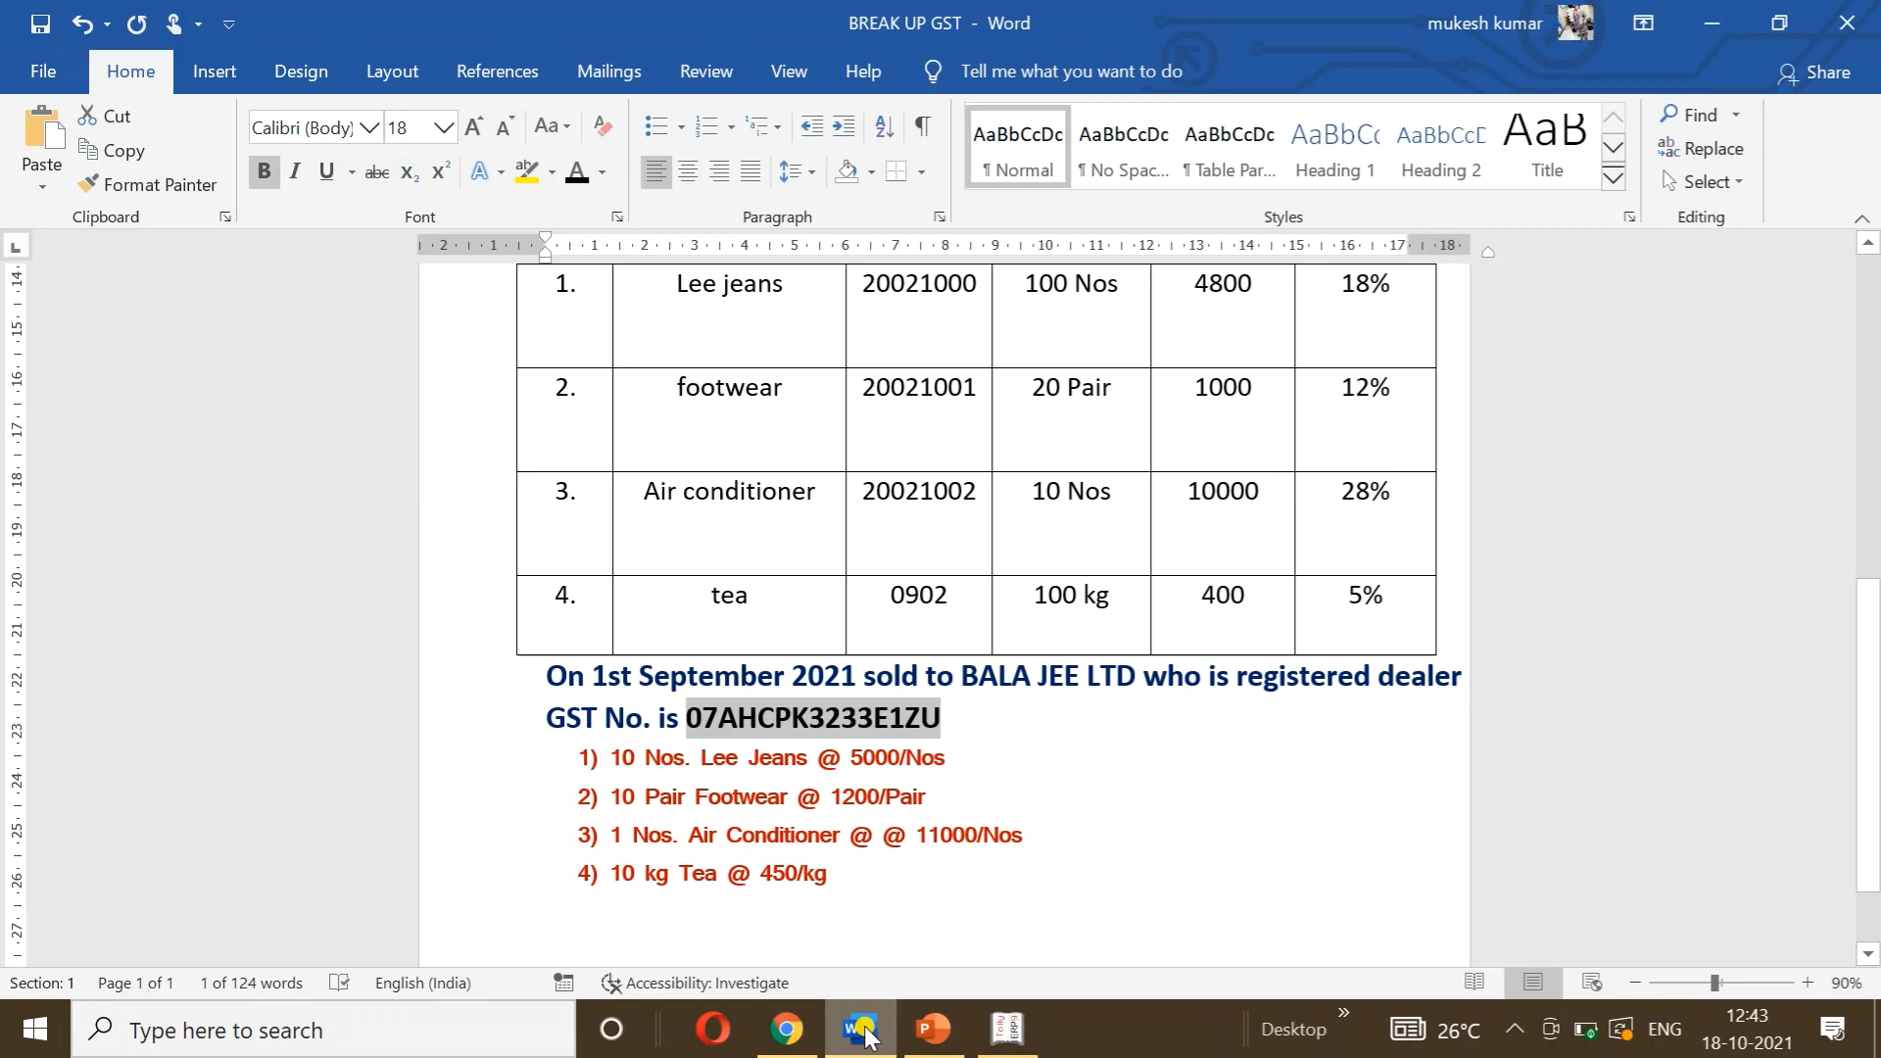
{"action": "left_click", "coordinate": [862, 1031]}
Step: Accept the tea line and add the CGST and SGST ledgers below the items of the sales voucher
{"action": "key", "text": "Return"}
{"action": "key", "text": "Return"}
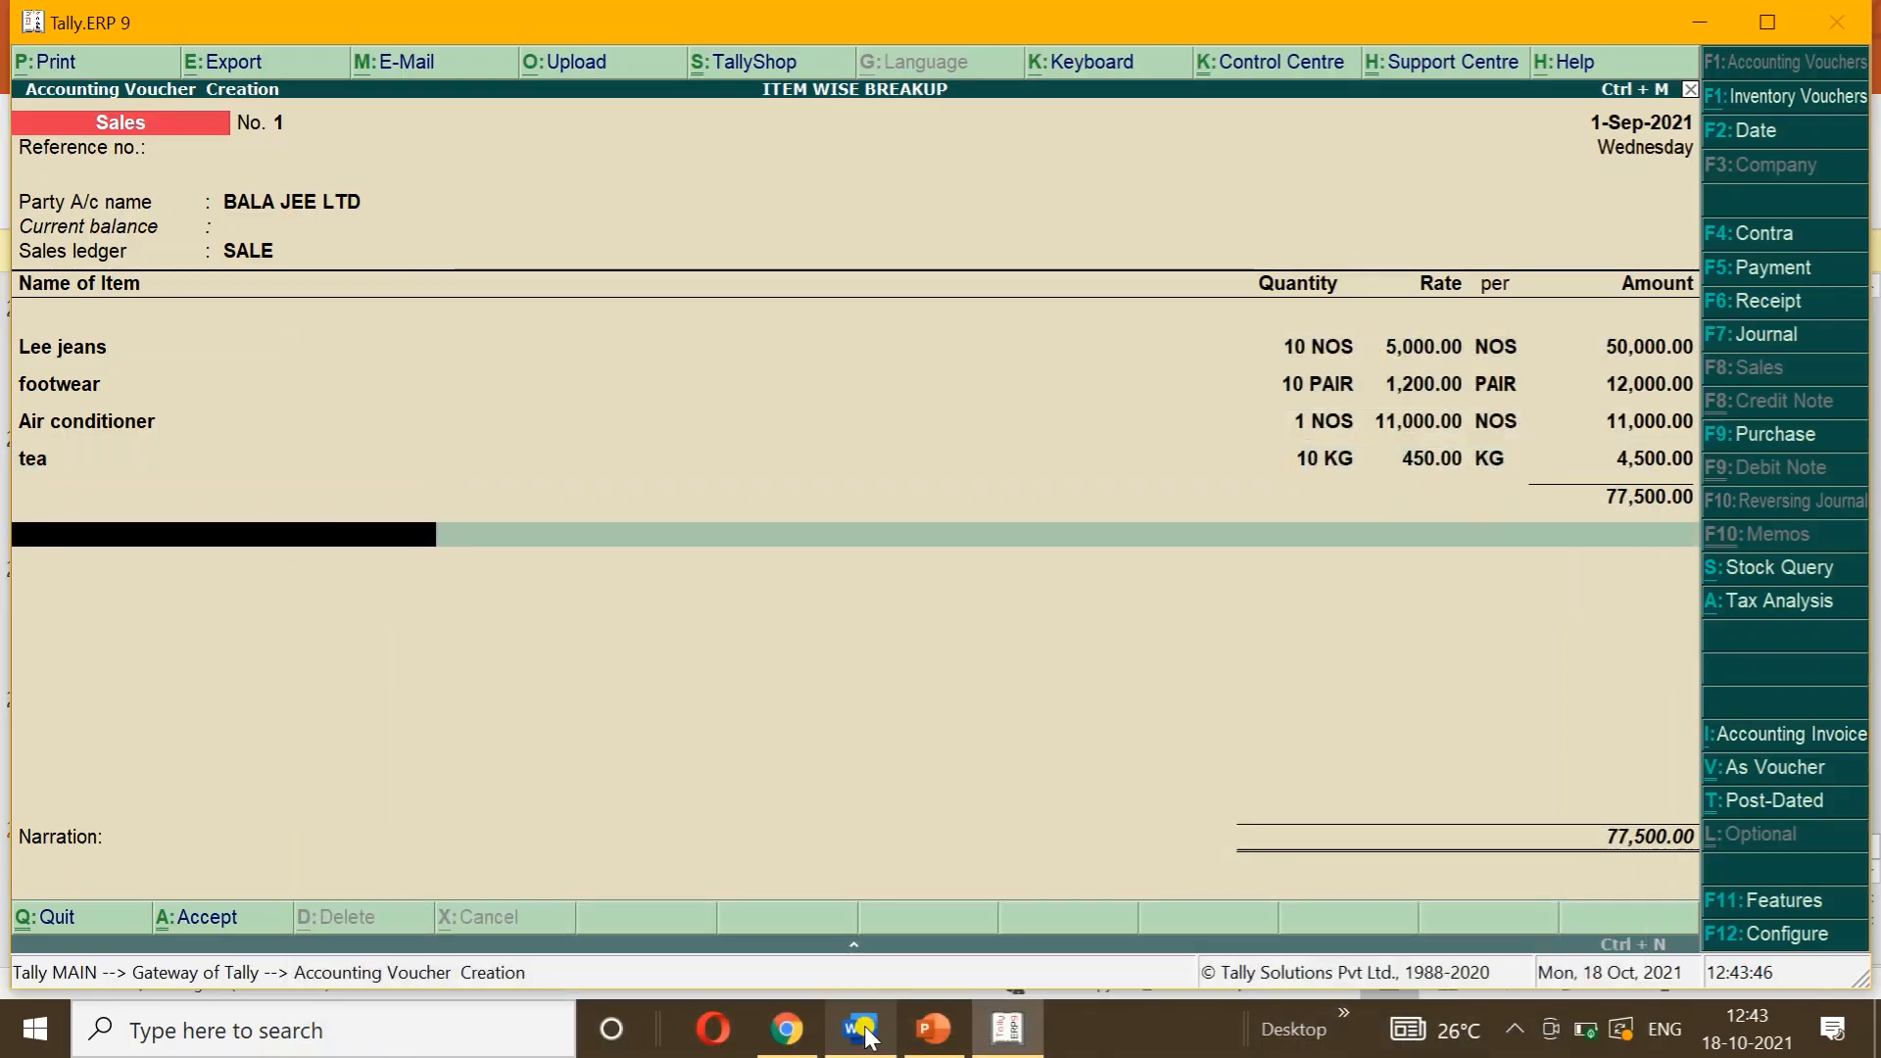
{"action": "type", "text": "C"}
{"action": "key", "text": "Return"}
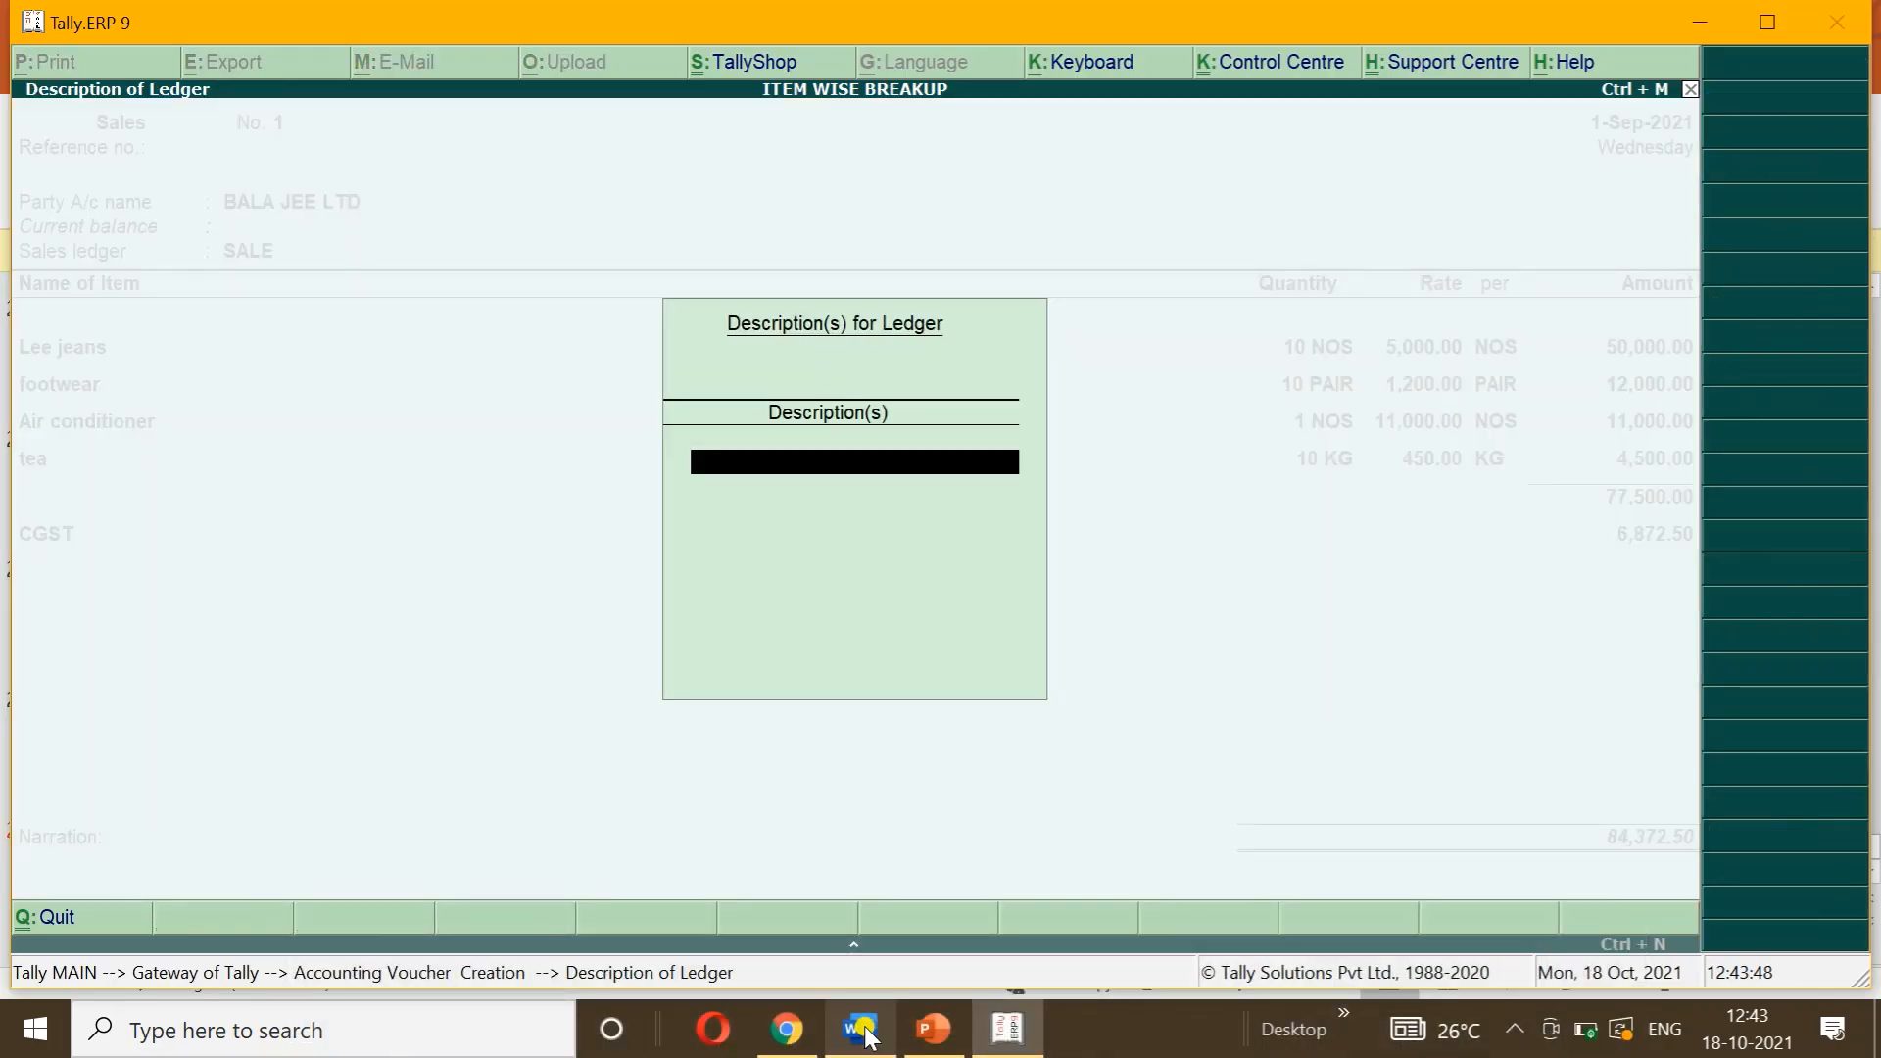
{"action": "key", "text": "Return"}
{"action": "key", "text": "Return"}
{"action": "type", "text": "SG"}
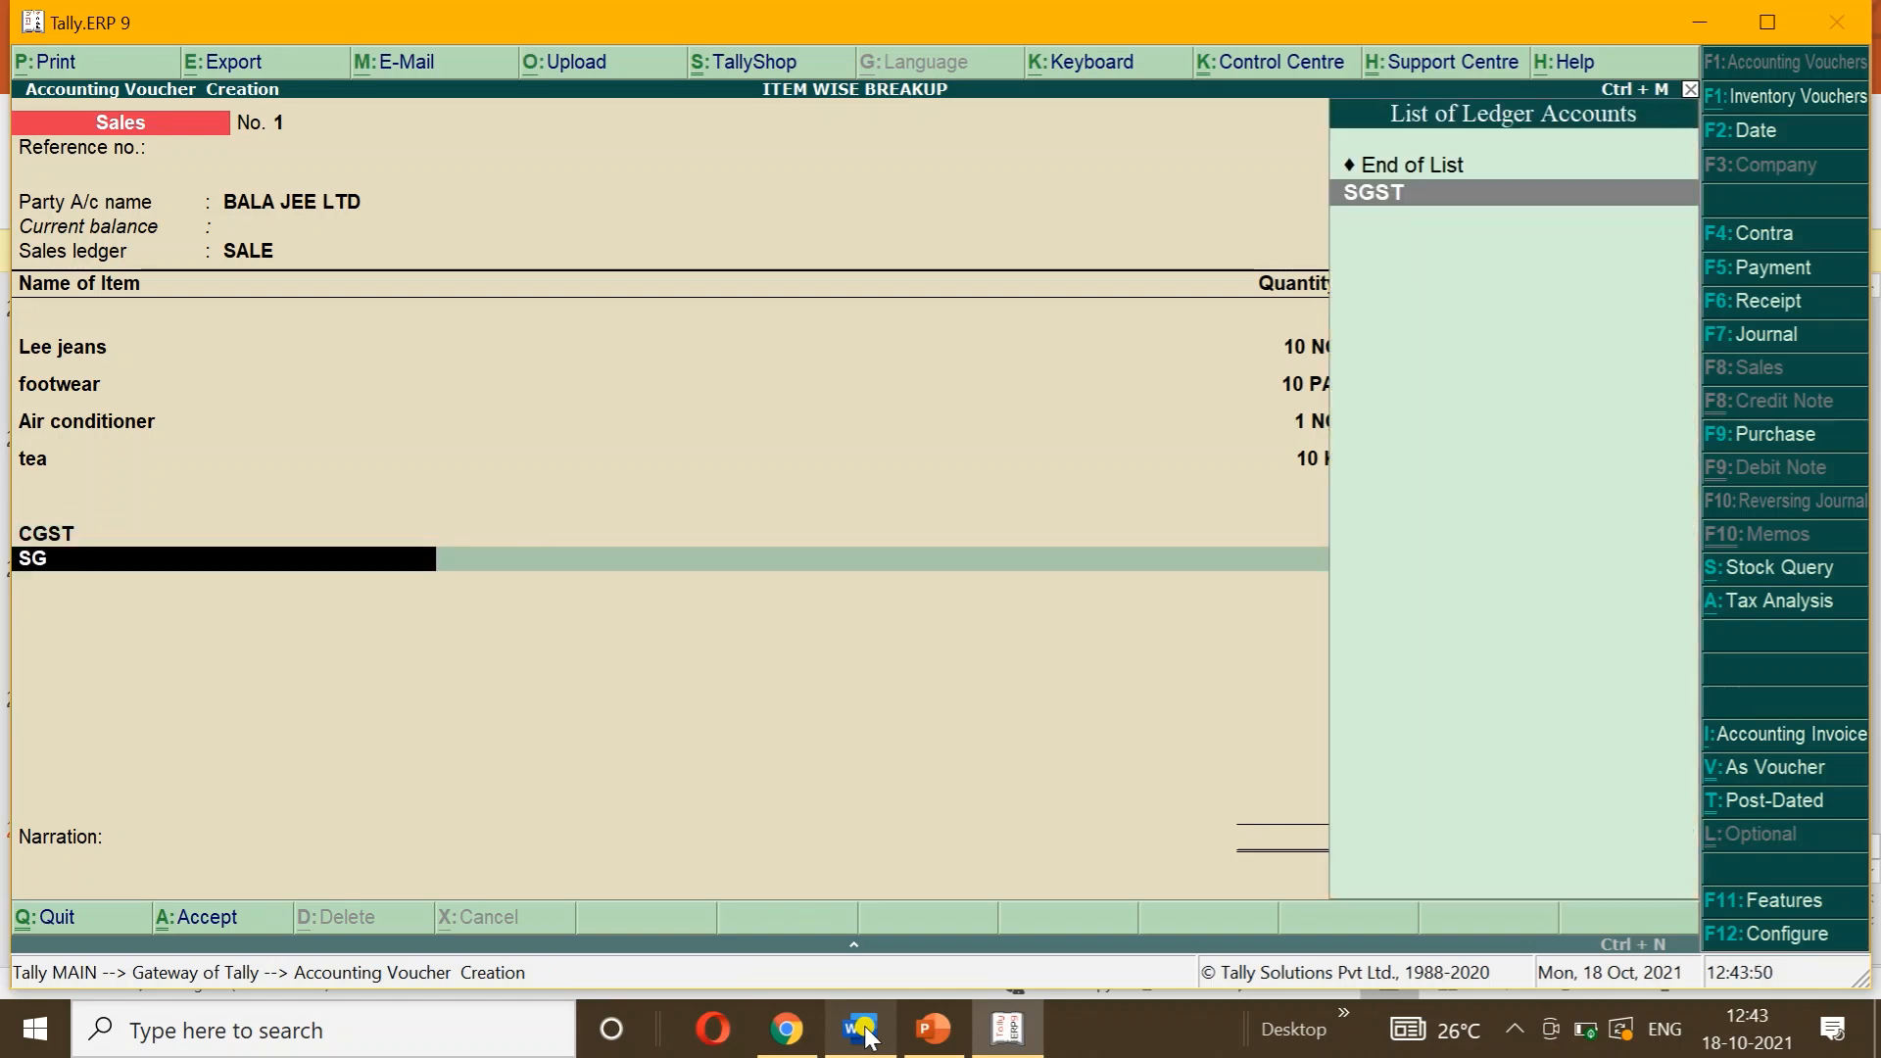
{"action": "key", "text": "Return"}
{"action": "key", "text": "Return"}
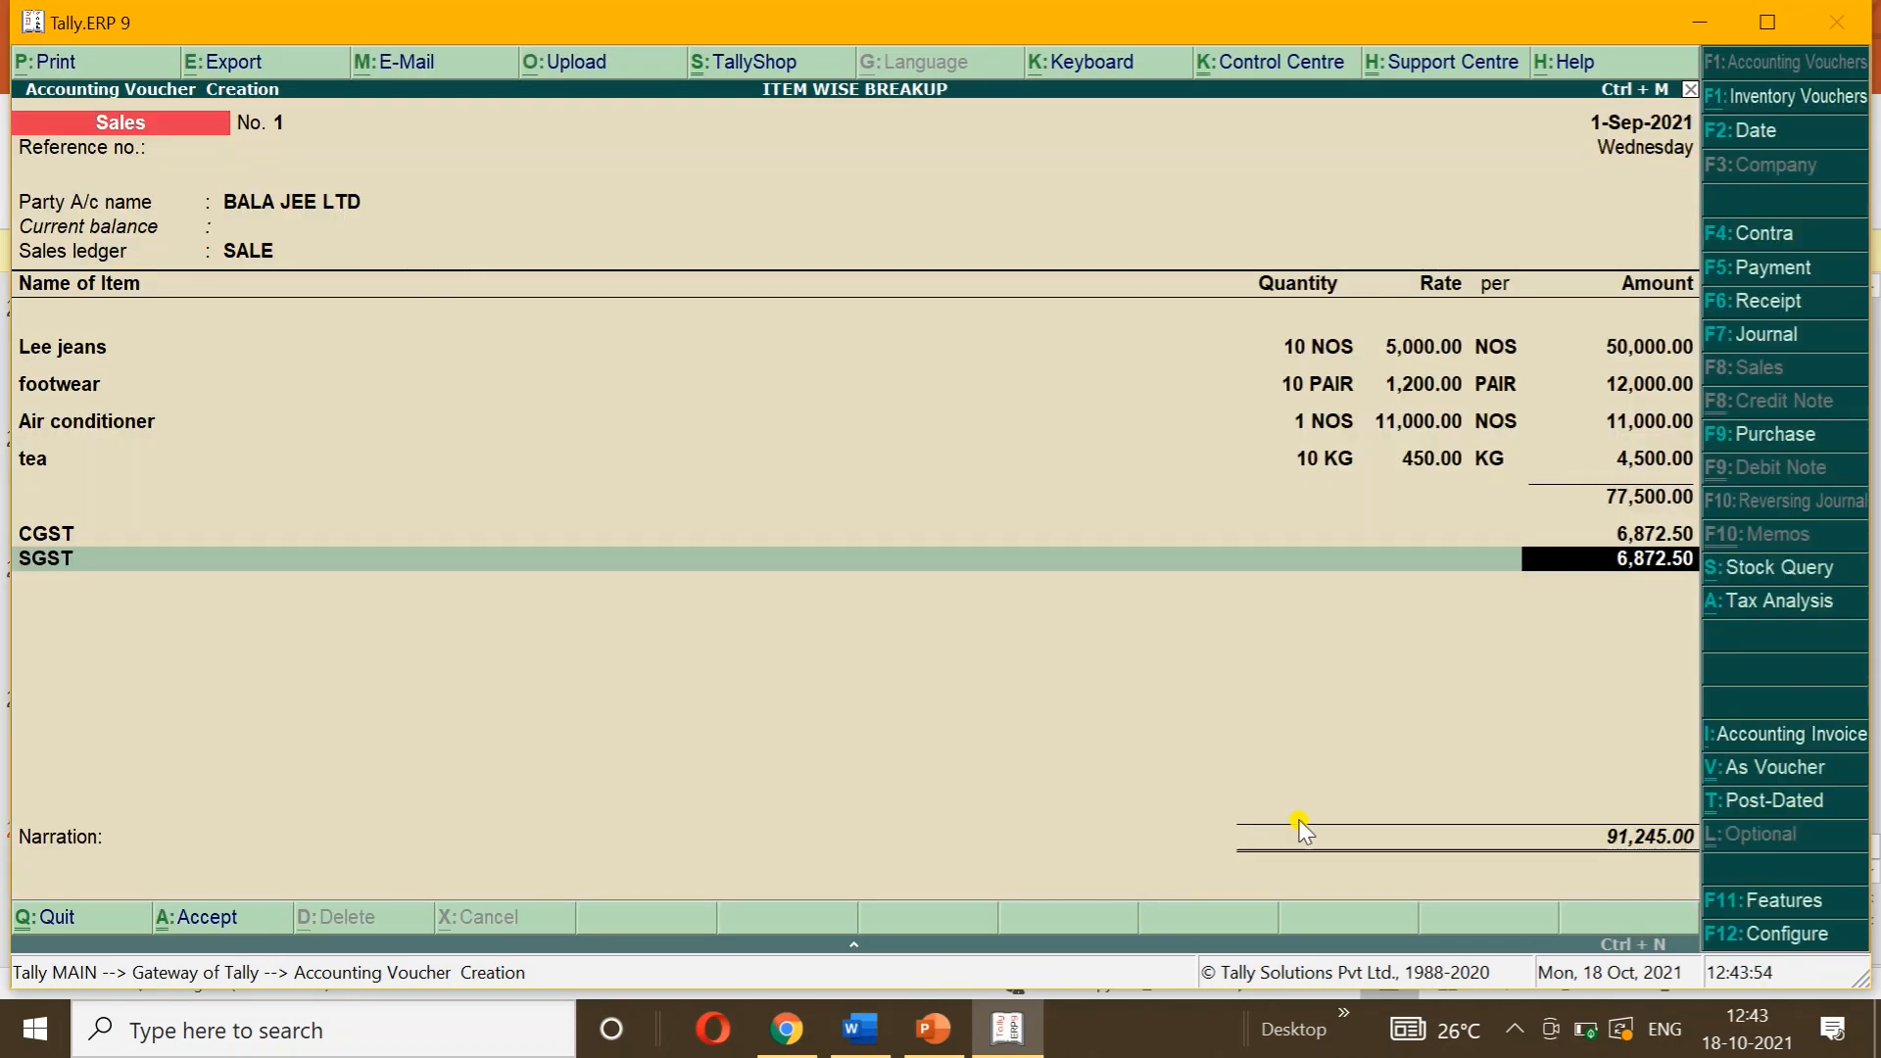
Step: Review the voucher's tax analysis in detailed form and accept the SGST amount
{"action": "left_click", "coordinate": [1761, 606]}
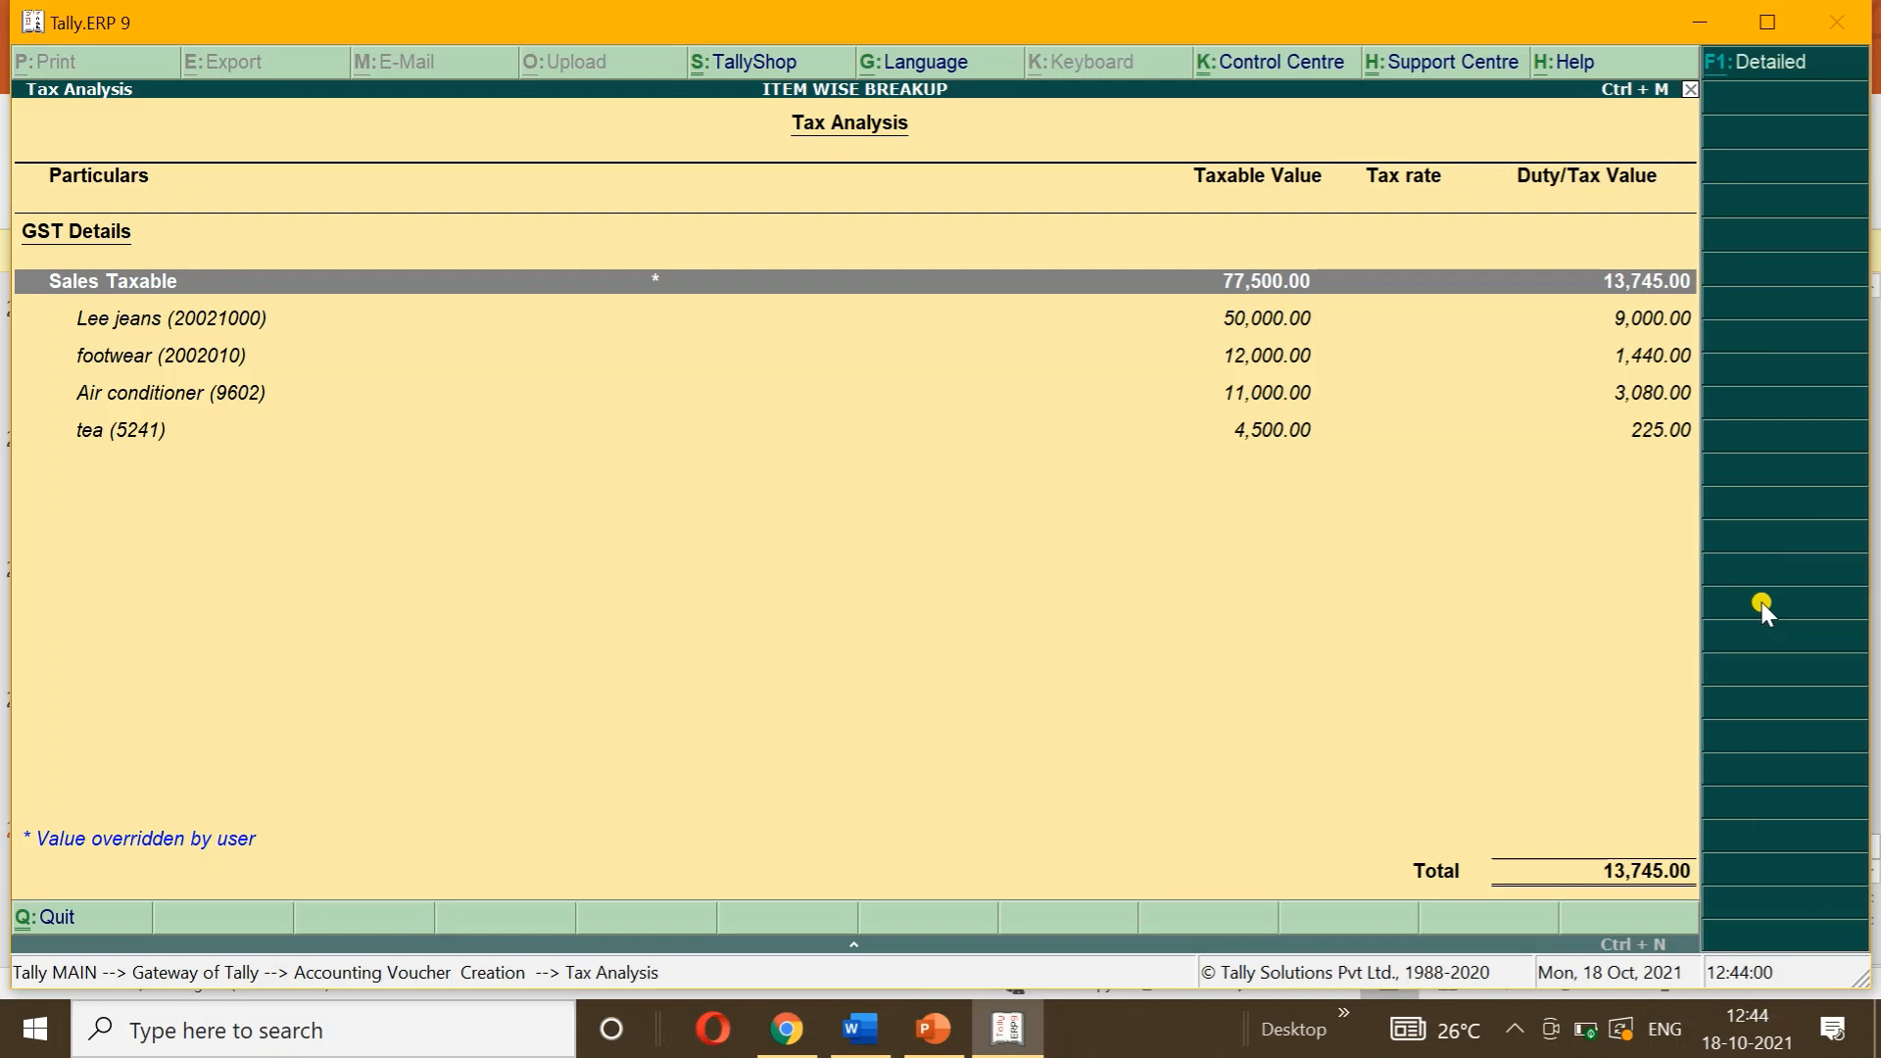
{"action": "key", "text": "alt+F1"}
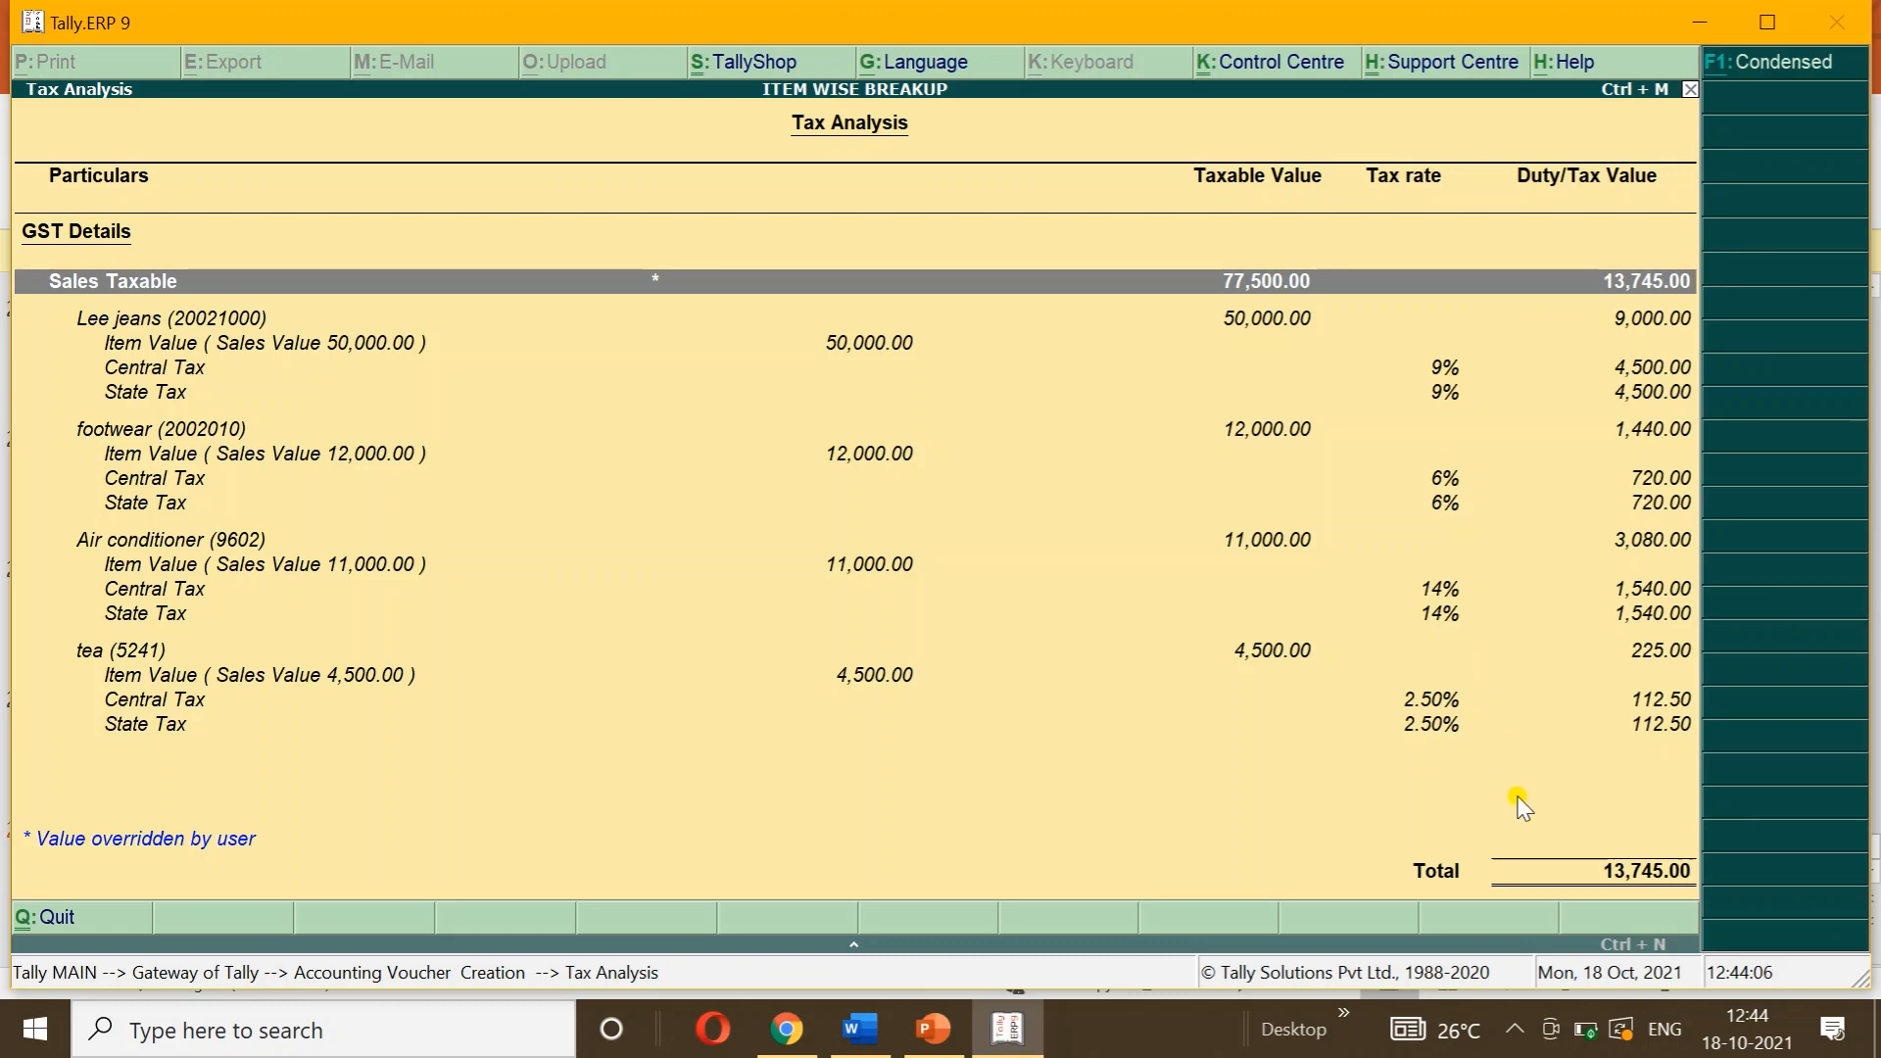
{"action": "key", "text": "Escape"}
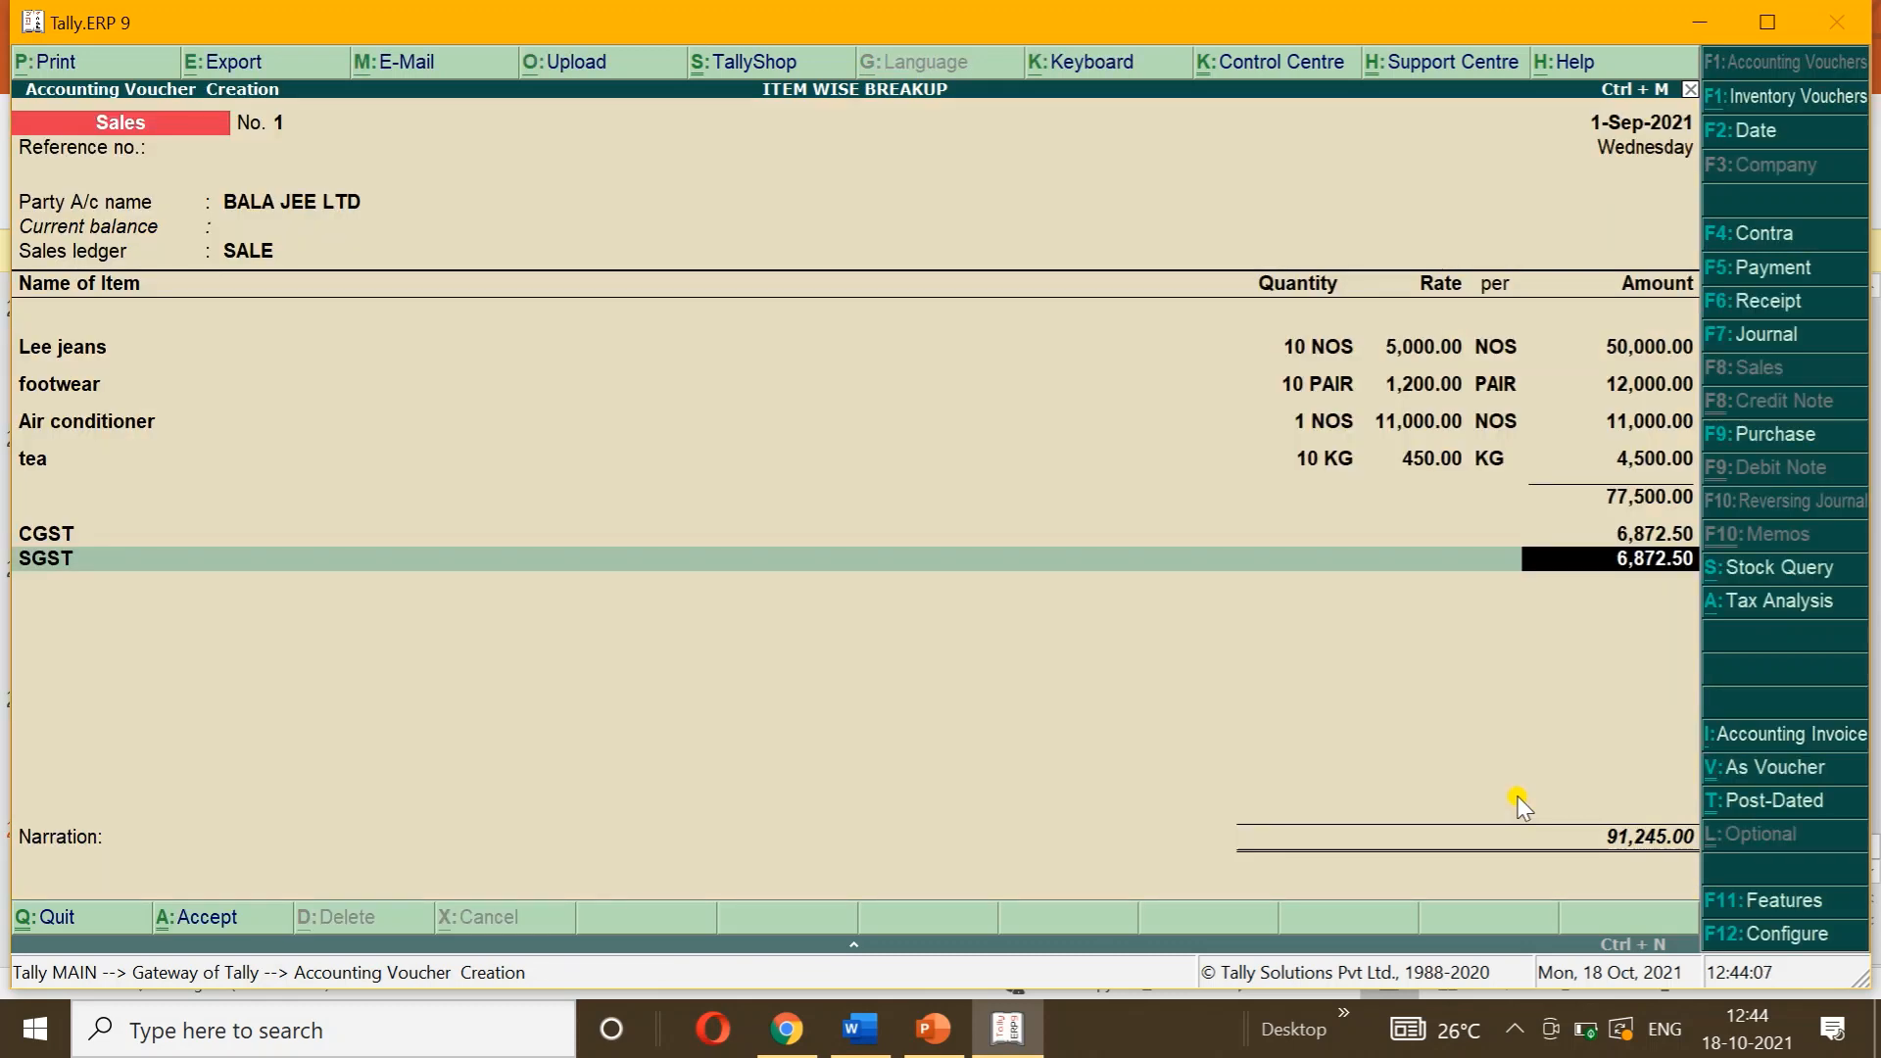
{"action": "key", "text": "Return"}
{"action": "key", "text": "Return"}
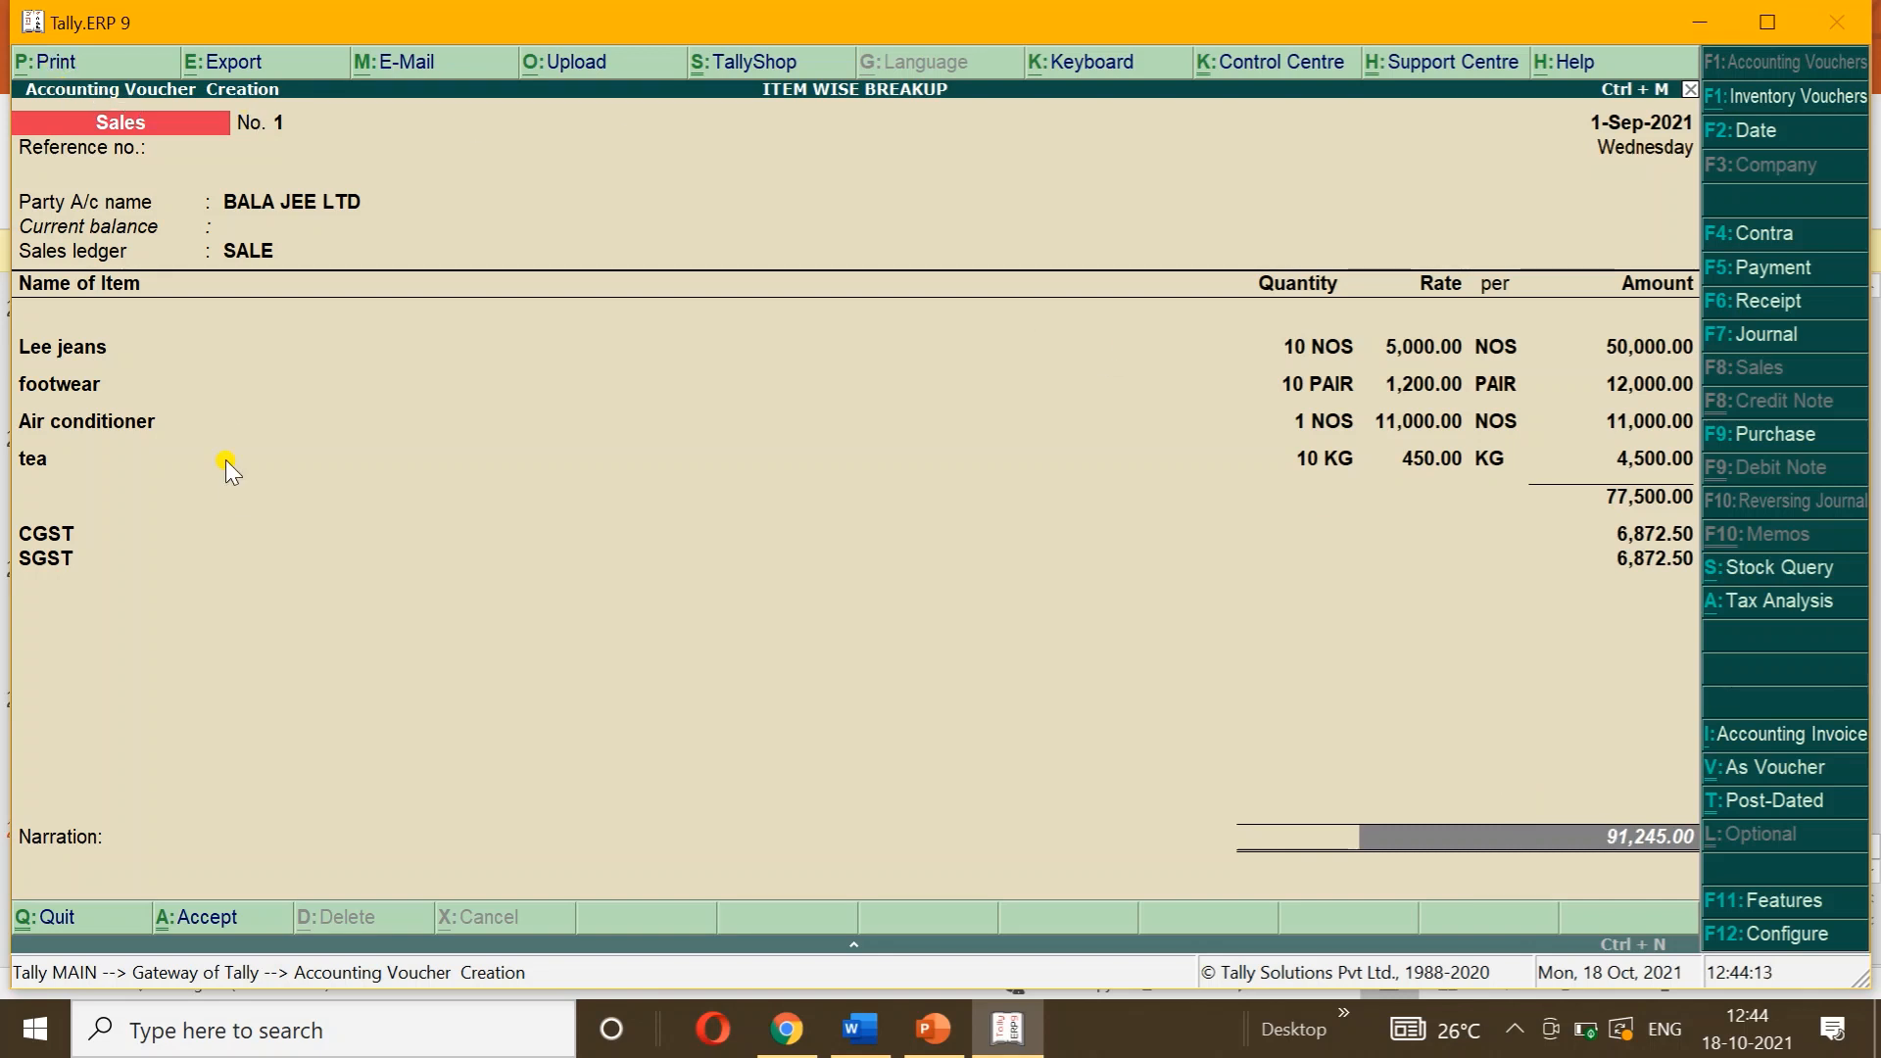
Step: Preview the tax invoice at enlarged size and examine its item lines and HSN-wise central and state tax table
{"action": "key", "text": "alt+p"}
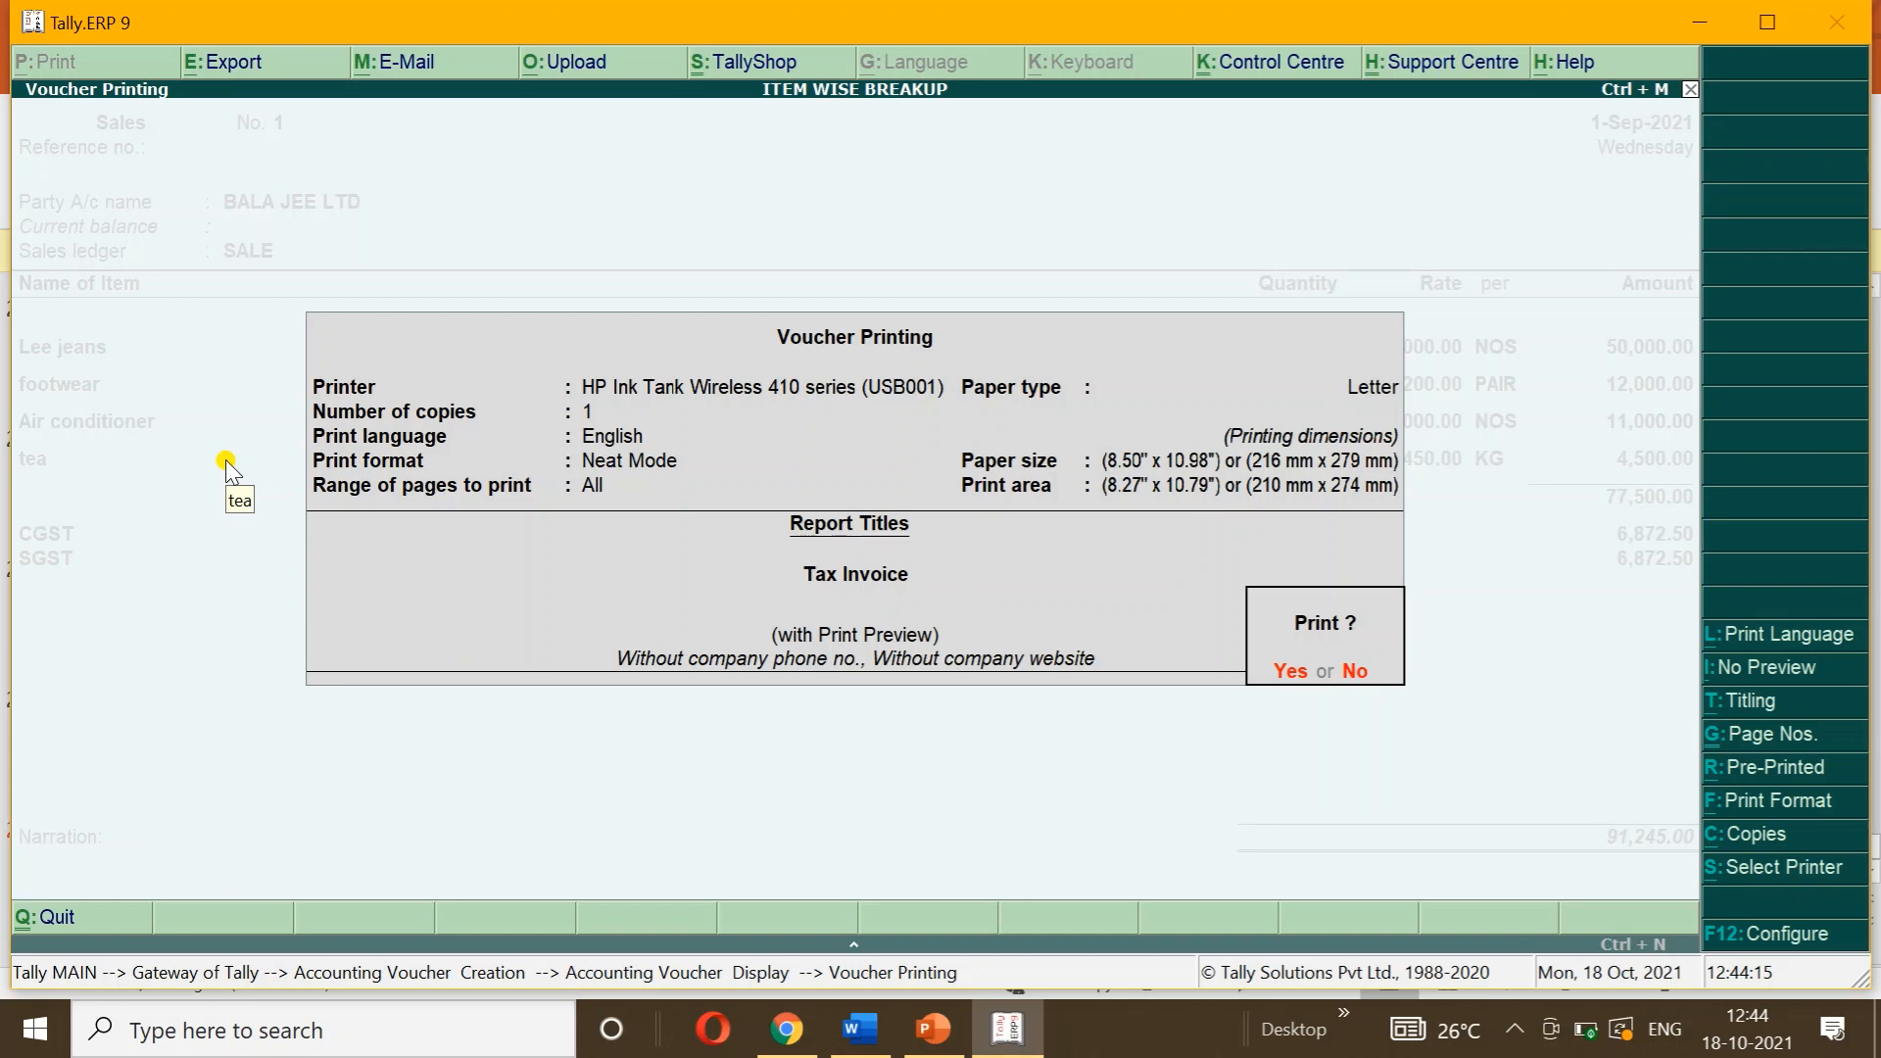
{"action": "key", "text": "Return"}
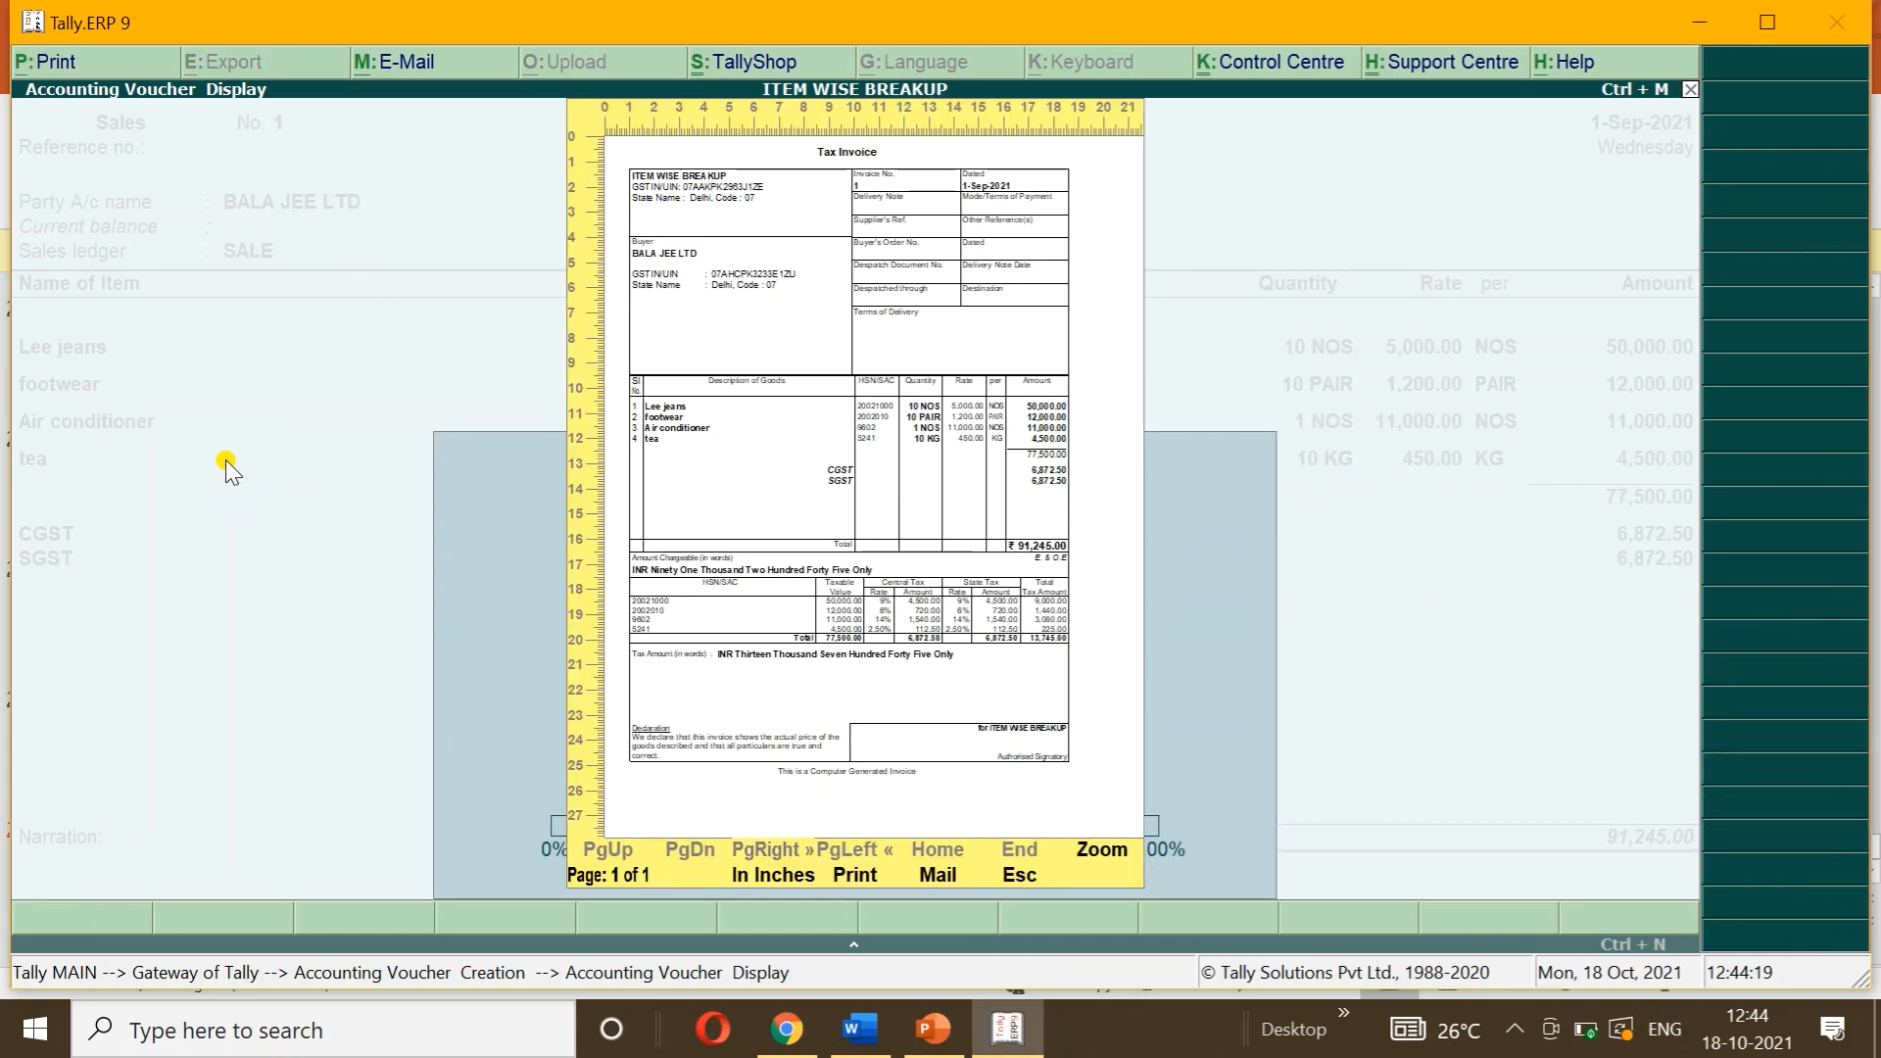
{"action": "key", "text": "alt+z"}
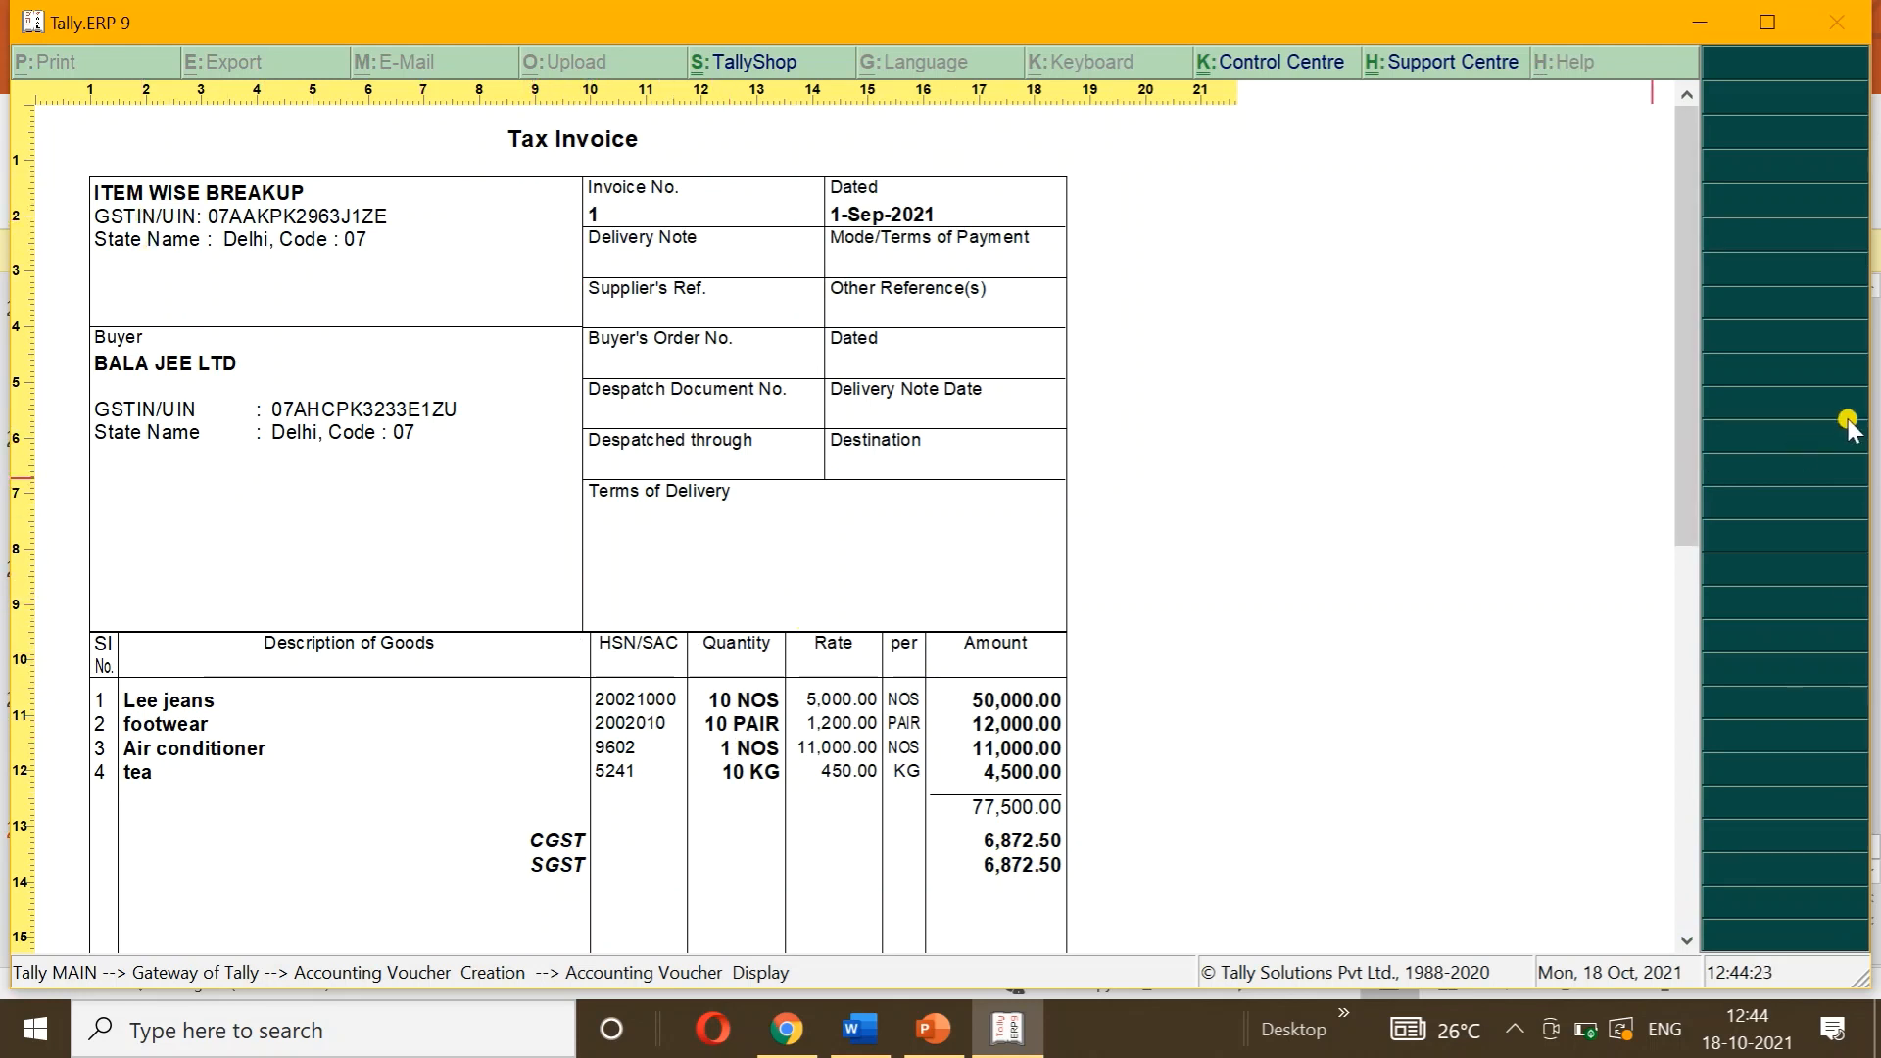
{"action": "left_click_drag", "start_coordinate": [1685, 350], "coordinate": [1706, 549]}
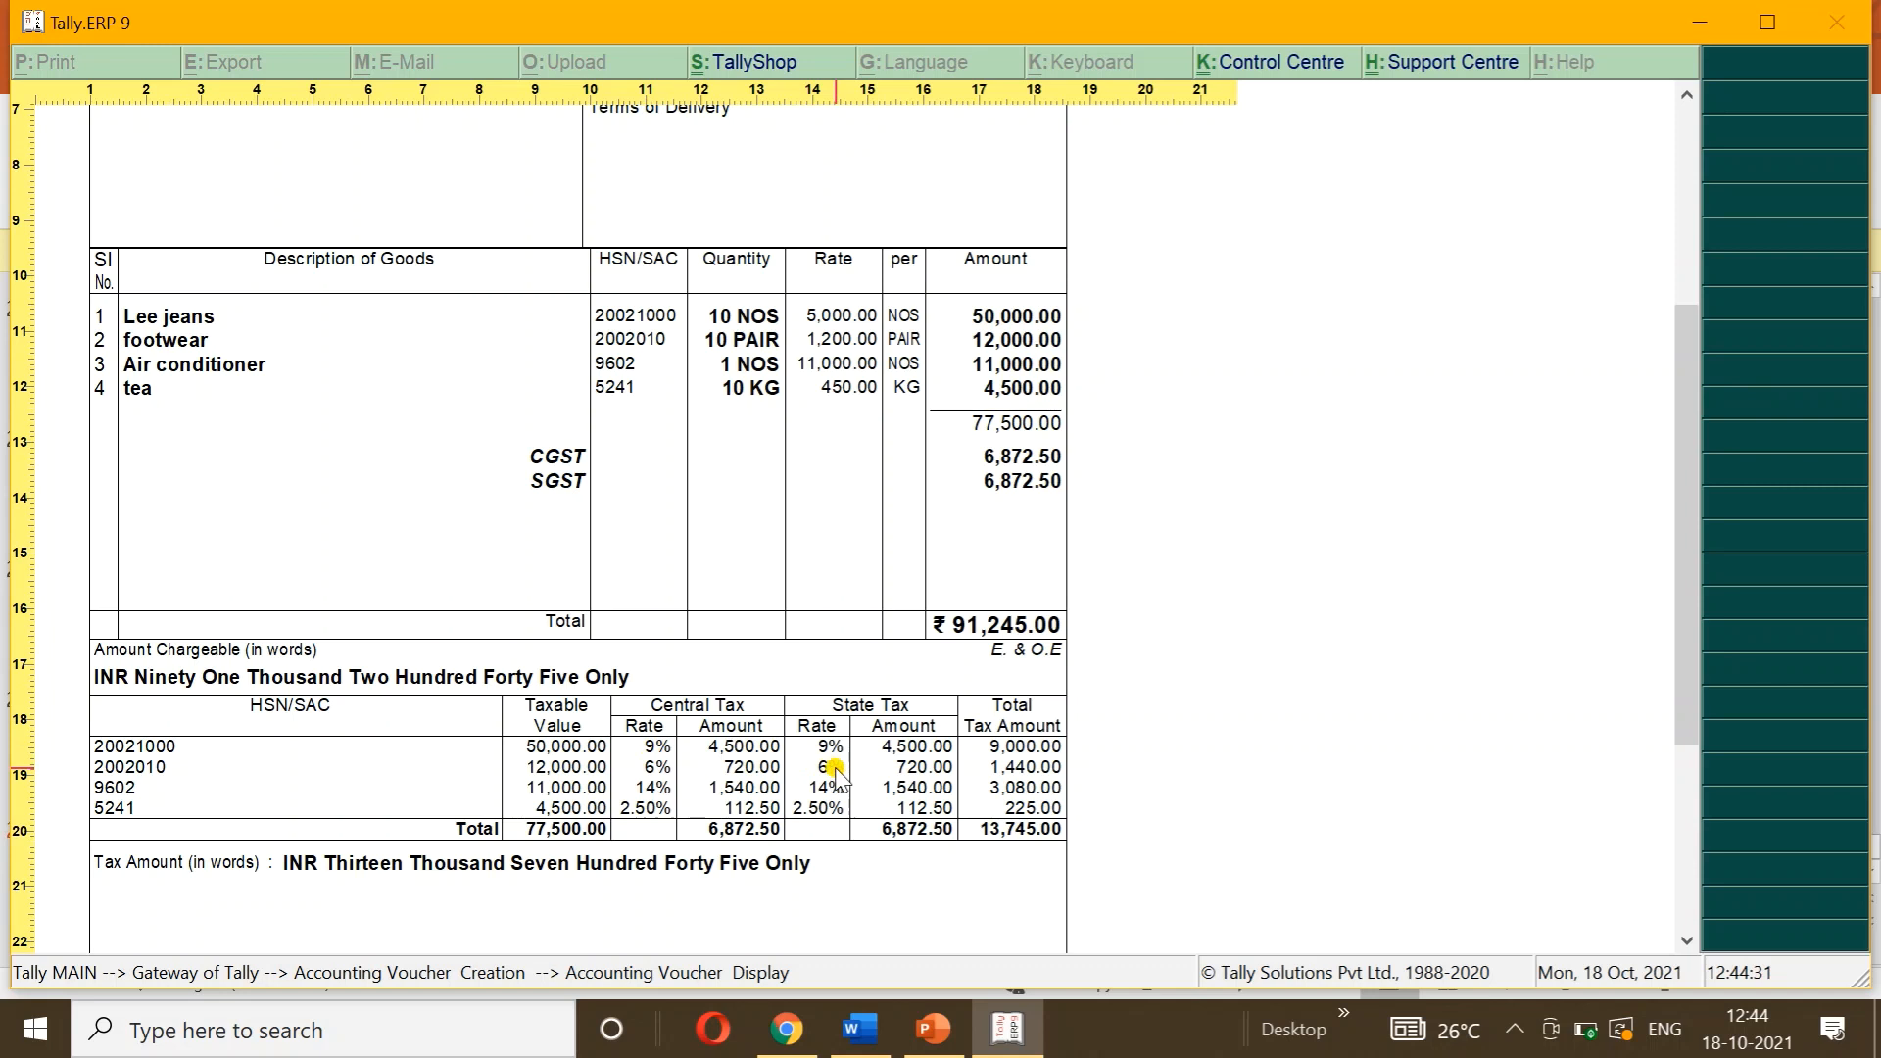
{"action": "left_click_drag", "start_coordinate": [1677, 573], "coordinate": [1677, 562]}
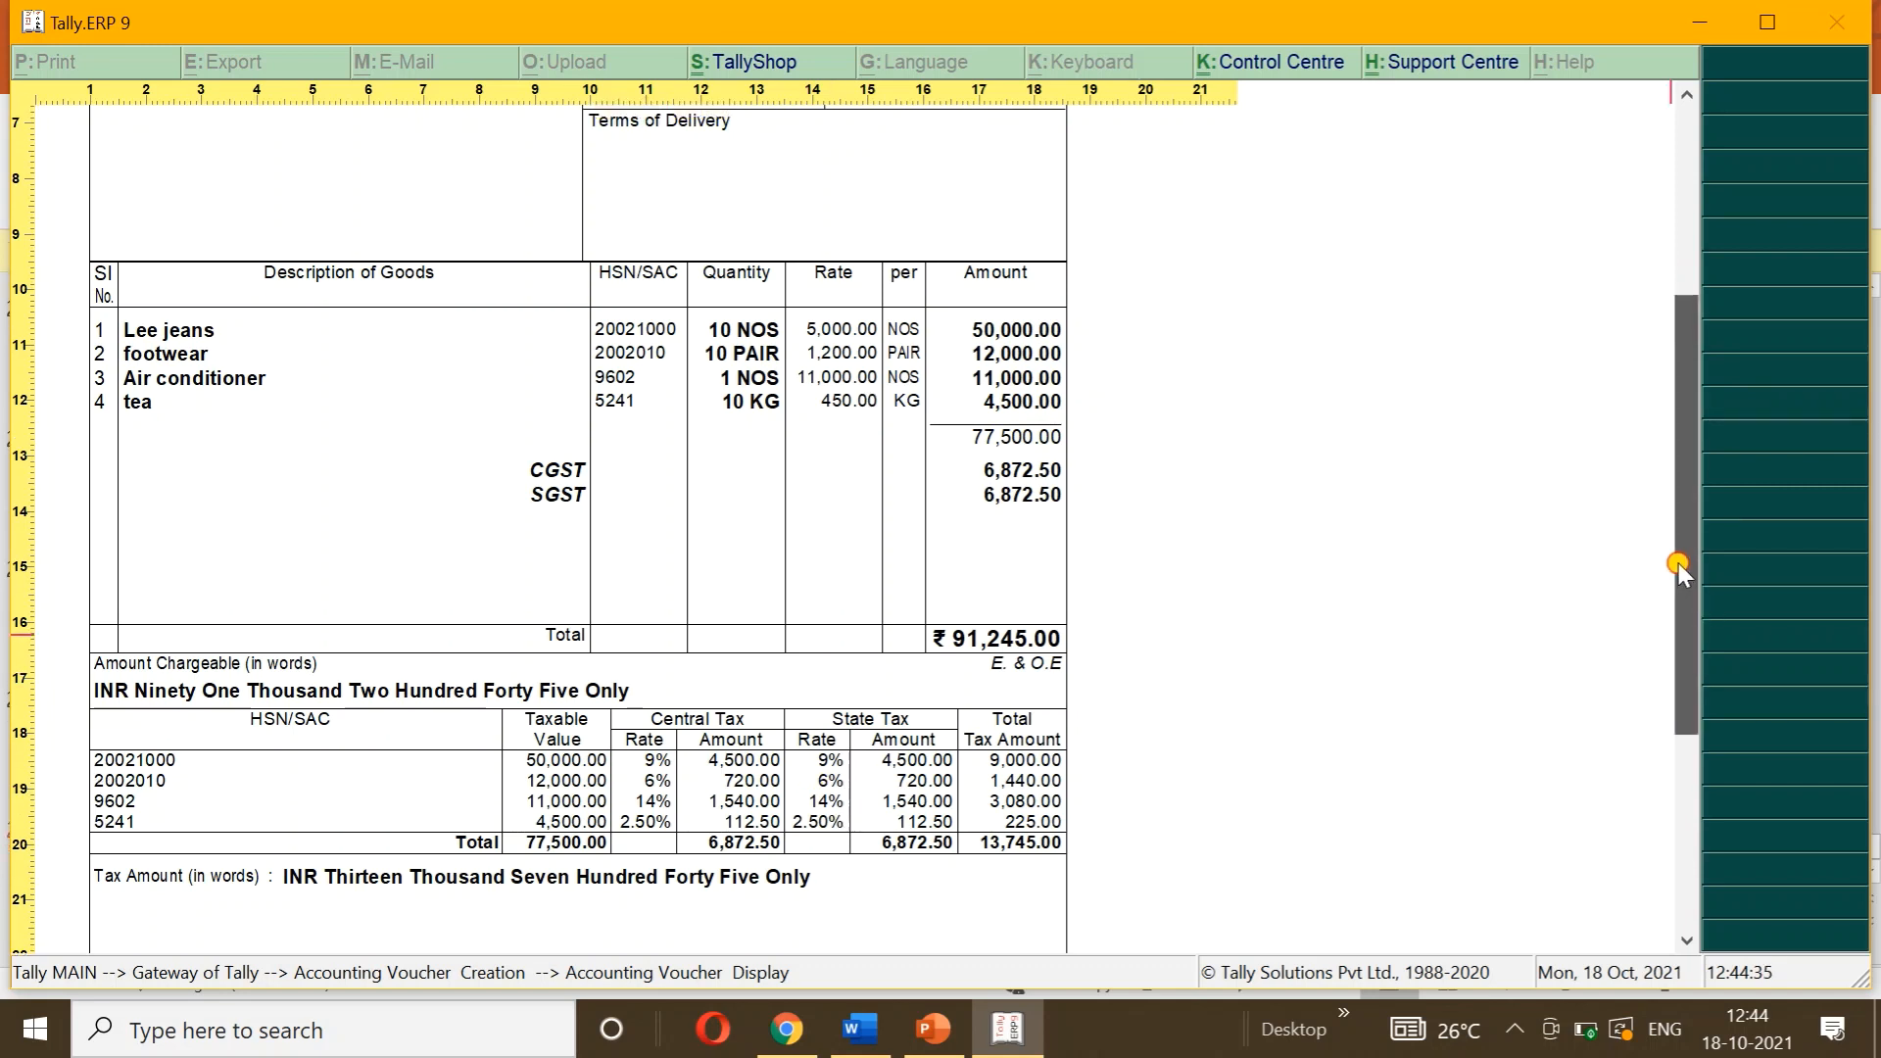
{"action": "left_click_drag", "start_coordinate": [1683, 558], "coordinate": [1682, 457]}
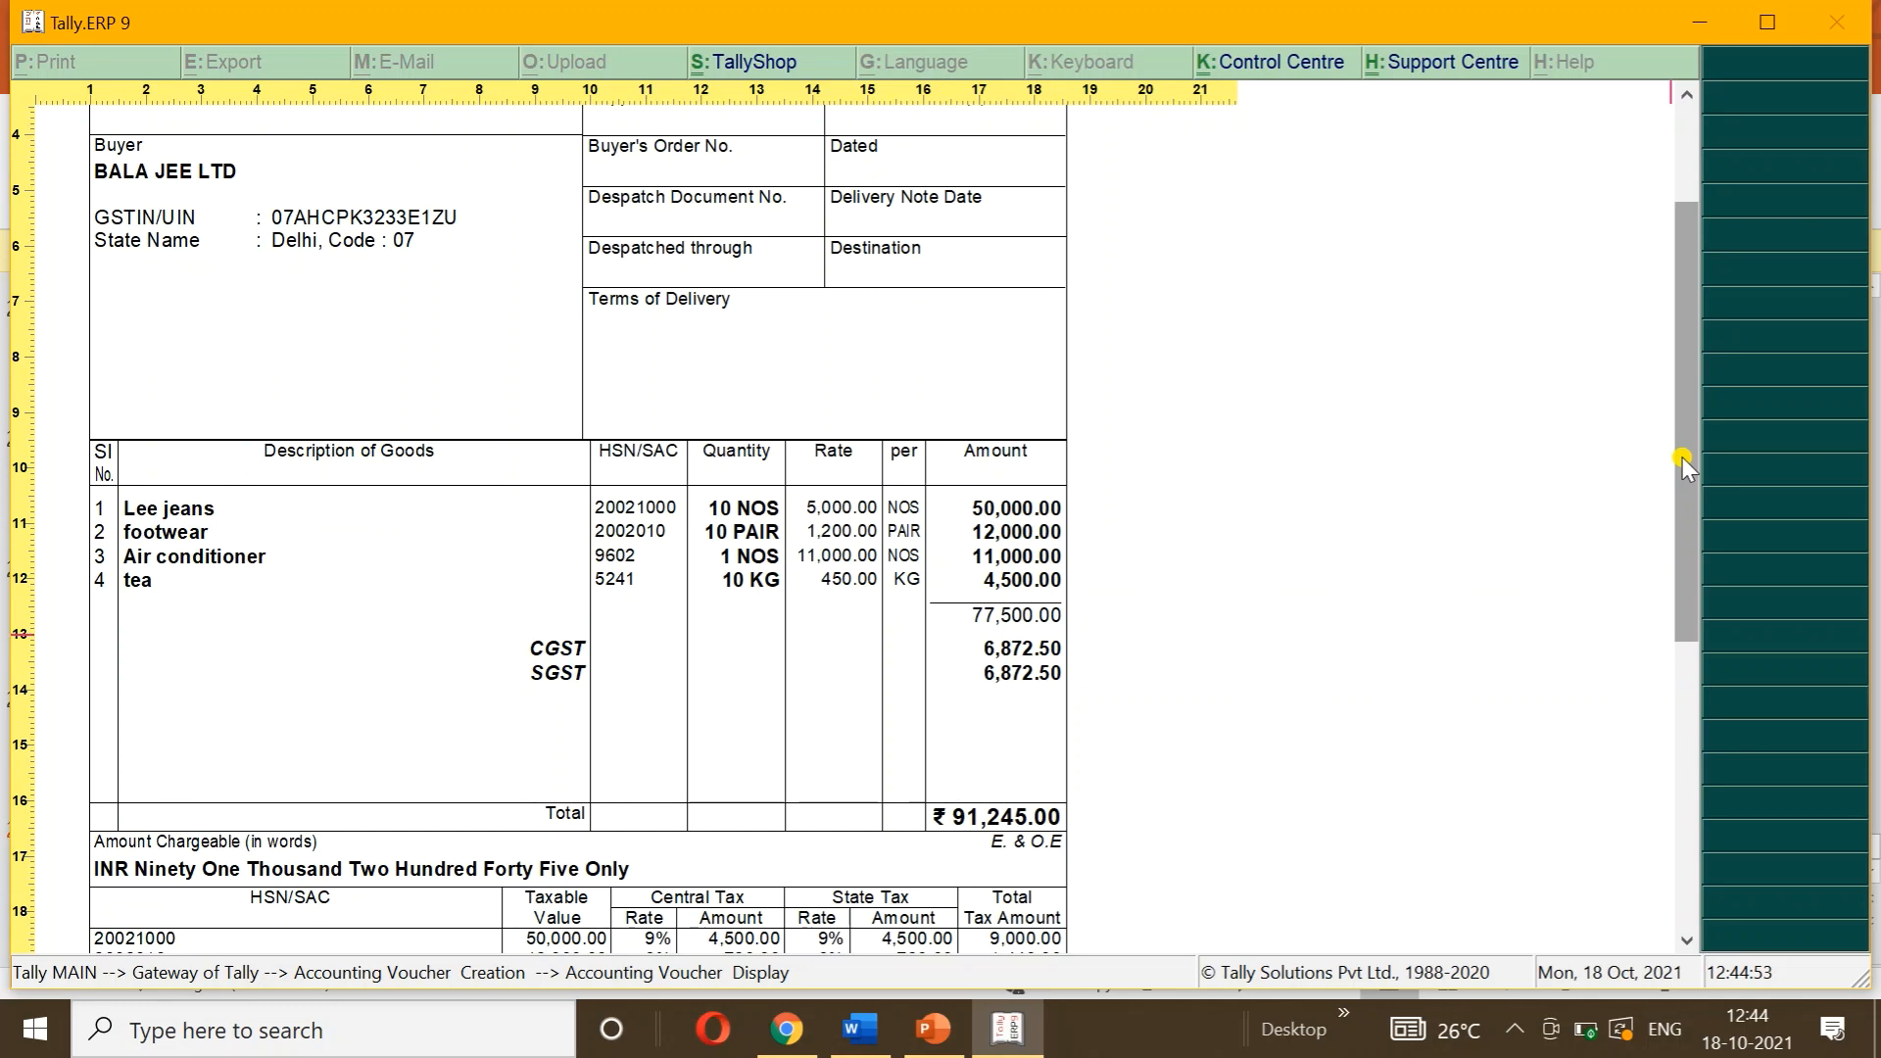
{"action": "key", "text": "Escape"}
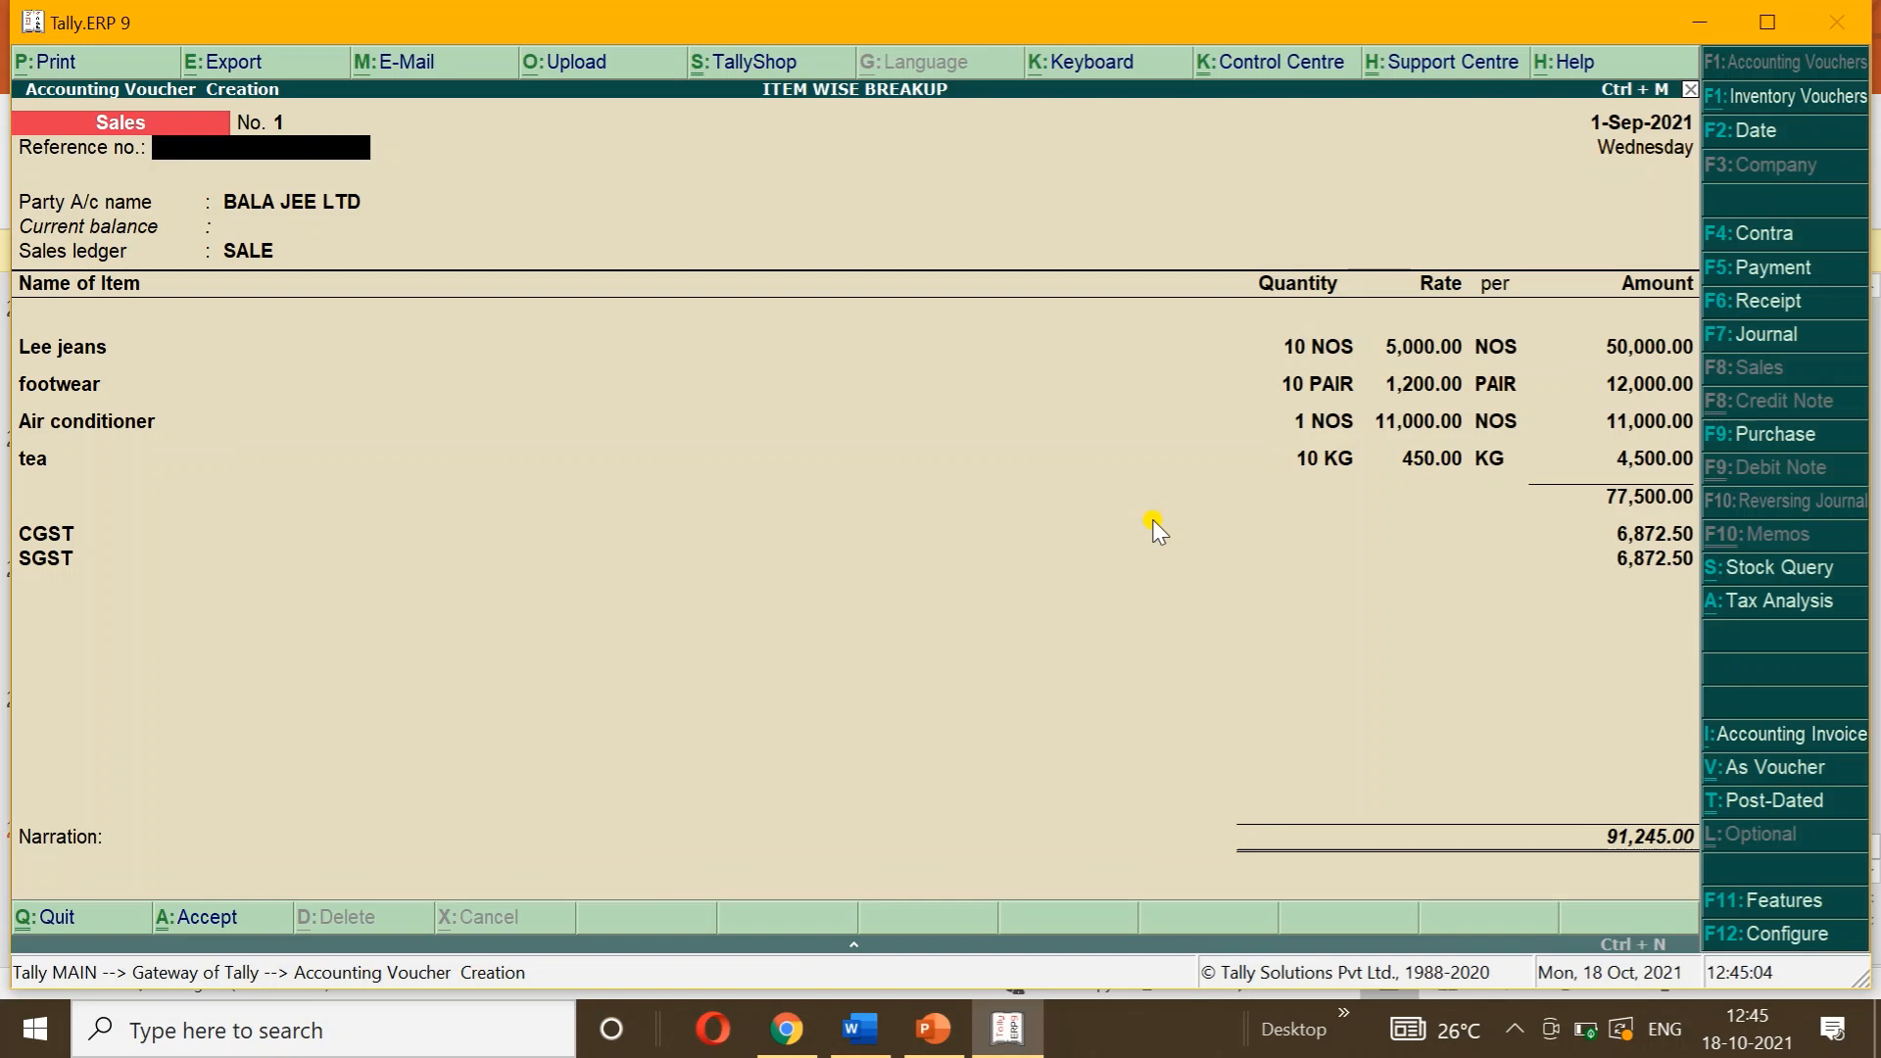
Step: Set Print Item-wise GST details to Yes in the invoice print configuration and save the configuration
{"action": "left_click", "coordinate": [124, 64]}
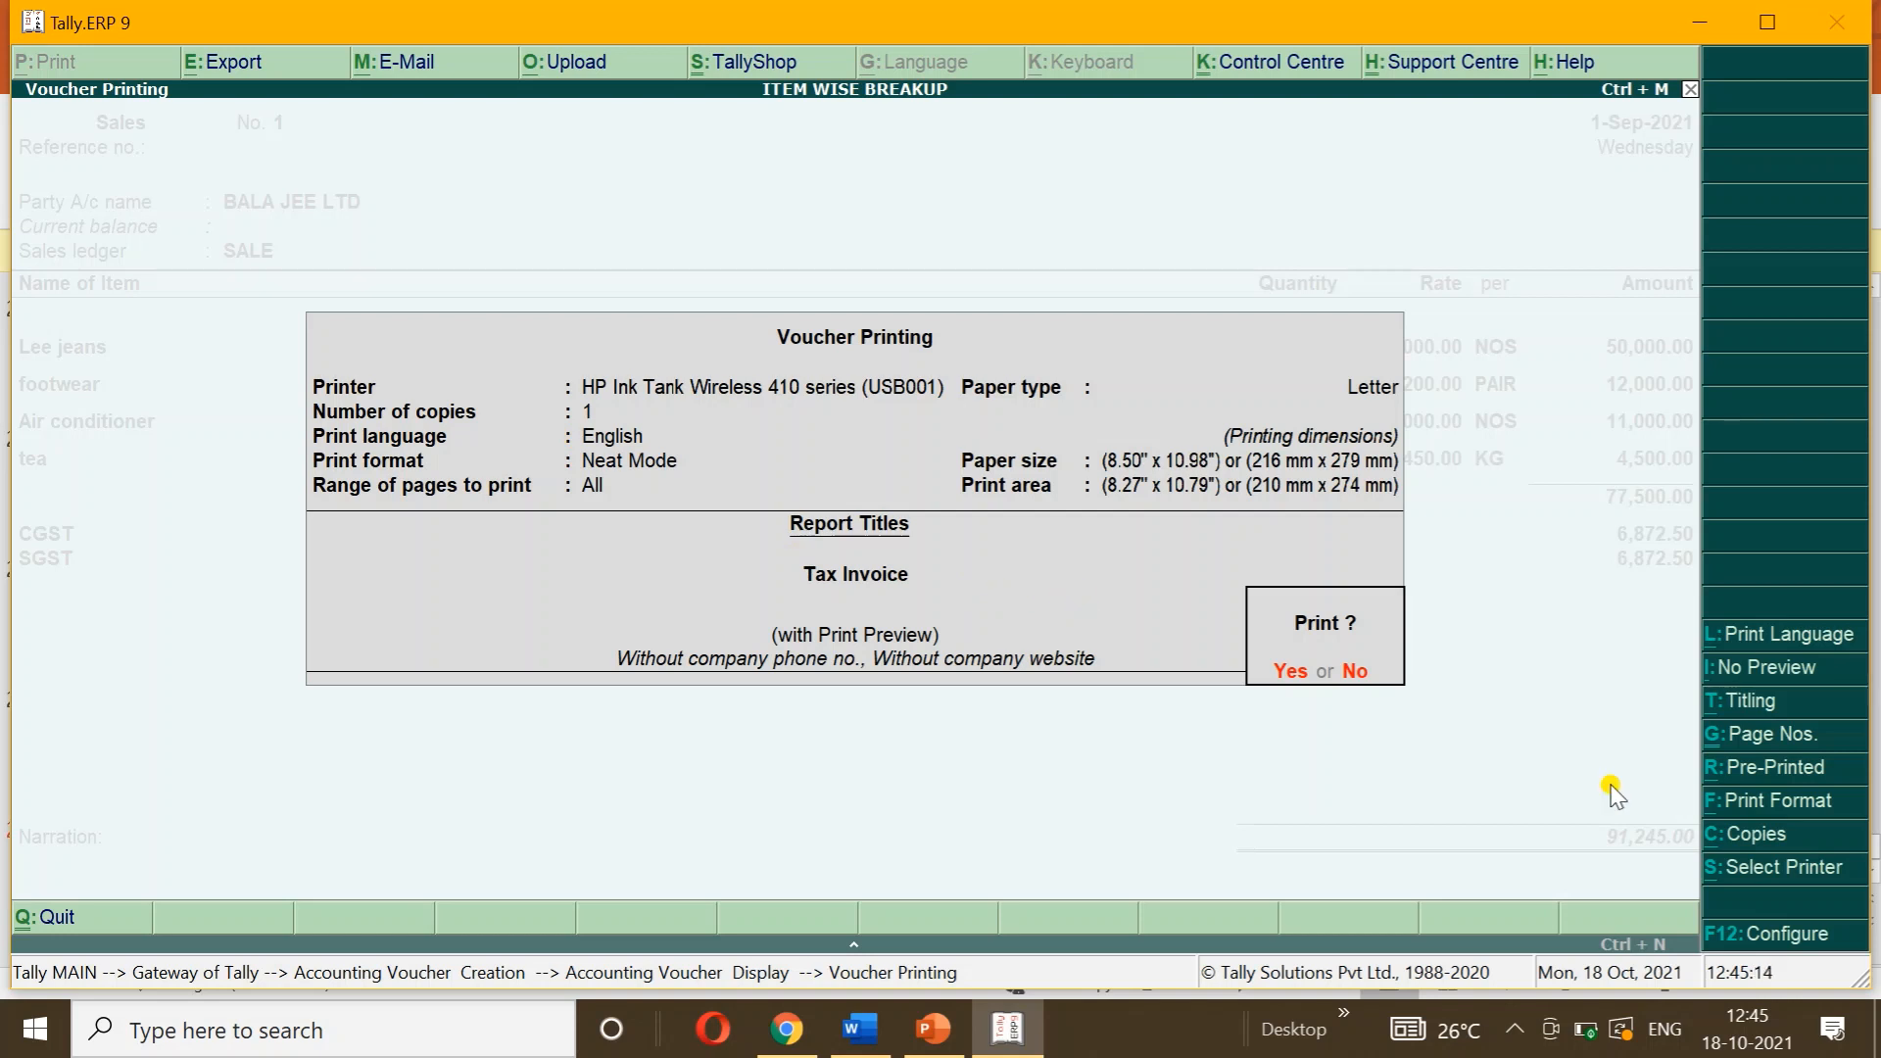
{"action": "left_click", "coordinate": [1775, 935]}
{"action": "key", "text": "Down"}
{"action": "key", "text": "Down"}
{"action": "key", "text": "Down"}
{"action": "key", "text": "Down"}
{"action": "key", "text": "Down"}
{"action": "key", "text": "Down"}
{"action": "key", "text": "Down"}
{"action": "key", "text": "Down"}
{"action": "key", "text": "Down"}
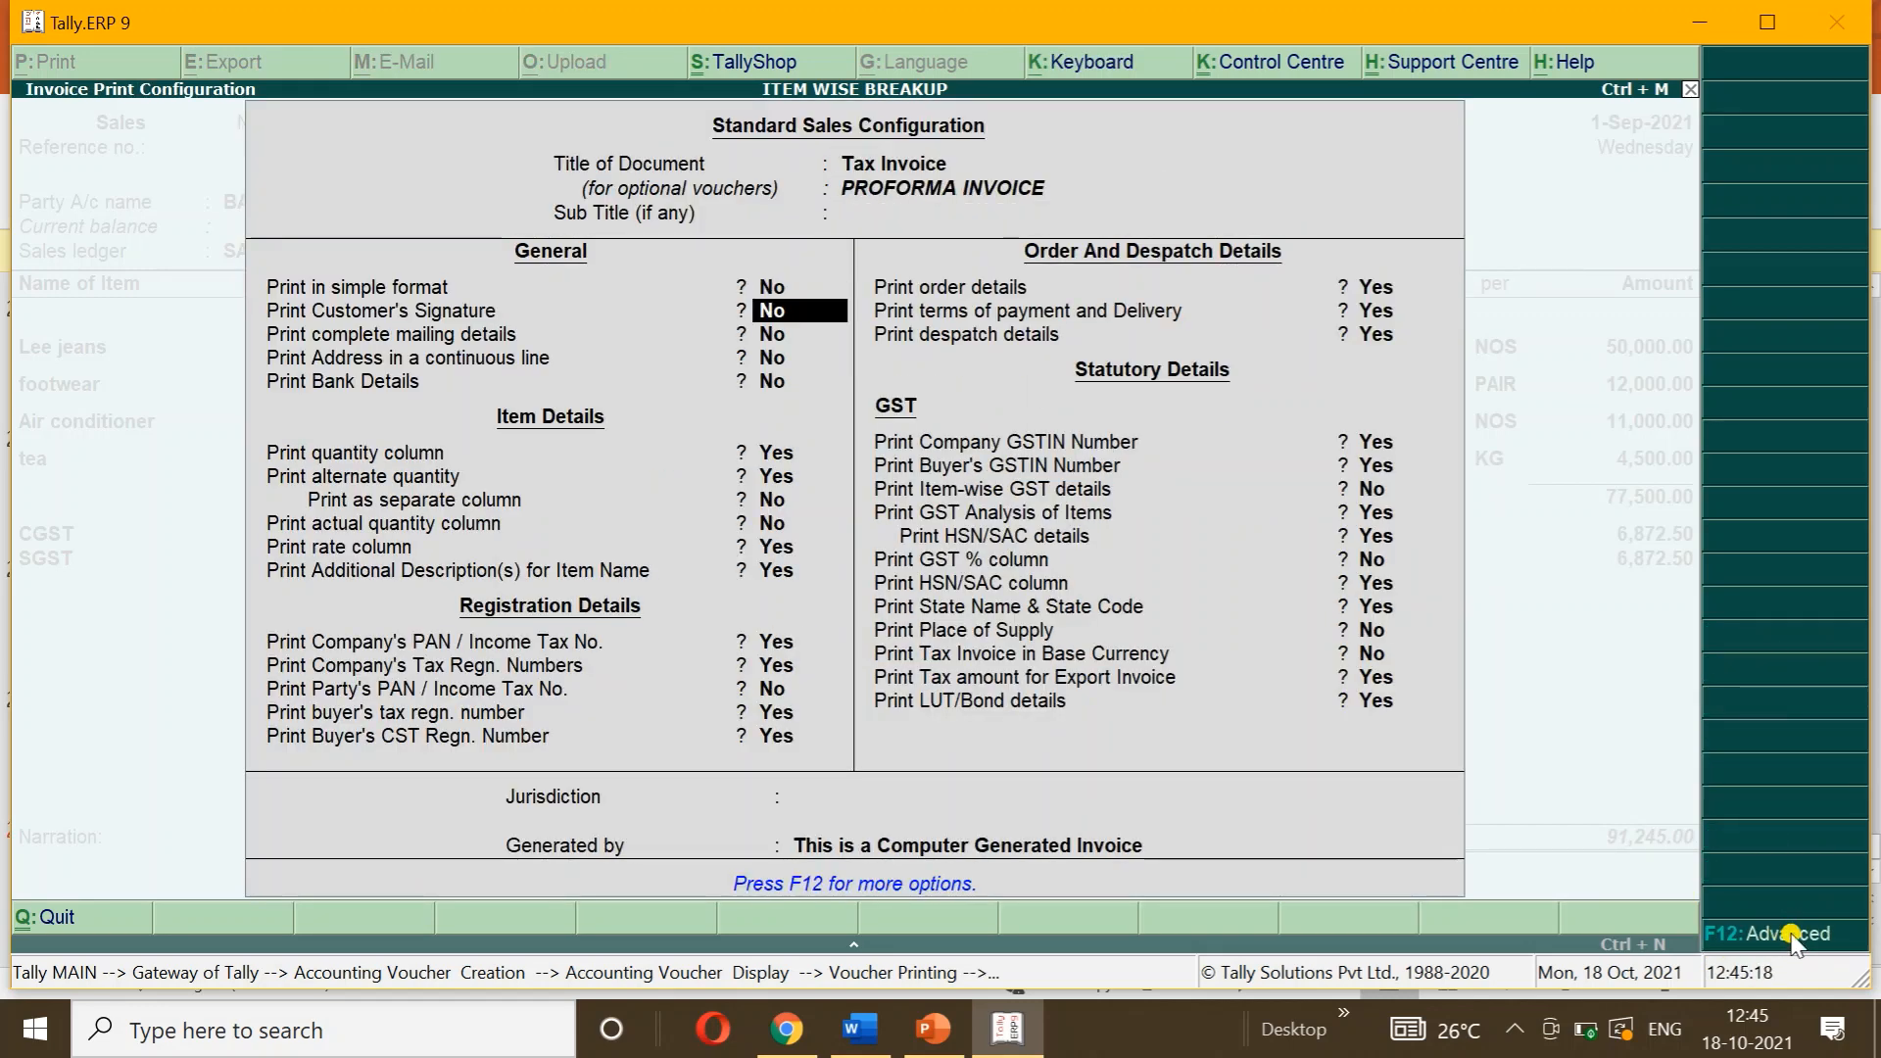
{"action": "key", "text": "Down"}
{"action": "key", "text": "Down"}
{"action": "key", "text": "Down"}
{"action": "key", "text": "Down"}
{"action": "key", "text": "Down"}
{"action": "key", "text": "Down"}
{"action": "key", "text": "Down"}
{"action": "key", "text": "Down"}
{"action": "key", "text": "Down"}
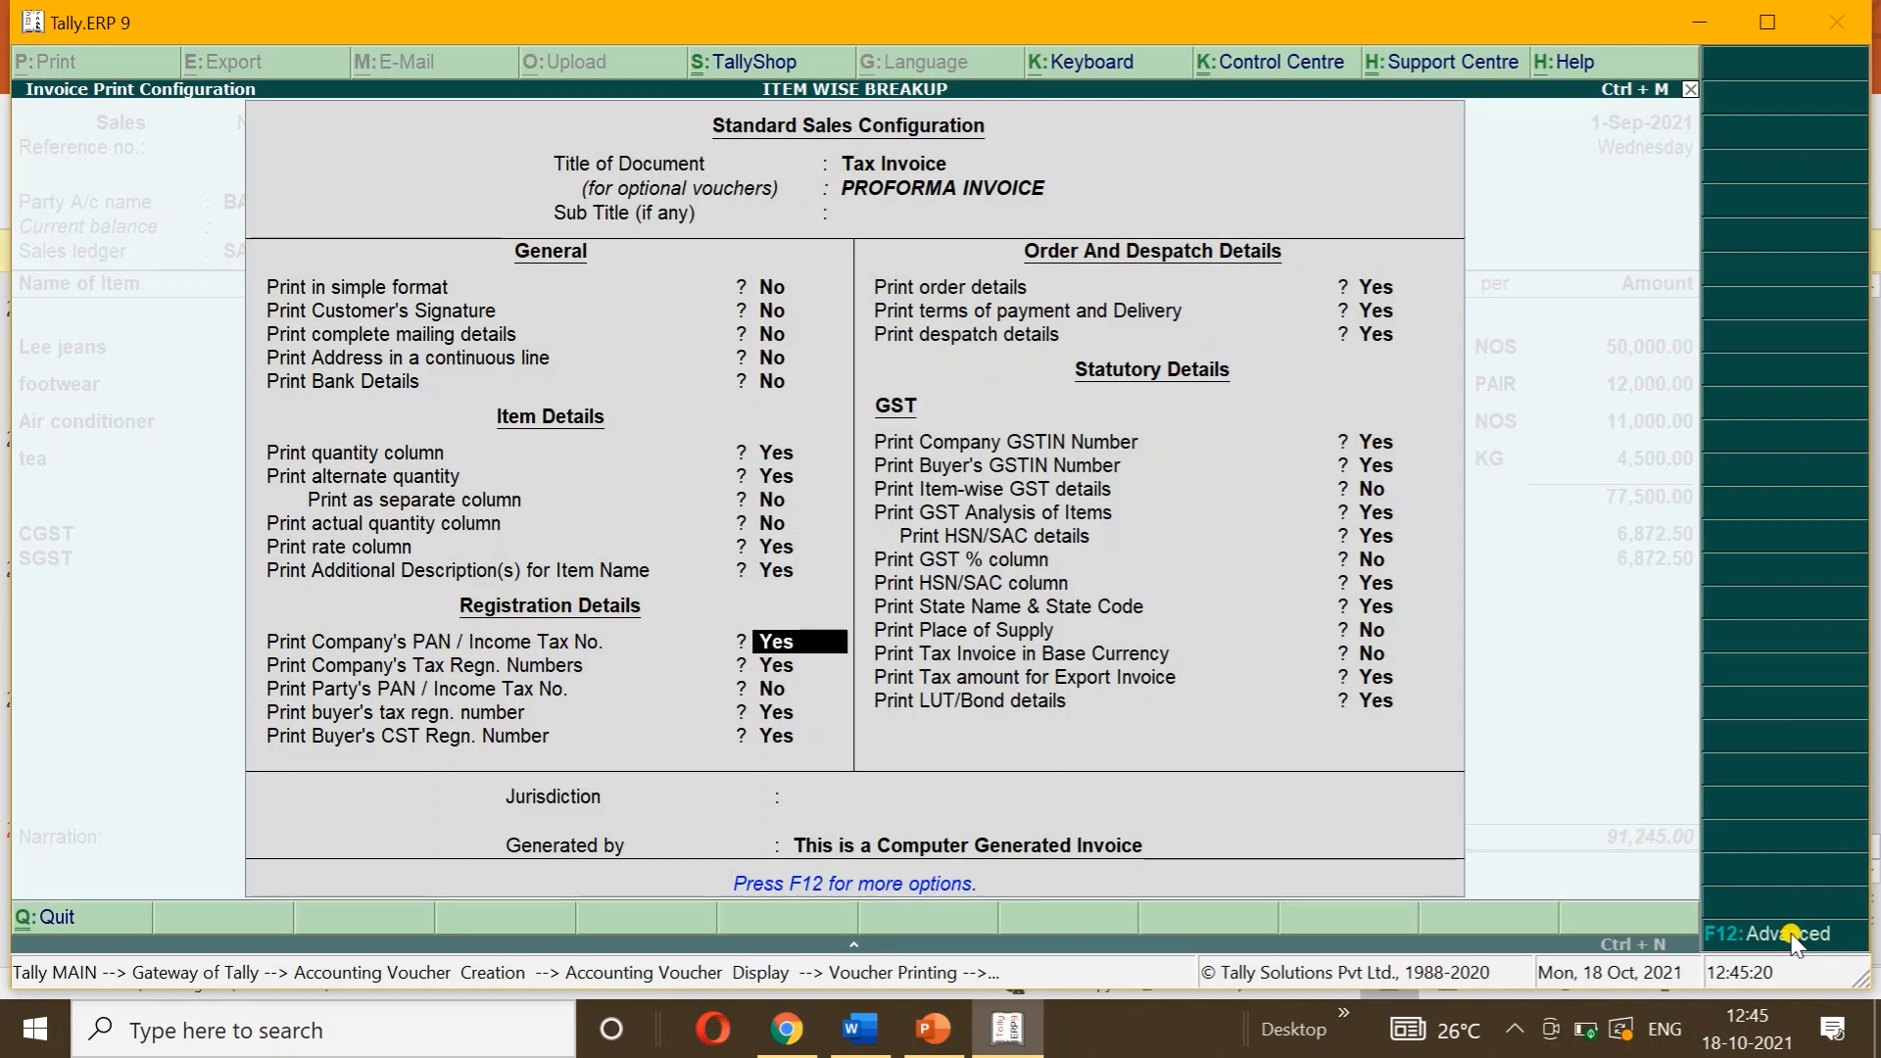
{"action": "key", "text": "Down"}
{"action": "key", "text": "Down"}
{"action": "key", "text": "Down"}
{"action": "key", "text": "Down"}
{"action": "key", "text": "Down"}
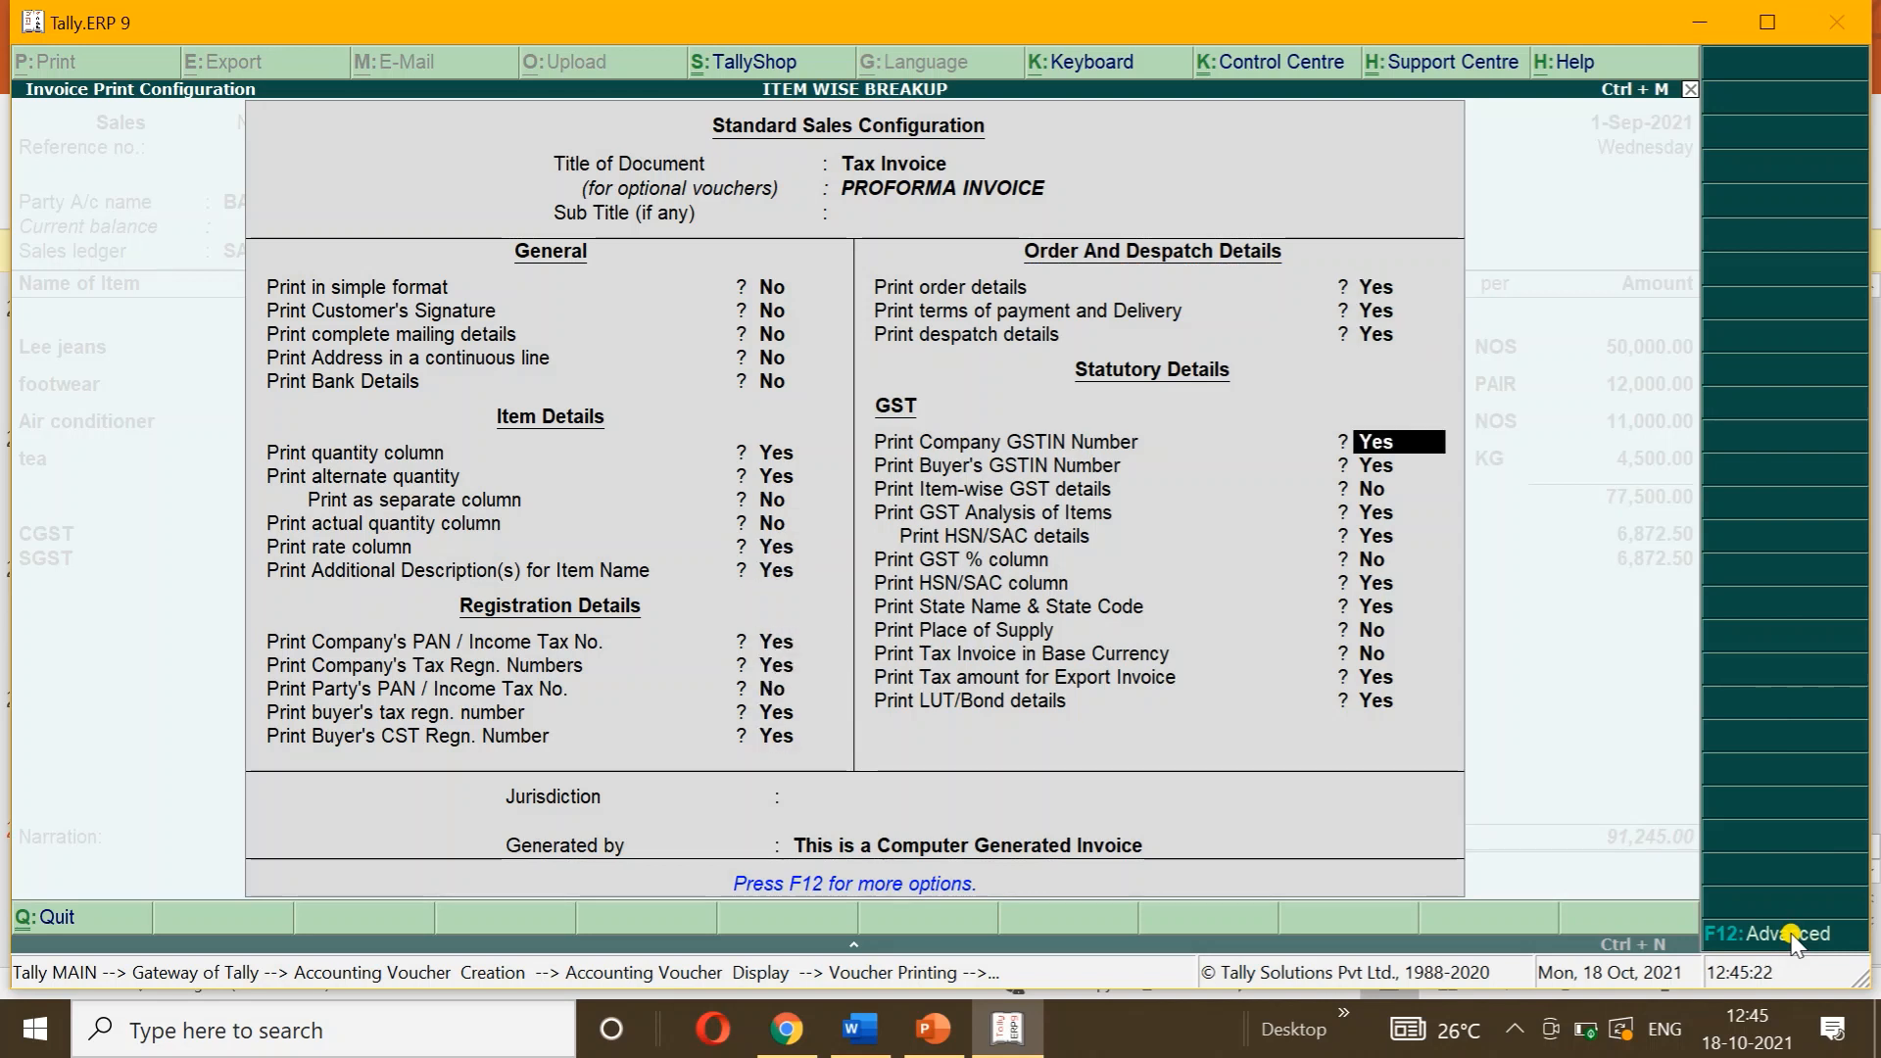
{"action": "key", "text": "Down"}
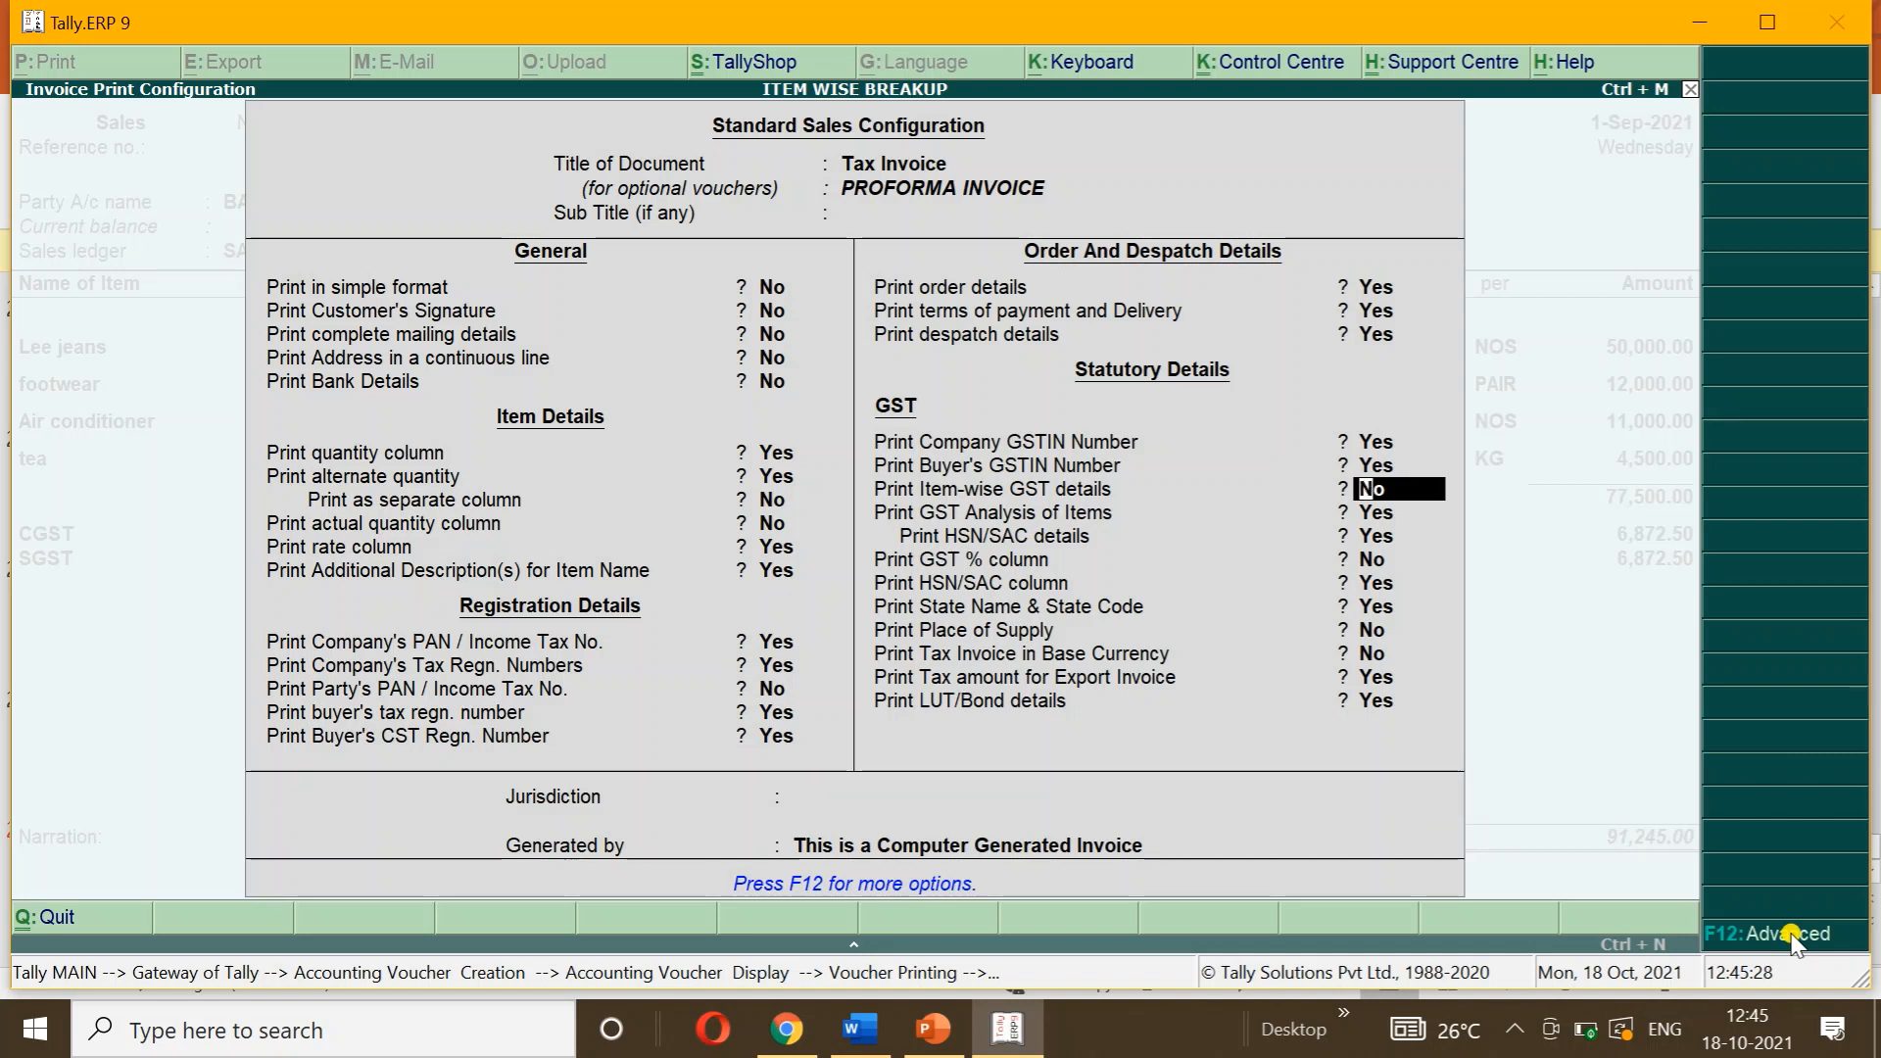
{"action": "type", "text": "y"}
{"action": "key", "text": "Return"}
{"action": "key", "text": "ctrl+a"}
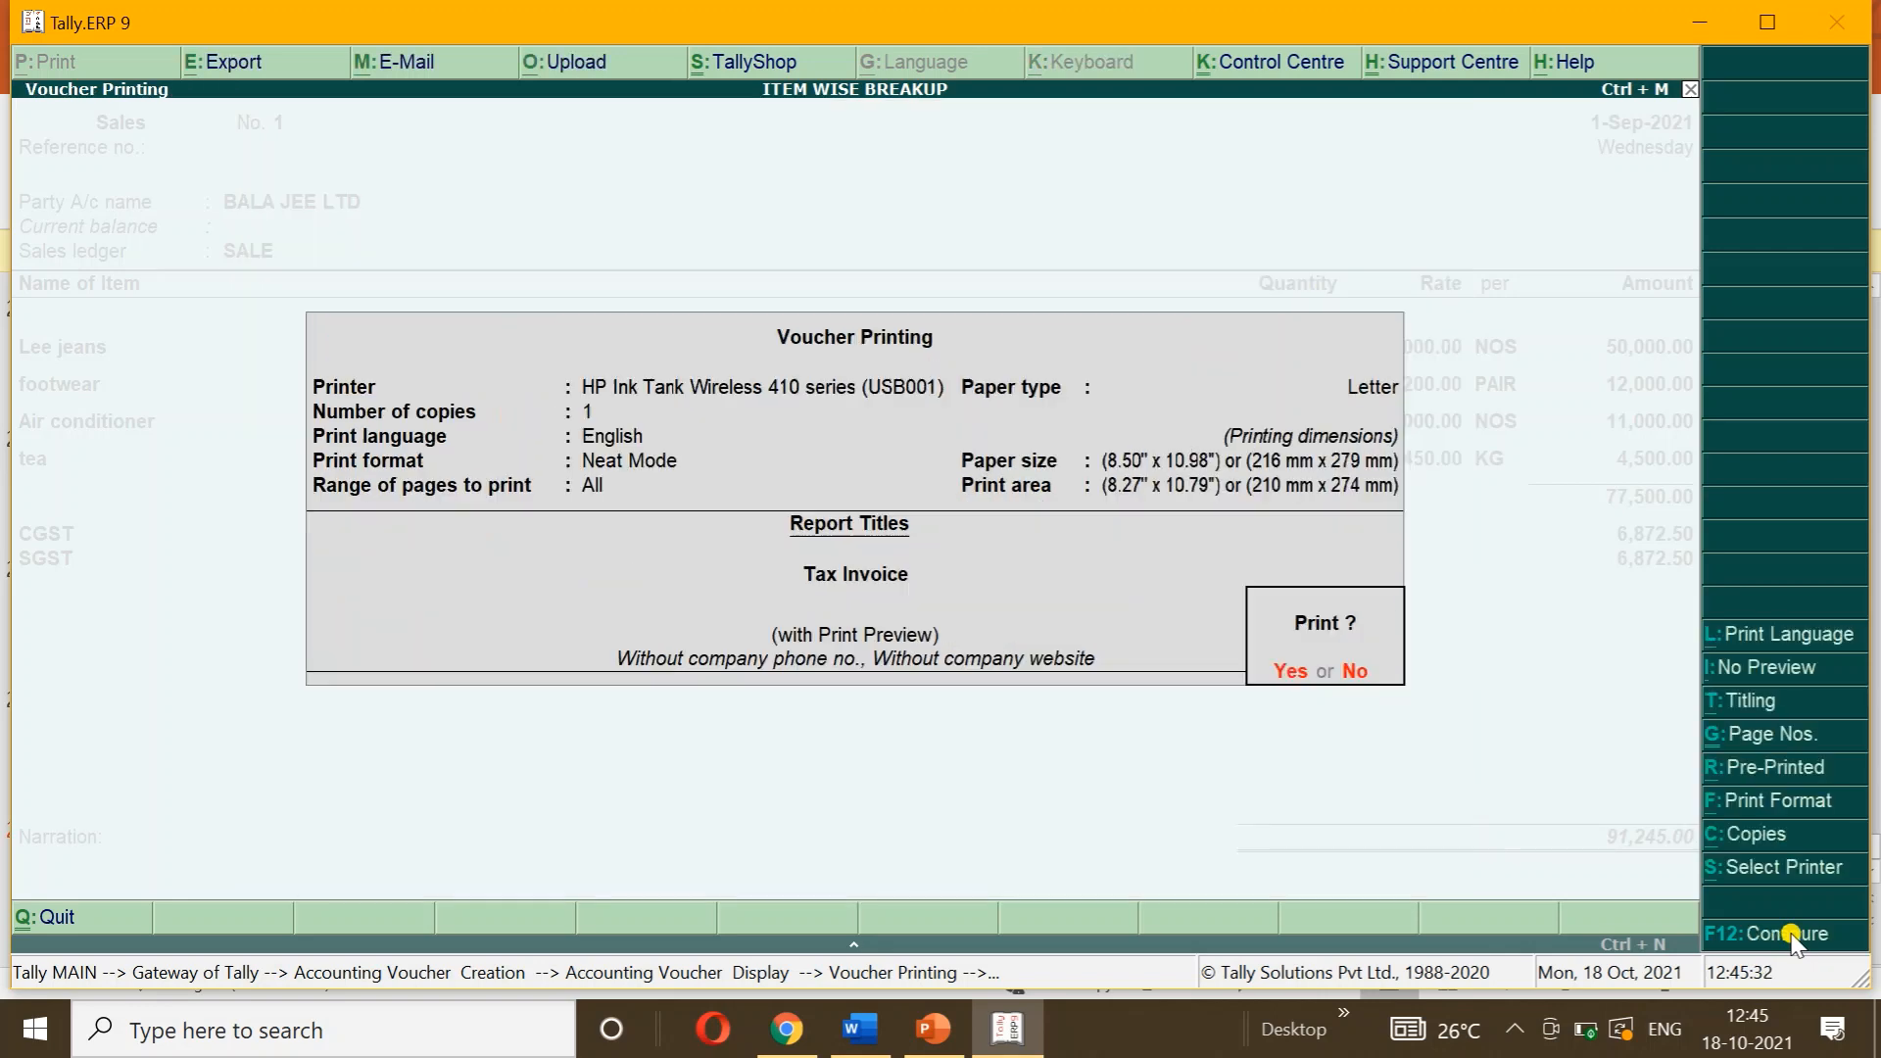
Step: Preview the reconfigured tax invoice and examine the item-wise taxable value, central tax, state tax and total amount columns
{"action": "key", "text": "Return"}
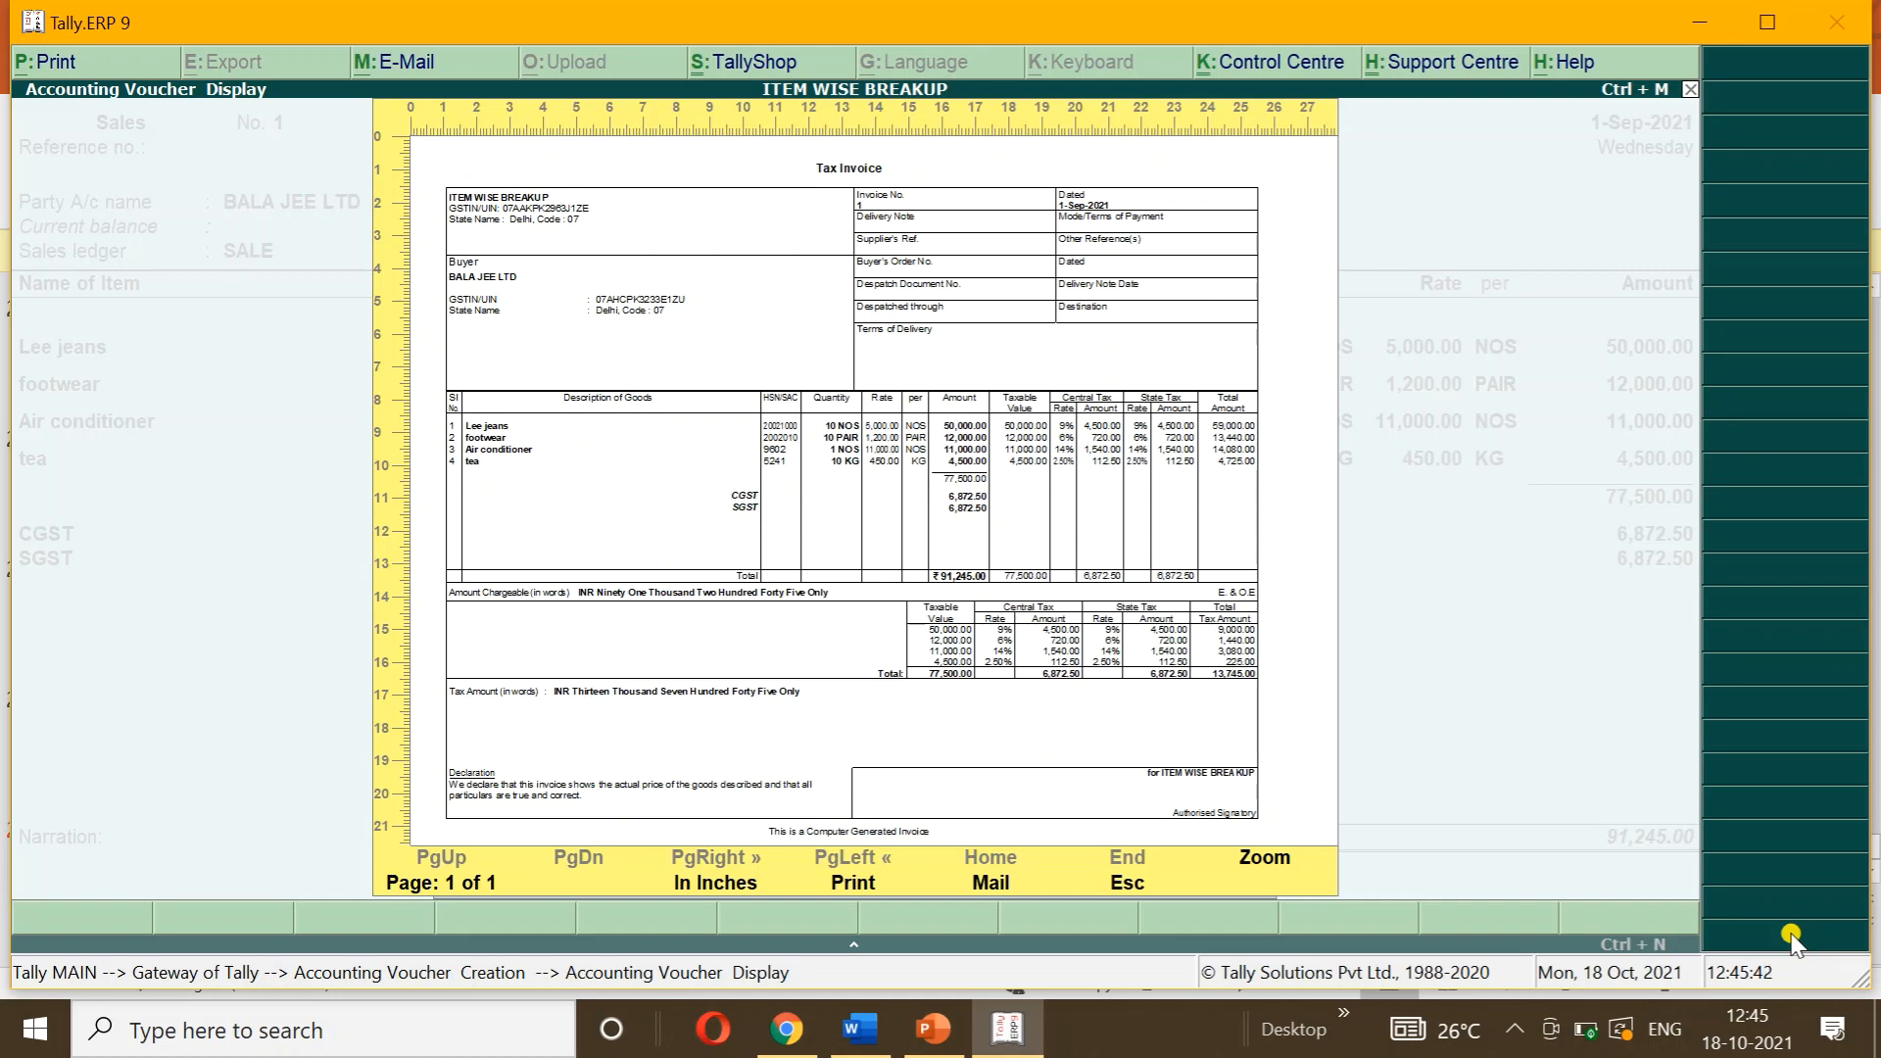
{"action": "key", "text": "alt+z"}
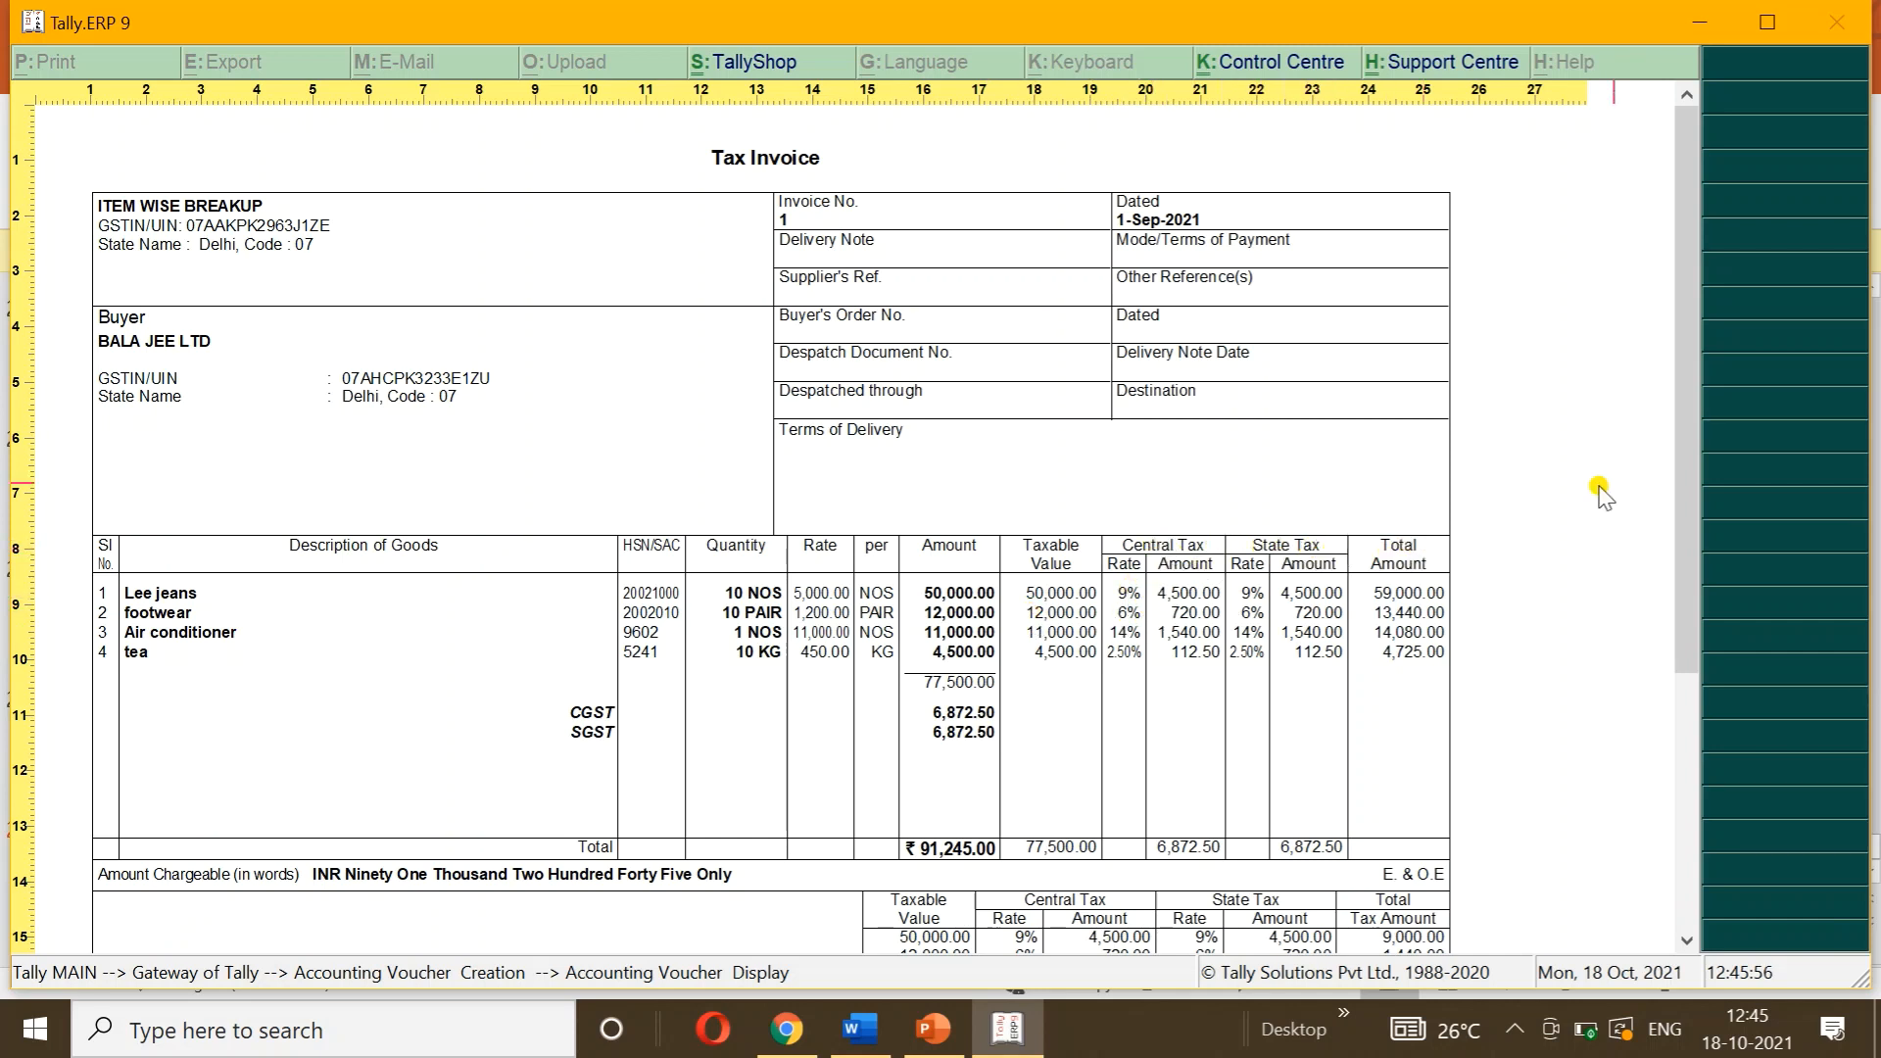
{"action": "mouse_move", "coordinate": [1691, 468]}
{"action": "left_mouse_down"}
{"action": "mouse_move", "coordinate": [1701, 593]}
{"action": "mouse_move", "coordinate": [1676, 436]}
{"action": "left_mouse_up"}
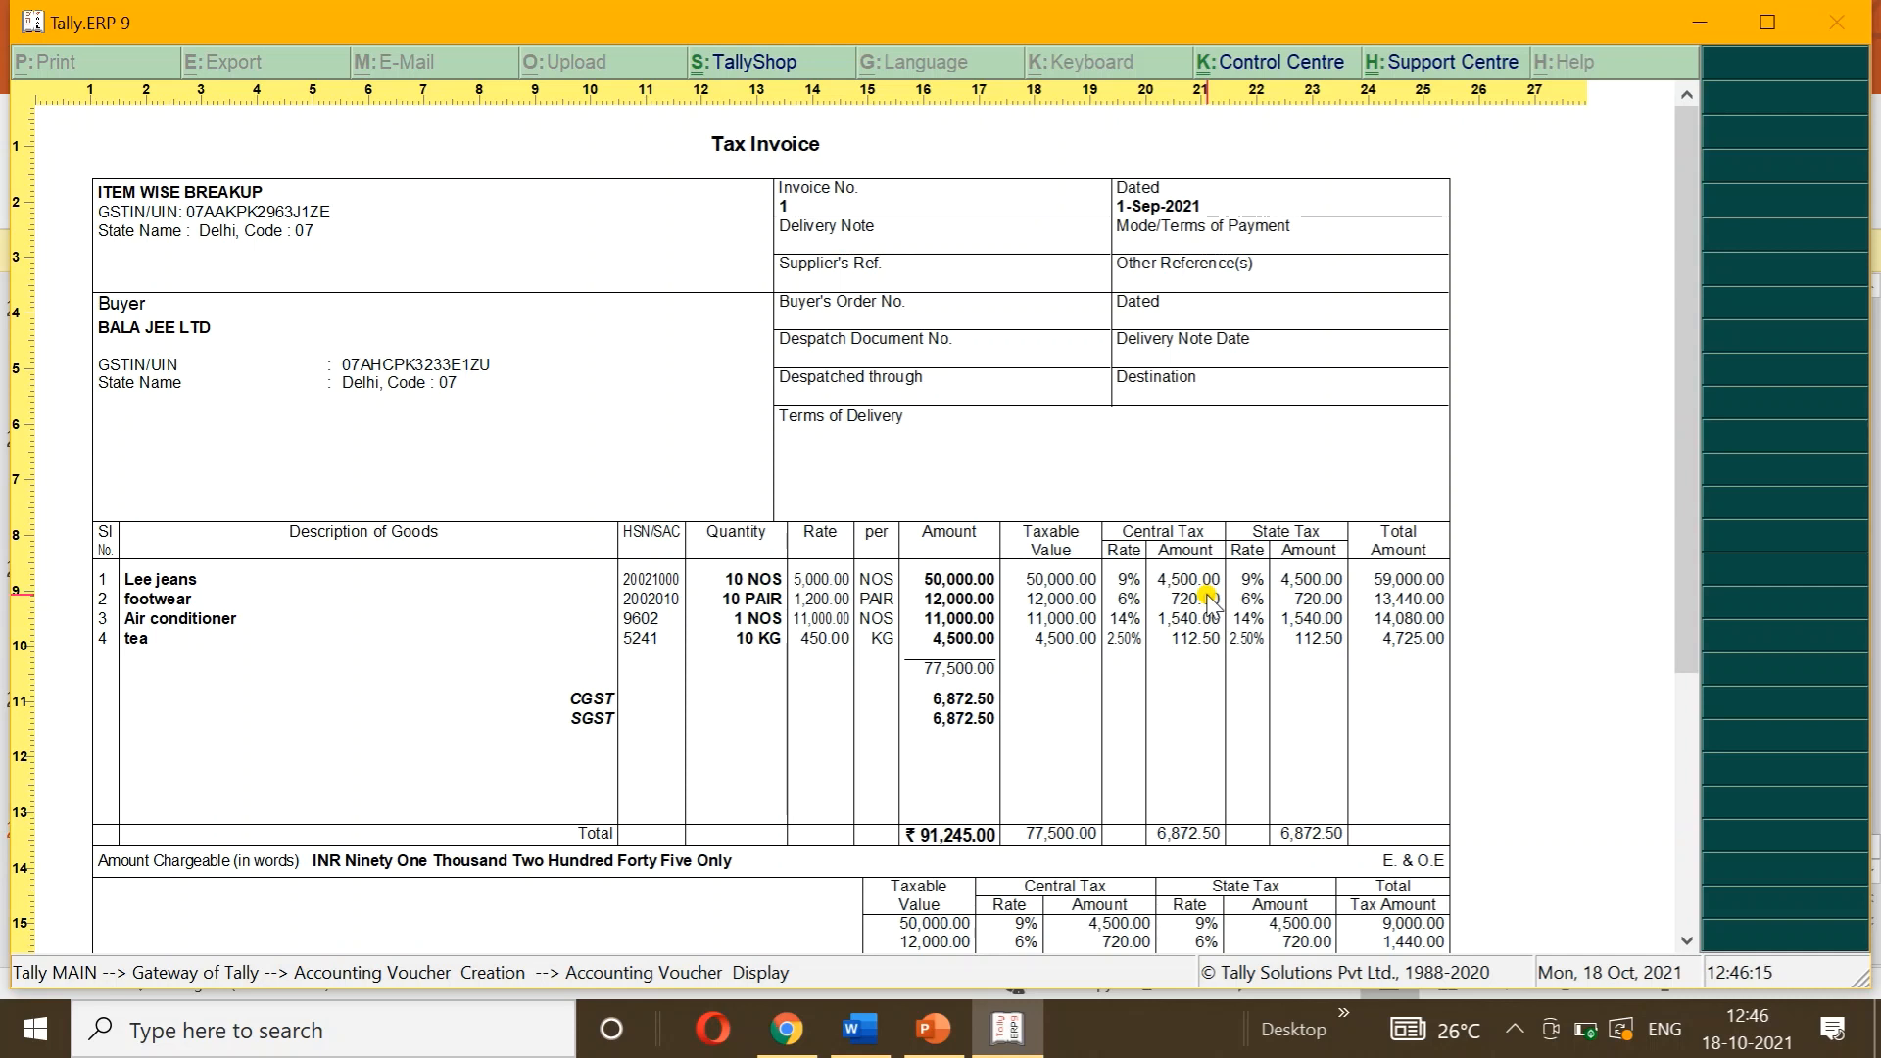
{"action": "left_click_drag", "start_coordinate": [1684, 466], "coordinate": [1695, 637]}
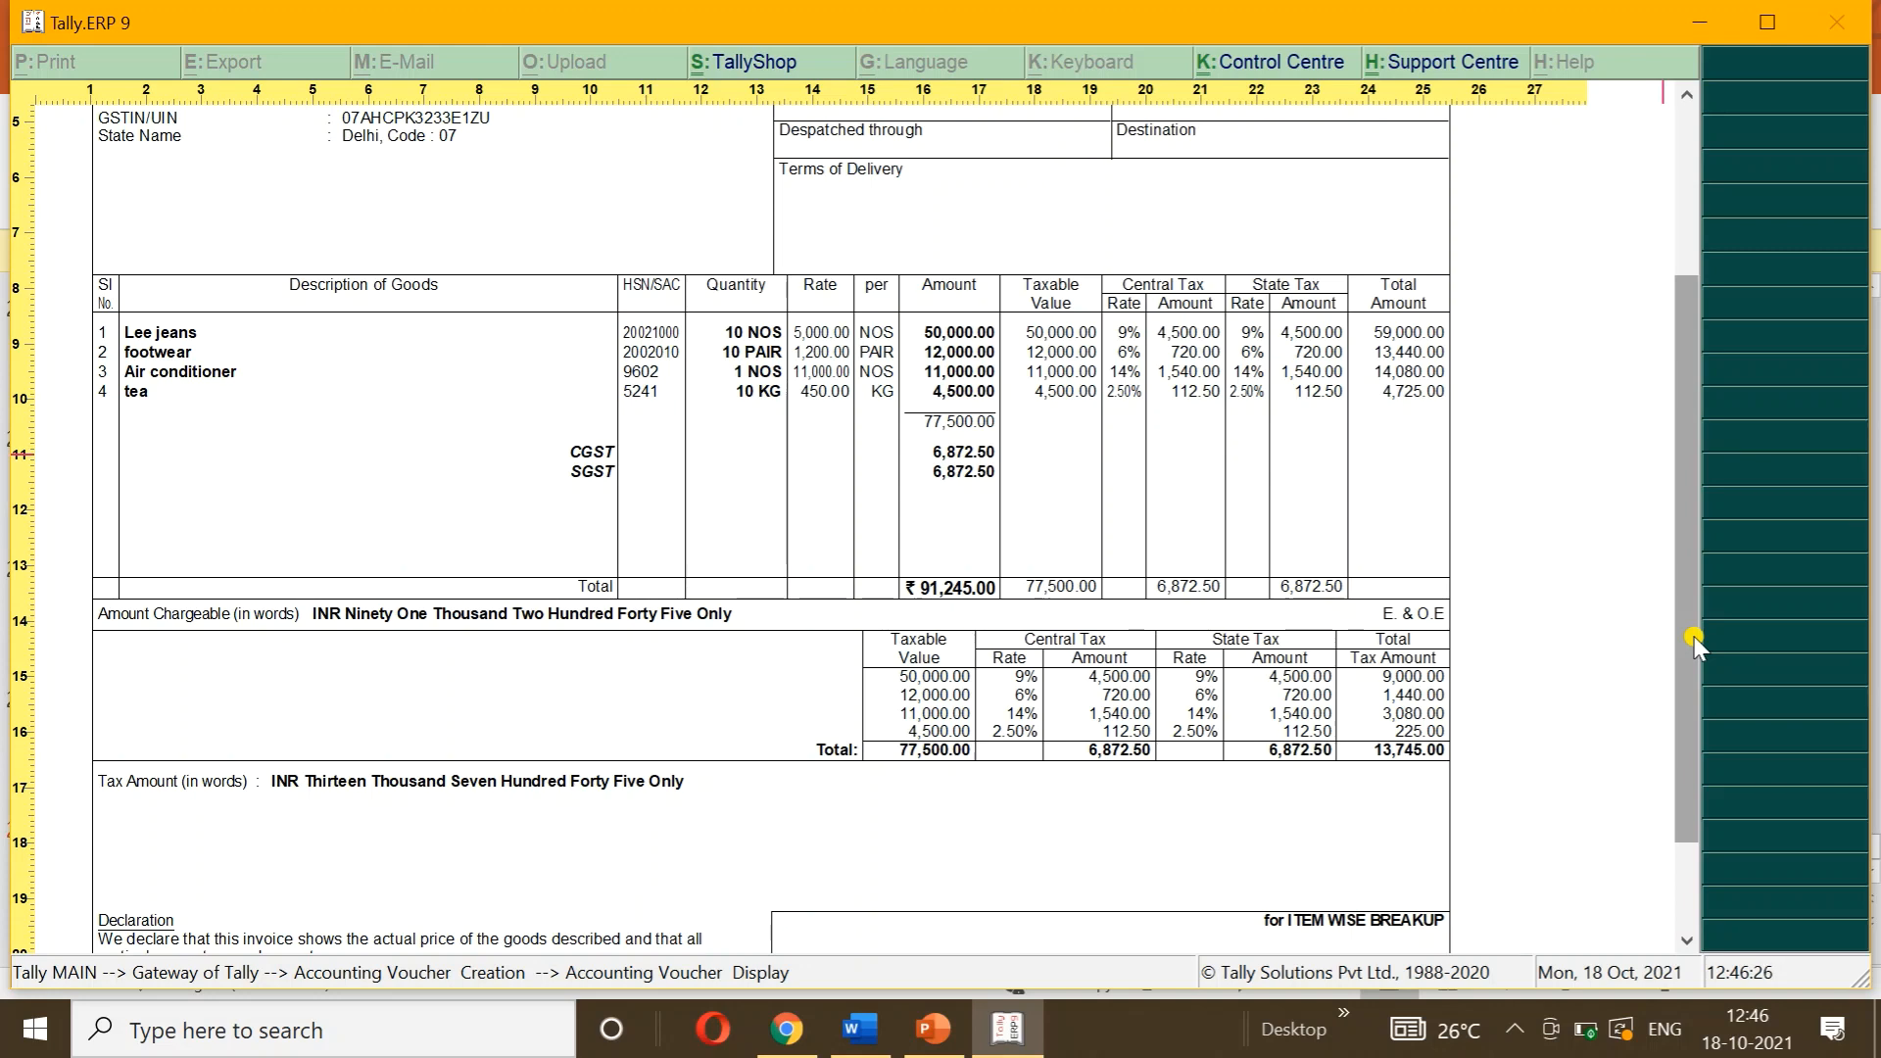
{"action": "key", "text": "alt+z"}
{"action": "key", "text": "Escape"}
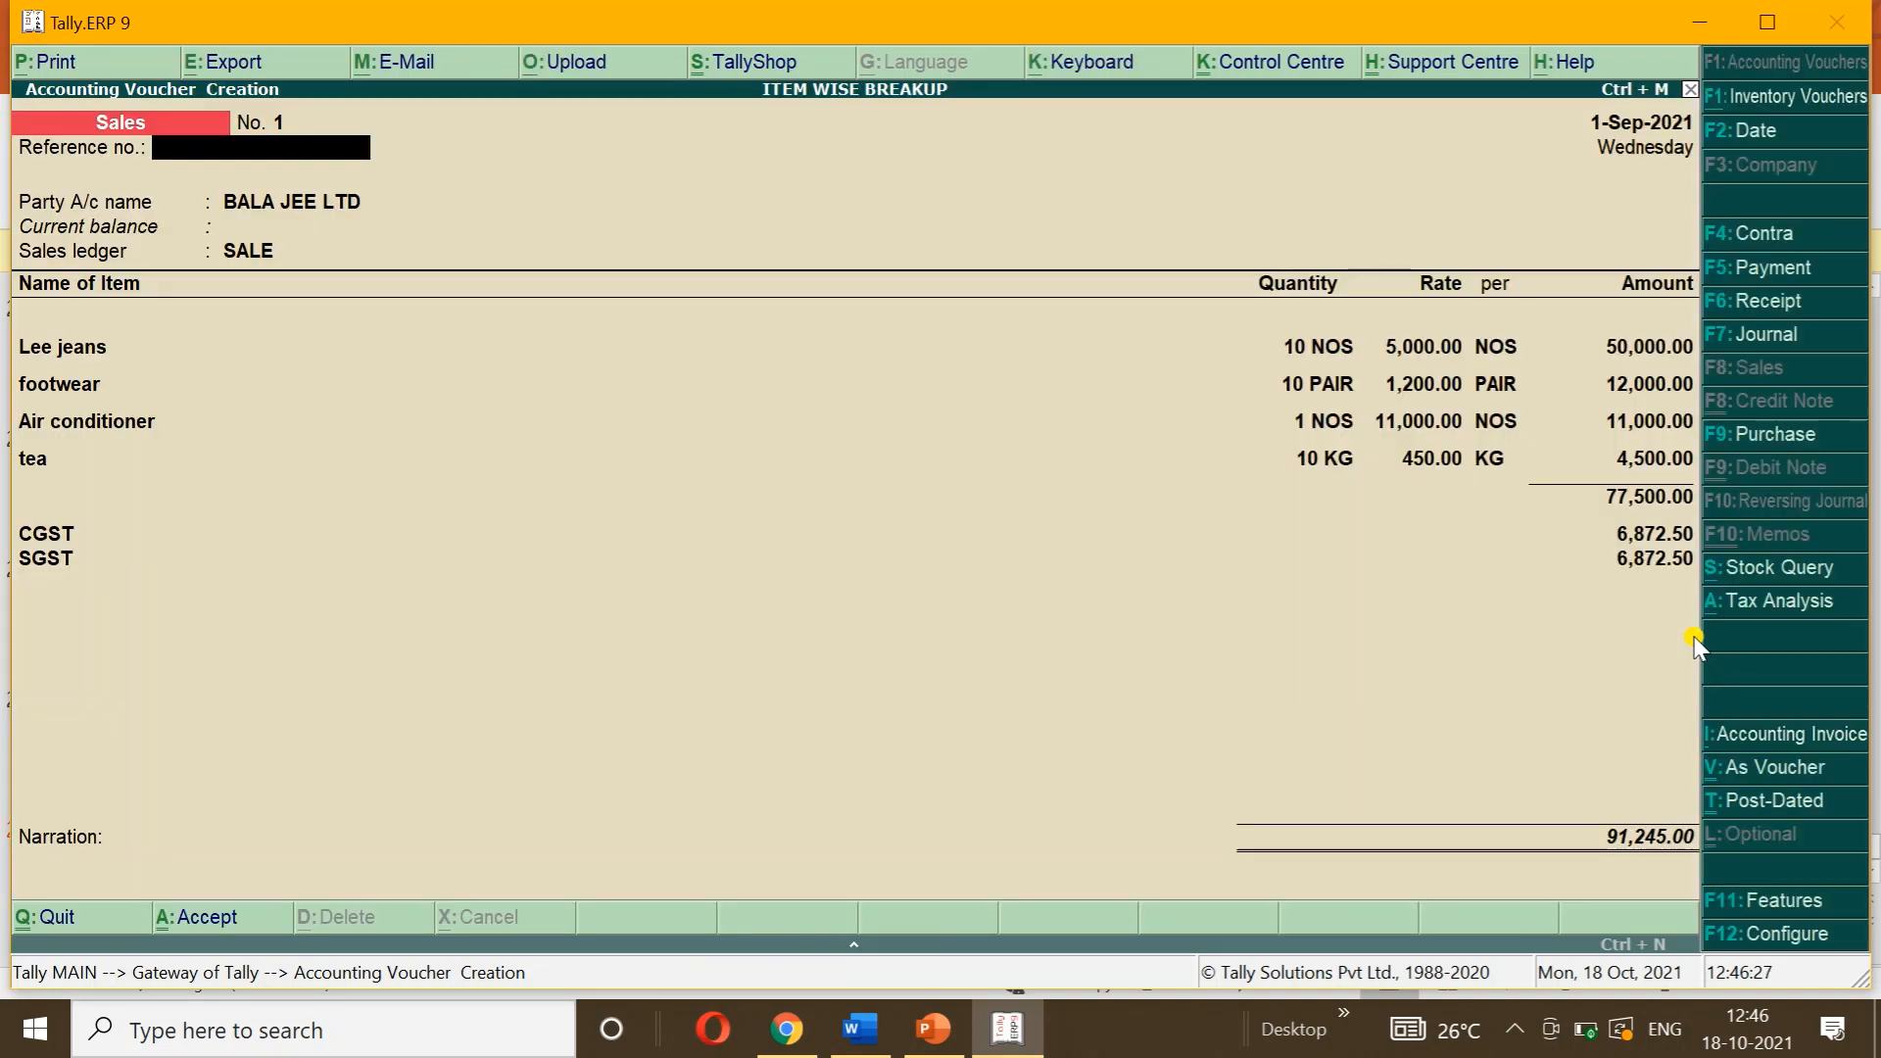
Step: Save the sales voucher, return to the Gateway of Tally and check the company's Balance Sheet
{"action": "key", "text": "Return"}
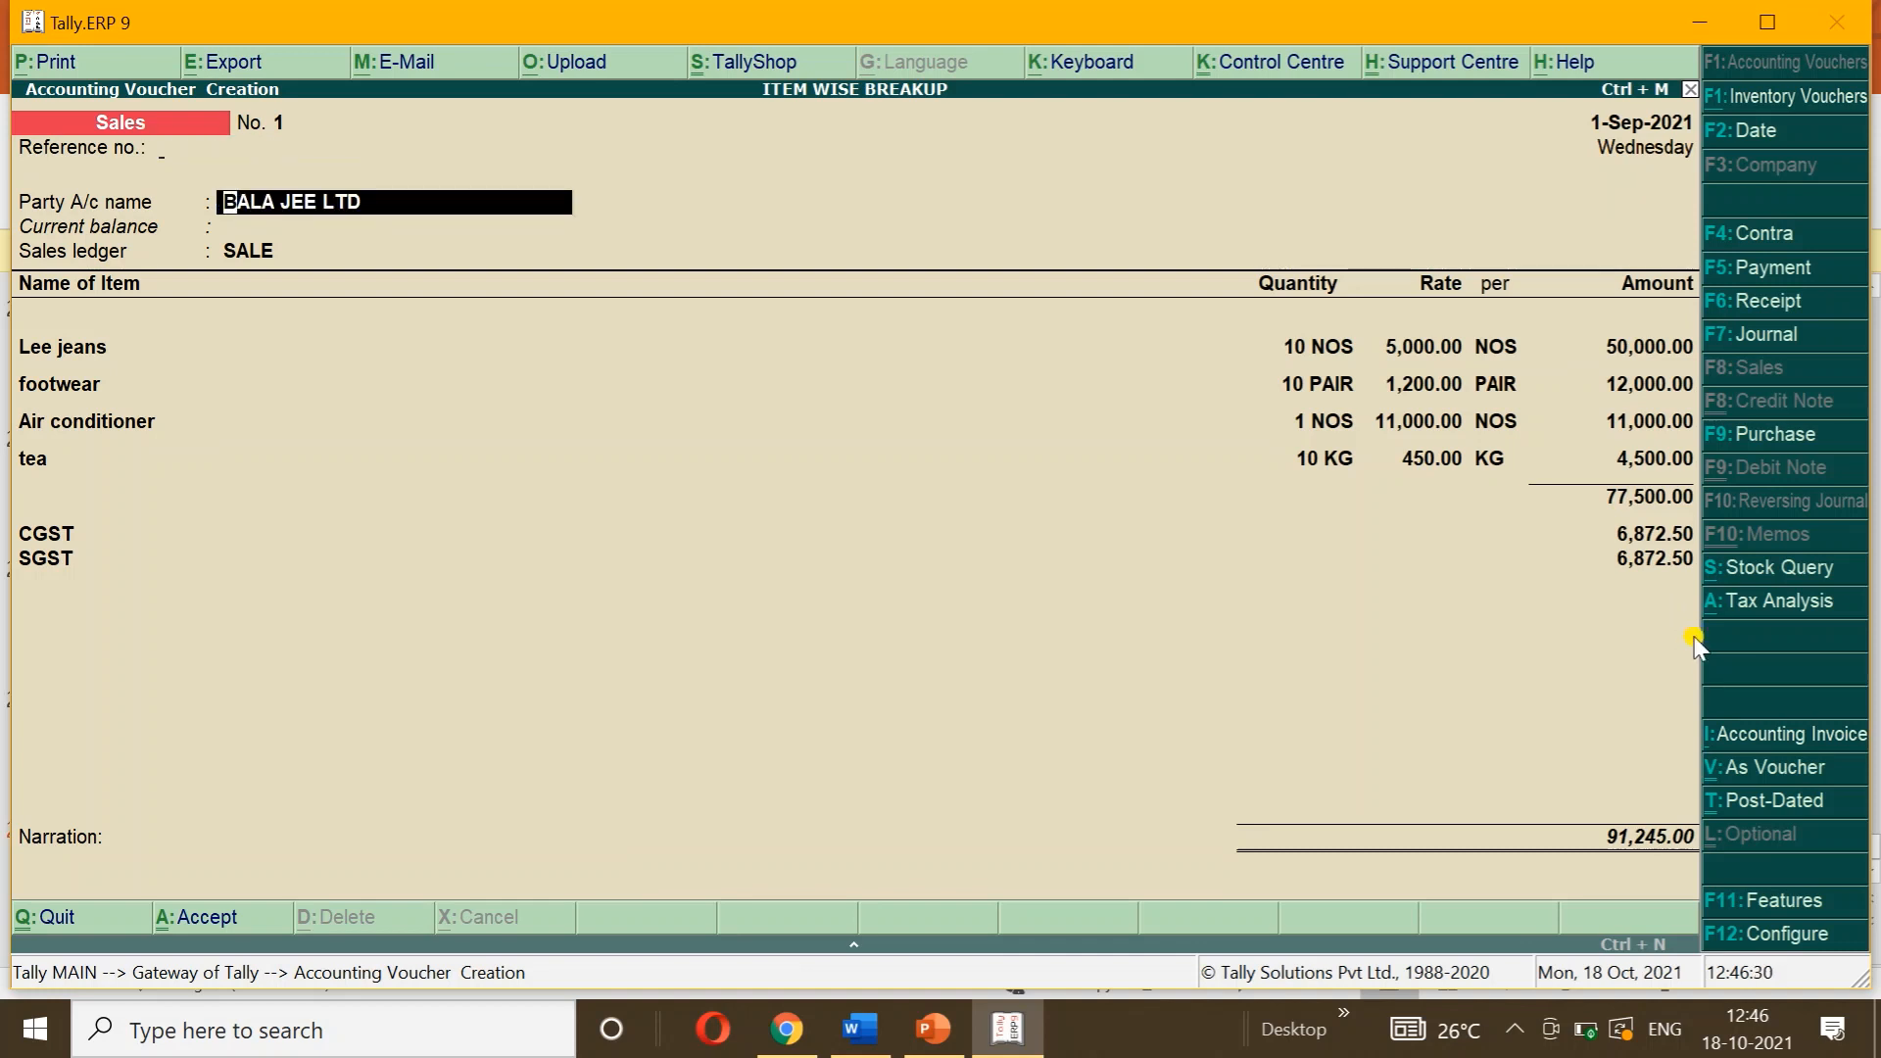
{"action": "key", "text": "ctrl+a"}
{"action": "key", "text": "Escape"}
{"action": "key", "text": "y"}
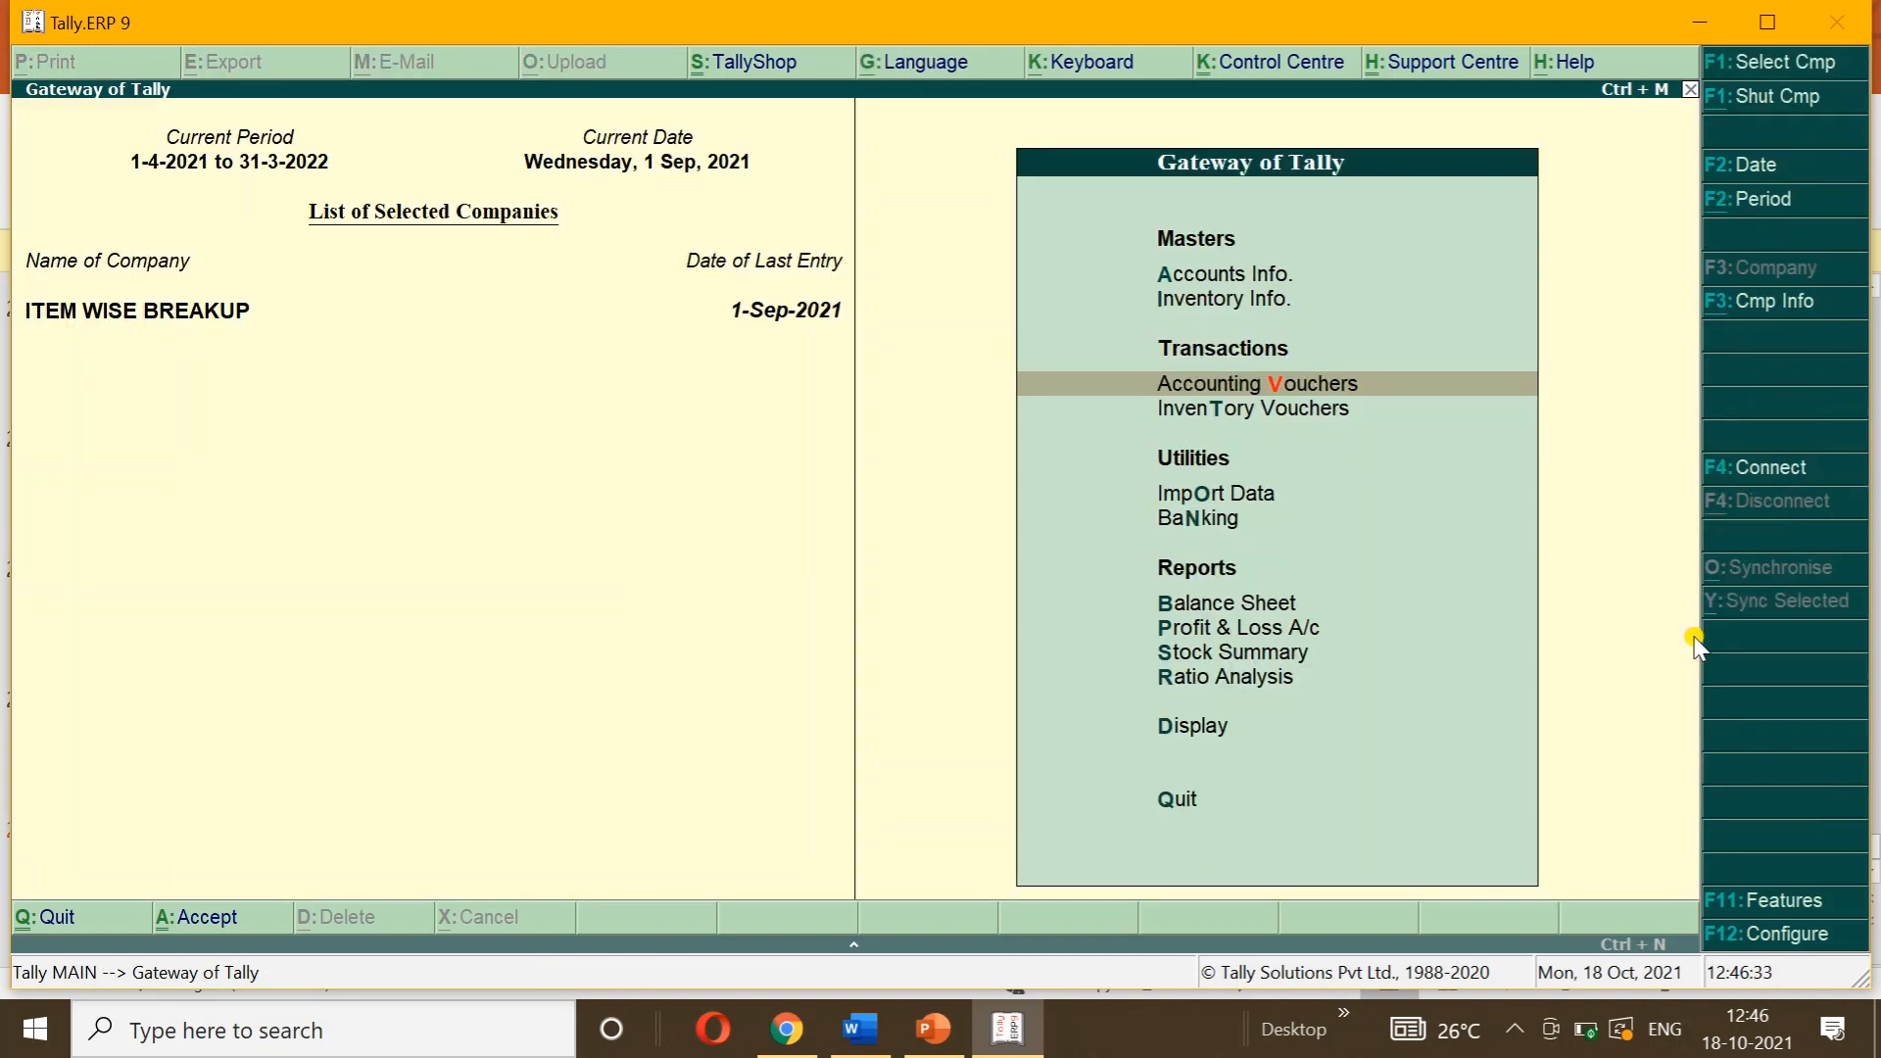
{"action": "key", "text": "b"}
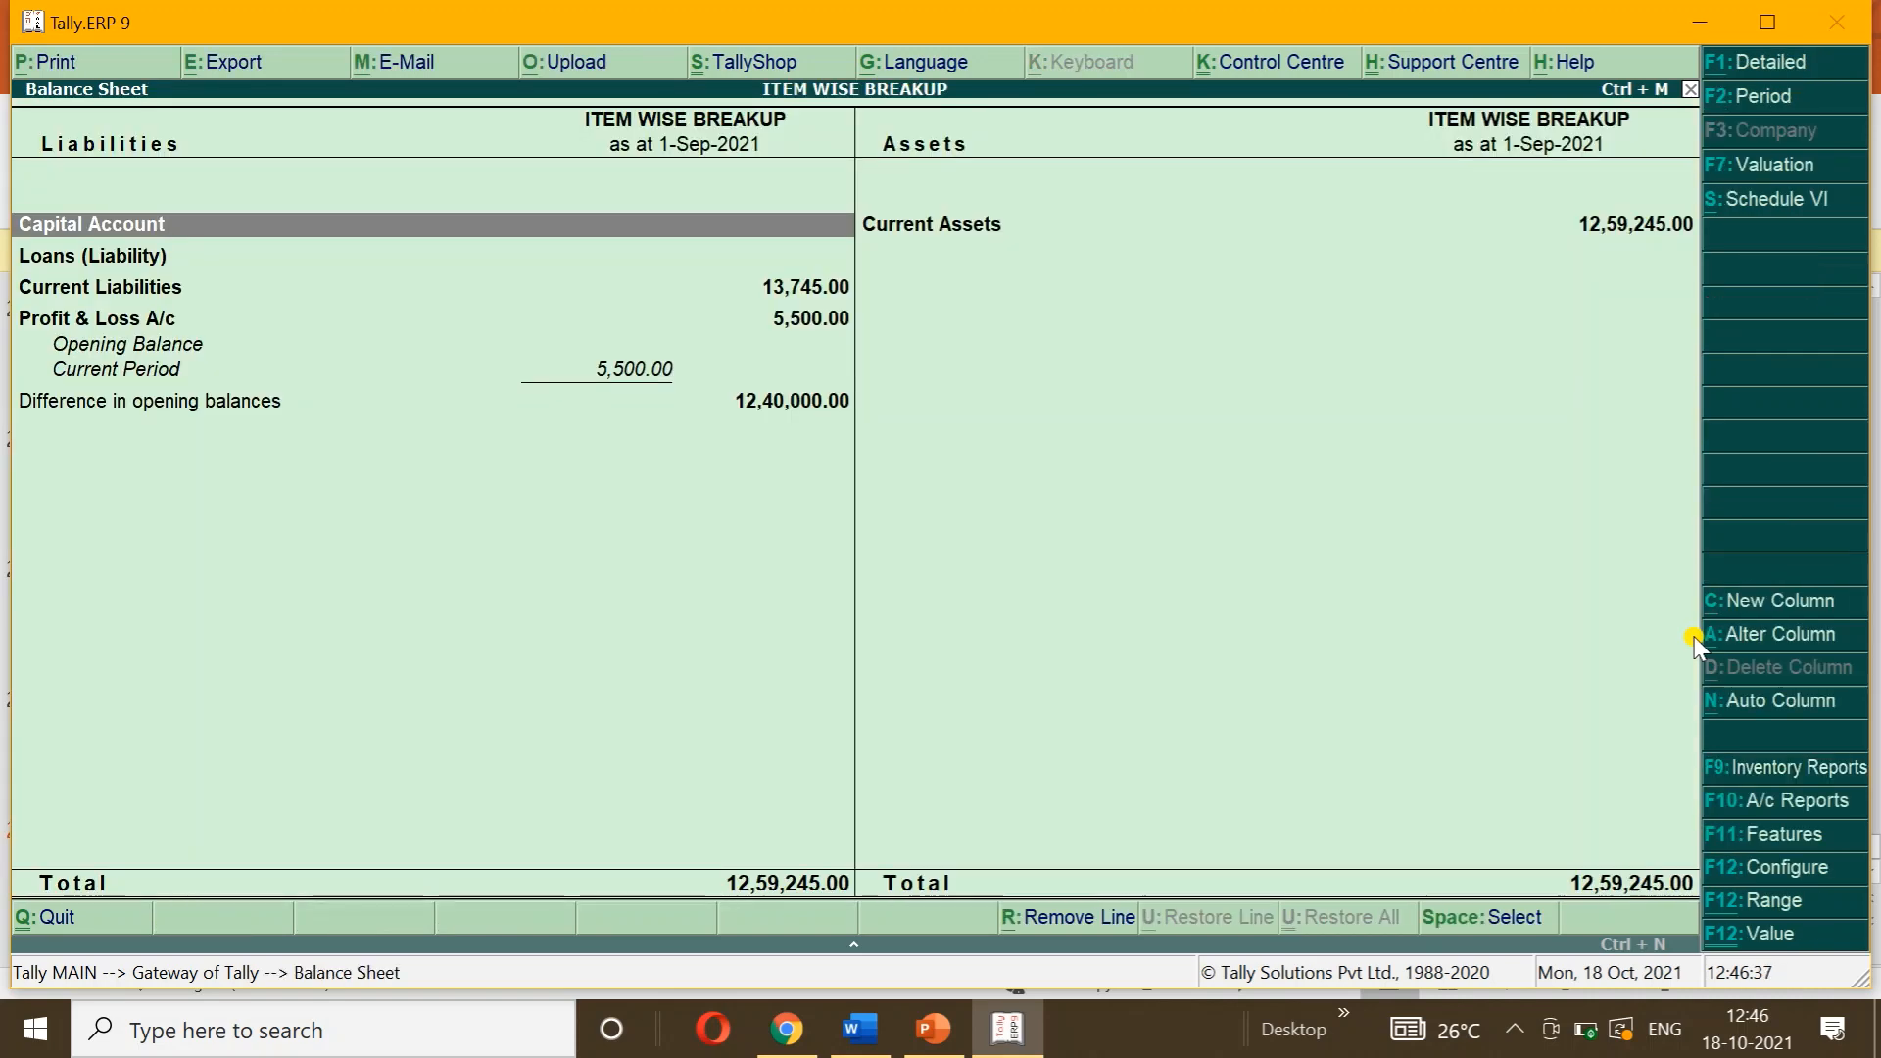
{"action": "key", "text": "Escape"}
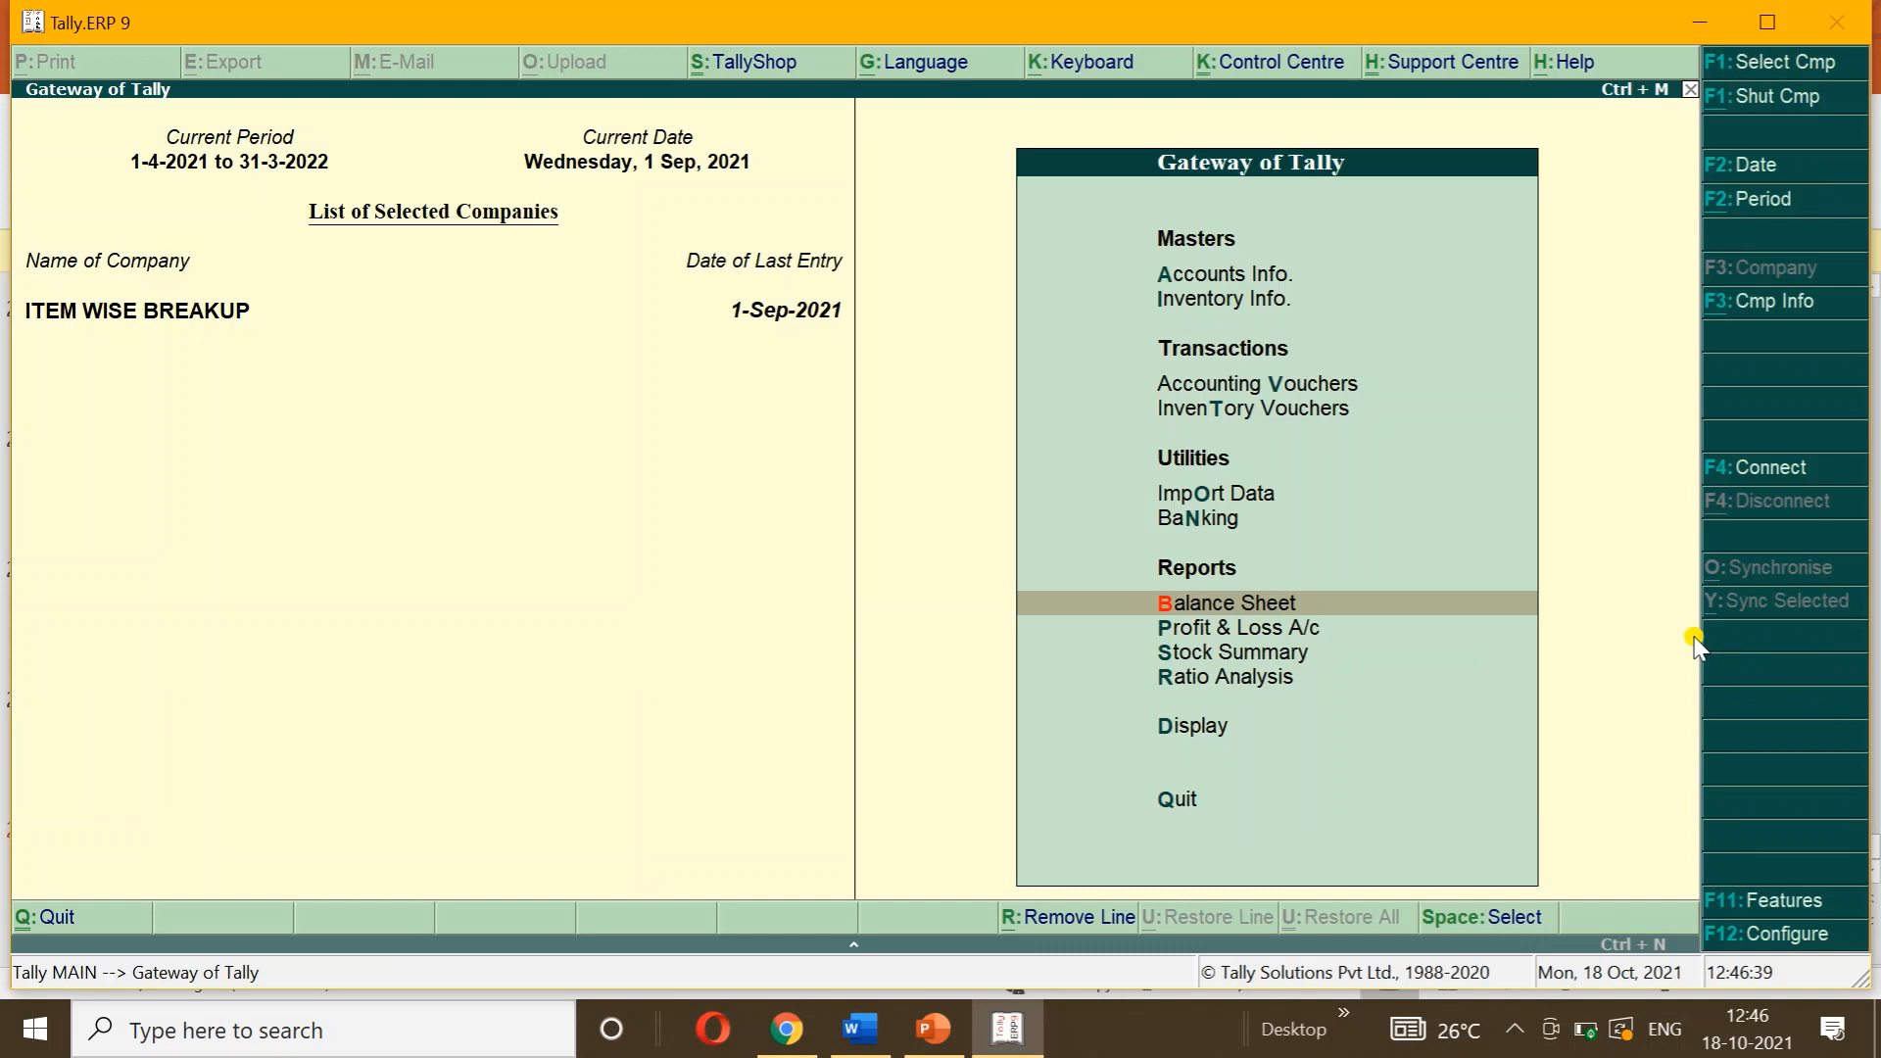
{"action": "key", "text": "Up"}
{"action": "key", "text": "Up"}
{"action": "key", "text": "Up"}
{"action": "key", "text": "Up"}
{"action": "key", "text": "Up"}
{"action": "key", "text": "Up"}
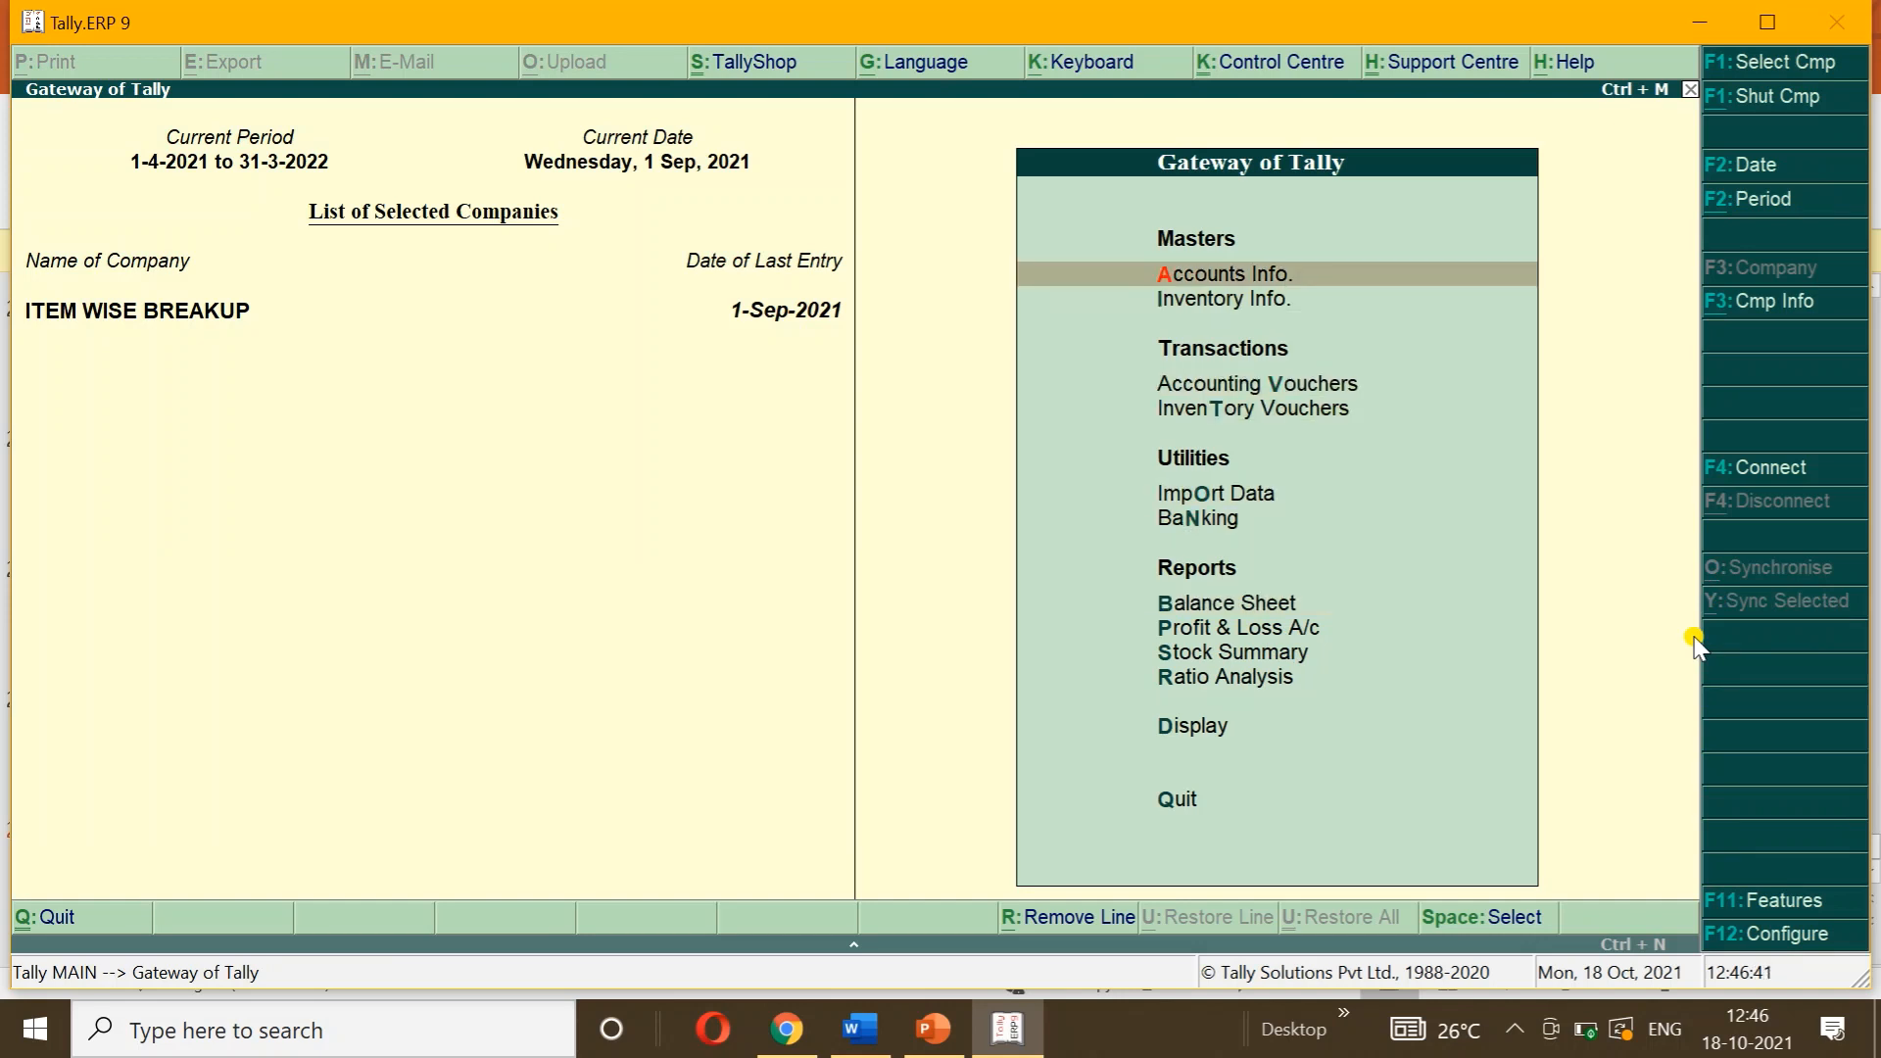
{"action": "key", "text": "Return"}
{"action": "key", "text": "Return"}
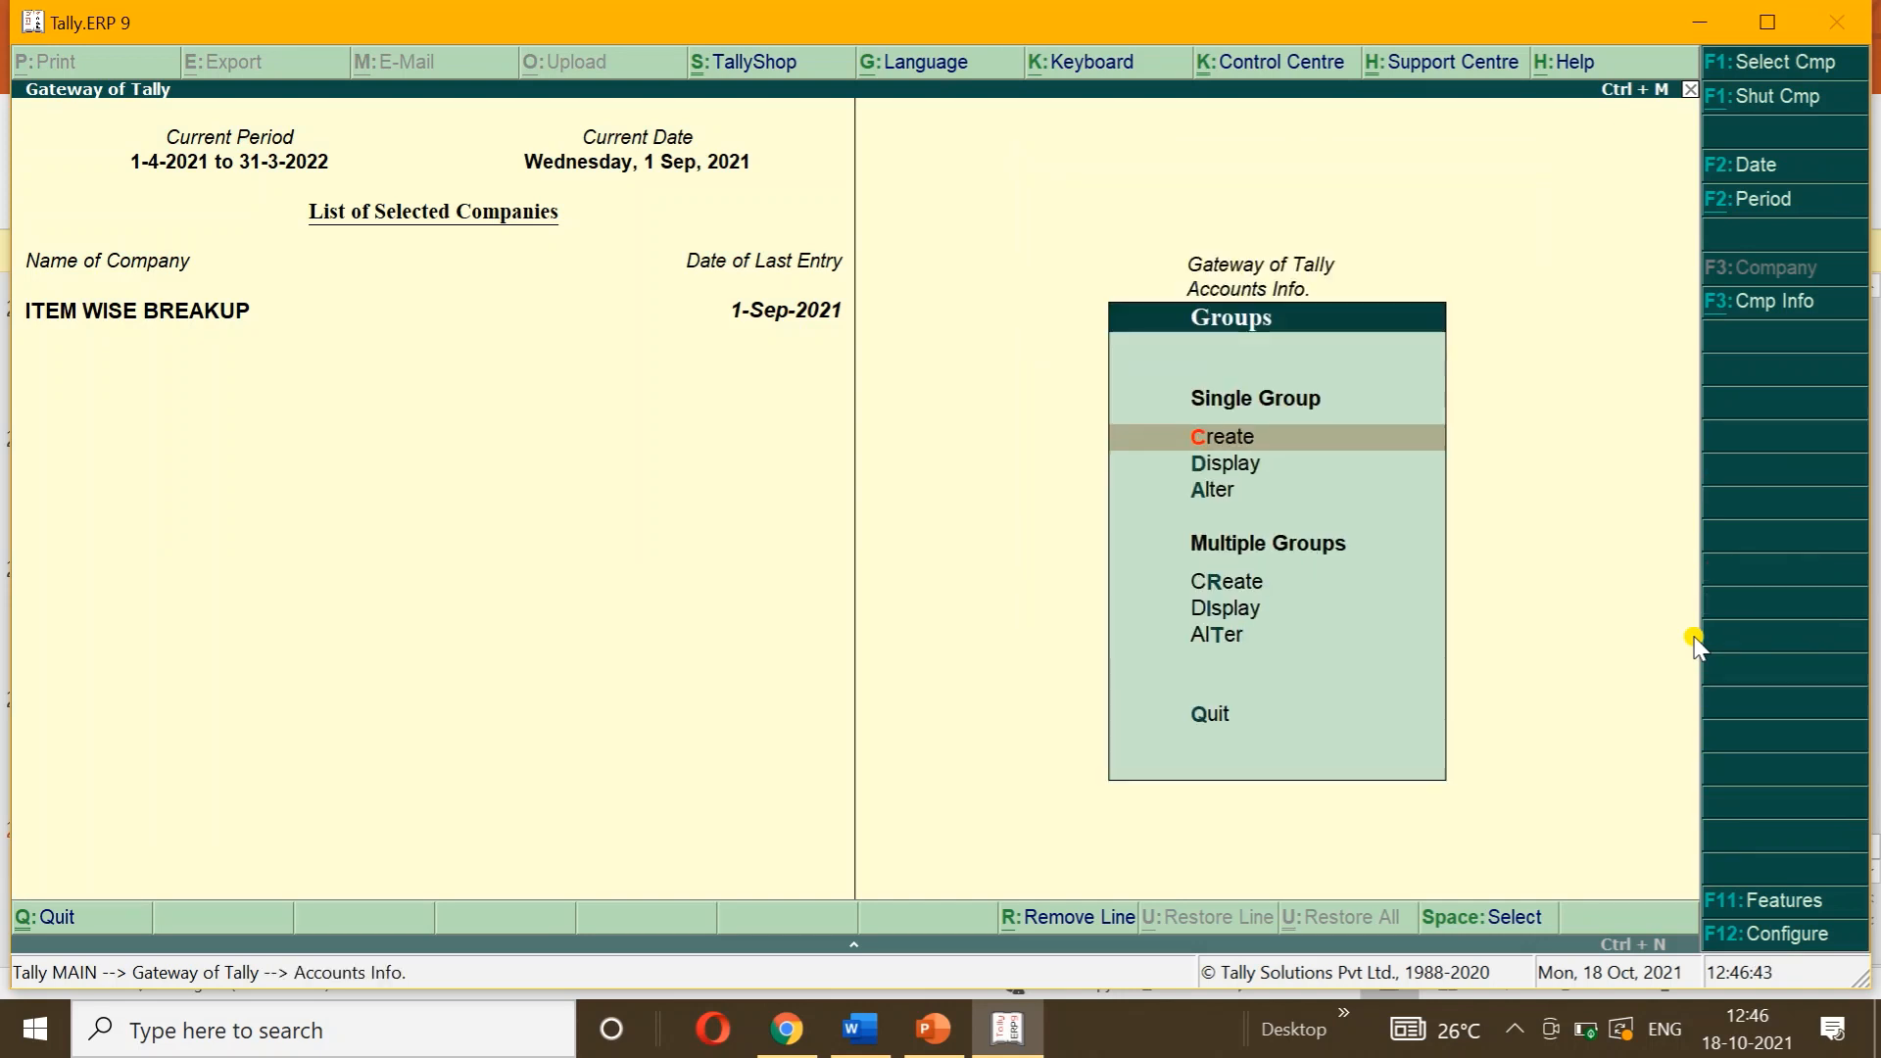
{"action": "key", "text": "Escape"}
{"action": "key", "text": "Down"}
{"action": "key", "text": "Return"}
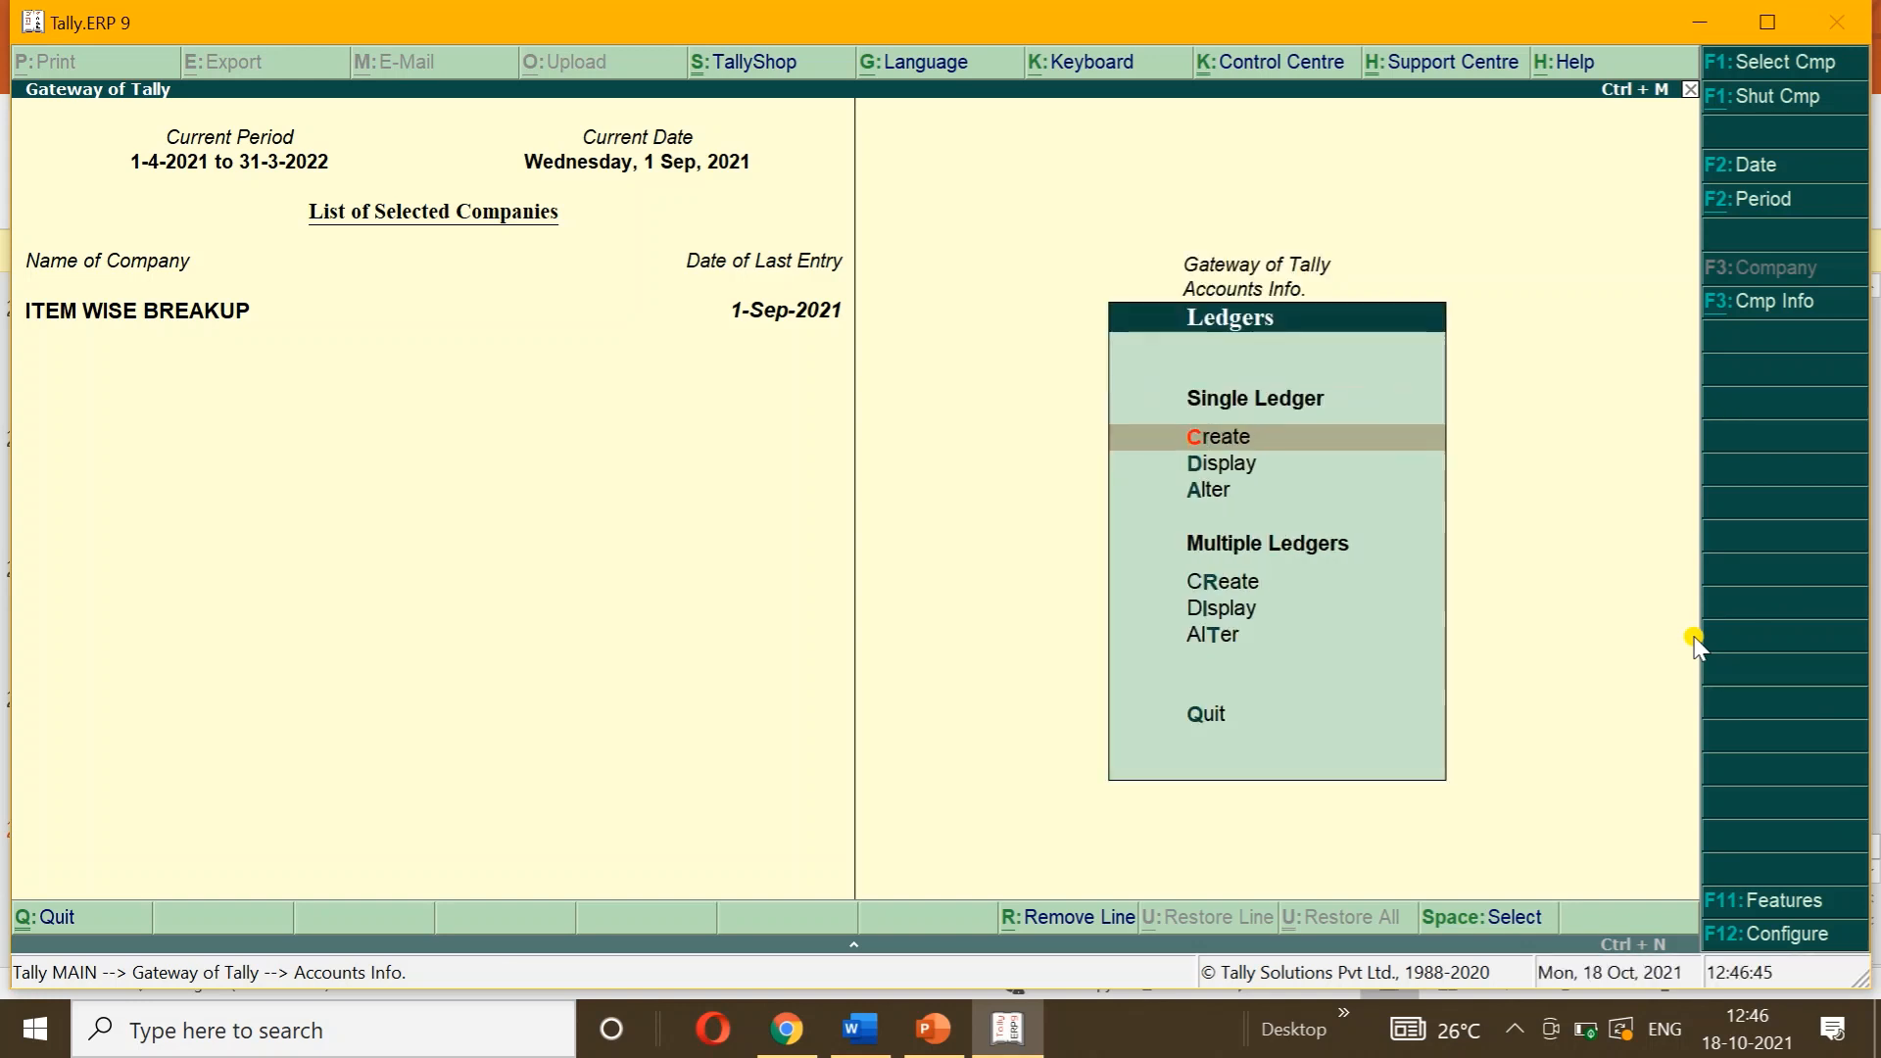
{"action": "key", "text": "Return"}
{"action": "type", "text": "CAP"}
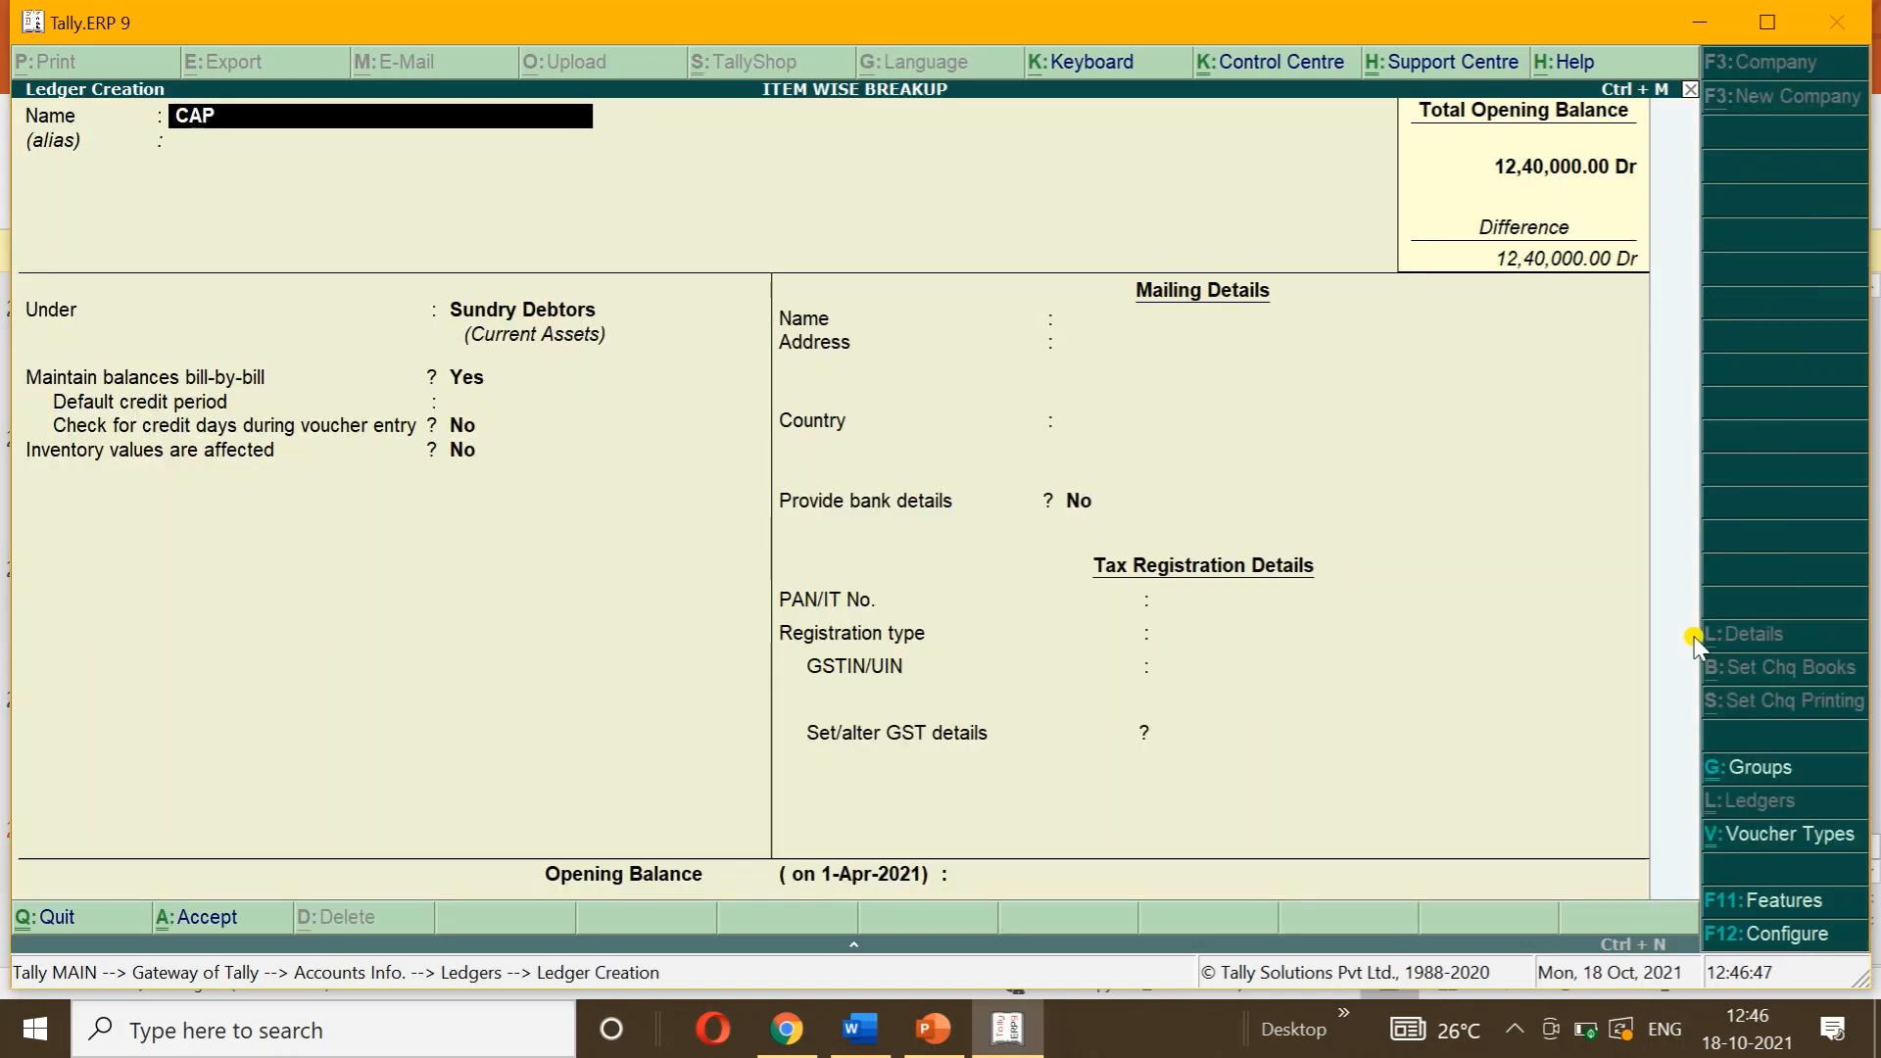
{"action": "type", "text": "ITAL"}
{"action": "key", "text": "Return"}
{"action": "type", "text": "CA"}
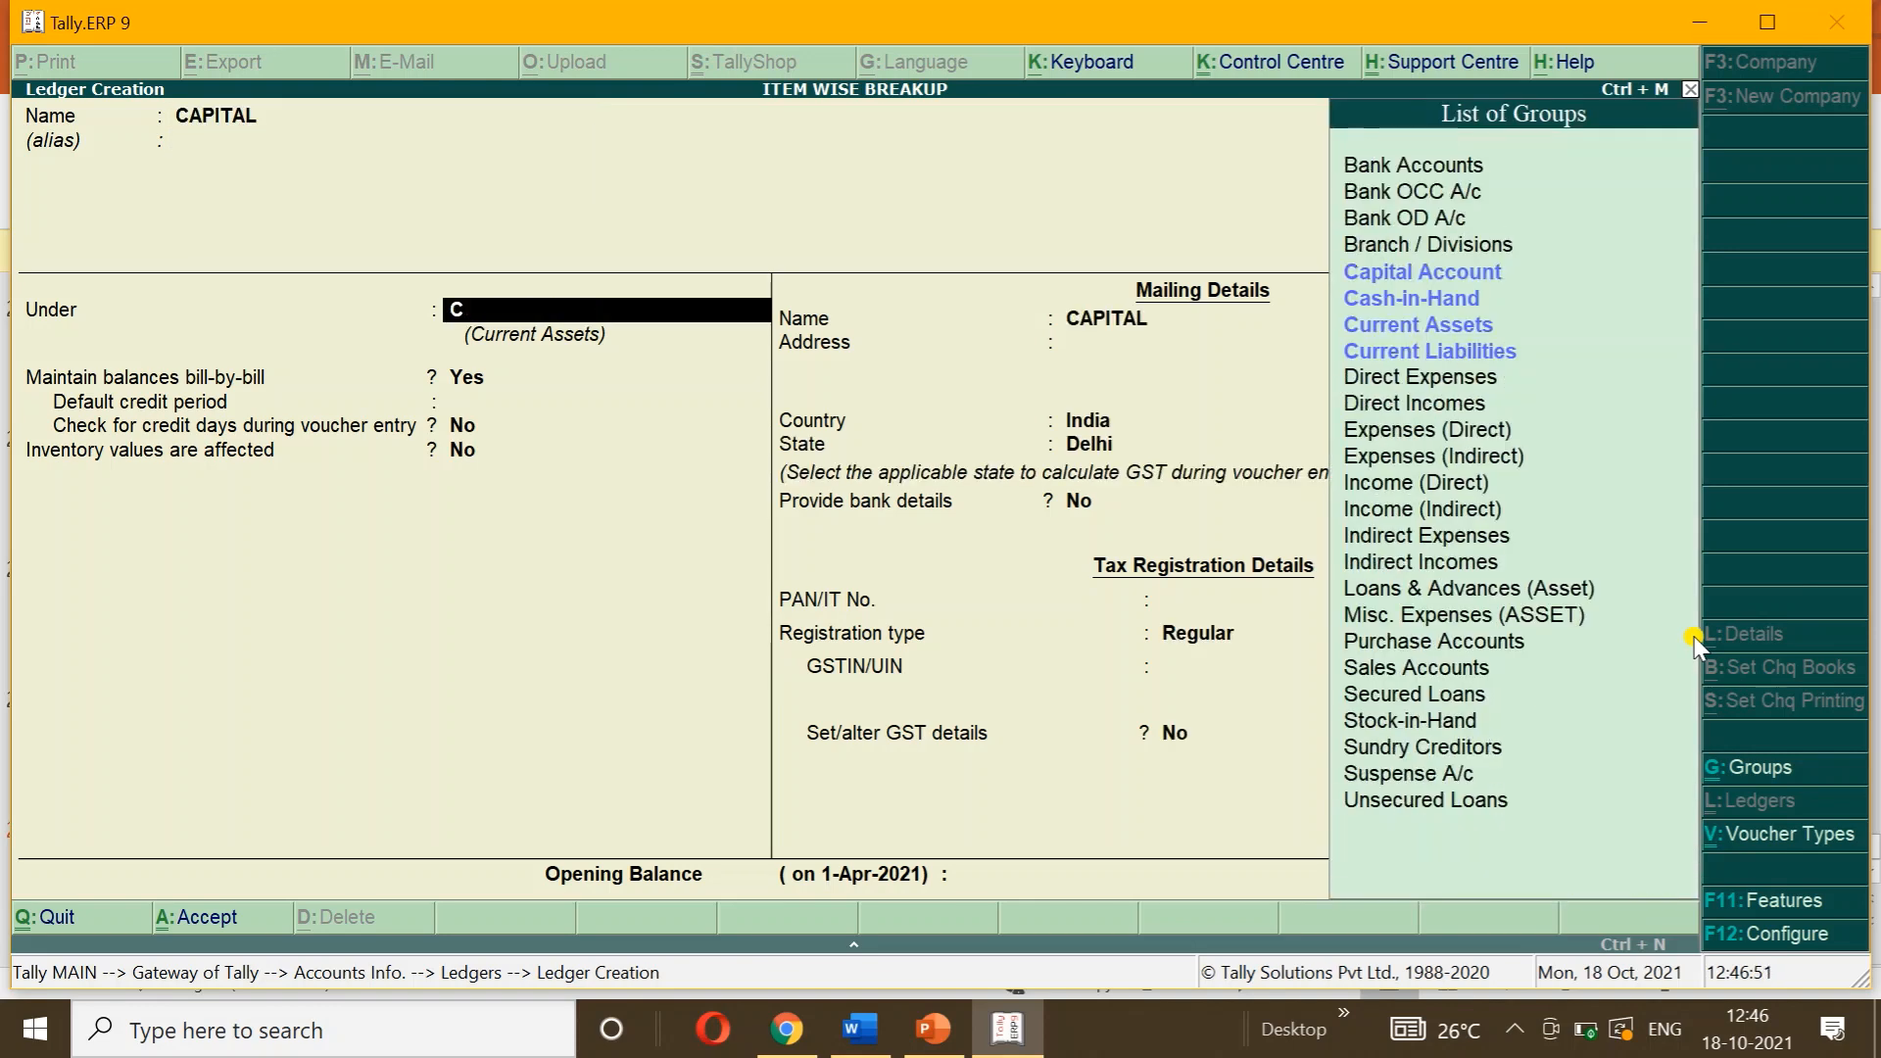
{"action": "key", "text": "Return"}
{"action": "key", "text": "Return"}
{"action": "key", "text": "Return"}
{"action": "key", "text": "Return"}
{"action": "key", "text": "Return"}
{"action": "key", "text": "Return"}
{"action": "key", "text": "Return"}
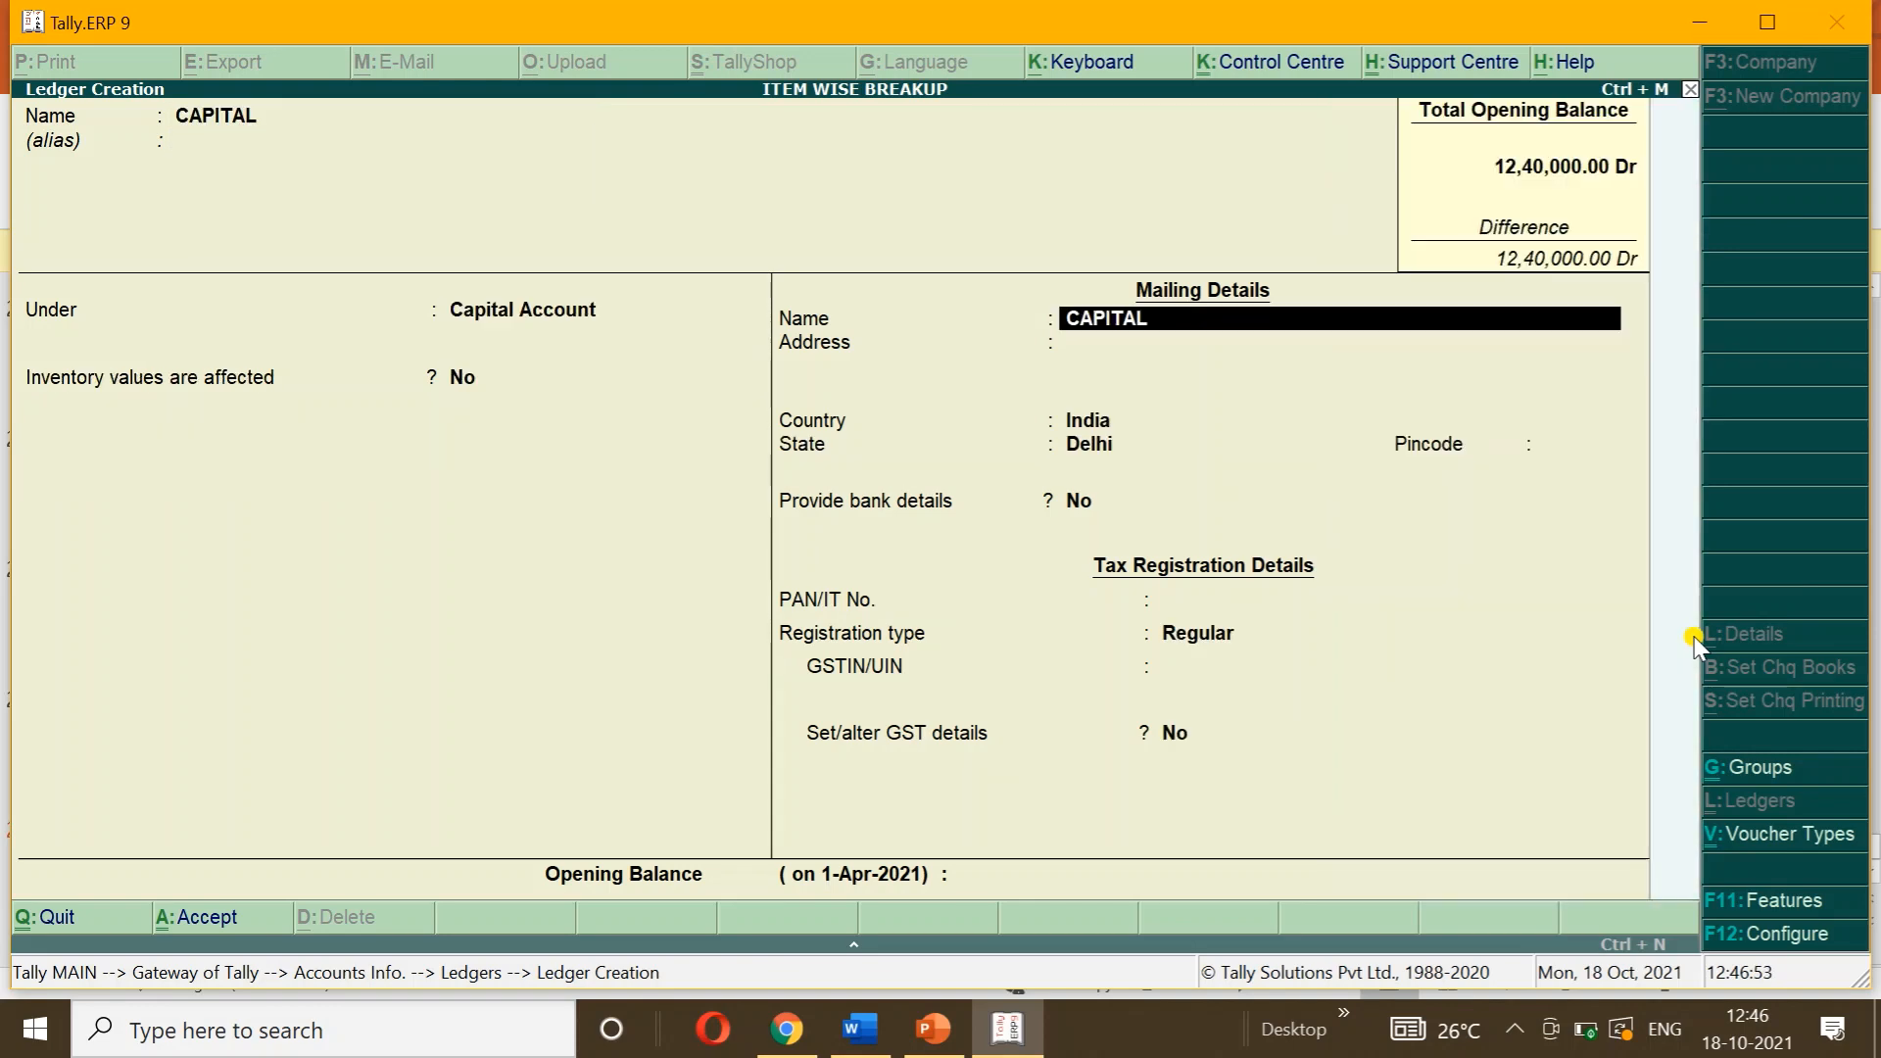
{"action": "key", "text": "Return"}
{"action": "key", "text": "Return"}
{"action": "key", "text": "Return"}
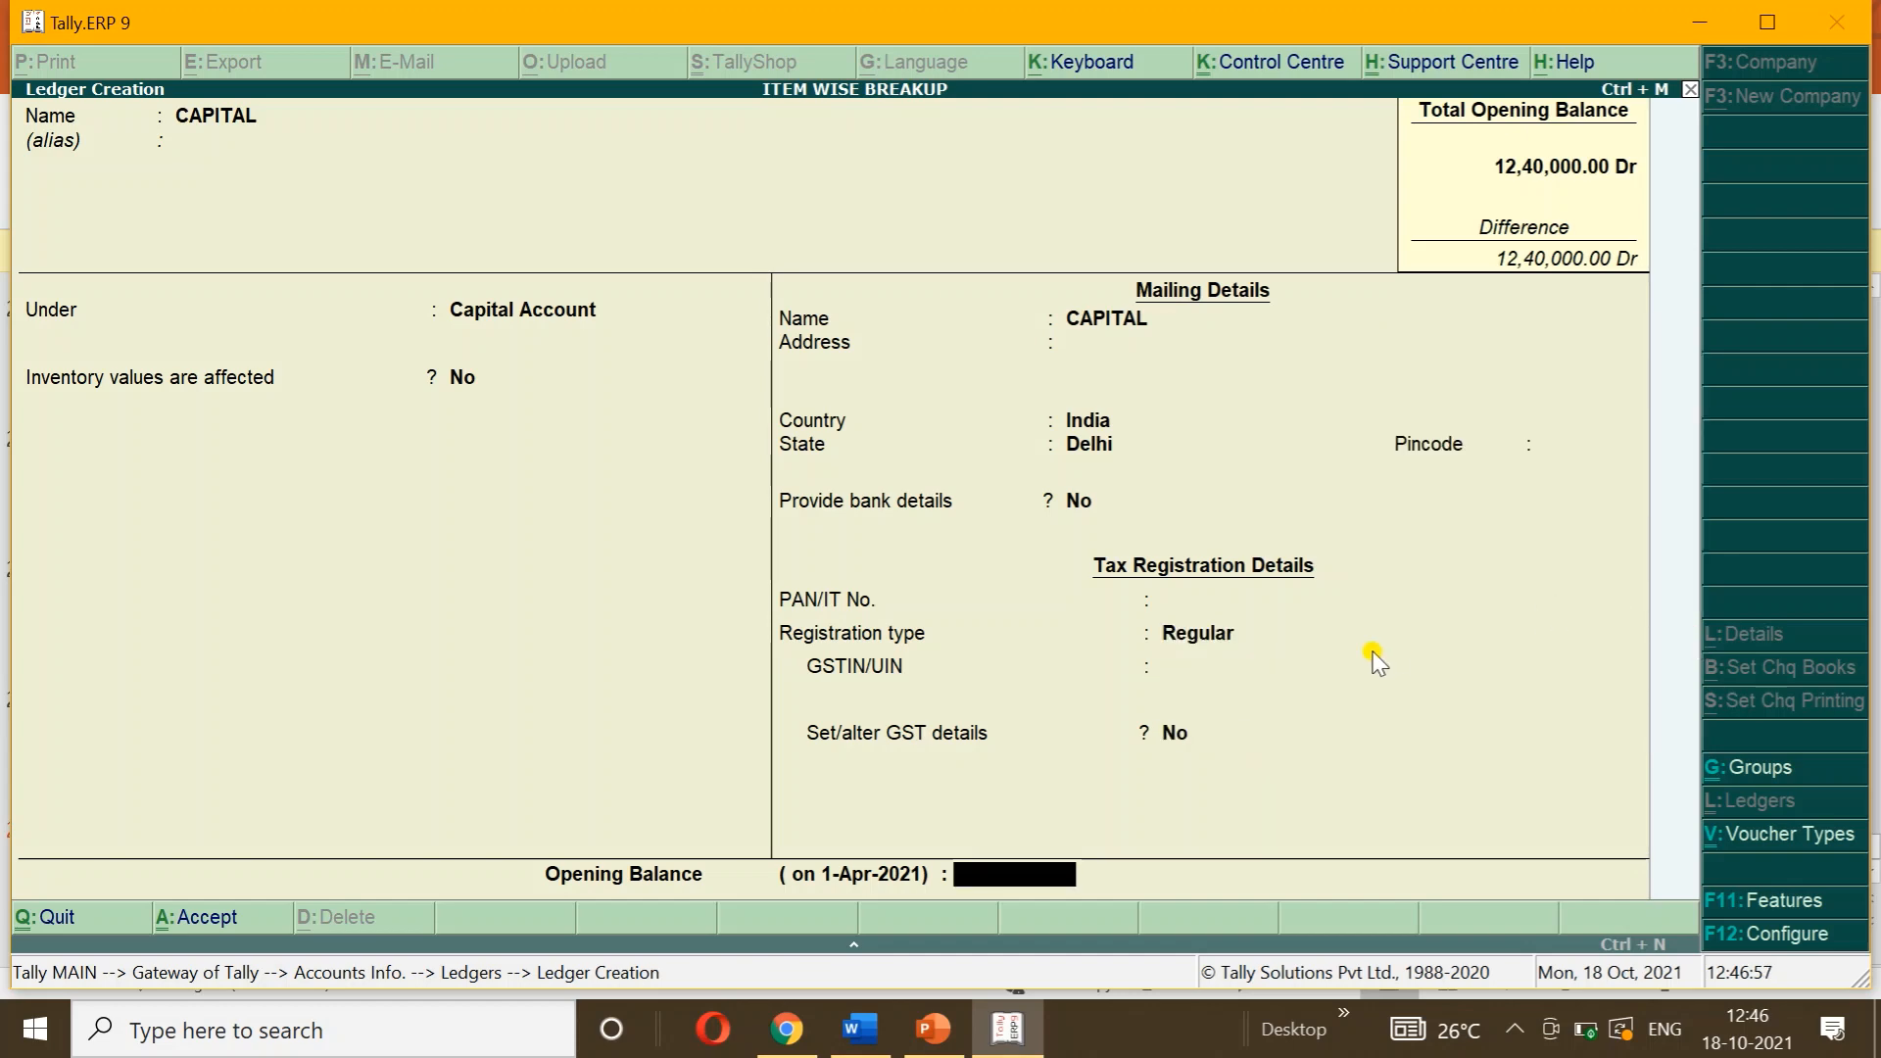
Step: Check the items' opening balance table in the BREAK UP GST Word document and return to Tally
{"action": "left_click", "coordinate": [871, 1046]}
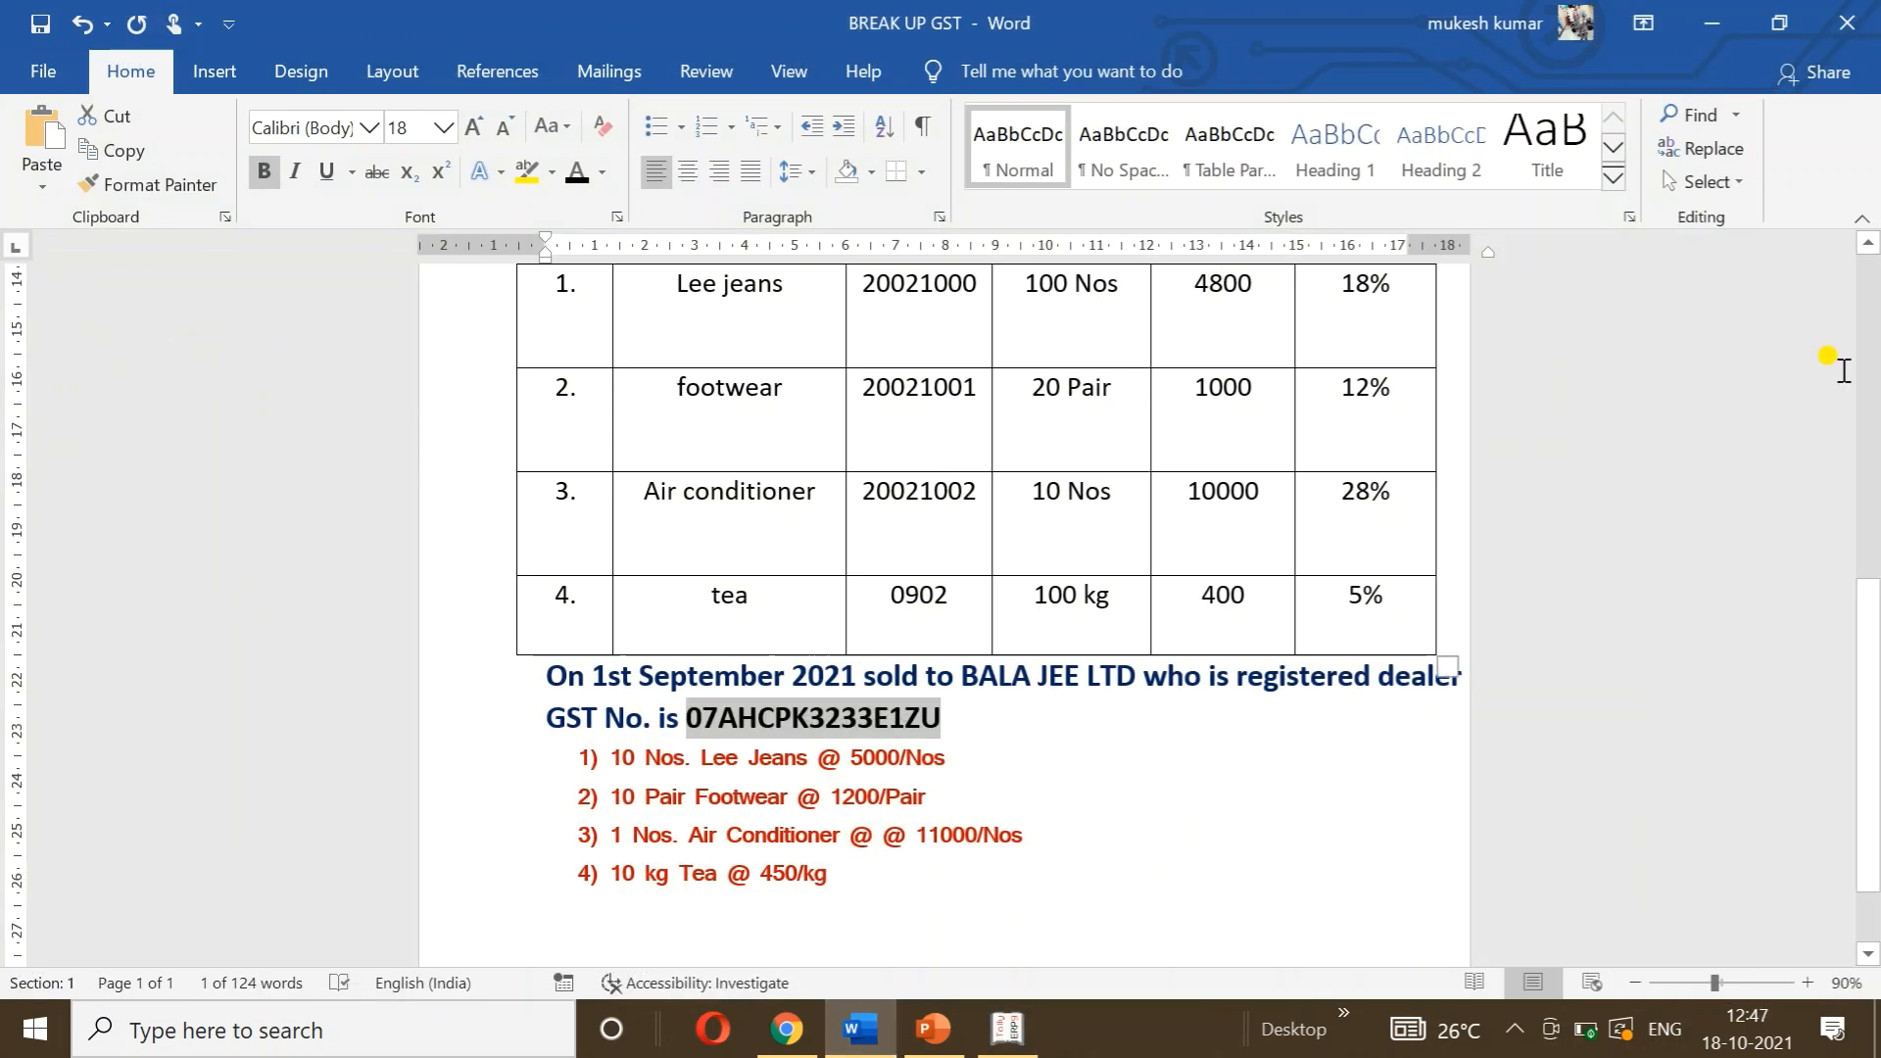
{"action": "left_click_drag", "start_coordinate": [1867, 624], "coordinate": [1870, 494]}
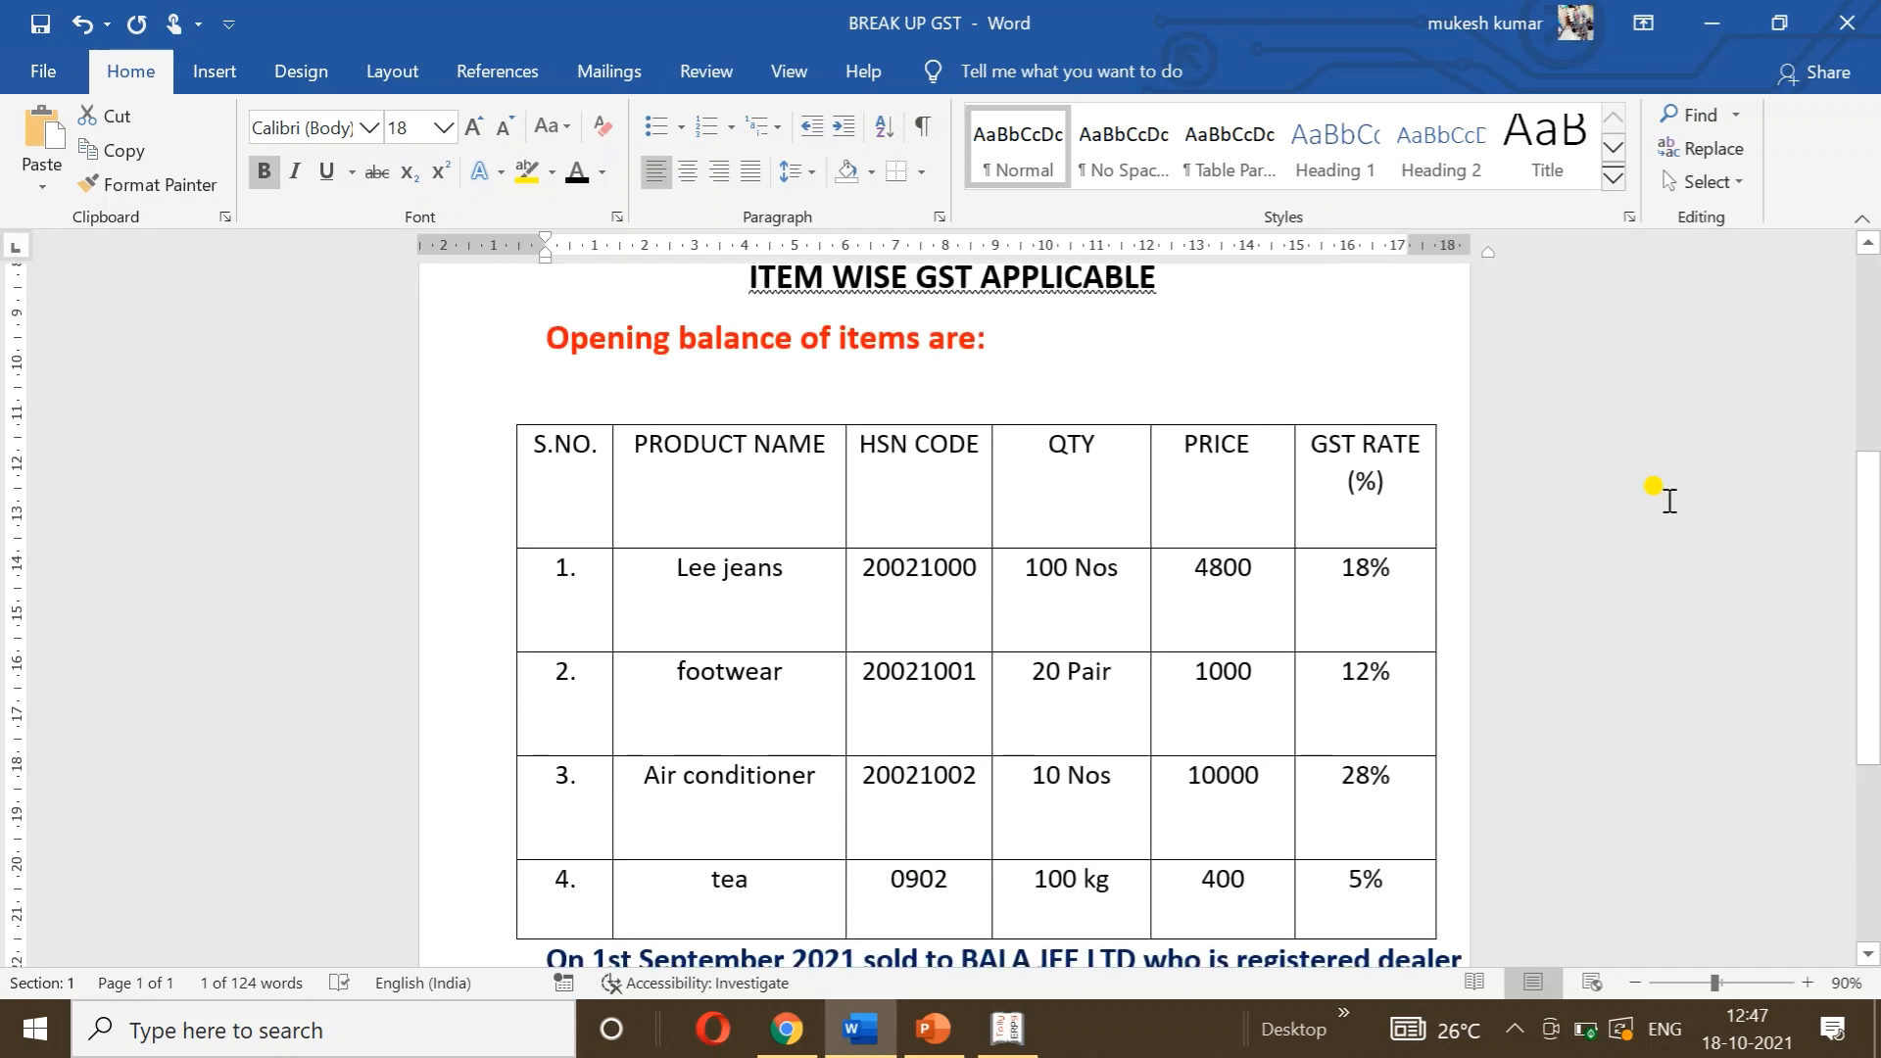
{"action": "left_click", "coordinate": [1007, 1030]}
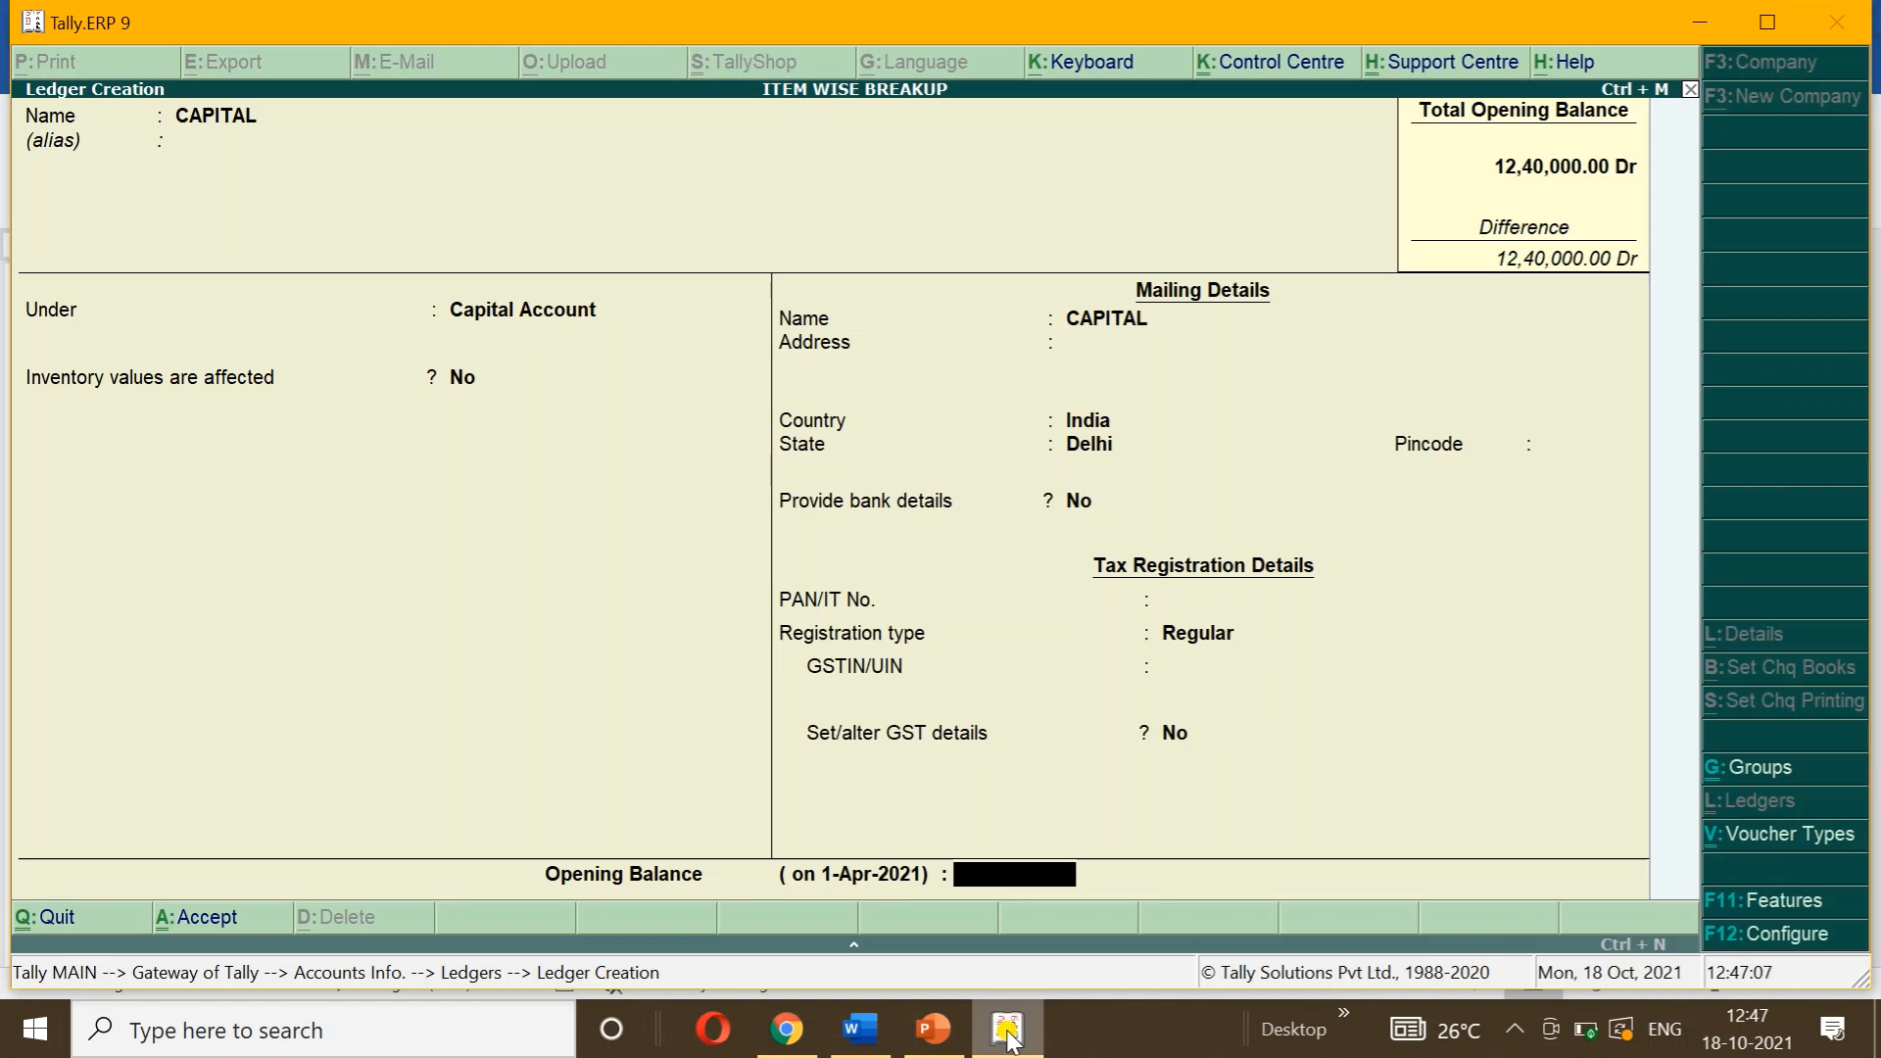
Step: Abandon the unsaved ledger and open the company's Stock Summary report
{"action": "key", "text": "Escape"}
{"action": "key", "text": "Escape"}
{"action": "key", "text": "Escape"}
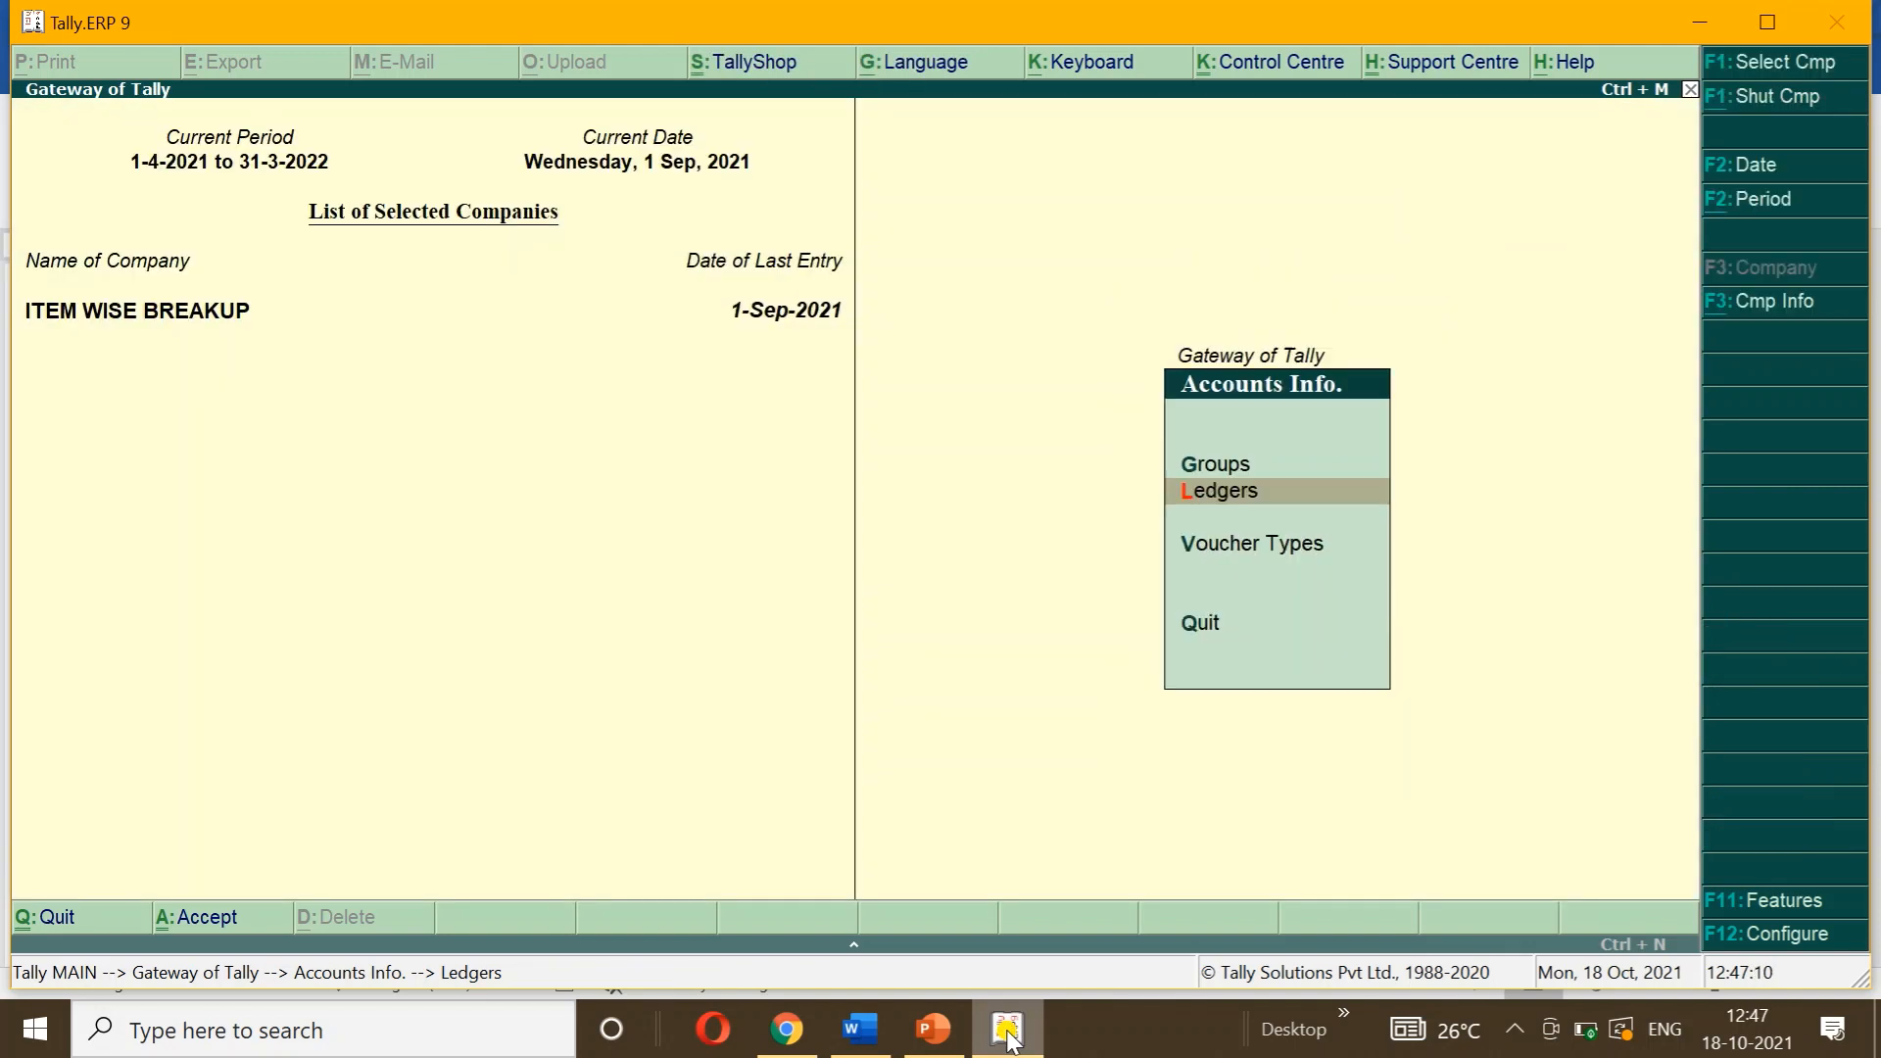
{"action": "key", "text": "Down"}
{"action": "key", "text": "Down"}
{"action": "key", "text": "Down"}
{"action": "key", "text": "Down"}
{"action": "key", "text": "Down"}
{"action": "key", "text": "Down"}
{"action": "key", "text": "Down"}
{"action": "key", "text": "Down"}
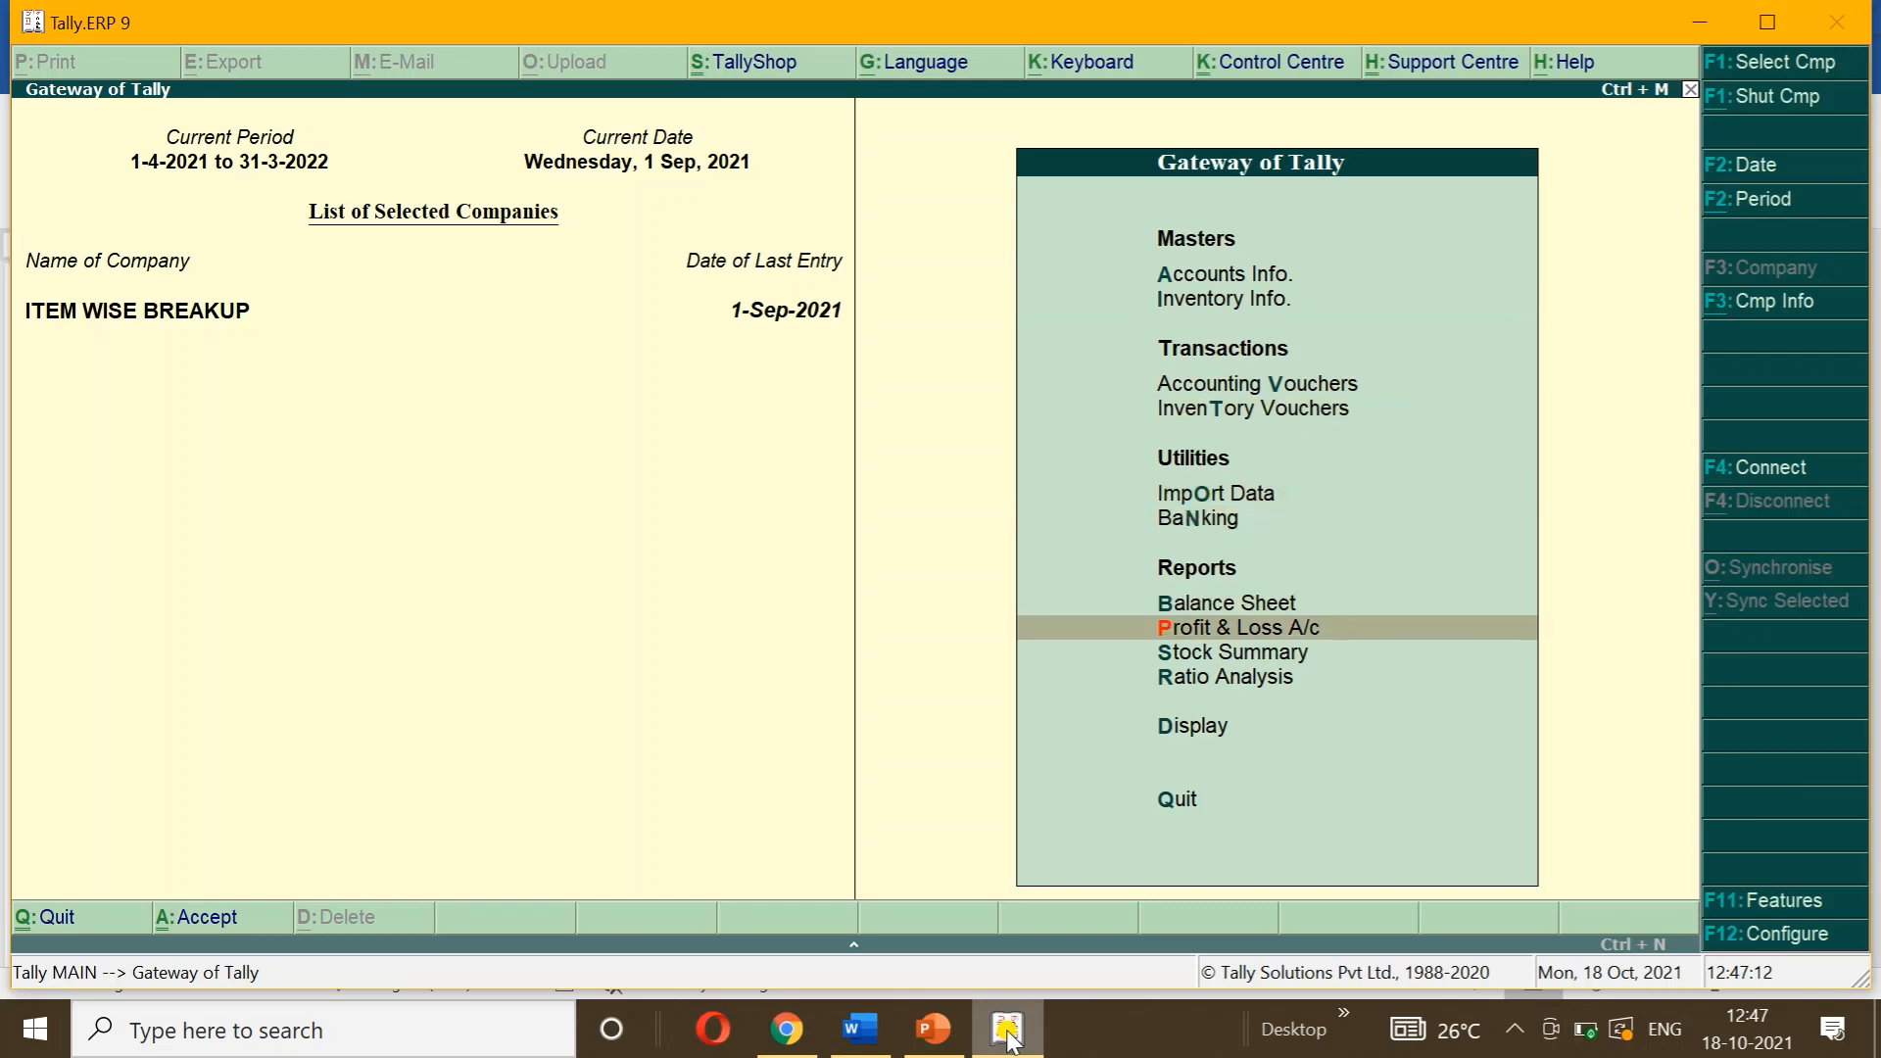
{"action": "key", "text": "Return"}
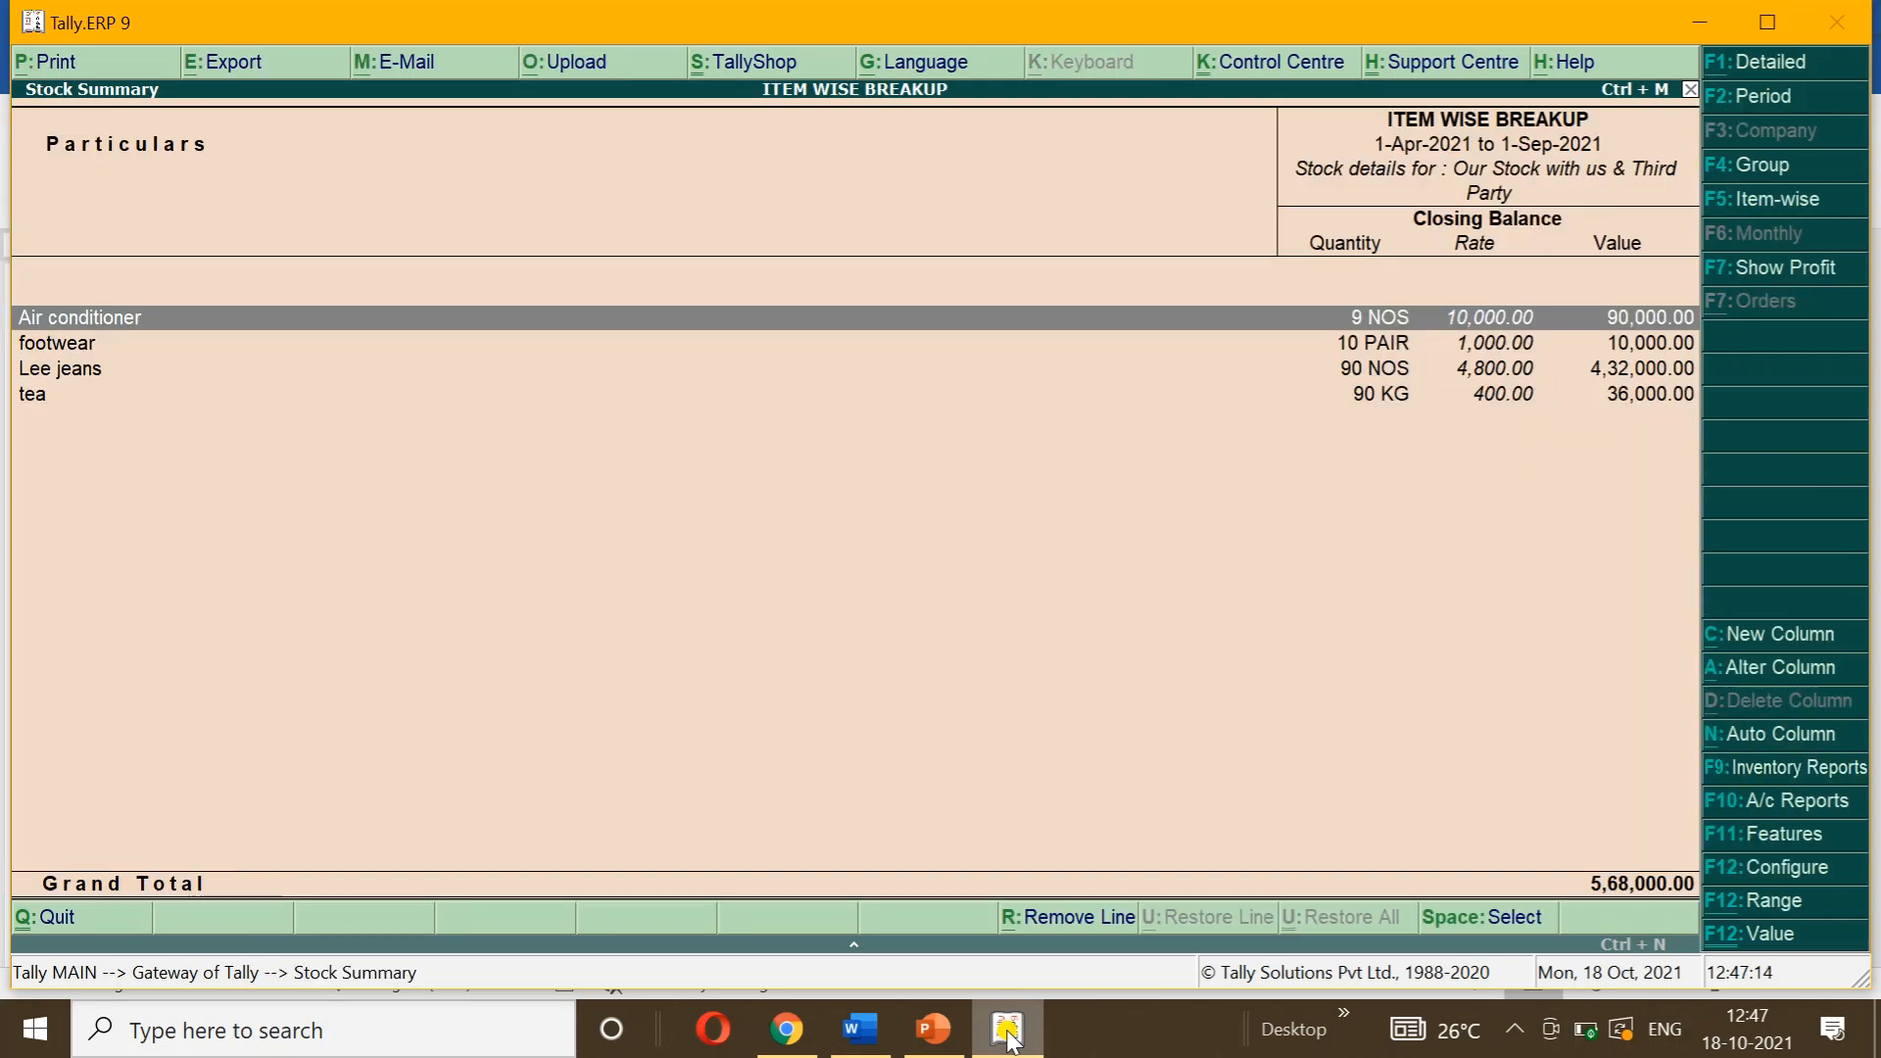
Step: Configure the Stock Summary to show opening balance, goods inwards and goods outwards, and check the opening stock value before closing the report
{"action": "left_click", "coordinate": [1782, 869]}
{"action": "key", "text": "Return"}
{"action": "key", "text": "Return"}
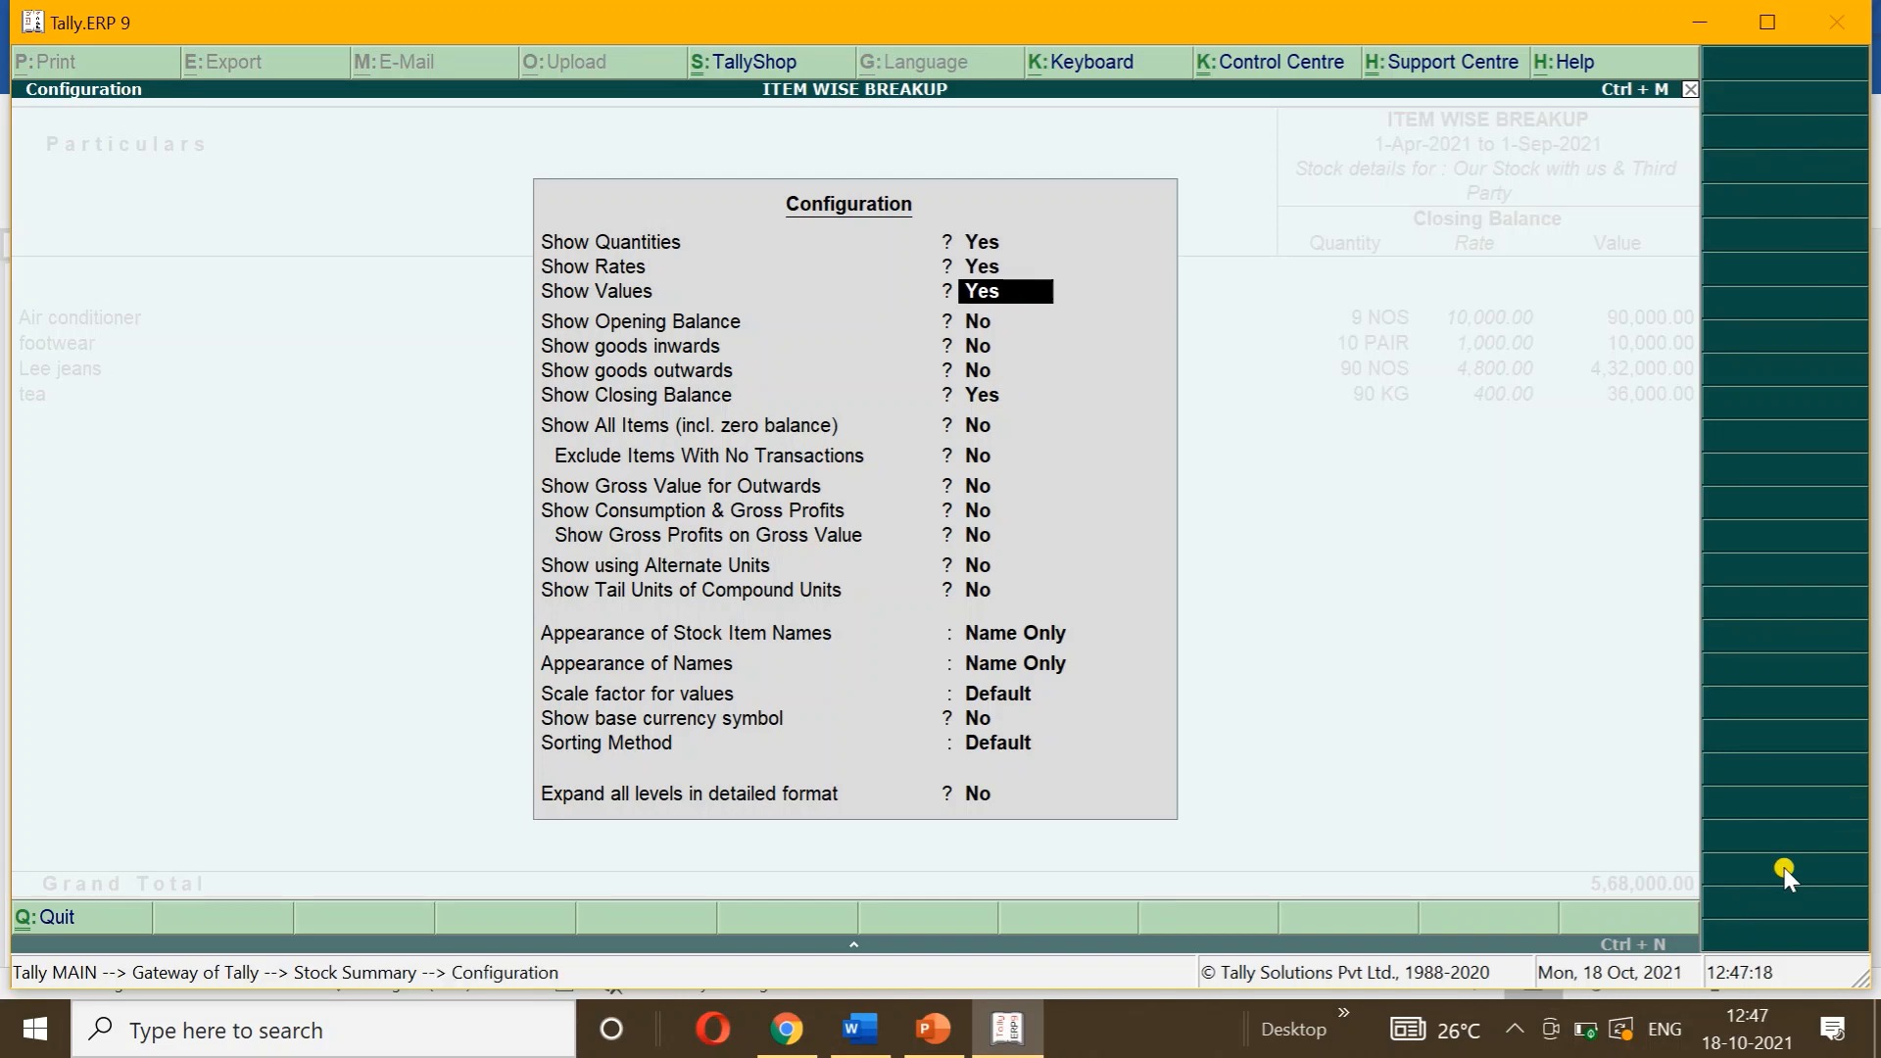
{"action": "key", "text": "Return"}
{"action": "type", "text": "Y"}
{"action": "key", "text": "y"}
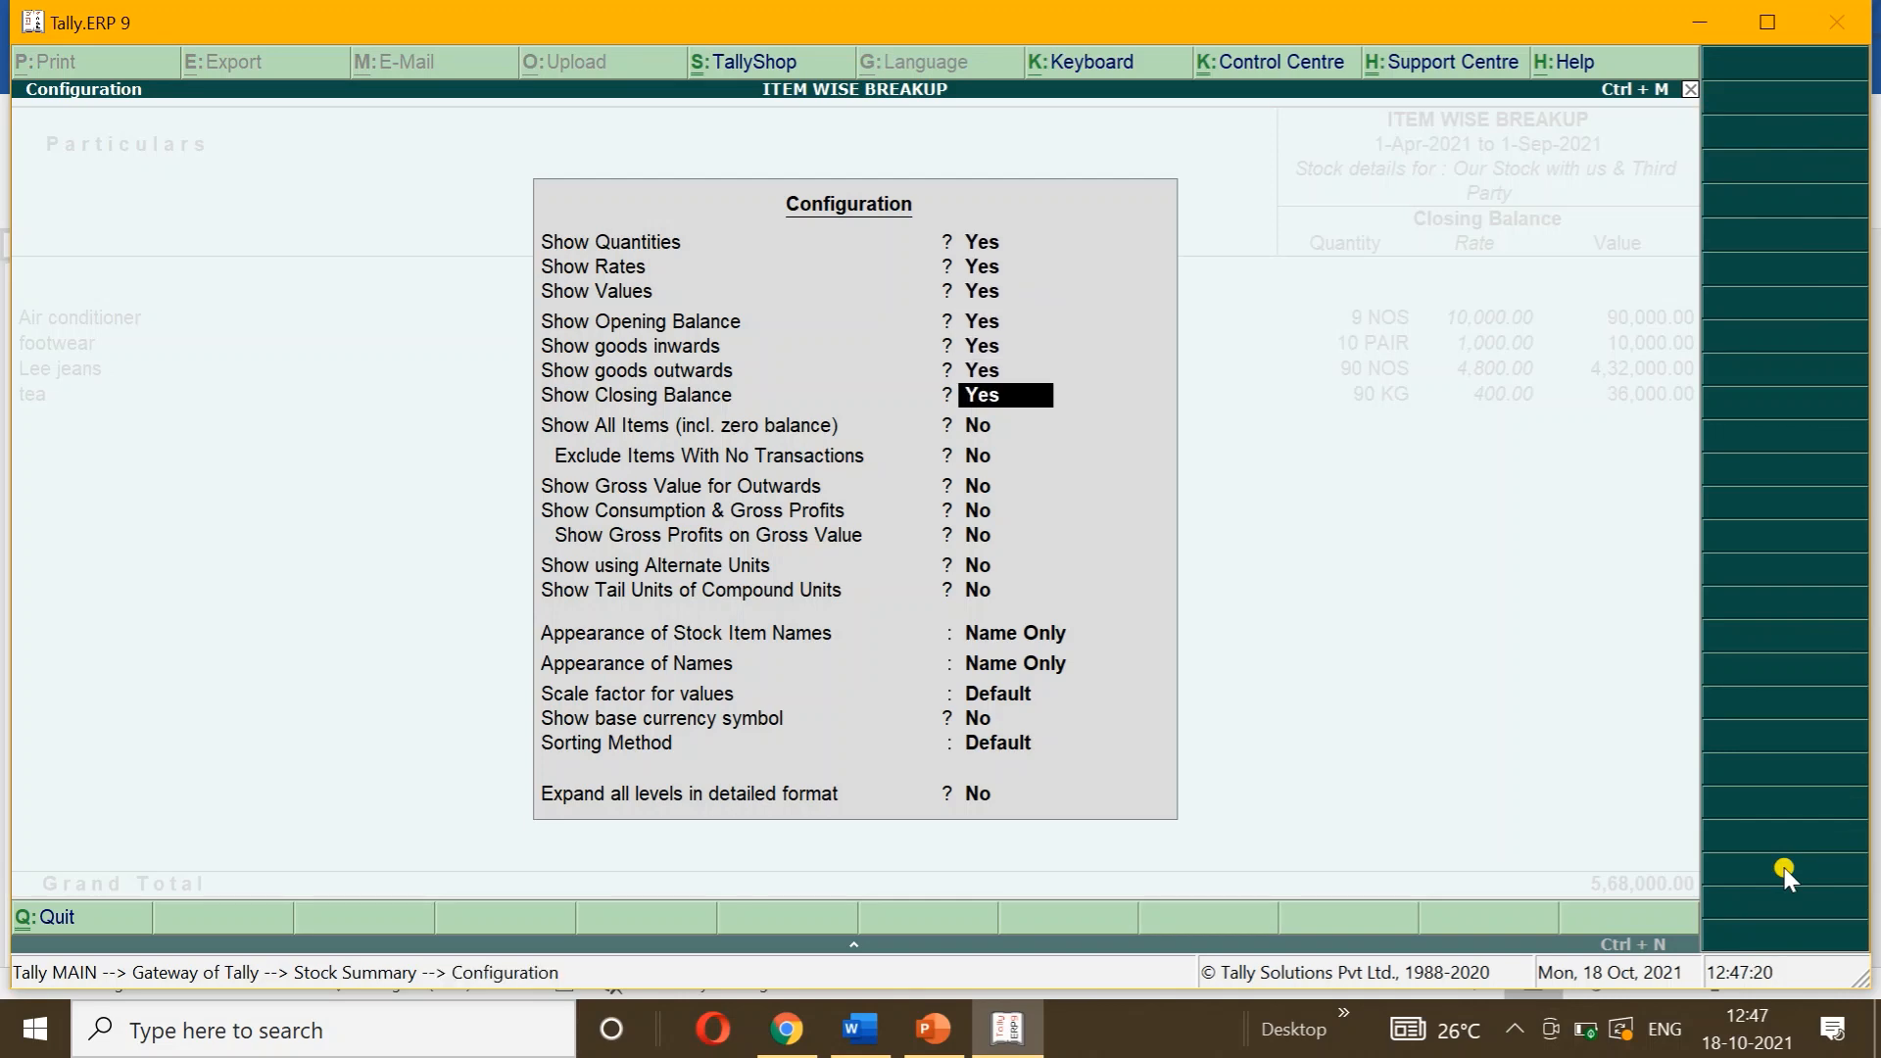
{"action": "key", "text": "ctrl+a"}
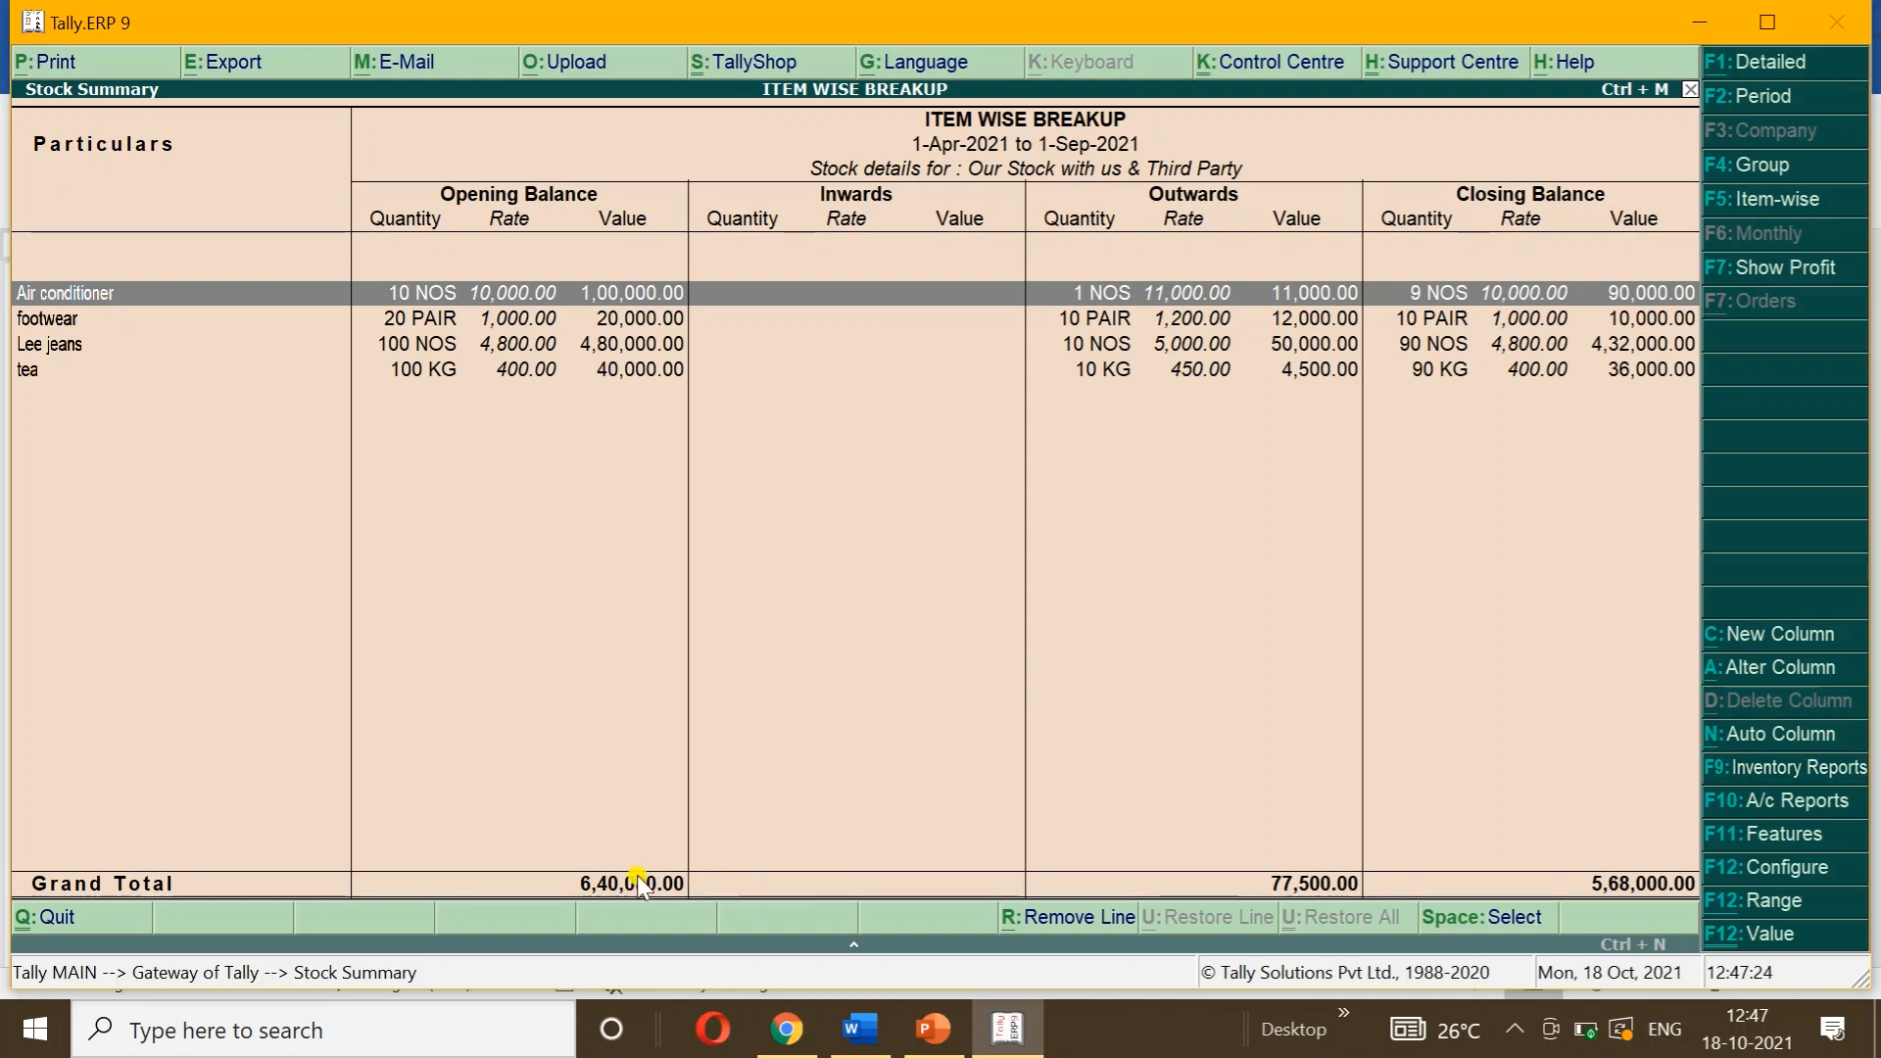
{"action": "key", "text": "Escape"}
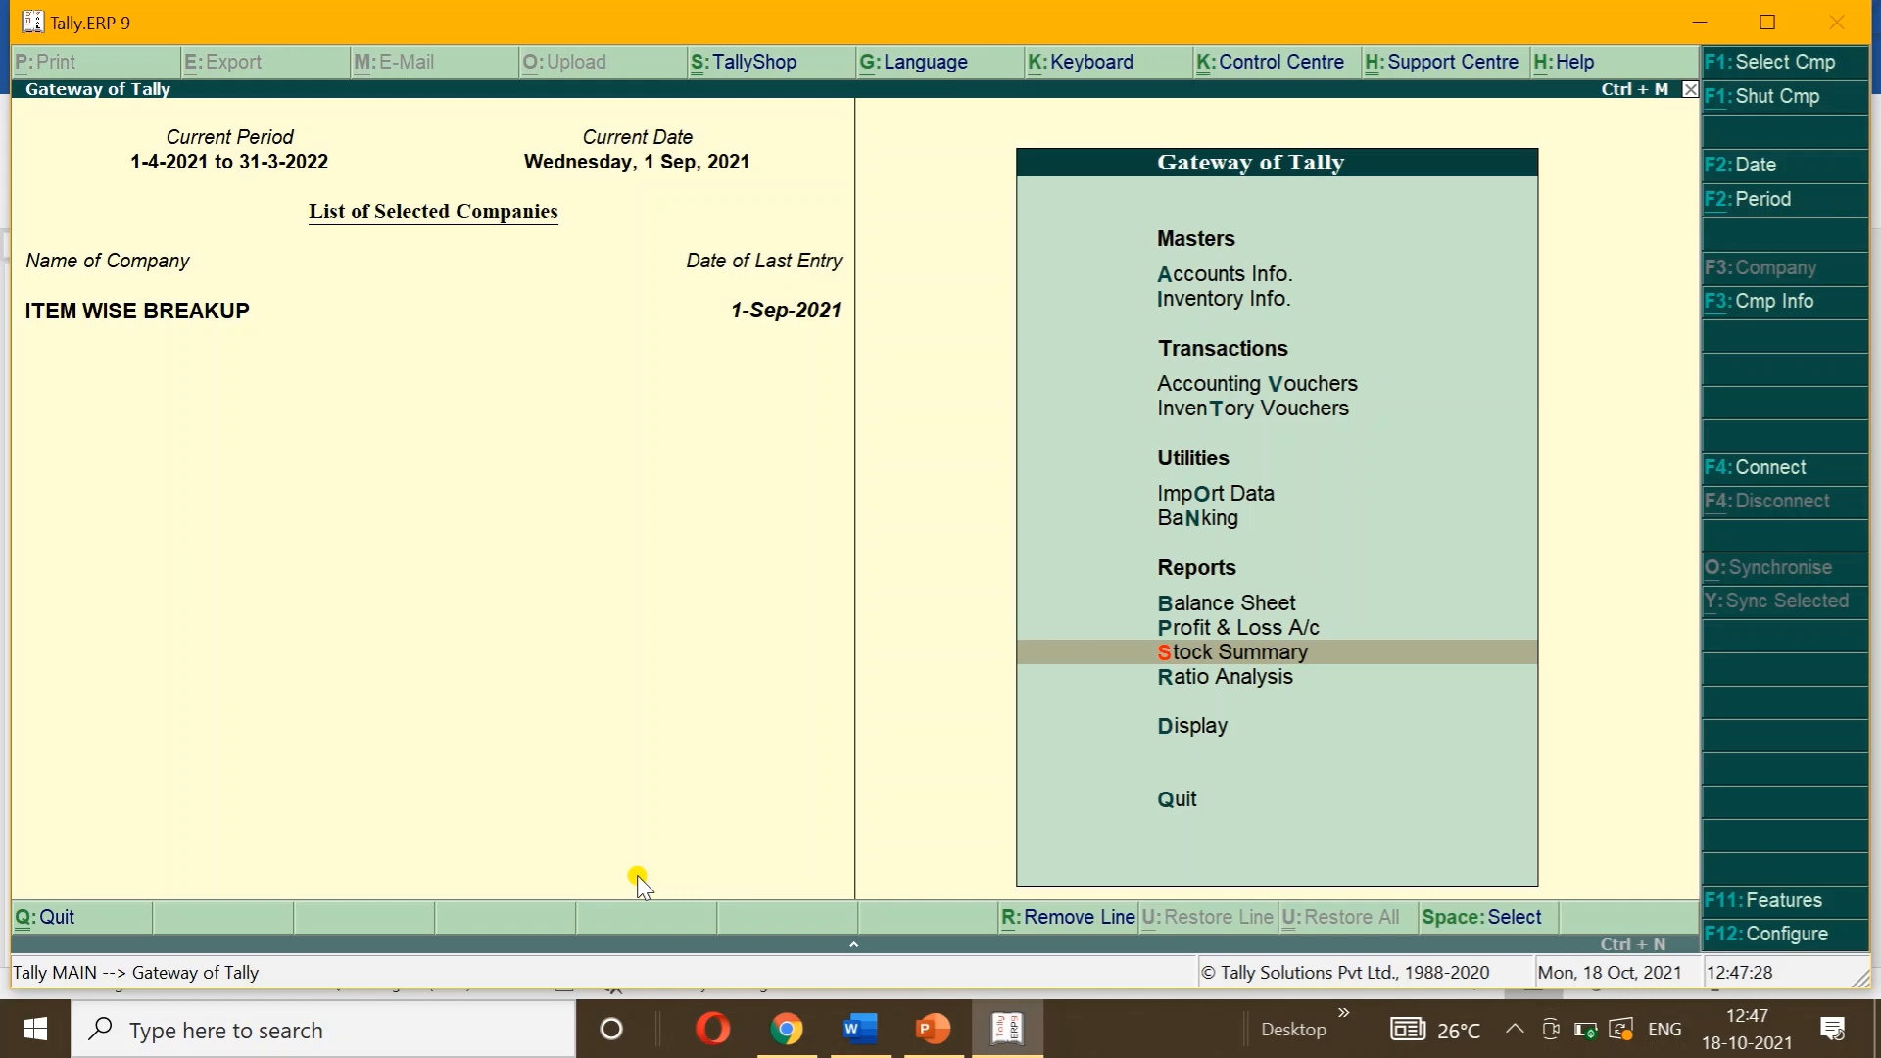
Step: Start a new single ledger named CAPITAL
{"action": "key", "text": "Up"}
{"action": "key", "text": "Up"}
{"action": "key", "text": "Up"}
{"action": "key", "text": "Up"}
{"action": "key", "text": "Up"}
{"action": "key", "text": "Up"}
{"action": "key", "text": "Up"}
{"action": "key", "text": "Up"}
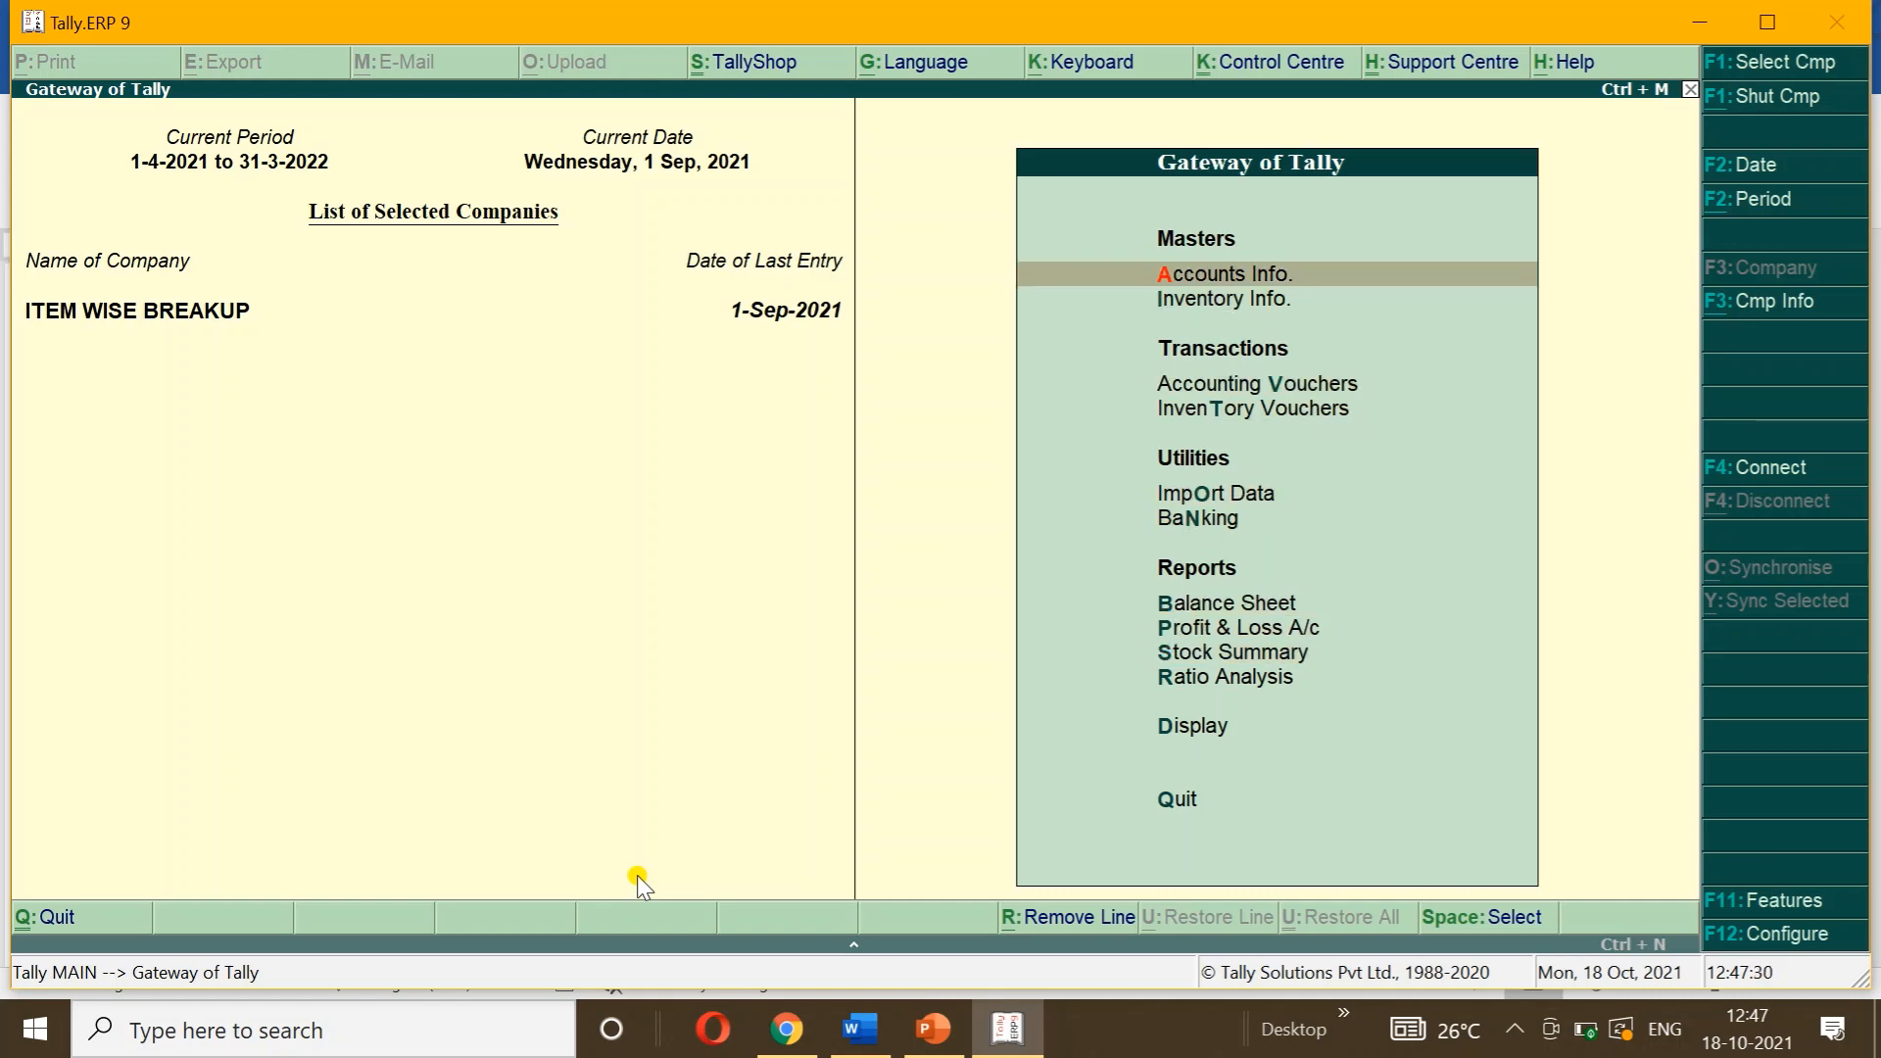
{"action": "key", "text": "Return"}
{"action": "key", "text": "Down"}
{"action": "key", "text": "Return"}
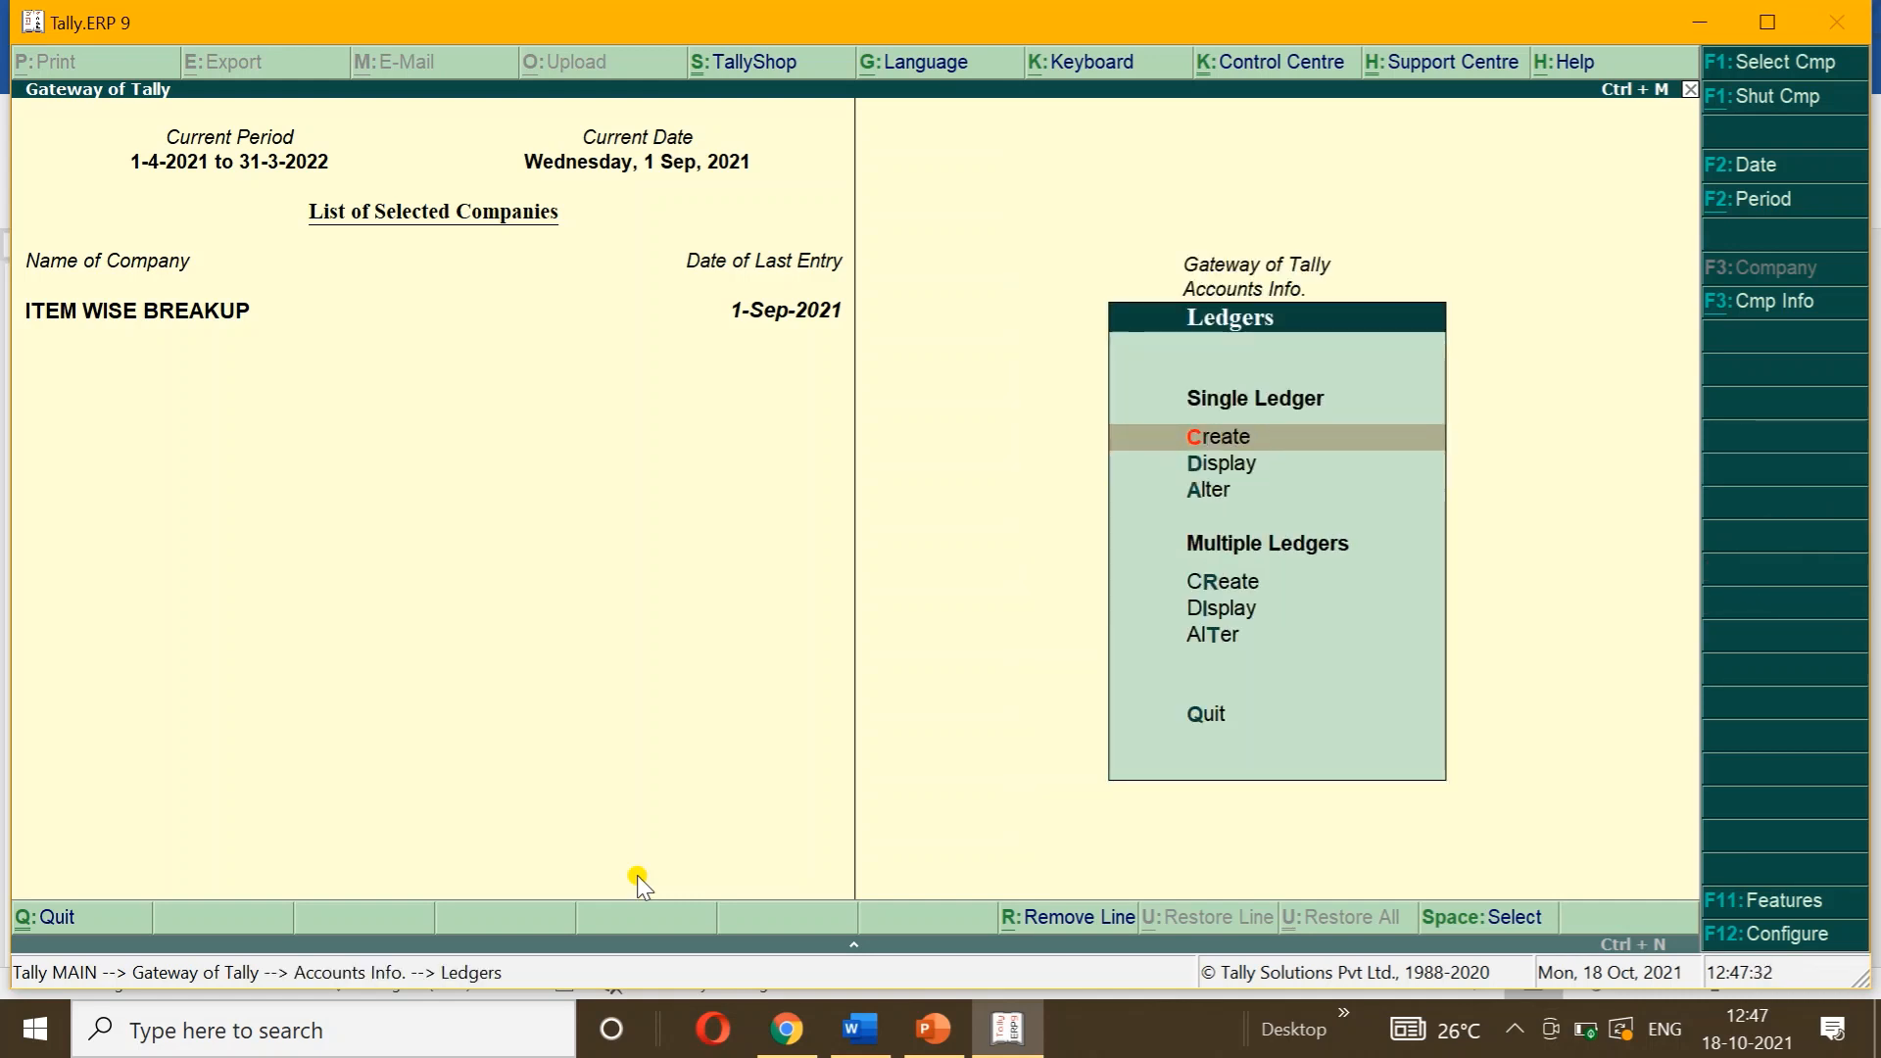
{"action": "key", "text": "Return"}
{"action": "type", "text": "CAOT"}
{"action": "key", "text": "BackSpace"}
{"action": "key", "text": "BackSpace"}
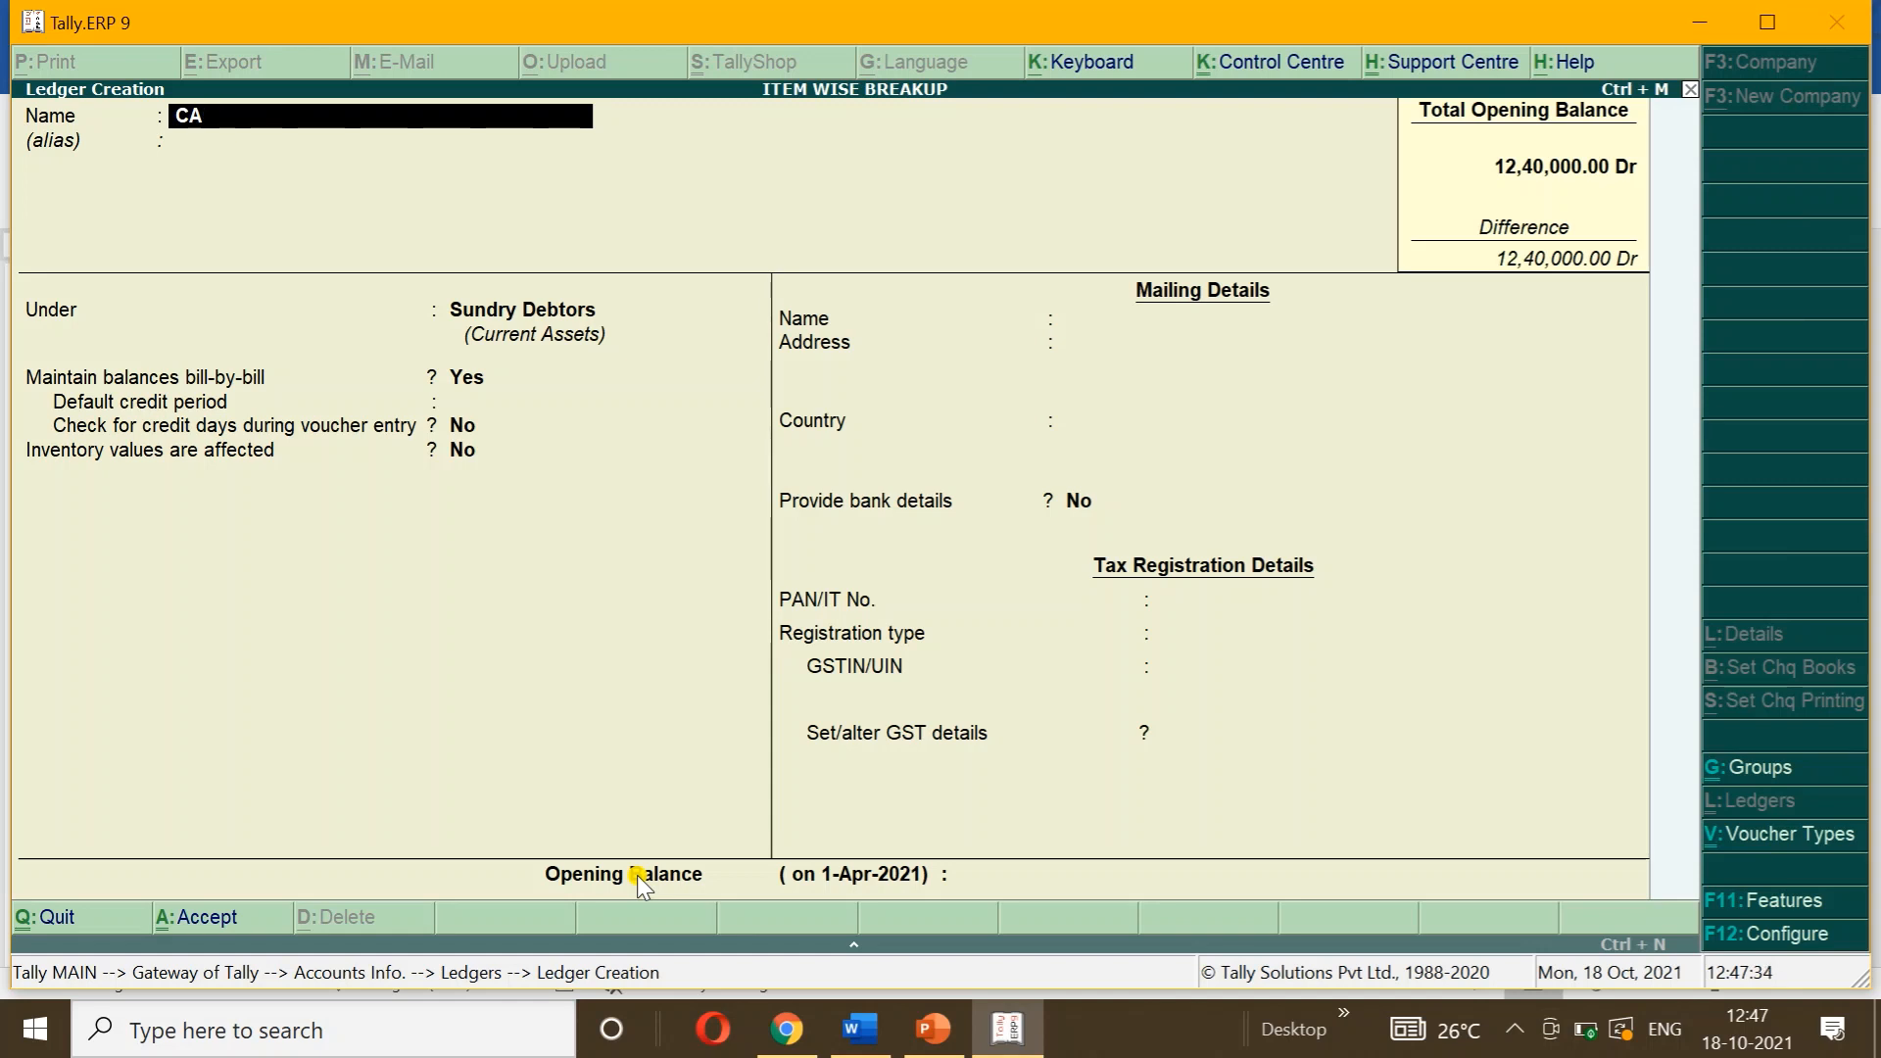
{"action": "type", "text": "PITAL"}
{"action": "key", "text": "Return"}
Step: Place the CAPITAL ledger under Capital Account and keep the default mailing and tax registration details
{"action": "type", "text": "CA"}
{"action": "key", "text": "Down"}
{"action": "key", "text": "Up"}
{"action": "key", "text": "Return"}
{"action": "key", "text": "Return"}
{"action": "key", "text": "Return"}
{"action": "key", "text": "Return"}
{"action": "key", "text": "Return"}
{"action": "key", "text": "Return"}
{"action": "key", "text": "Return"}
{"action": "key", "text": "Return"}
{"action": "key", "text": "Return"}
{"action": "key", "text": "Return"}
{"action": "key", "text": "Return"}
{"action": "key", "text": "Return"}
Step: Set the CAPITAL ledger's opening balance to 1240000 Cr, save it and return to the Gateway of Tally
{"action": "type", "text": "124"}
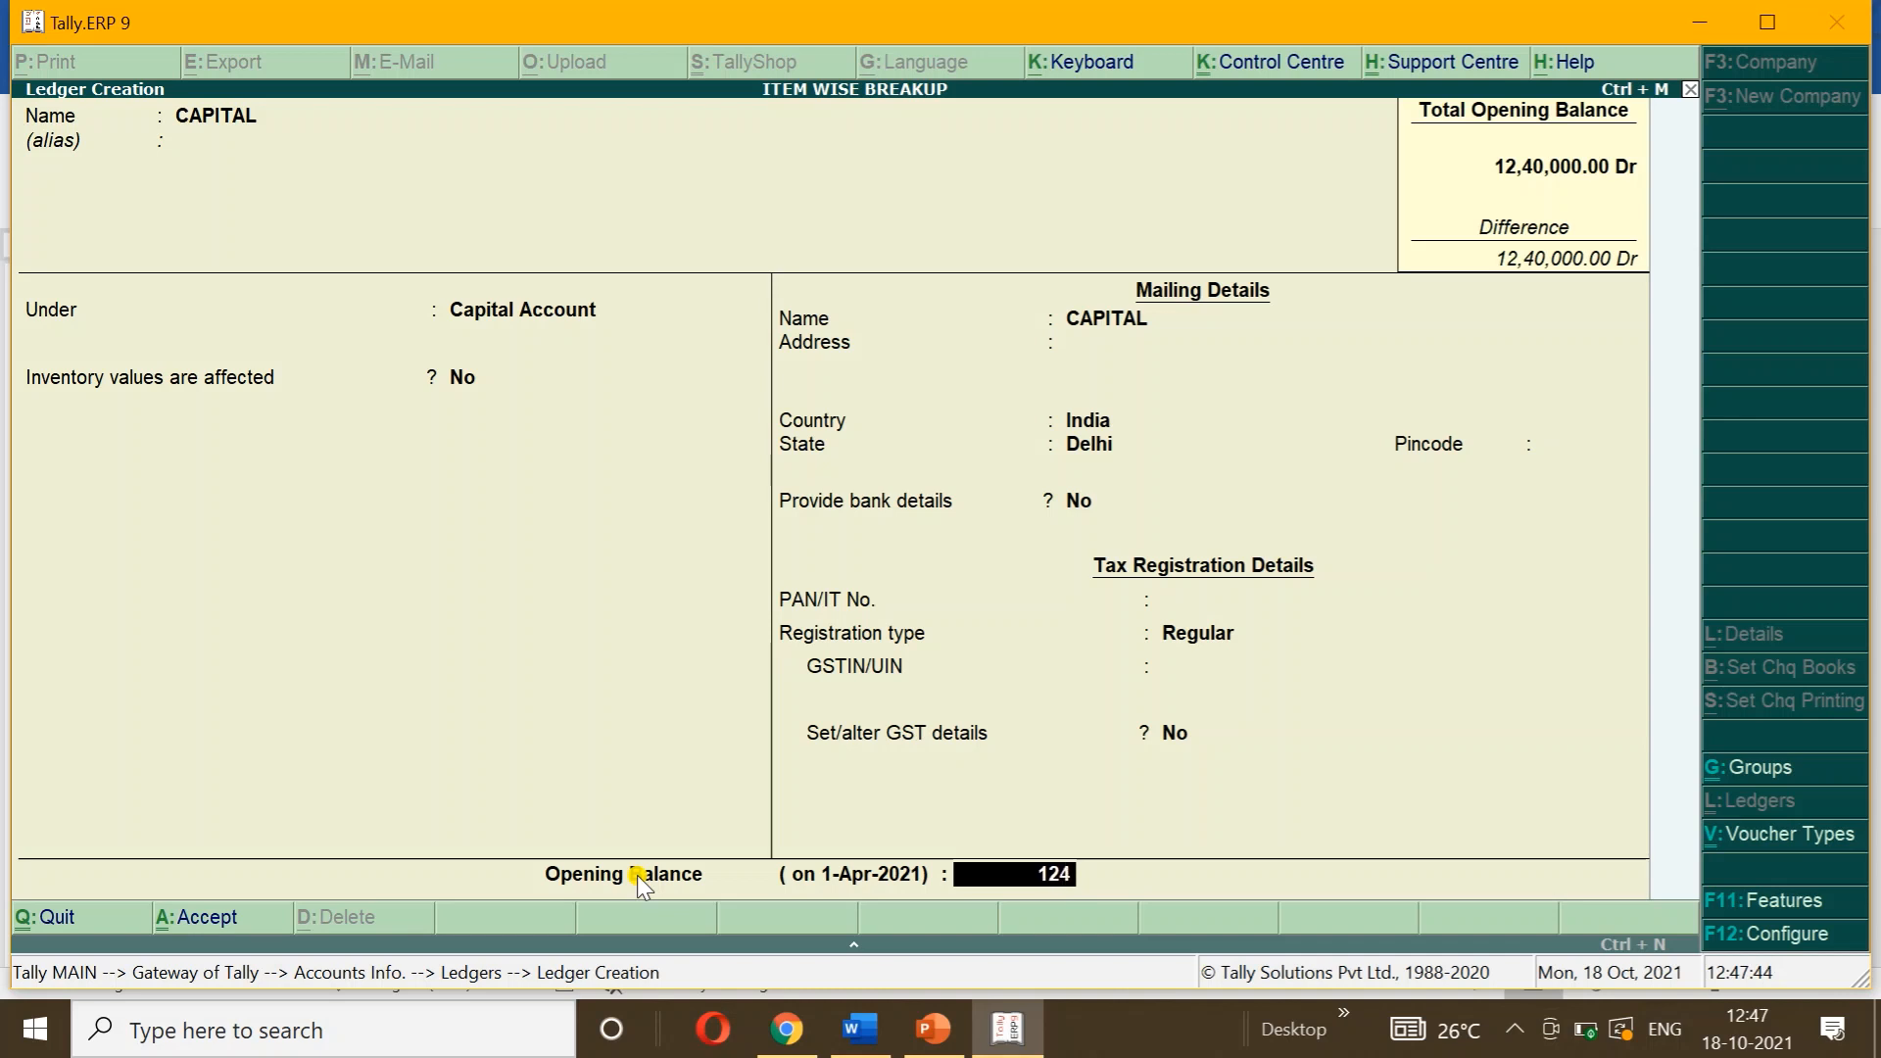
{"action": "type", "text": "0000"}
{"action": "key", "text": "Return"}
{"action": "key", "text": "Return"}
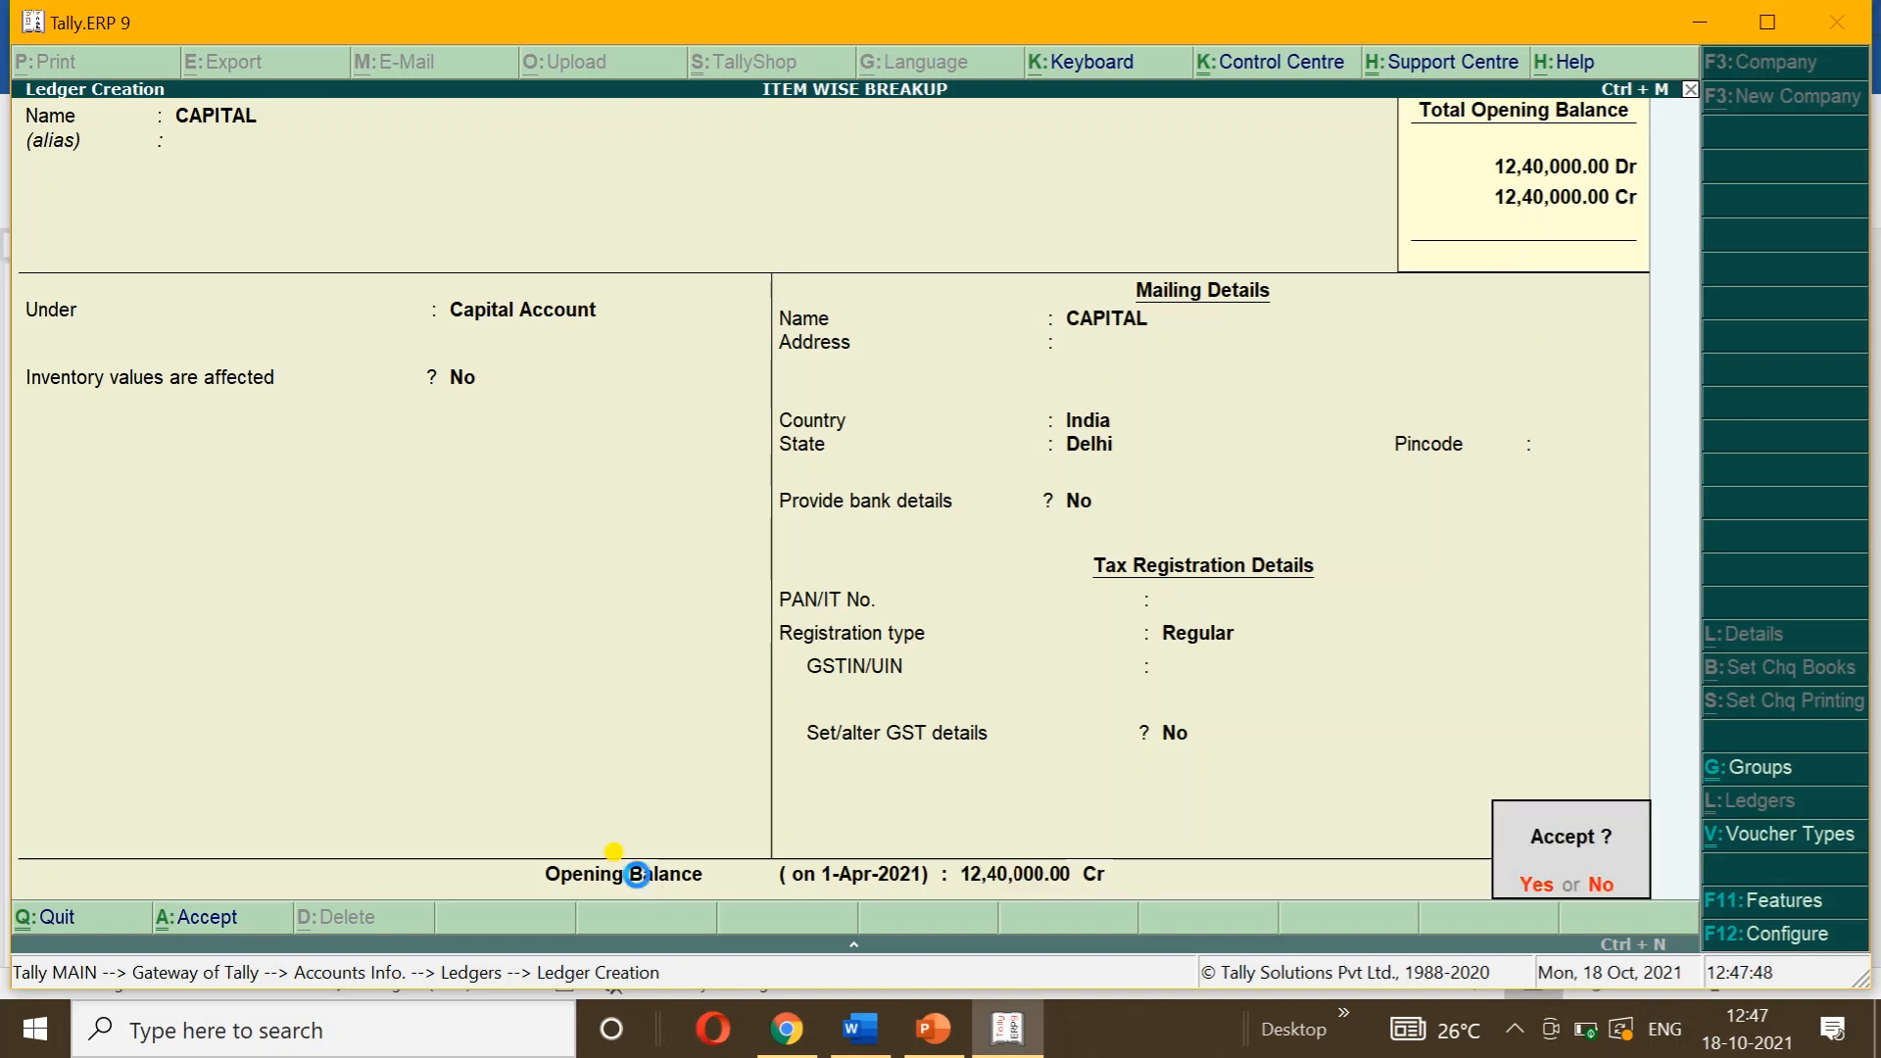
{"action": "key", "text": "Return"}
{"action": "key", "text": "Escape"}
{"action": "key", "text": "Return"}
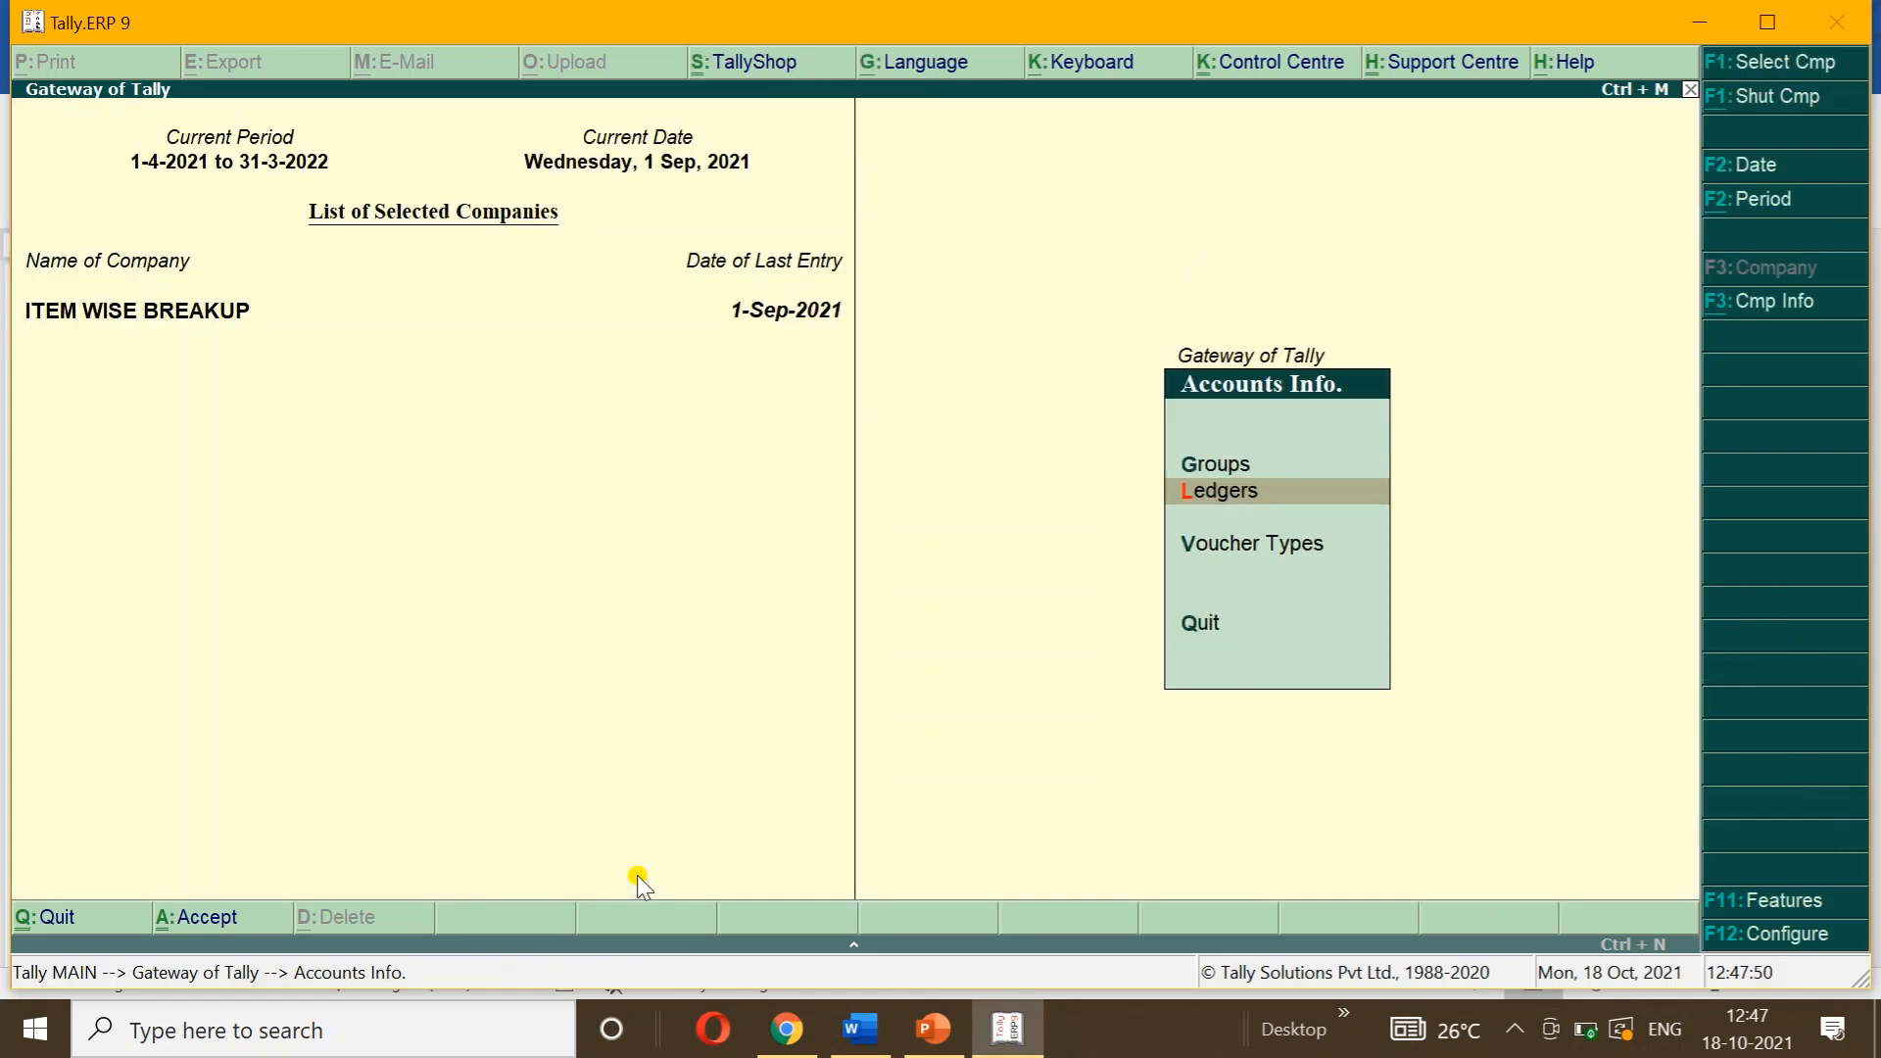
{"action": "key", "text": "Escape"}
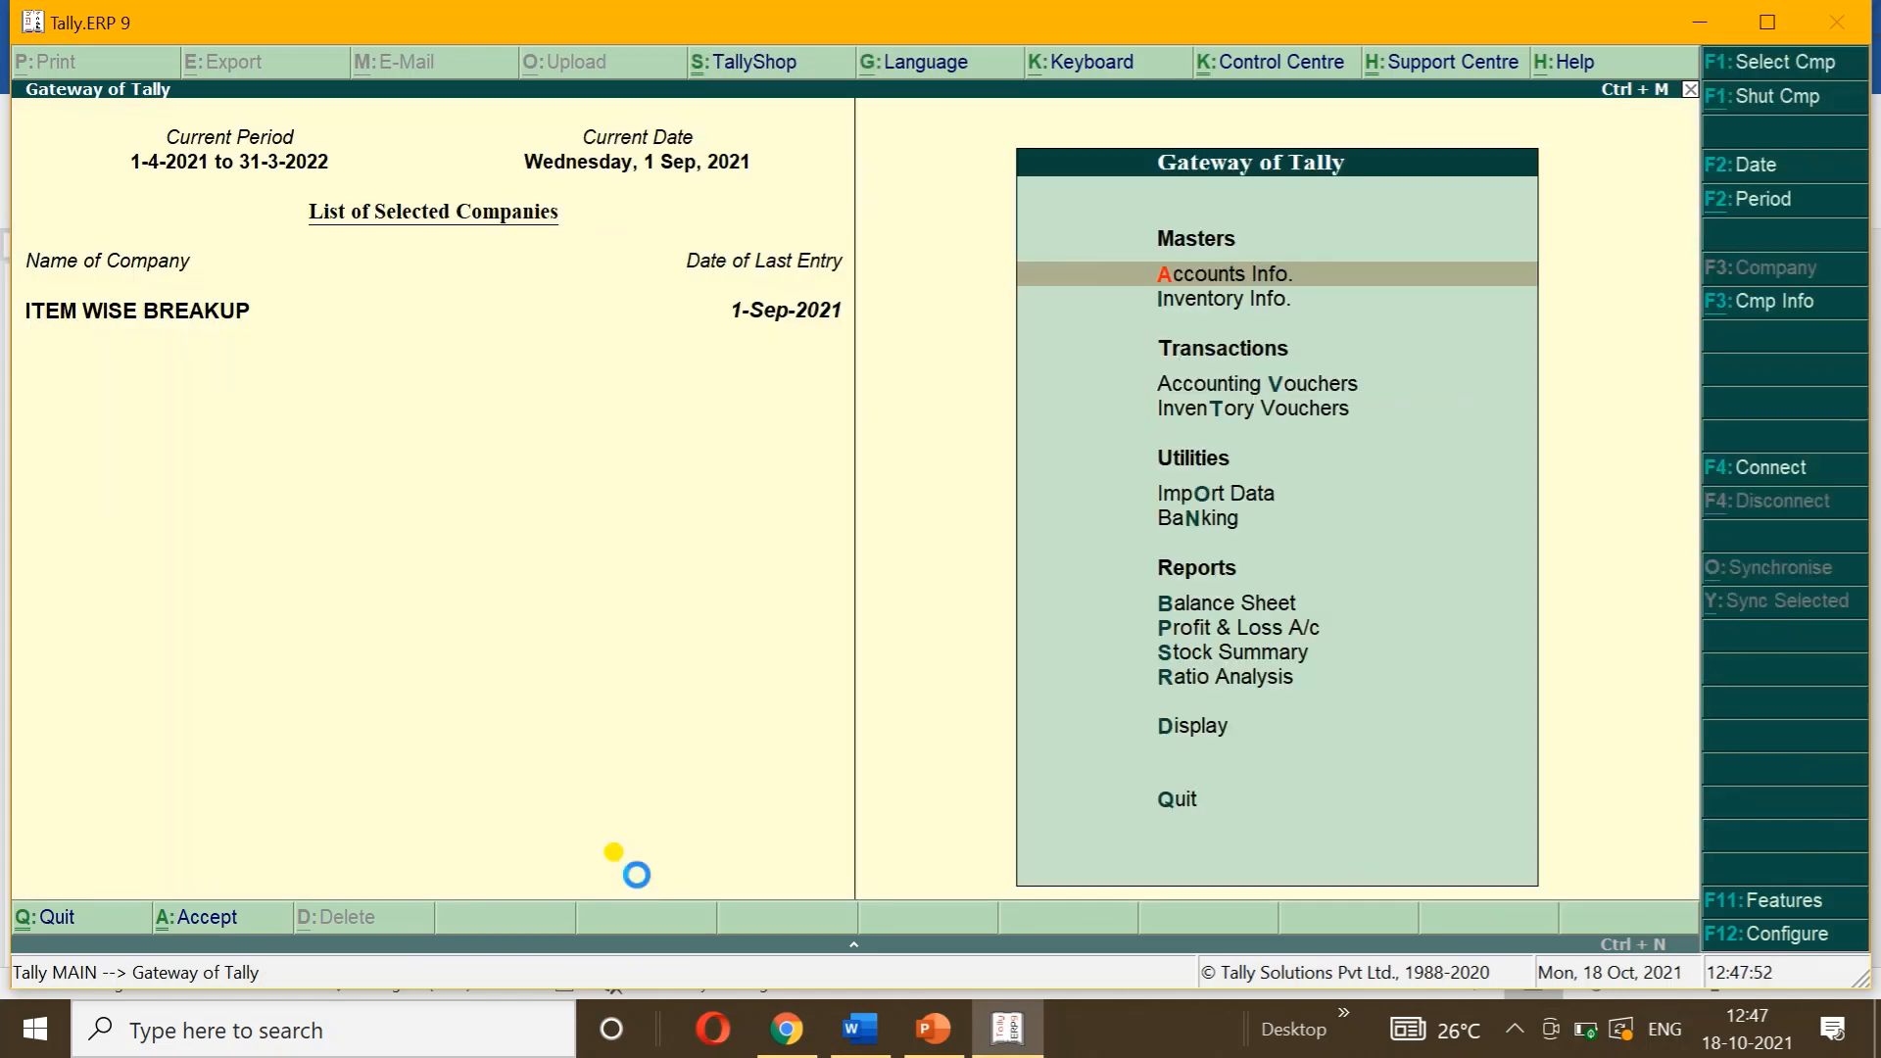
Step: Examine the company's Balance Sheet in detailed format and close it
{"action": "key", "text": "b"}
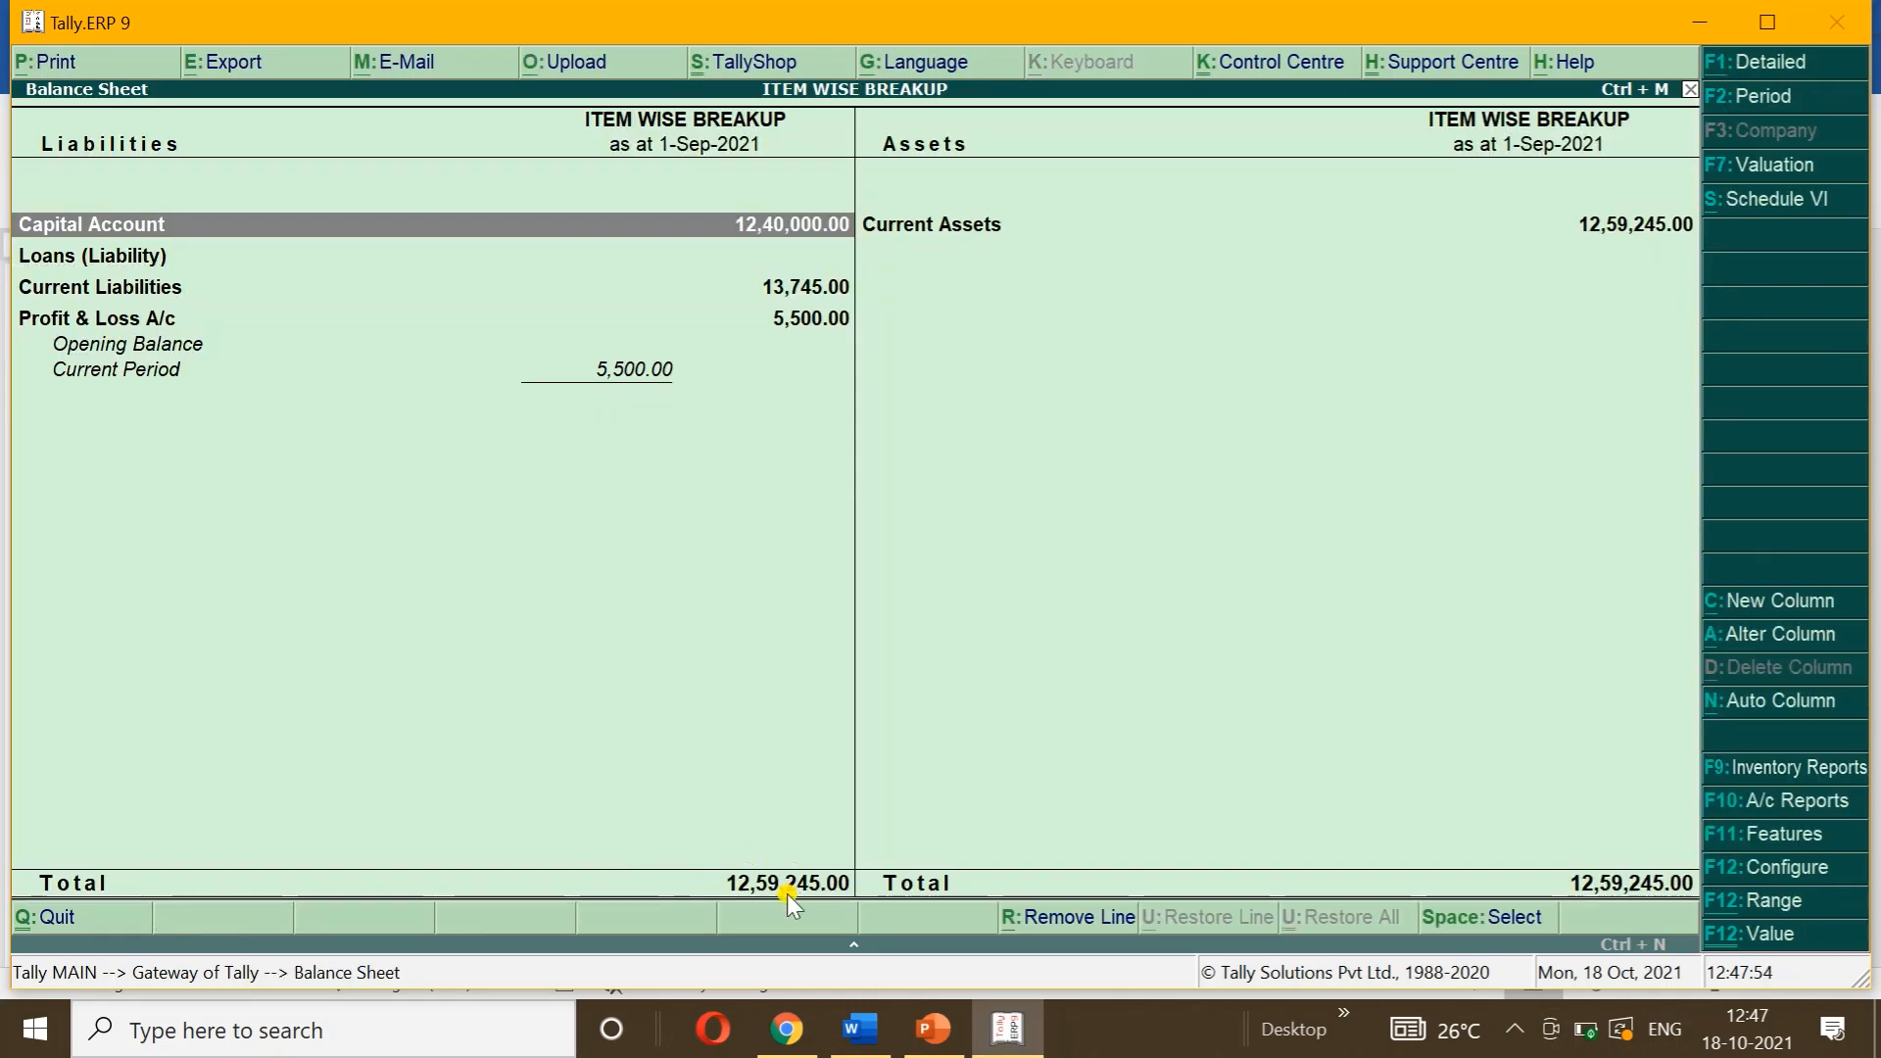
{"action": "key", "text": "alt+F1"}
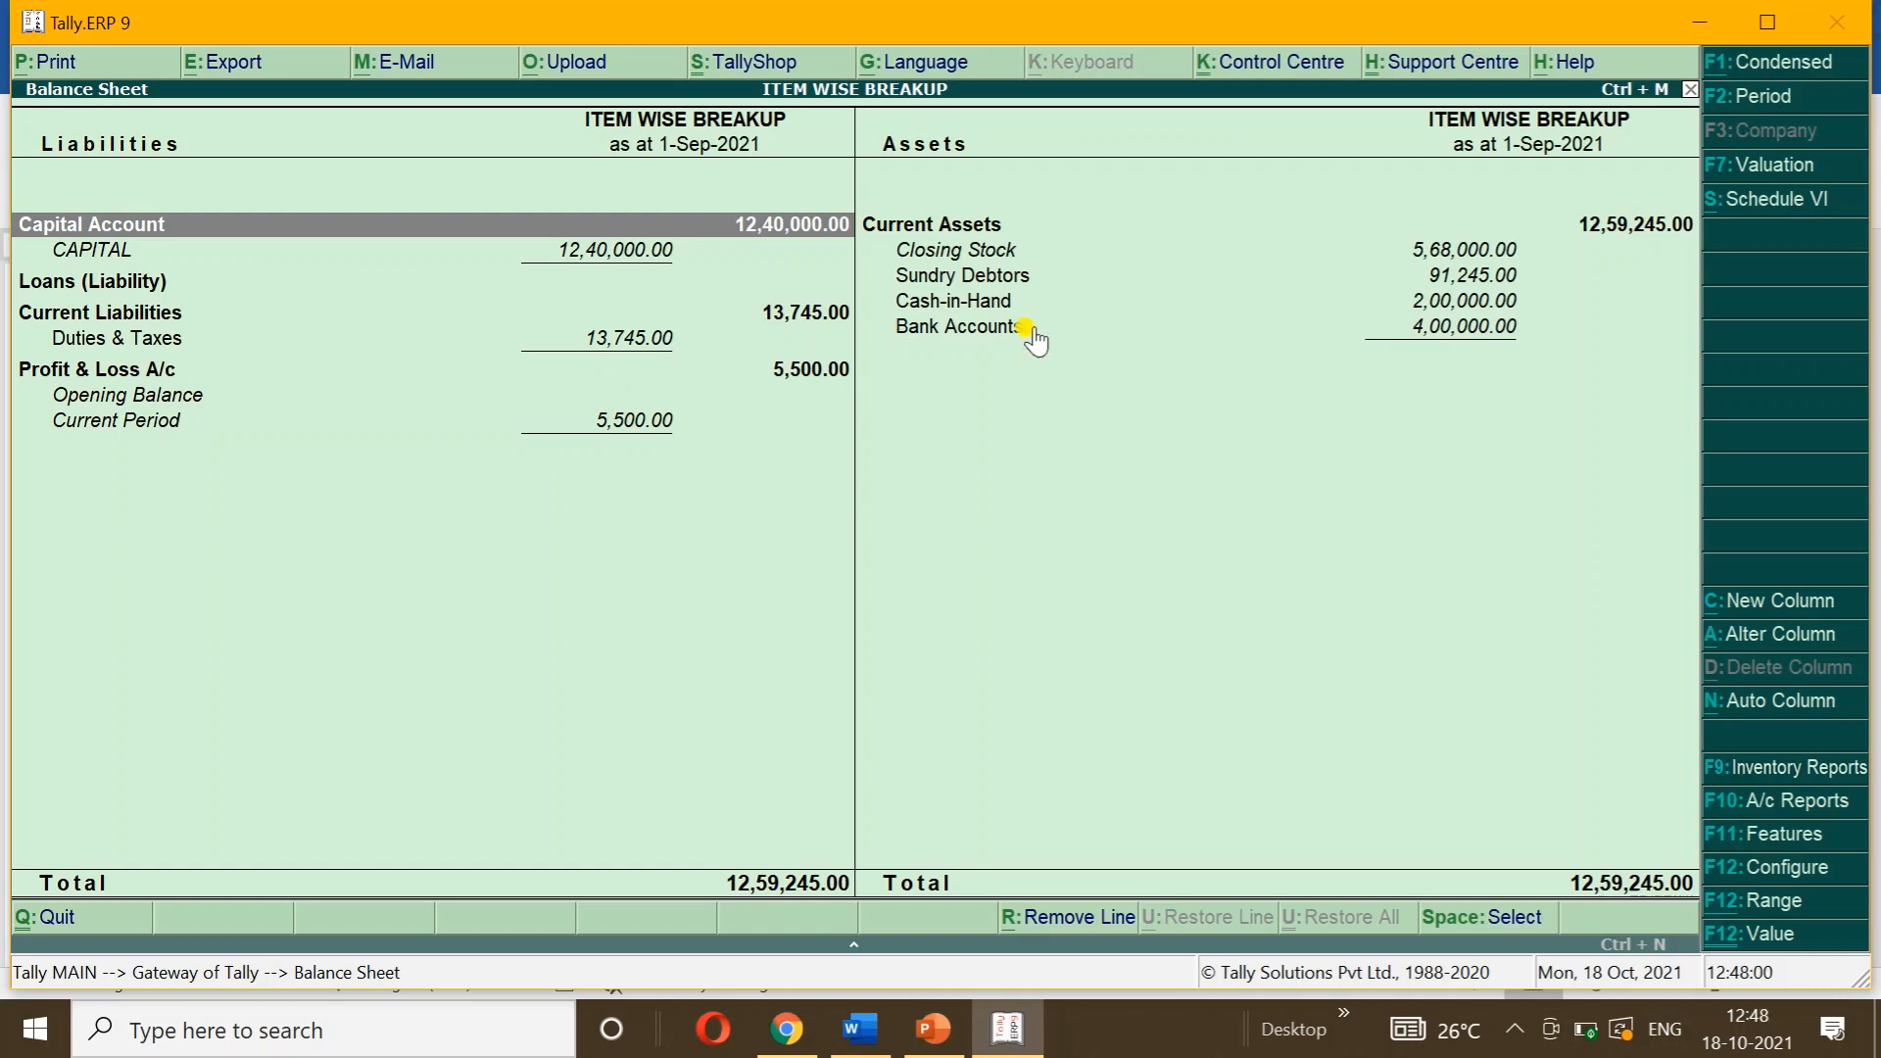
{"action": "right_click", "coordinate": [1432, 384]}
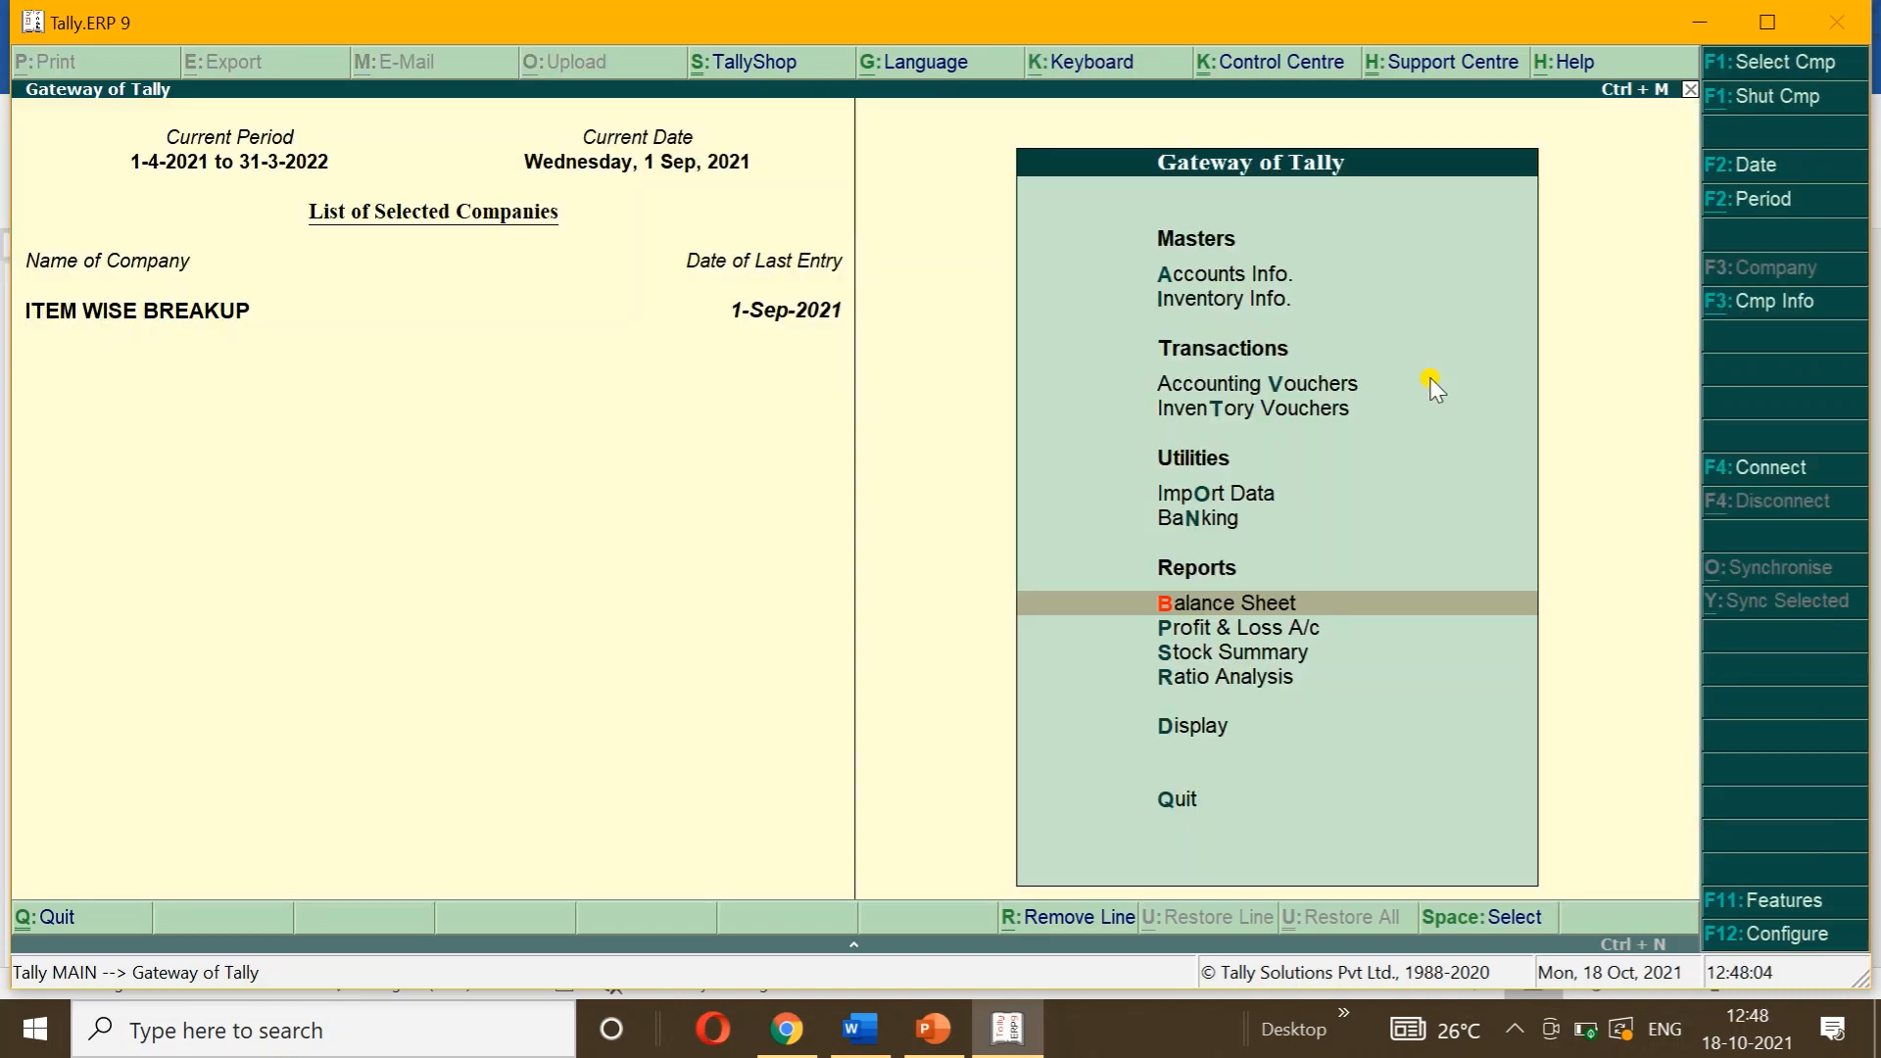
Step: Examine the Profit & Loss A/c in detailed format with its item-wise opening and closing stock, then close it
{"action": "key", "text": "Down"}
{"action": "key", "text": "Return"}
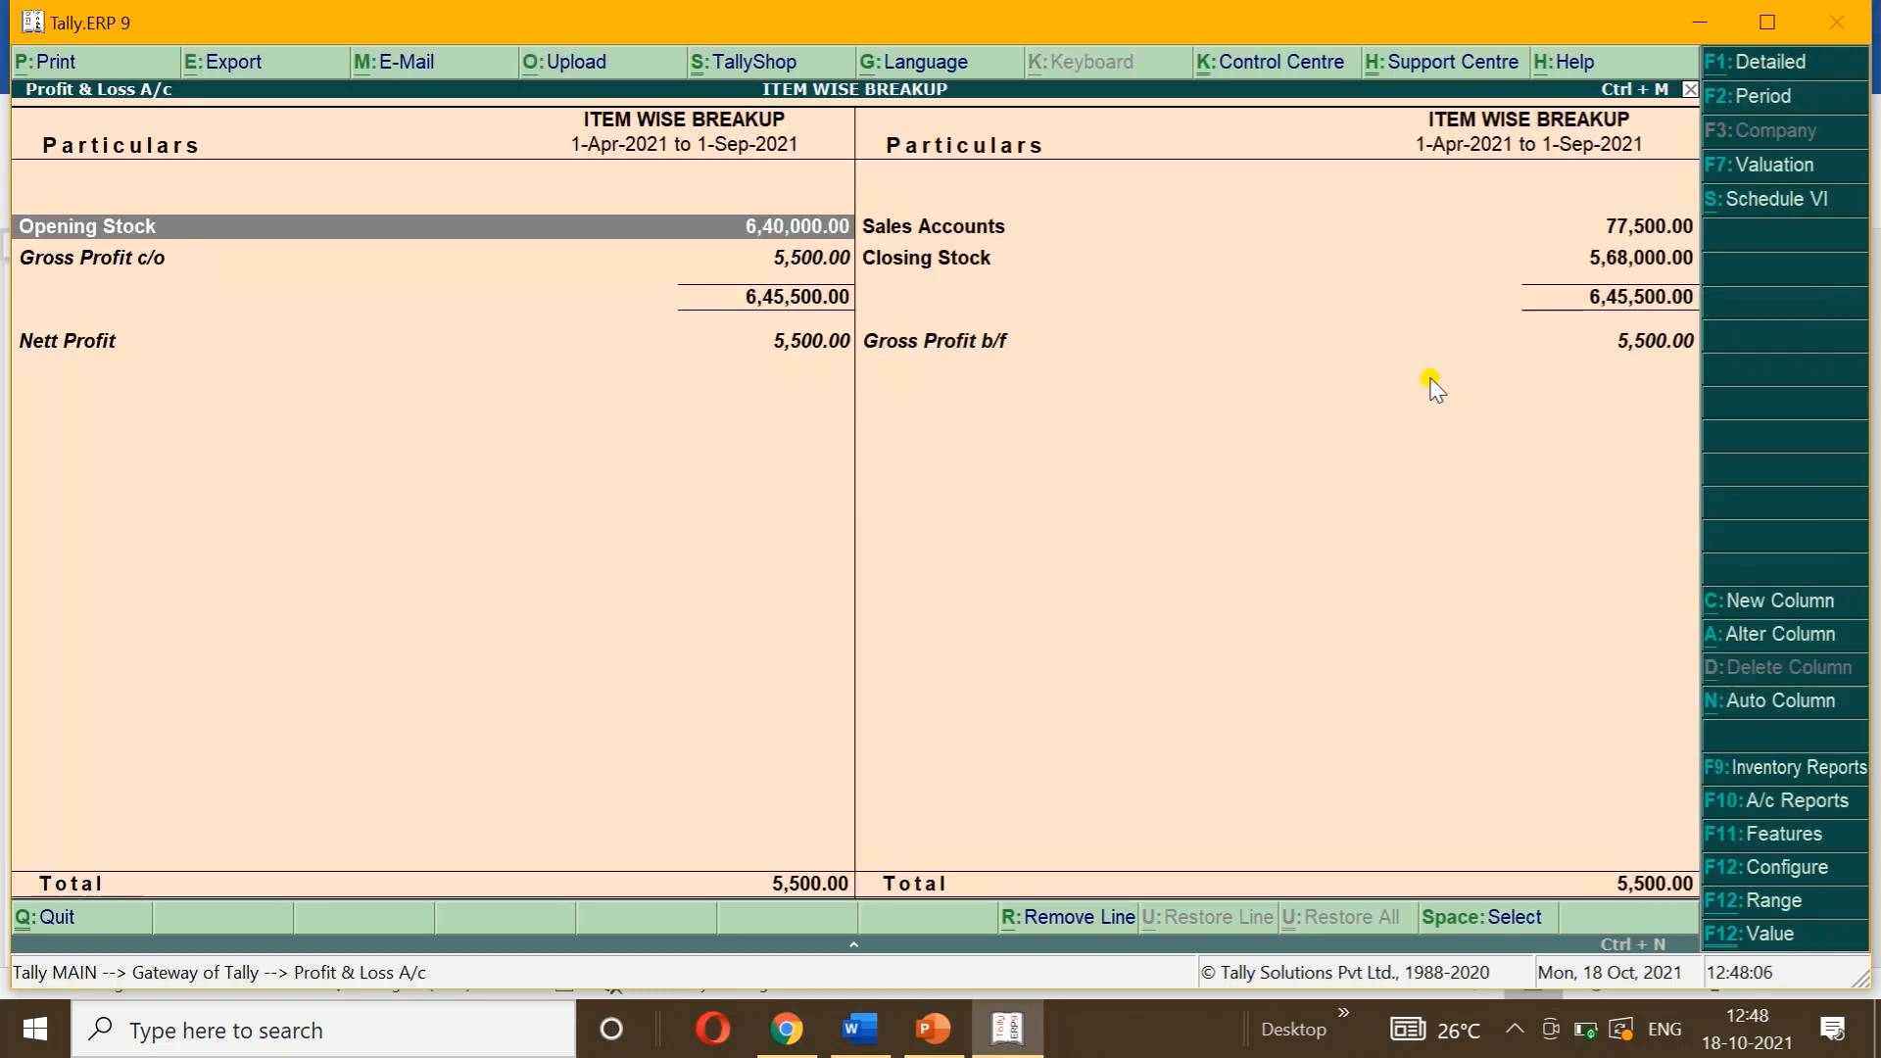
{"action": "key", "text": "F2"}
{"action": "key", "text": "Escape"}
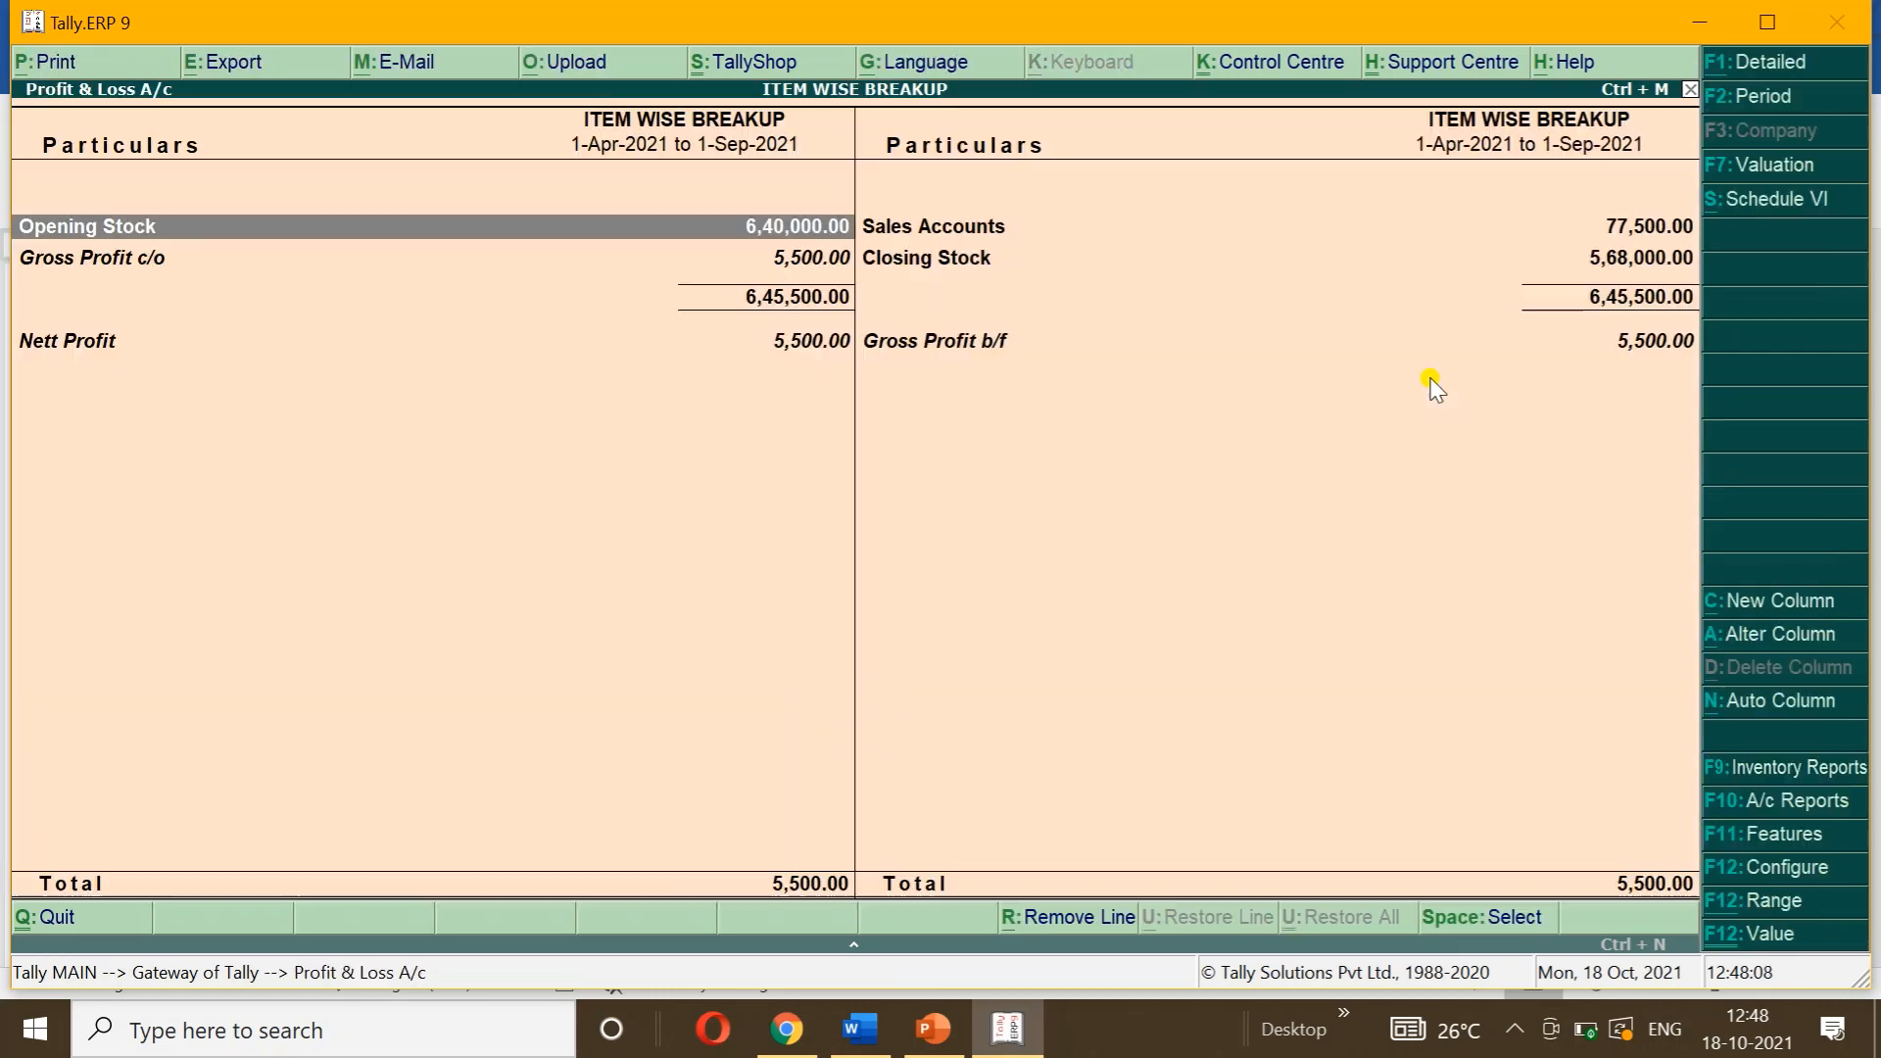
{"action": "key", "text": "Escape"}
{"action": "key", "text": "Return"}
{"action": "key", "text": "alt+F1"}
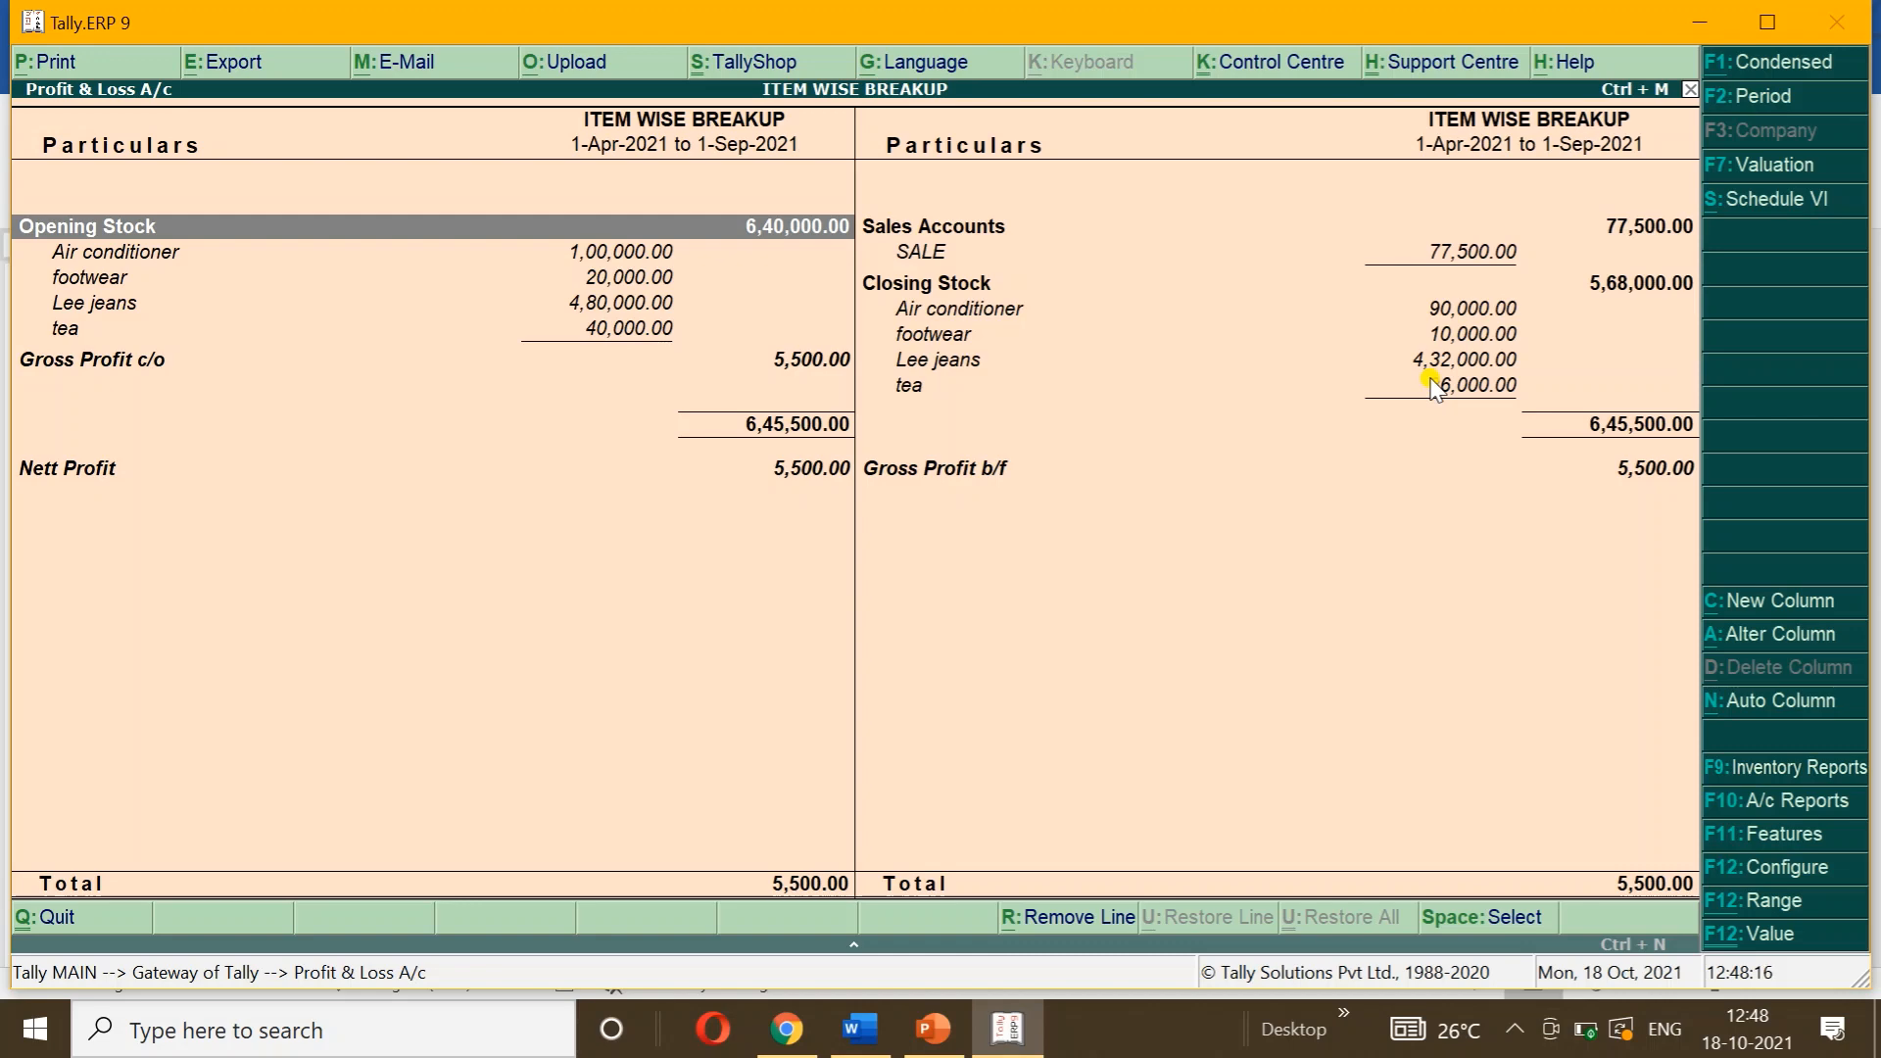
{"action": "key", "text": "Escape"}
Step: Display the company's Trial Balance in detailed format
{"action": "key", "text": "Down"}
{"action": "key", "text": "Up"}
{"action": "key", "text": "Up"}
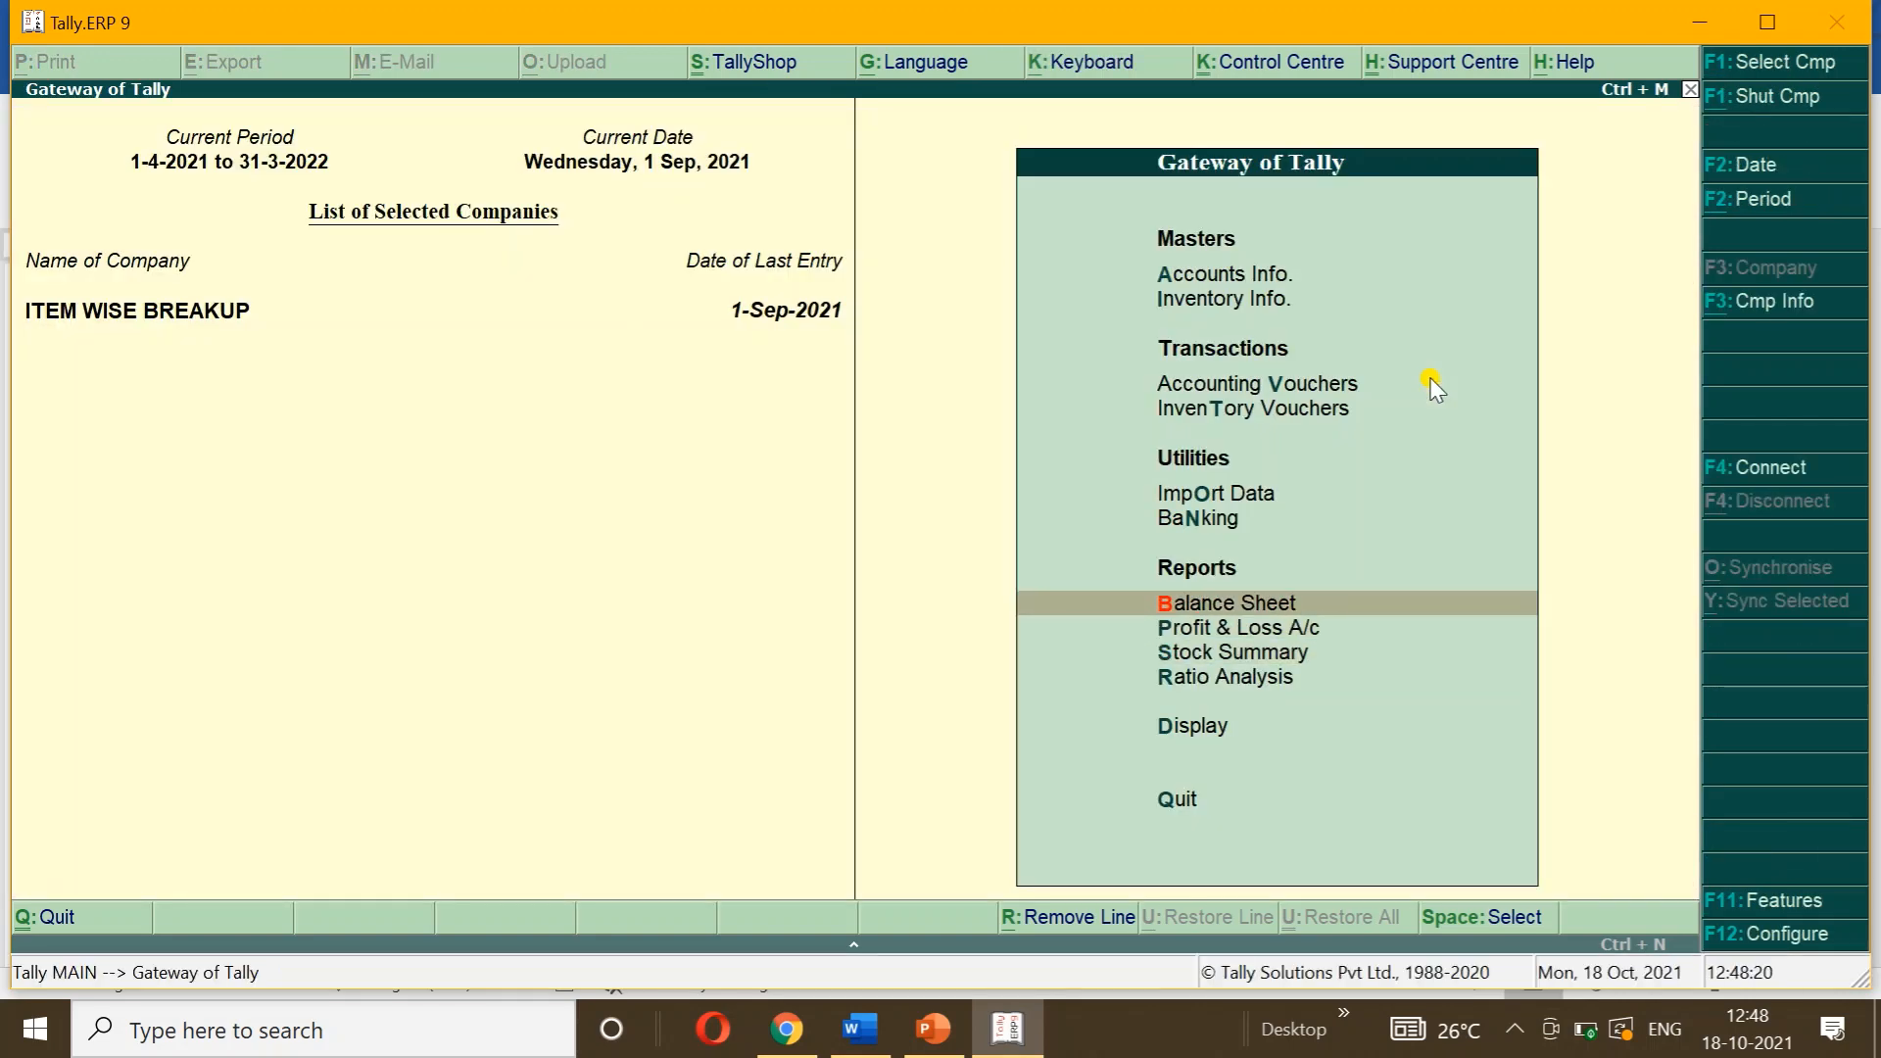
{"action": "key", "text": "Escape"}
{"action": "key", "text": "Escape"}
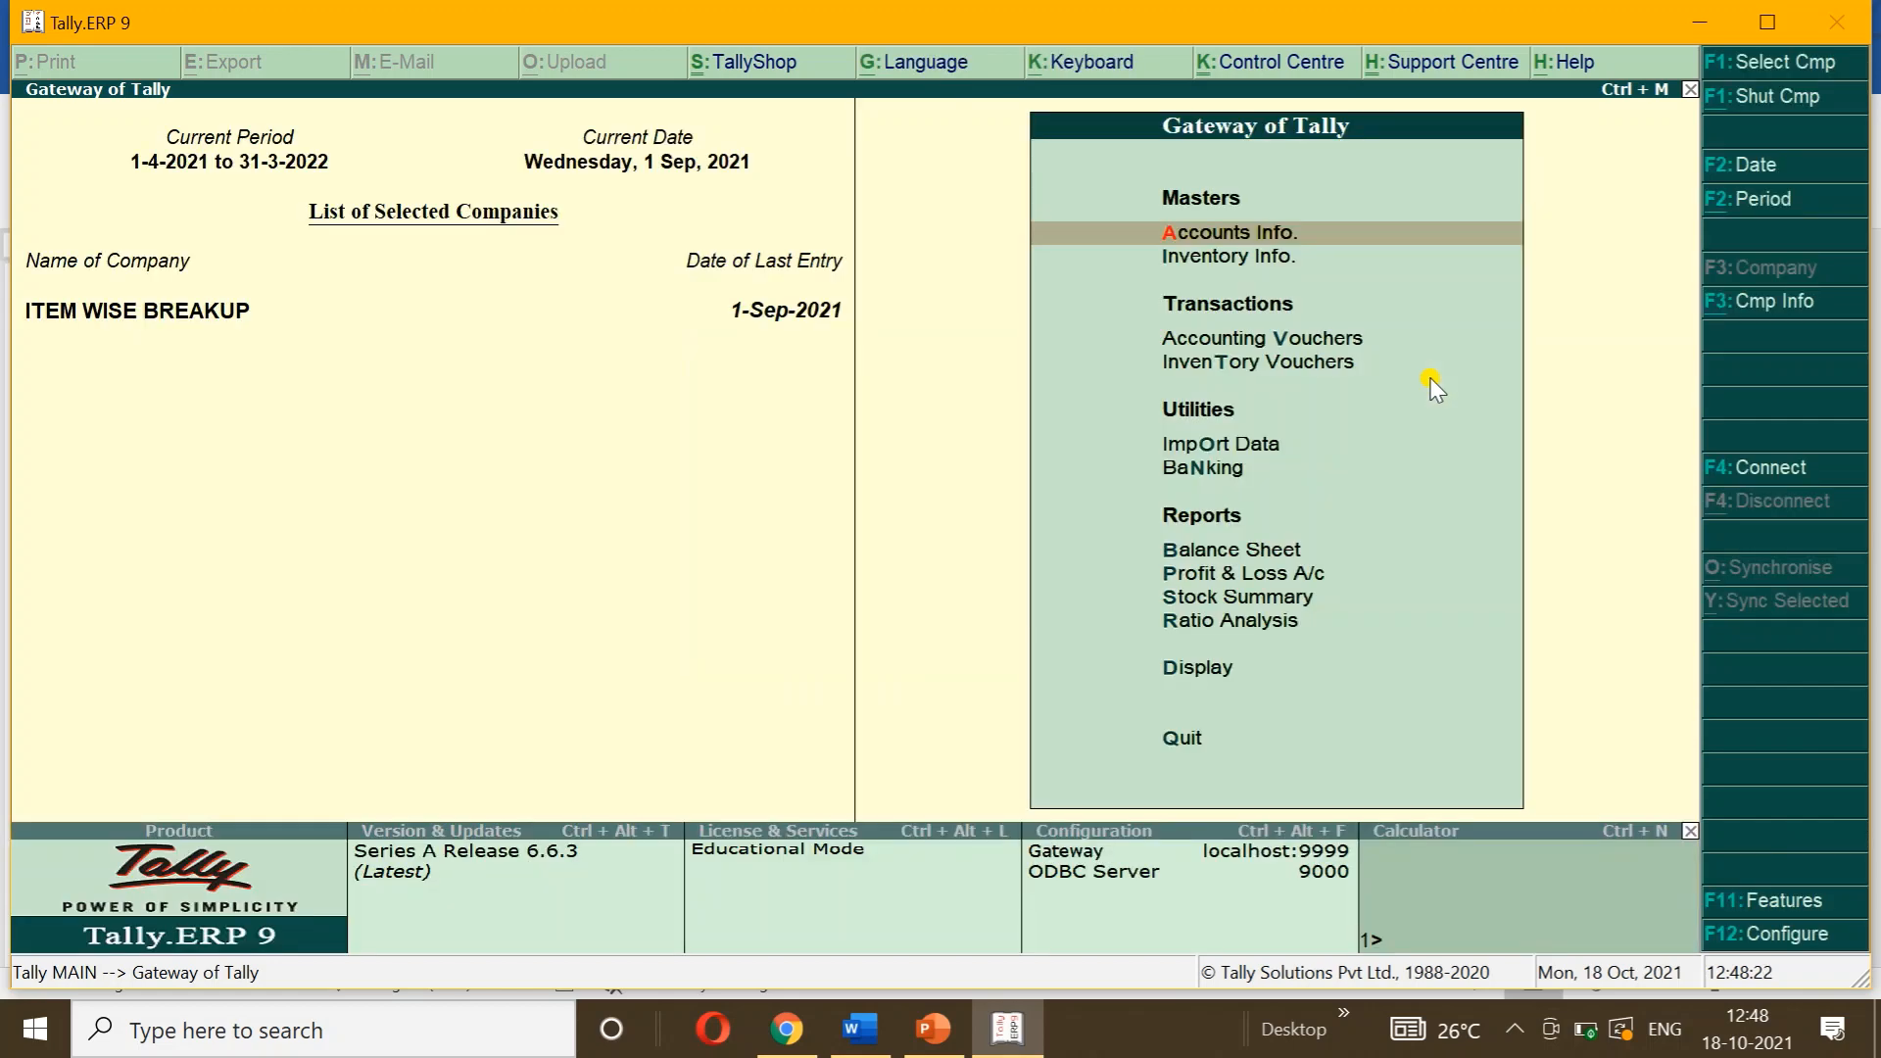
{"action": "key", "text": "d"}
{"action": "key", "text": "t"}
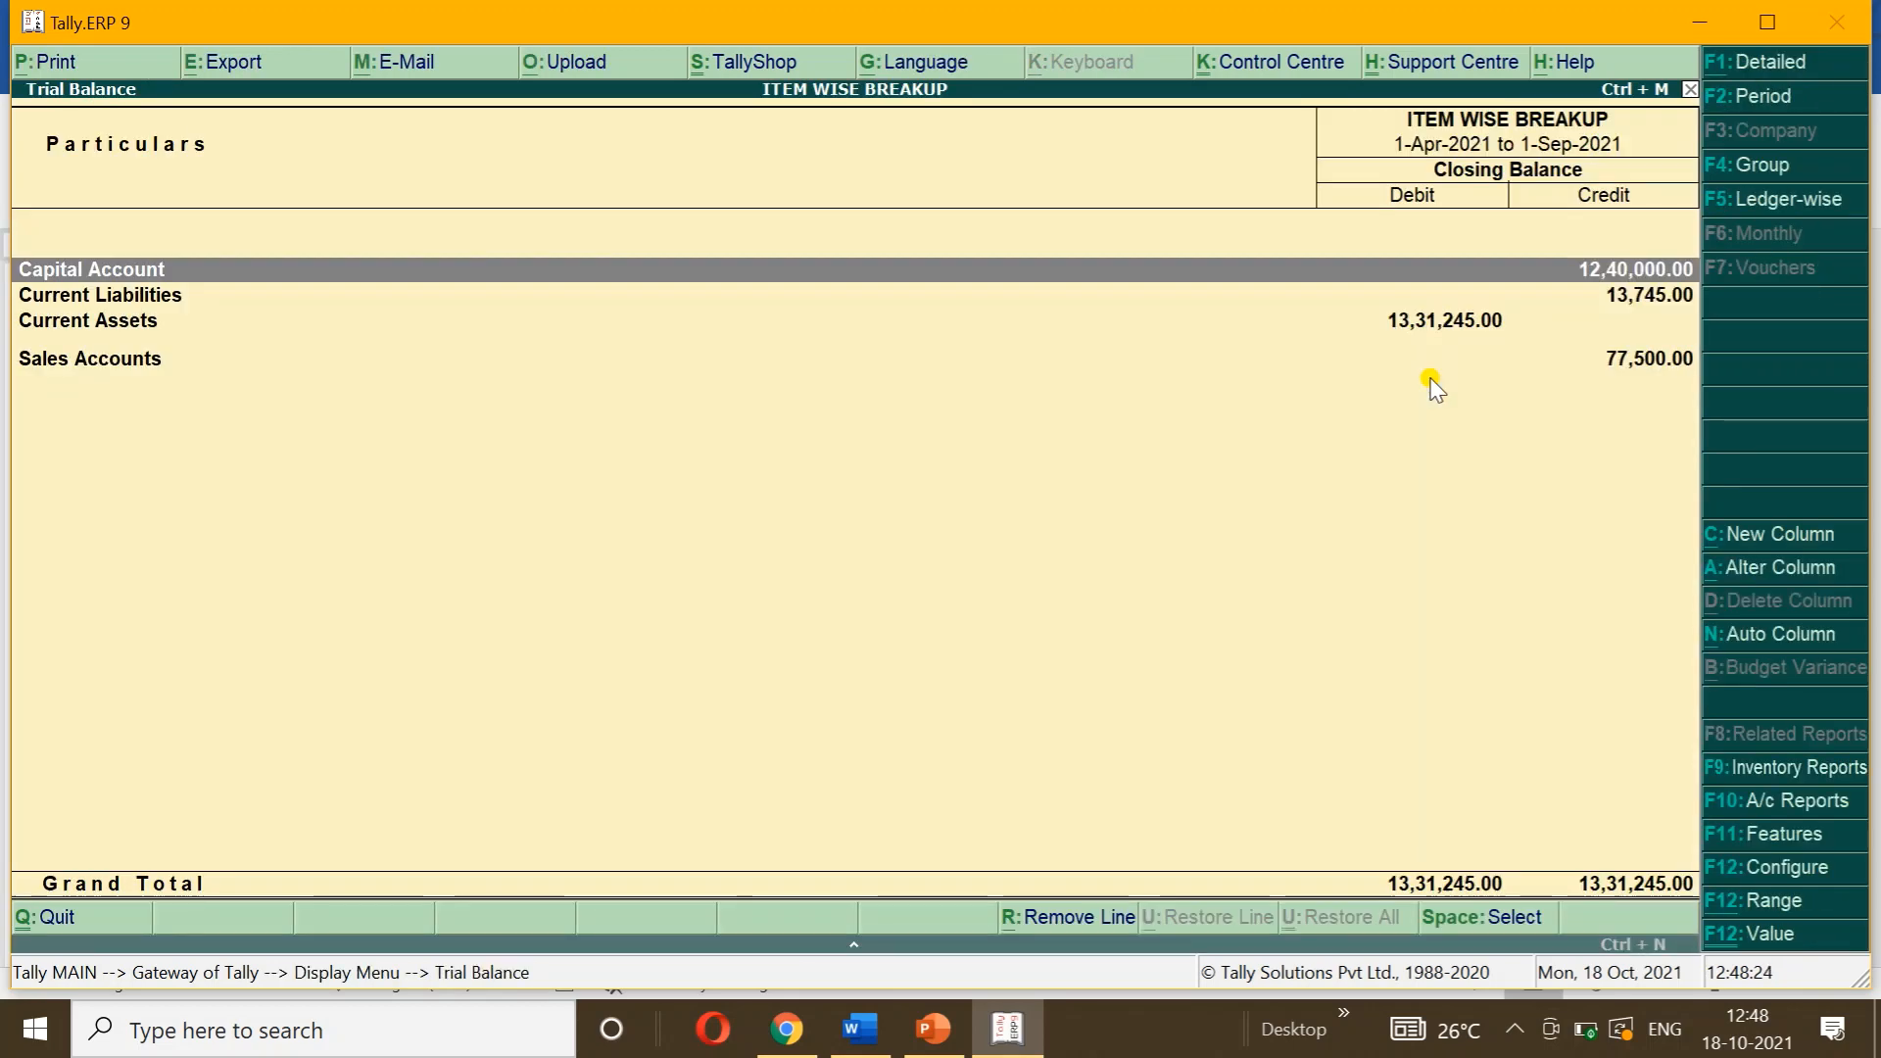
{"action": "key", "text": "alt+F1"}
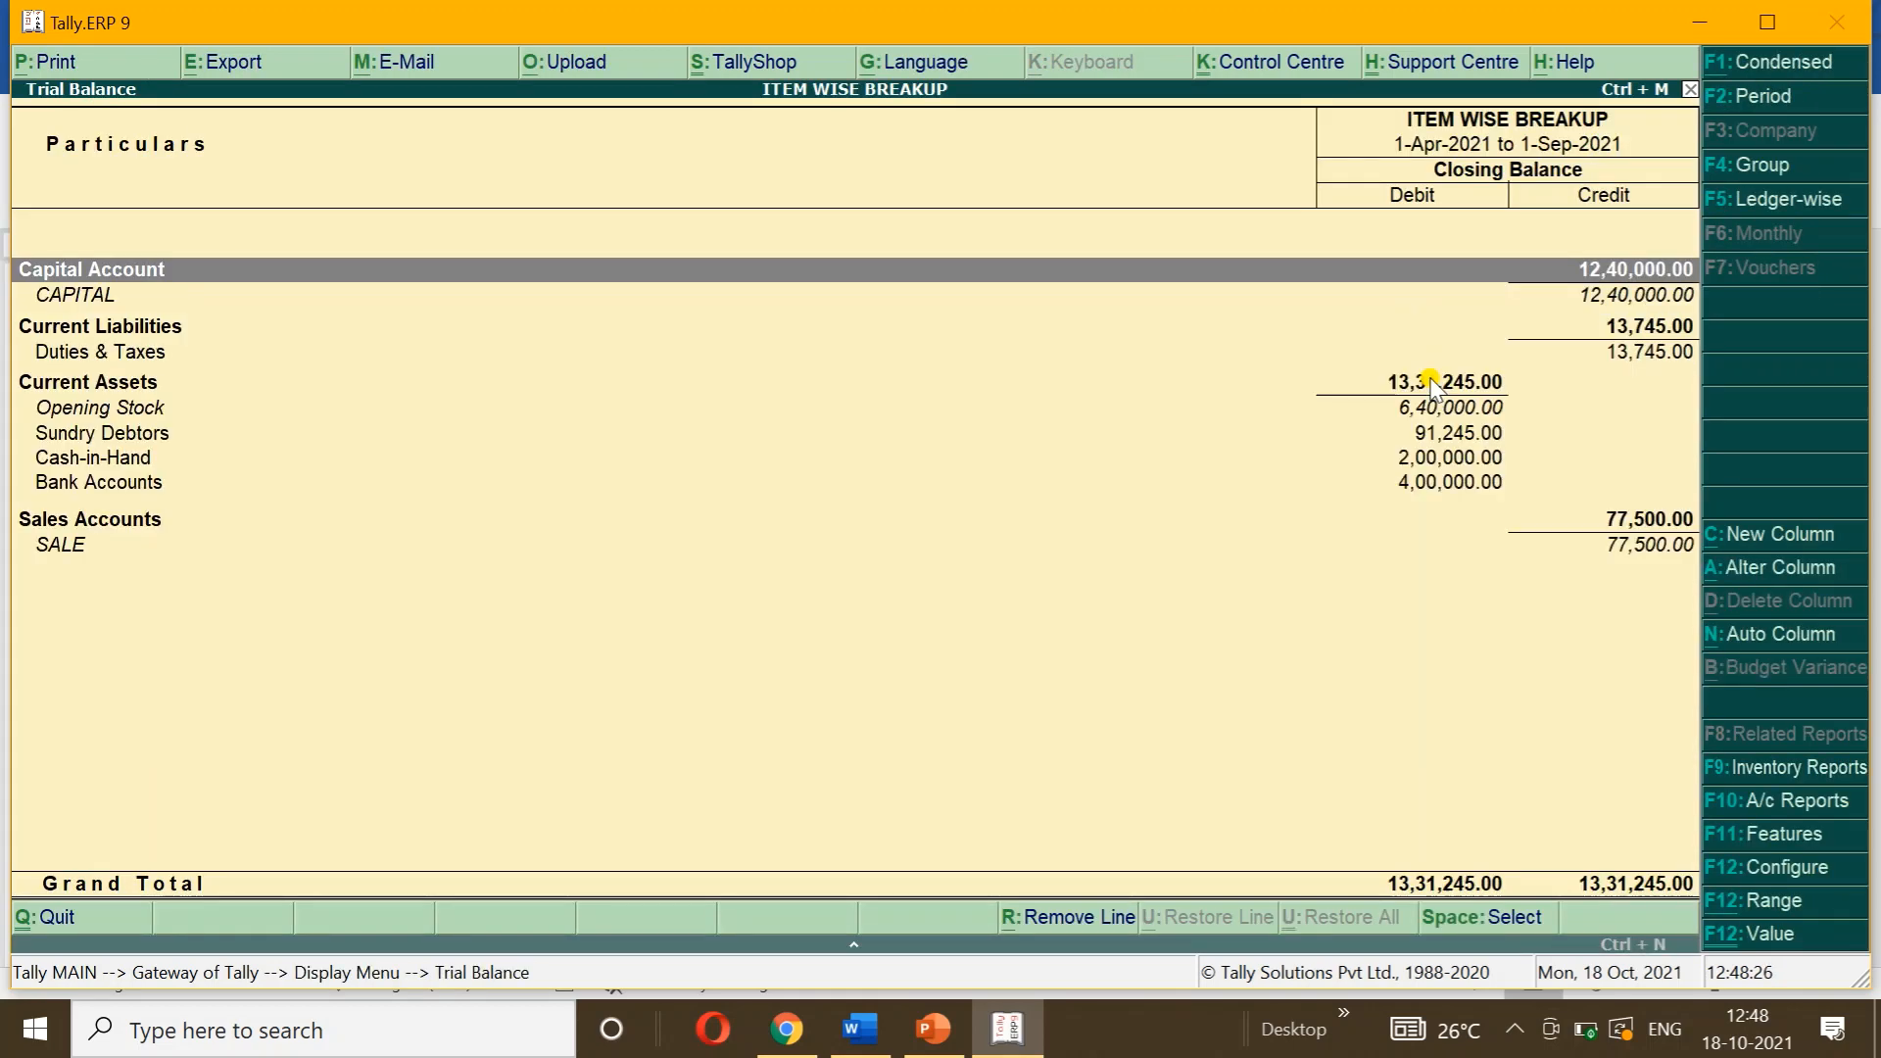